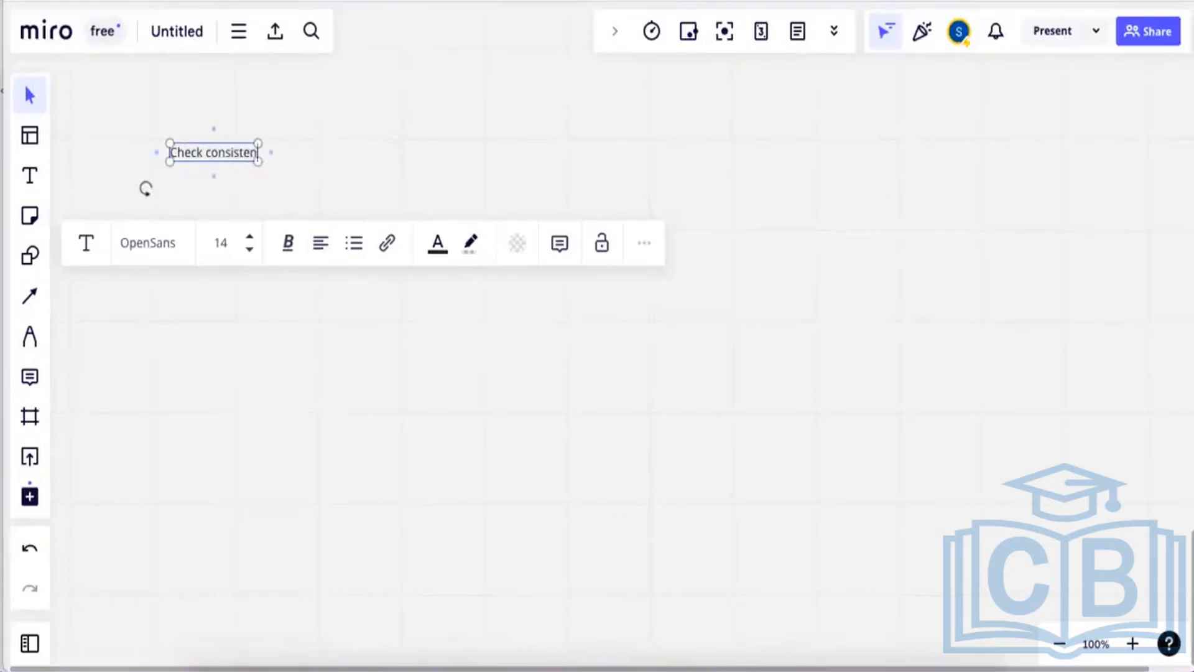
Finish the first line as 'Check consistency of system SICK' and nudge the note left.
{"action": "type", "text": "f system  SICK"}
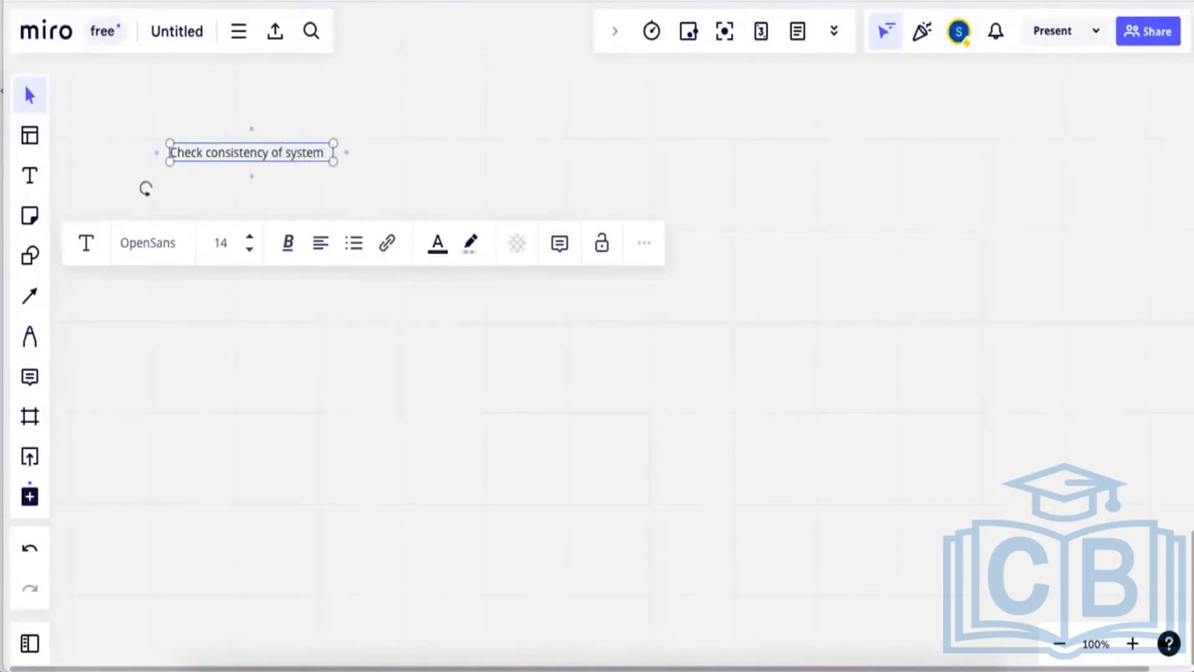
{"action": "left_click", "coordinate": [456, 173]}
{"action": "left_click_drag", "start_coordinate": [308, 155], "coordinate": [297, 158]}
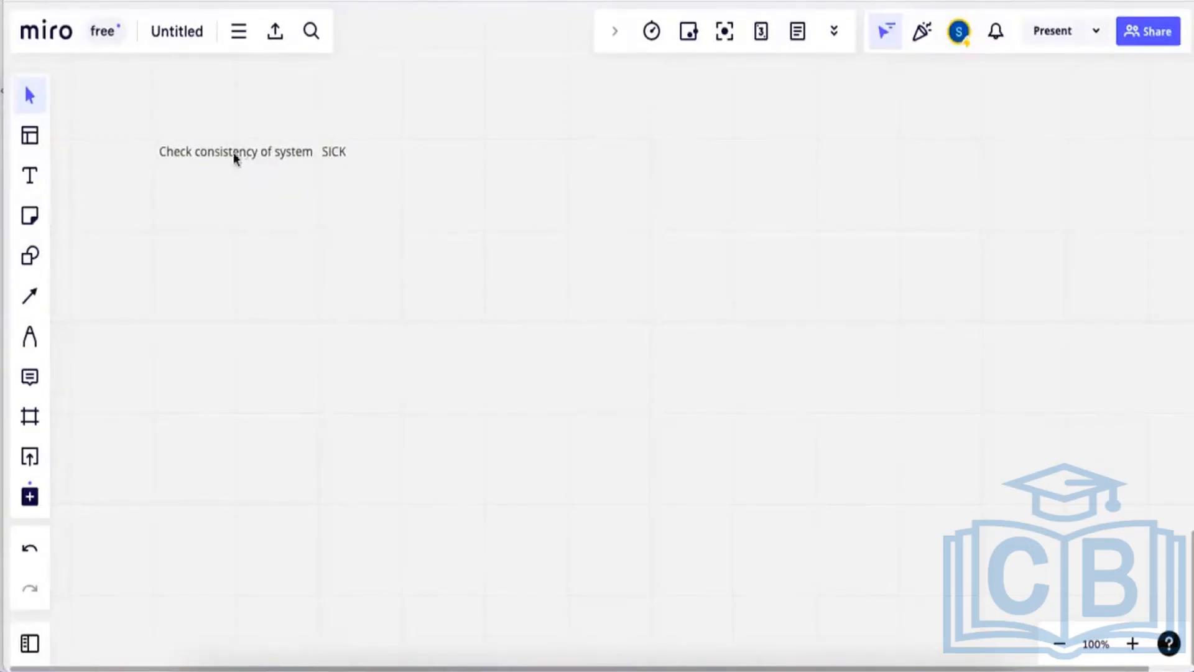
Add a second line reading 'Apply License SLICENSE' after a blank line.
{"action": "left_click", "coordinate": [339, 157]}
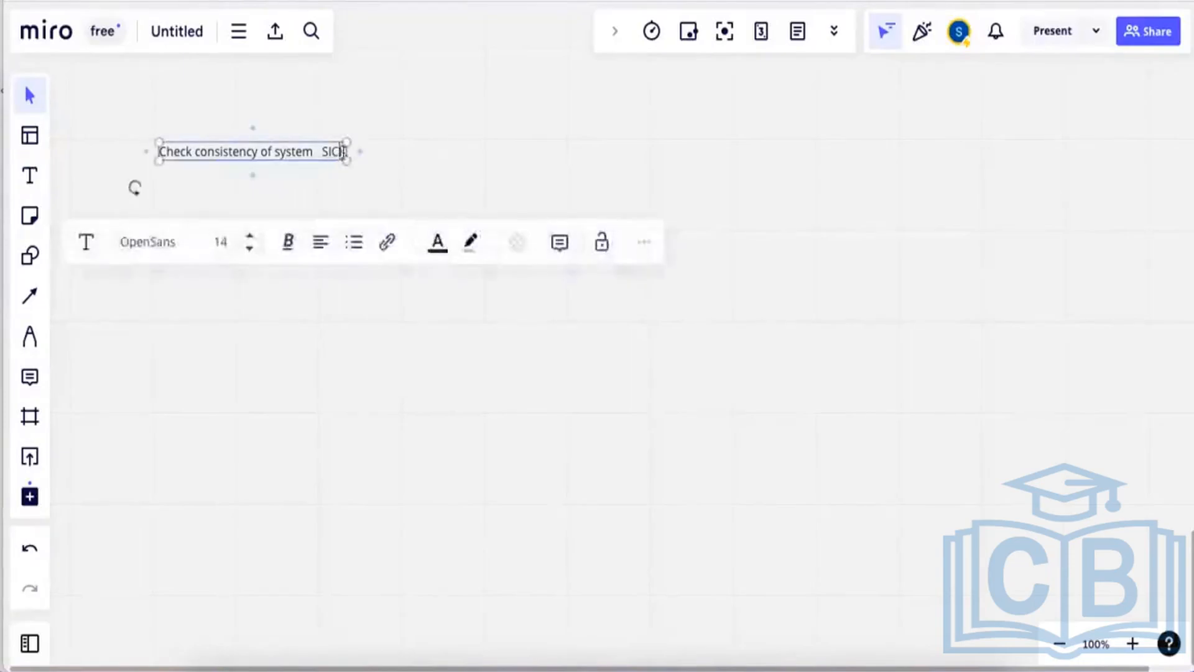
{"action": "key", "text": "Return"}
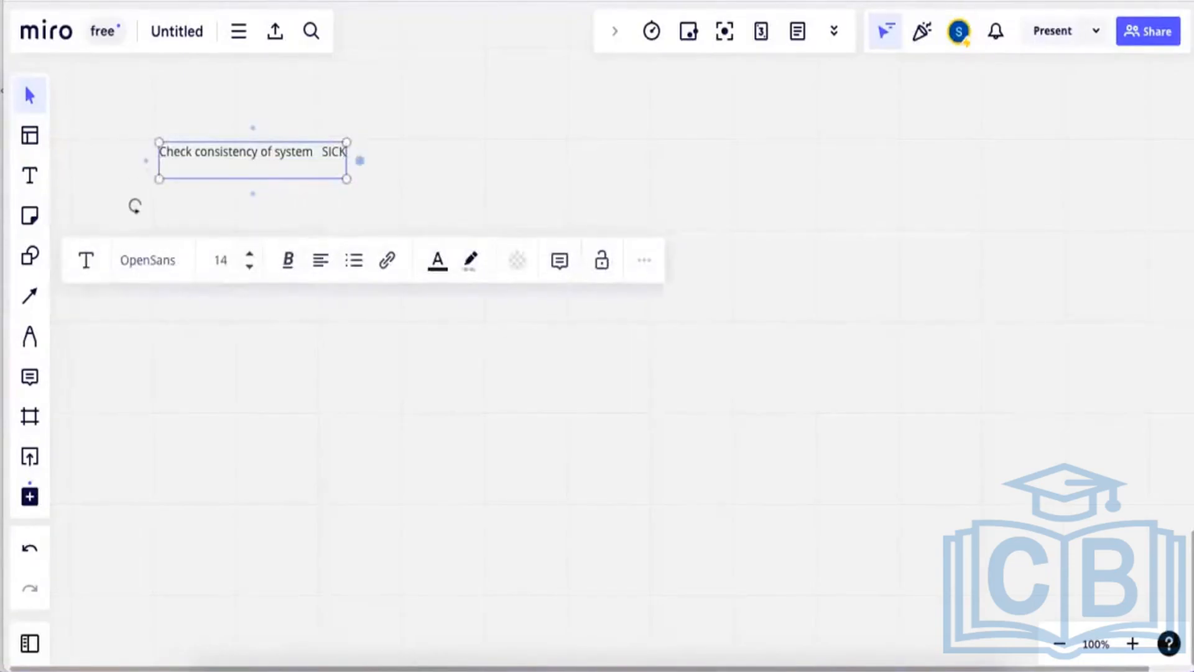
{"action": "key", "text": "Return"}
{"action": "type", "text": "Appli"}
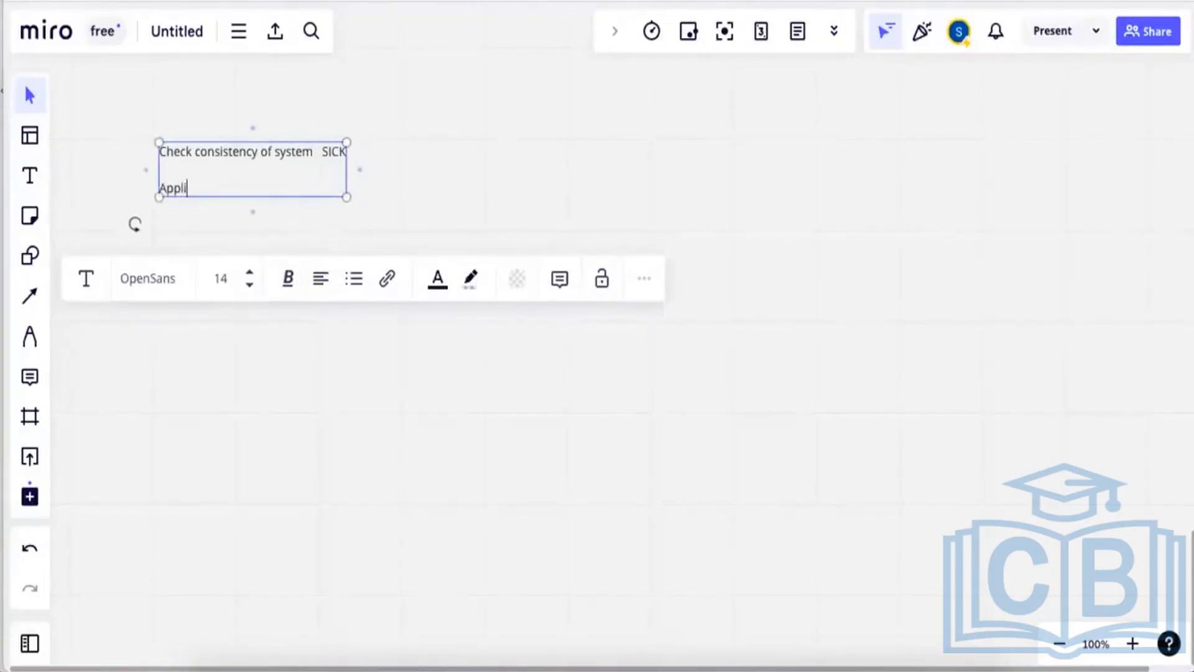
{"action": "key", "text": "BackSpace"}
{"action": "type", "text": "y Licences"}
{"action": "key", "text": "BackSpace"}
{"action": "type", "text": "se   SLICENC"}
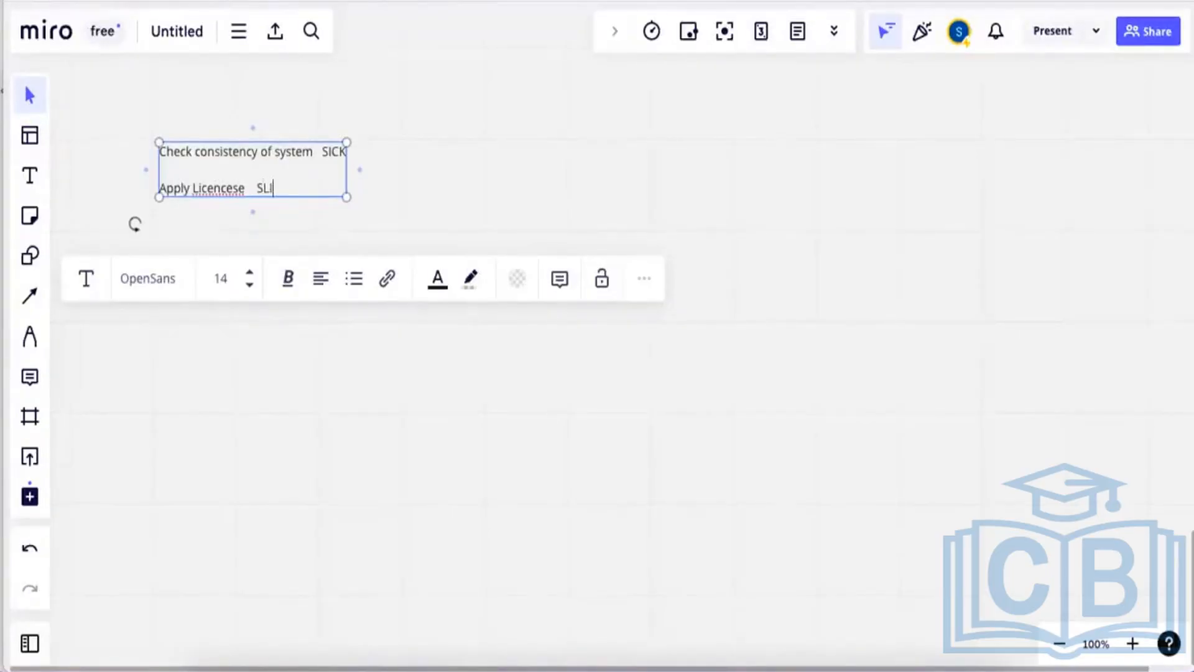
{"action": "type", "text": "E"}
{"action": "key", "text": "BackSpace"}
{"action": "key", "text": "BackSpace"}
{"action": "type", "text": "SE"}
Widen the note, correct the spelling to 'License' and 'SLICENSE', and start a new line.
{"action": "left_click_drag", "start_coordinate": [347, 173], "coordinate": [355, 174]}
{"action": "right_click", "coordinate": [228, 195]}
{"action": "left_click", "coordinate": [248, 205]}
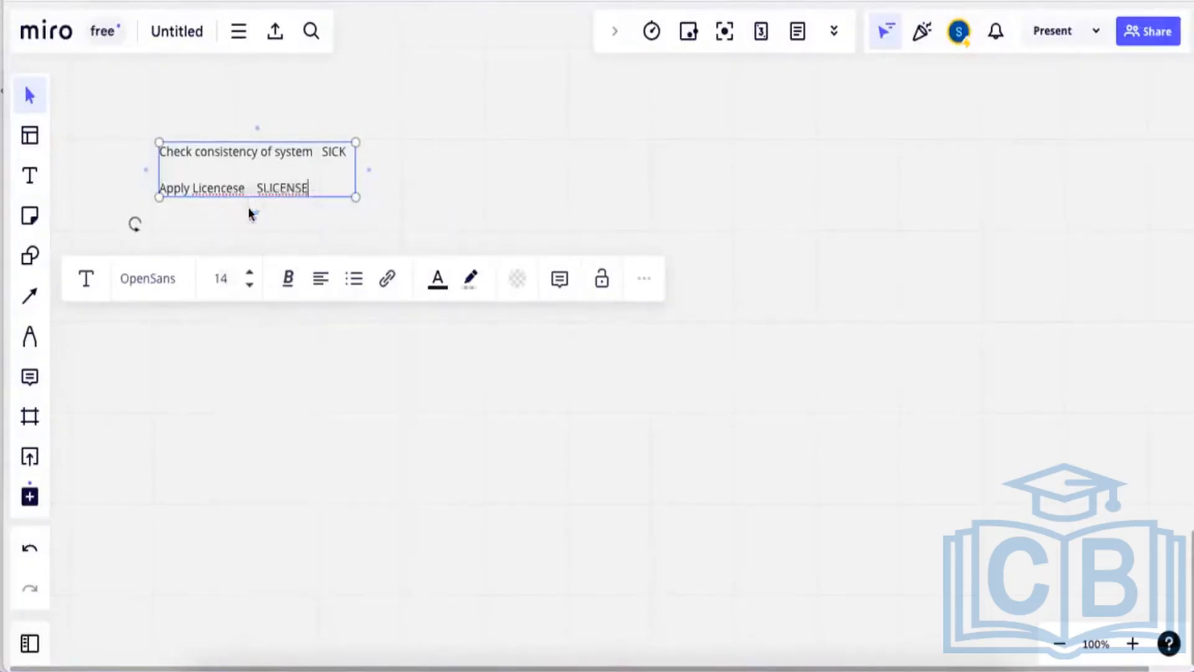
{"action": "right_click", "coordinate": [277, 189]}
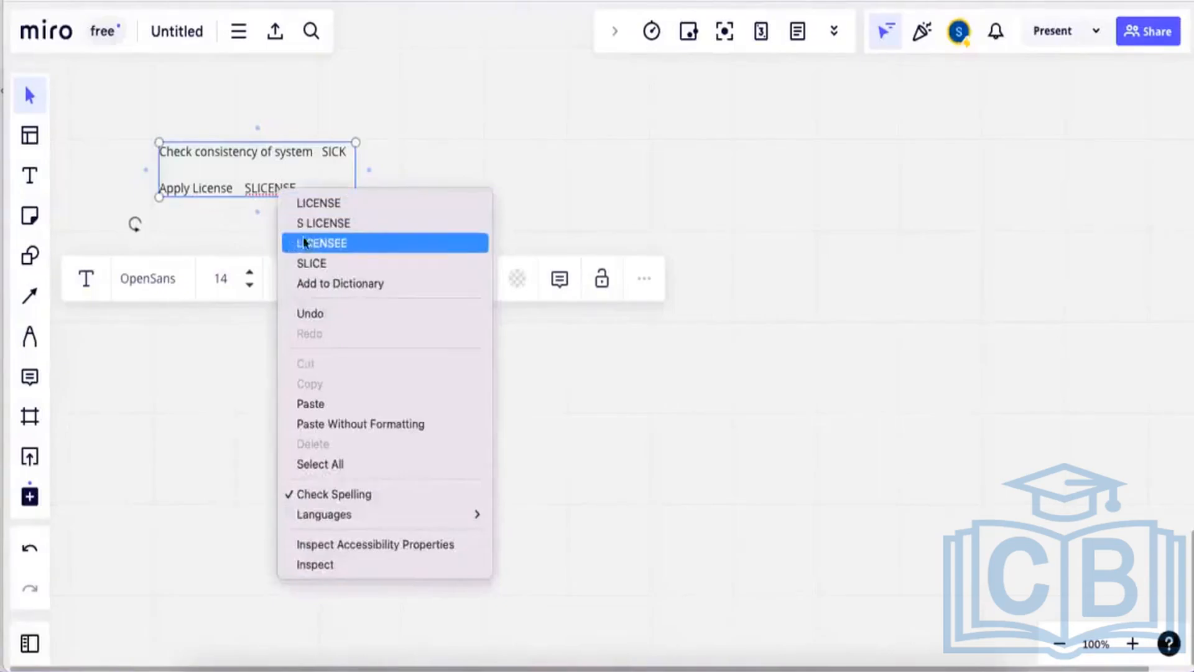
{"action": "left_click", "coordinate": [308, 204]}
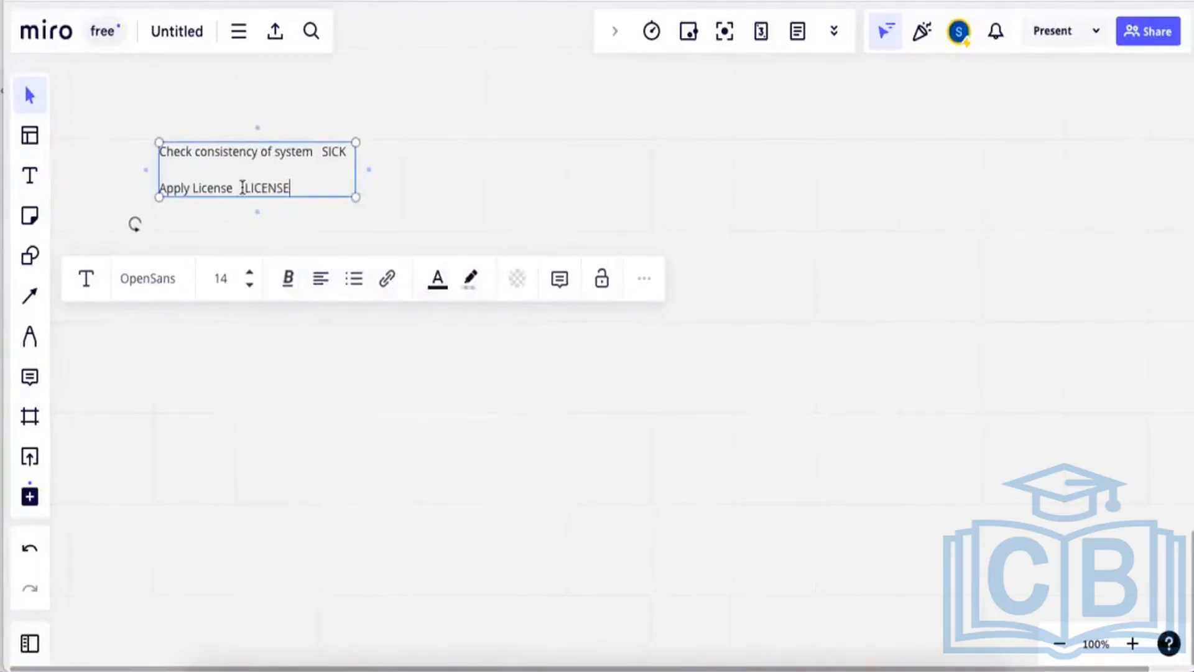
{"action": "left_click", "coordinate": [246, 187]}
{"action": "type", "text": "S"}
{"action": "left_click", "coordinate": [335, 193]}
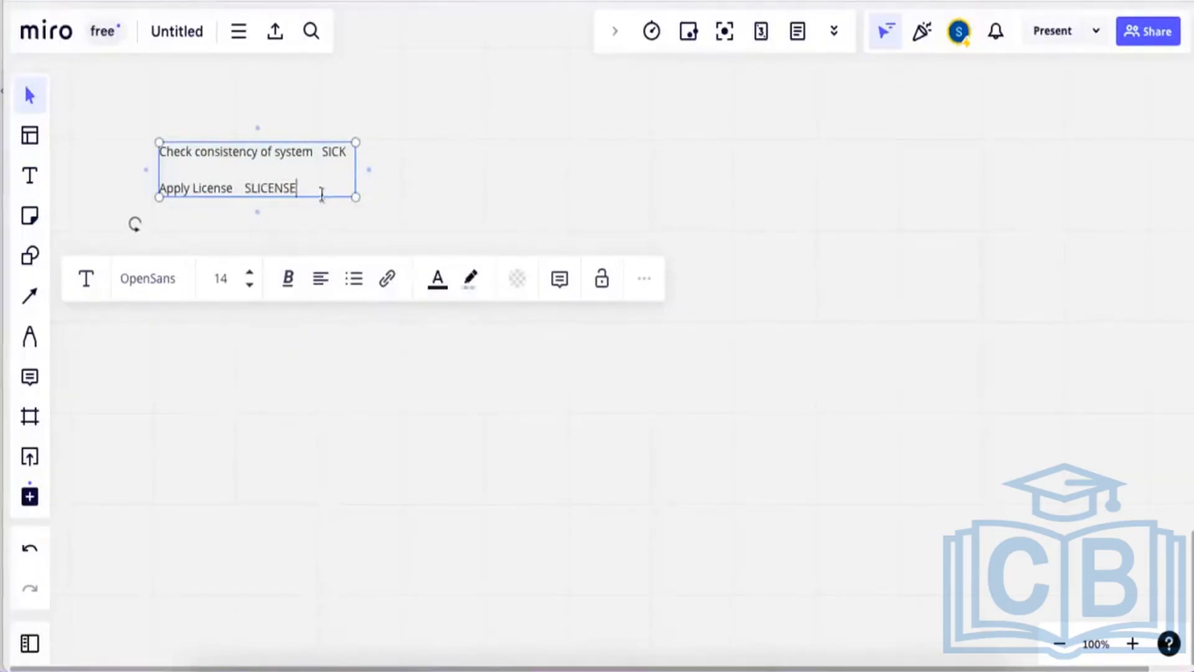
{"action": "key", "text": "Return"}
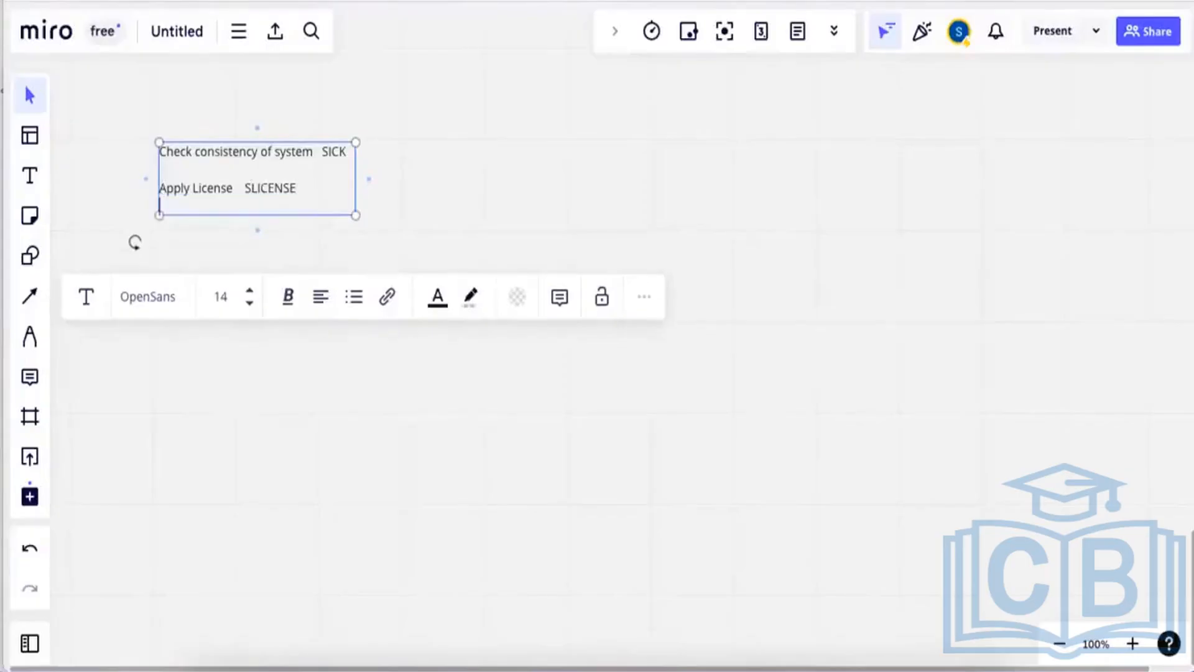
Add note lines 'Create Clients SCC4' and 'Change Parameters RZ11/ RZ10'.
{"action": "key", "text": "Return"}
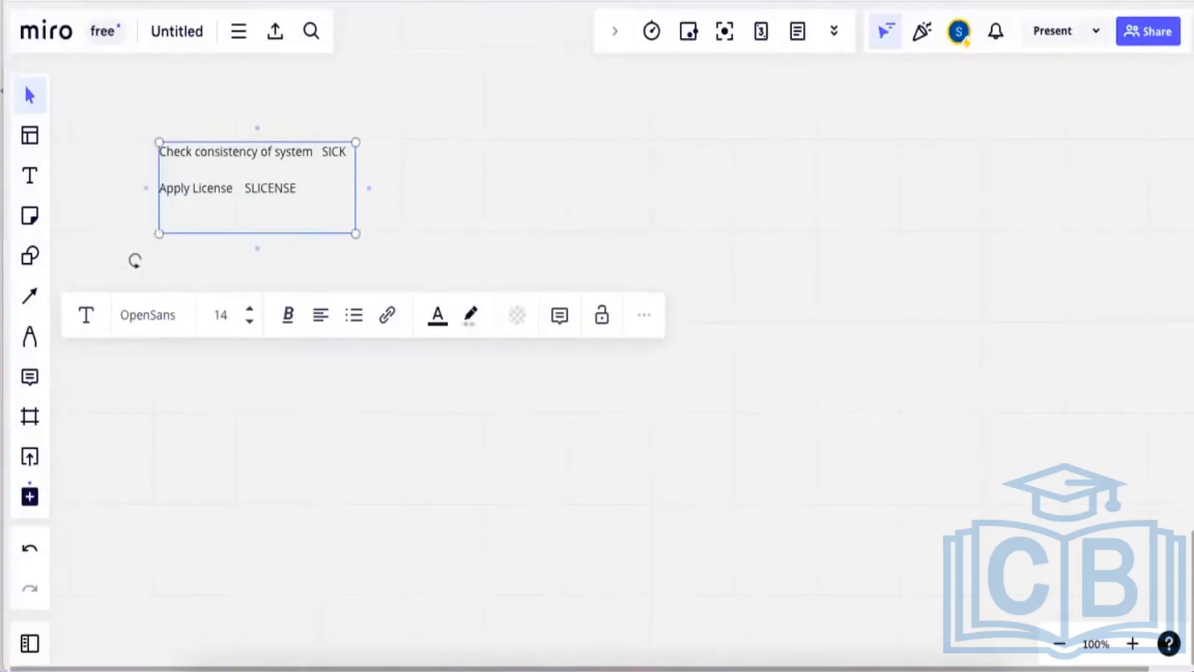
{"action": "type", "text": "Crete"}
{"action": "key", "text": "BackSpace"}
{"action": "key", "text": "BackSpace"}
{"action": "key", "text": "BackSpace"}
{"action": "type", "text": "ate Clients"}
{"action": "type", "text": "SCC"}
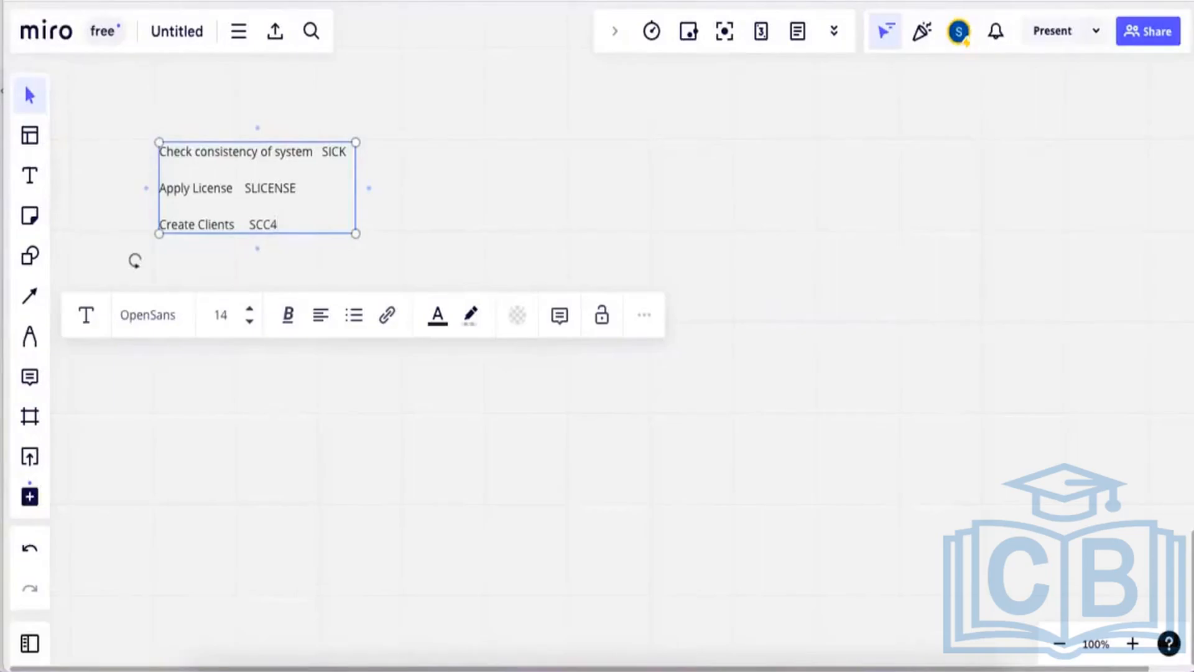
{"action": "type", "text": "4"}
{"action": "key", "text": "Return"}
{"action": "type", "text": "Ch"}
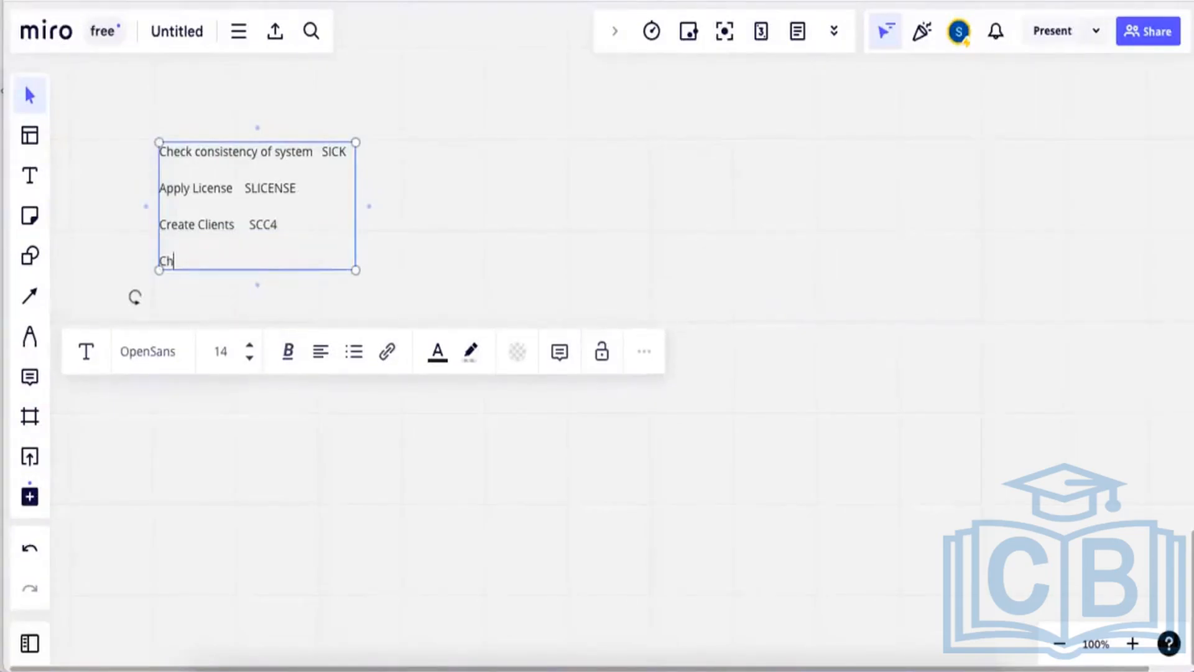
{"action": "type", "text": "ange Parameters "}
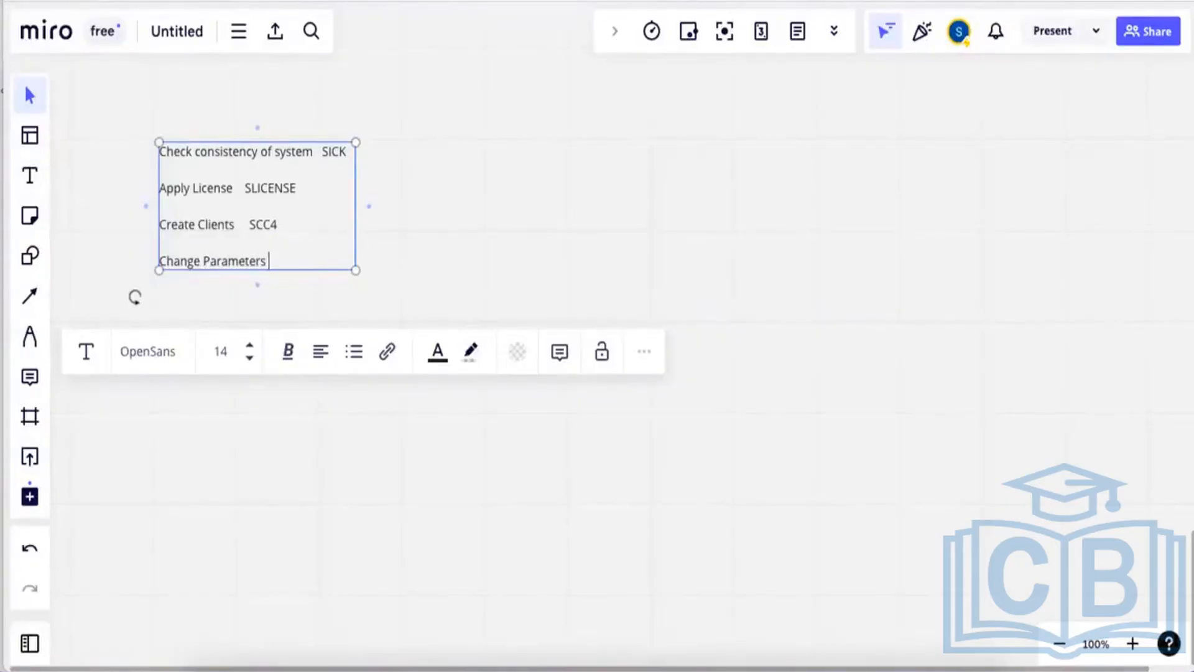
{"action": "type", "text": " RZ11/ RZ10"}
Add lines 'Create users SU01' and 'Create Roles PFCG', then deselect the note.
{"action": "key", "text": "Return"}
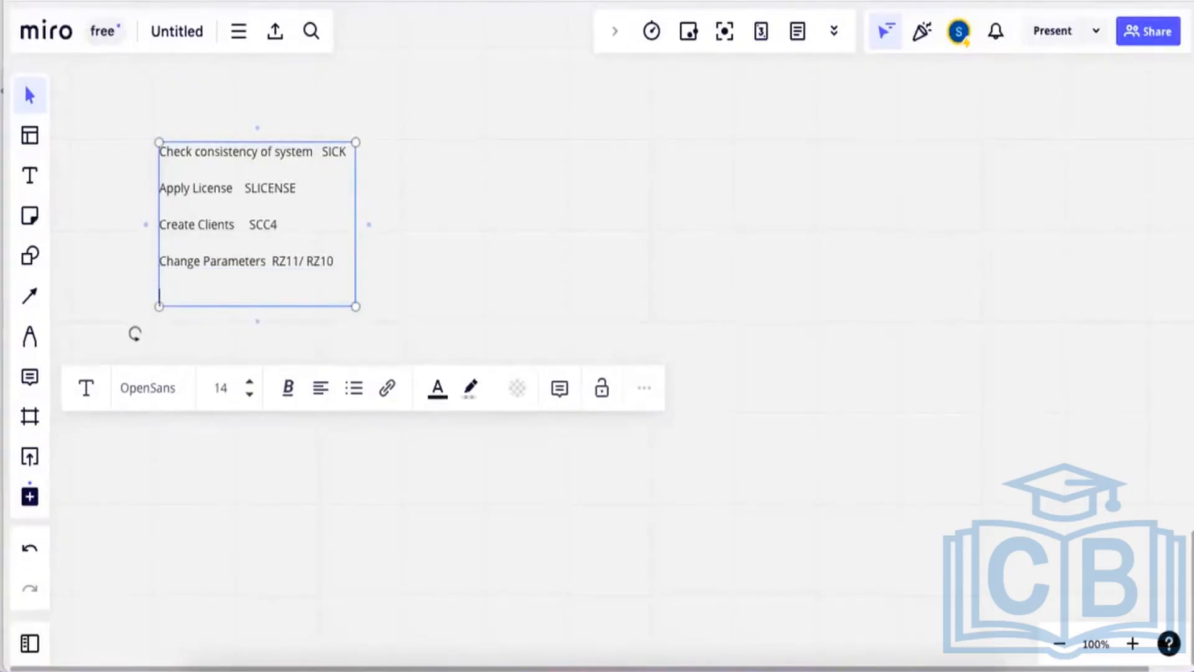
{"action": "type", "text": "Crete"}
{"action": "type", "text": "a"}
{"action": "type", "text": "te users    "}
{"action": "type", "text": "SU01"}
{"action": "key", "text": "Return"}
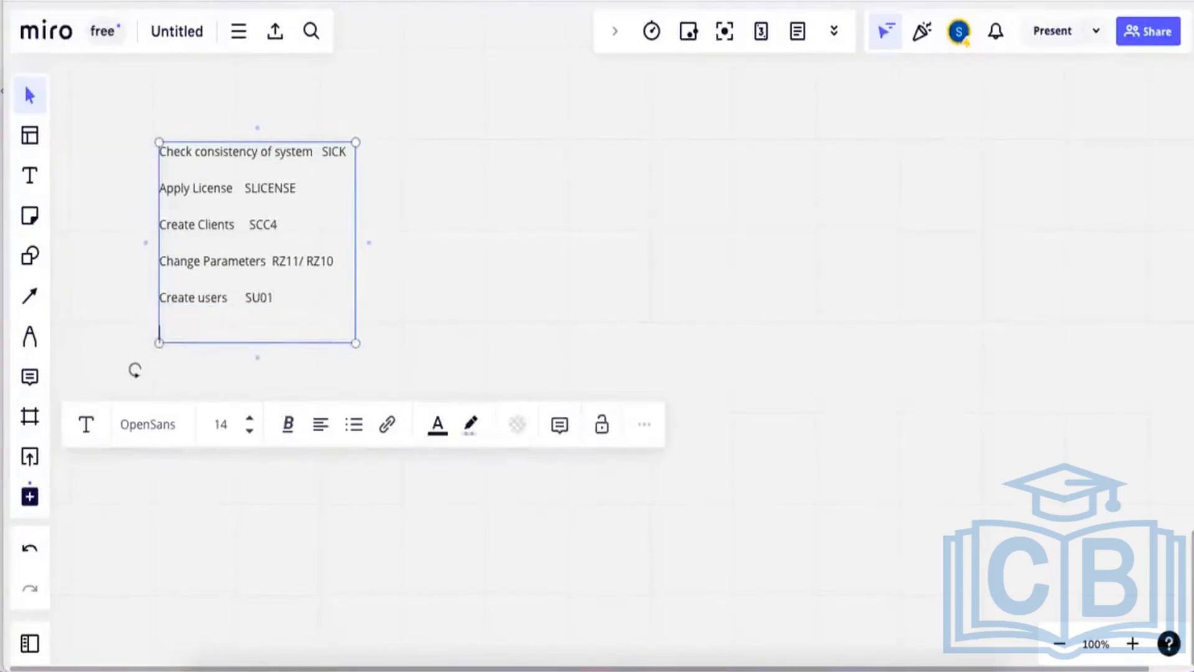
{"action": "type", "text": "Create Roles   PF"}
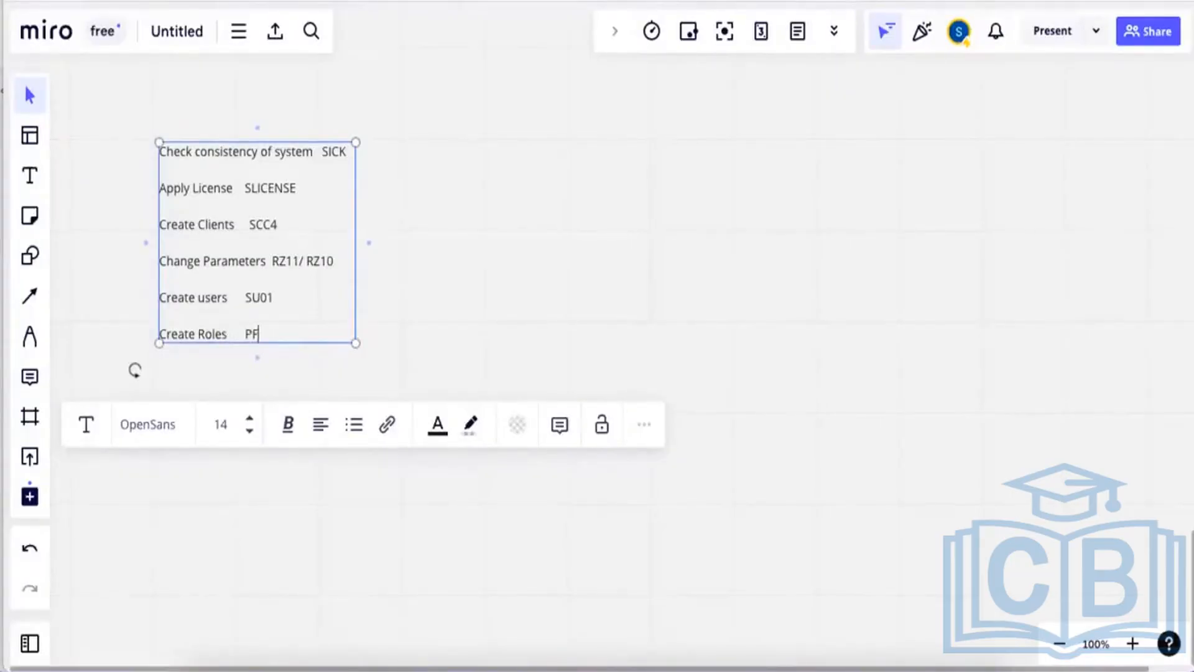
{"action": "type", "text": "CG"}
{"action": "key", "text": "Return"}
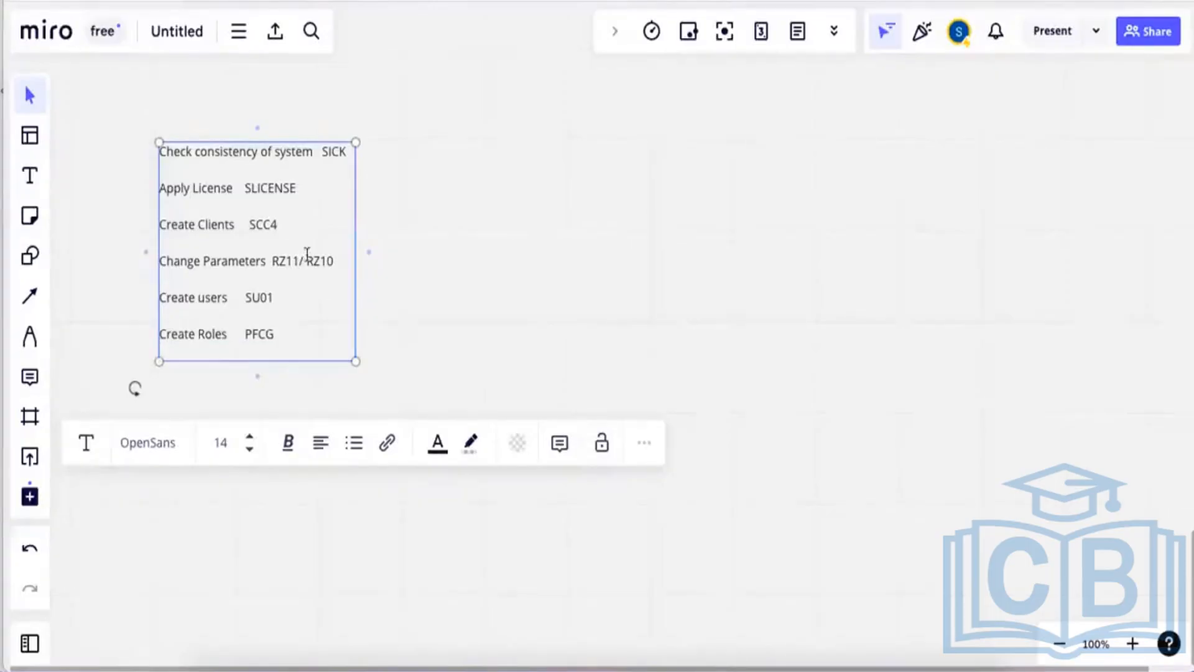
{"action": "left_click", "coordinate": [552, 226]}
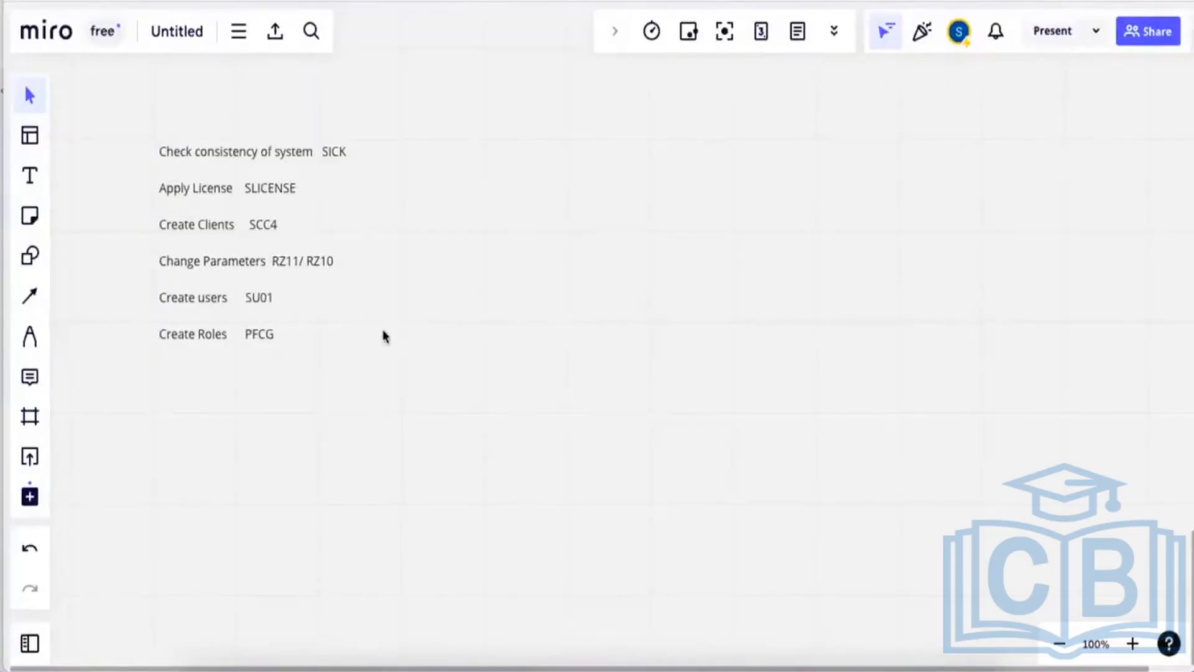
{"action": "key", "text": "super+shift+4"}
Screenshot the step list, then move down the saved PCs list to the Training PC.
{"action": "left_click_drag", "start_coordinate": [140, 129], "coordinate": [402, 355]}
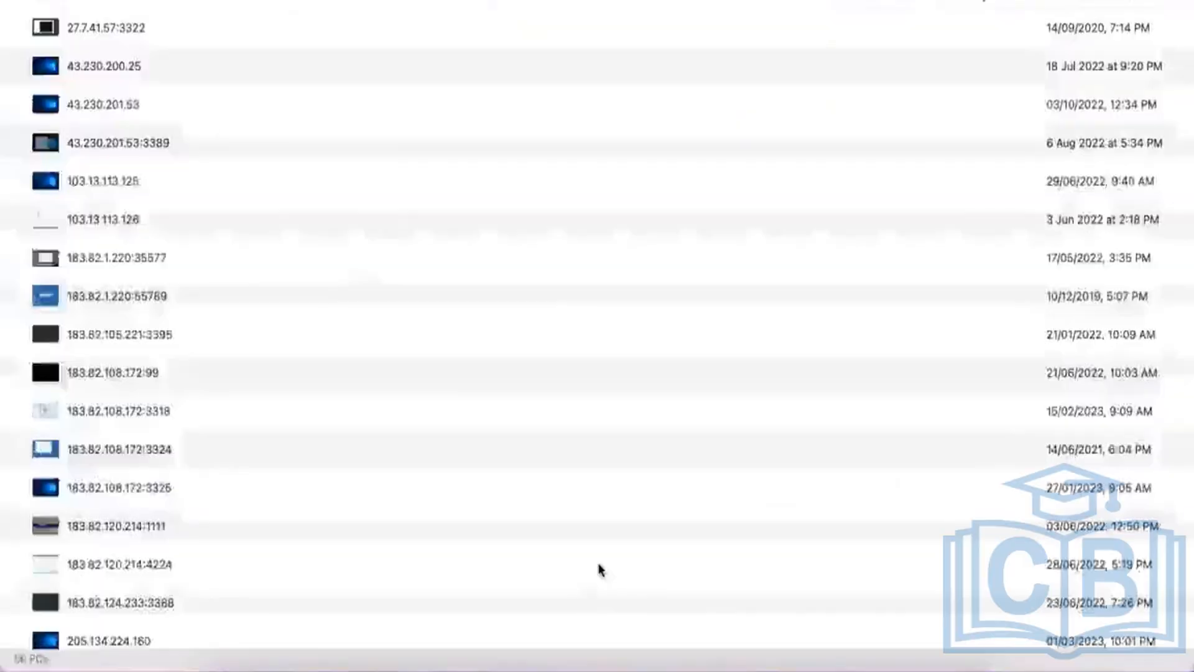
{"action": "left_click", "coordinate": [314, 326]}
{"action": "key", "text": "Down"}
{"action": "key", "text": "Down"}
{"action": "key", "text": "Down"}
{"action": "key", "text": "Down"}
{"action": "key", "text": "Down"}
{"action": "key", "text": "Down"}
{"action": "key", "text": "Down"}
{"action": "key", "text": "Down"}
{"action": "key", "text": "Down"}
{"action": "key", "text": "Down"}
{"action": "key", "text": "Down"}
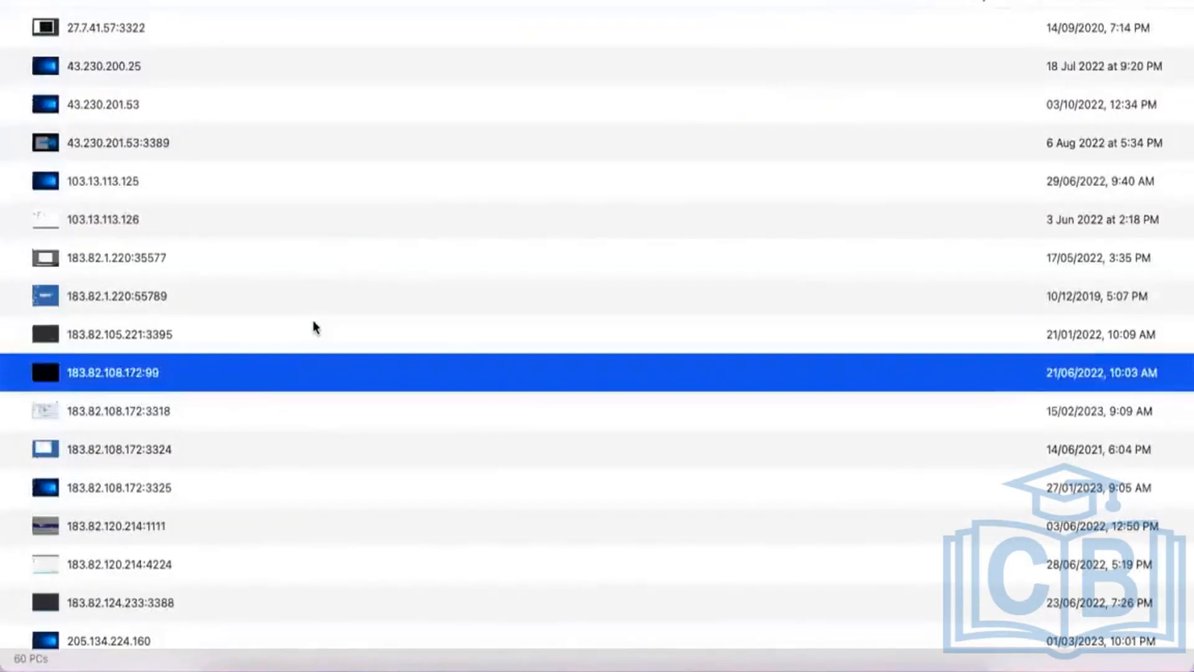
{"action": "key", "text": "Down"}
{"action": "key", "text": "Down"}
{"action": "key", "text": "Down"}
{"action": "key", "text": "Down"}
{"action": "key", "text": "Down"}
{"action": "key", "text": "Down"}
{"action": "key", "text": "Down"}
{"action": "key", "text": "Down"}
{"action": "key", "text": "Down"}
{"action": "key", "text": "Down"}
{"action": "key", "text": "Down"}
{"action": "key", "text": "Down"}
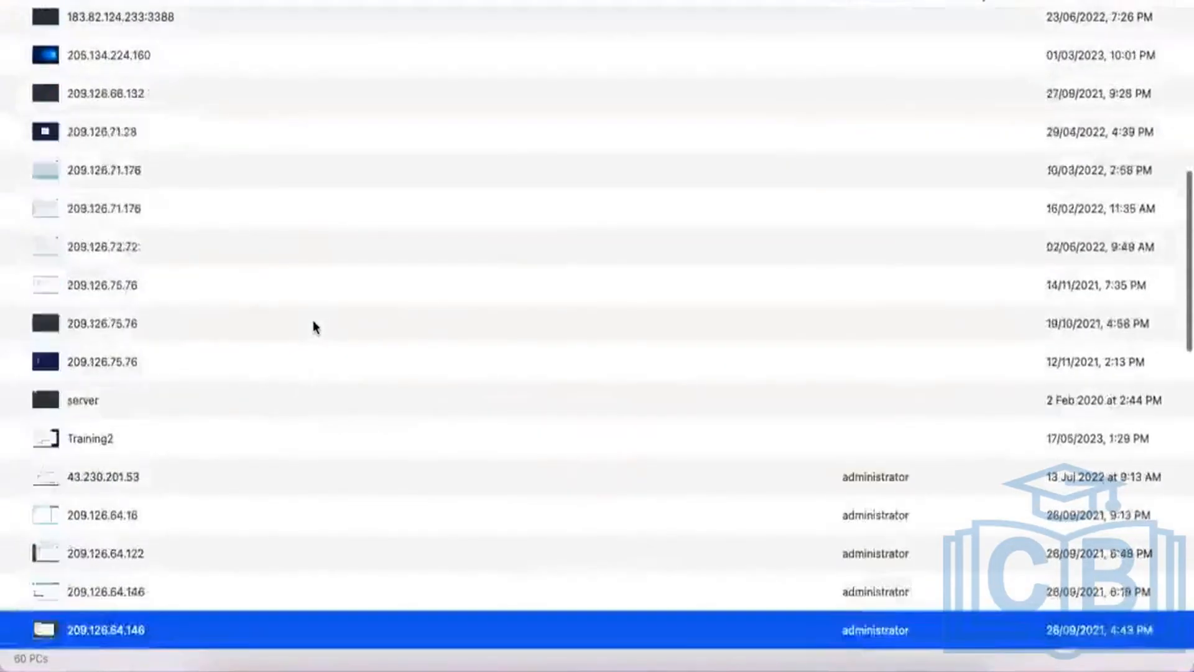
{"action": "key", "text": "Down"}
{"action": "key", "text": "Down"}
{"action": "key", "text": "Down"}
{"action": "key", "text": "Down"}
{"action": "key", "text": "Down"}
{"action": "key", "text": "Down"}
{"action": "key", "text": "Down"}
{"action": "key", "text": "Down"}
{"action": "key", "text": "Down"}
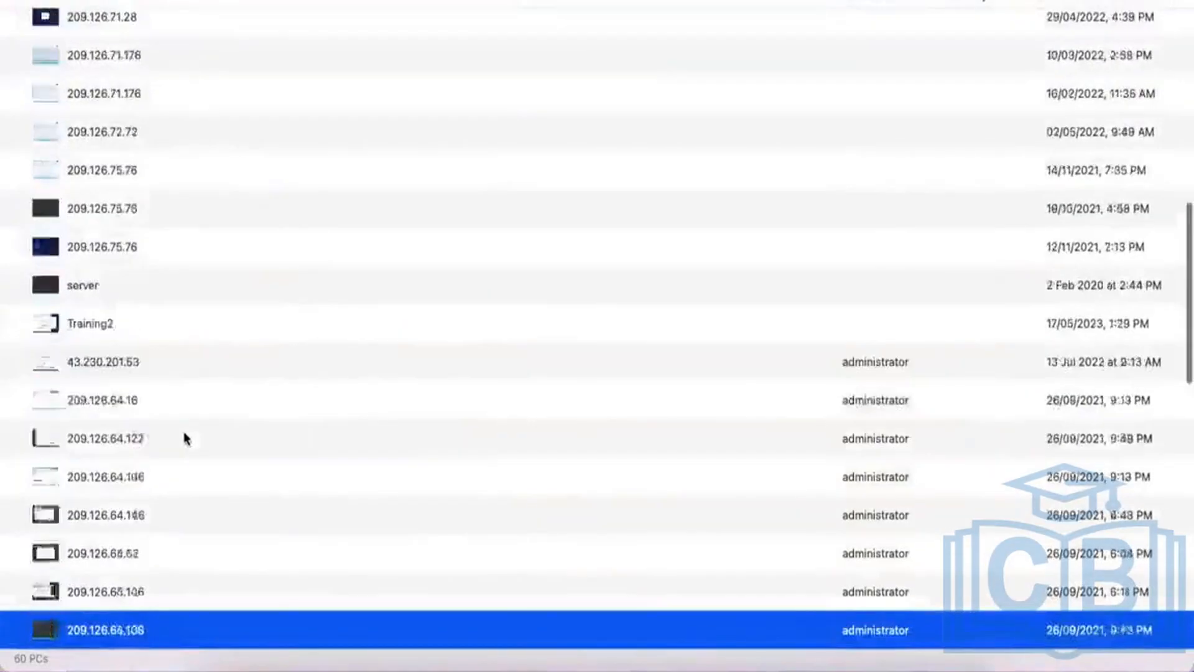
{"action": "key", "text": "Down"}
{"action": "key", "text": "Down"}
{"action": "key", "text": "Down"}
{"action": "key", "text": "Down"}
{"action": "key", "text": "Down"}
{"action": "key", "text": "Down"}
{"action": "key", "text": "Down"}
{"action": "key", "text": "Down"}
{"action": "key", "text": "Down"}
{"action": "key", "text": "Down"}
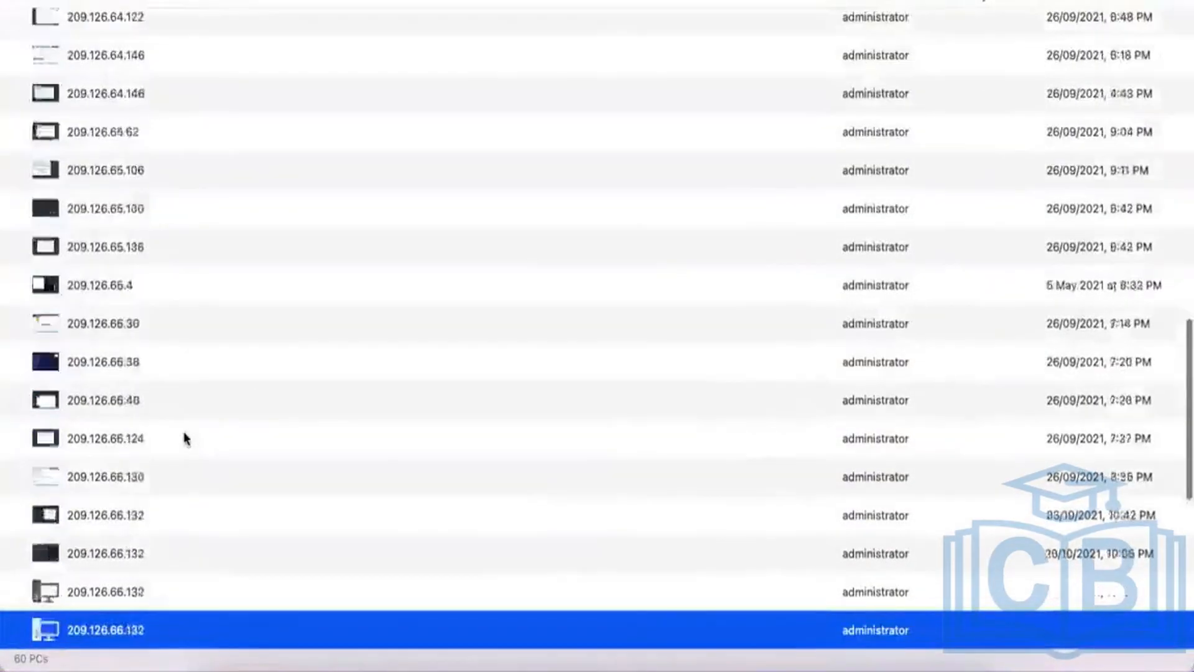
{"action": "key", "text": "Down"}
{"action": "key", "text": "Down"}
{"action": "key", "text": "Down"}
{"action": "key", "text": "Down"}
{"action": "key", "text": "Down"}
{"action": "key", "text": "Down"}
{"action": "key", "text": "Down"}
{"action": "key", "text": "Down"}
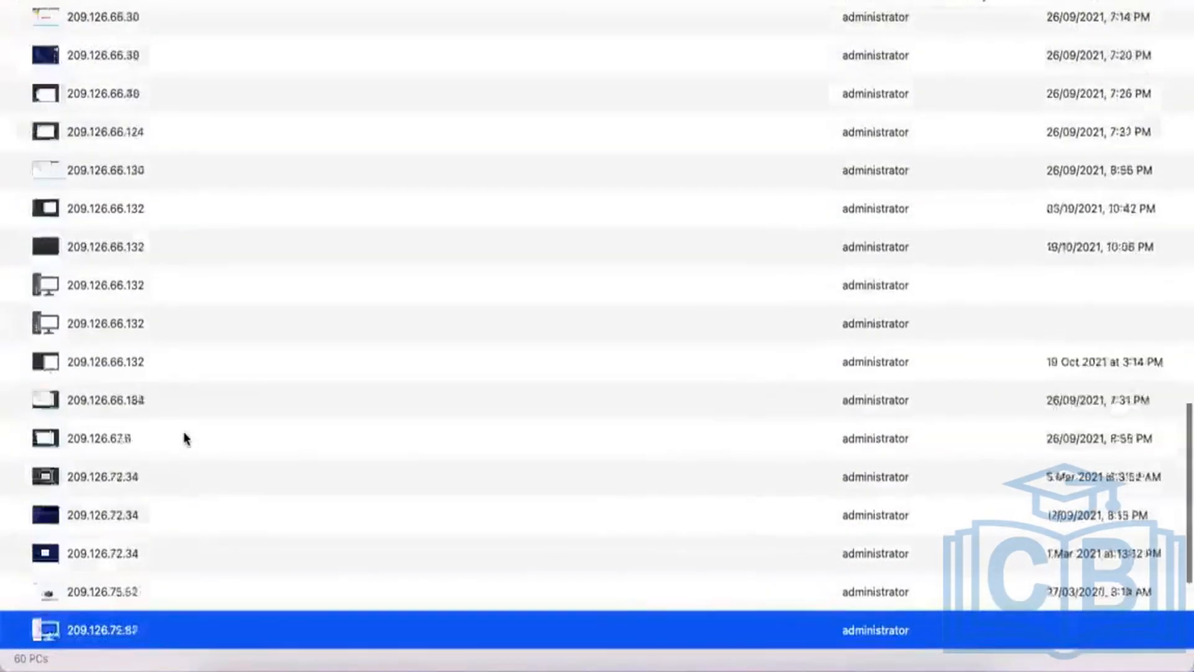
{"action": "key", "text": "Down"}
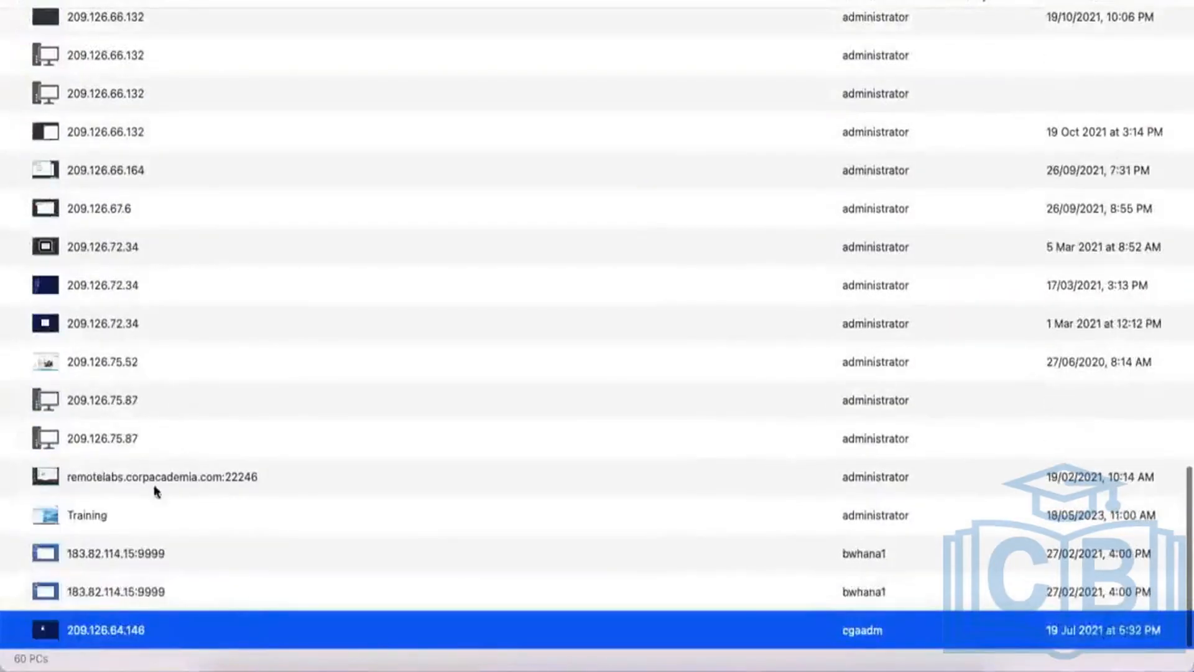
Connect to the Training PC with the account password and accept the certificate warning.
{"action": "double_click", "coordinate": [78, 516]}
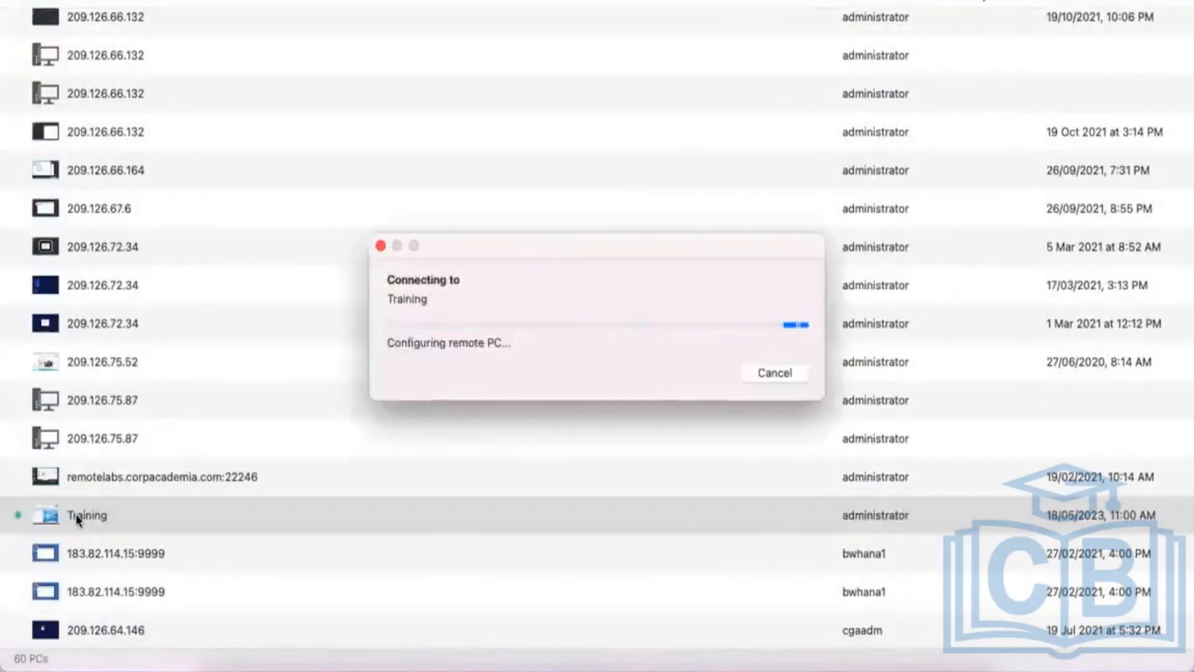
{"action": "type", "text": "**********"}
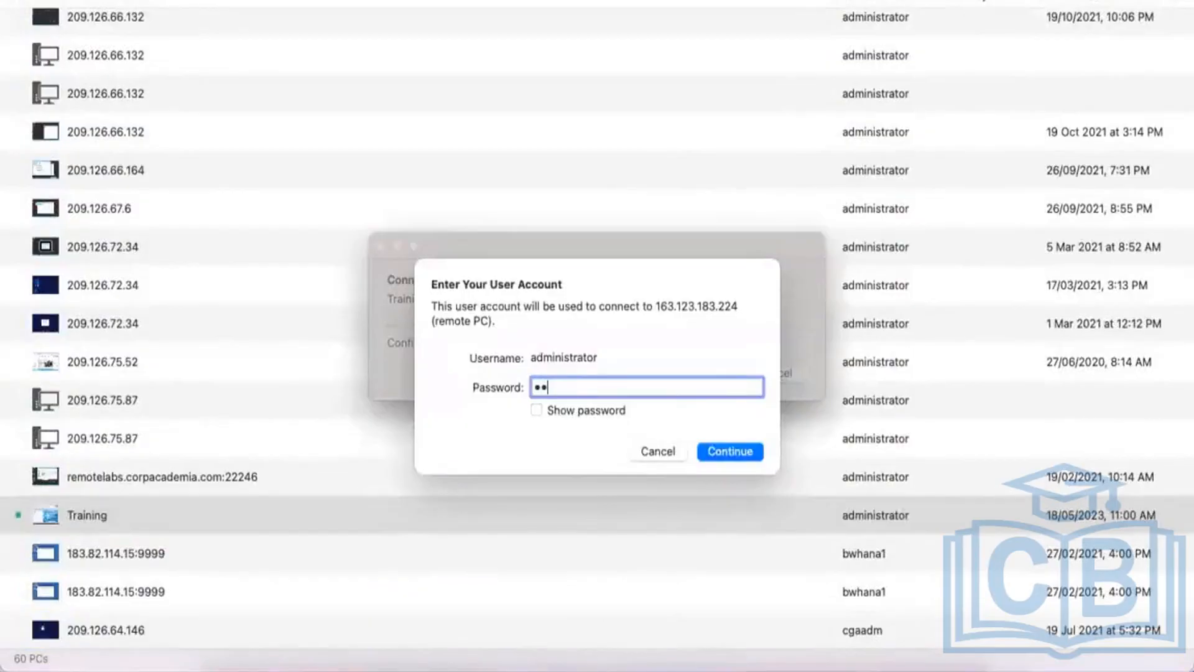
{"action": "type", "text": "**"}
{"action": "key", "text": "Return"}
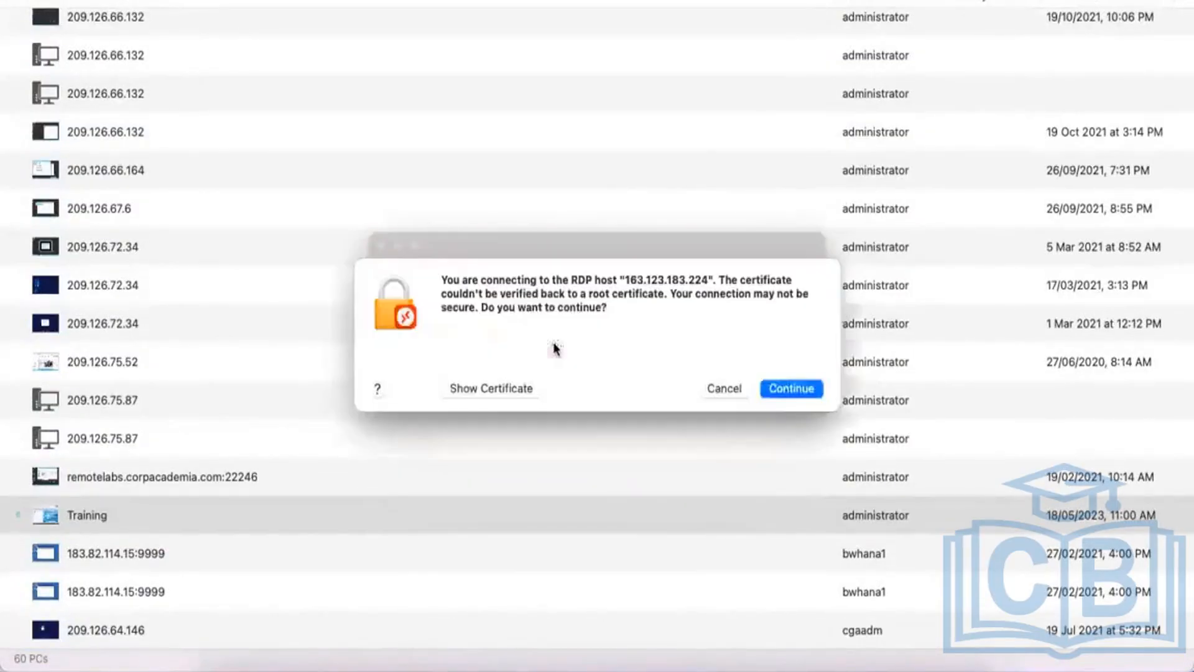
{"action": "left_click", "coordinate": [774, 389]}
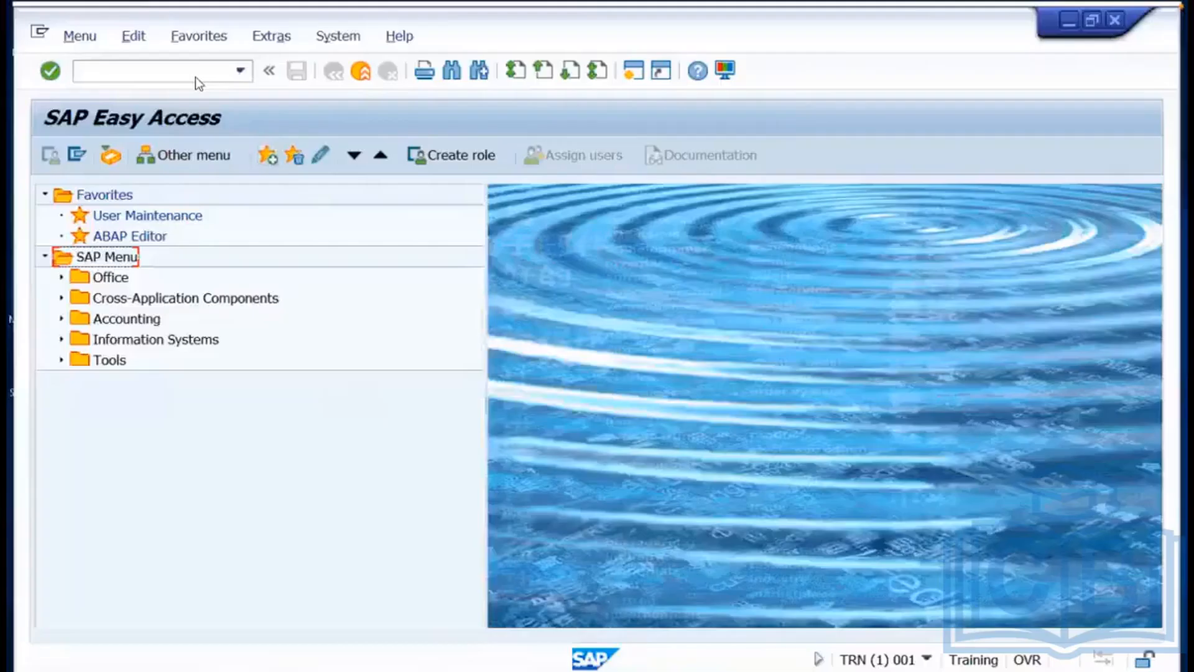
Run transaction SICK in the remote SAP session and confirm no errors are reported.
{"action": "left_click", "coordinate": [197, 78]}
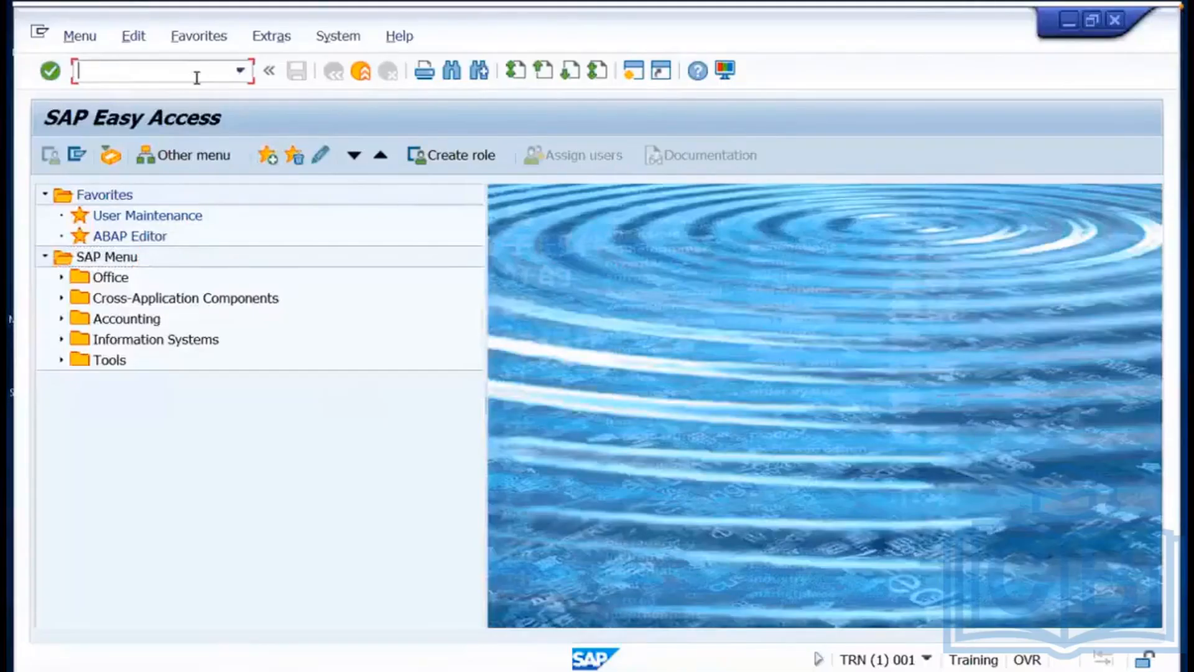
{"action": "type", "text": "sick"}
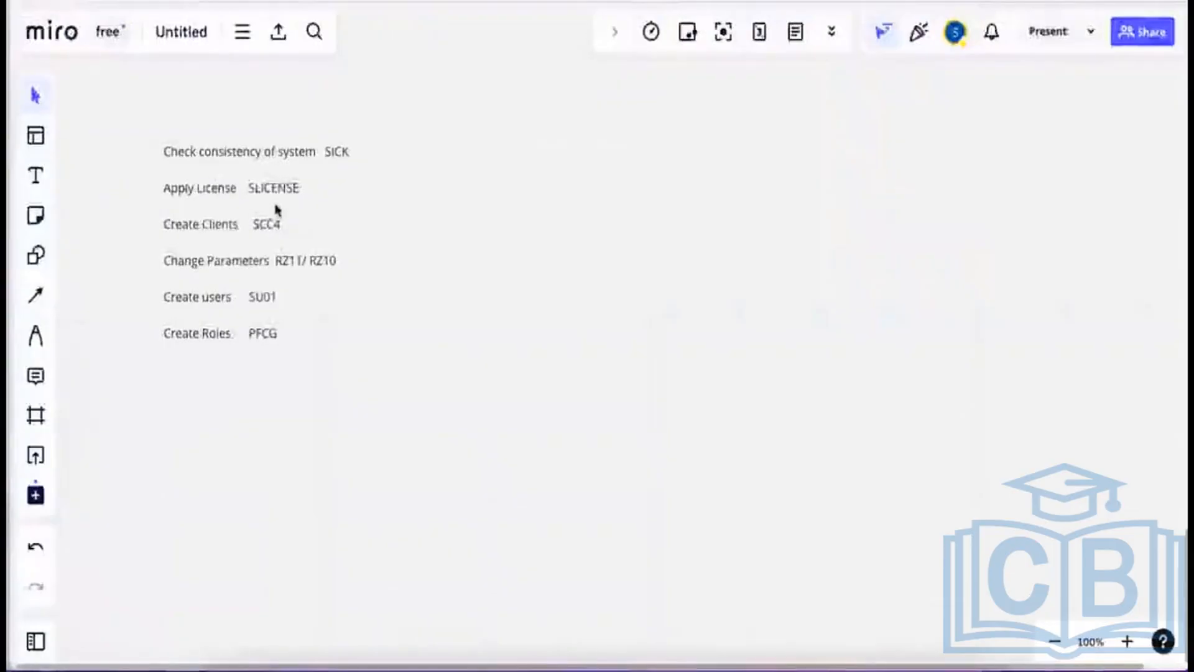
{"action": "key", "text": "super+Tab"}
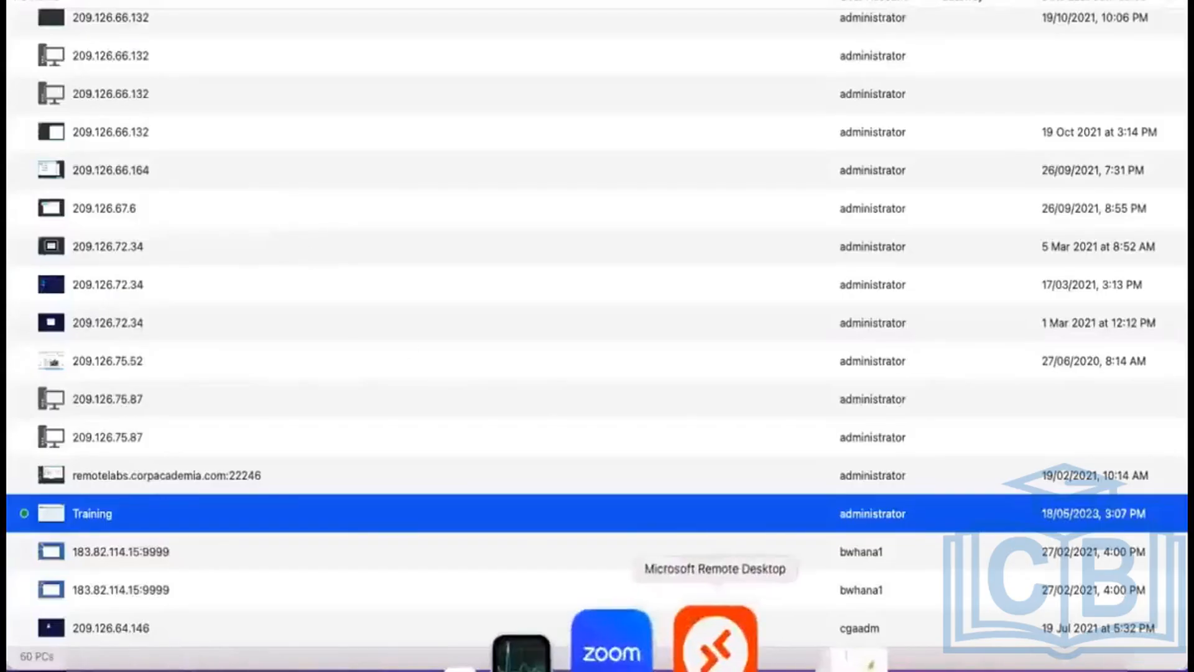
{"action": "left_click", "coordinate": [711, 640]}
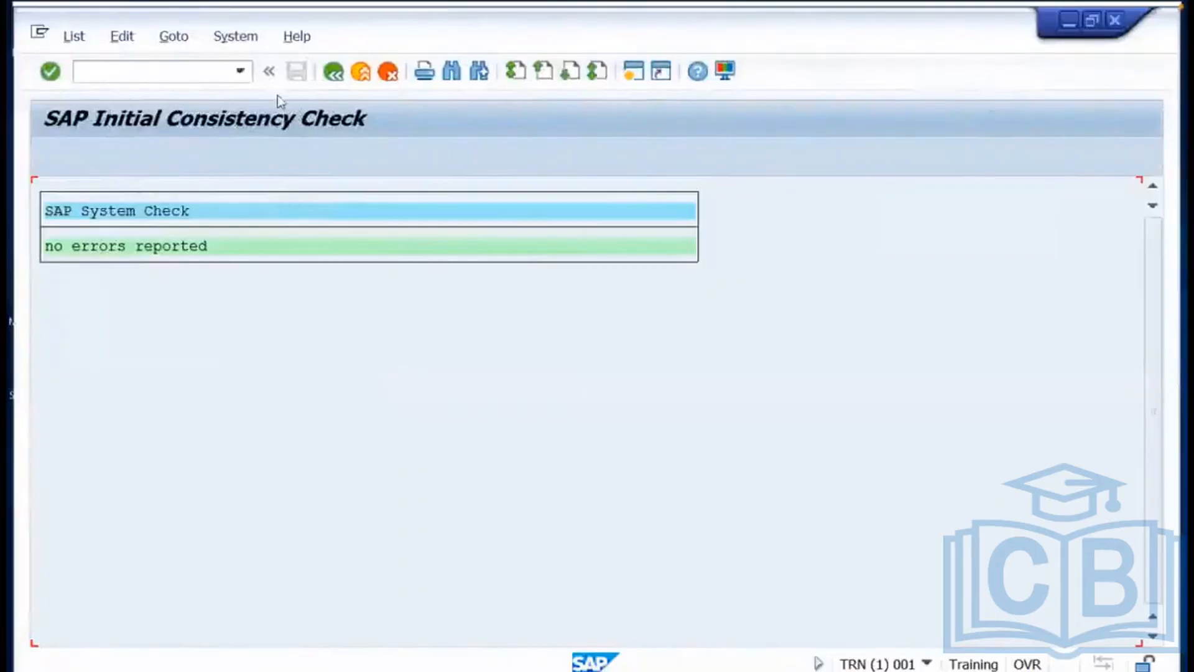
Enter /nslicense in the command field to open License Administration.
{"action": "left_click", "coordinate": [188, 74]}
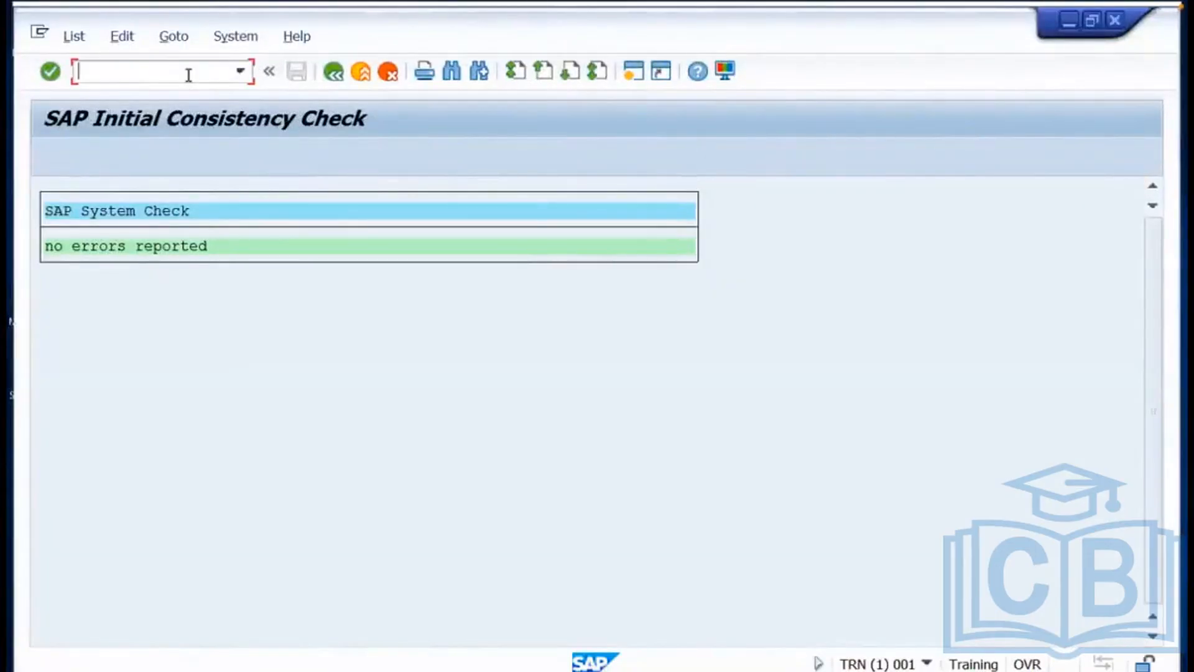
{"action": "type", "text": "/nslicnese"}
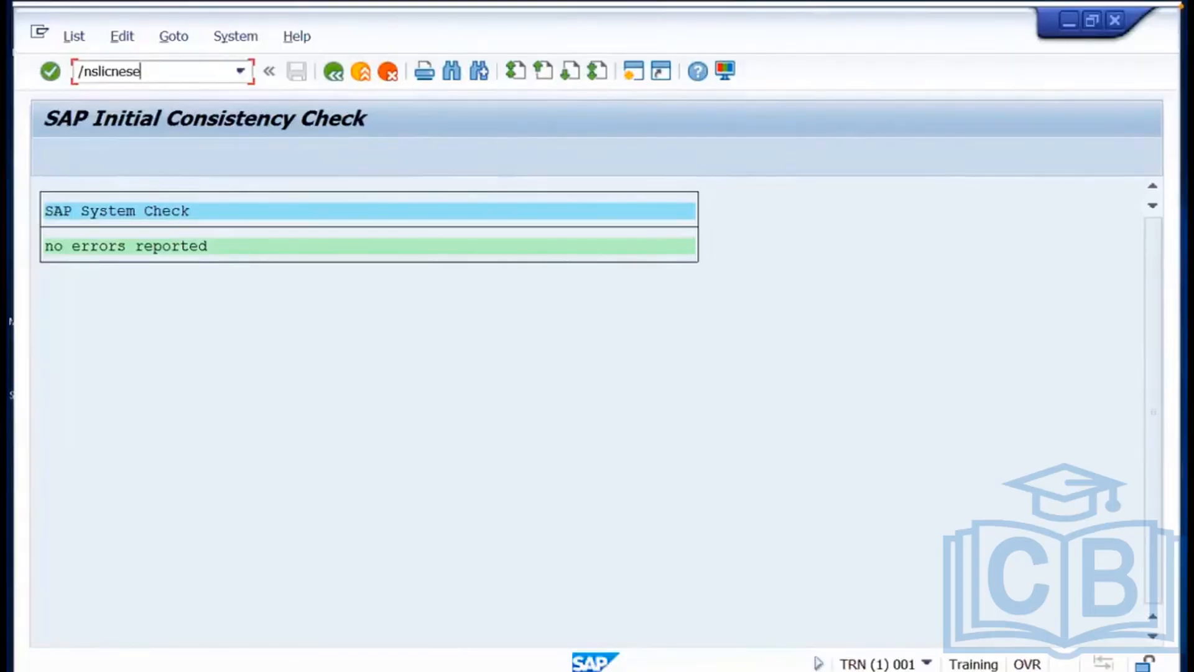
{"action": "key", "text": "BackSpace"}
{"action": "key", "text": "BackSpace"}
{"action": "key", "text": "BackSpace"}
{"action": "key", "text": "BackSpace"}
{"action": "key", "text": "BackSpace"}
{"action": "type", "text": "cense"}
{"action": "key", "text": "Return"}
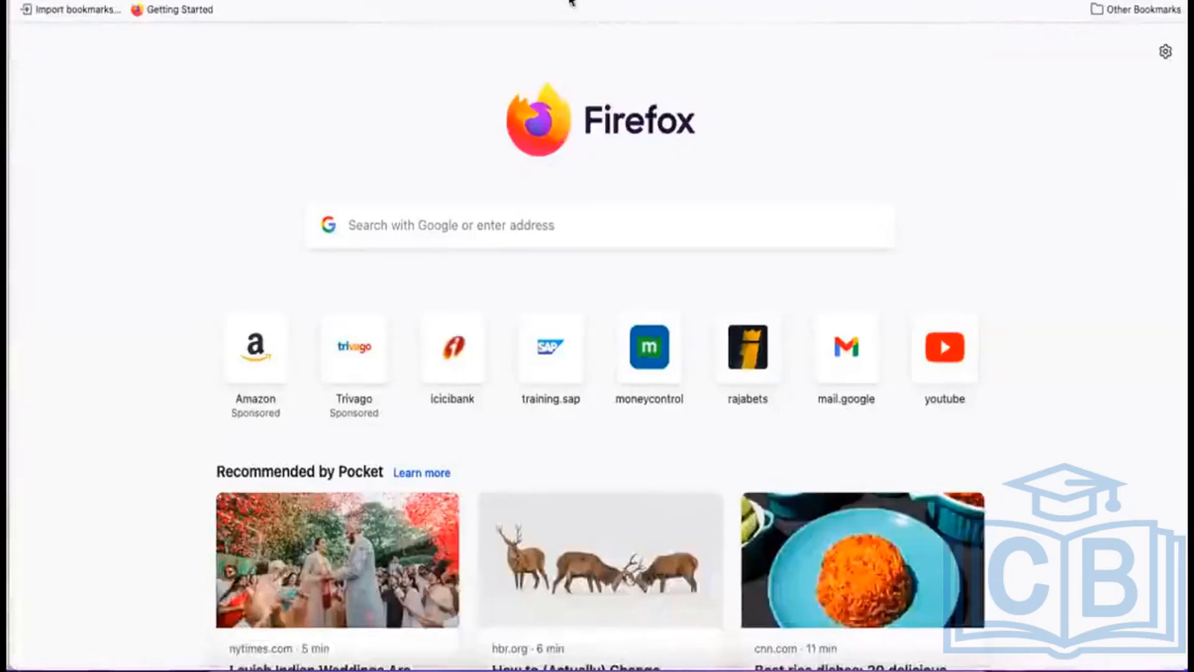
Open support.sap.com in Firefox, choose Request Keys, then return to the SAP session.
{"action": "left_click", "coordinate": [568, 2]}
{"action": "type", "text": "support.sap"}
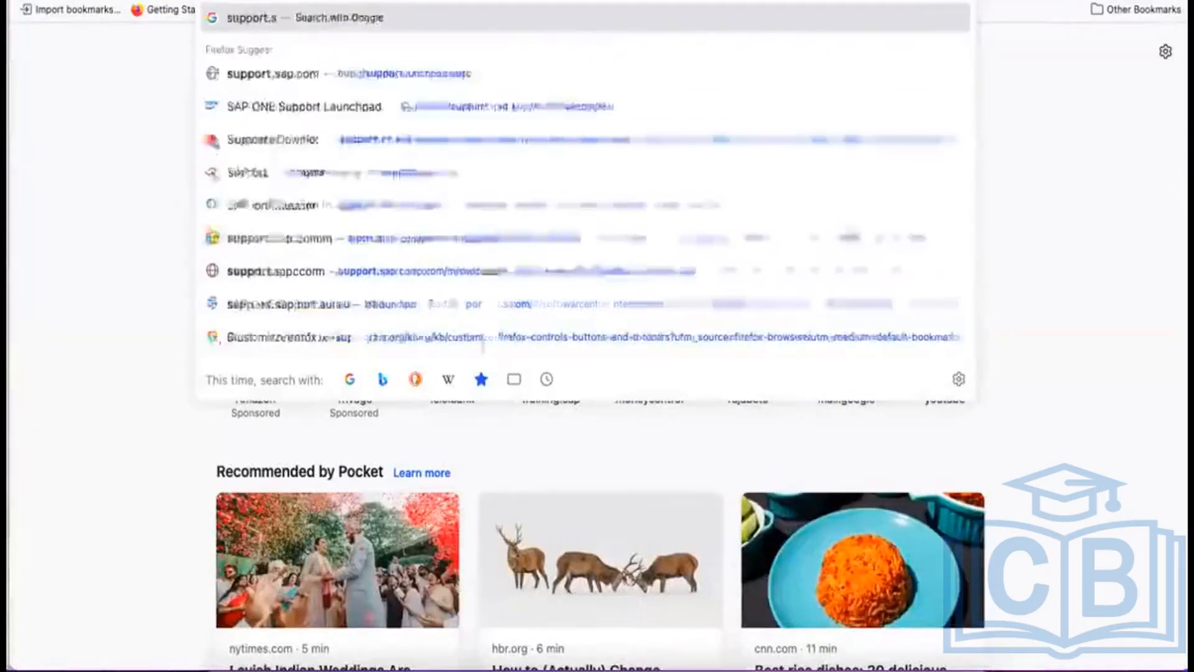
{"action": "type", "text": ".com"}
{"action": "key", "text": "Return"}
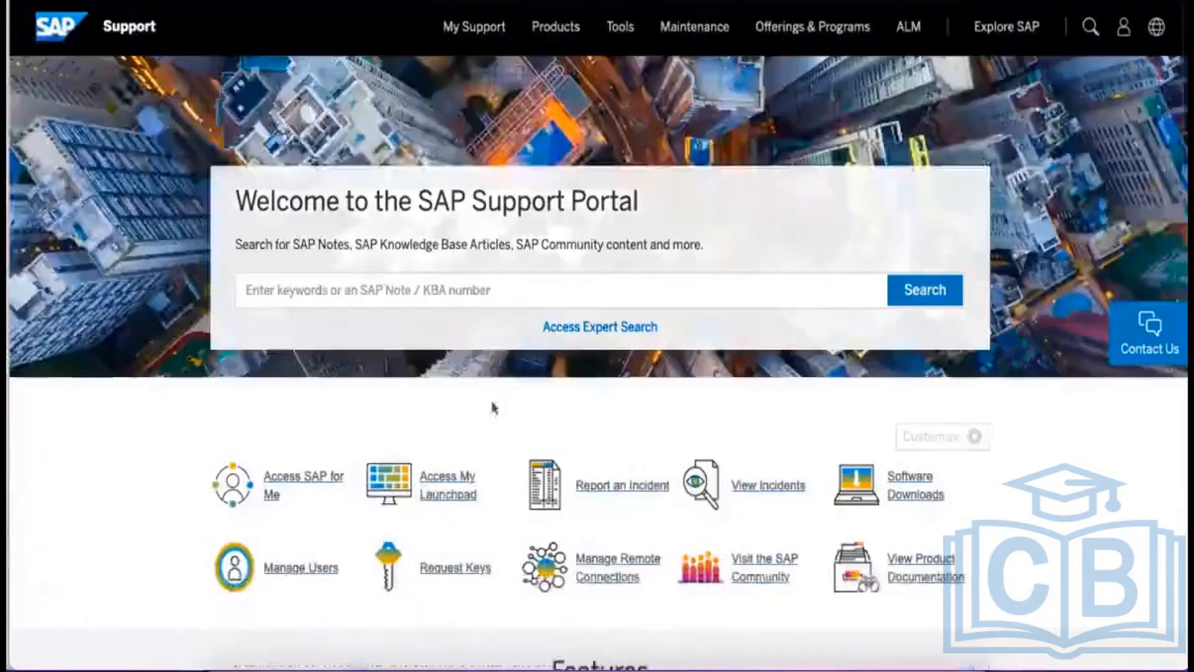
{"action": "left_click", "coordinate": [452, 578]}
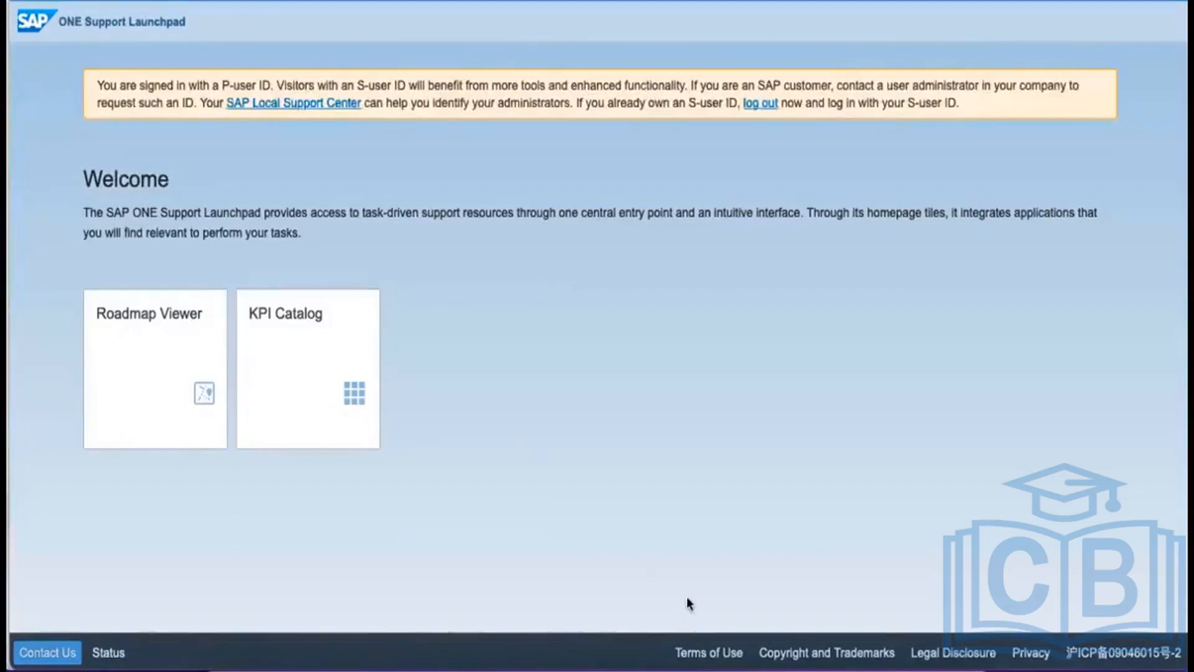
{"action": "left_click", "coordinate": [706, 643]}
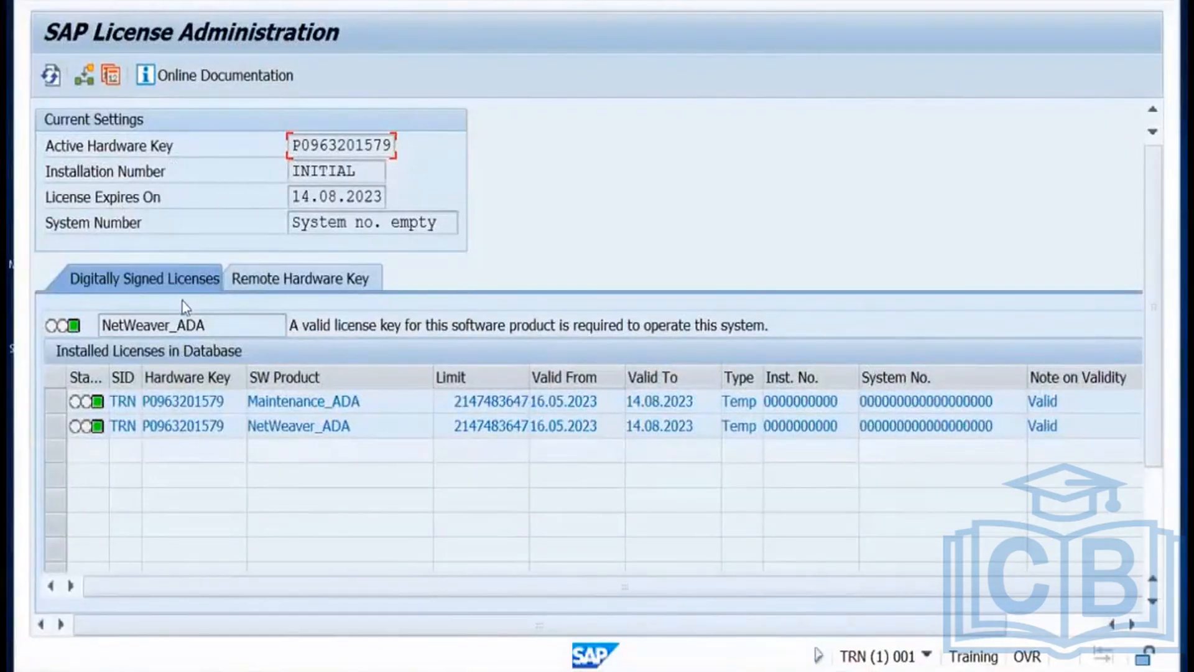
Scroll the installed licenses, start Install New License, cancel the file picker, and switch to the browser.
{"action": "left_click", "coordinate": [1154, 517]}
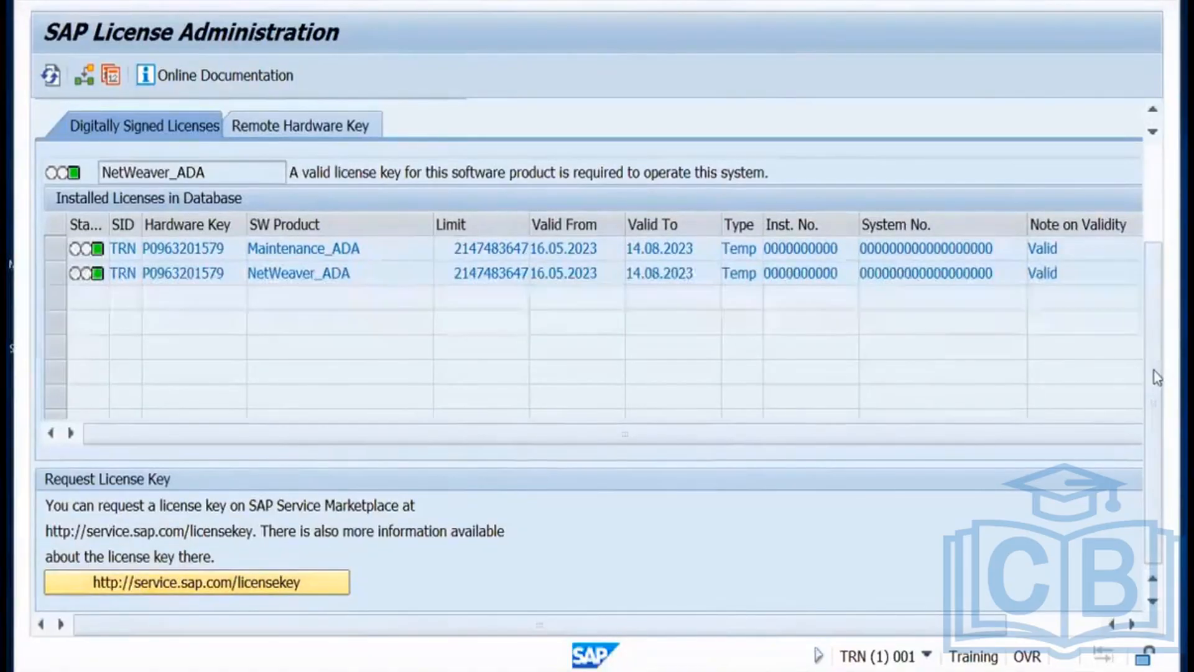
{"action": "left_click_drag", "start_coordinate": [1154, 371], "coordinate": [1136, 124]}
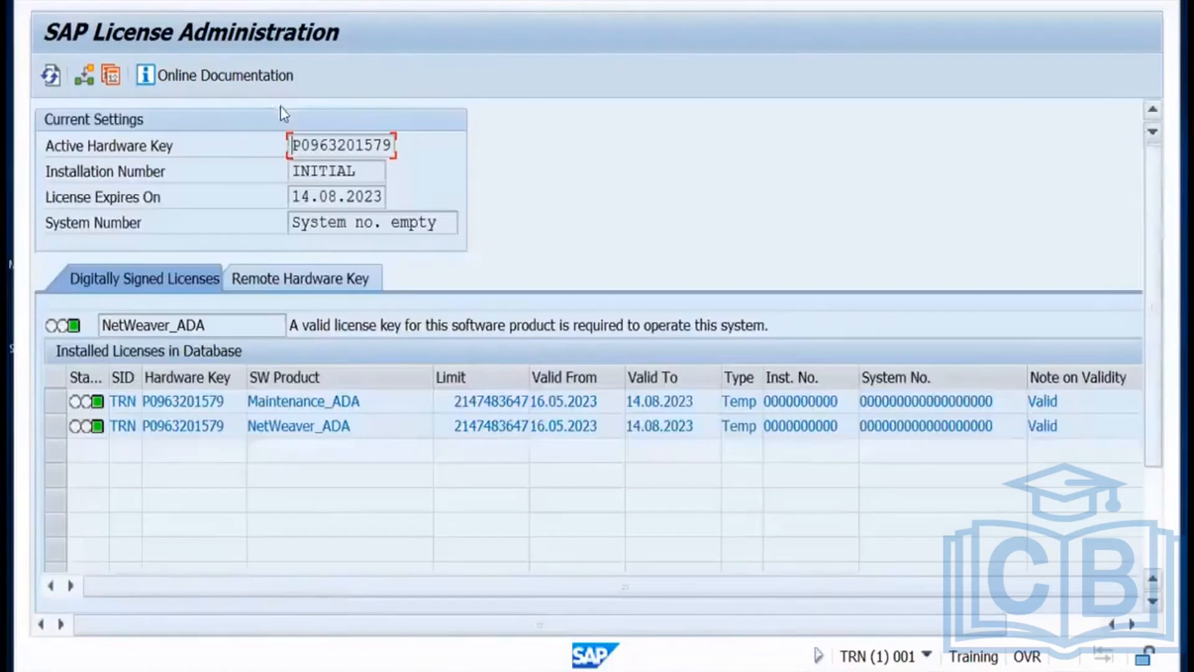
{"action": "left_click", "coordinate": [85, 77]}
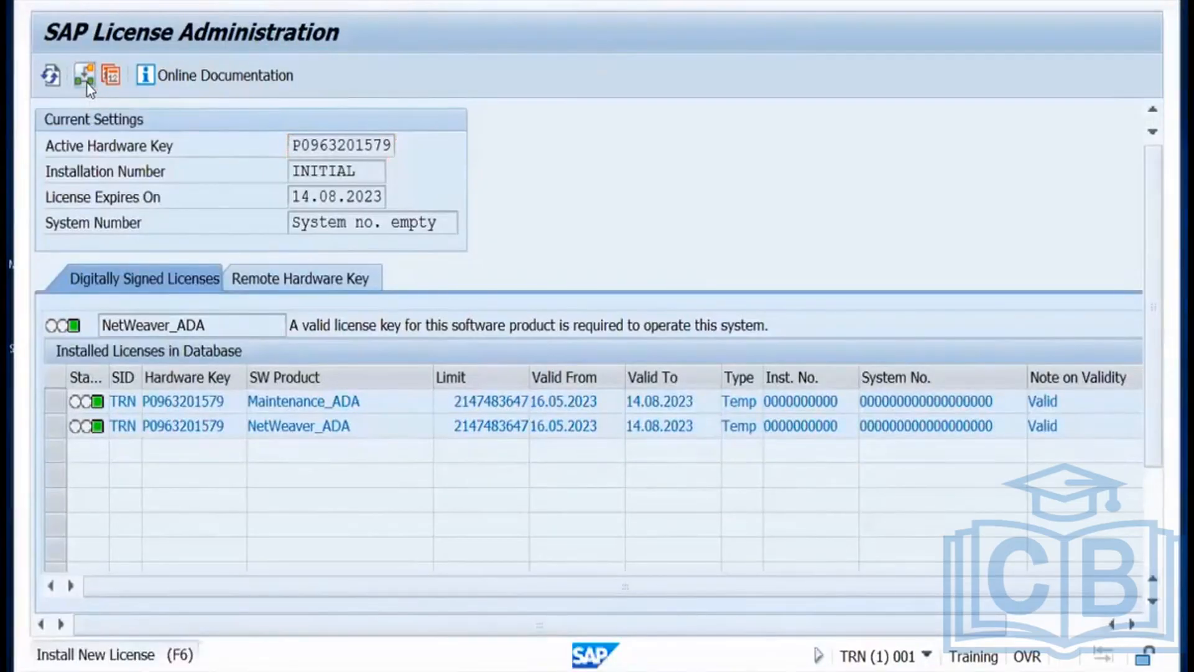
{"action": "left_click", "coordinate": [86, 82]}
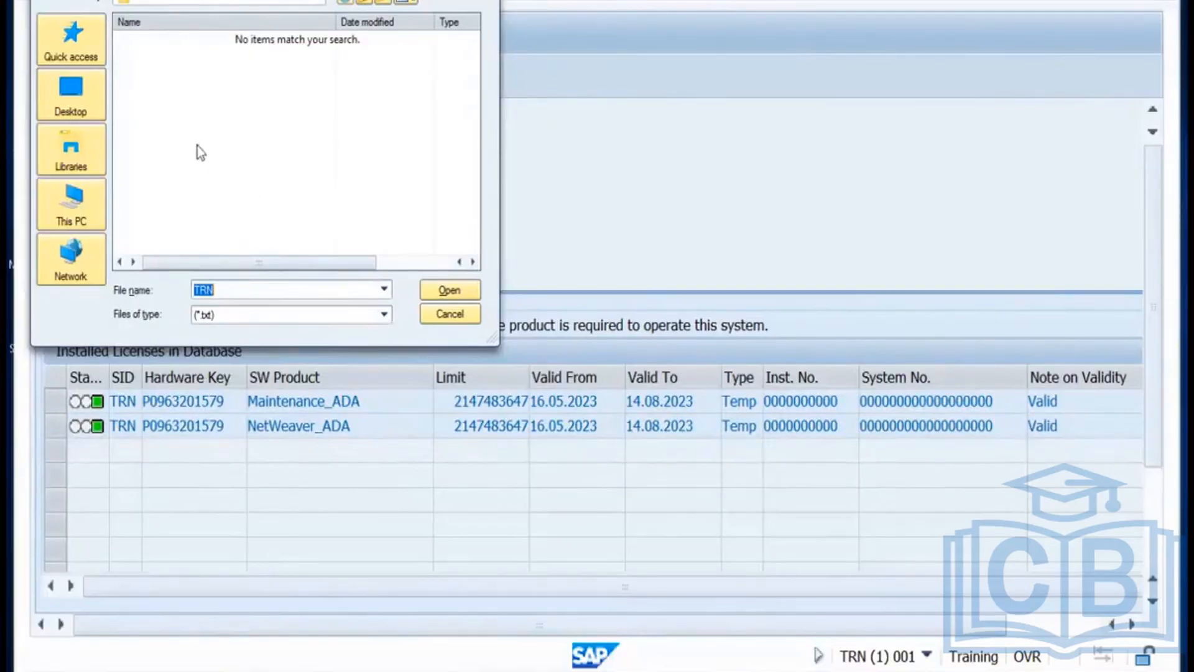
{"action": "left_click", "coordinate": [452, 320]}
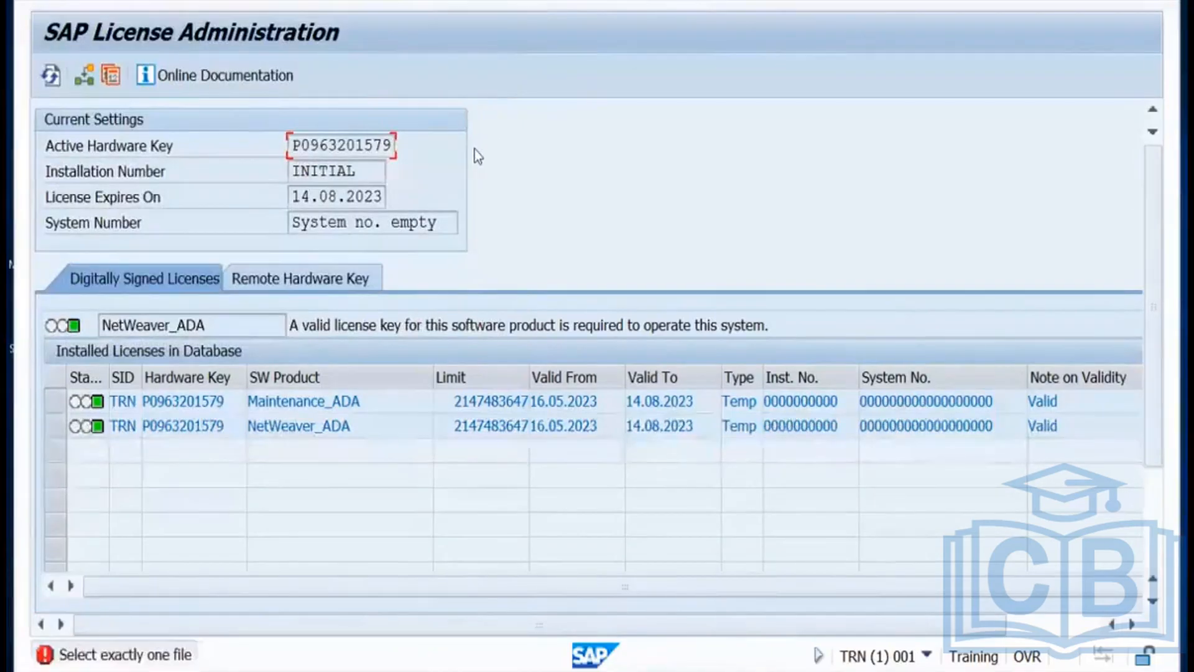
{"action": "key", "text": "ctrl+Left"}
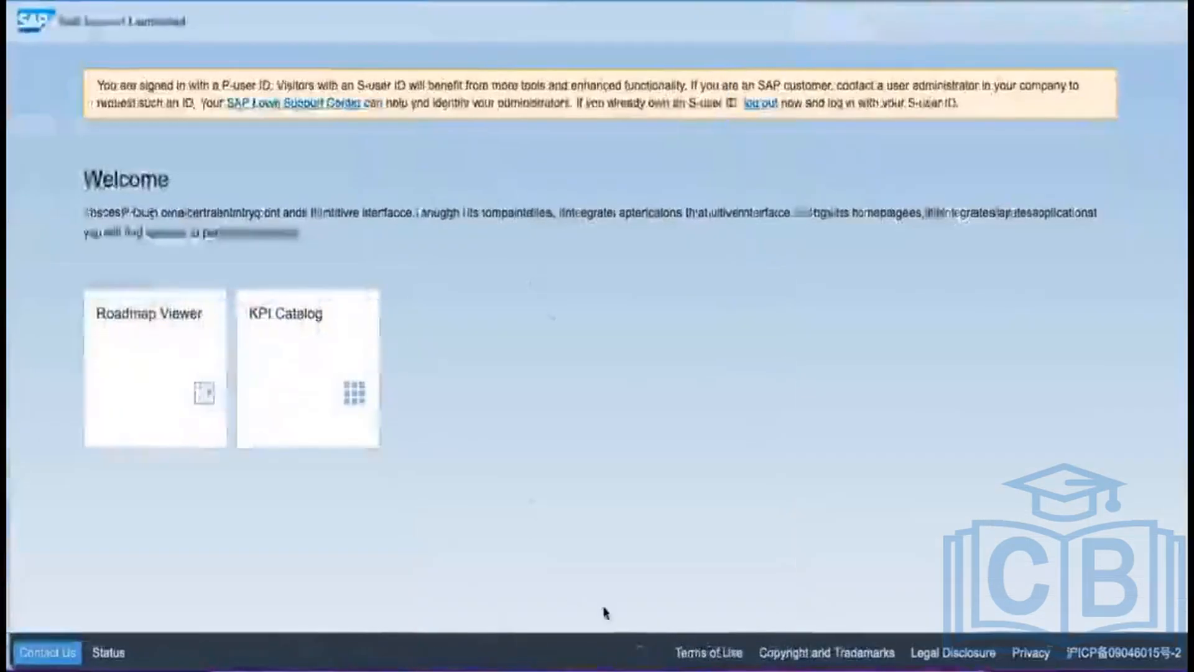
Switch back to the Miro board showing the six-step setup list.
{"action": "mouse_move", "coordinate": [693, 669]}
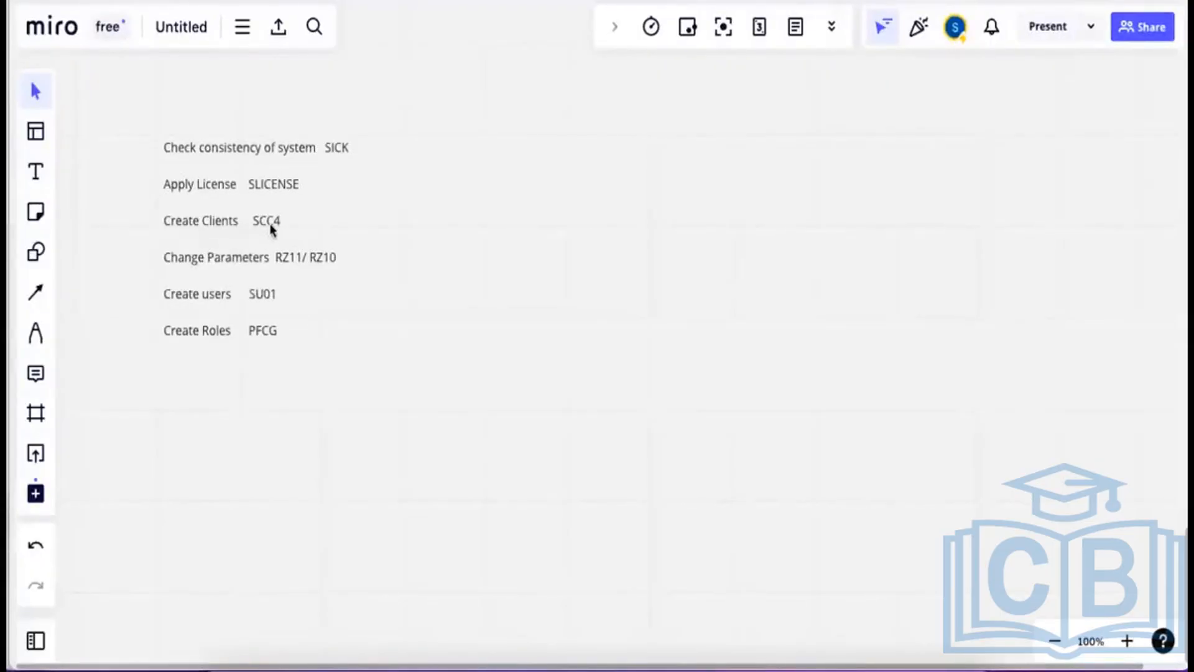
Widen the note and add 'by default we got 2 clients 000 and 001' after SCC4.
{"action": "left_click", "coordinate": [274, 224]}
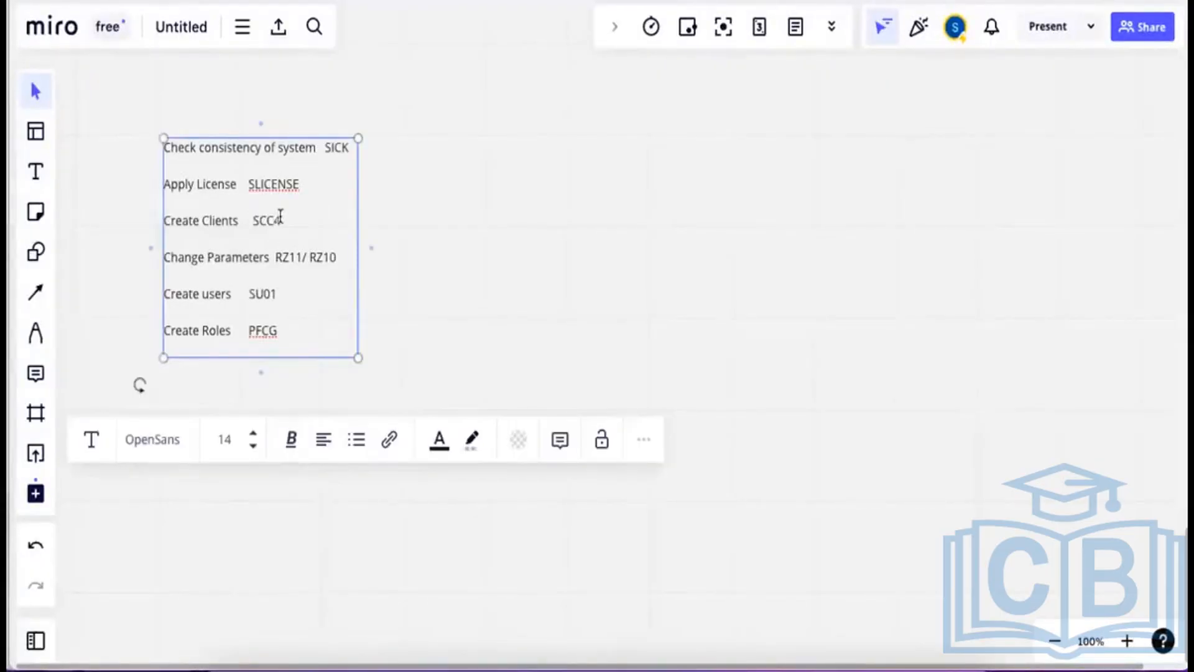
{"action": "left_click_drag", "start_coordinate": [357, 203], "coordinate": [473, 205]}
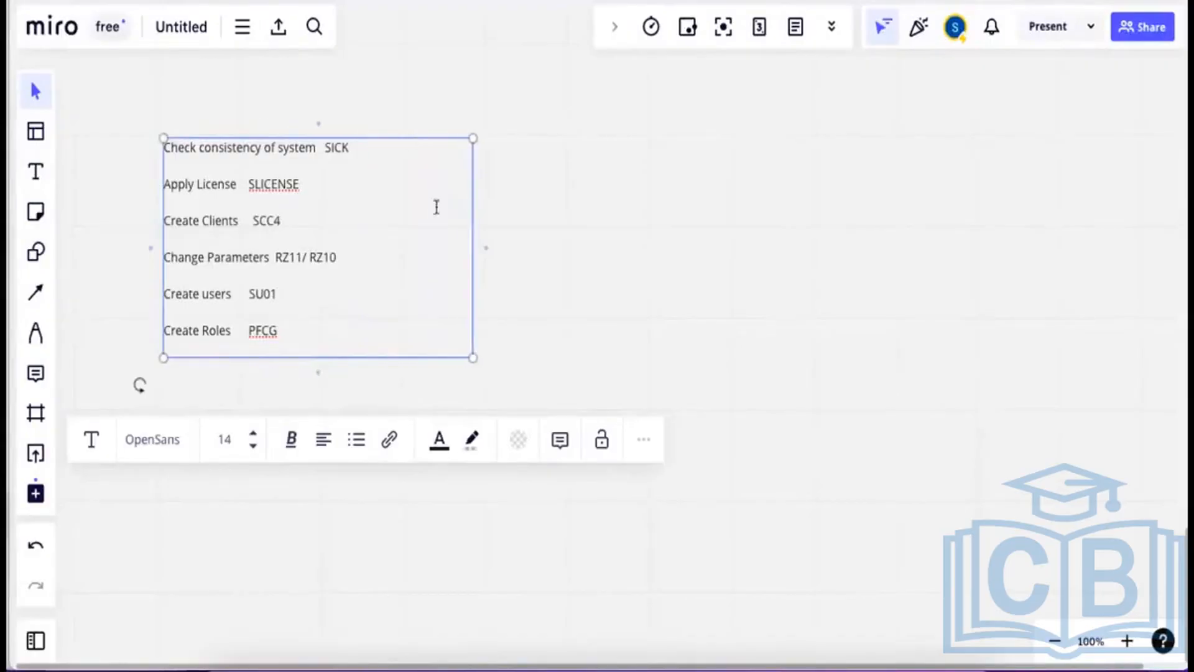
{"action": "left_click", "coordinate": [306, 219]}
{"action": "type", "text": "by default we got "}
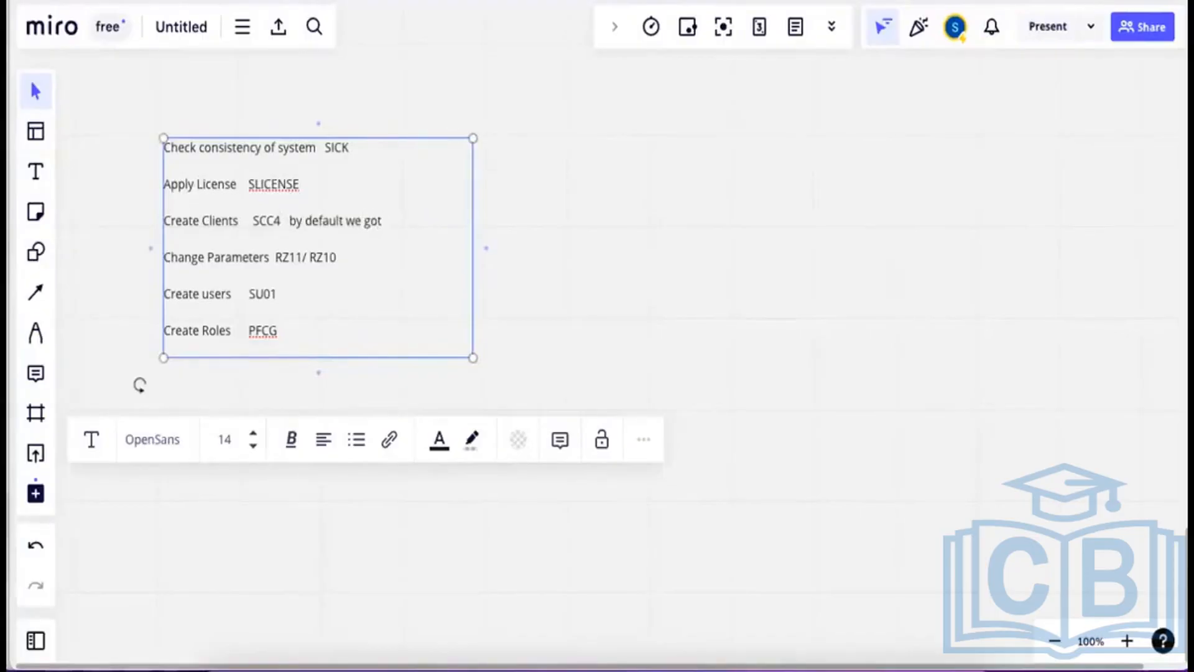
{"action": "type", "text": "2 clients 000 ando"}
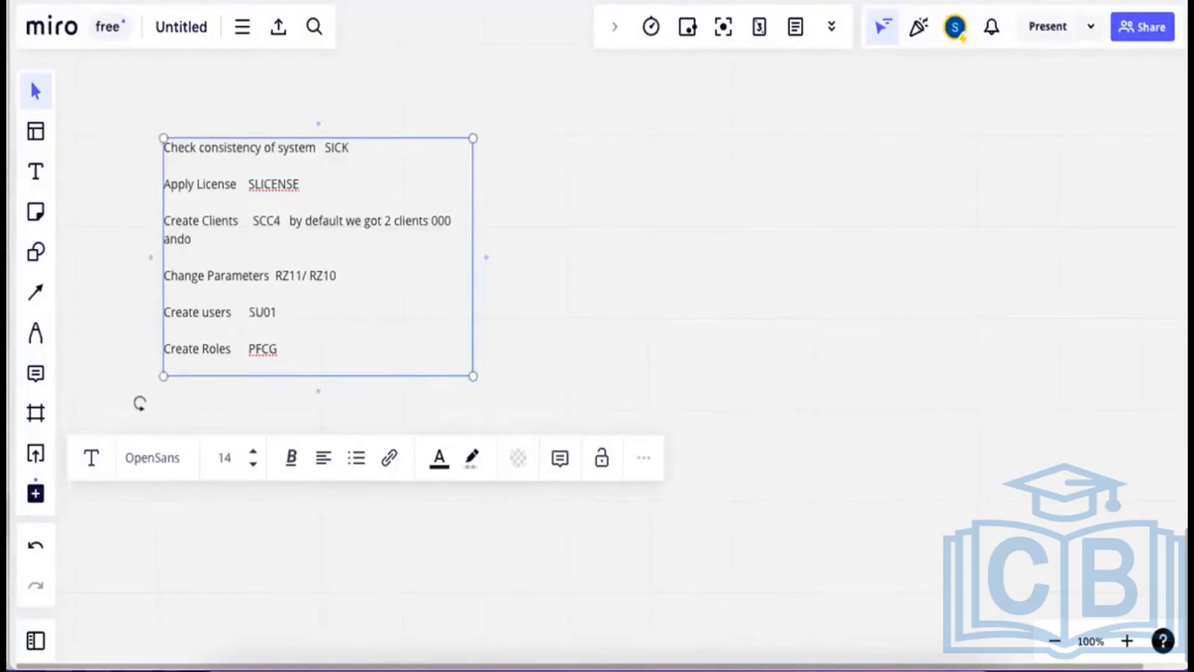
{"action": "key", "text": "BackSpace"}
{"action": "type", "text": "001"}
Widen the box further and append 'If customer don't want to create client they work in 001 client'.
{"action": "left_click_drag", "start_coordinate": [470, 200], "coordinate": [664, 194]}
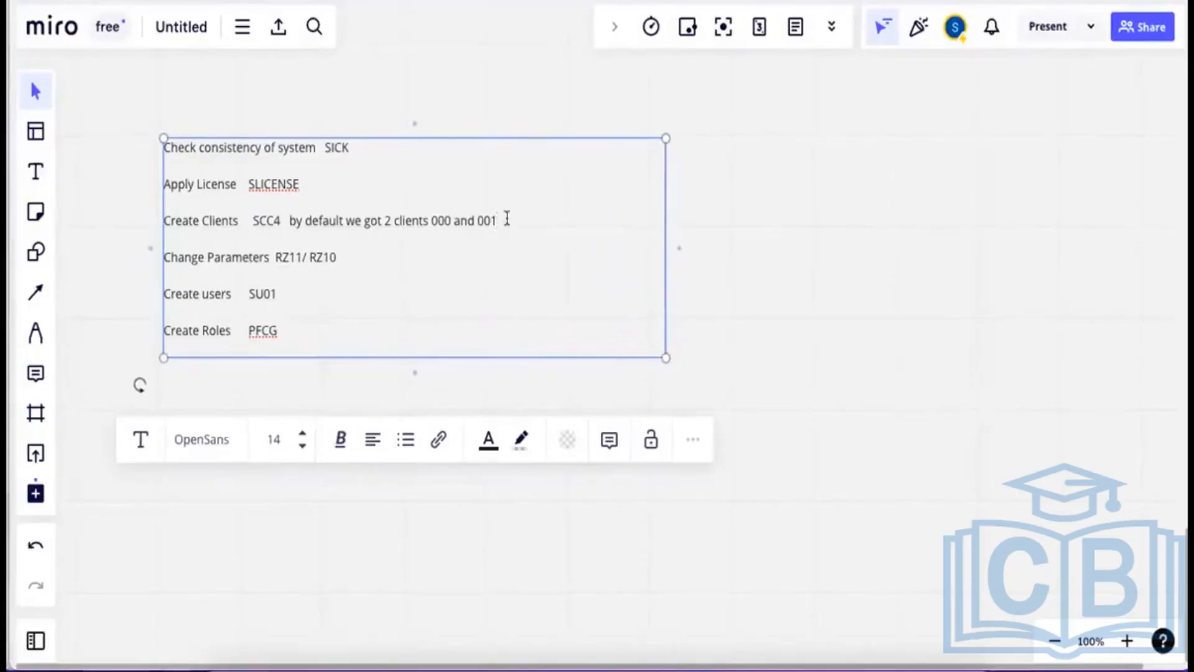
{"action": "left_click", "coordinate": [507, 219]}
{"action": "type", "text": ". If custm"}
{"action": "key", "text": "BackSpace"}
{"action": "type", "text": "er don't "}
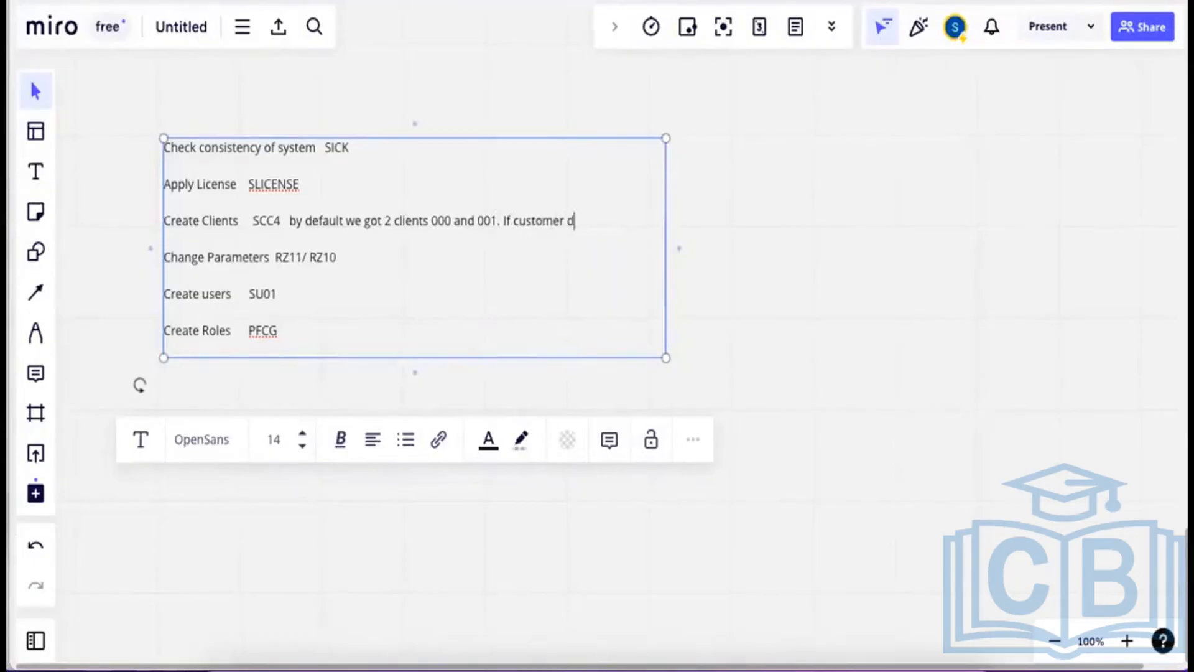
{"action": "type", "text": "want to create cl"}
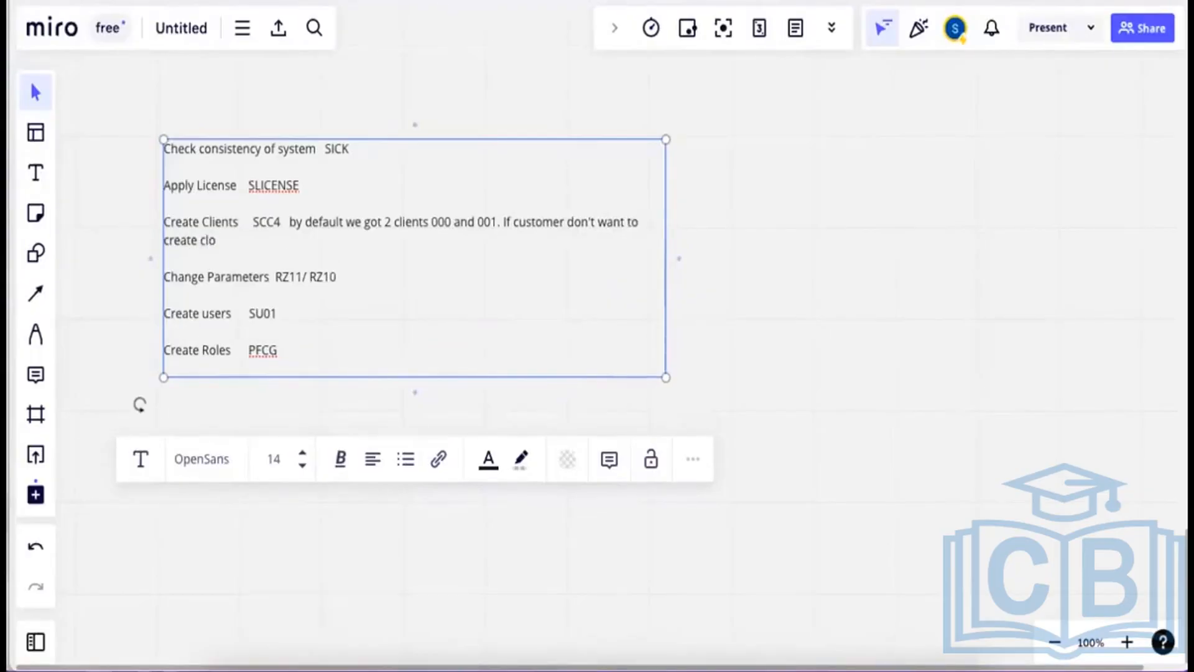
{"action": "type", "text": "ient they work in 001"}
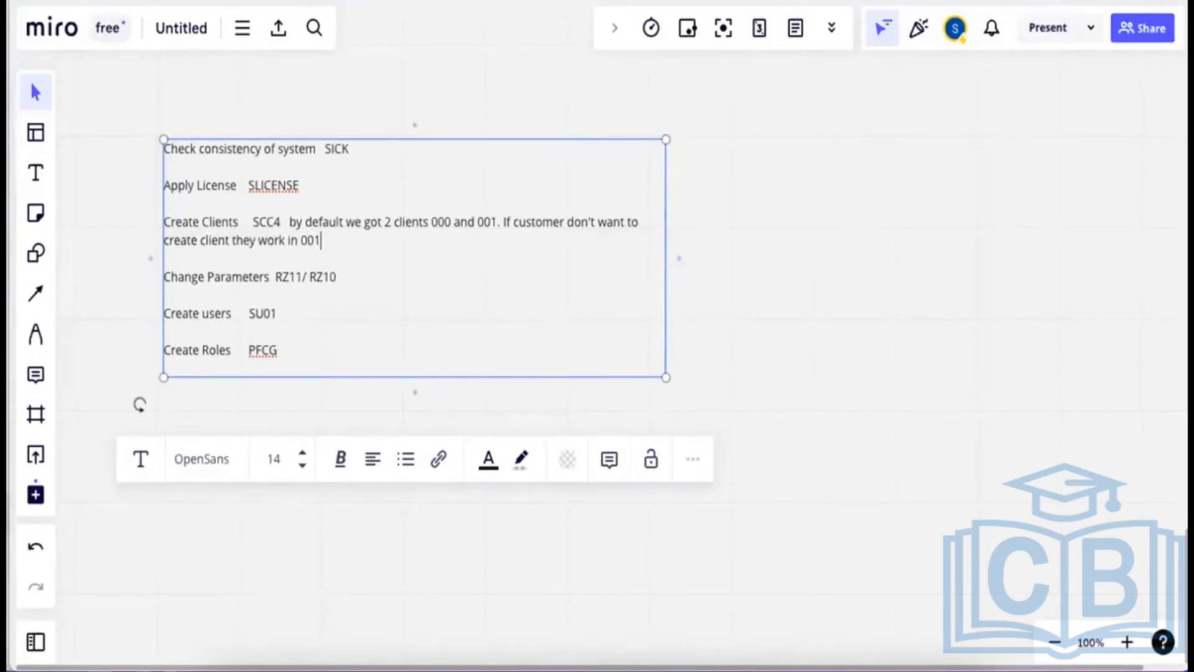
{"action": "type", "text": " client"}
Append '. GHC want 100 client to be set up UK' to the Create Clients line, then return to Remote Desktop.
{"action": "double_click", "coordinate": [442, 222]}
{"action": "left_click", "coordinate": [483, 222]}
{"action": "left_click_drag", "start_coordinate": [454, 222], "coordinate": [434, 225]}
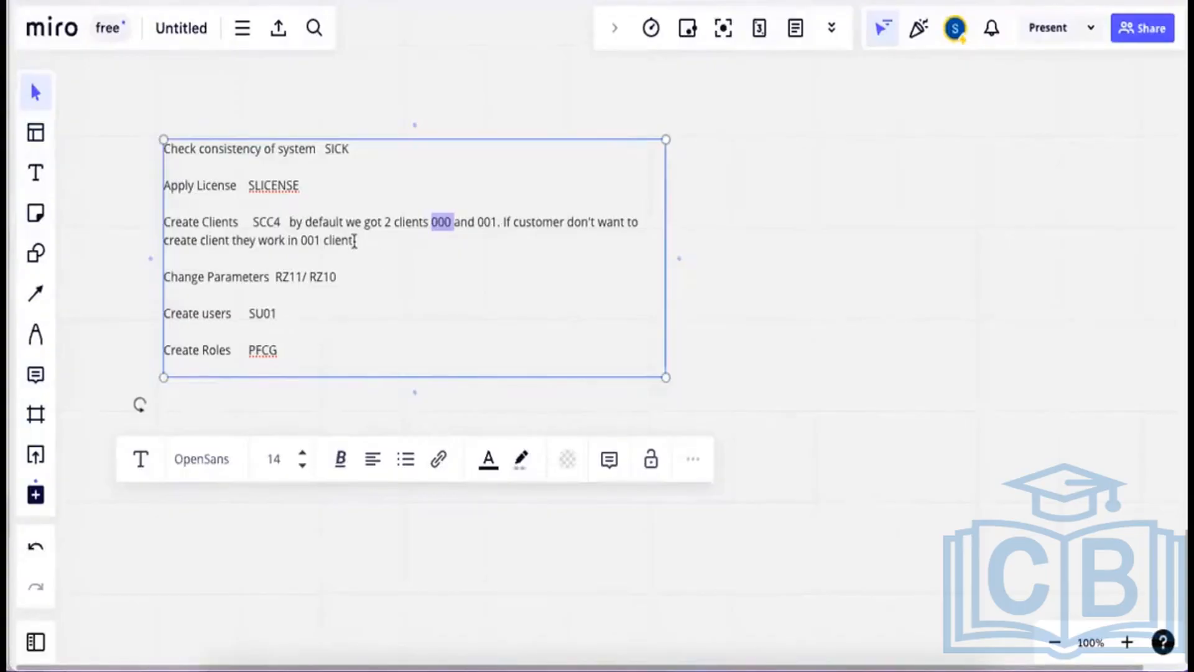
{"action": "left_click", "coordinate": [355, 241]}
{"action": "type", "text": "."}
{"action": "type", "text": " GHC"}
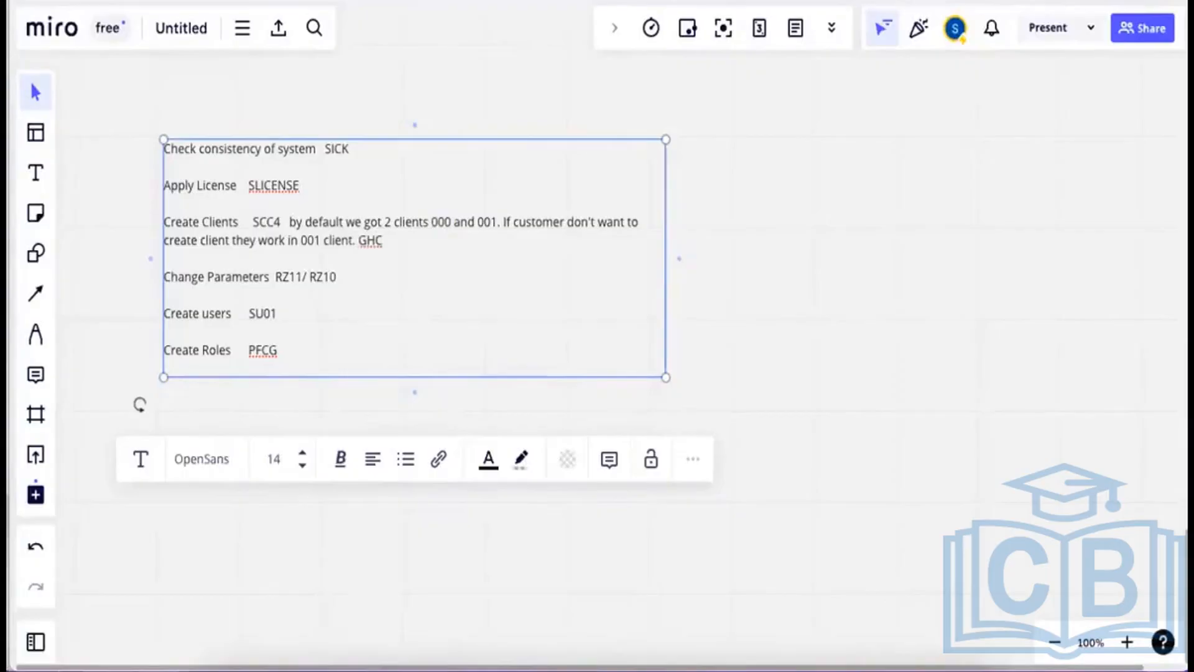
{"action": "type", "text": " want 100 client to be set "}
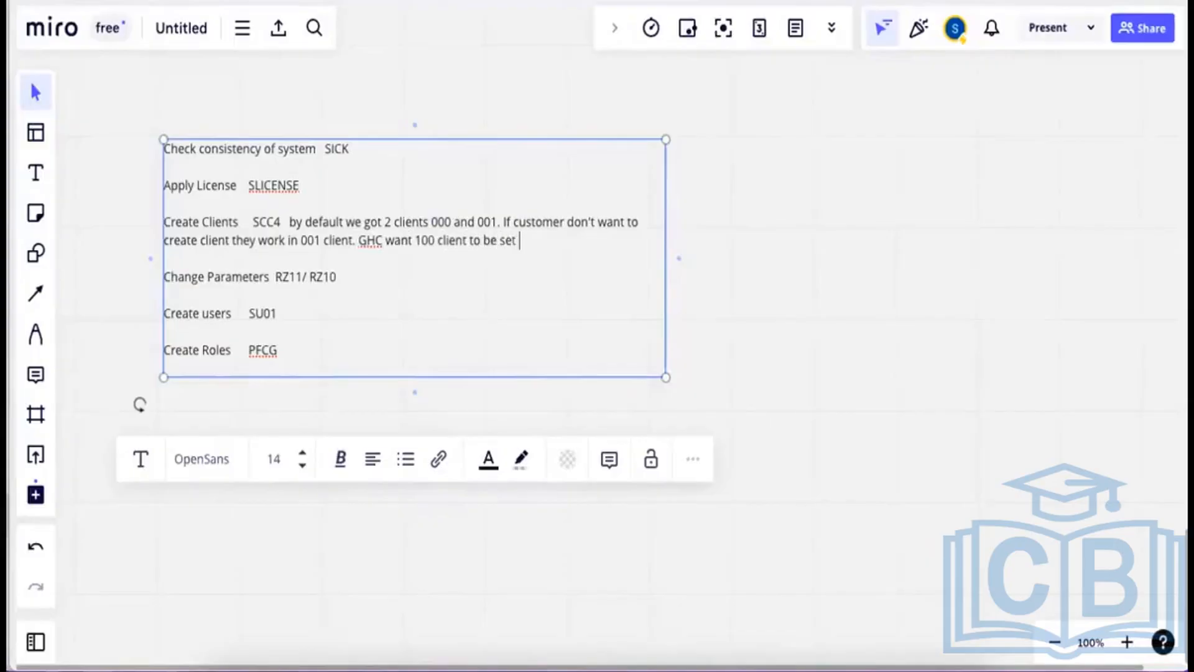
{"action": "type", "text": "up UK."}
{"action": "left_click_drag", "start_coordinate": [282, 221], "coordinate": [252, 222]}
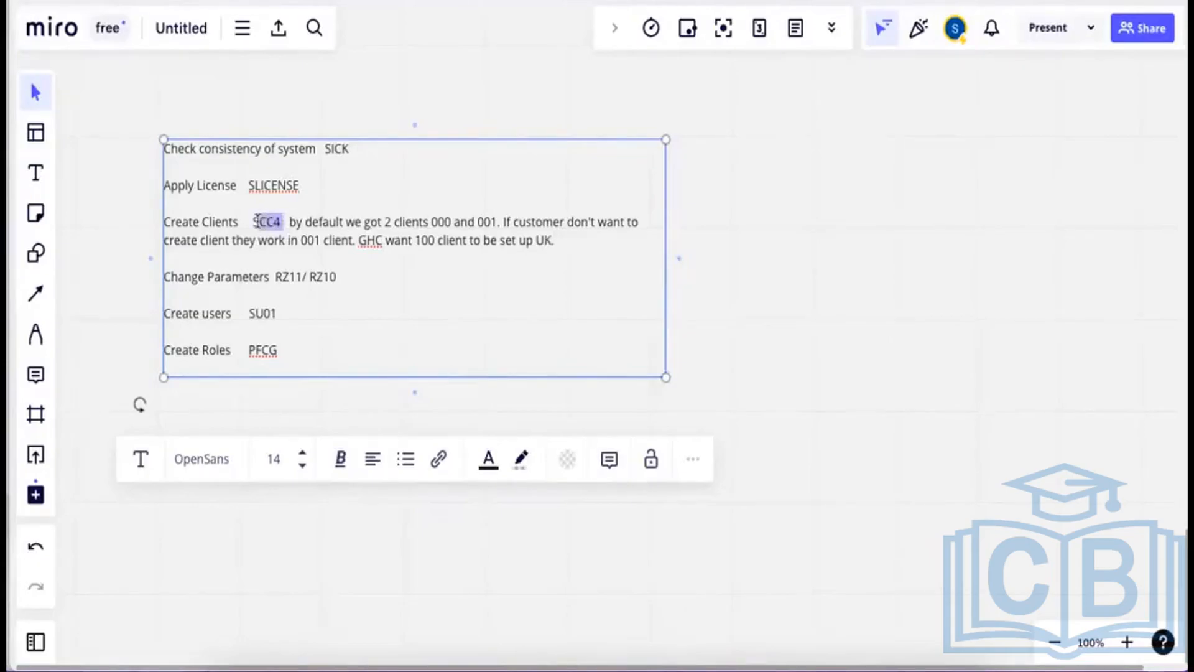
{"action": "left_click", "coordinate": [802, 358]}
{"action": "left_click", "coordinate": [670, 641]}
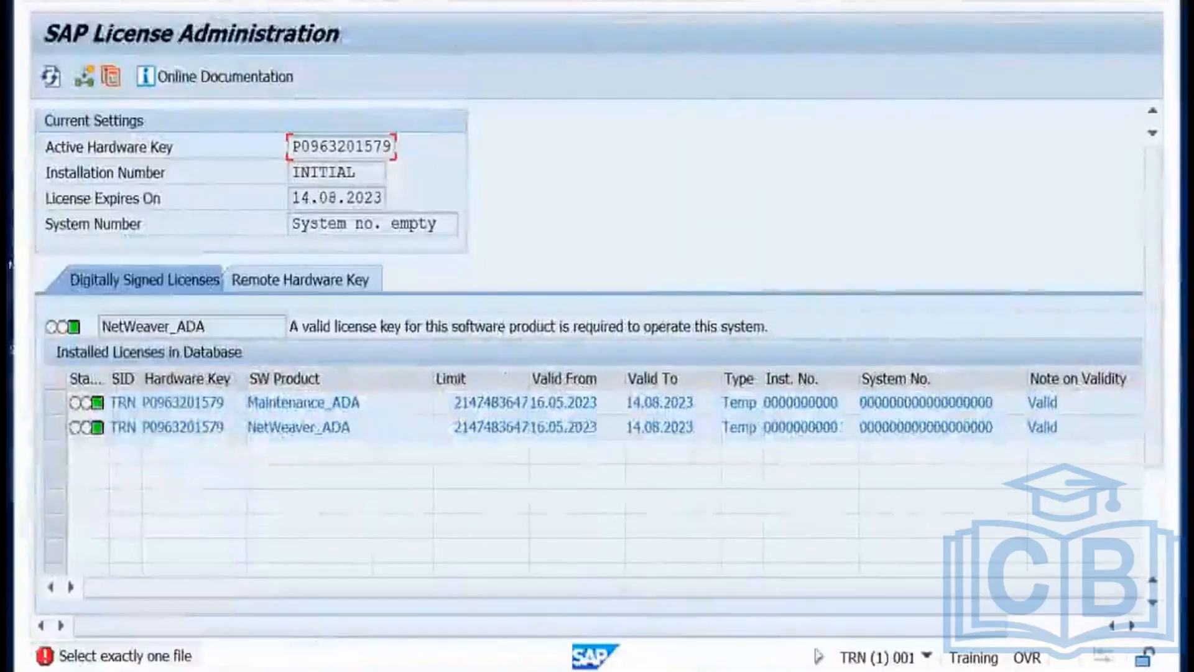
Close SLICENSE and rerun SCC4 to show the Clients overview with clients 000 and 001.
{"action": "key", "text": "F3"}
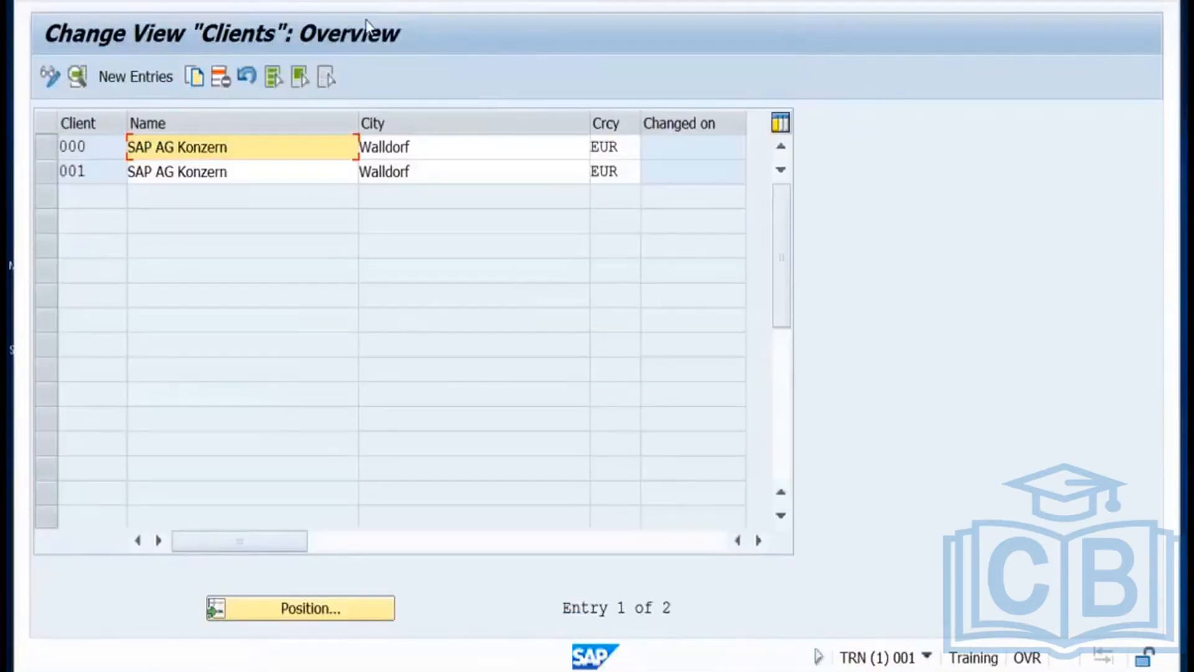
{"action": "key", "text": "F3"}
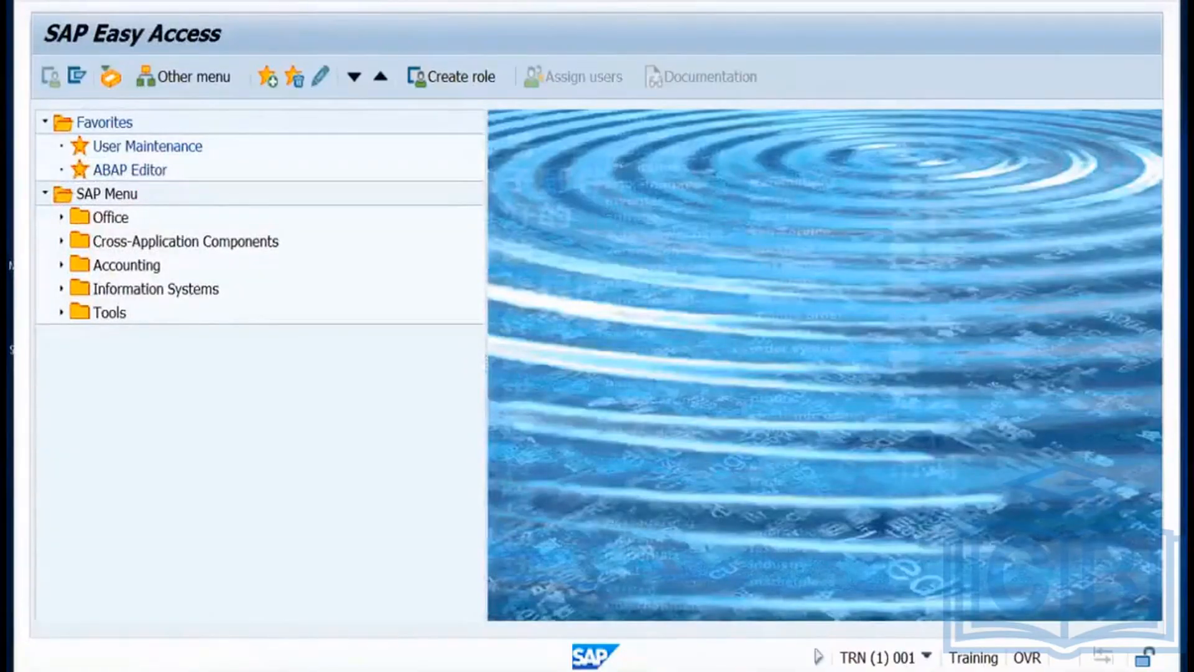
{"action": "key", "text": "Return"}
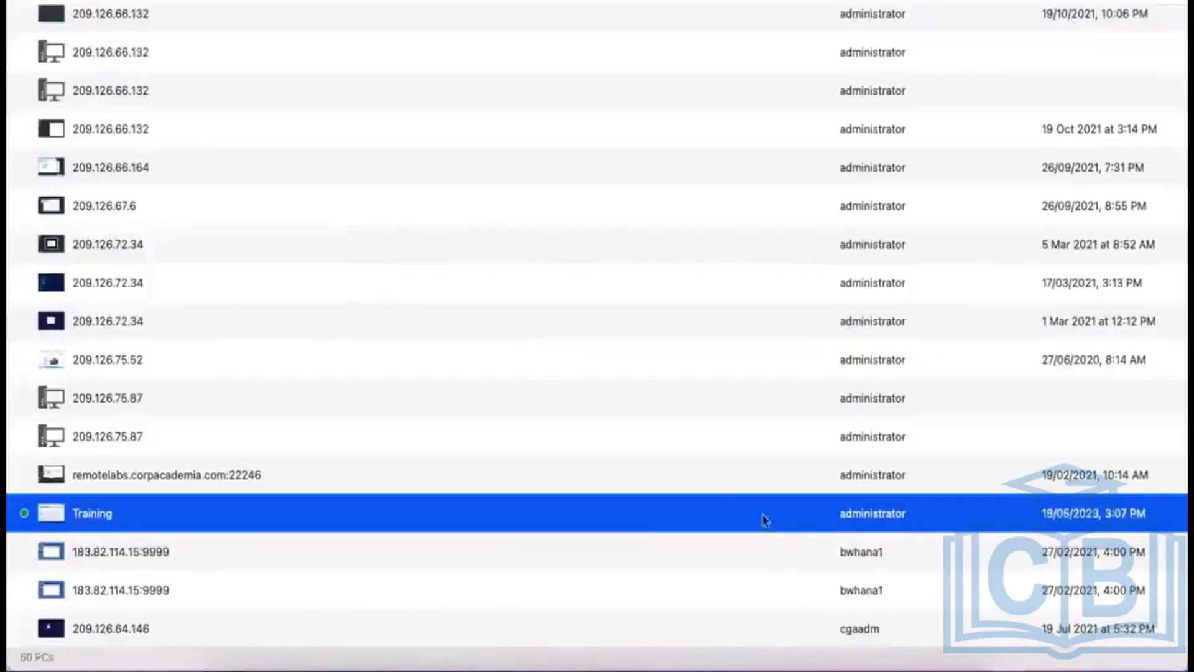
Put the SCC4 client table into change mode, accept the cross-client warning, and start a new client entry.
{"action": "left_click", "coordinate": [688, 644]}
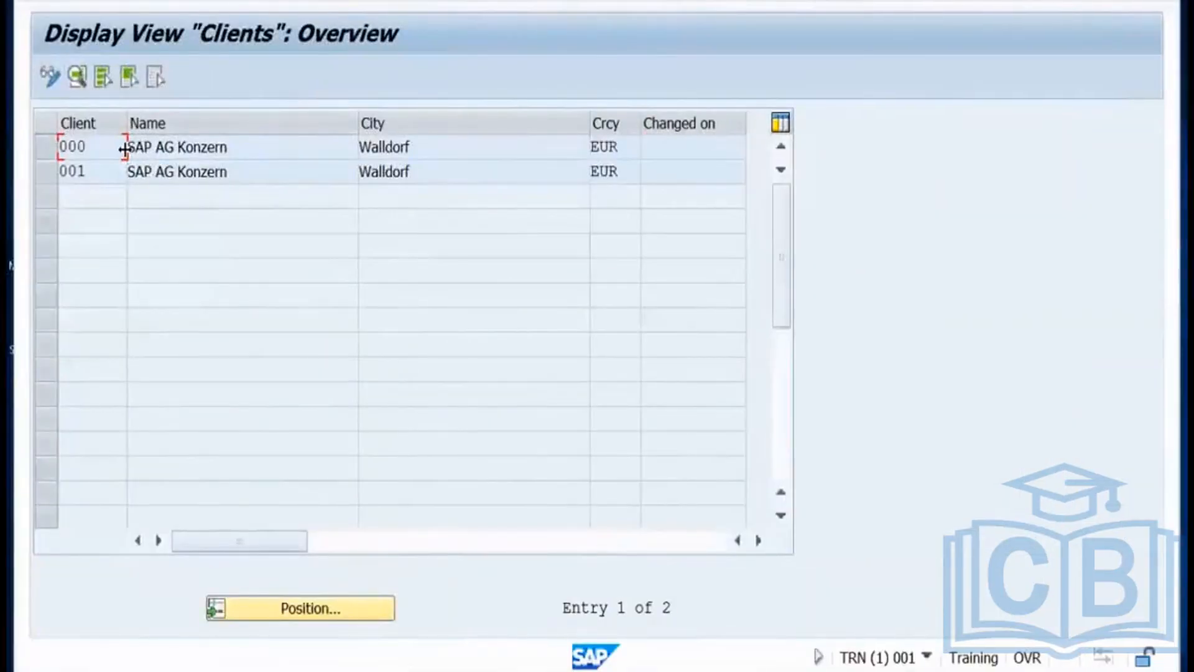
{"action": "left_click", "coordinate": [50, 76]}
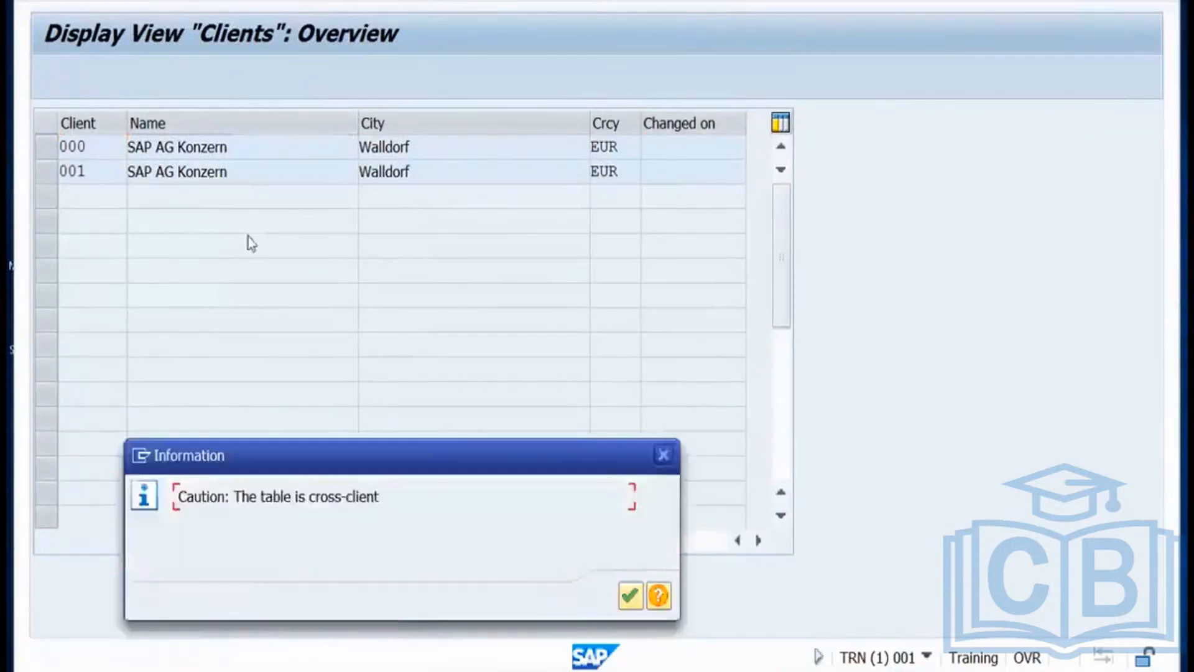
{"action": "left_click", "coordinate": [630, 597]}
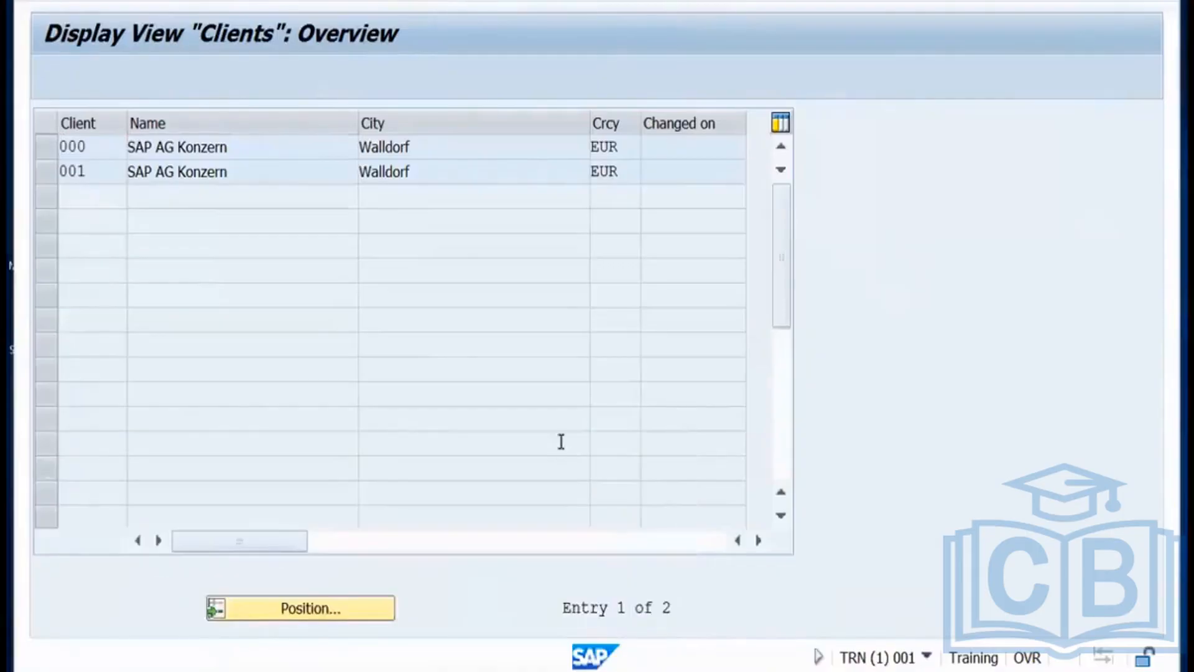
{"action": "left_click", "coordinate": [149, 78]}
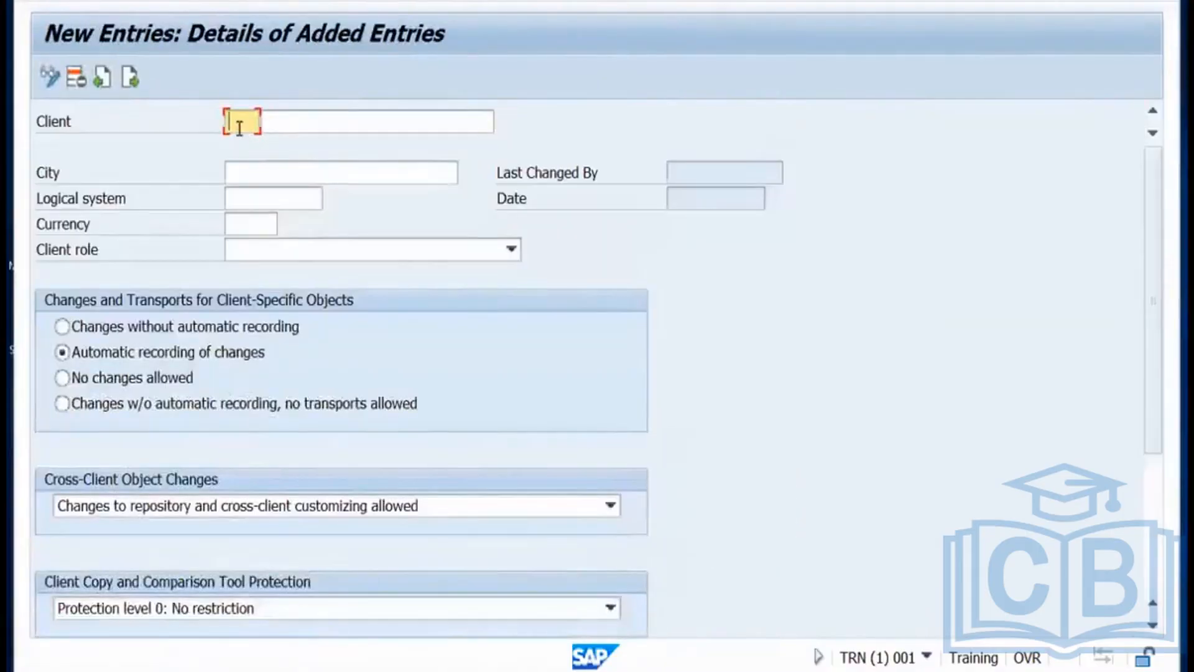
Enter client 100 with name GHCUK and city London.
{"action": "type", "text": "100"}
{"action": "left_click", "coordinate": [303, 116]}
{"action": "type", "text": "GH"}
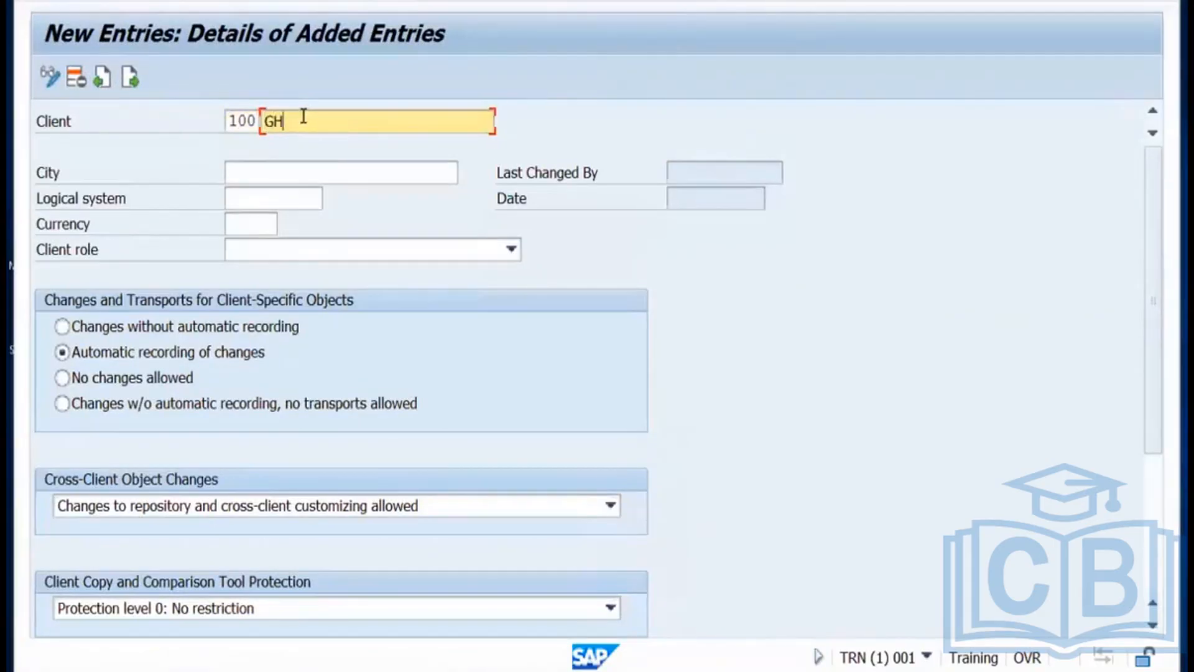
{"action": "type", "text": "CUK"}
{"action": "left_click", "coordinate": [294, 177]}
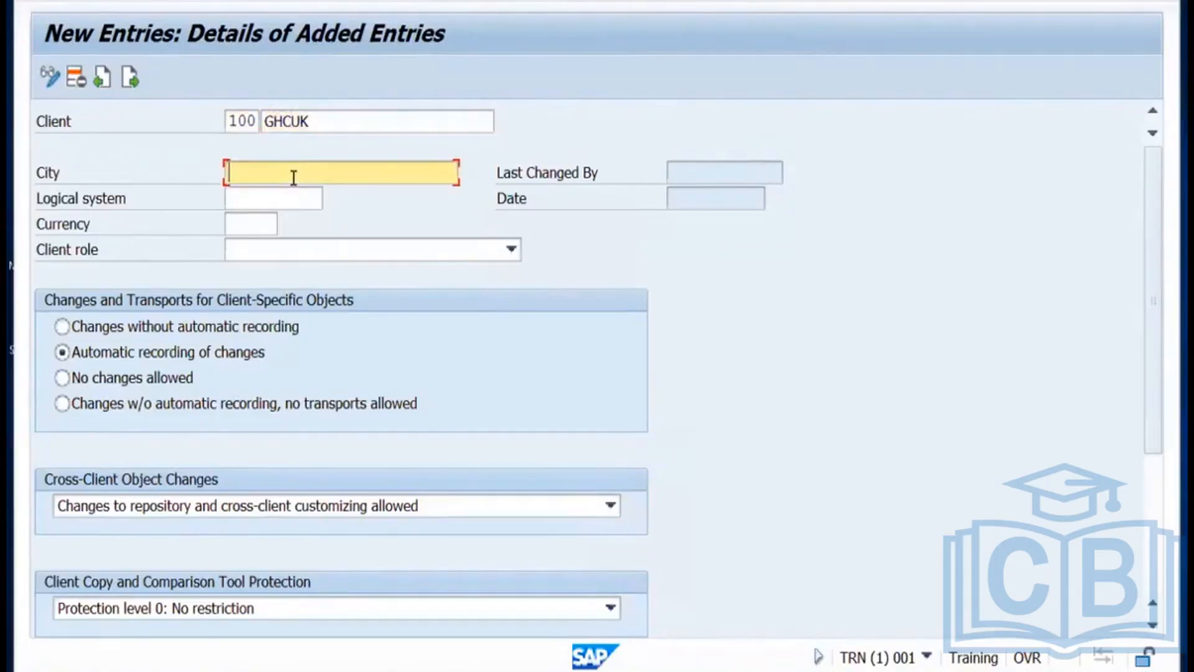
{"action": "type", "text": "London"}
{"action": "left_click", "coordinate": [277, 198]}
Set currency GBP and client role Test, then save client 100 and return to the list.
{"action": "left_click", "coordinate": [258, 225]}
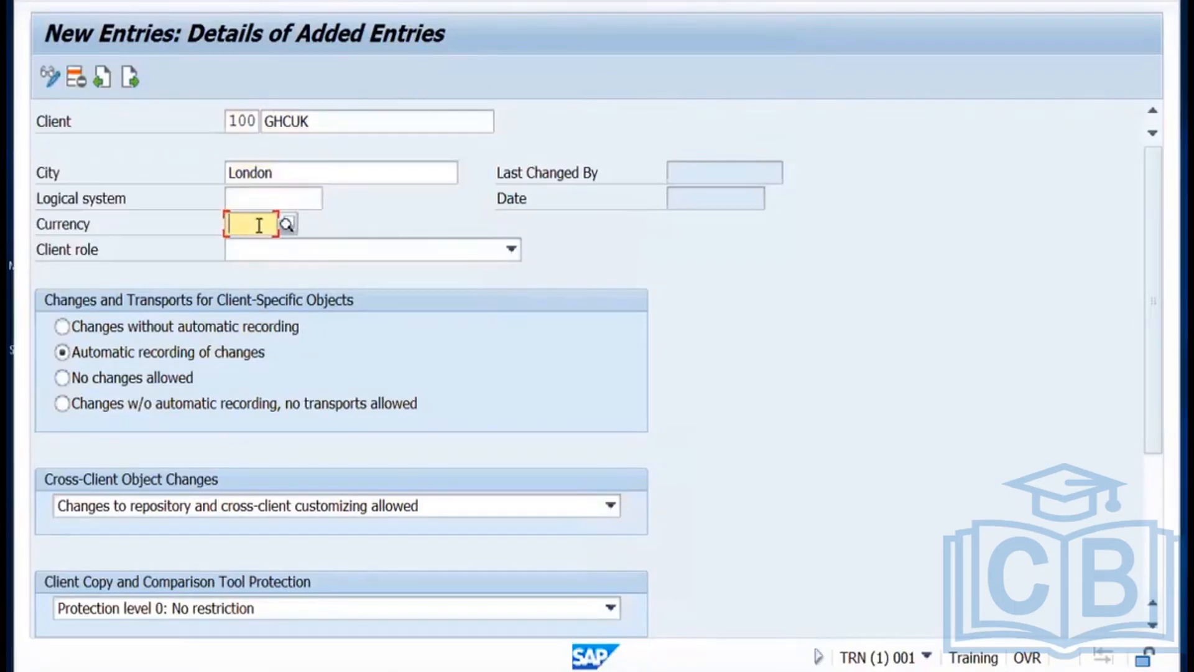
{"action": "type", "text": "EU"}
{"action": "key", "text": "BackSpace"}
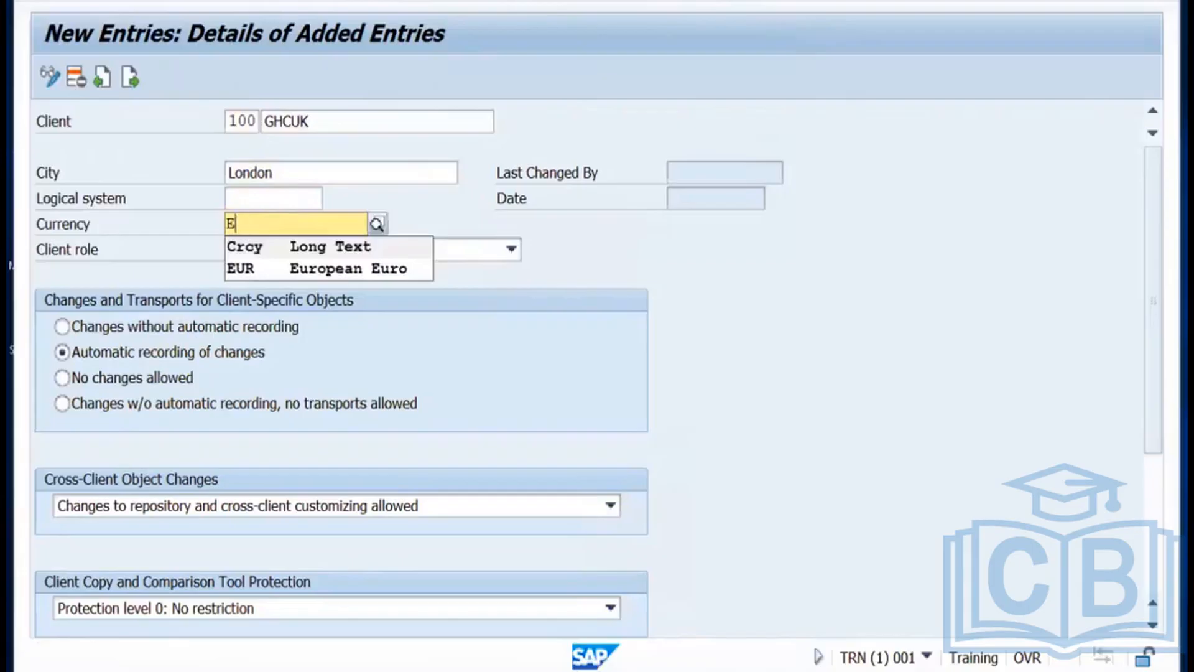
{"action": "key", "text": "BackSpace"}
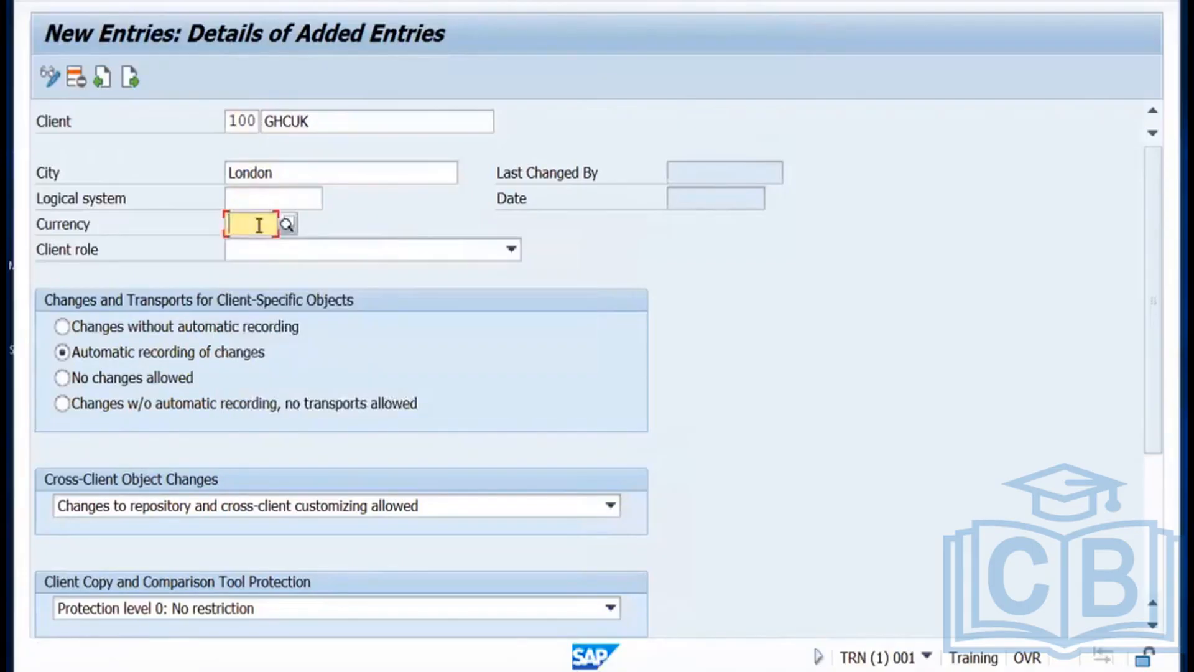
{"action": "type", "text": "GBP"}
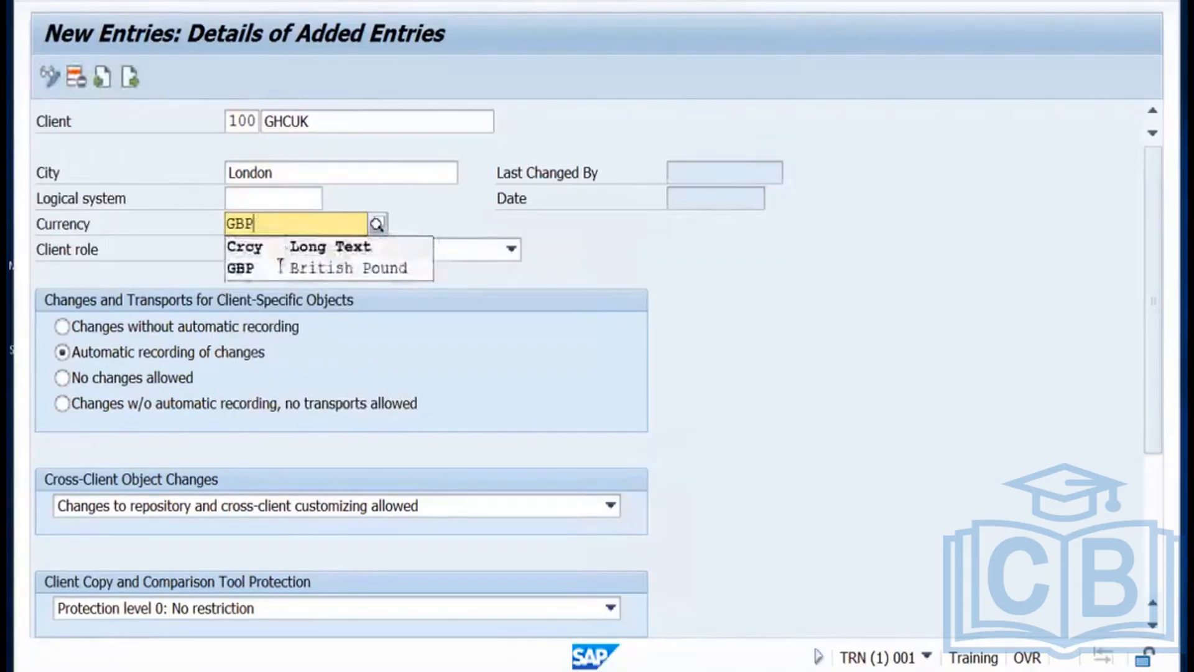
{"action": "left_click", "coordinate": [274, 274]}
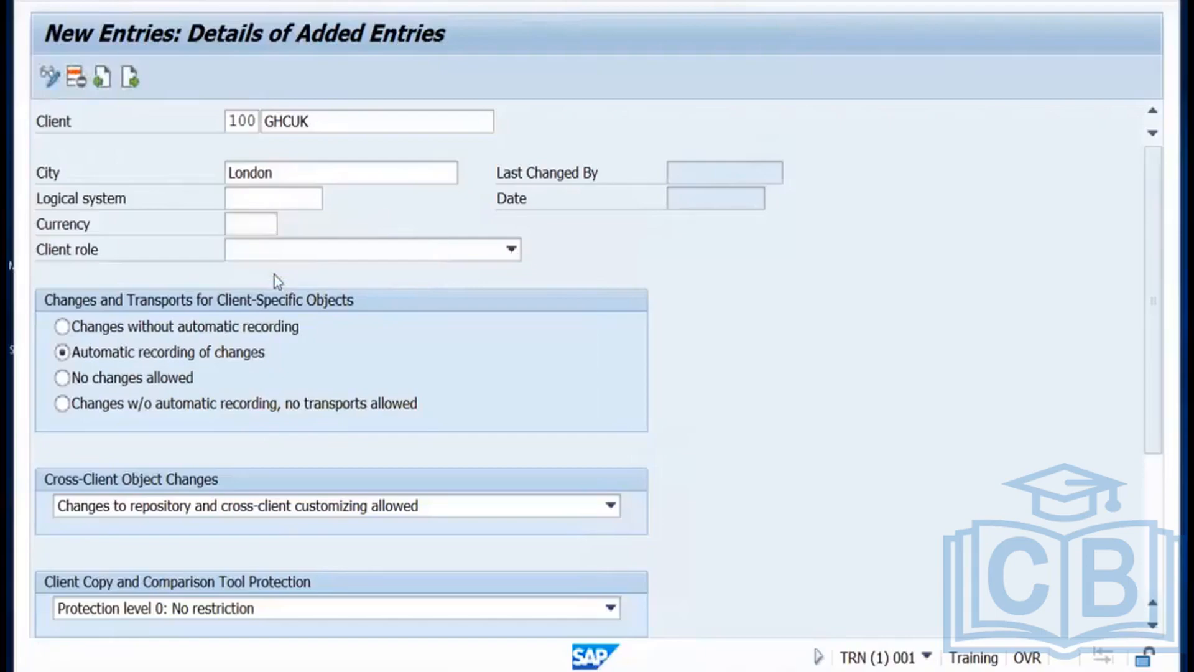
{"action": "left_click", "coordinate": [314, 251]}
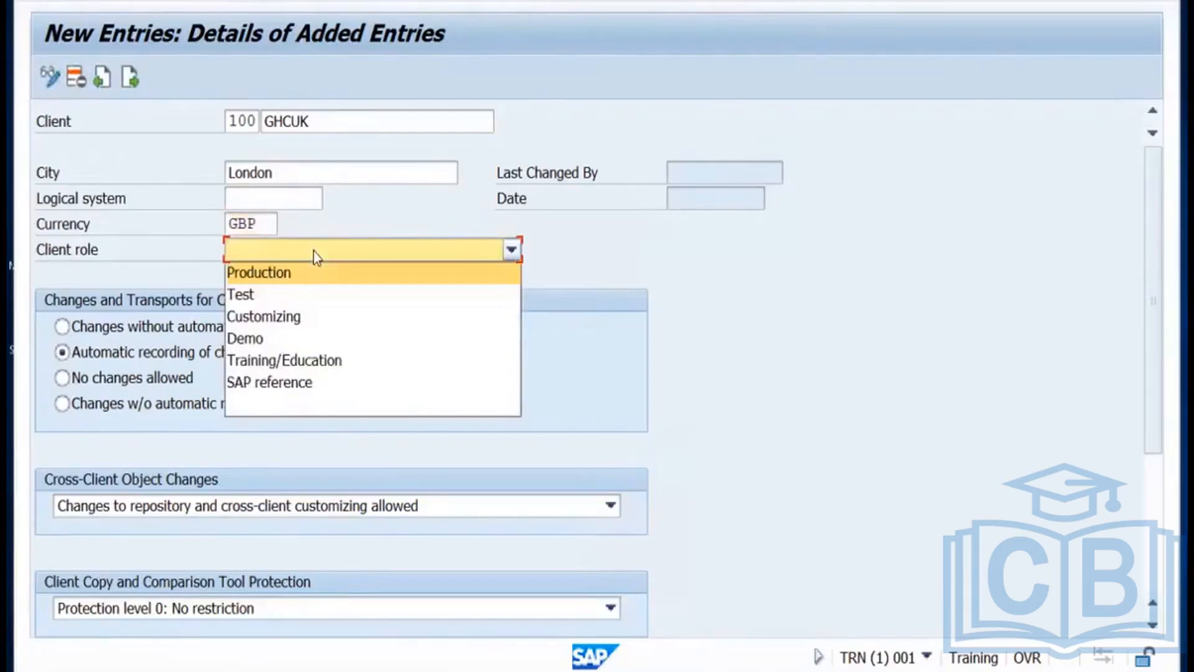
{"action": "left_click", "coordinate": [271, 299]}
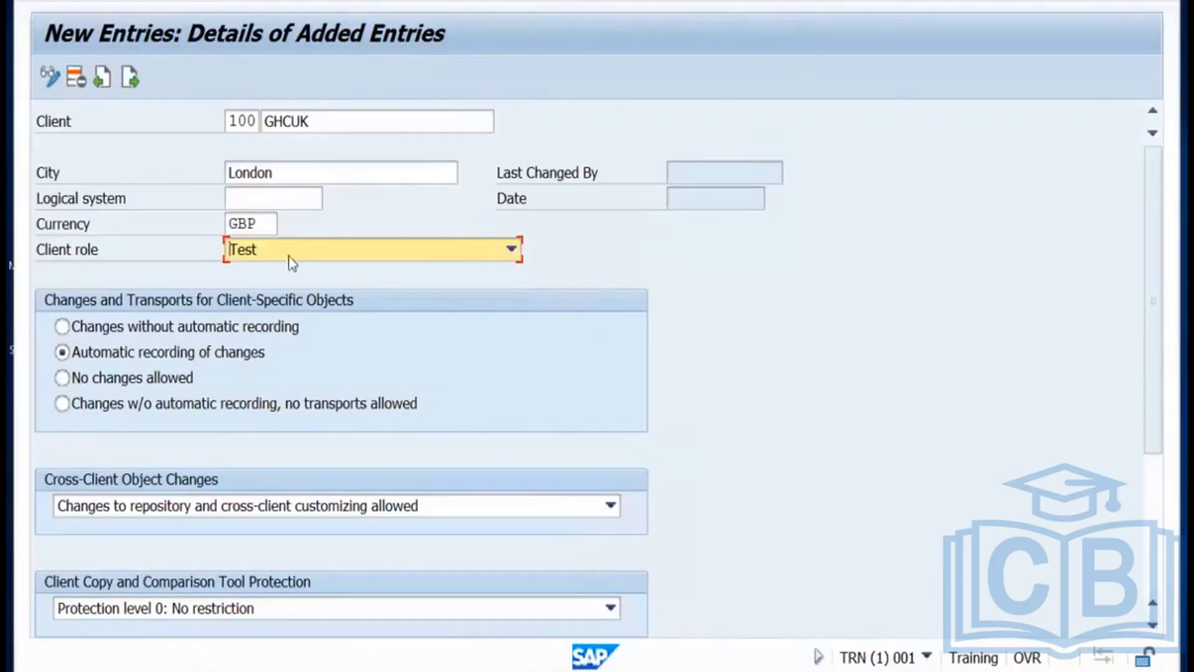
{"action": "left_click", "coordinate": [300, 0]}
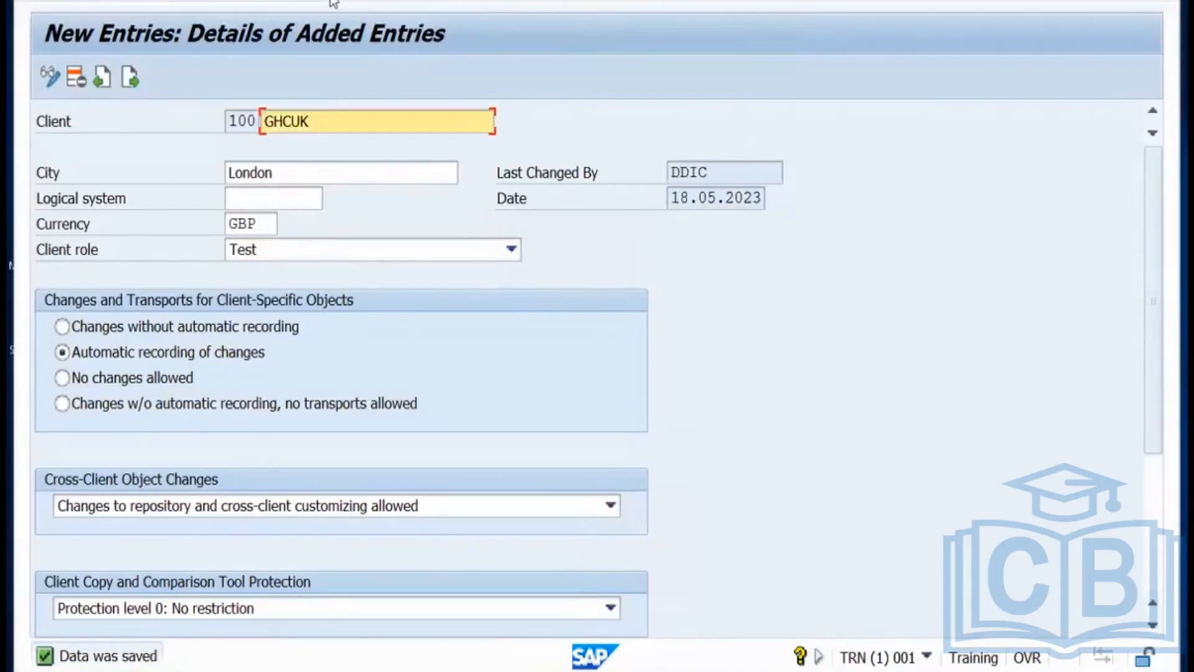
{"action": "left_click", "coordinate": [332, 3]}
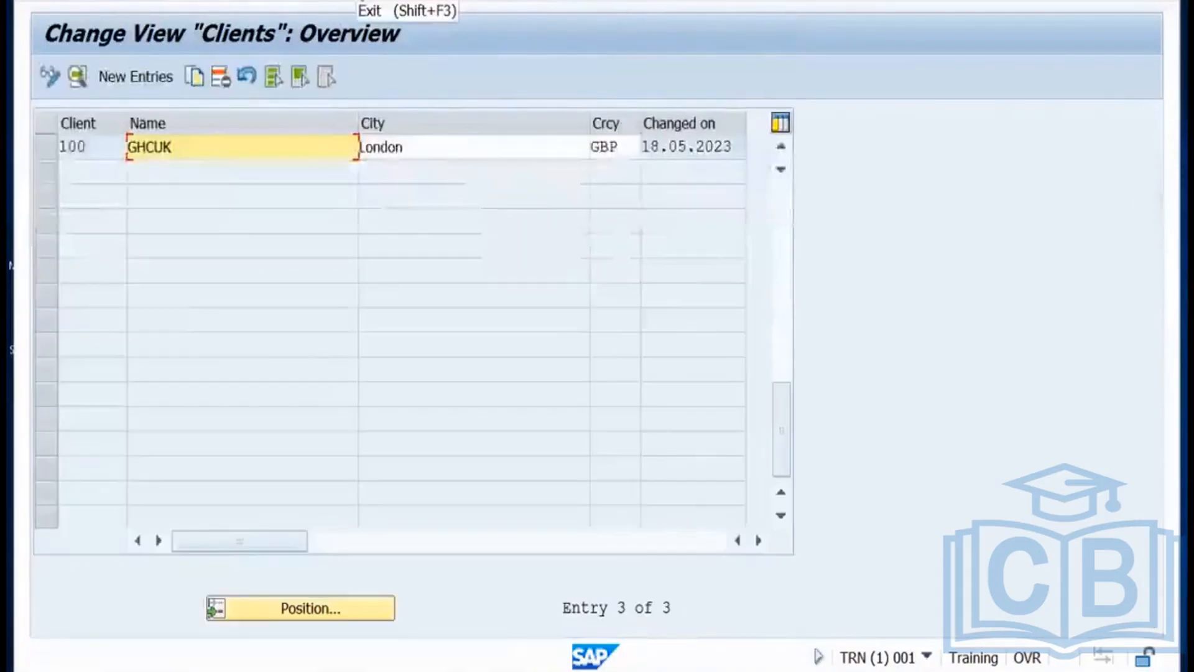
Exit to SAP Easy Access and rerun SCC4 to list clients 000, 001 and 100 GHCUK.
{"action": "left_click", "coordinate": [360, 1]}
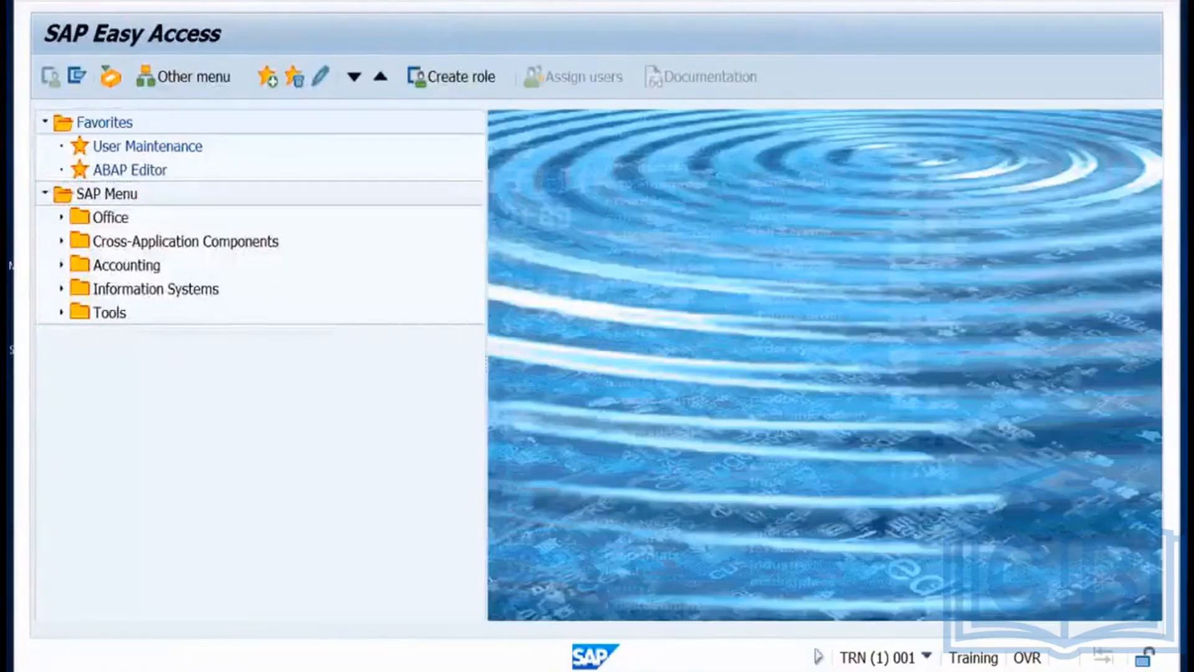
{"action": "key", "text": "Return"}
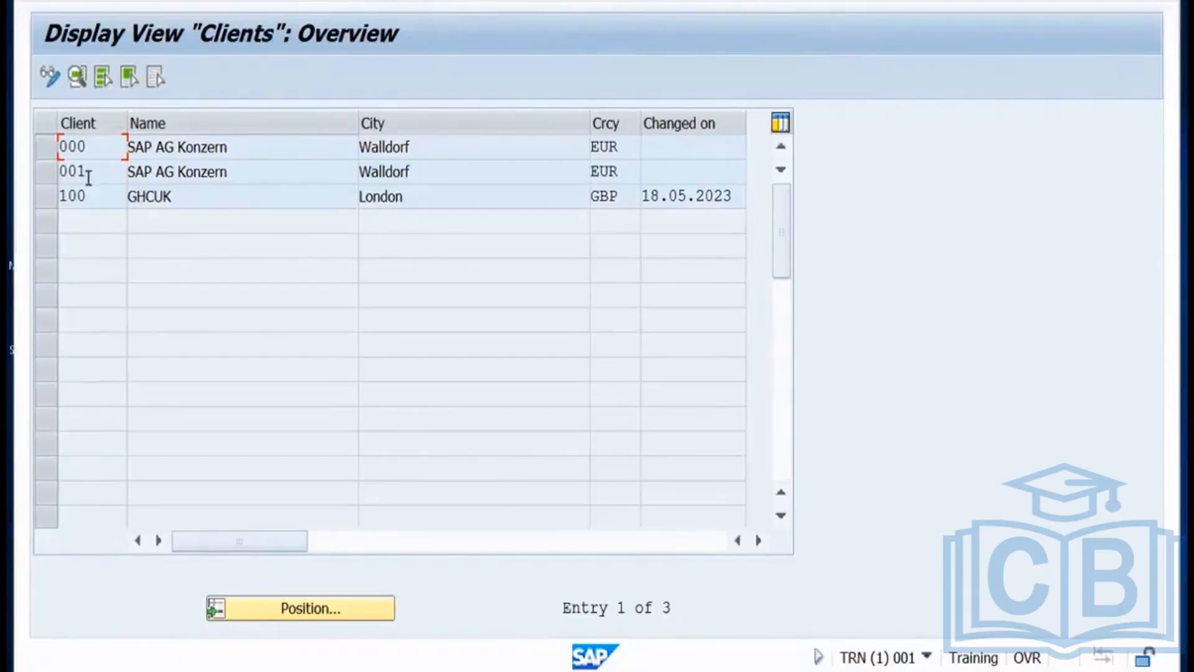
Select and deselect client rows 001 and 100, then switch to Miro and Remote Desktop.
{"action": "left_click", "coordinate": [43, 174]}
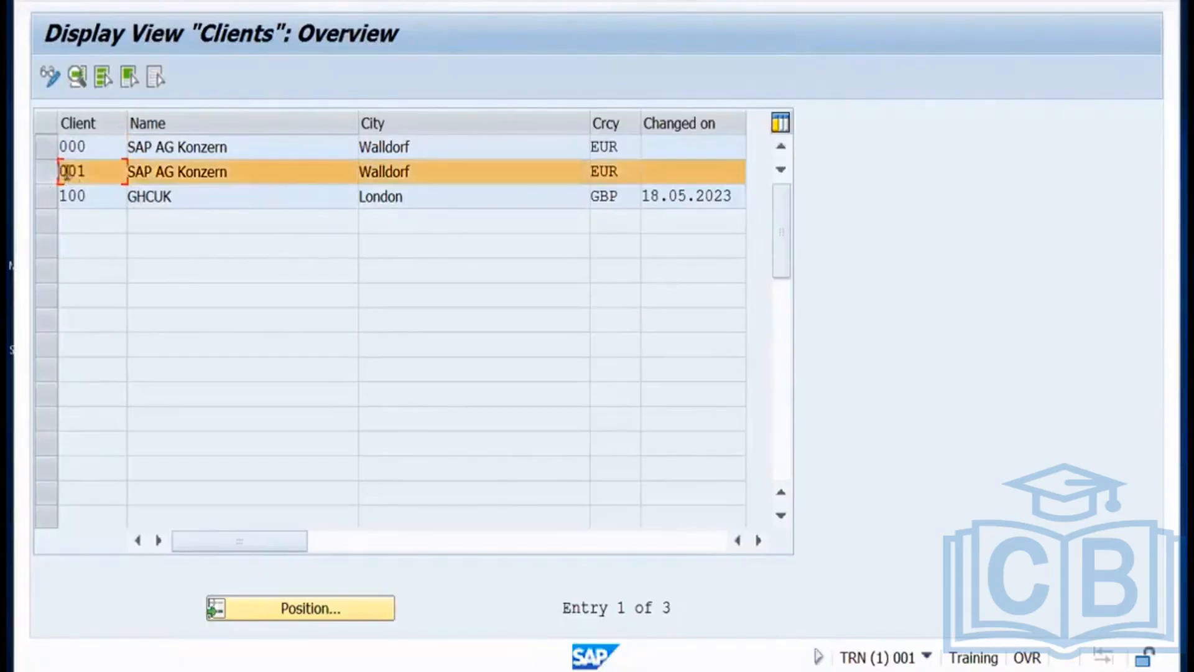
{"action": "left_click", "coordinate": [46, 197]}
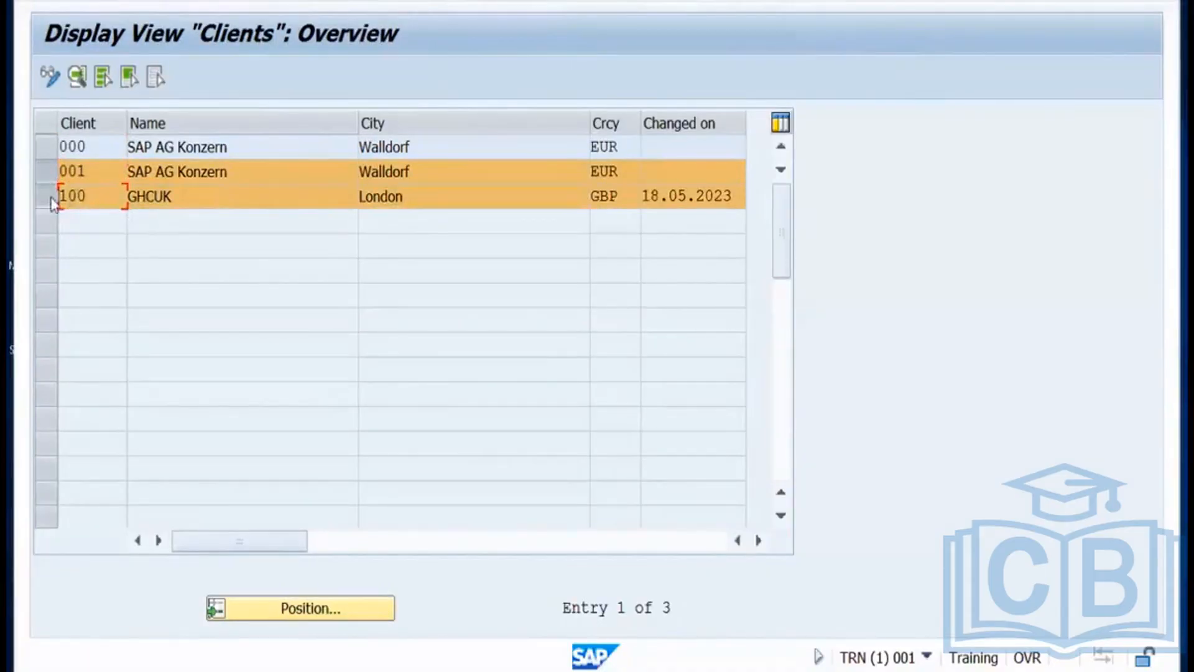
{"action": "left_click", "coordinate": [46, 197]}
{"action": "left_click", "coordinate": [51, 171]}
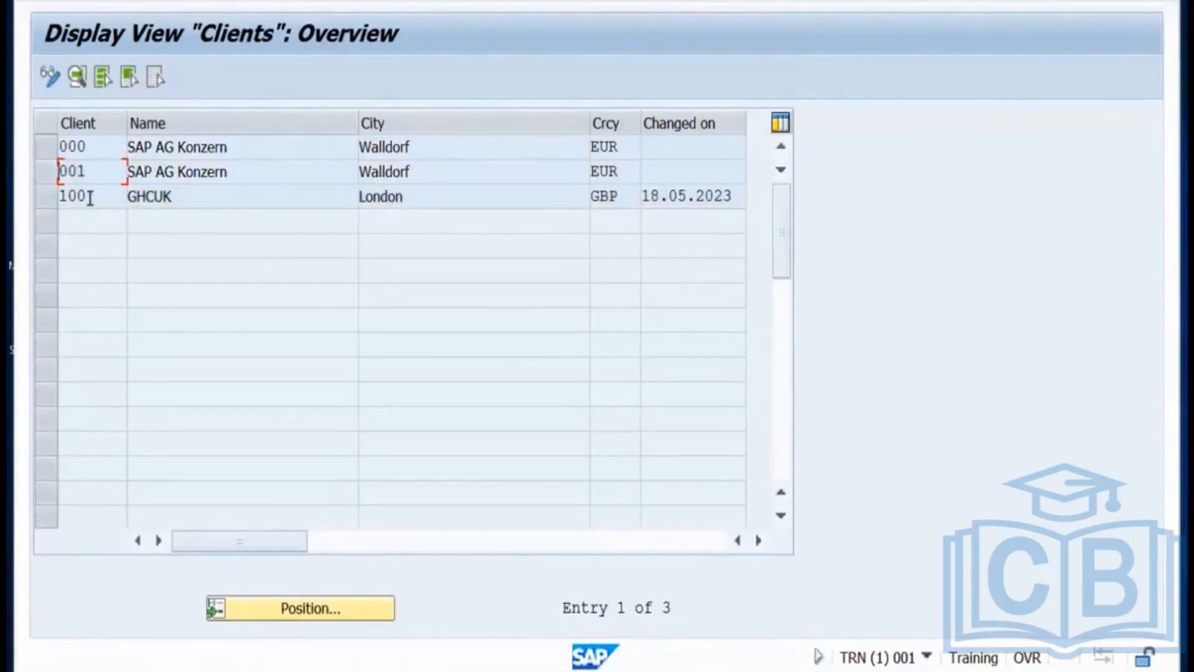
{"action": "key", "text": "ctrl+Right"}
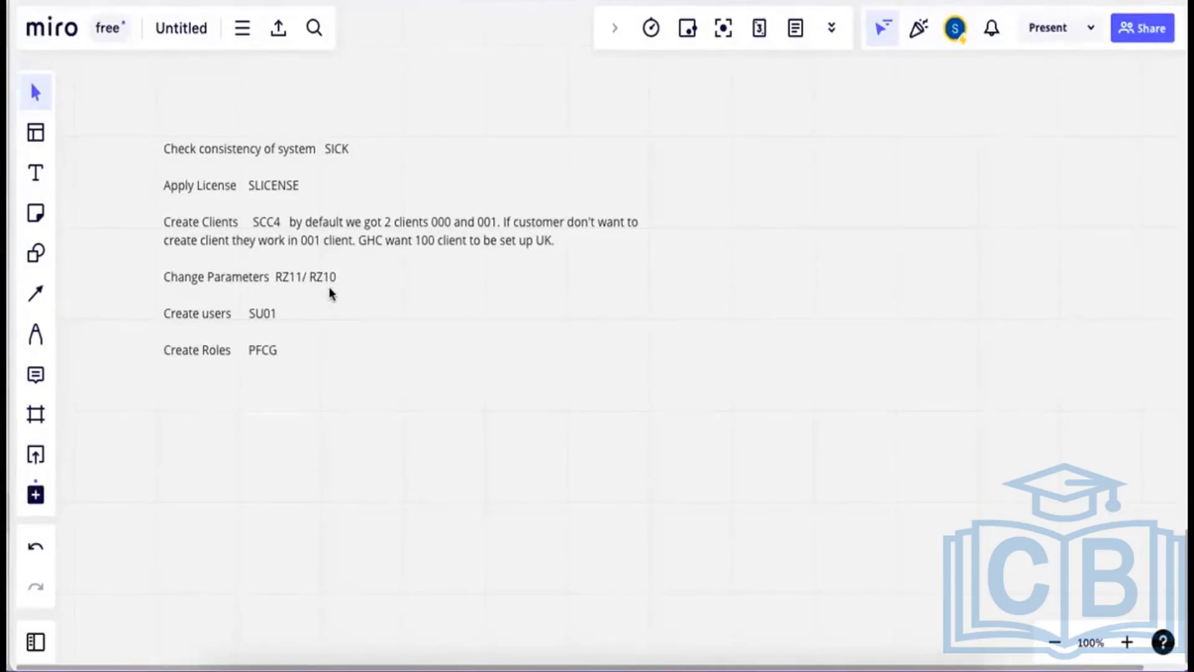
{"action": "key", "text": "super+Tab"}
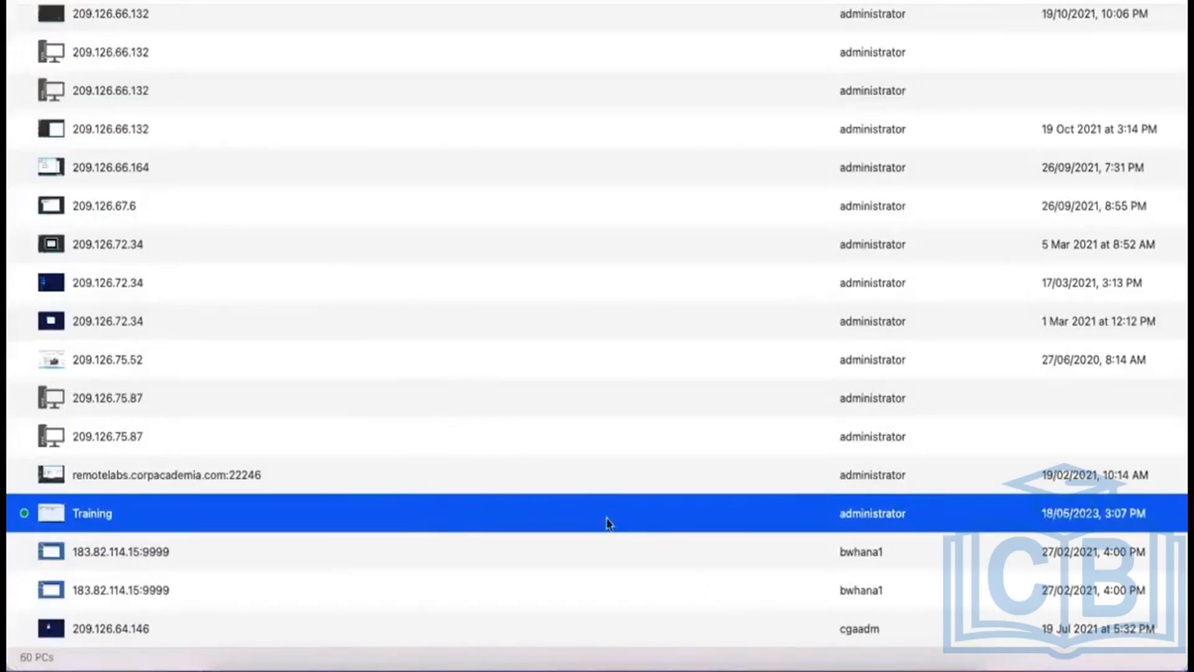
Back in the SAP session, exit the SCC4 client list to the main menu.
{"action": "mouse_move", "coordinate": [694, 669]}
{"action": "left_click", "coordinate": [687, 644]}
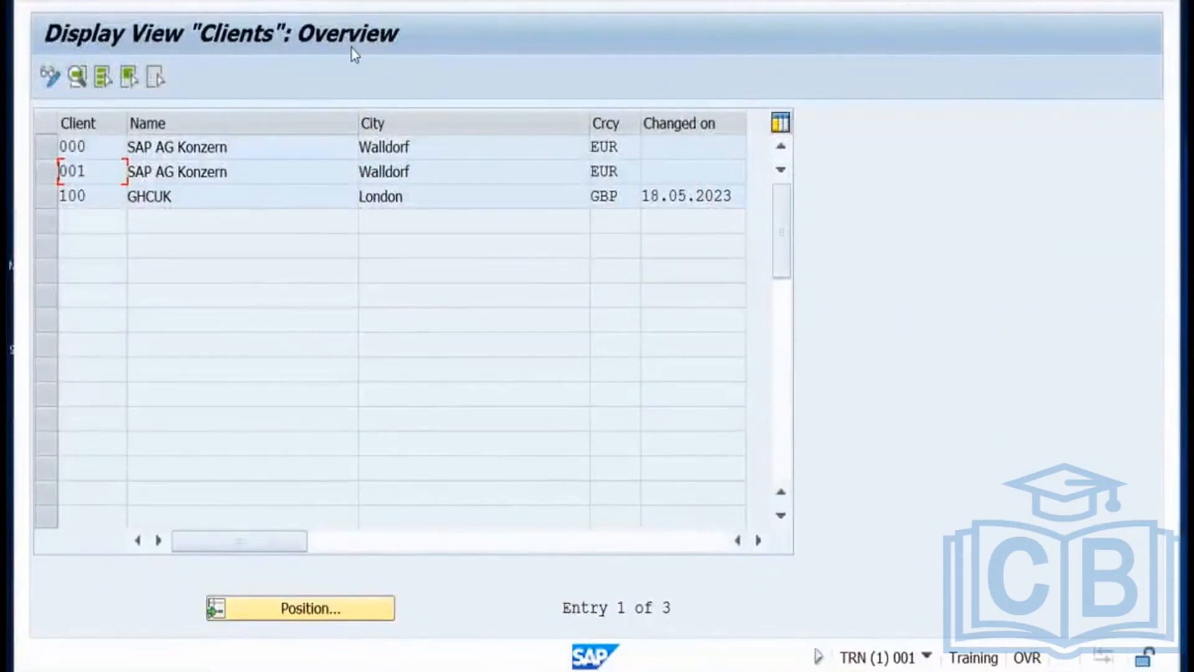
{"action": "left_click", "coordinate": [365, 1]}
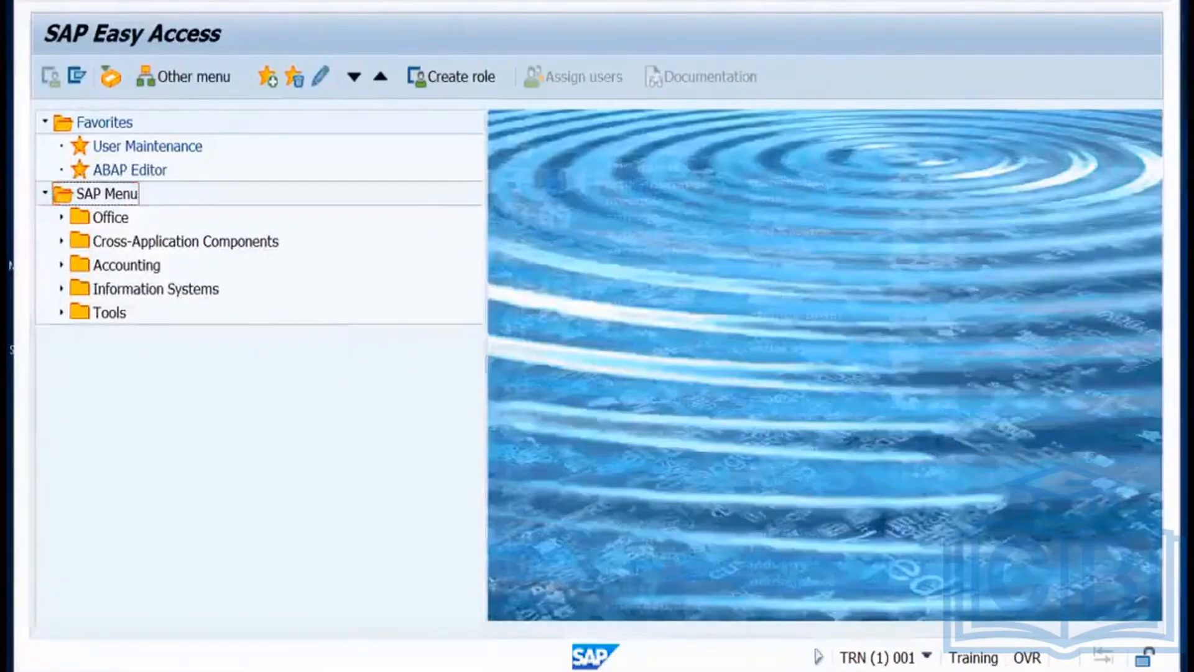
Bring the Display IMG window forward and exit the customizing implementation guide.
{"action": "mouse_move", "coordinate": [245, 671]}
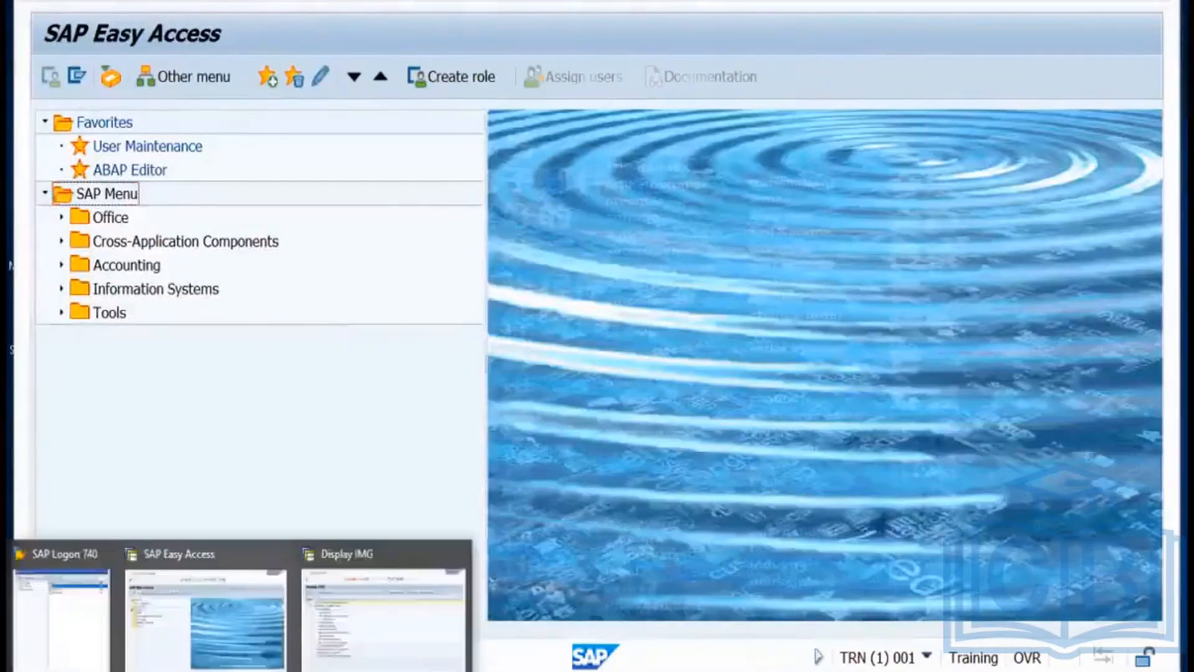
{"action": "left_click", "coordinate": [338, 608]}
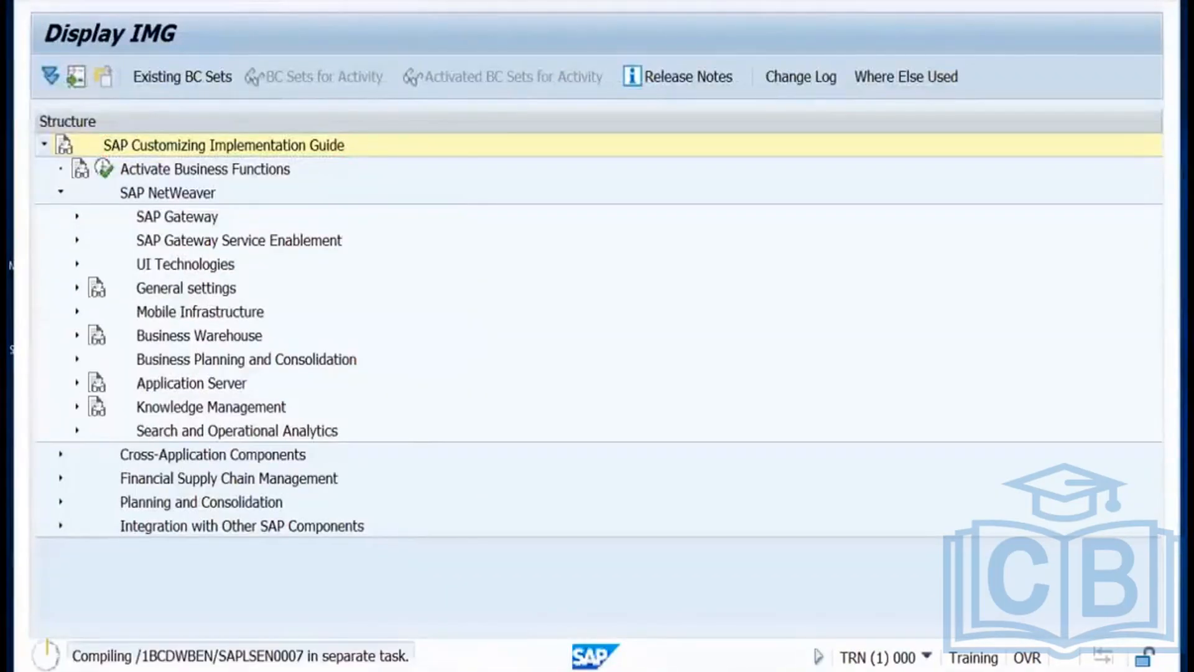
{"action": "key", "text": "shift+F3"}
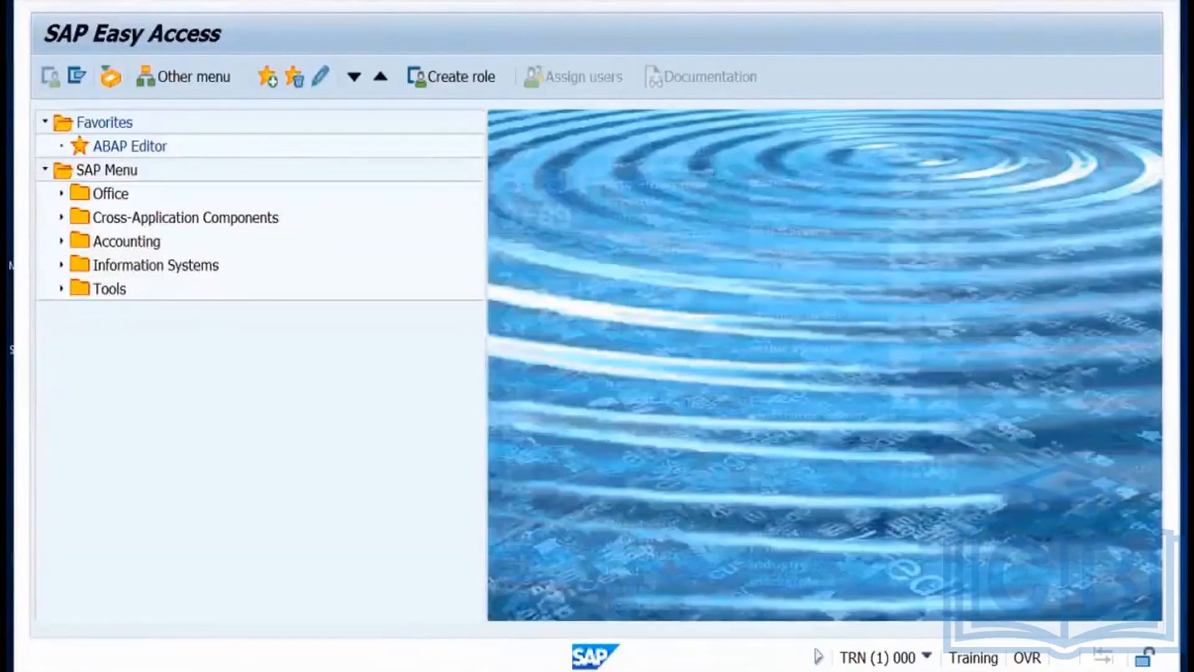
Log off the client 000 session, confirming Yes on the Log Off dialog.
{"action": "key", "text": "shift+F3"}
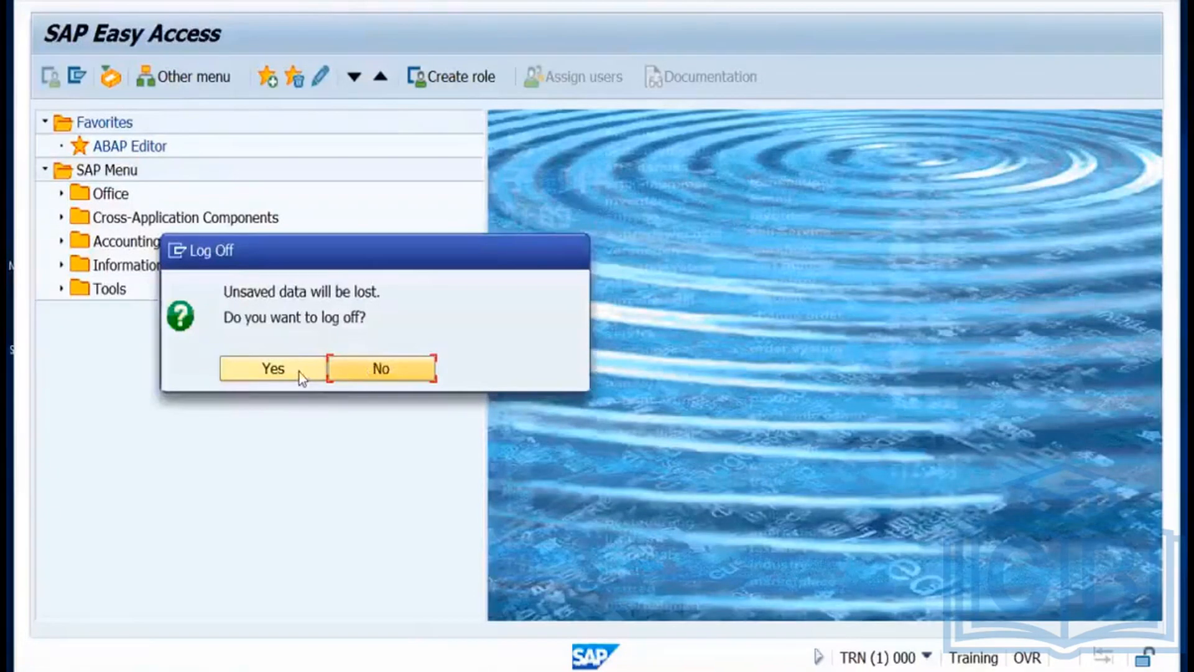
{"action": "left_click", "coordinate": [274, 369]}
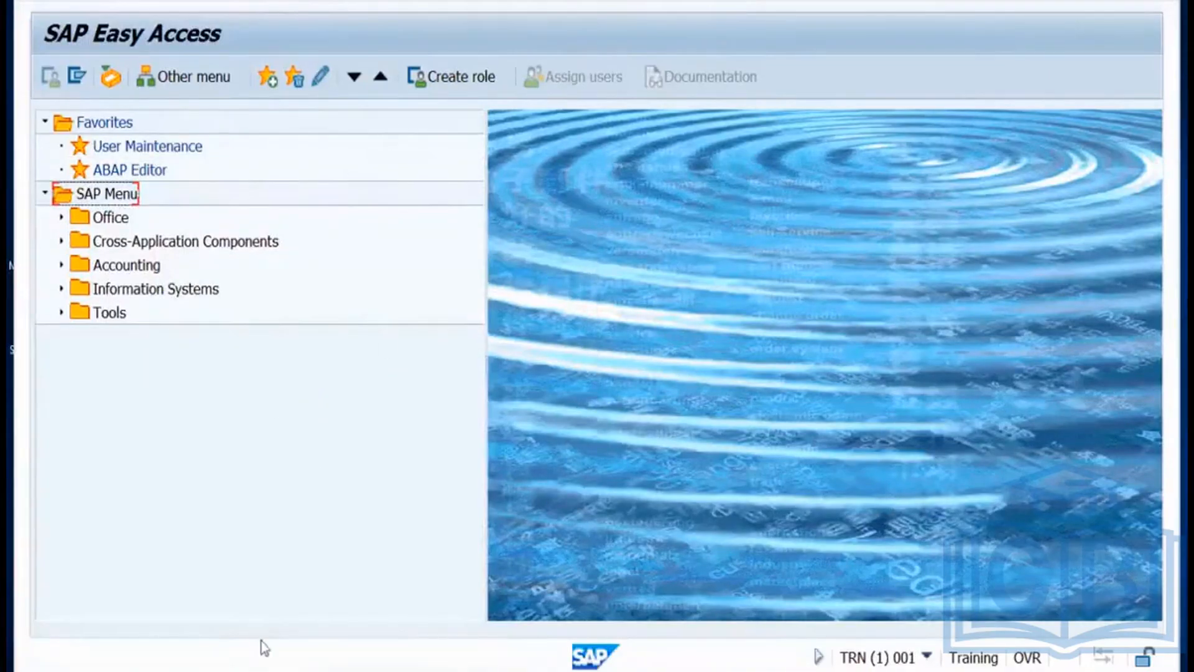
{"action": "mouse_move", "coordinate": [265, 650]}
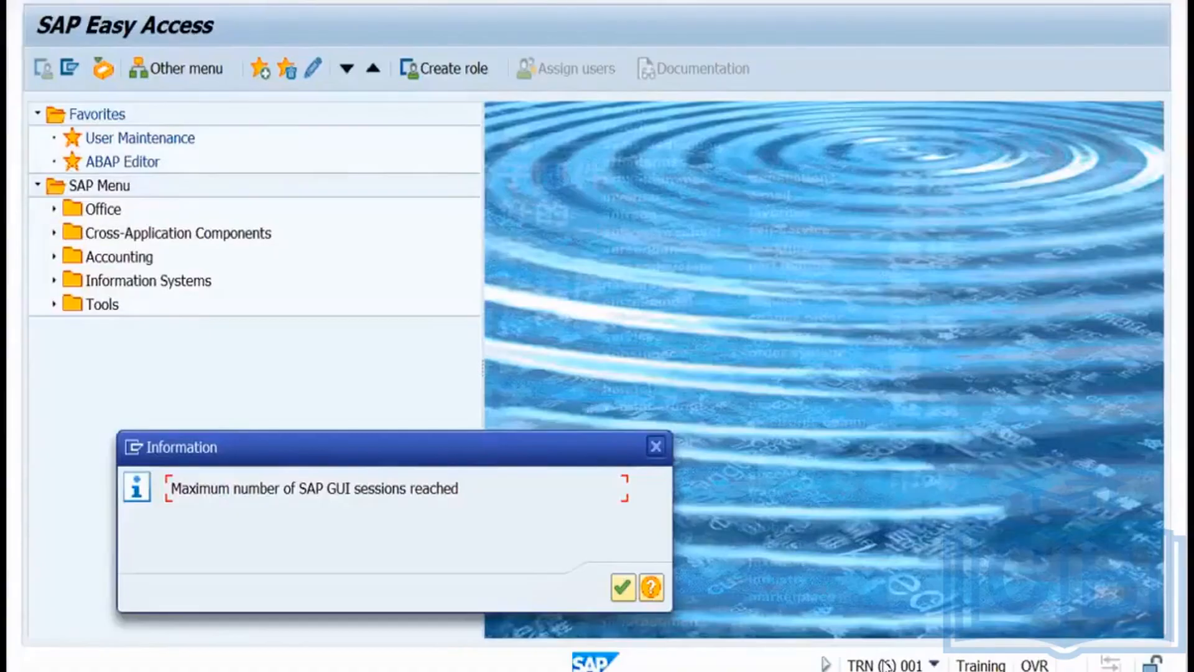
Dismiss the maximum-sessions message and inspect the DDIC user's 6 sessions in SM04.
{"action": "left_click", "coordinate": [658, 447]}
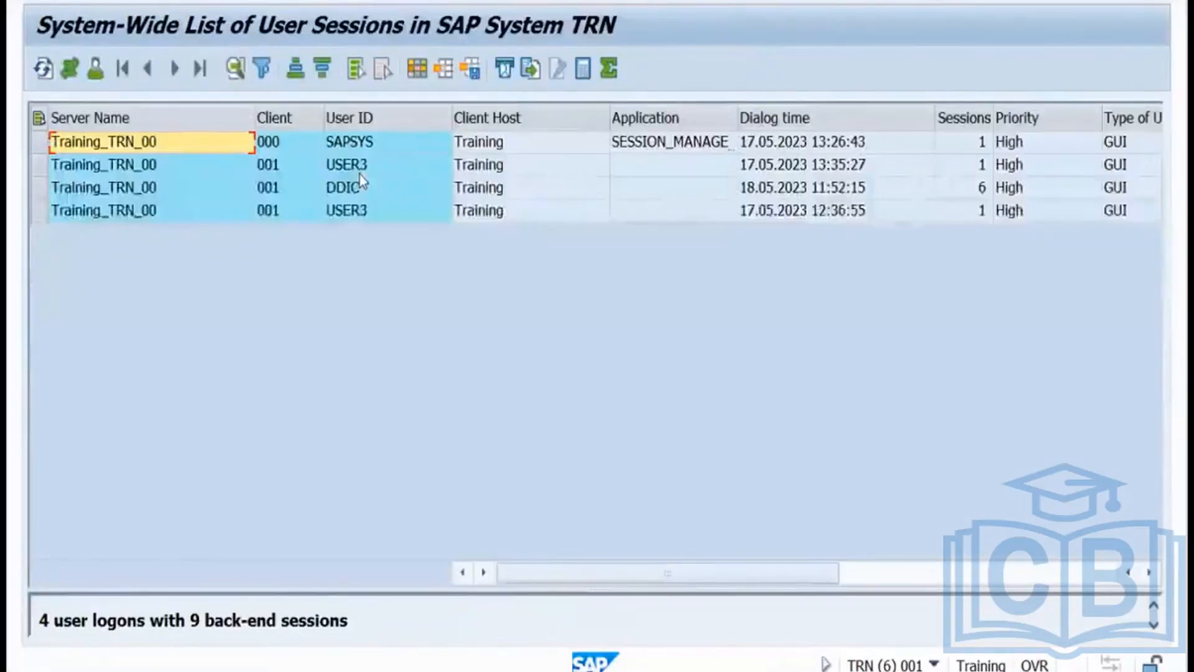
{"action": "left_click", "coordinate": [361, 196]}
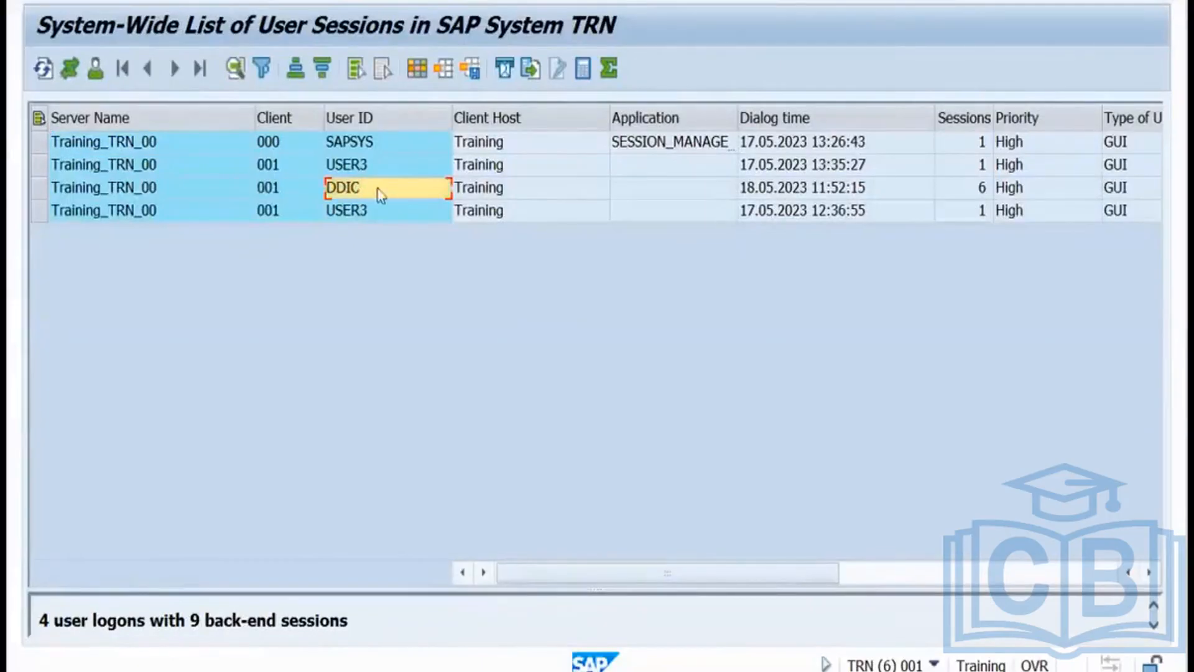
{"action": "left_click", "coordinate": [43, 185]}
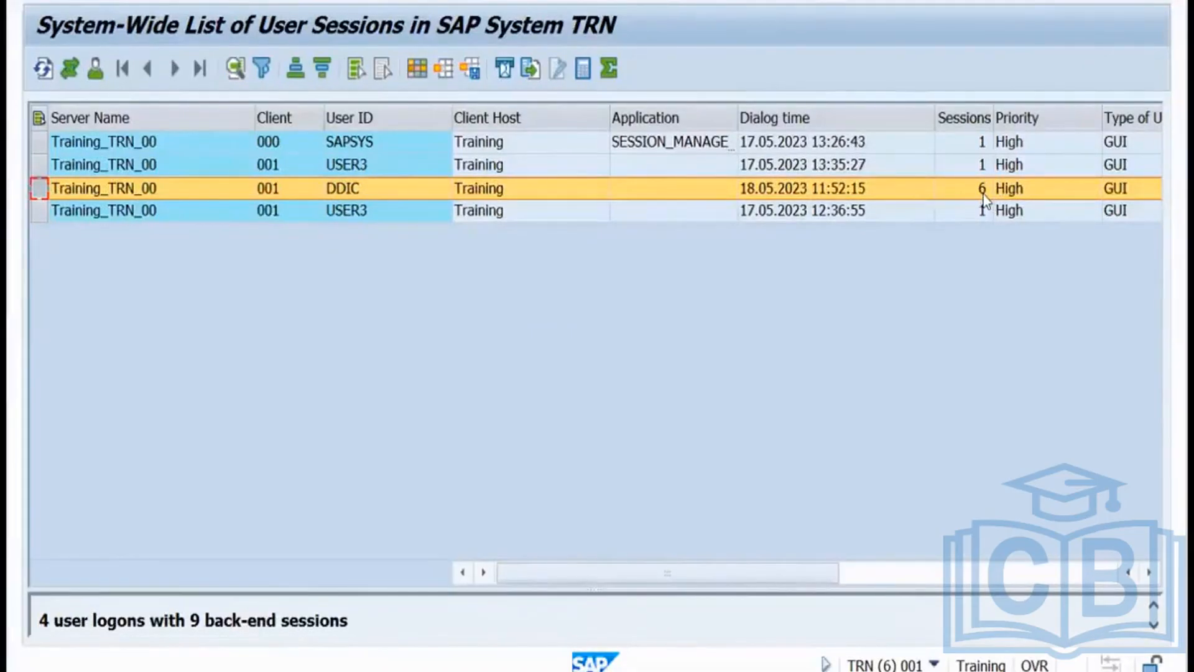
{"action": "left_click_drag", "start_coordinate": [802, 575], "coordinate": [1051, 577]}
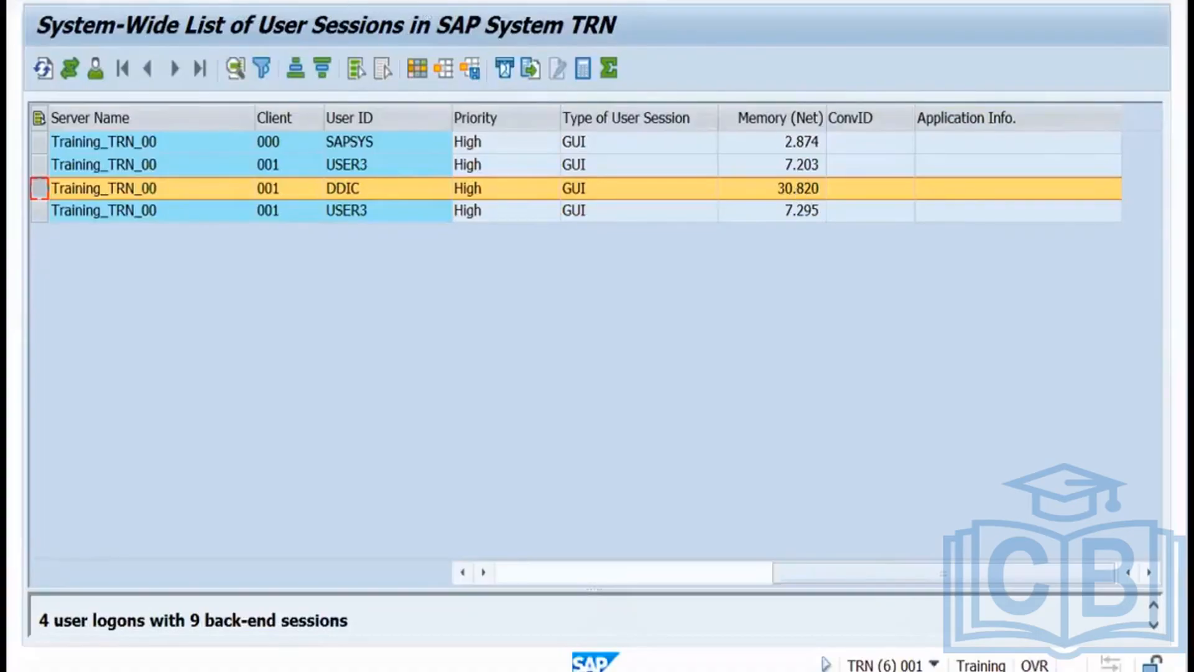
Open profile parameter maintenance with RZ11, then switch to the Miro desktop.
{"action": "left_click", "coordinate": [272, 1]}
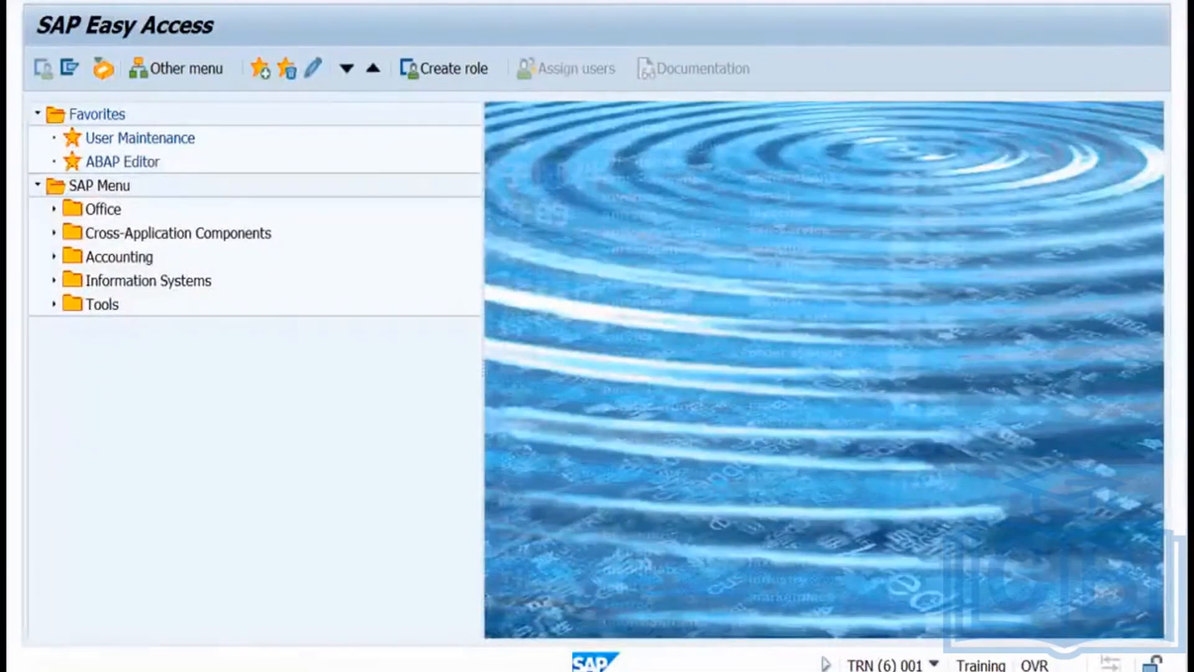
{"action": "key", "text": "Return"}
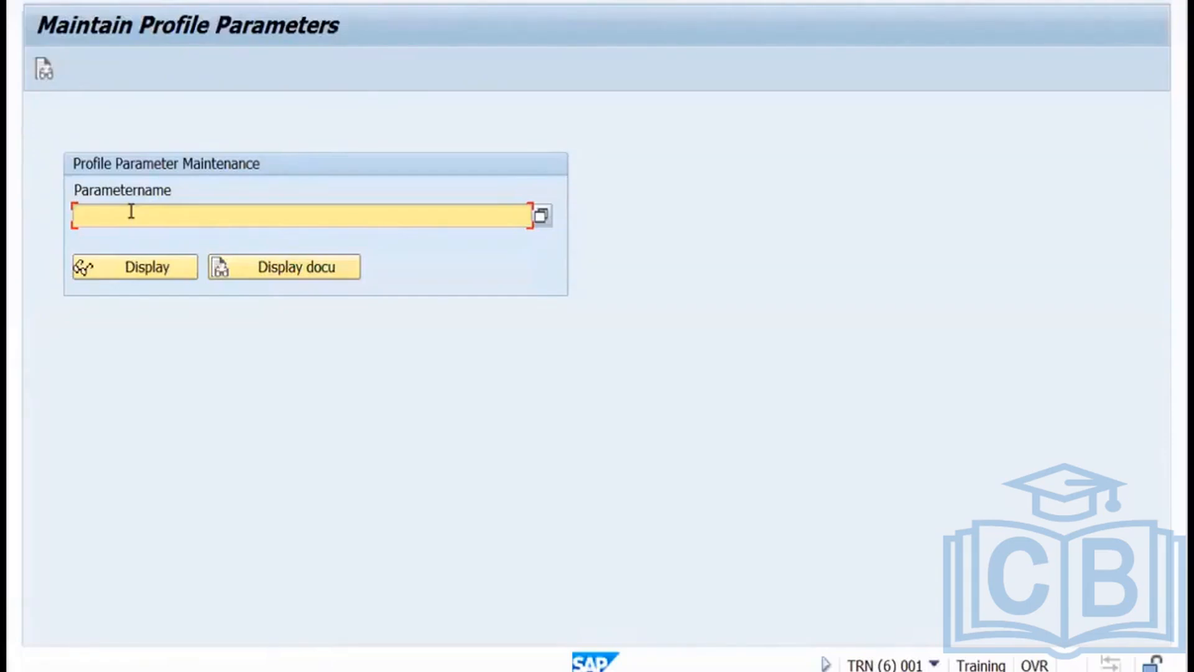
{"action": "key", "text": "ctrl+Left"}
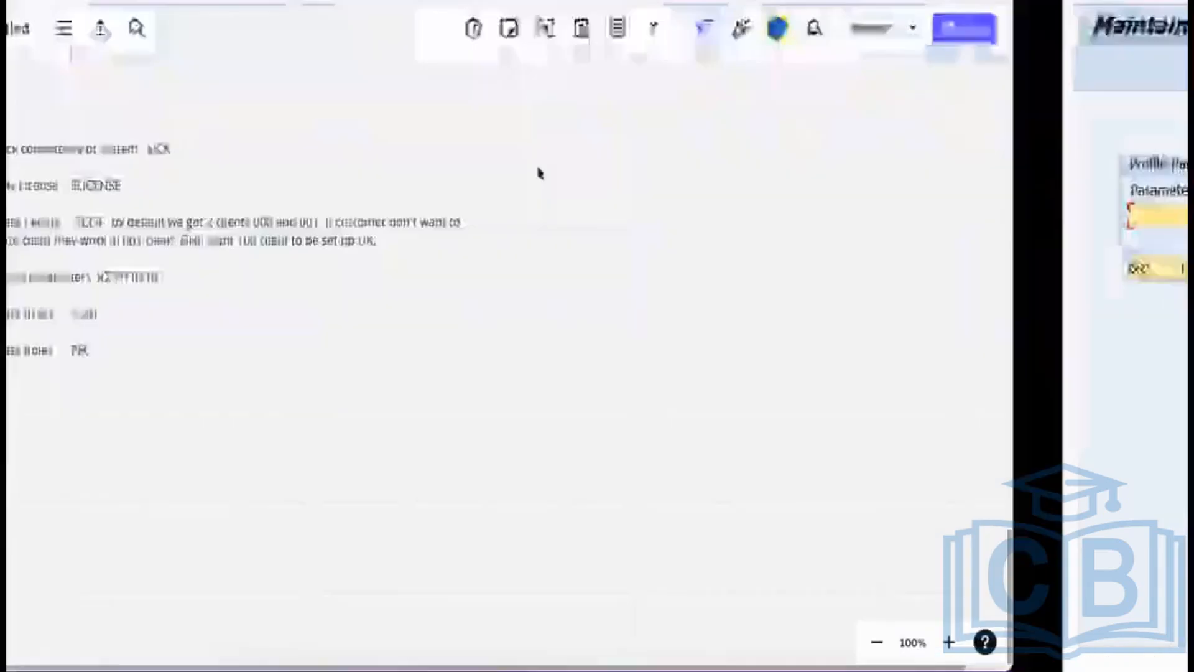
Open the Google homepage in Chrome.
{"action": "left_click", "coordinate": [475, 1]}
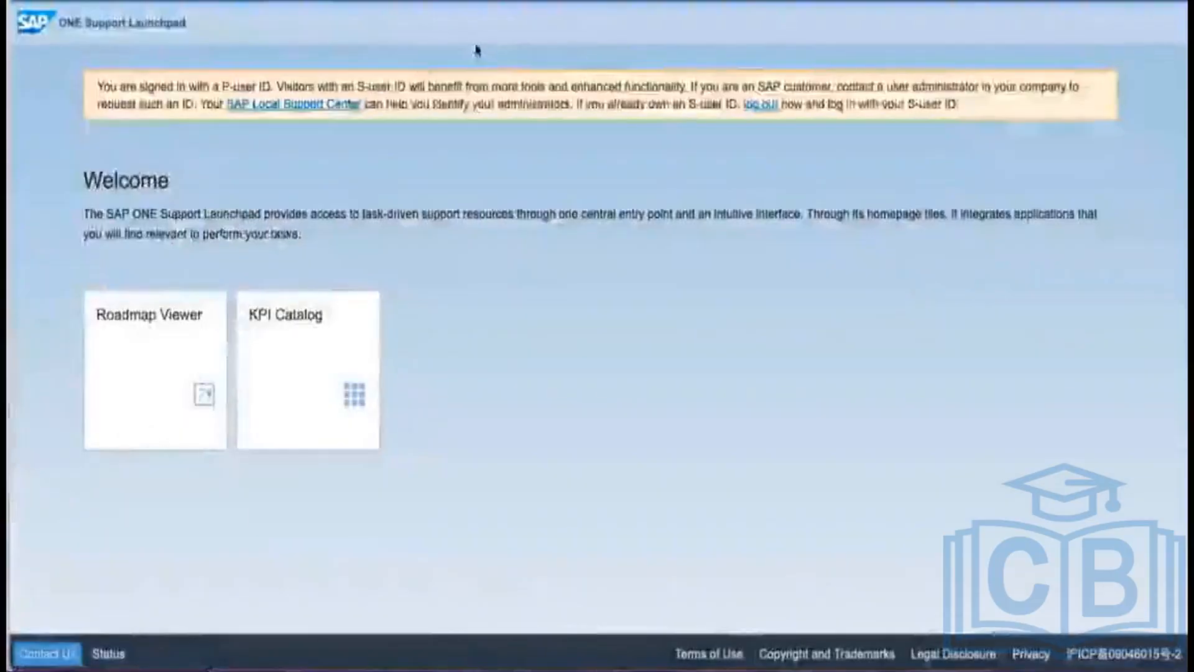
{"action": "left_click", "coordinate": [474, 1]}
{"action": "type", "text": "google"}
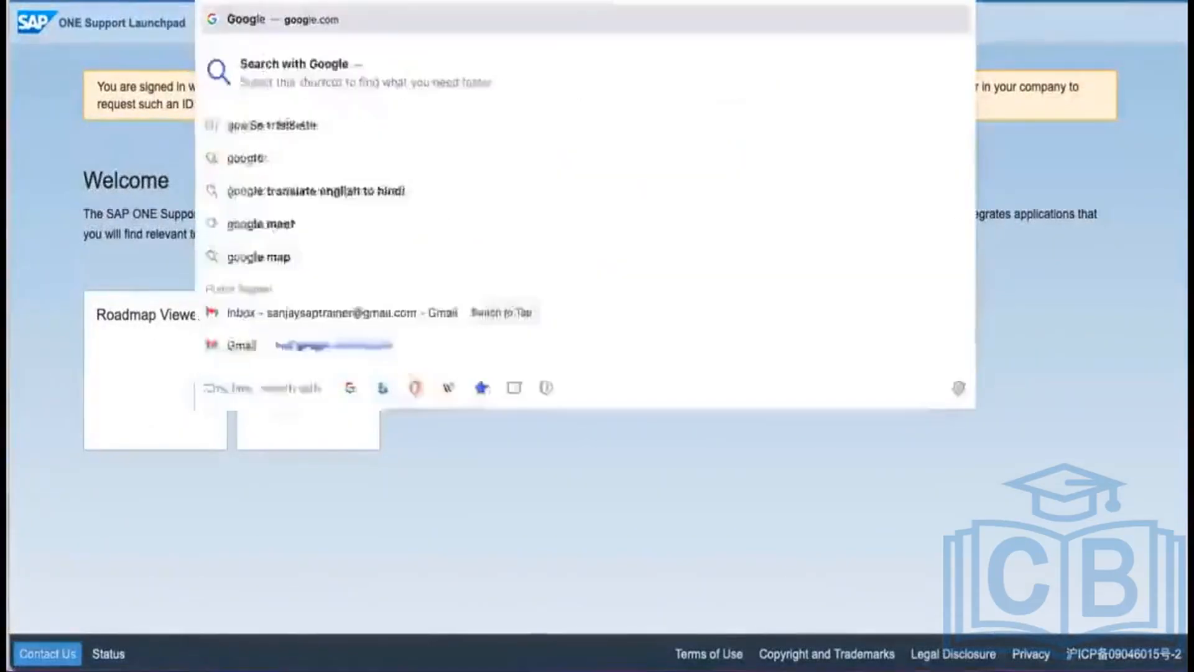
{"action": "key", "text": "Return"}
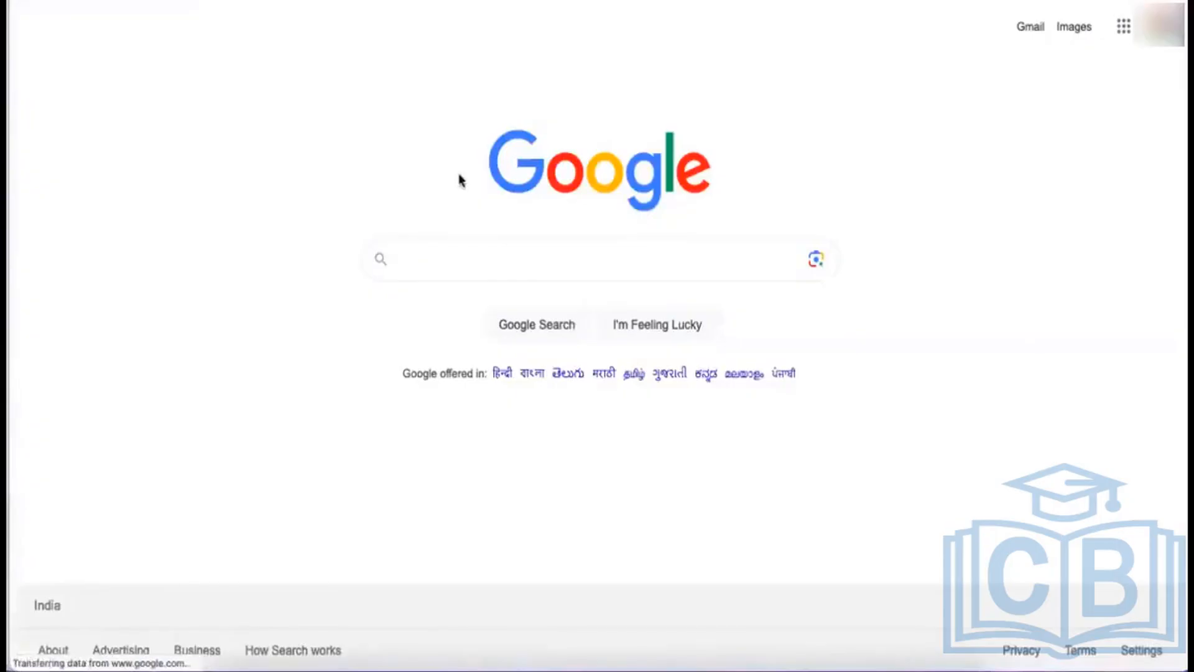
Search 'what is sap parameter to restrict number of sessions', select rdisp/max_alt_modes, and return to SAP.
{"action": "type", "text": "what is"}
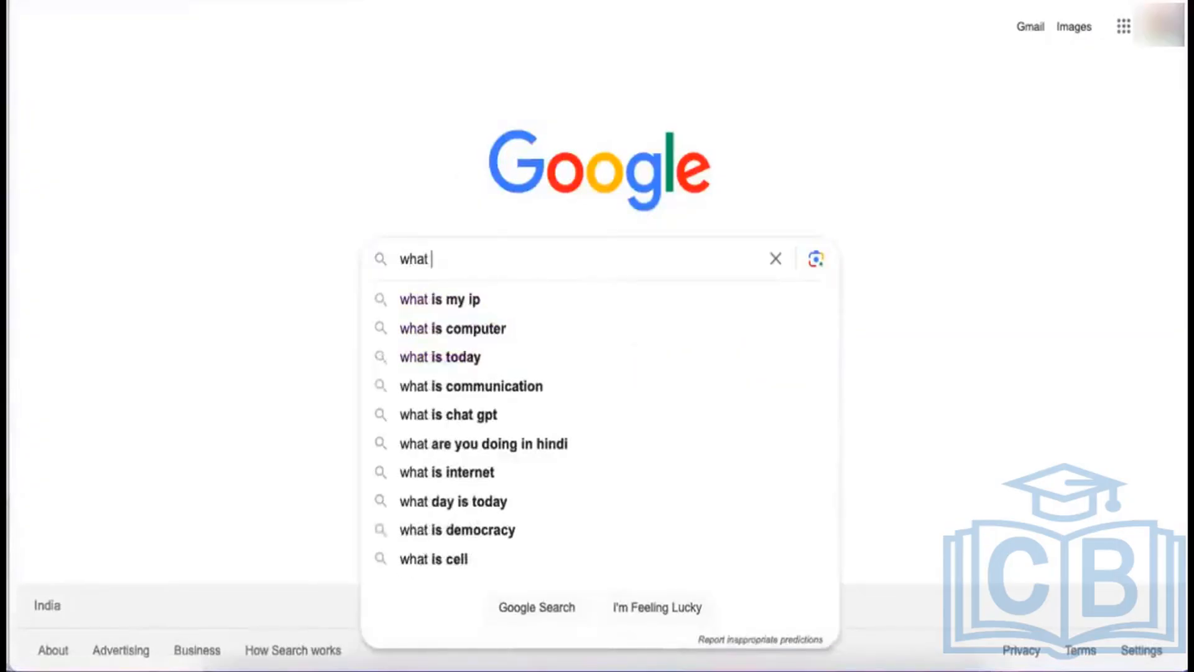
{"action": "type", "text": "pa"}
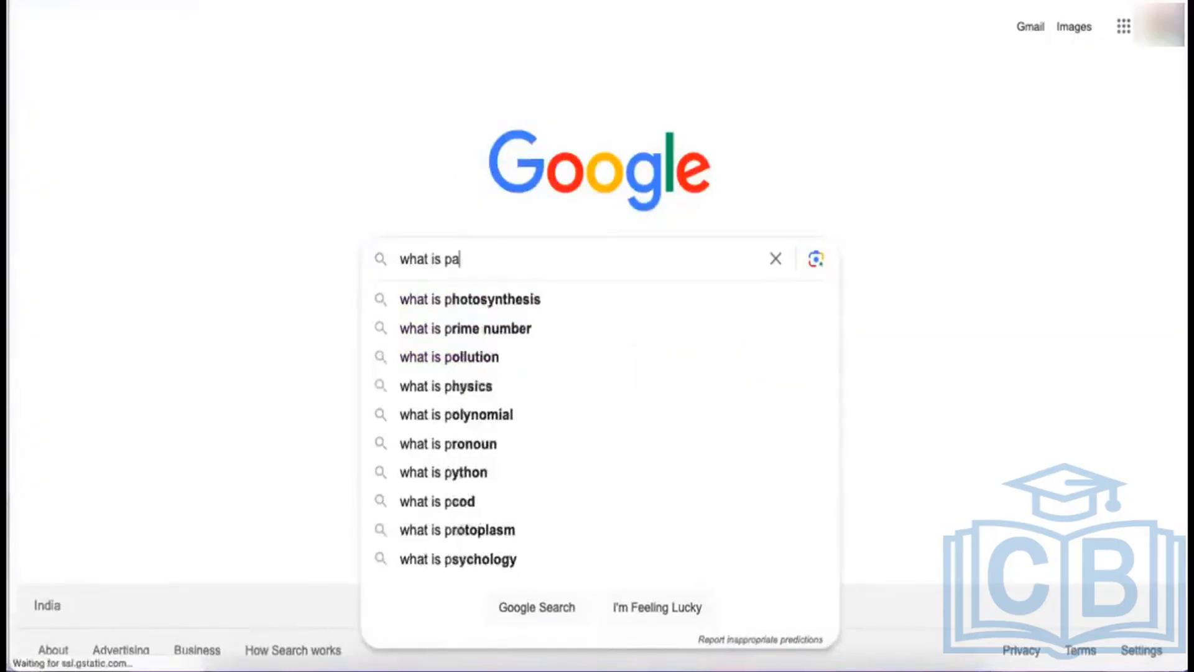
{"action": "key", "text": "BackSpace"}
{"action": "key", "text": "BackSpace"}
{"action": "type", "text": "sap"}
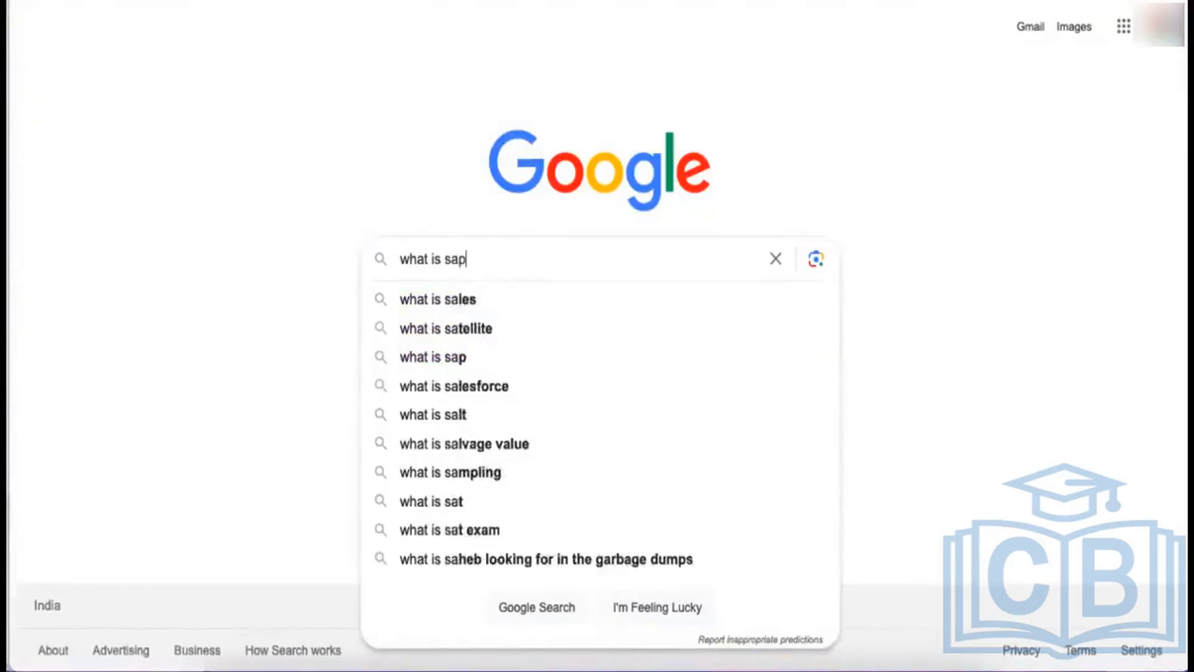
{"action": "type", "text": " parame"}
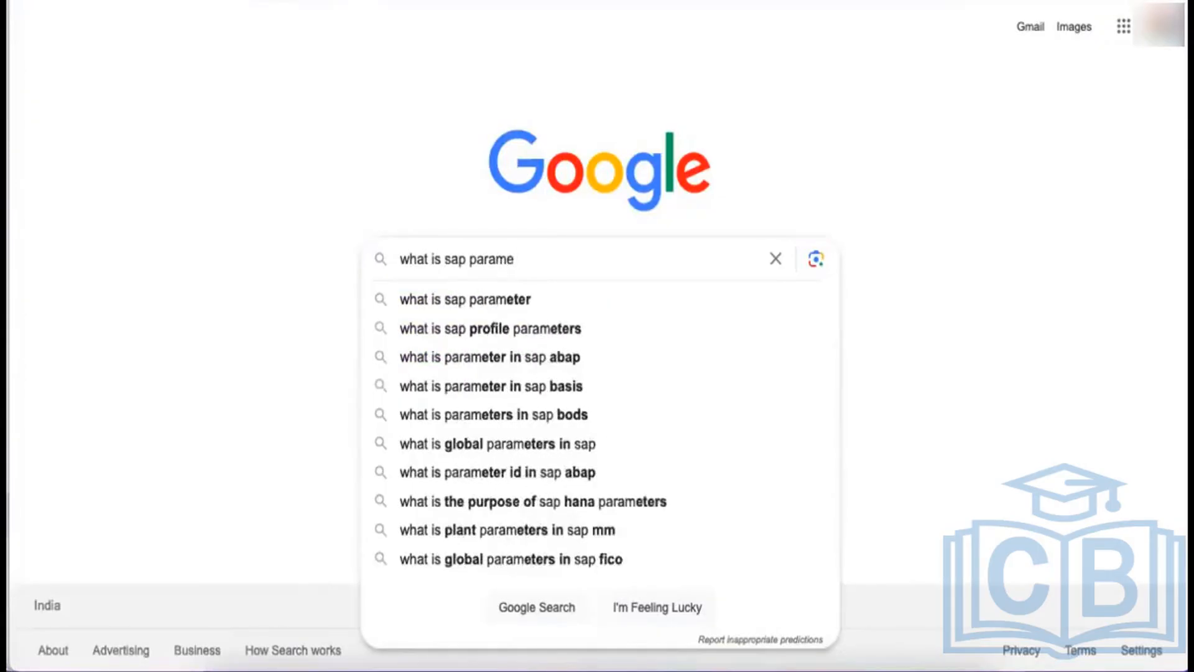
{"action": "type", "text": "ter to "}
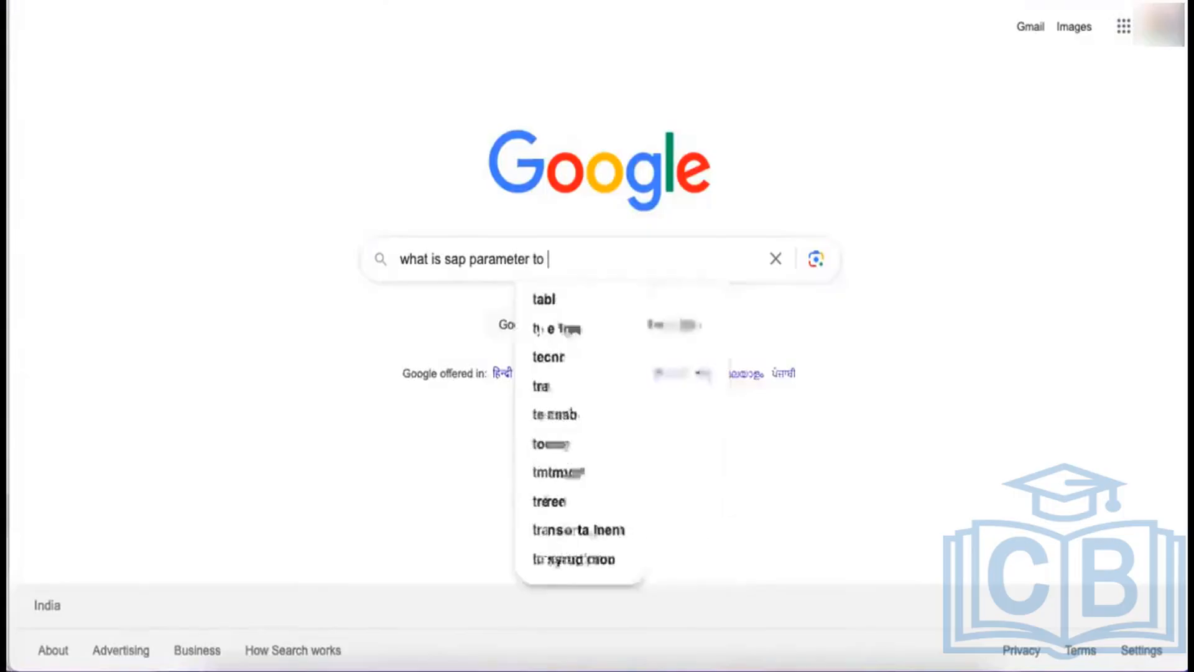
{"action": "type", "text": "restruct"}
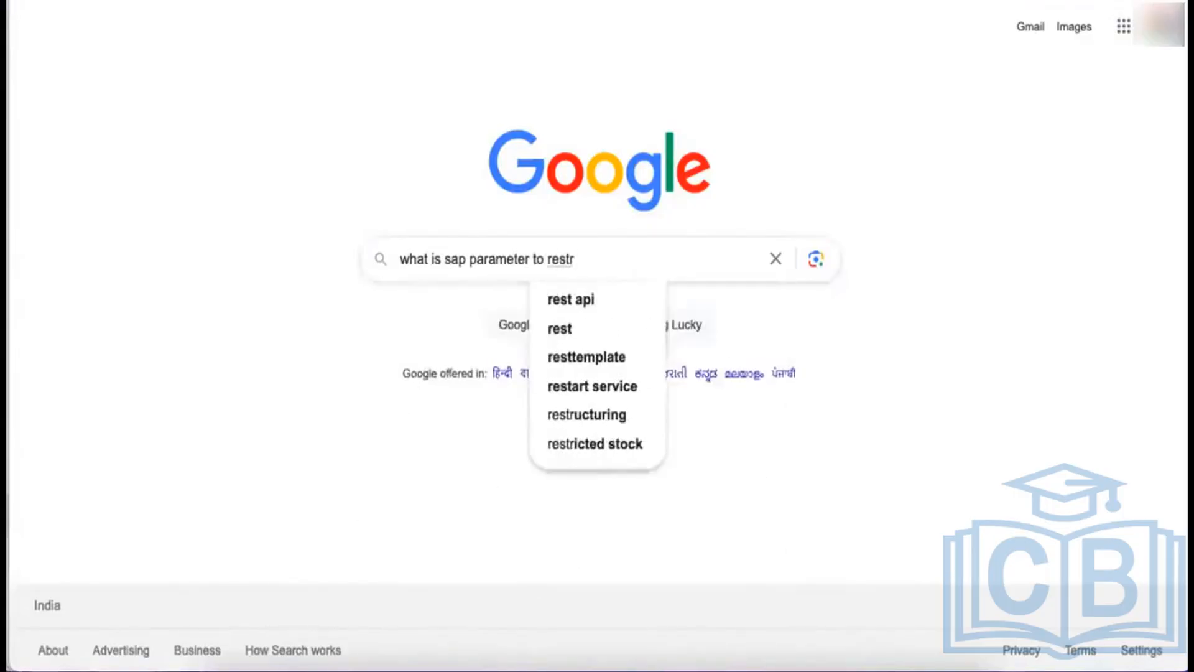
{"action": "key", "text": "BackSpace"}
{"action": "key", "text": "BackSpace"}
{"action": "key", "text": "BackSpace"}
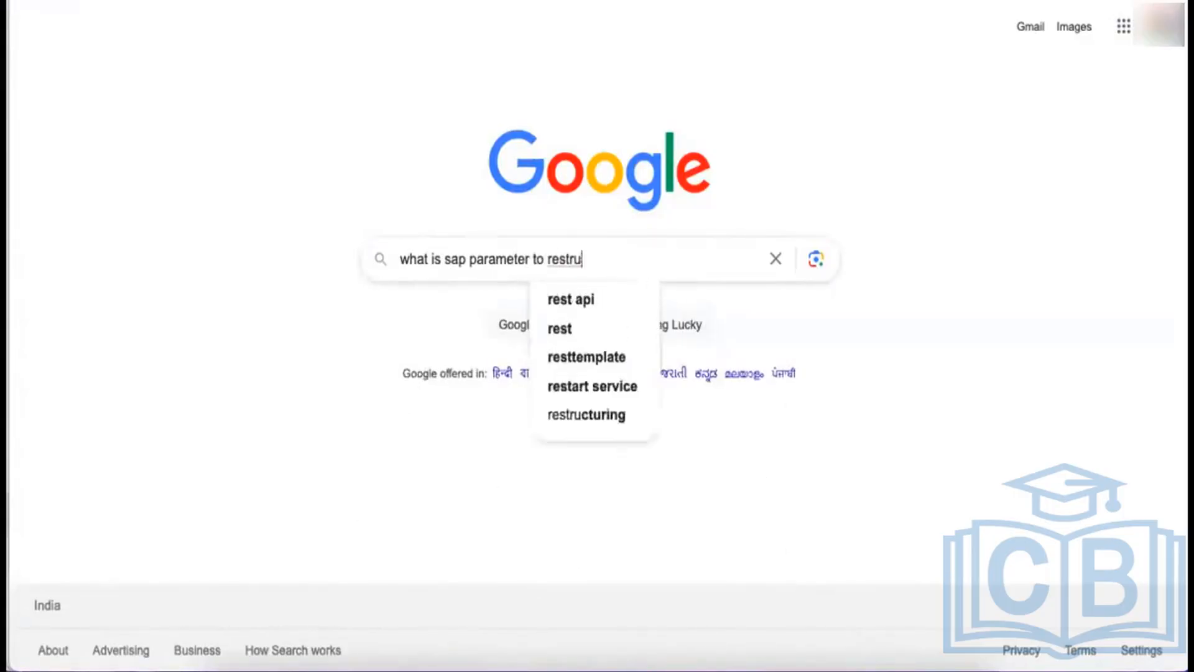
{"action": "type", "text": "ict"}
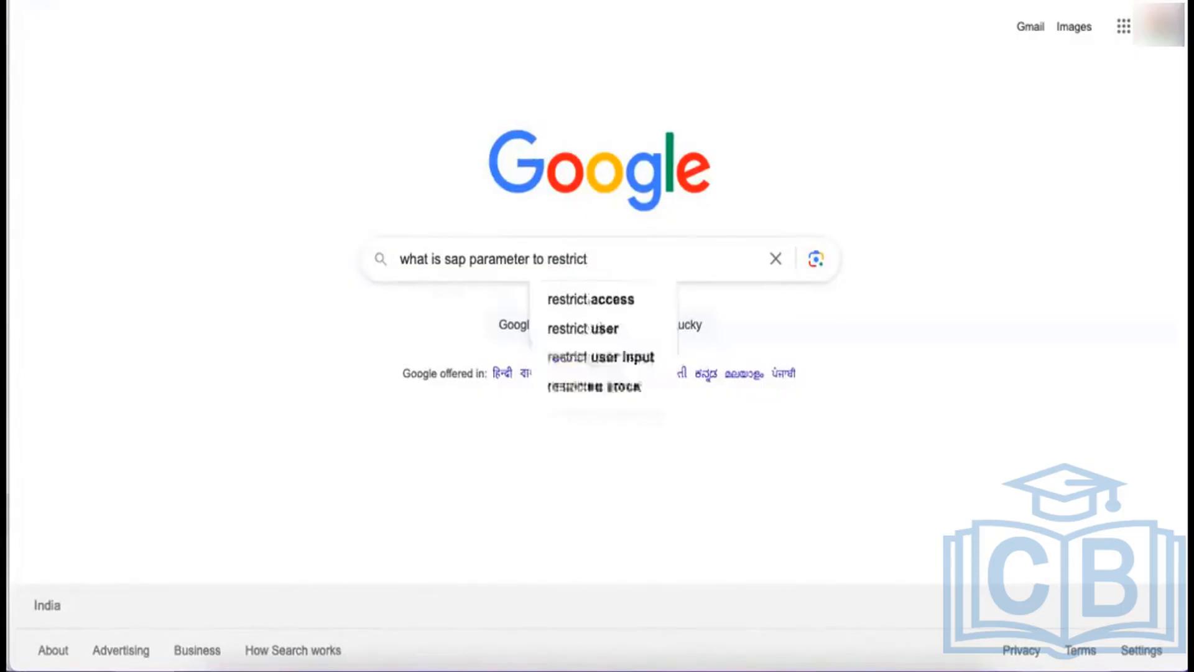
{"action": "type", "text": " number of"}
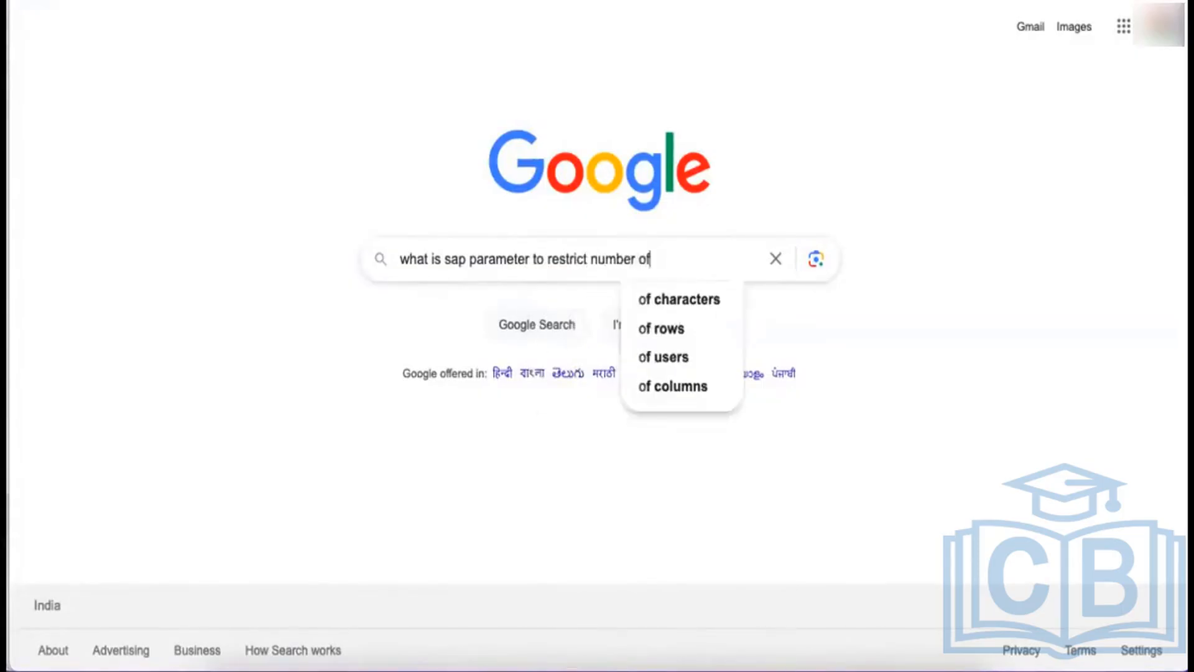
{"action": "type", "text": " sessions"}
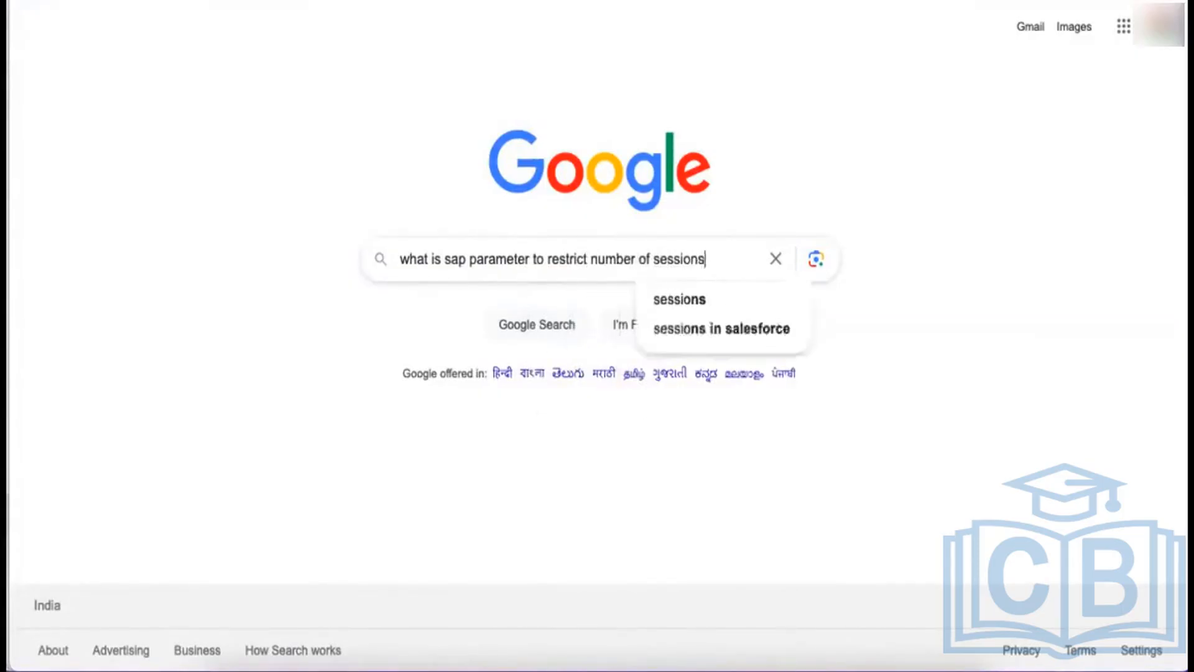
{"action": "key", "text": "Return"}
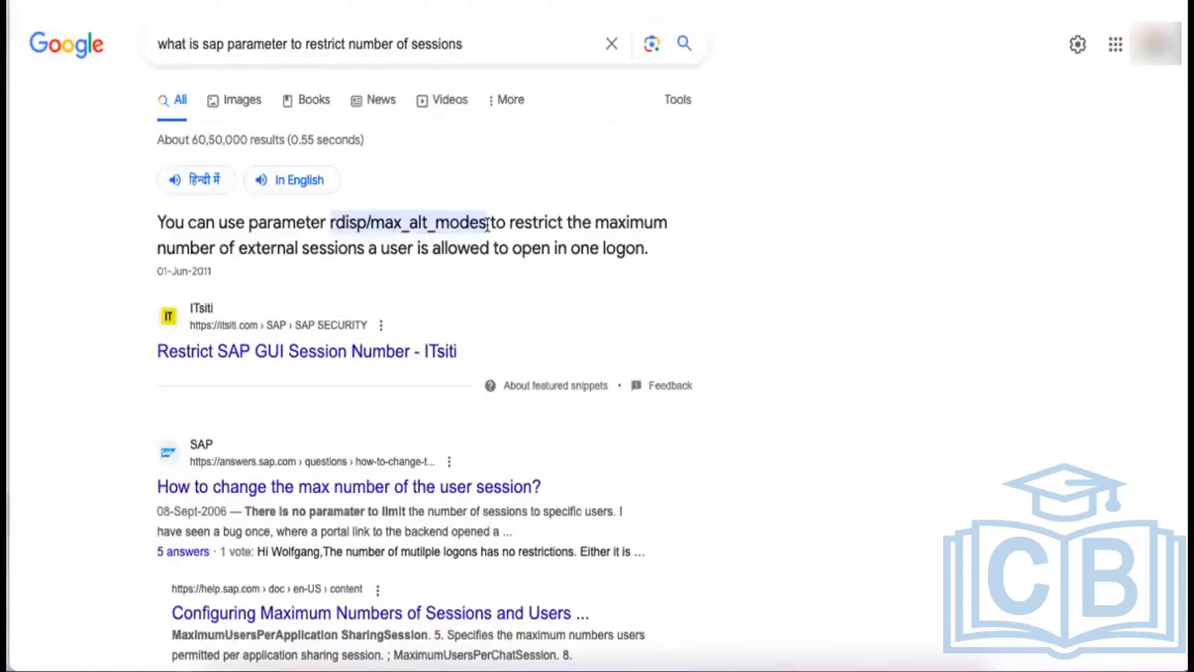
{"action": "left_click_drag", "start_coordinate": [488, 224], "coordinate": [332, 217]}
{"action": "key", "text": "ctrl+c"}
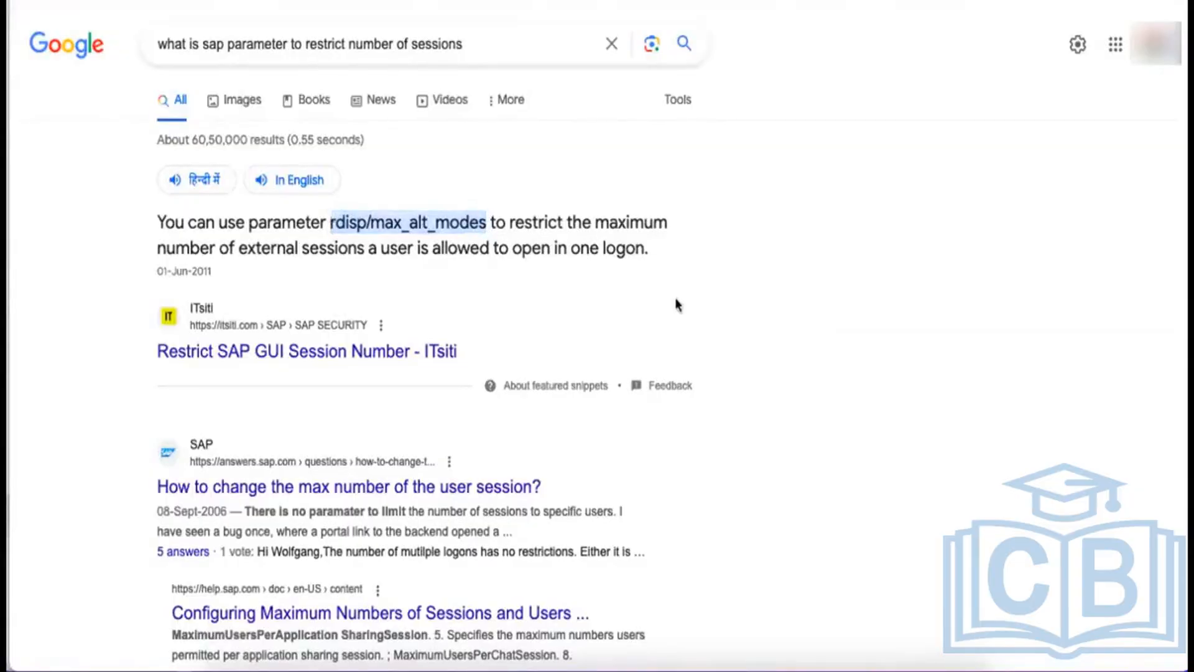
{"action": "left_click", "coordinate": [692, 669]}
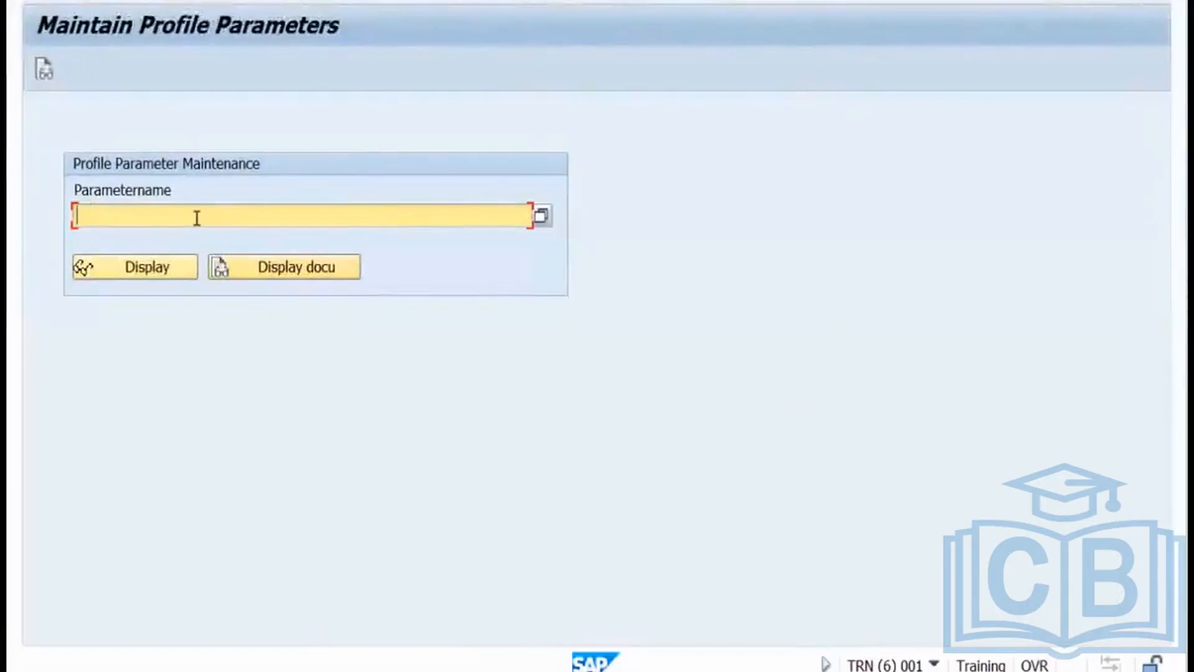
Look up rdisp/max_alt_modes in RZ11 and review its details, including upper limit 16.
{"action": "key", "text": "ctrl+v"}
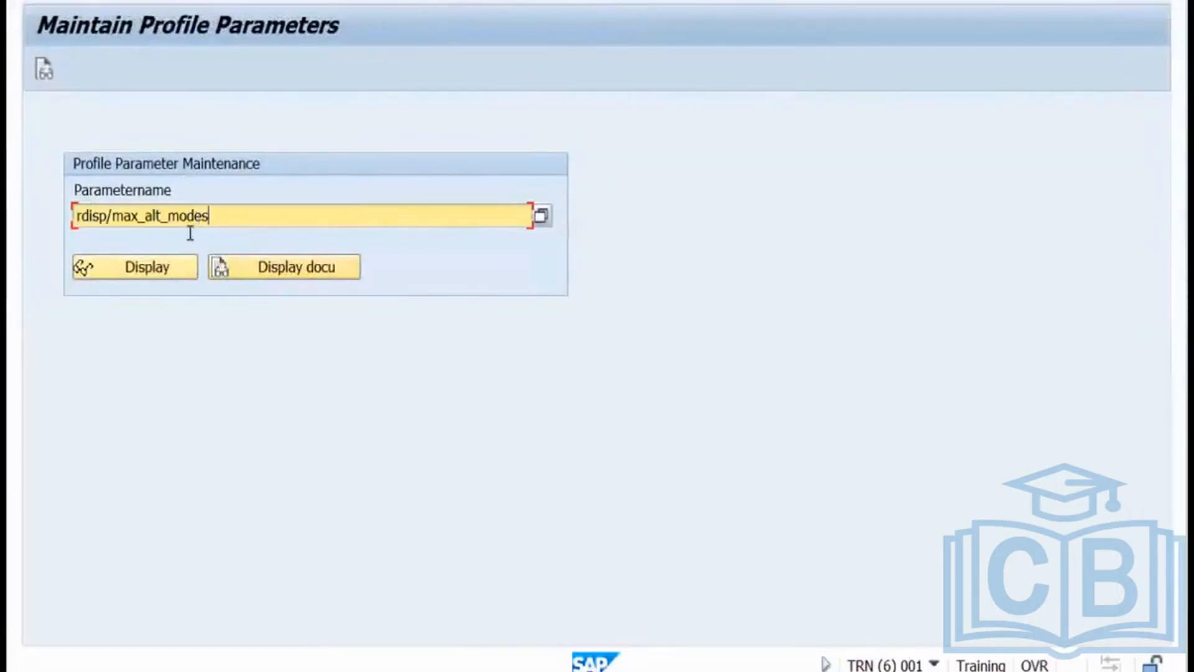
{"action": "left_click", "coordinate": [166, 267]}
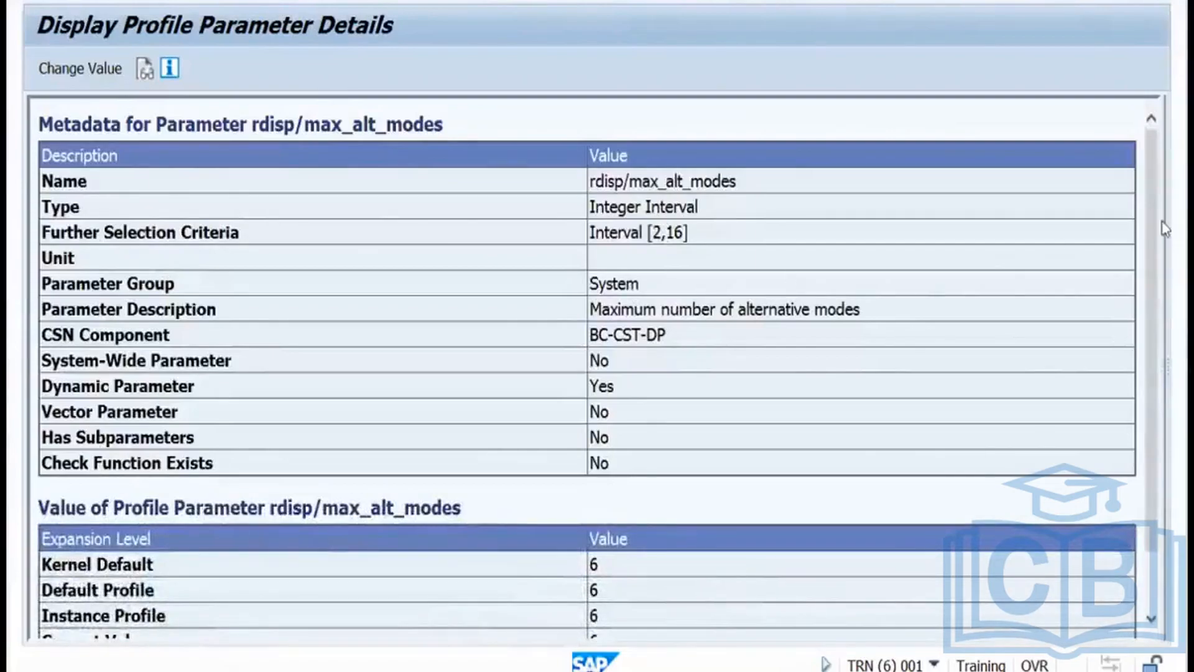
{"action": "double_click", "coordinate": [668, 231]}
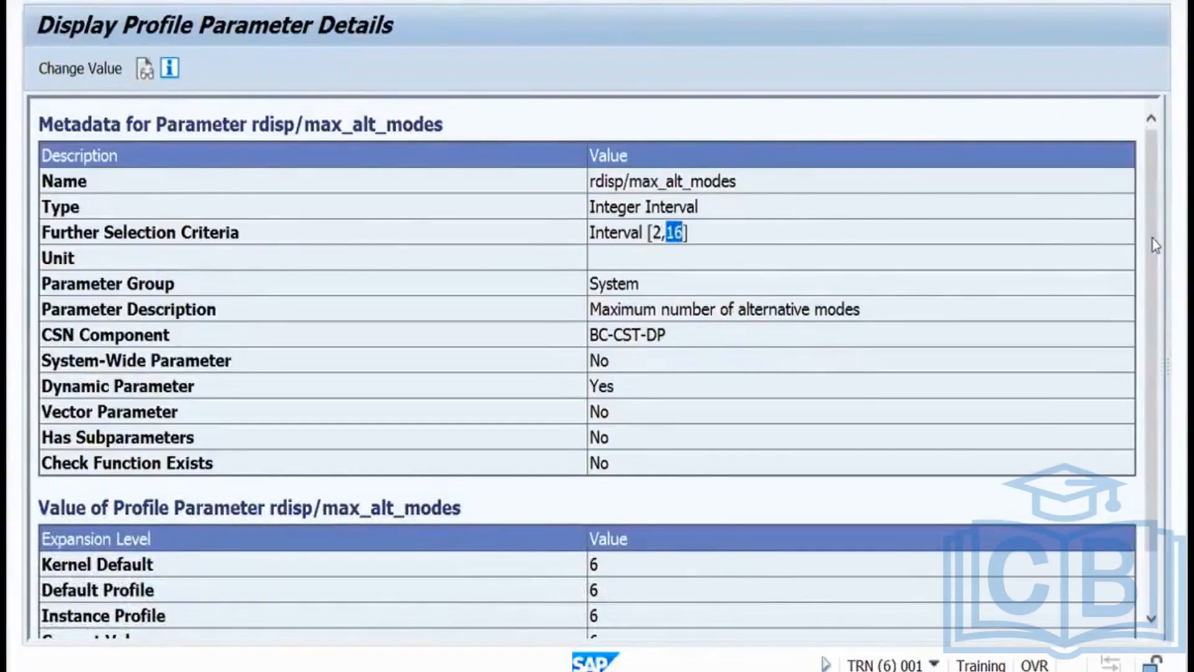
{"action": "scroll", "coordinate": [1152, 238], "scroll_direction": "down", "scroll_amount": 3}
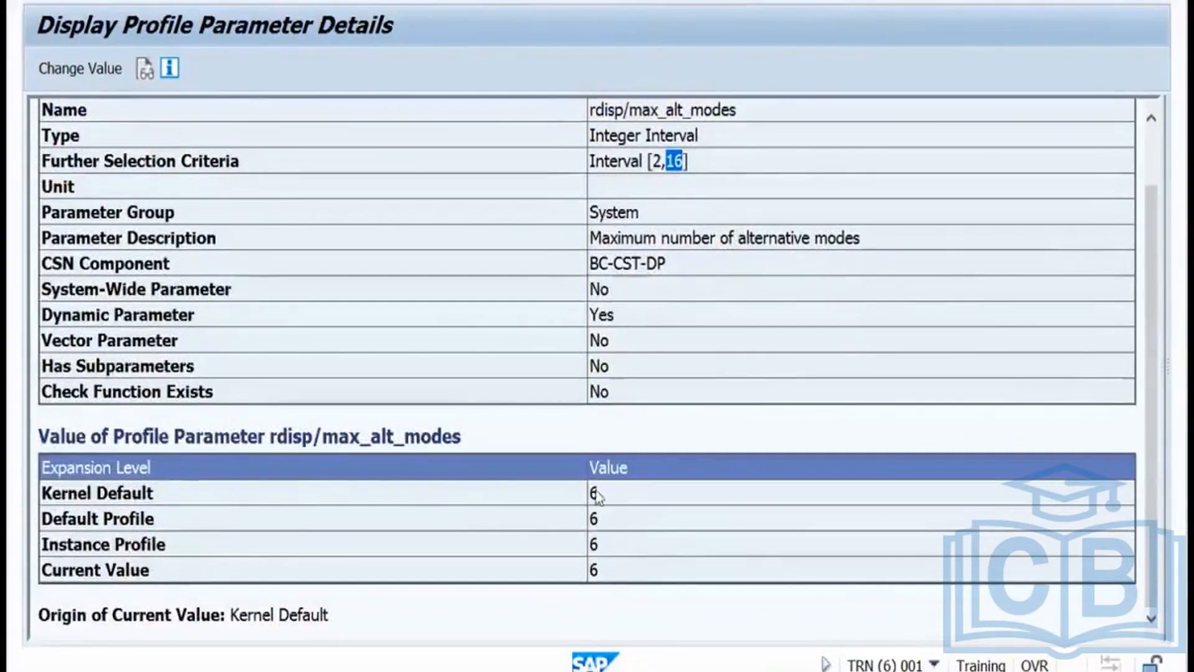
Change rdisp/max_alt_modes to 3, save it, and confirm the change.
{"action": "left_click", "coordinate": [91, 76]}
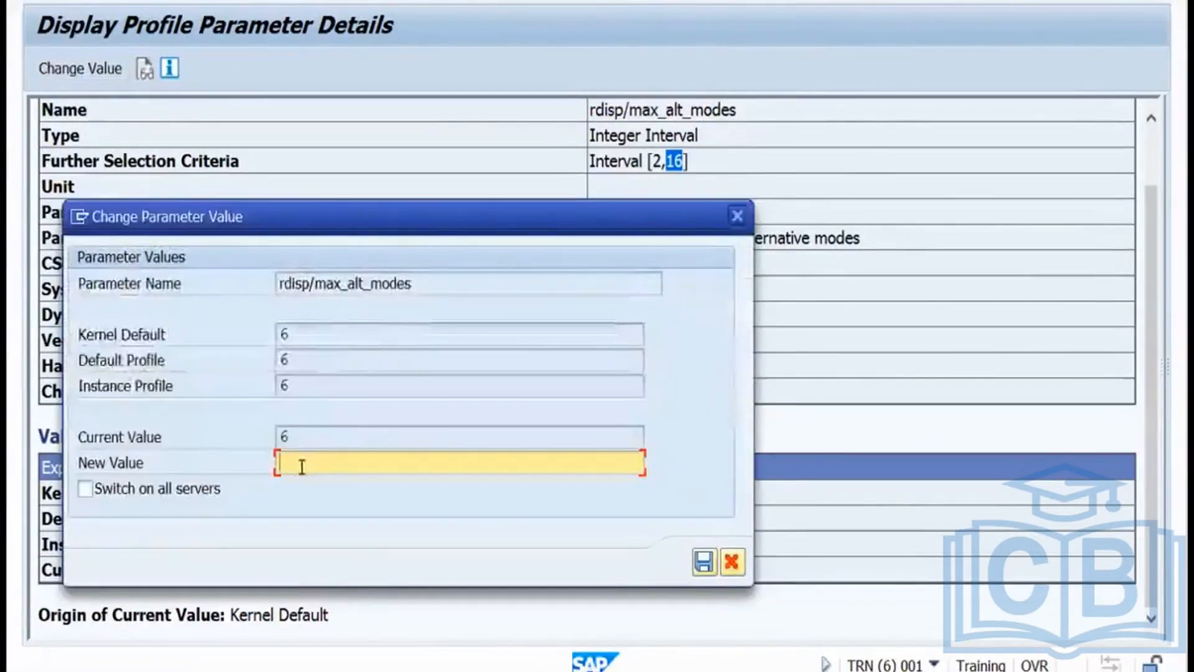
{"action": "type", "text": "3"}
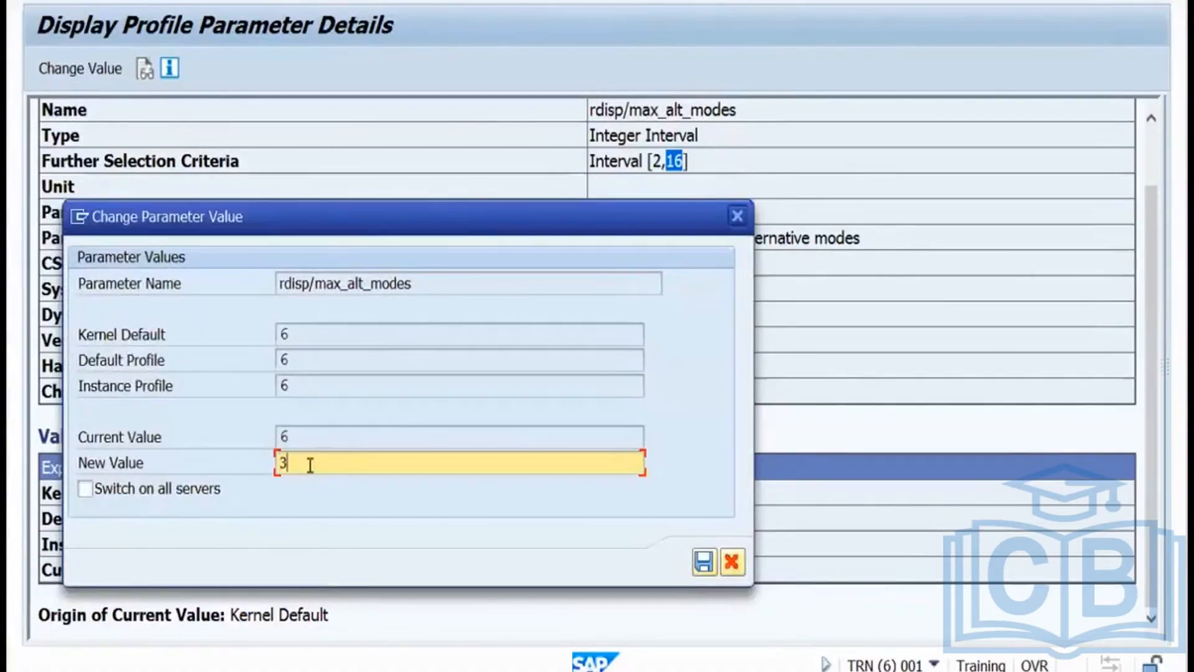
{"action": "left_click", "coordinate": [703, 563]}
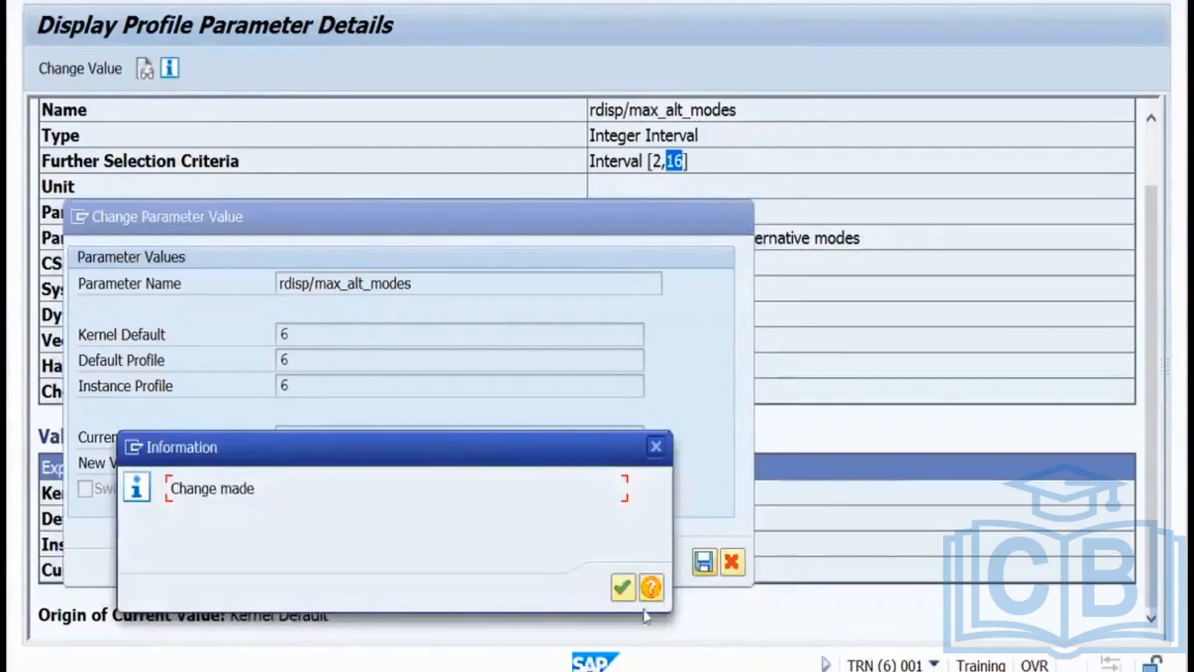
{"action": "left_click", "coordinate": [623, 587]}
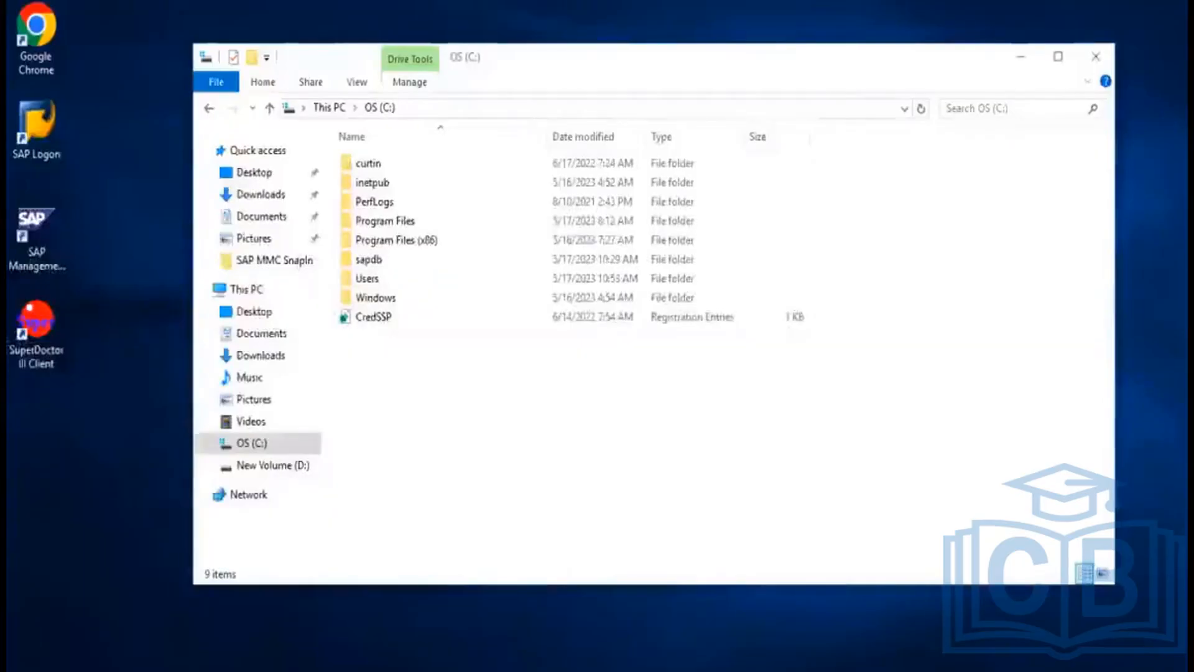
Connect to the TRN system from SAP Logon.
{"action": "left_click", "coordinate": [1016, 56]}
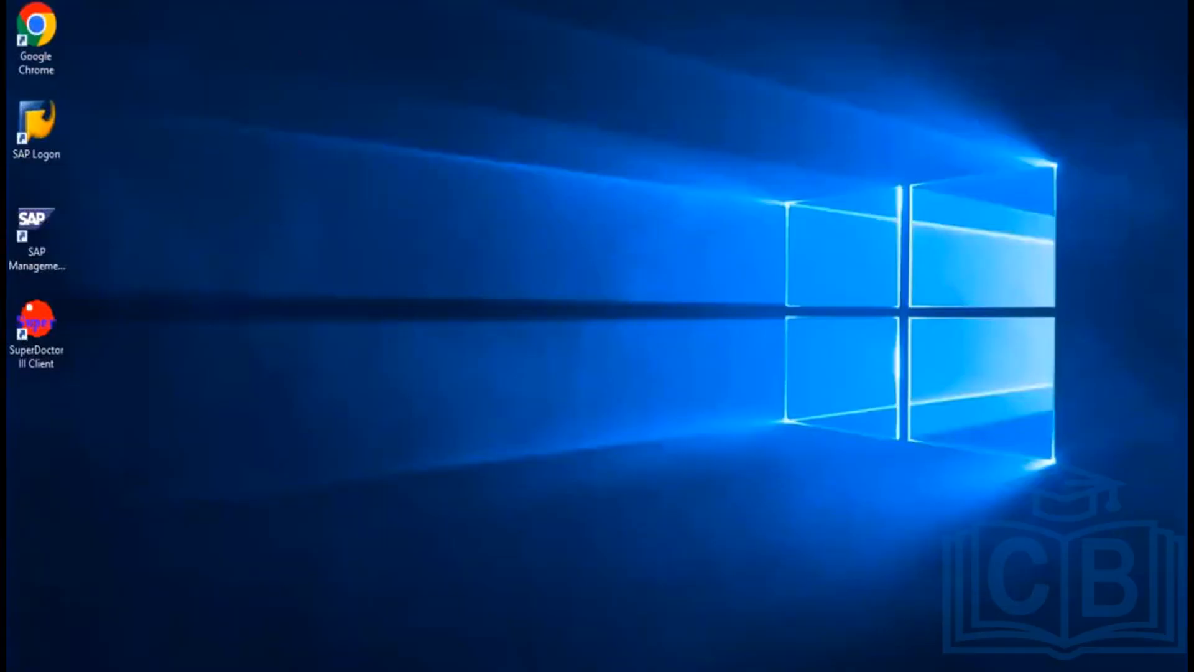
{"action": "left_click", "coordinate": [324, 669]}
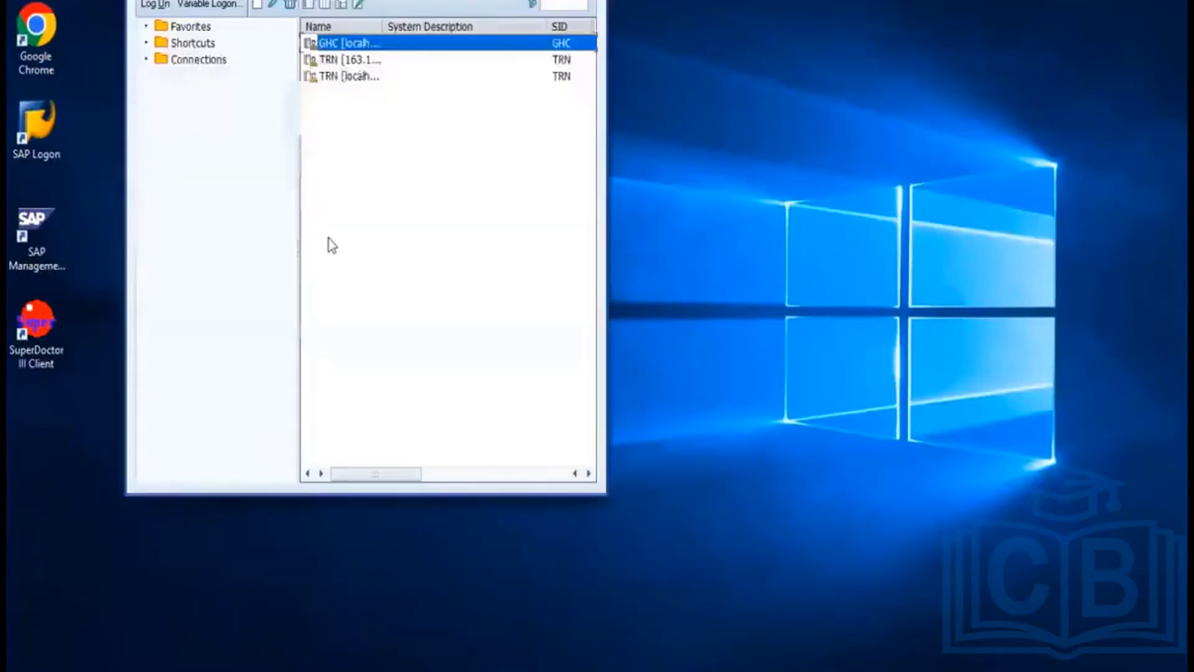
{"action": "left_click", "coordinate": [337, 61]}
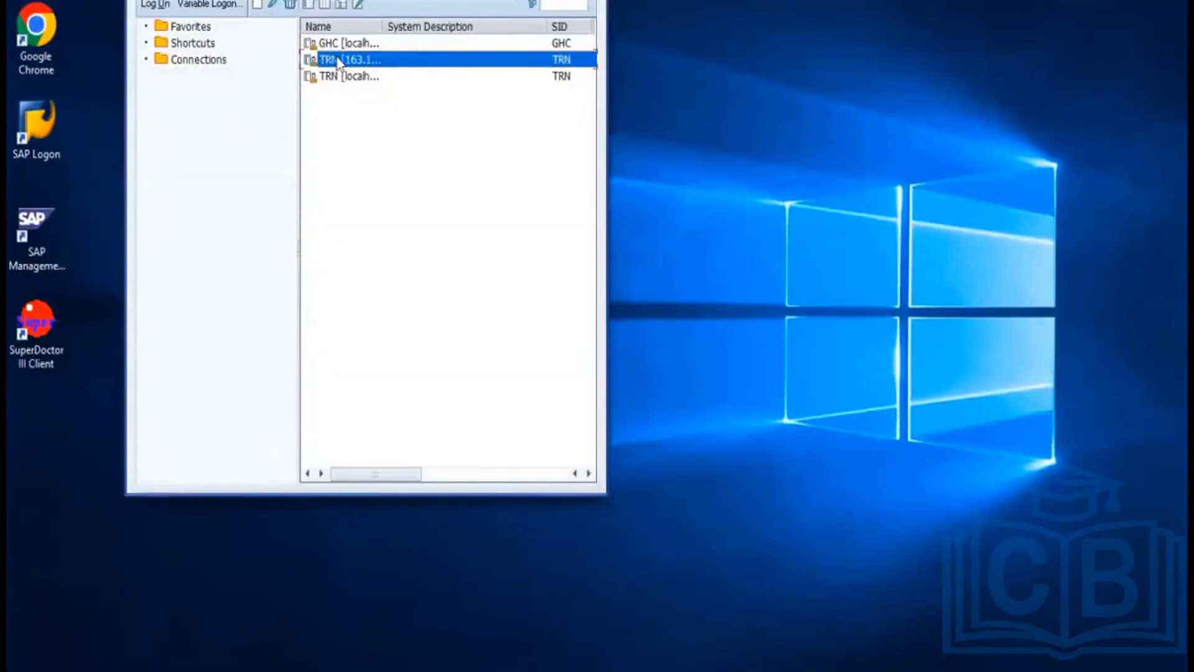
{"action": "double_click", "coordinate": [338, 61]}
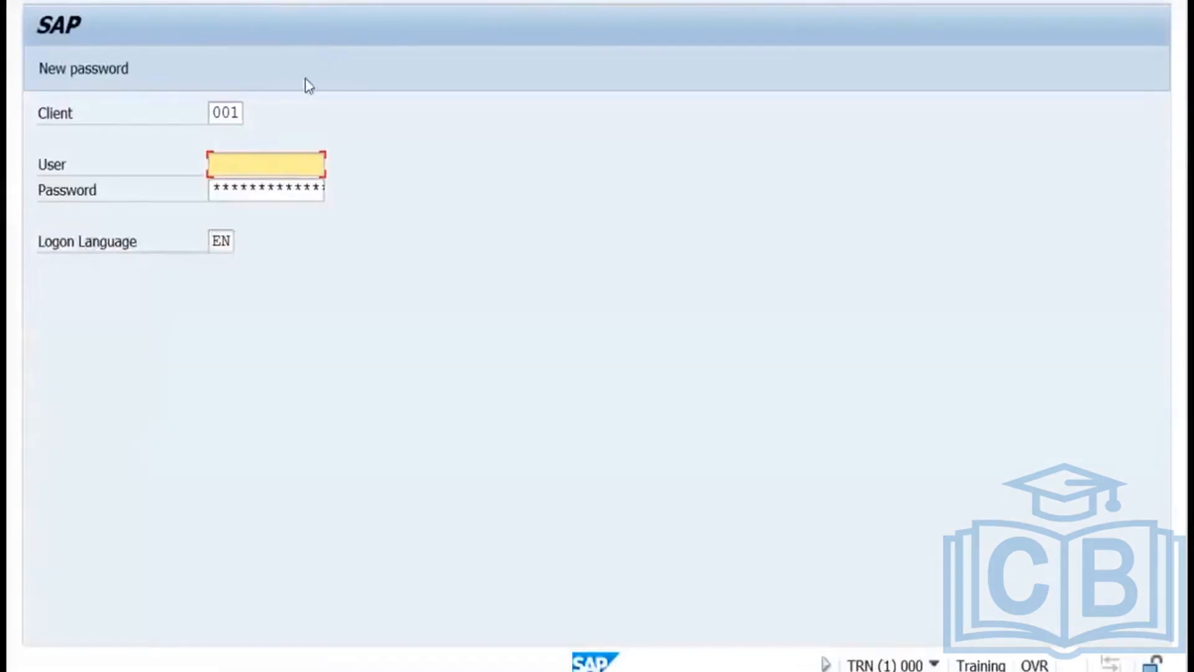
Log on as user DDIC with the account password and dismiss the maximum-sessions notice.
{"action": "type", "text": "ddic"}
{"action": "key", "text": "Tab"}
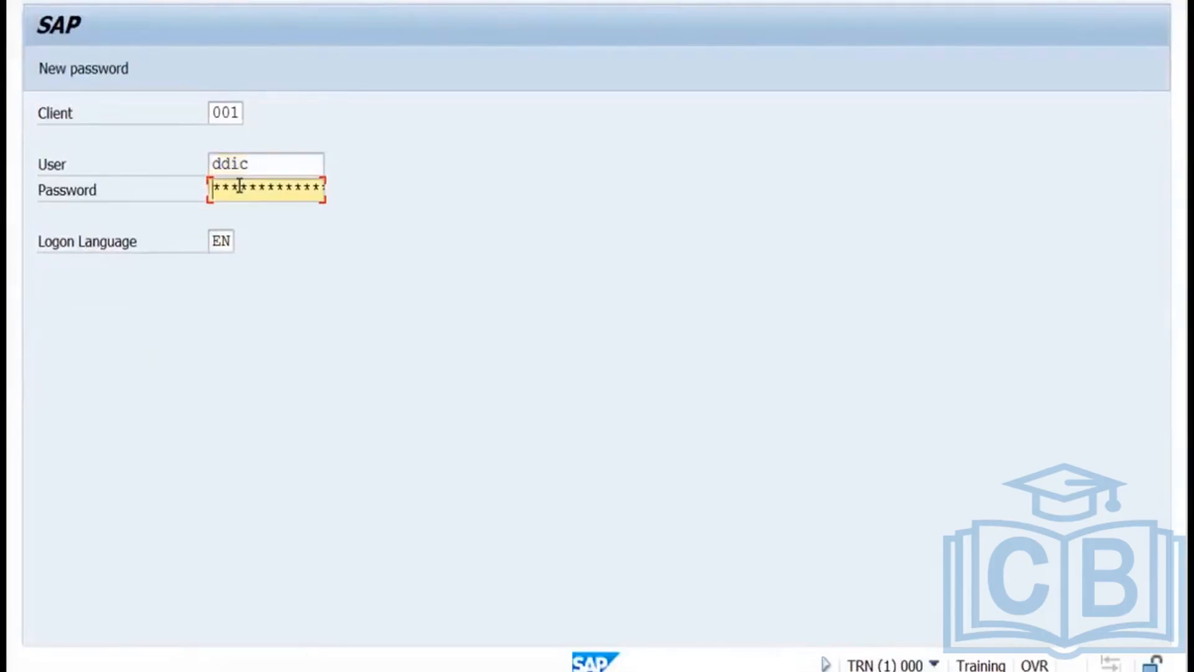
{"action": "type", "text": "*******"}
{"action": "key", "text": "Return"}
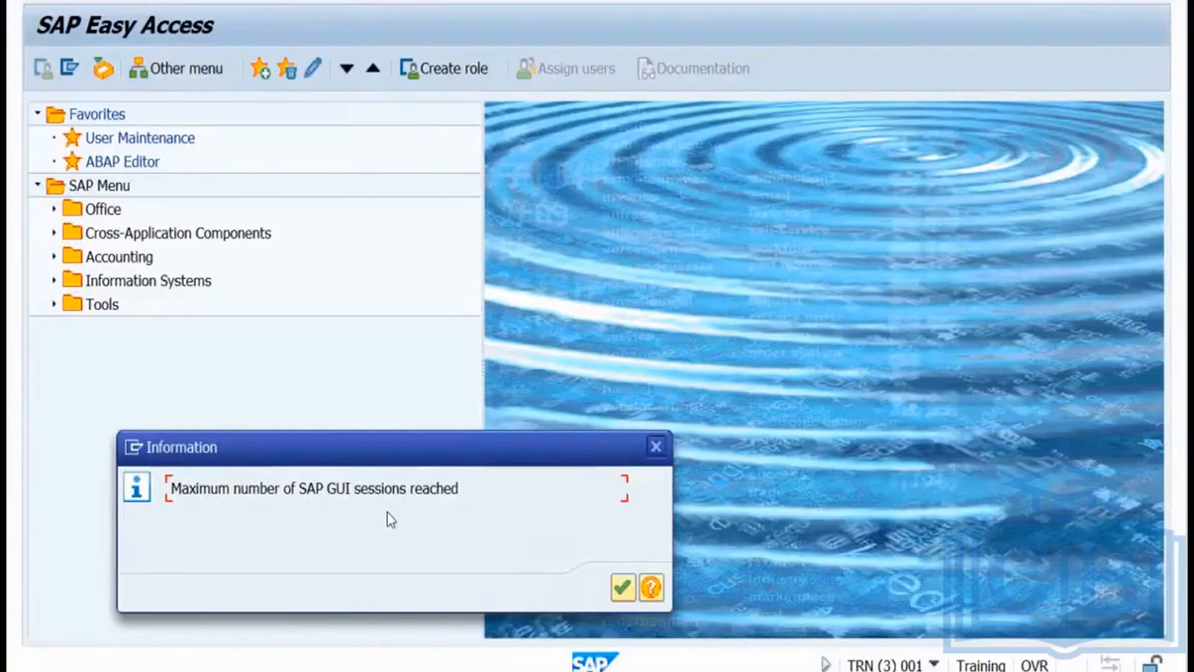
{"action": "left_click", "coordinate": [656, 446]}
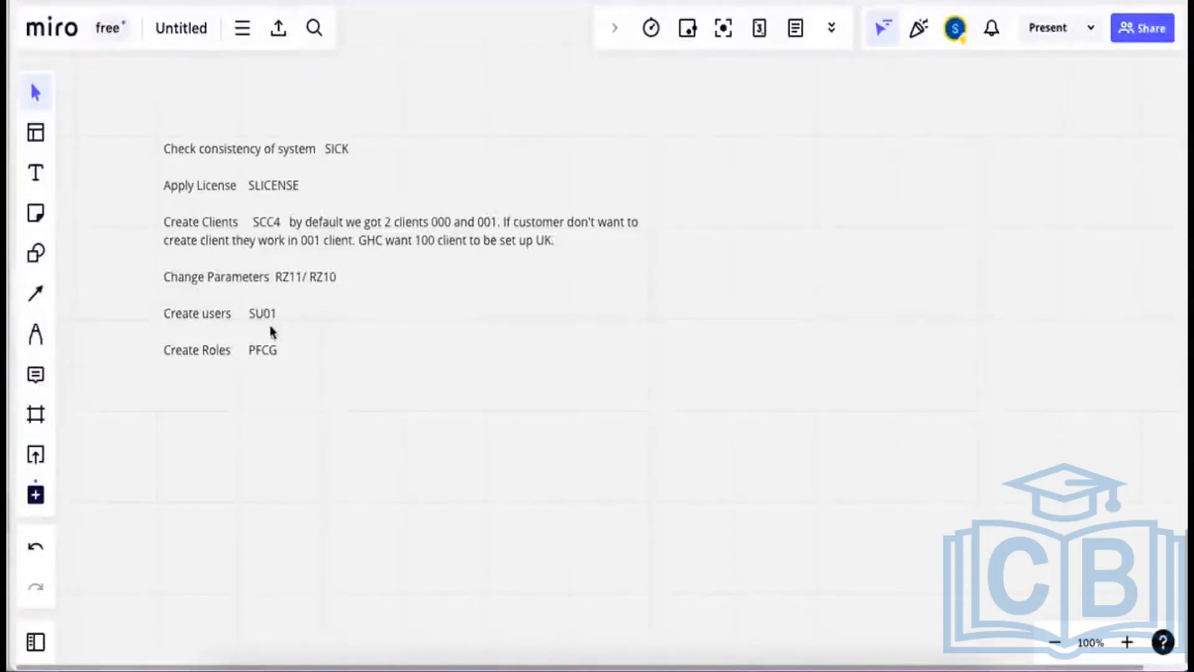
{"action": "left_click", "coordinate": [653, 358]}
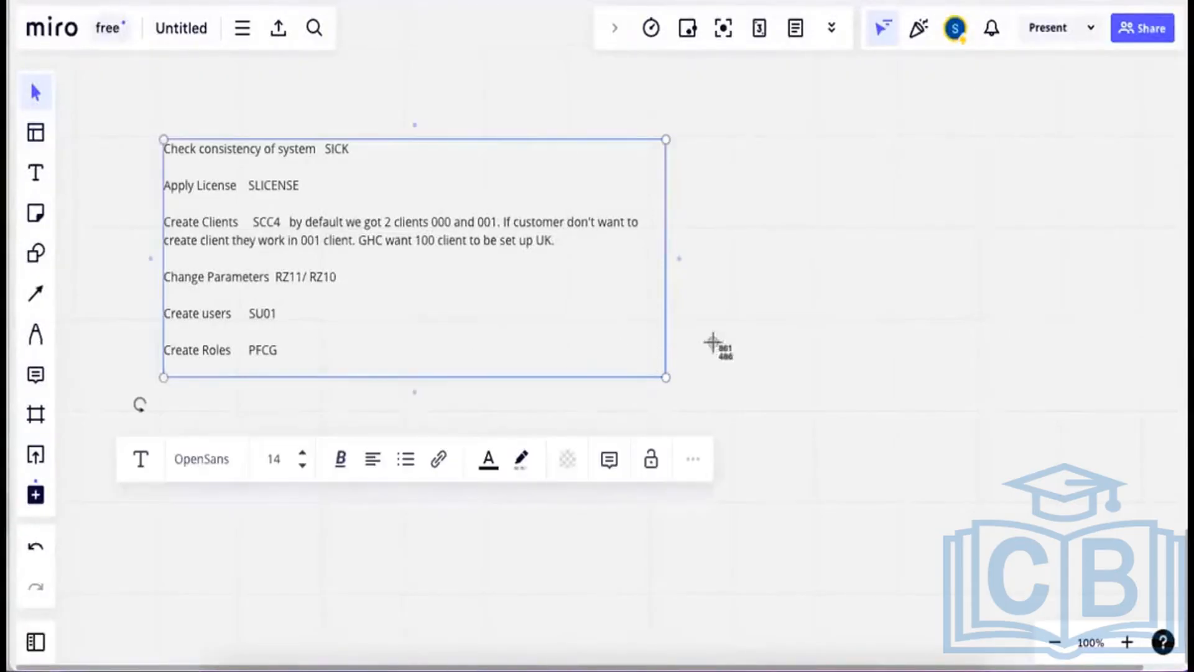
{"action": "left_click", "coordinate": [202, 117]}
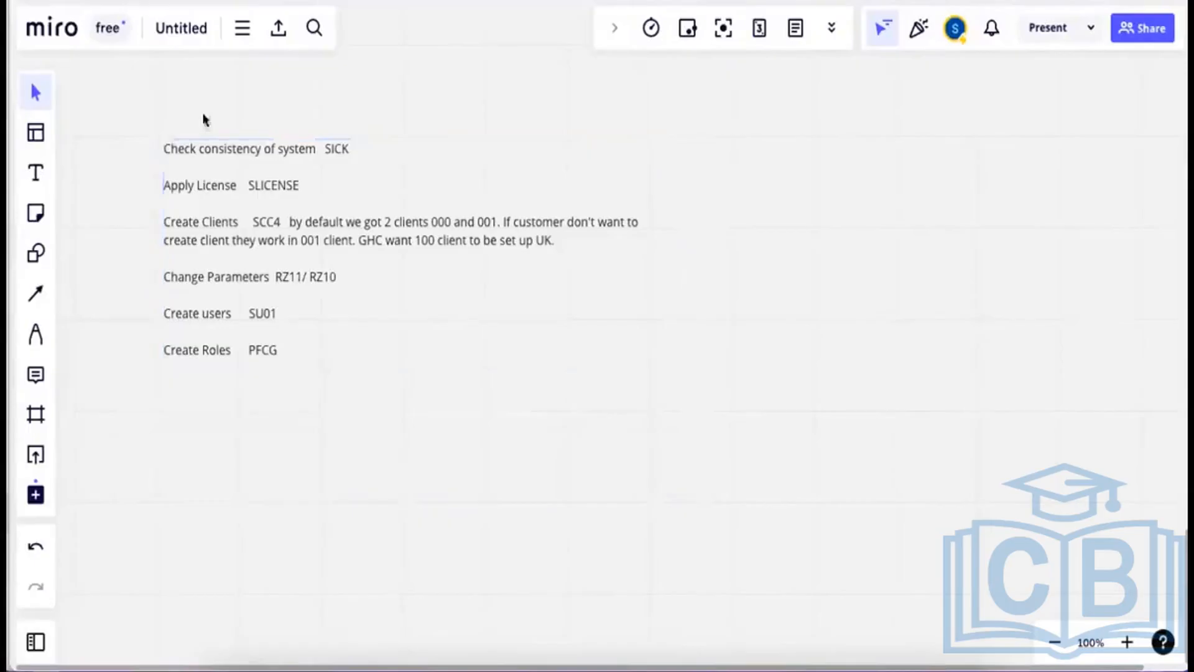
{"action": "left_click", "coordinate": [43, 173]}
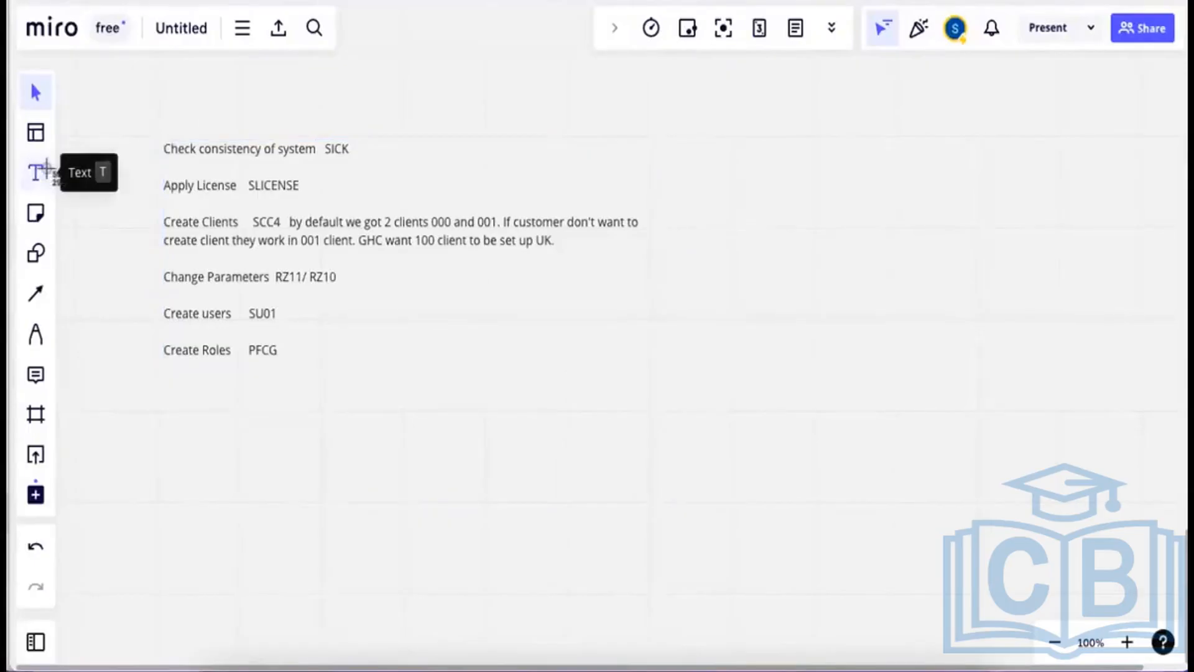
{"action": "left_click_drag", "start_coordinate": [142, 124], "coordinate": [664, 382]}
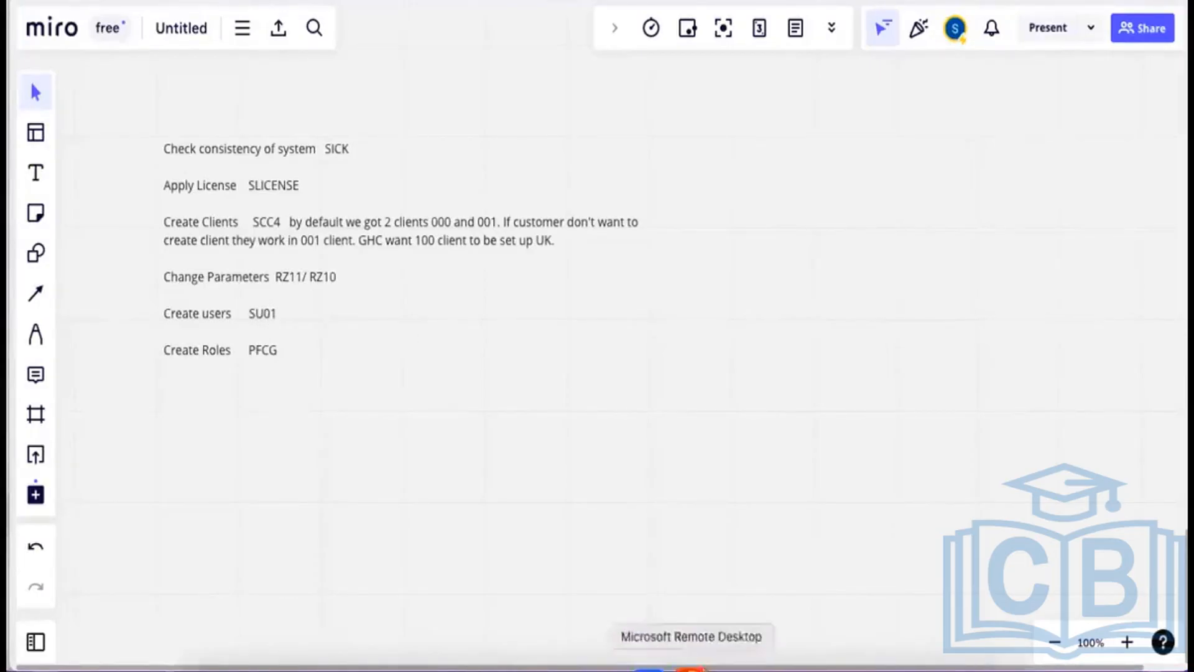
{"action": "left_click", "coordinate": [703, 668]}
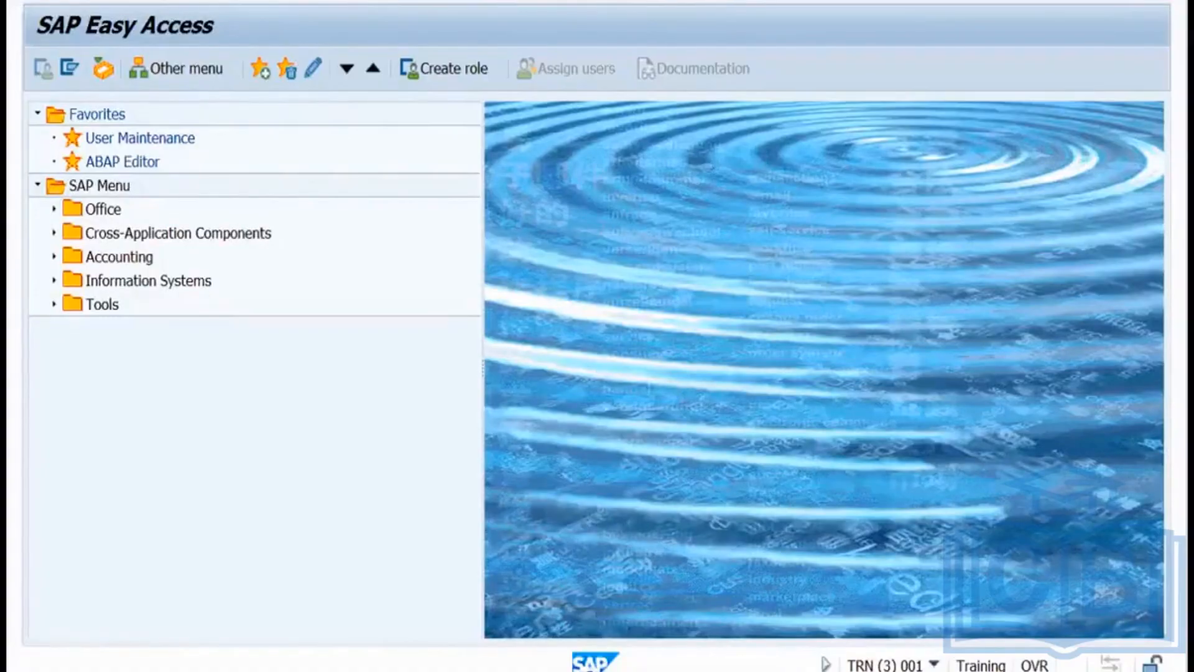
In SU01, enter user ID 'sanjay' and start creating it.
{"action": "key", "text": "Return"}
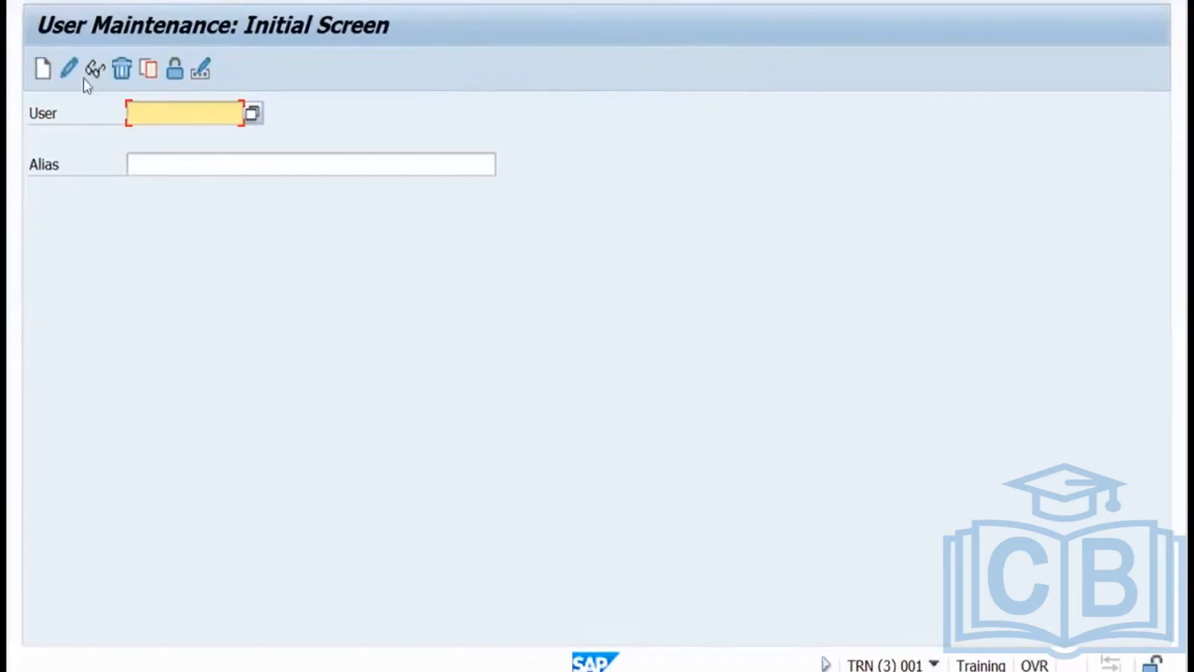
{"action": "left_click", "coordinate": [149, 111]}
{"action": "type", "text": "sanjay"}
{"action": "left_click", "coordinate": [45, 77]}
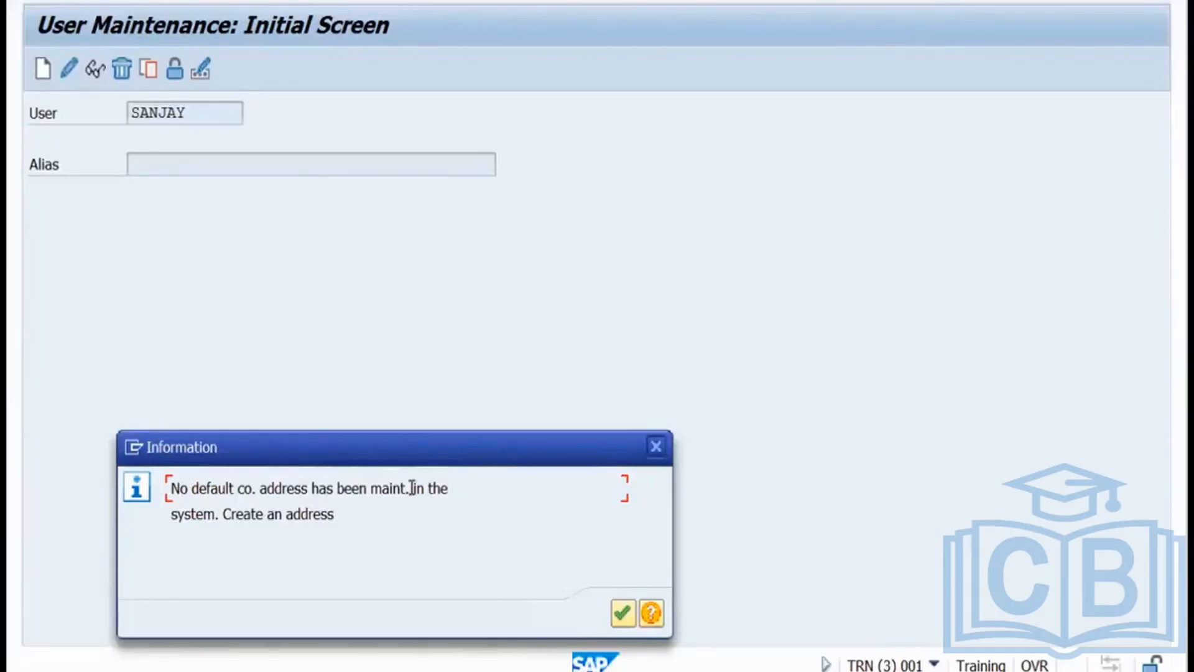
Acknowledge the missing-address notice and set the company name to Training.
{"action": "left_click", "coordinate": [623, 614]}
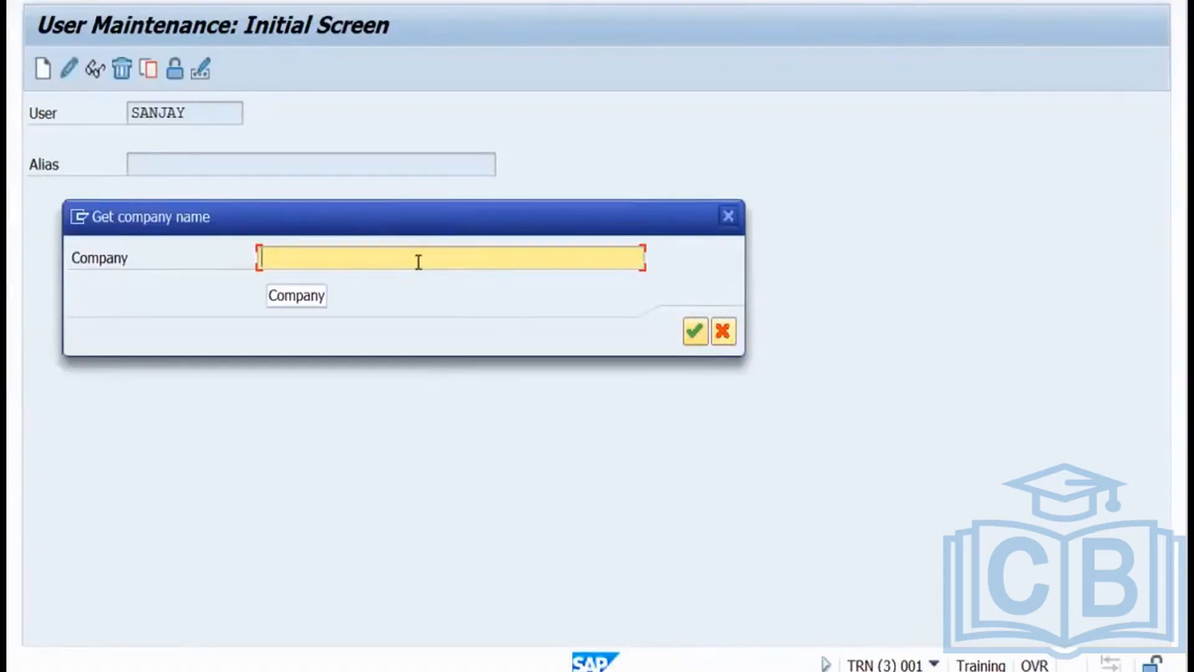
{"action": "type", "text": "Self"}
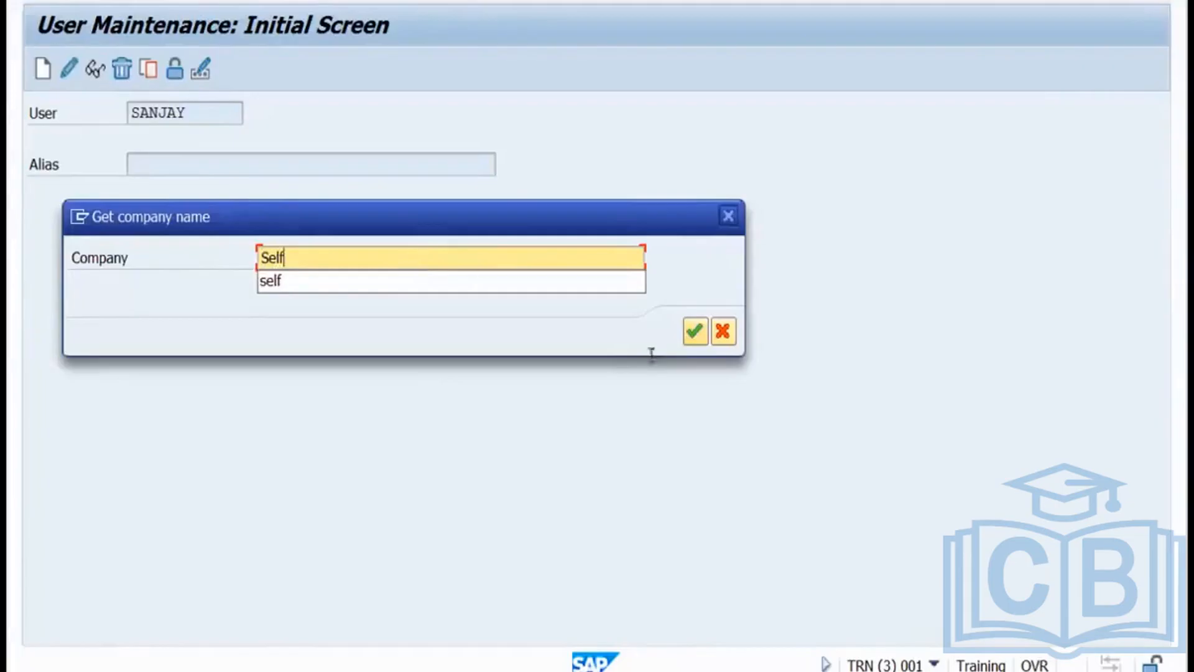
{"action": "left_click", "coordinate": [694, 333]}
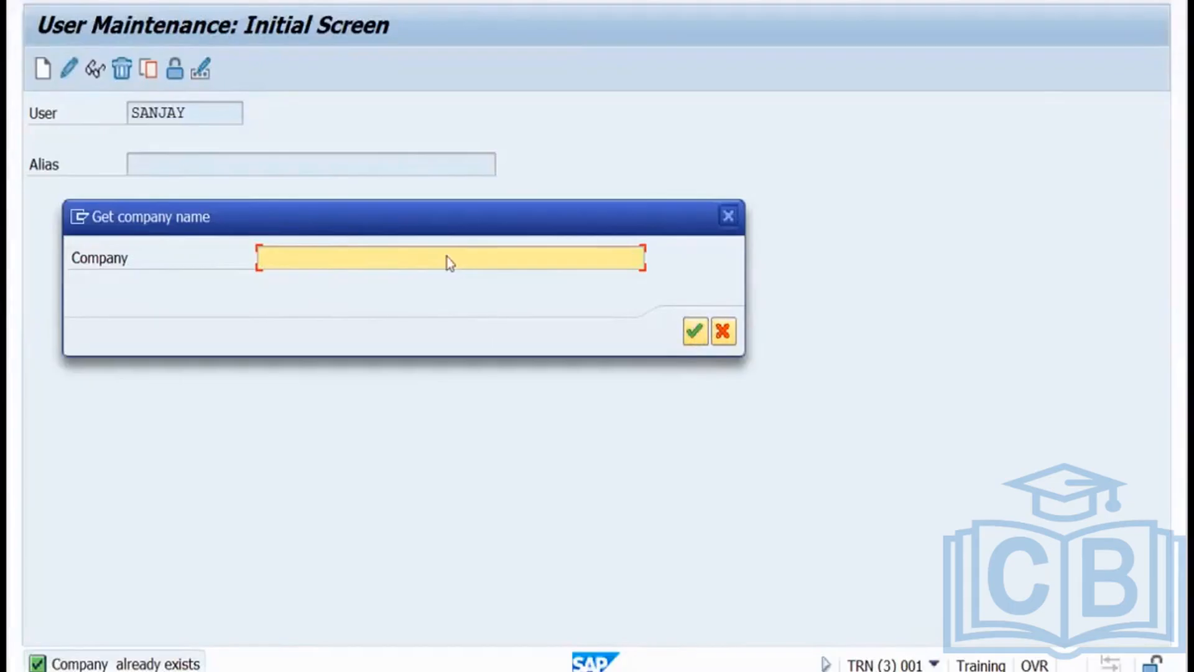
{"action": "type", "text": "Training"}
{"action": "left_click", "coordinate": [697, 335]}
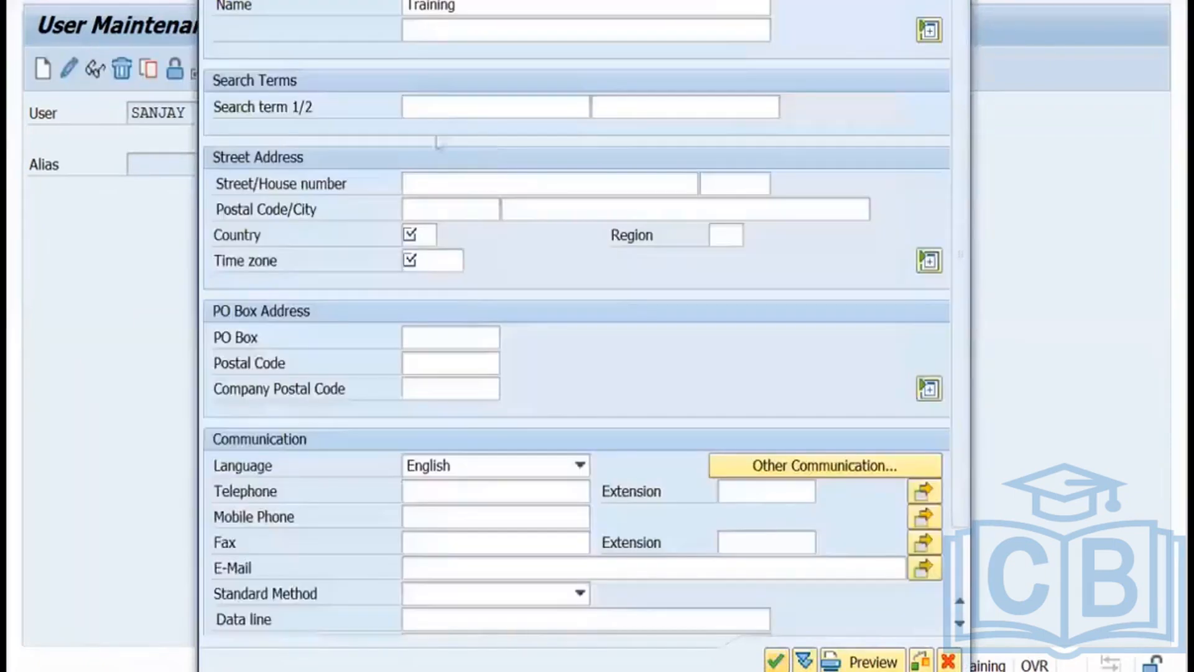
Set the company country to IN and time zone to INDIA, then accept the address.
{"action": "left_click", "coordinate": [429, 234]}
{"action": "type", "text": "In"}
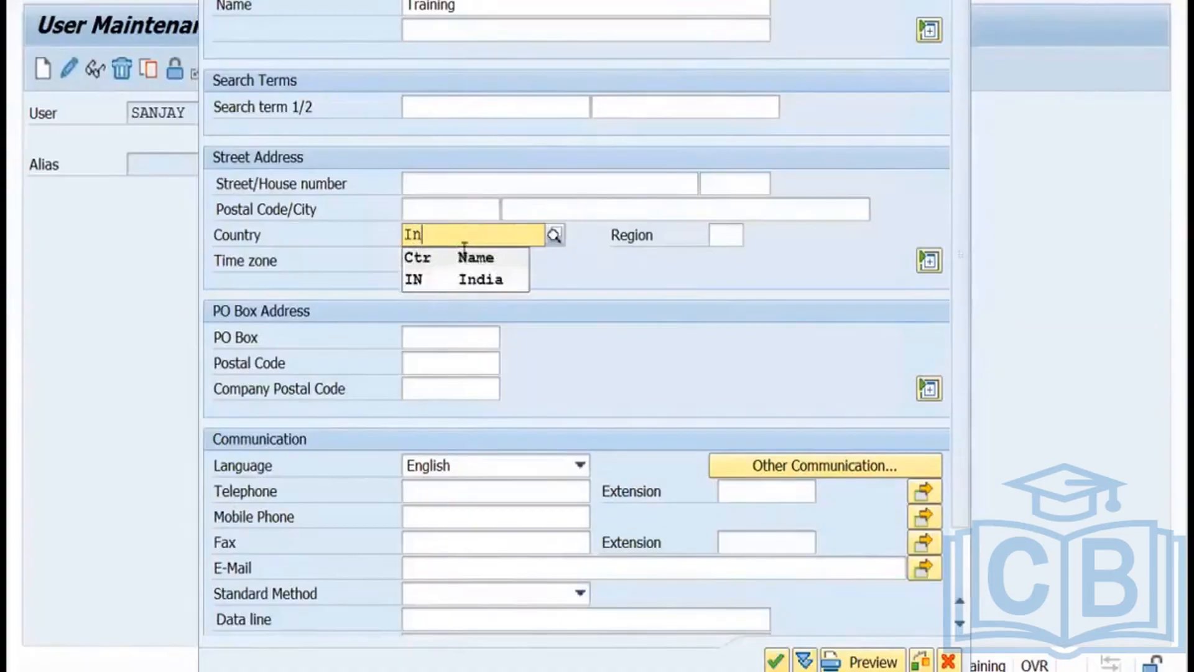
{"action": "left_click", "coordinate": [427, 281]}
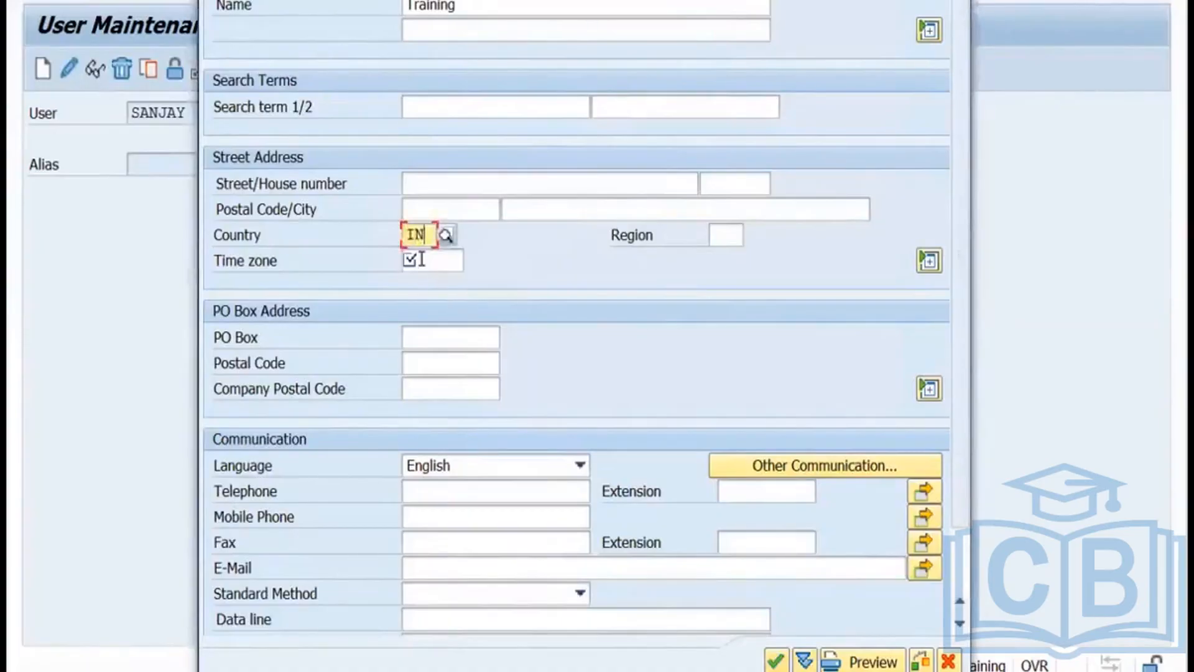
{"action": "left_click", "coordinate": [421, 261]}
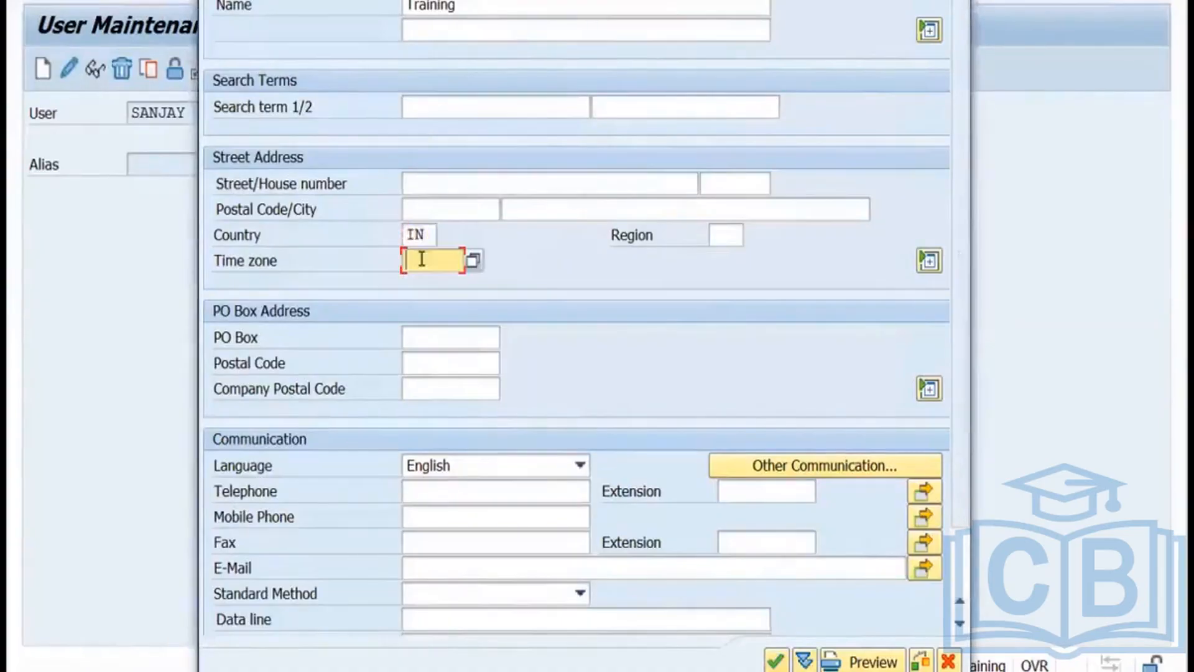
{"action": "left_click", "coordinate": [472, 262]}
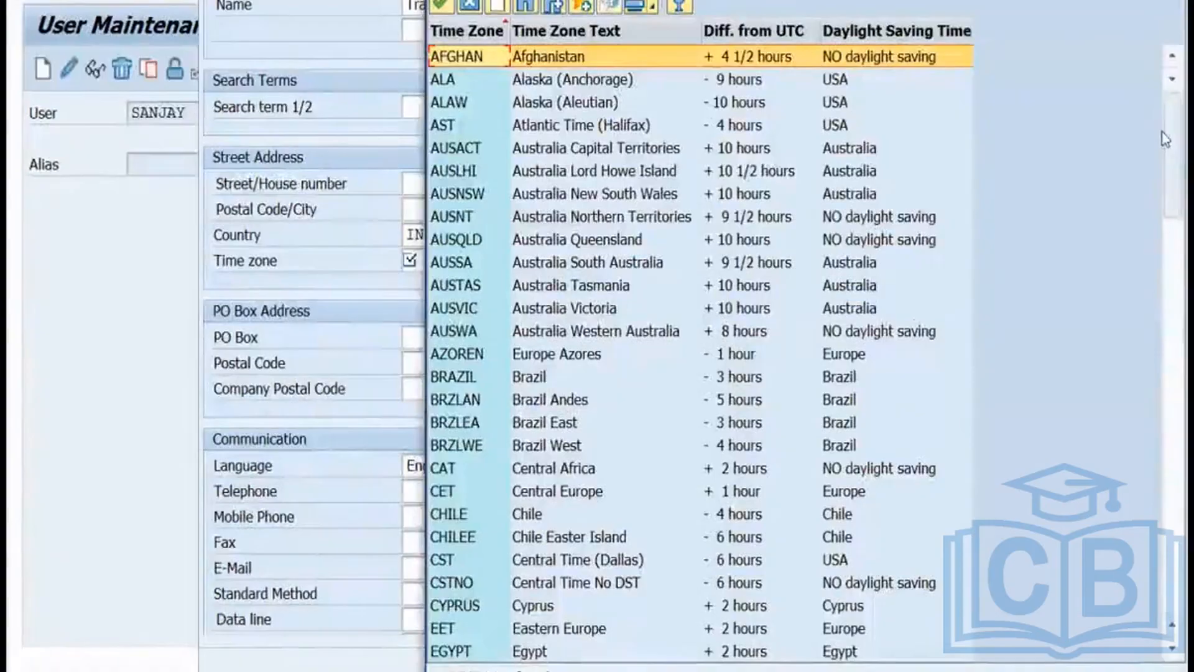
{"action": "left_click_drag", "start_coordinate": [1163, 138], "coordinate": [1165, 222]}
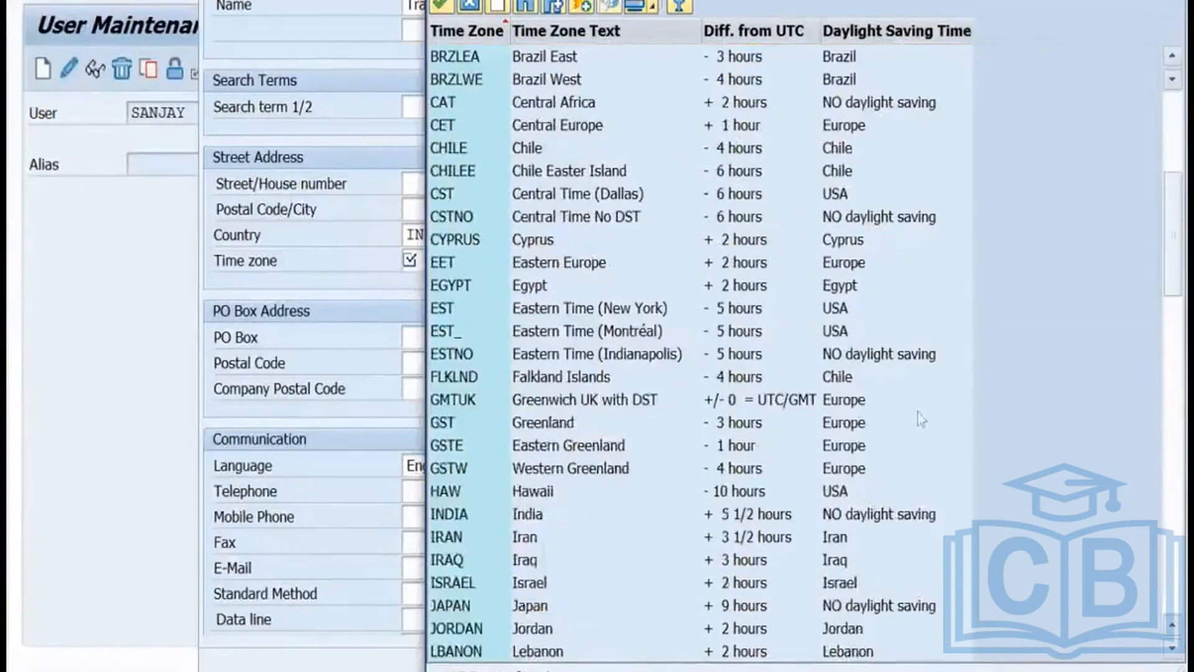
{"action": "double_click", "coordinate": [777, 515]}
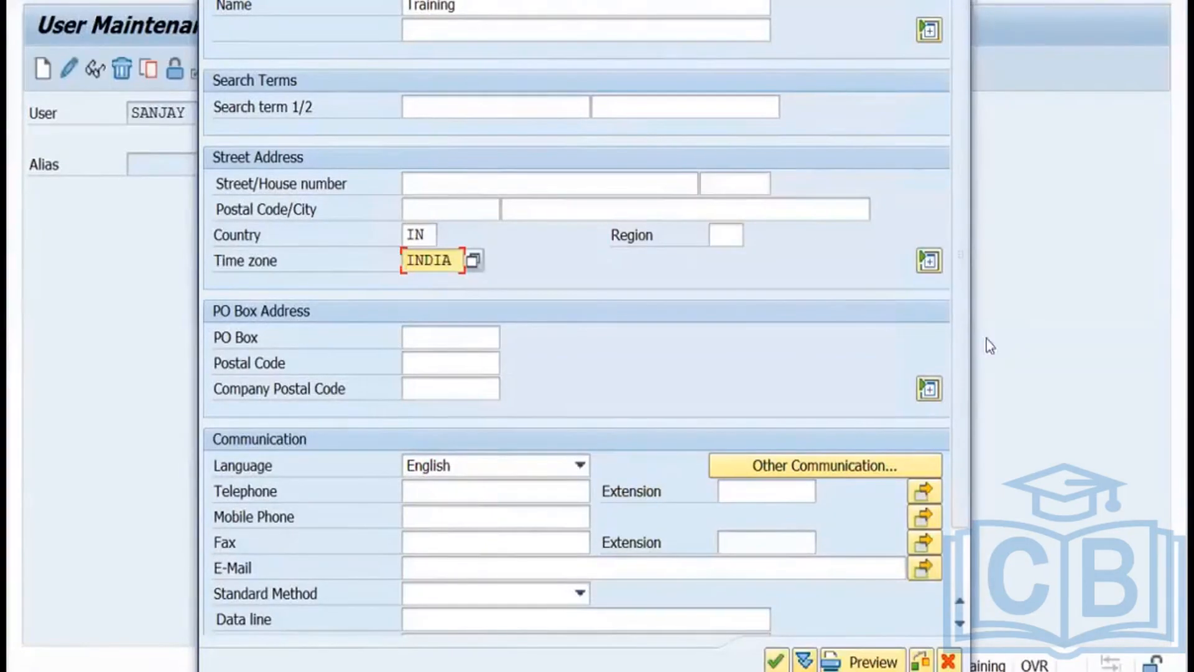
{"action": "left_click", "coordinate": [774, 661]}
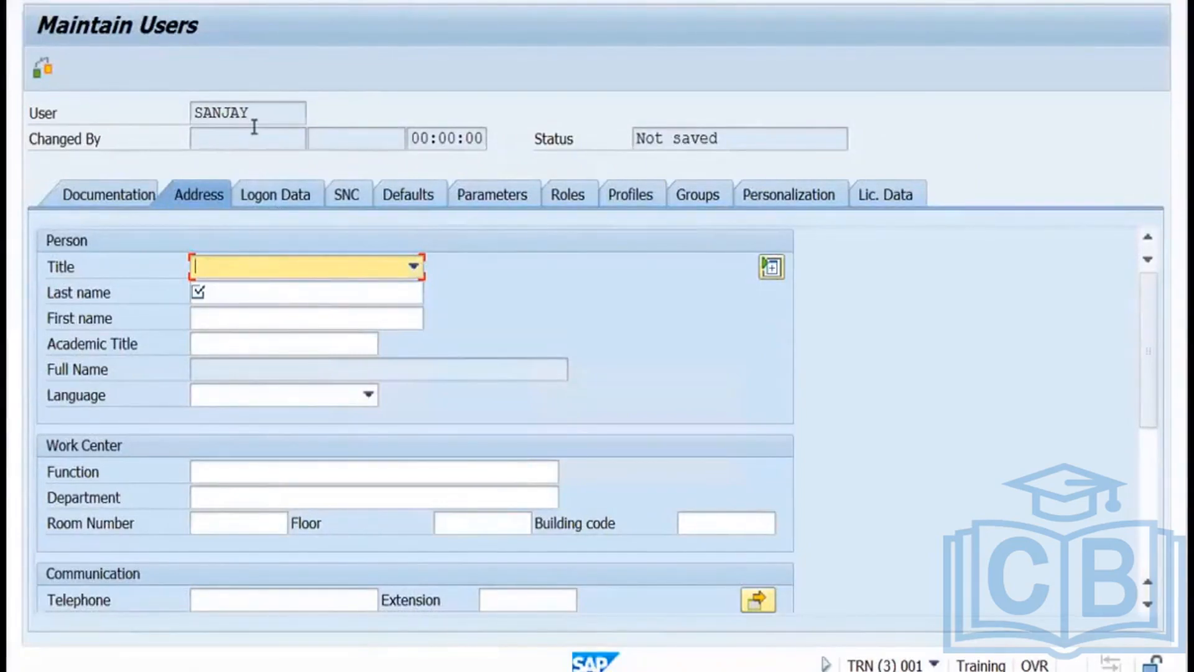
Enter the user's last name and set the user type to Service on Logon Data.
{"action": "left_click", "coordinate": [228, 293]}
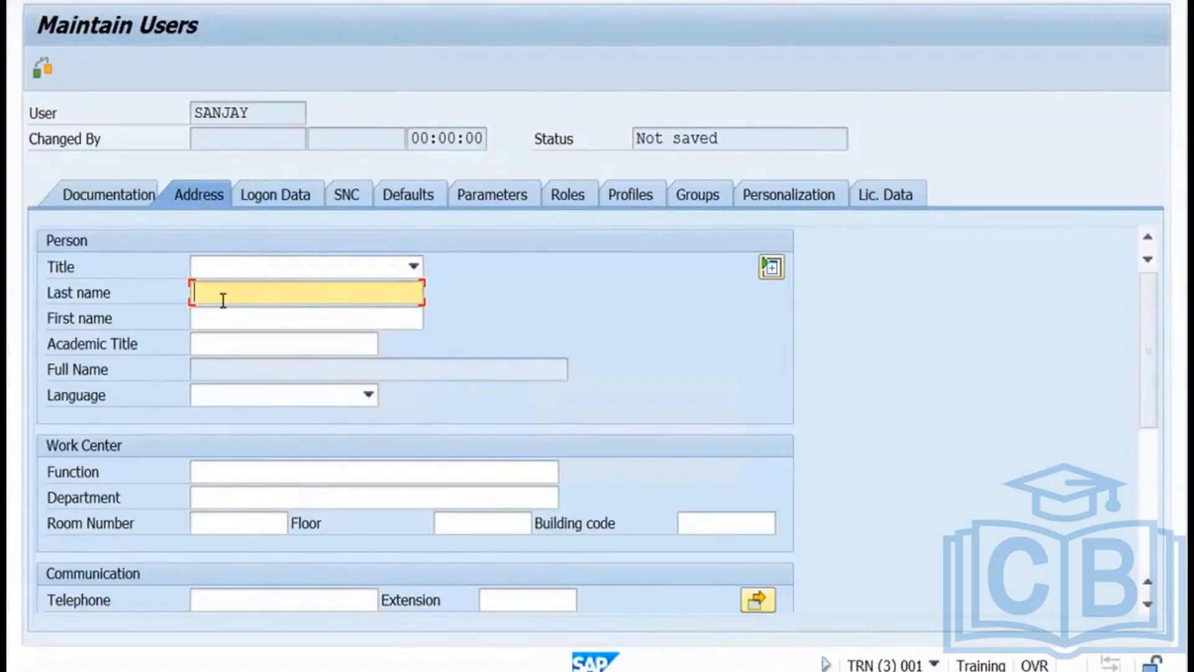
{"action": "type", "text": "ngh"}
{"action": "left_click", "coordinate": [270, 197]}
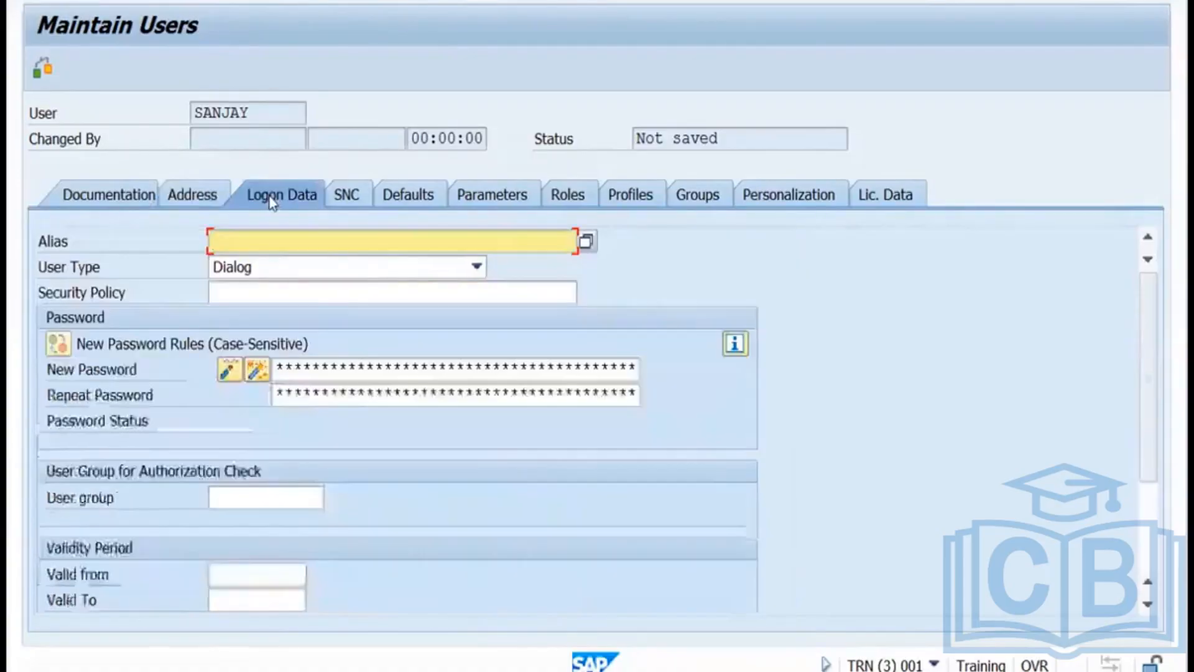
{"action": "left_click", "coordinate": [294, 266]}
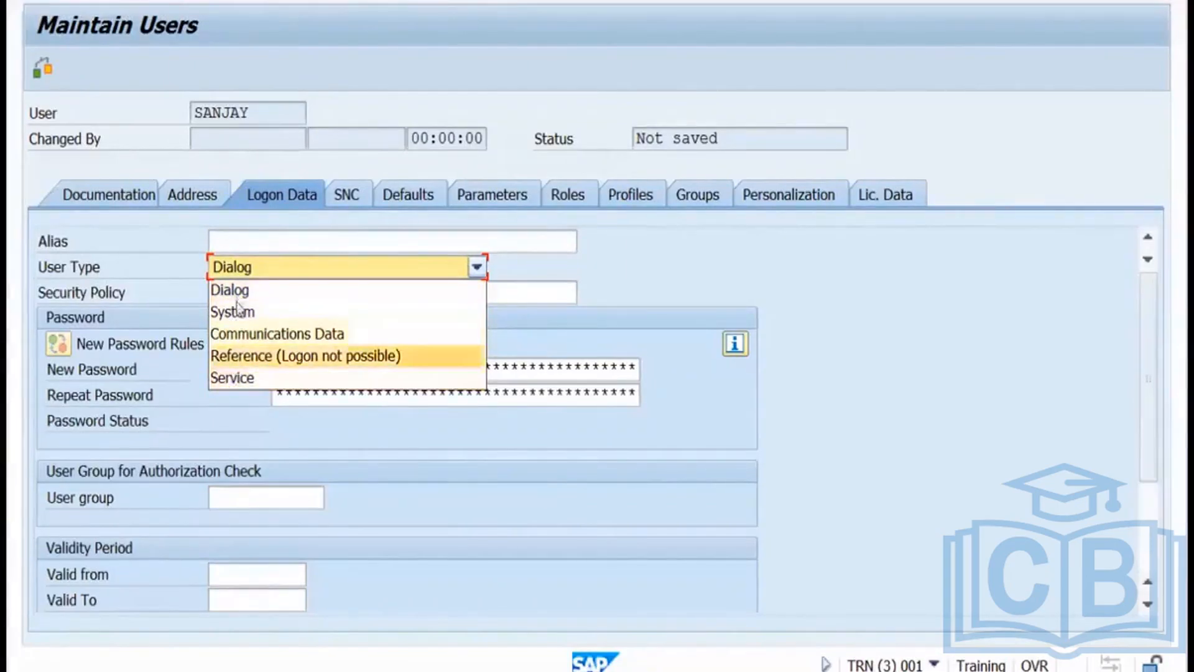
{"action": "left_click", "coordinate": [235, 379]}
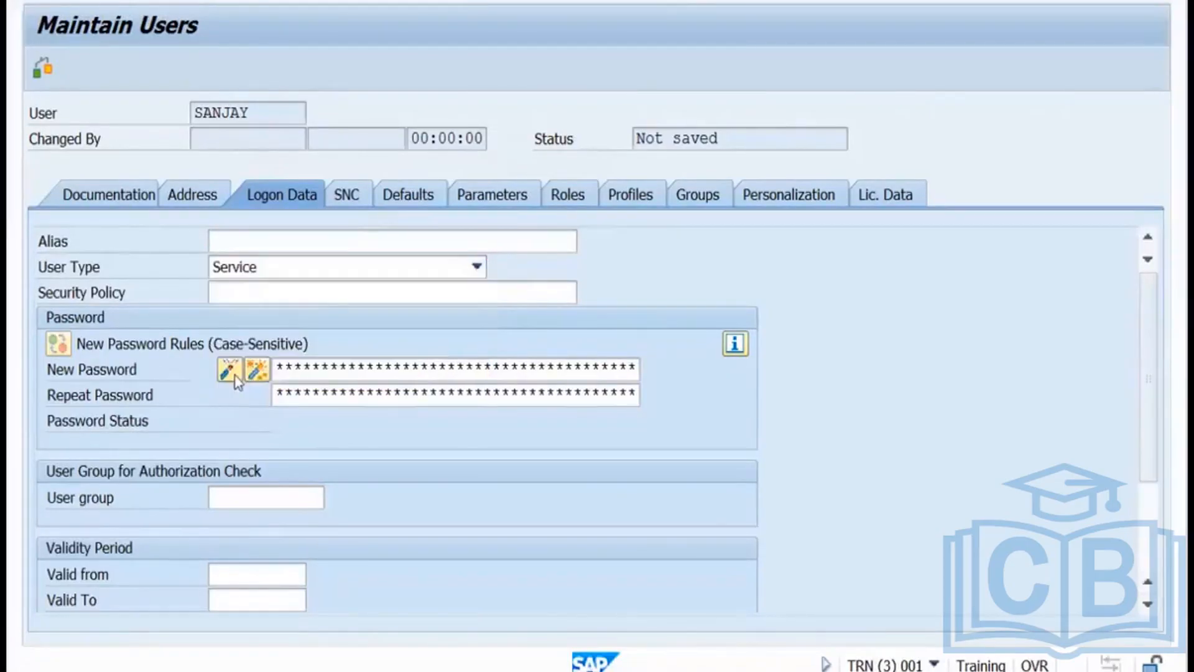
Enter the new password in both password fields and show the Roles tab.
{"action": "left_click", "coordinate": [281, 367]}
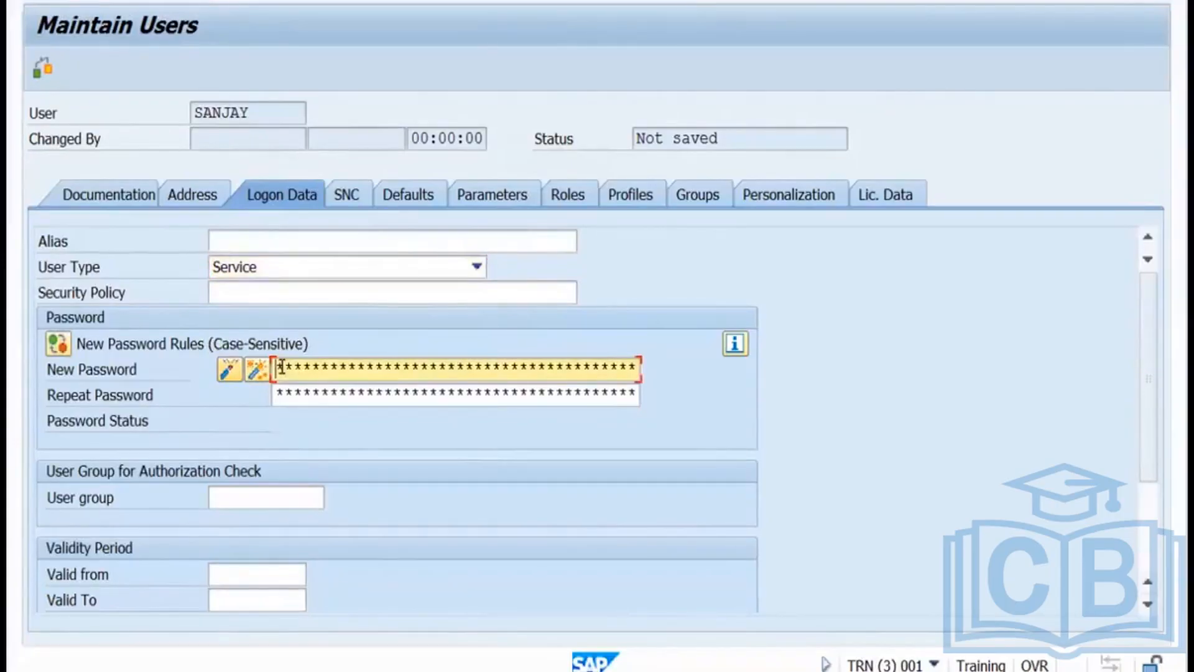
{"action": "type", "text": "*********"}
{"action": "left_click", "coordinate": [285, 393]}
{"action": "type", "text": "*********"}
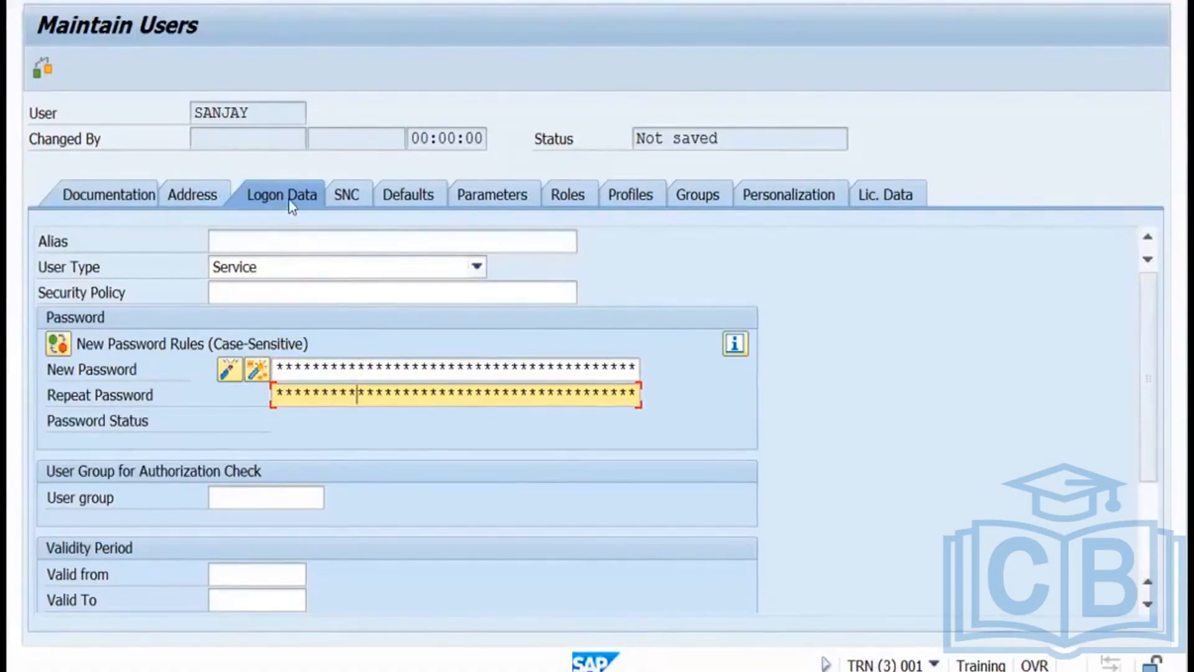
{"action": "left_click", "coordinate": [570, 200]}
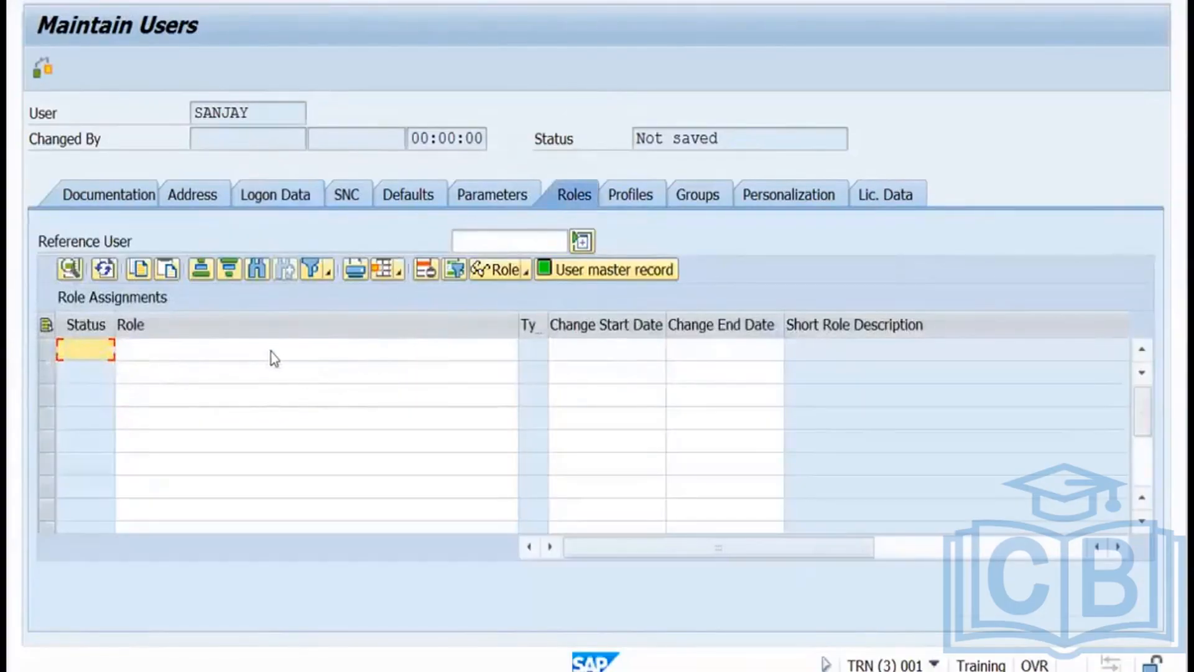
Find and assign the SAP_BC_BASIS_ADMIN role through the role search, then show the Profiles tab.
{"action": "left_click", "coordinate": [268, 351]}
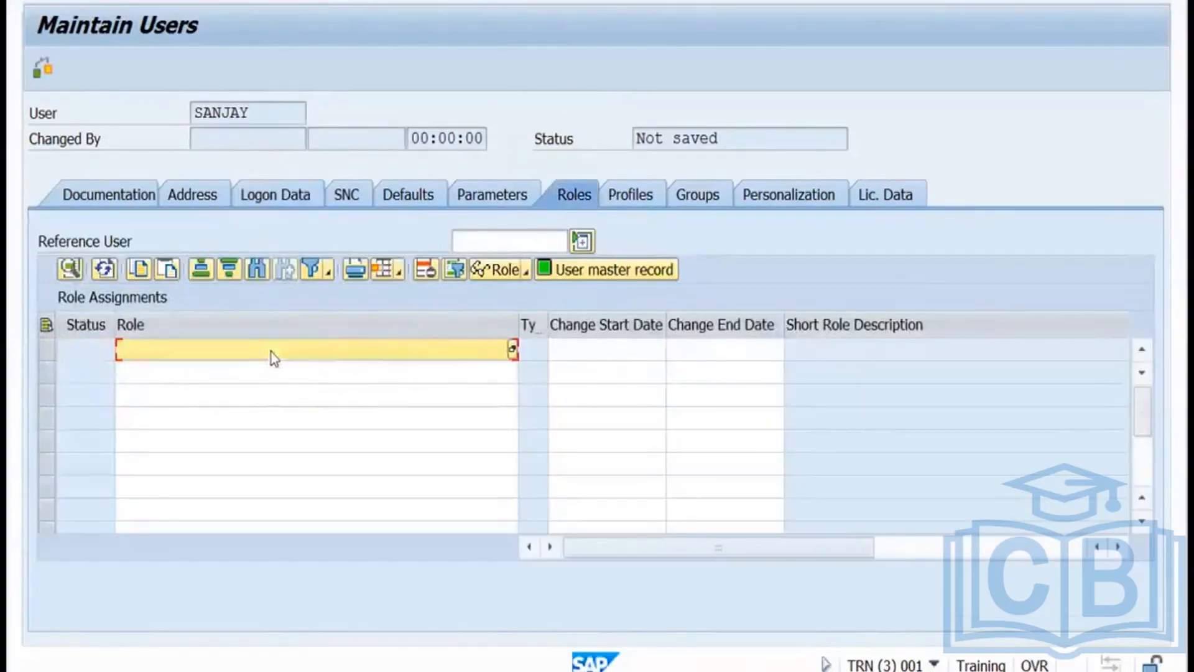
{"action": "left_click", "coordinate": [513, 350]}
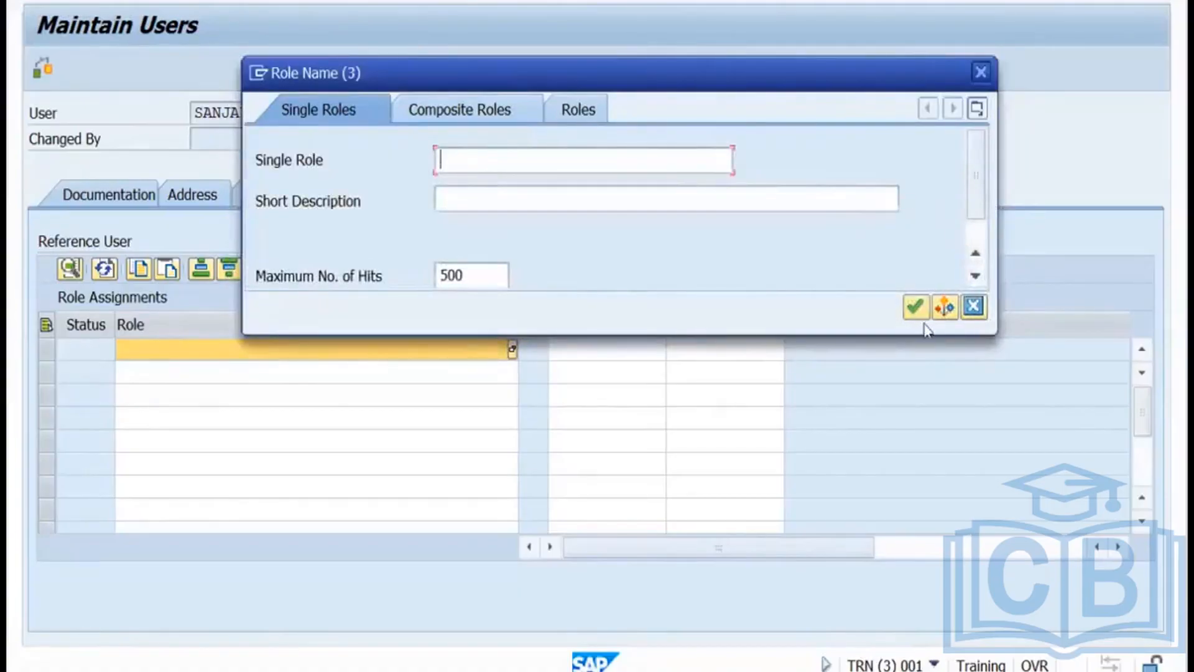
{"action": "left_click", "coordinate": [915, 306]}
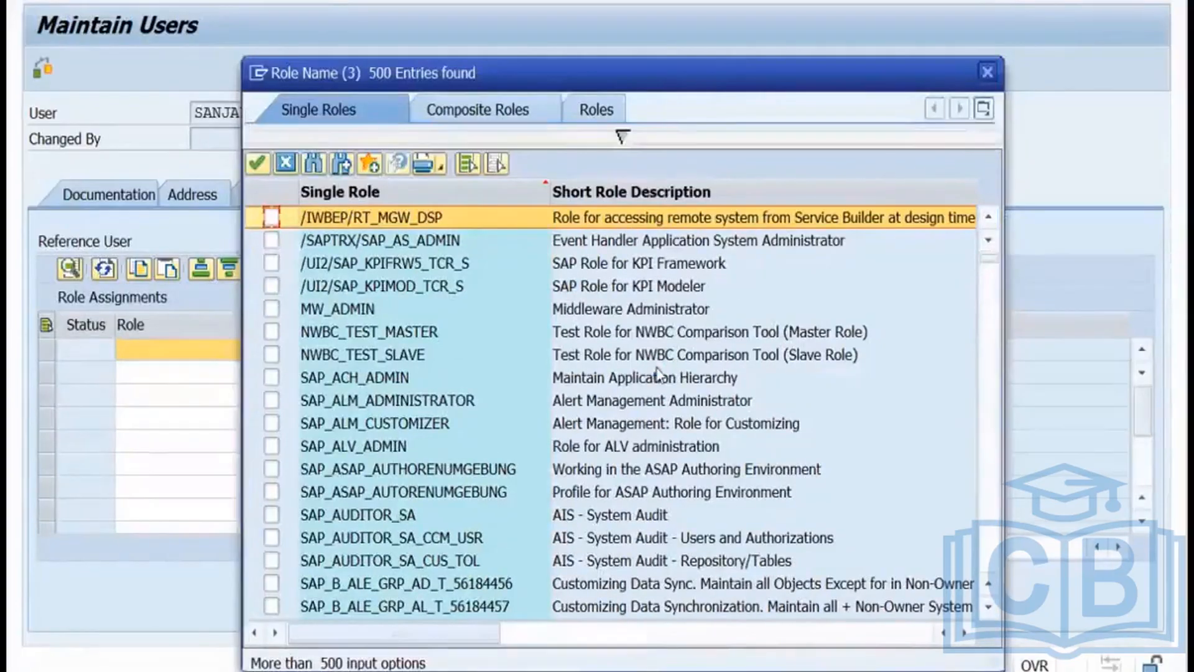
{"action": "key", "text": "Down"}
{"action": "key", "text": "Down"}
{"action": "key", "text": "Down"}
{"action": "key", "text": "Down"}
{"action": "key", "text": "Down"}
{"action": "key", "text": "Down"}
{"action": "key", "text": "Down"}
{"action": "key", "text": "Down"}
{"action": "key", "text": "Down"}
{"action": "key", "text": "Down"}
{"action": "key", "text": "Down"}
{"action": "key", "text": "Down"}
{"action": "key", "text": "Down"}
{"action": "key", "text": "Down"}
{"action": "key", "text": "Down"}
{"action": "key", "text": "Down"}
{"action": "key", "text": "Down"}
{"action": "key", "text": "Down"}
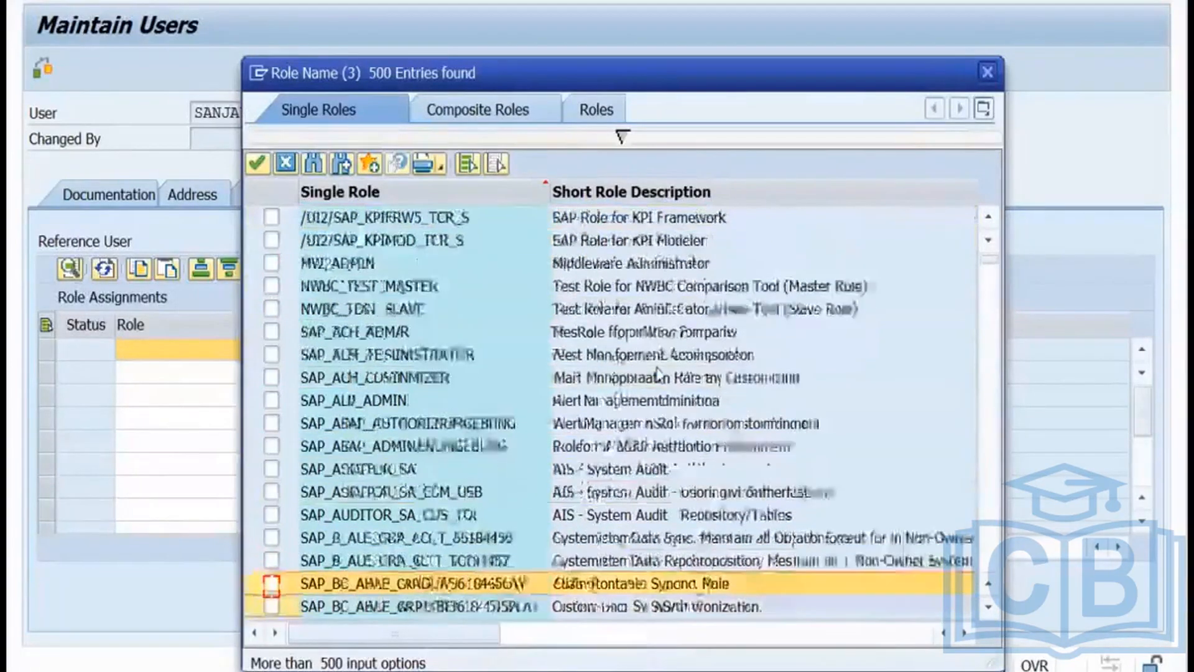
{"action": "key", "text": "Down"}
{"action": "key", "text": "Down"}
{"action": "key", "text": "Down"}
{"action": "key", "text": "Down"}
{"action": "key", "text": "Down"}
{"action": "key", "text": "Down"}
{"action": "key", "text": "Down"}
{"action": "key", "text": "Down"}
{"action": "key", "text": "Down"}
{"action": "key", "text": "Down"}
{"action": "key", "text": "Down"}
{"action": "key", "text": "Down"}
{"action": "key", "text": "Down"}
{"action": "key", "text": "Down"}
{"action": "key", "text": "Down"}
{"action": "key", "text": "Down"}
{"action": "key", "text": "Down"}
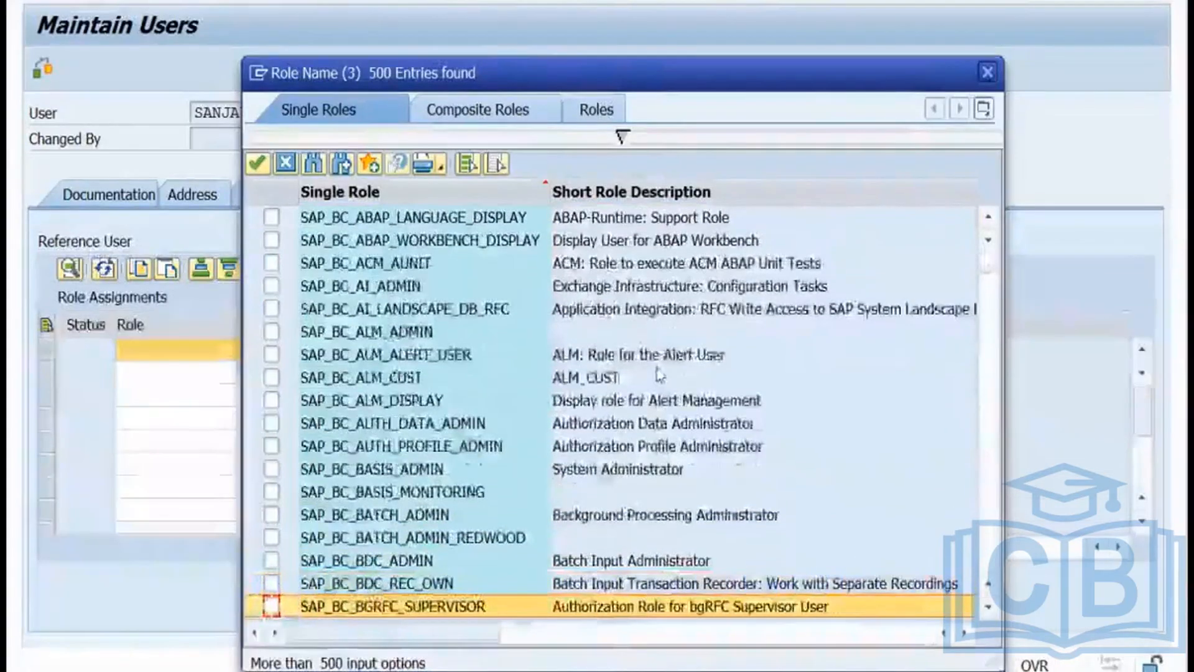
{"action": "key", "text": "Down"}
{"action": "key", "text": "Down"}
{"action": "key", "text": "Down"}
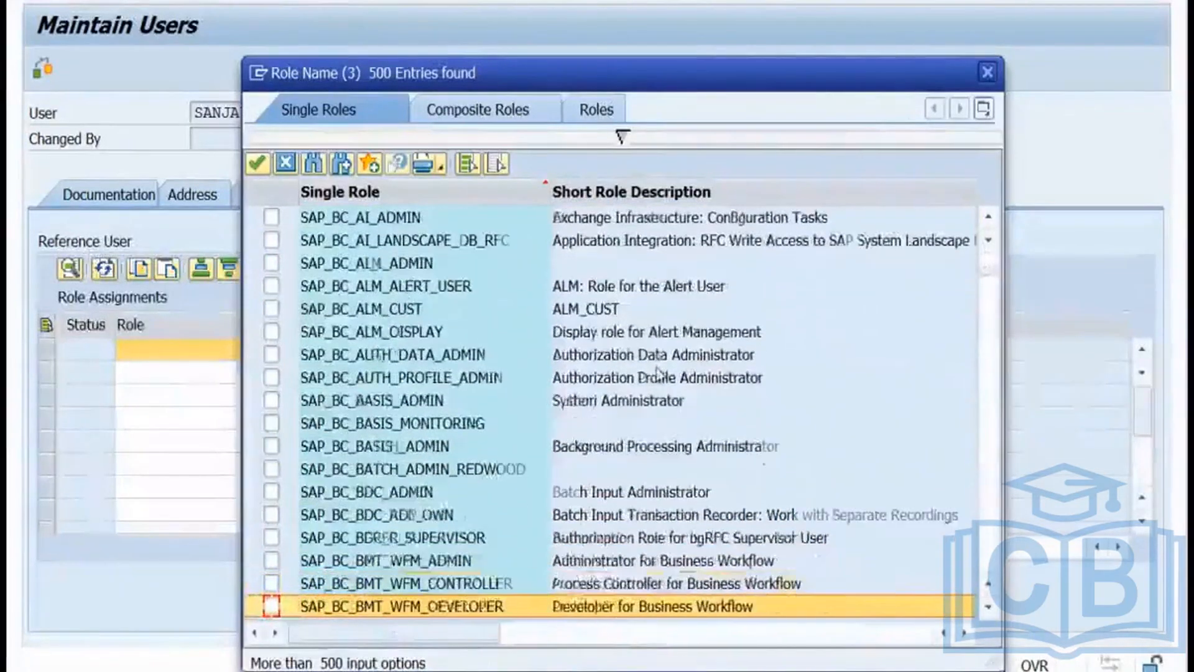
{"action": "left_click", "coordinate": [498, 404]}
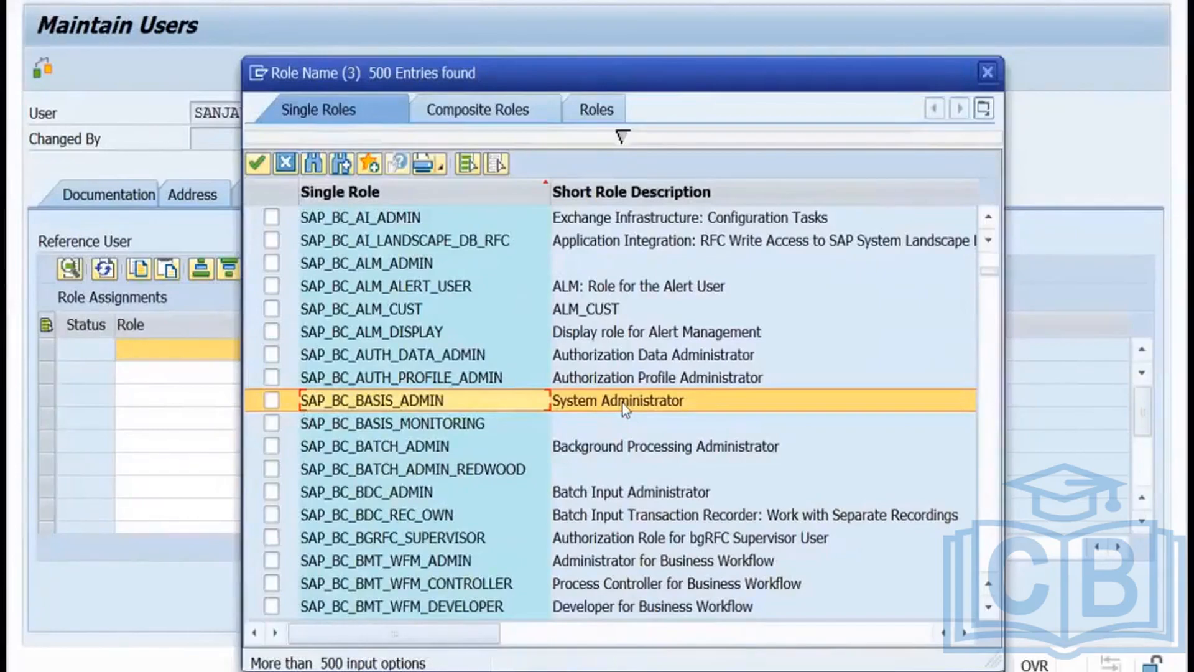
{"action": "left_click", "coordinate": [271, 401]}
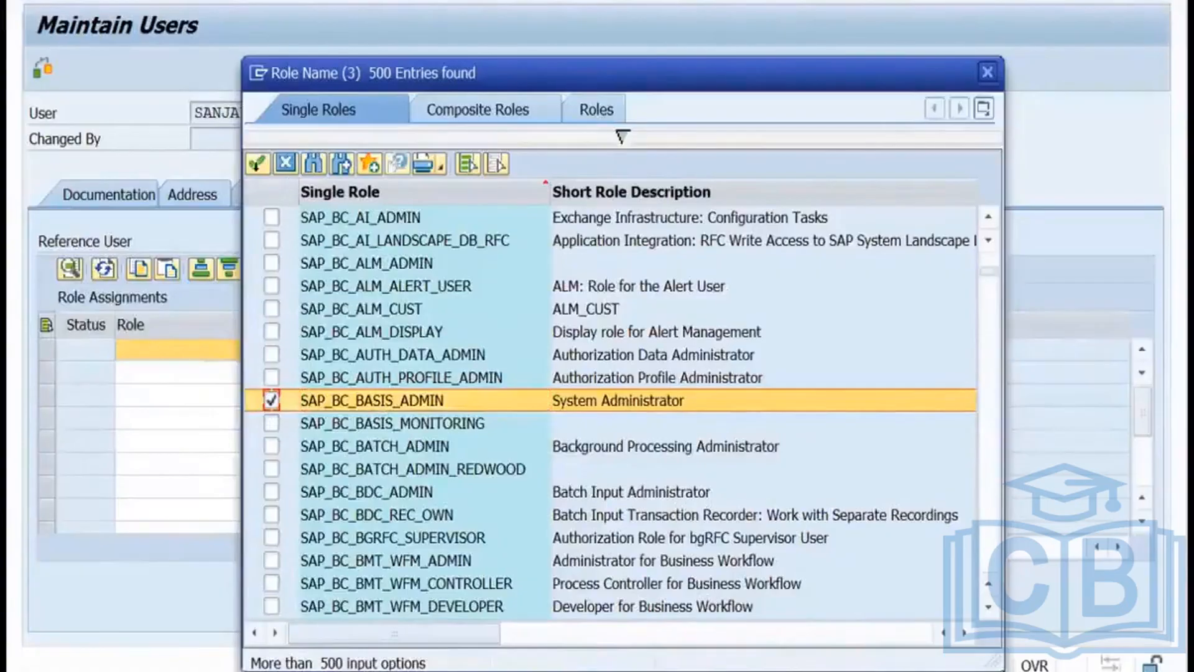
{"action": "left_click", "coordinate": [257, 164]}
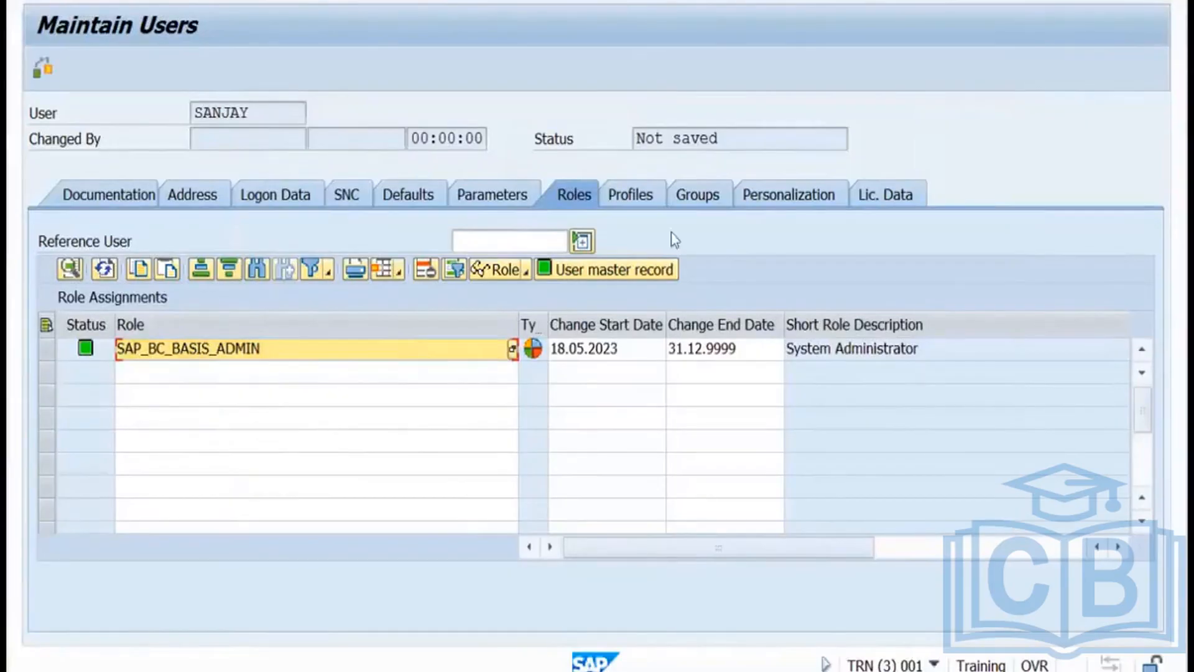
{"action": "left_click", "coordinate": [625, 201]}
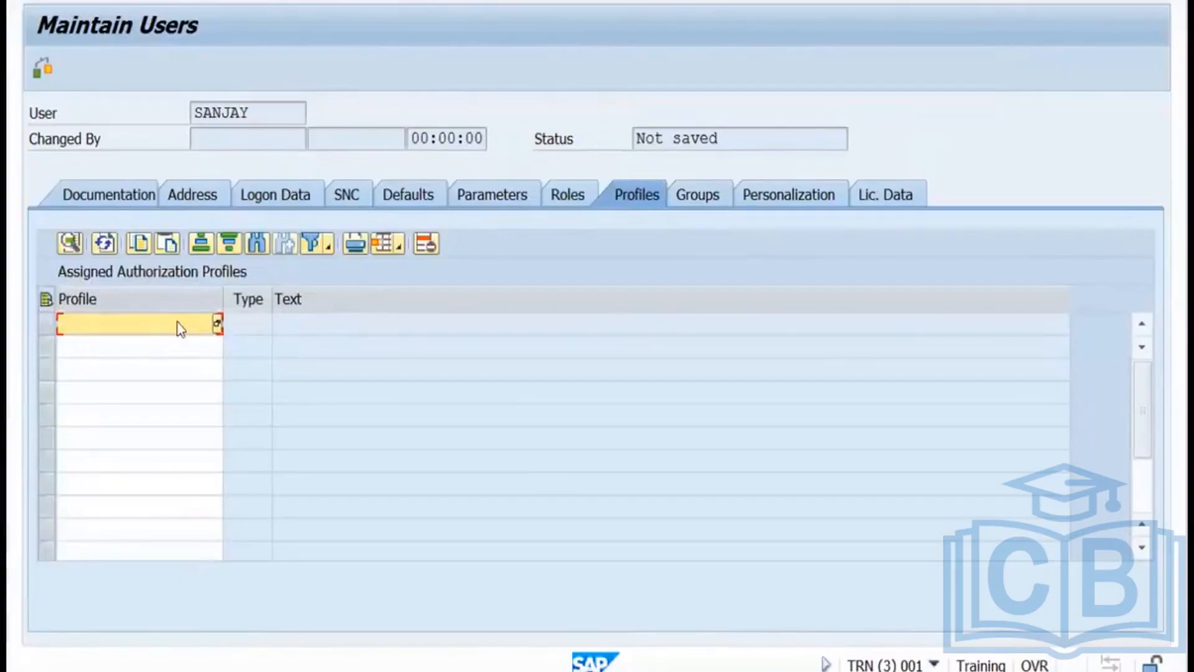
Enter profile SAP_ALL, review the Roles and Profiles tabs, and save the user.
{"action": "type", "text": "sap_all"}
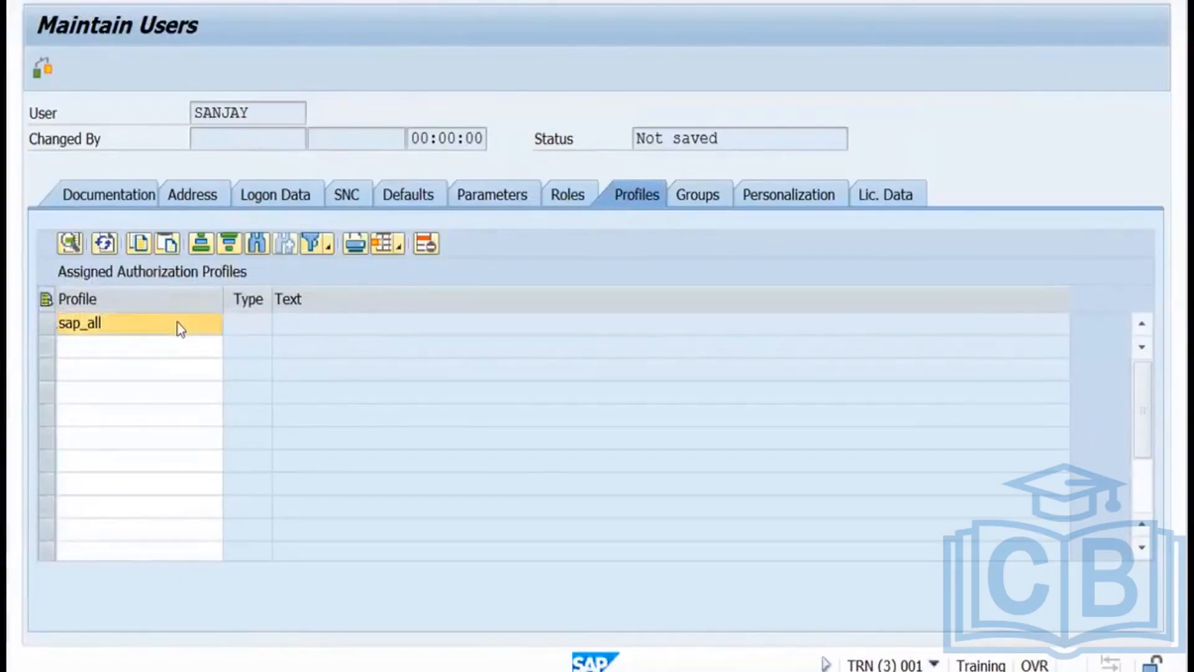
{"action": "key", "text": "Return"}
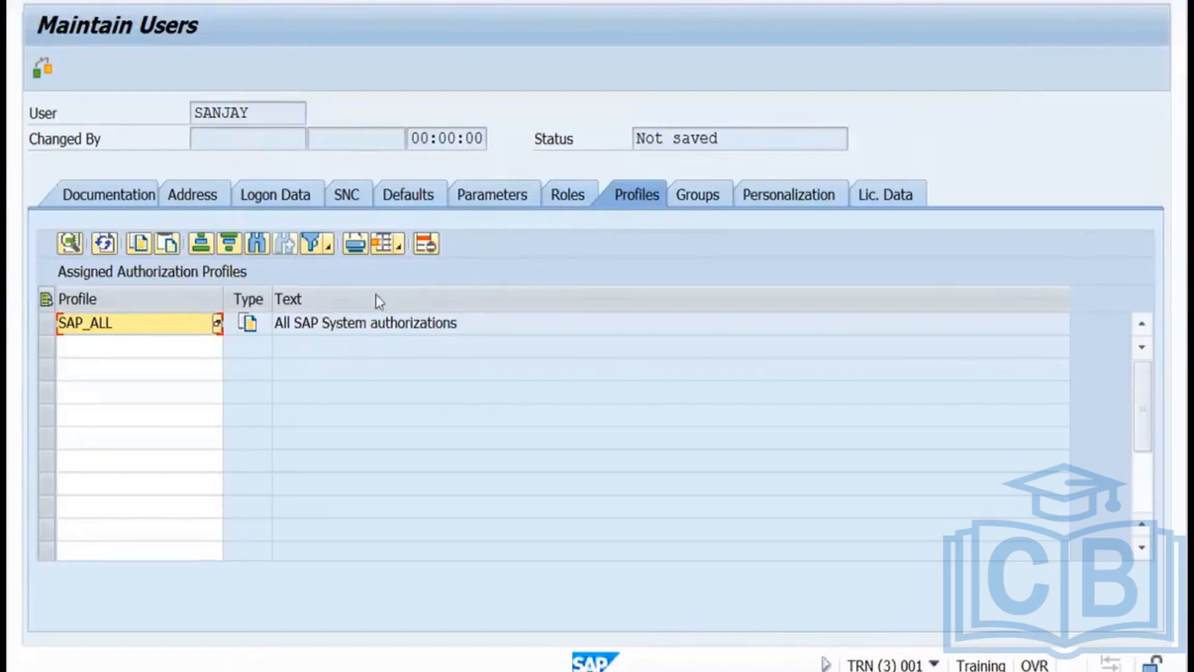
{"action": "left_click", "coordinate": [570, 199]}
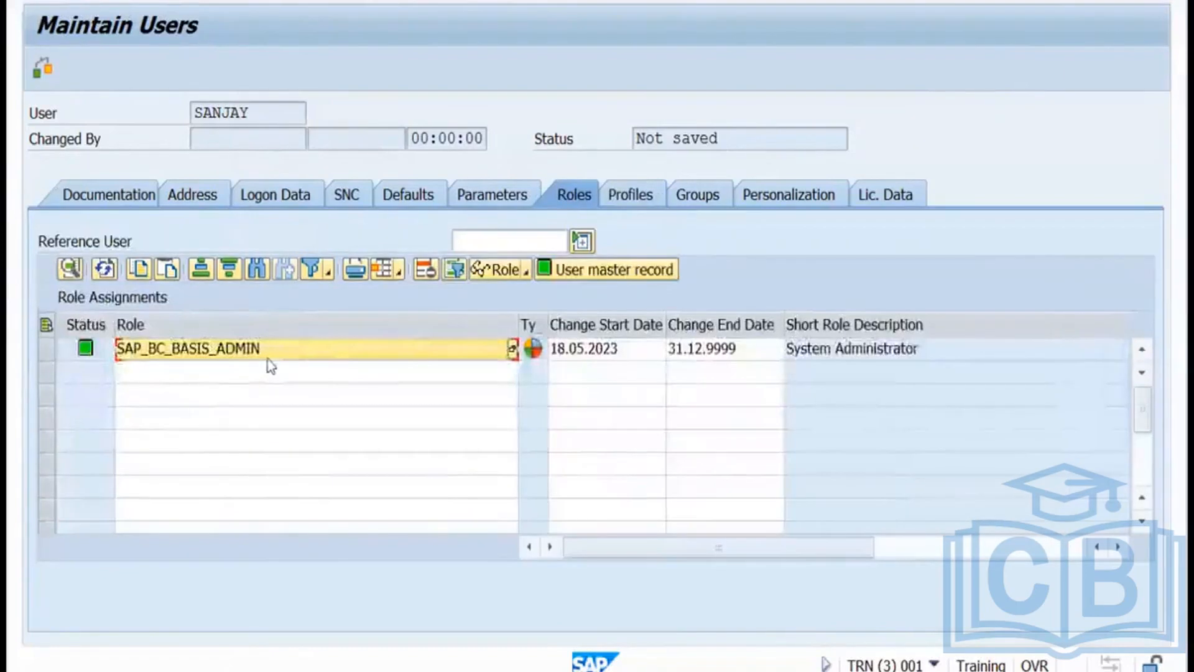
{"action": "left_click", "coordinate": [635, 197]}
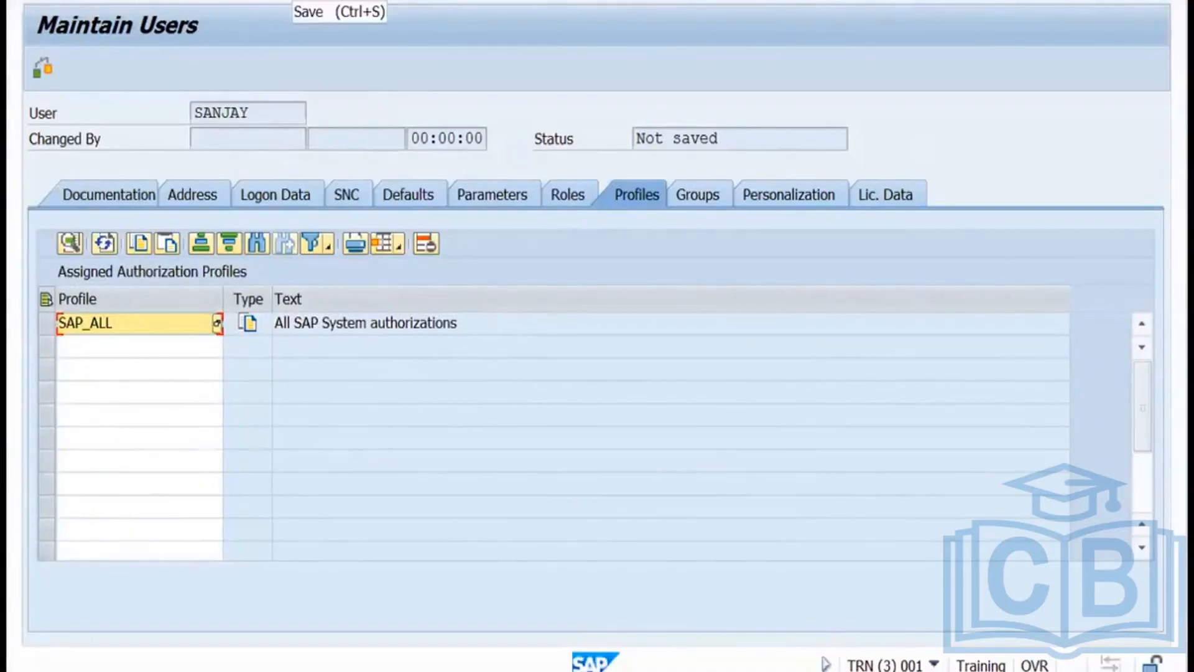
{"action": "left_click", "coordinate": [292, 1]}
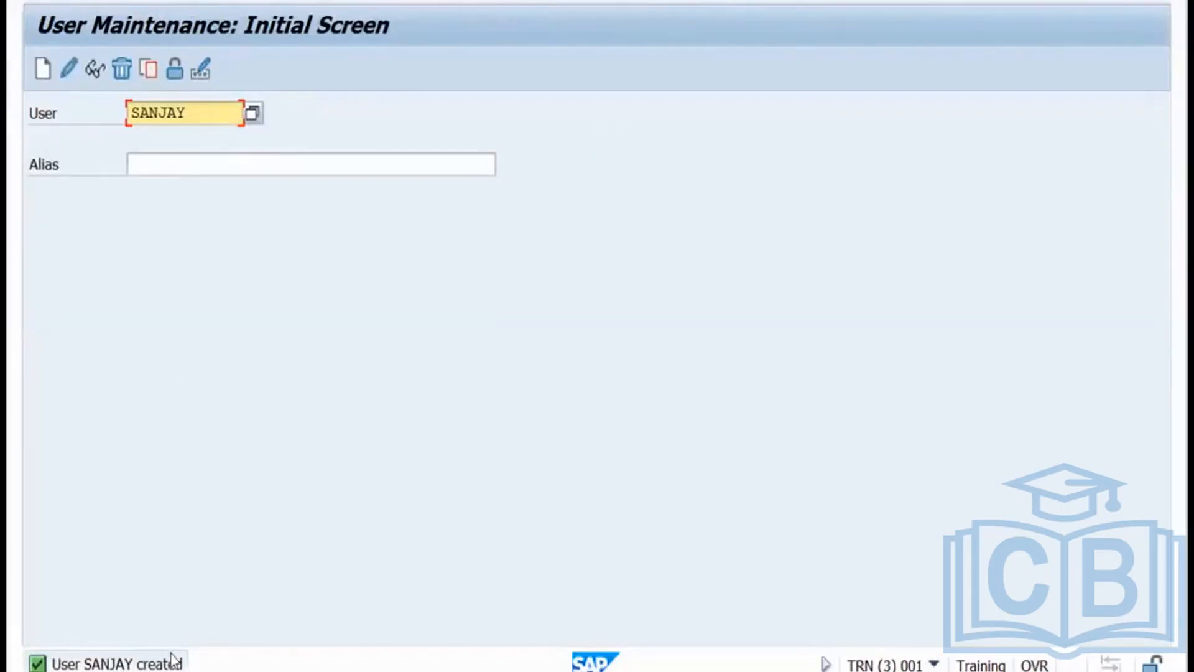
Reopen SANJAY in change mode and start a role search for the second Roles row.
{"action": "left_click", "coordinate": [186, 671]}
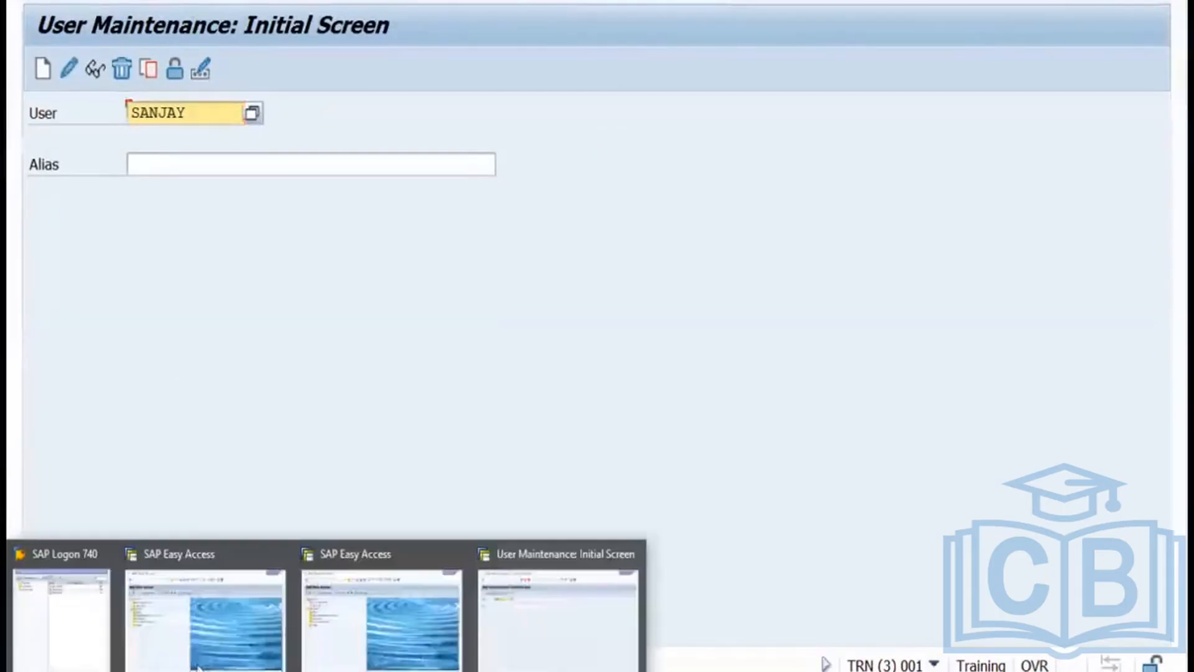
{"action": "left_click", "coordinate": [242, 401]}
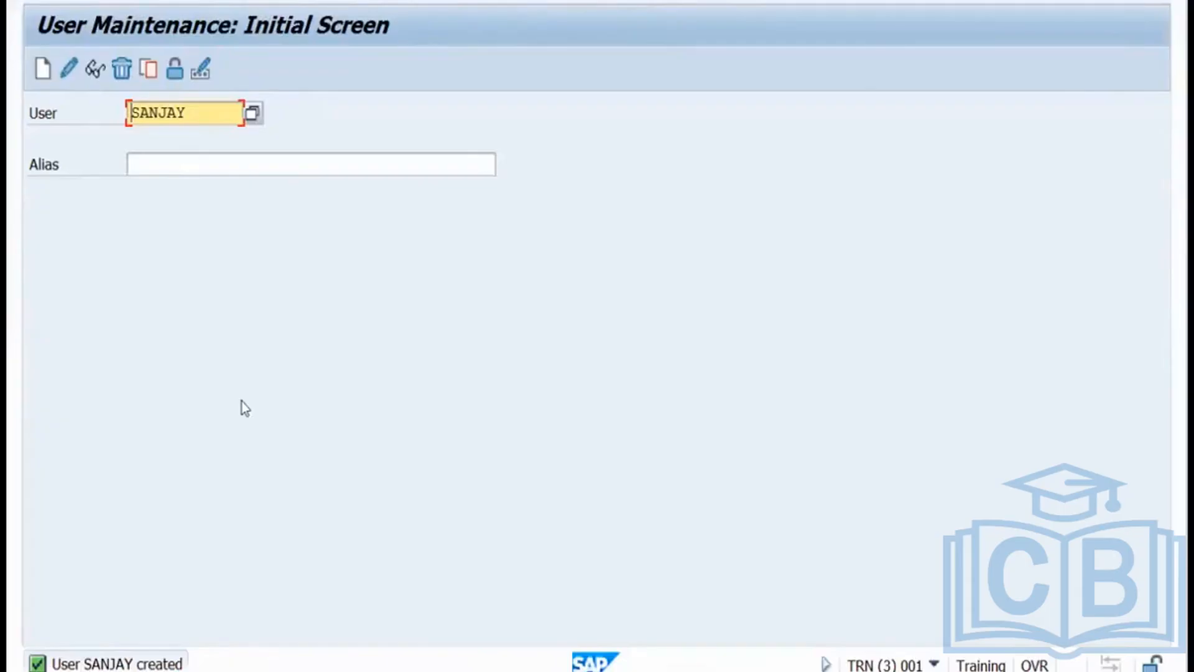
{"action": "left_click", "coordinate": [72, 72]}
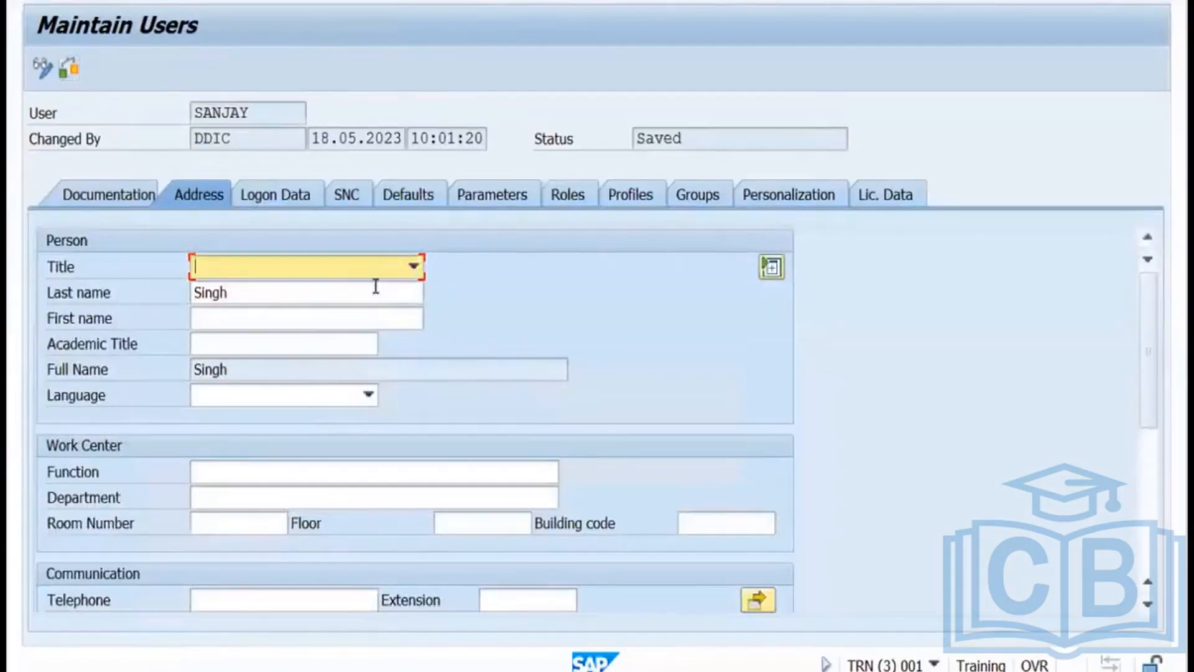
{"action": "left_click", "coordinate": [562, 200]}
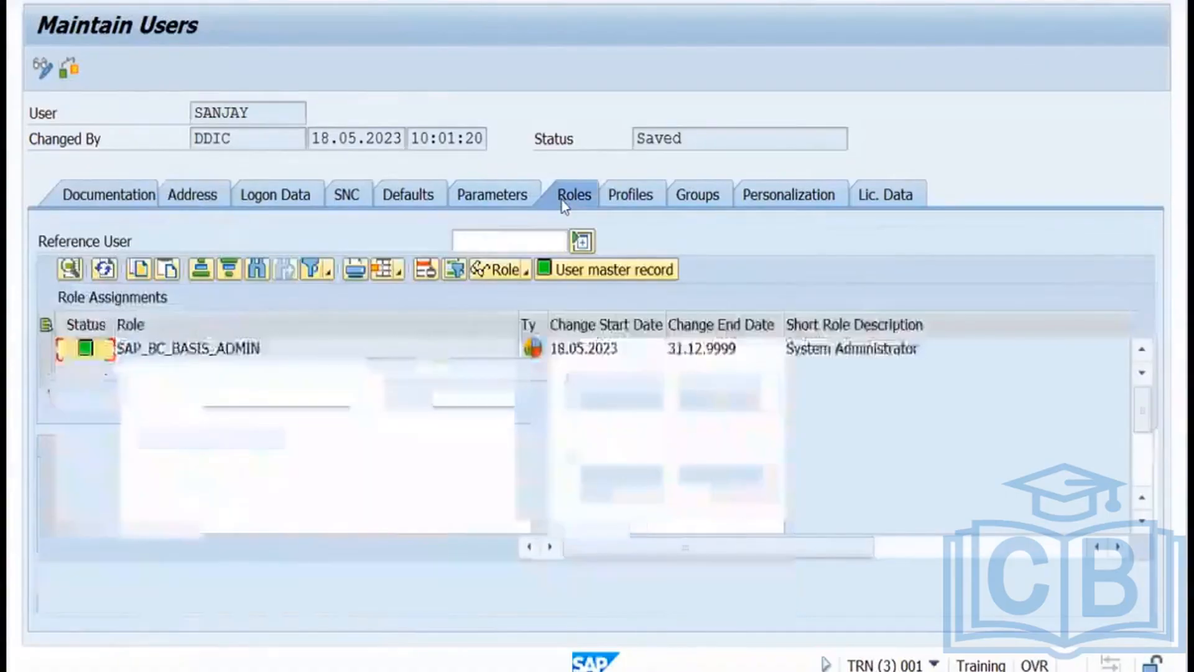
{"action": "left_click", "coordinate": [423, 378]}
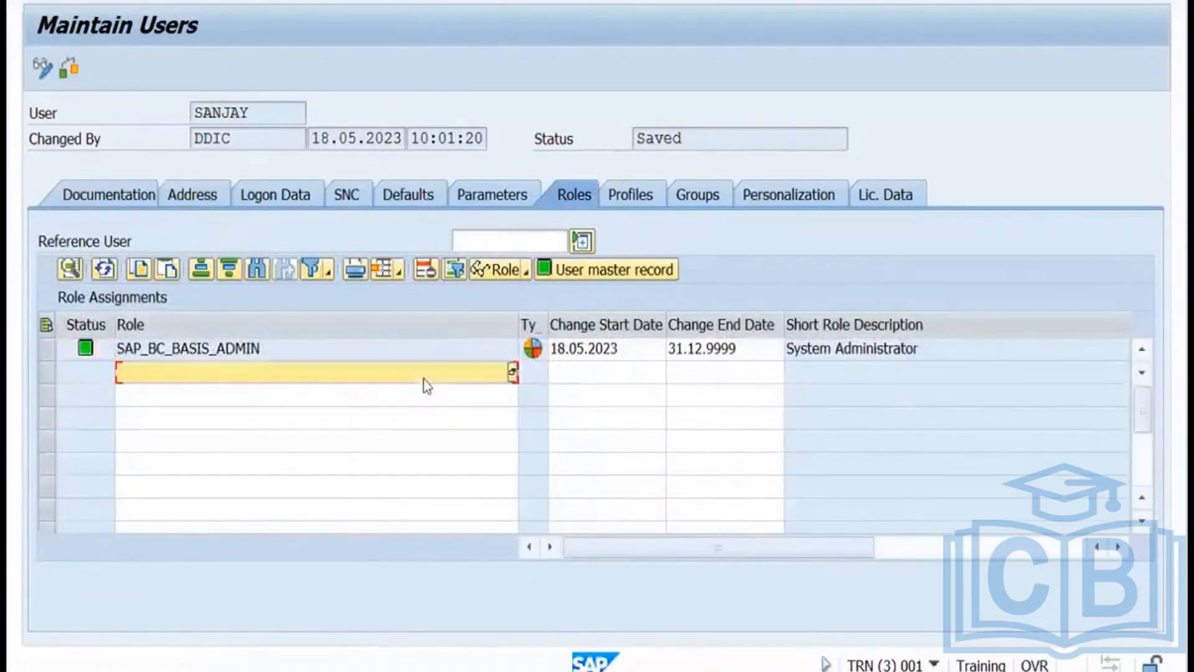
{"action": "left_click", "coordinate": [513, 372]}
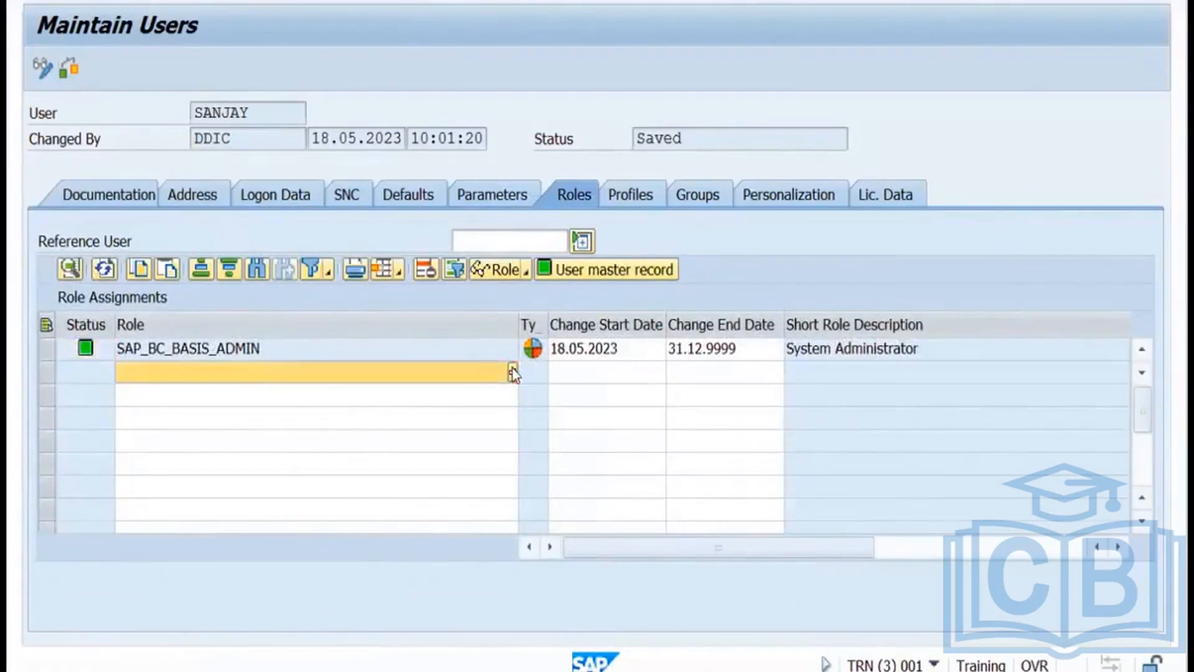
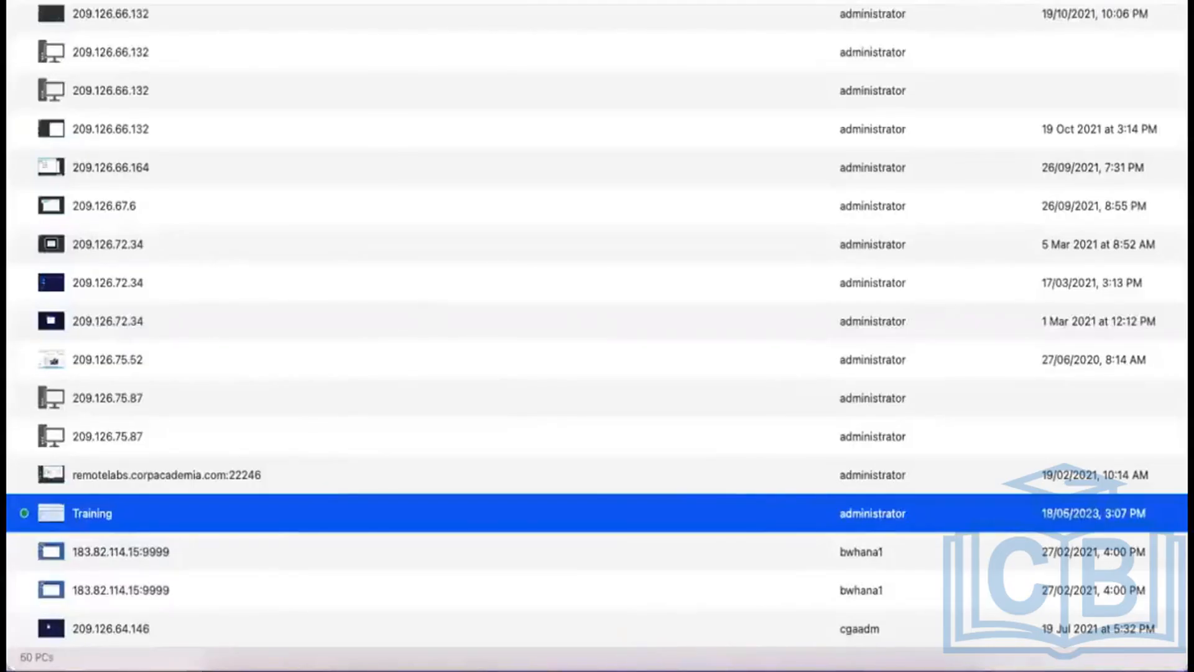
Cancel the role search and show the user's Profiles tab listing SAP_ALL.
{"action": "left_click", "coordinate": [684, 642]}
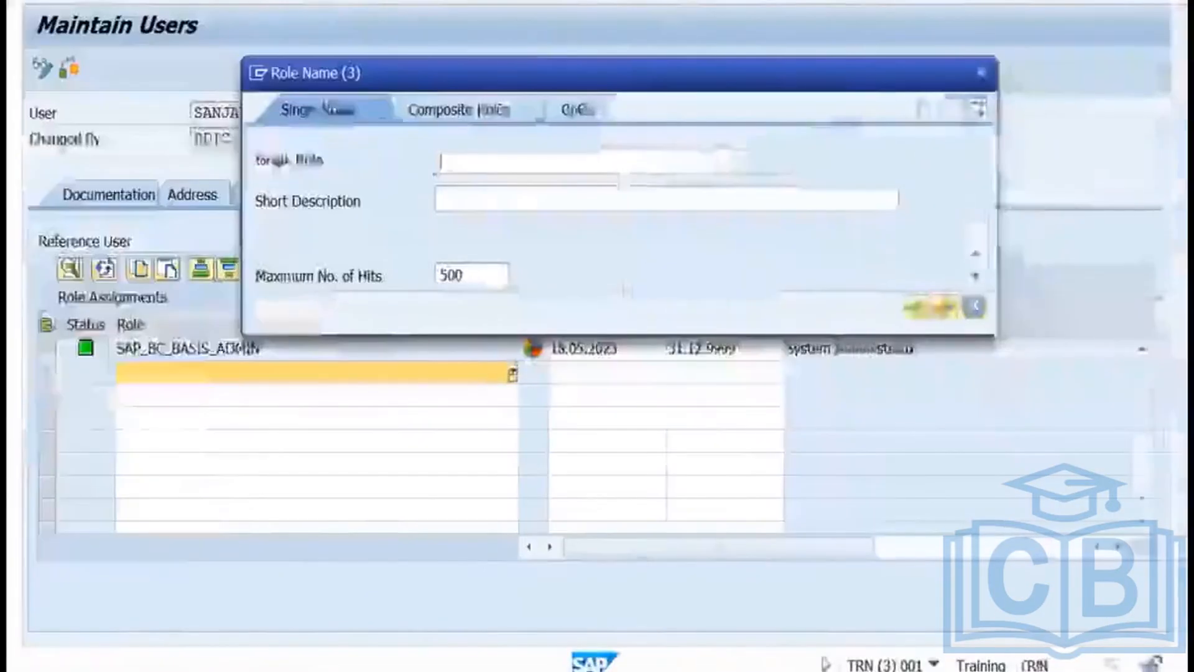
{"action": "left_click", "coordinate": [981, 72]}
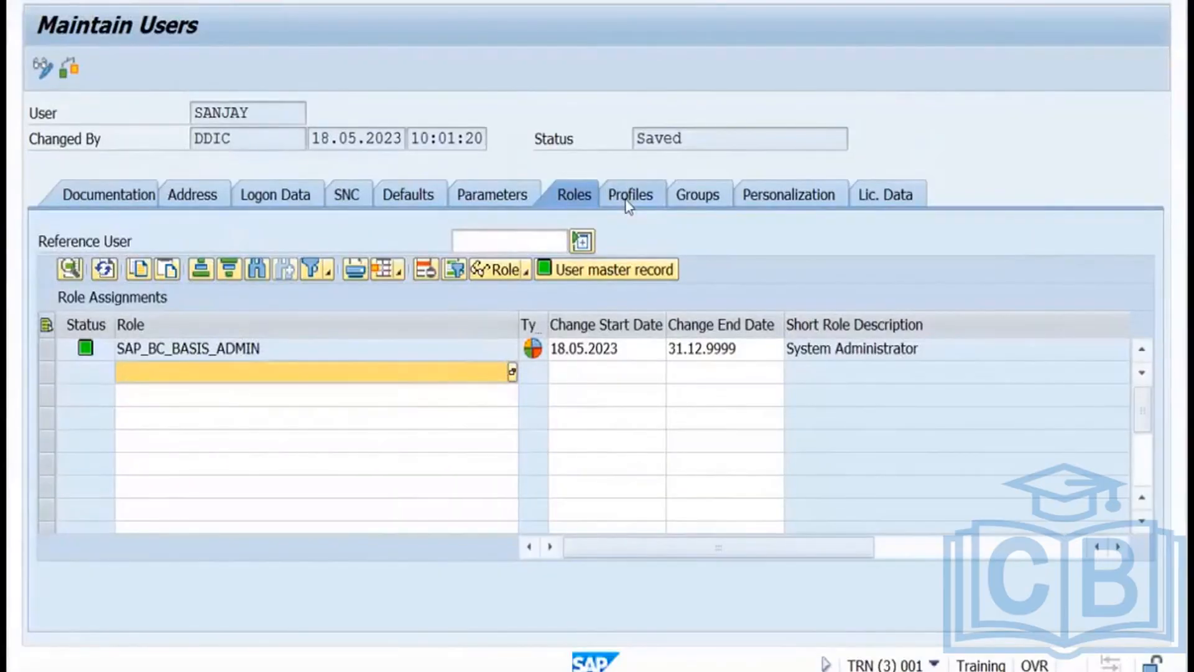
{"action": "left_click", "coordinate": [627, 202]}
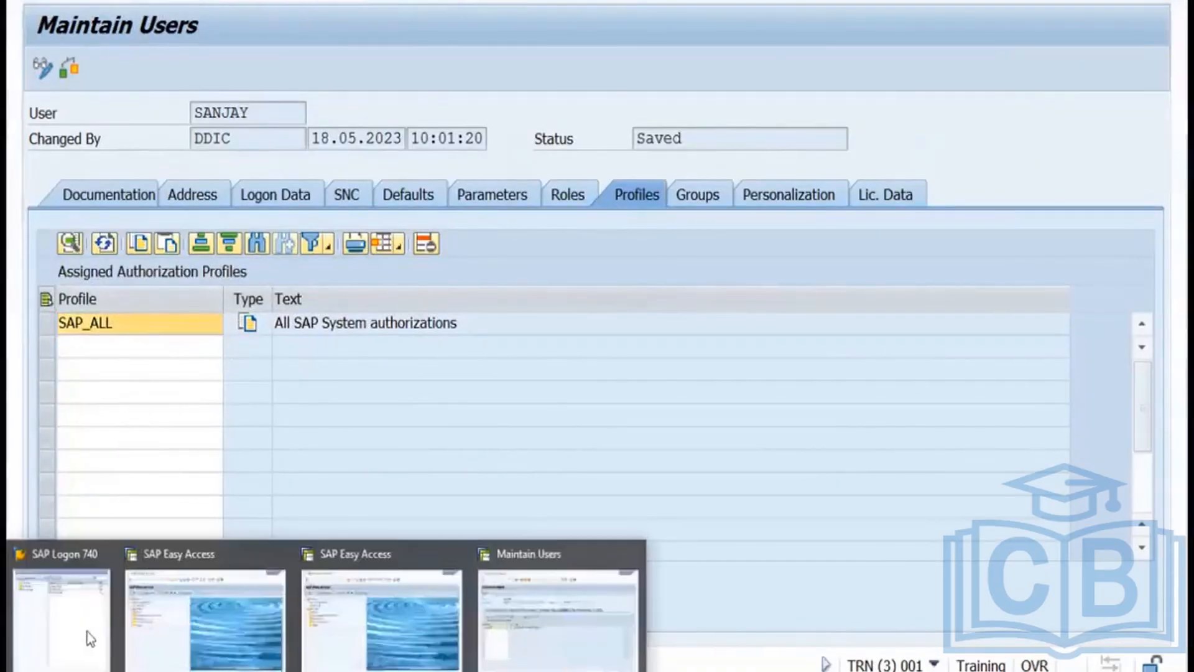
Open a TRN logon session and submit the new user's name and password.
{"action": "left_click", "coordinate": [87, 634]}
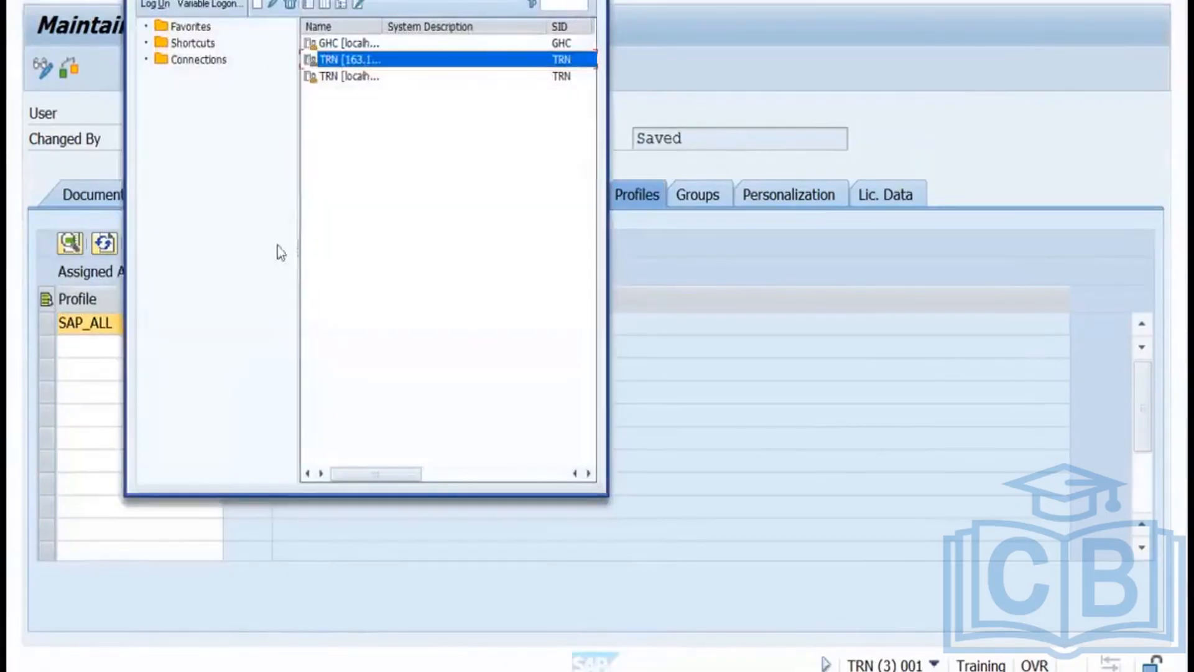
{"action": "double_click", "coordinate": [359, 60]}
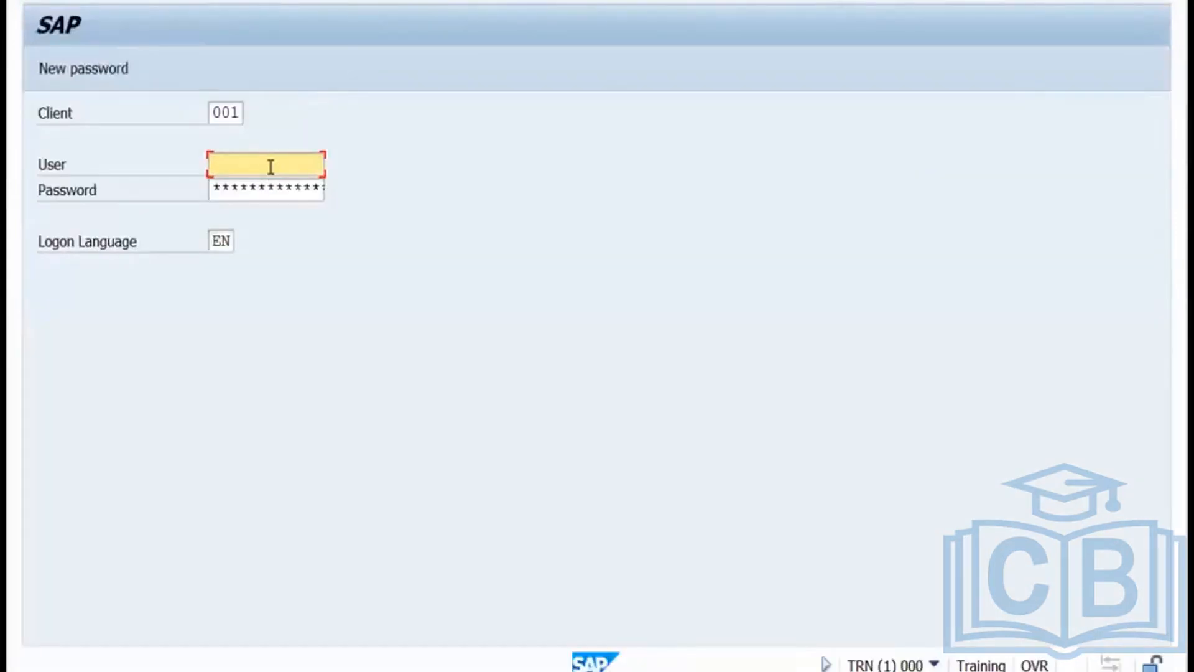
{"action": "type", "text": "sanjay"}
{"action": "key", "text": "Tab"}
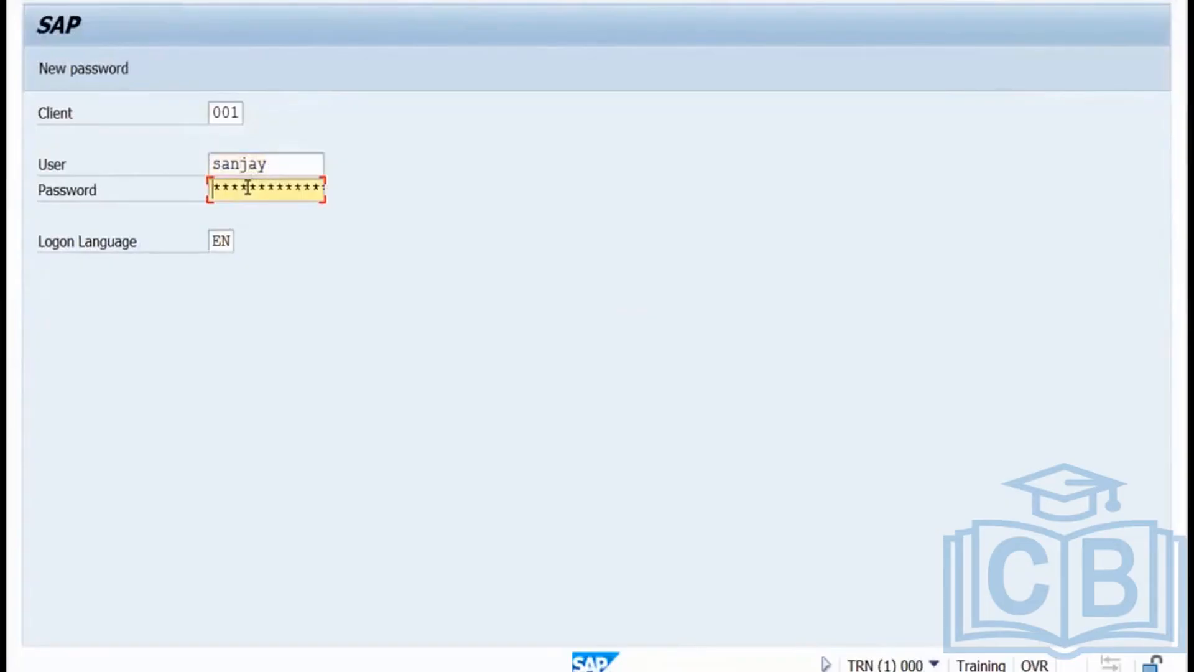
{"action": "type", "text": "********"}
{"action": "key", "text": "Return"}
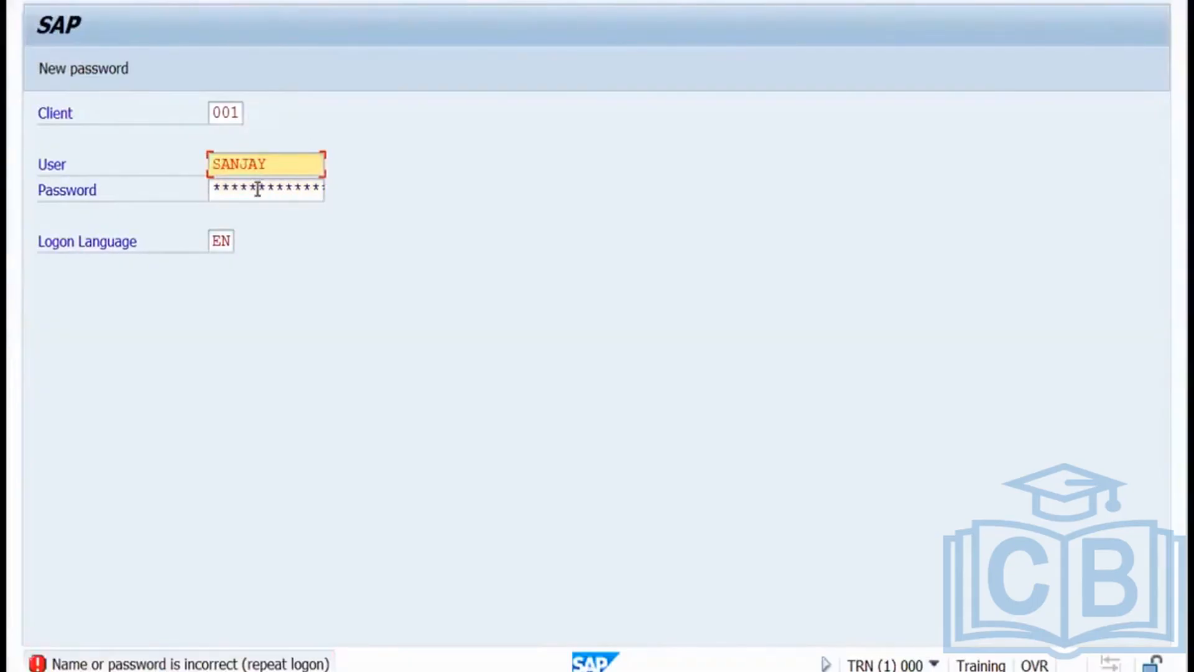
Retype the password after the error, then dismiss the copyright and failed-attempts notices.
{"action": "left_click", "coordinate": [258, 189]}
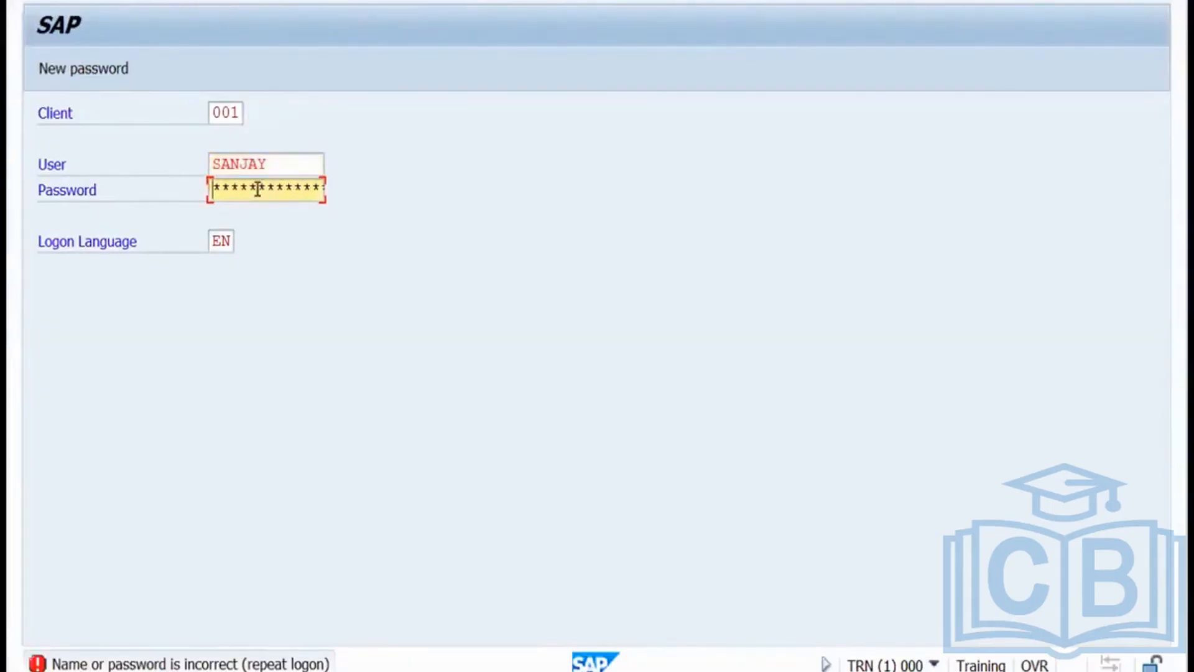
{"action": "type", "text": "**********"}
{"action": "key", "text": "Return"}
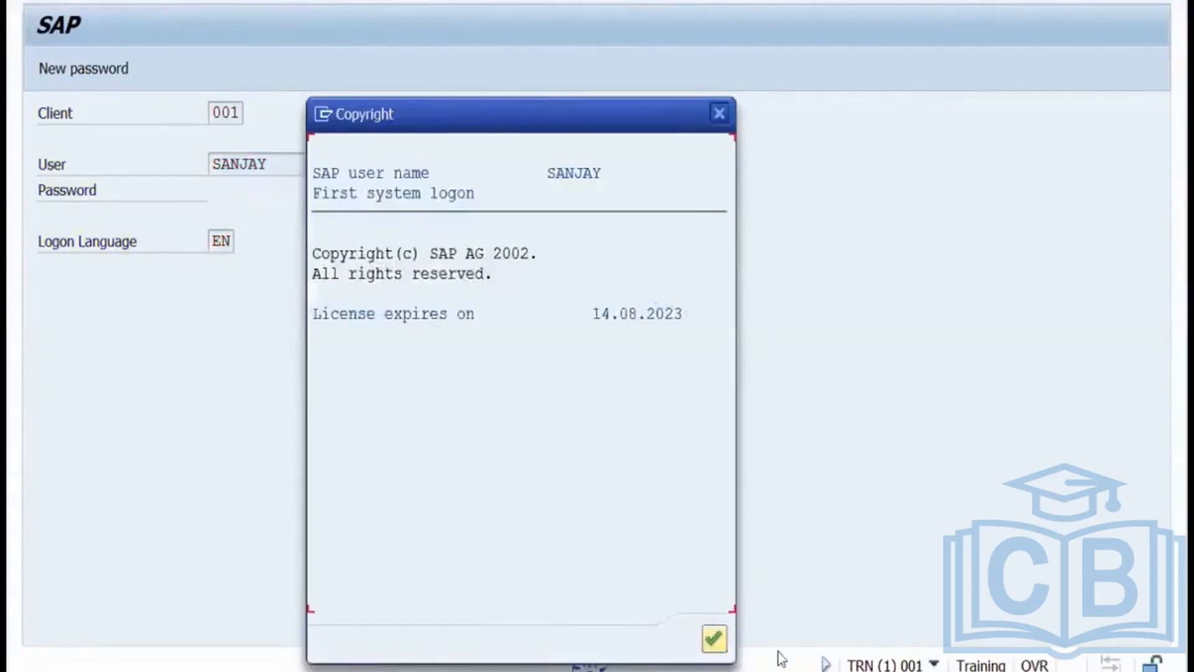
{"action": "left_click", "coordinate": [715, 639]}
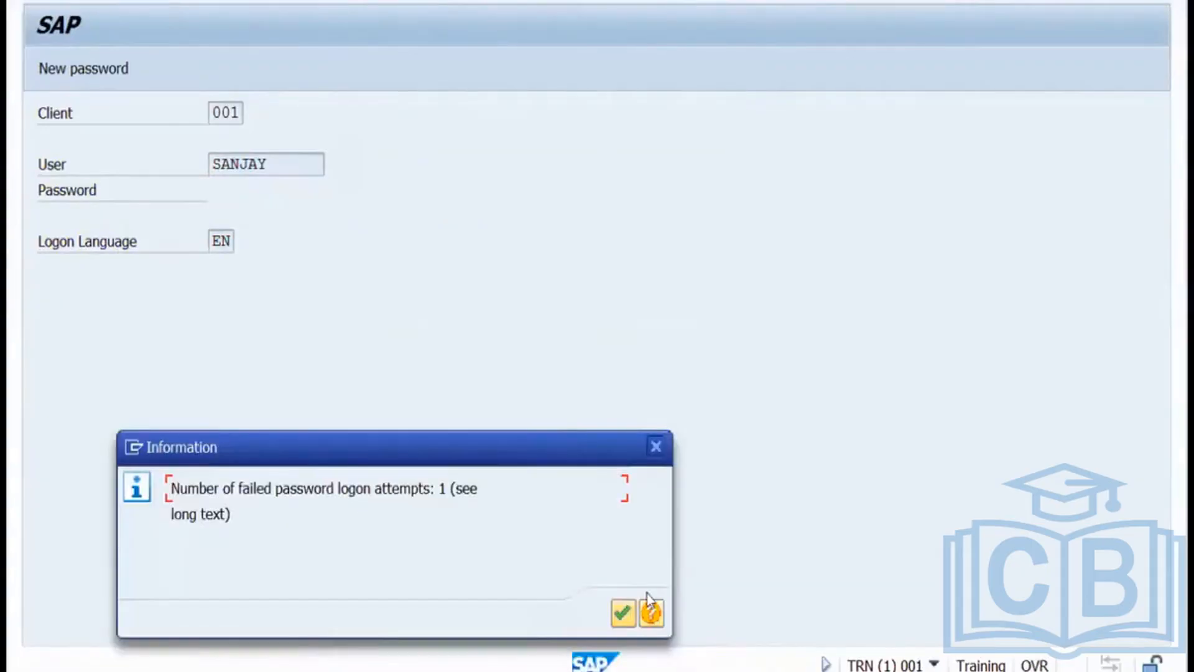
{"action": "left_click", "coordinate": [623, 612]}
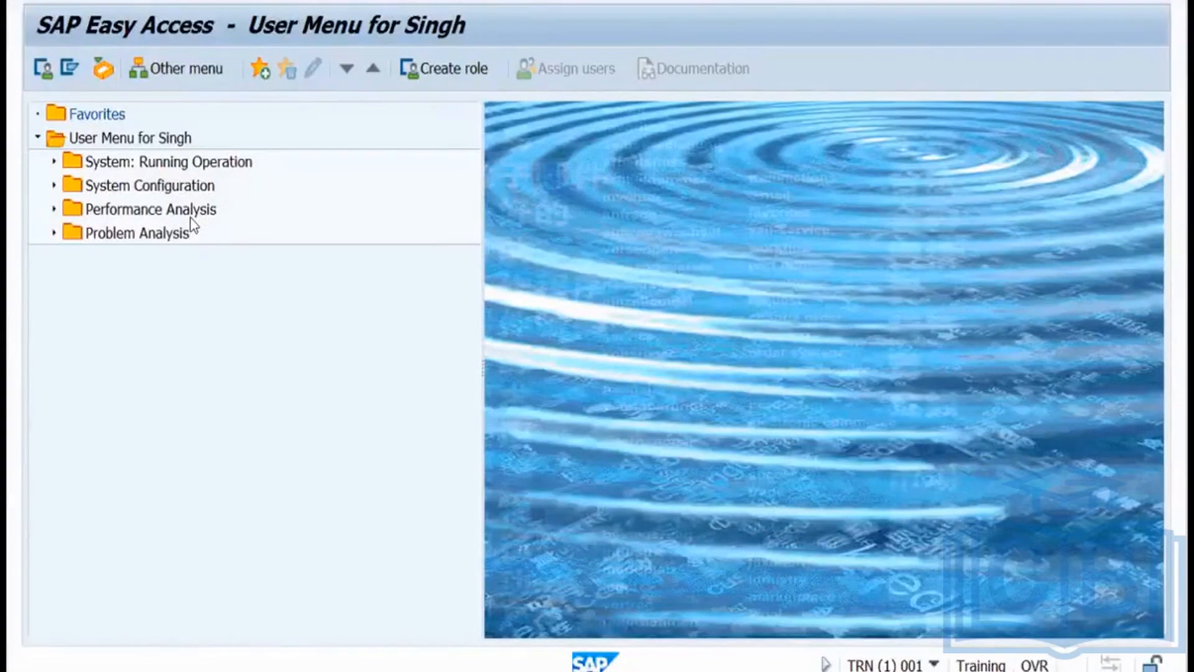
Run the Users Logged On transaction from the command field.
{"action": "key", "text": "Return"}
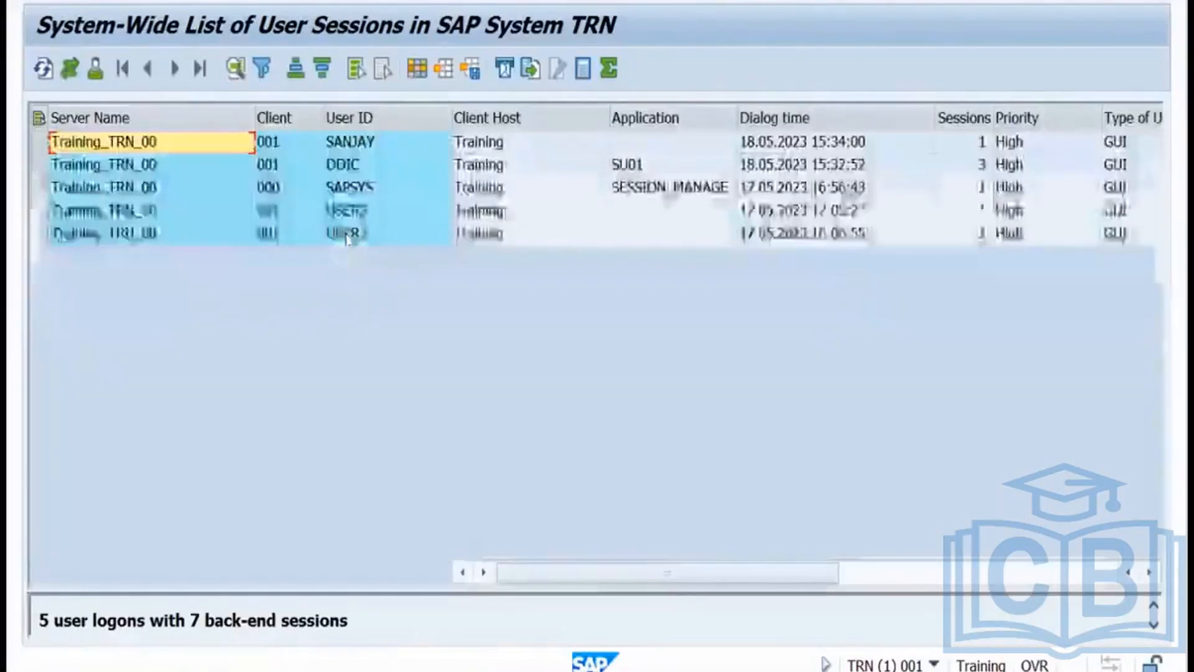
Check the User ID of each logged-on session, including client 000, then return to Miro.
{"action": "left_click", "coordinate": [368, 140]}
{"action": "left_click", "coordinate": [357, 166]}
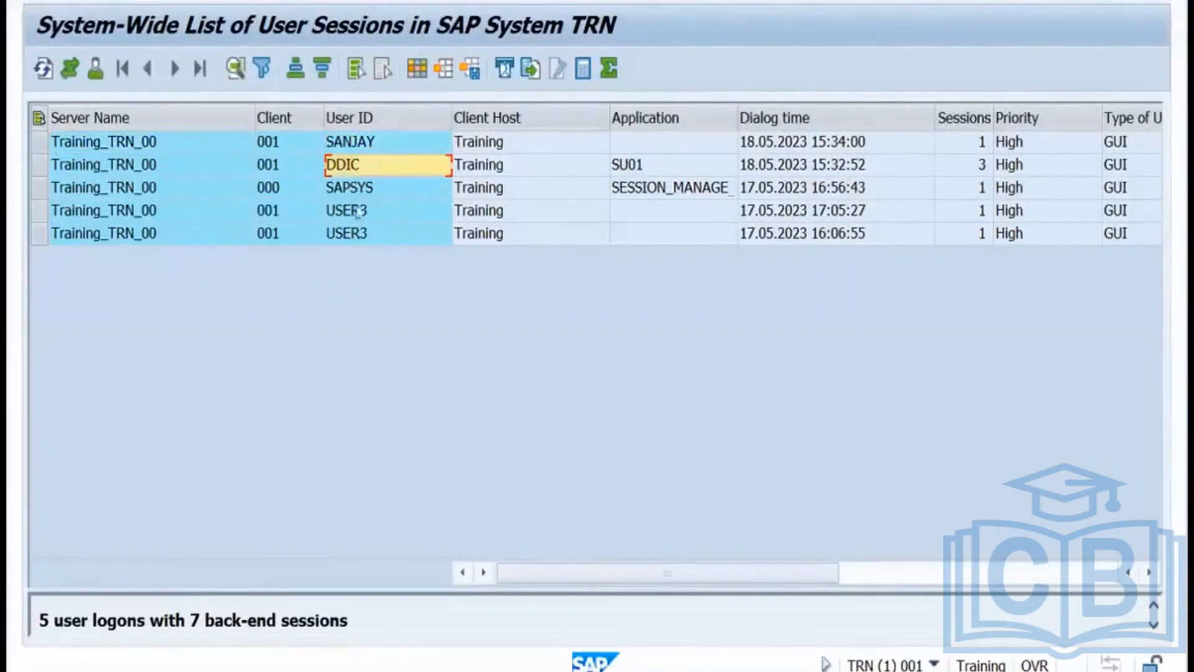
{"action": "left_click", "coordinate": [355, 218]}
{"action": "left_click", "coordinate": [352, 235]}
{"action": "left_click", "coordinate": [358, 192]}
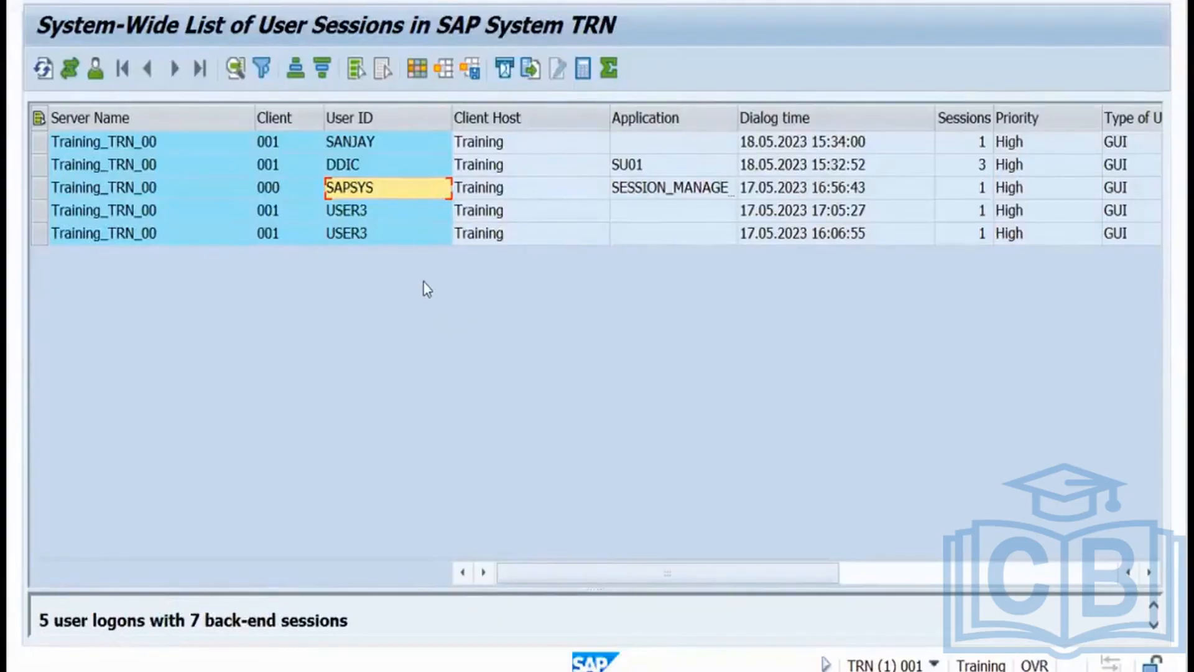
{"action": "key", "text": "ctrl+Left"}
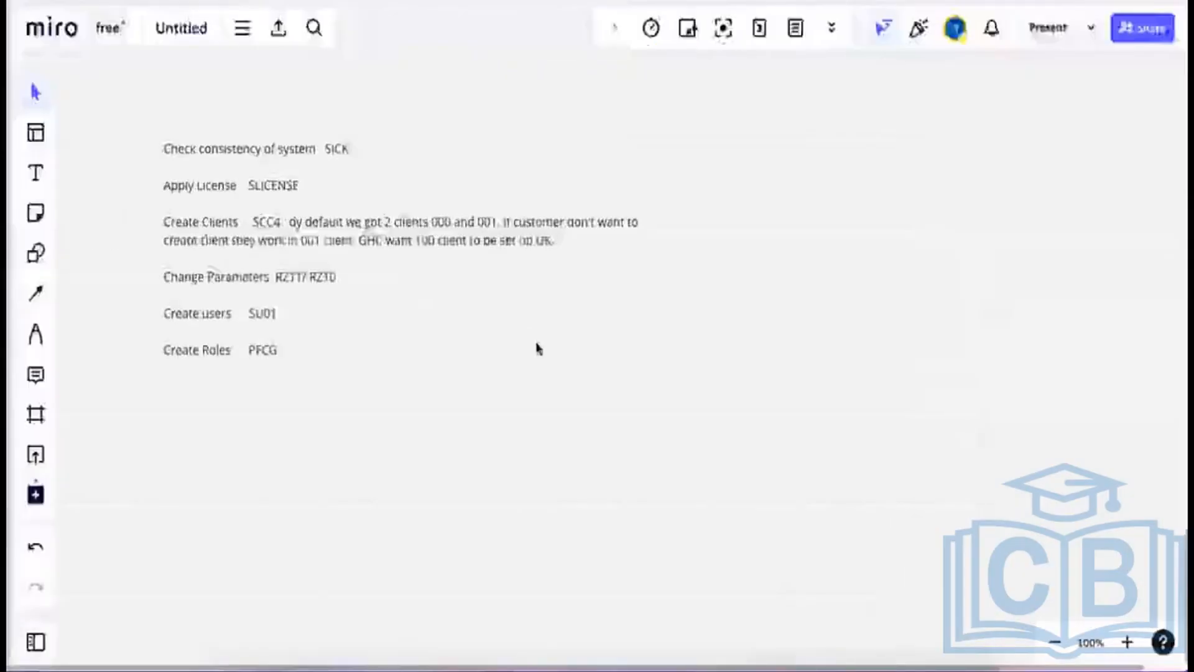
{"action": "left_click", "coordinate": [537, 348]}
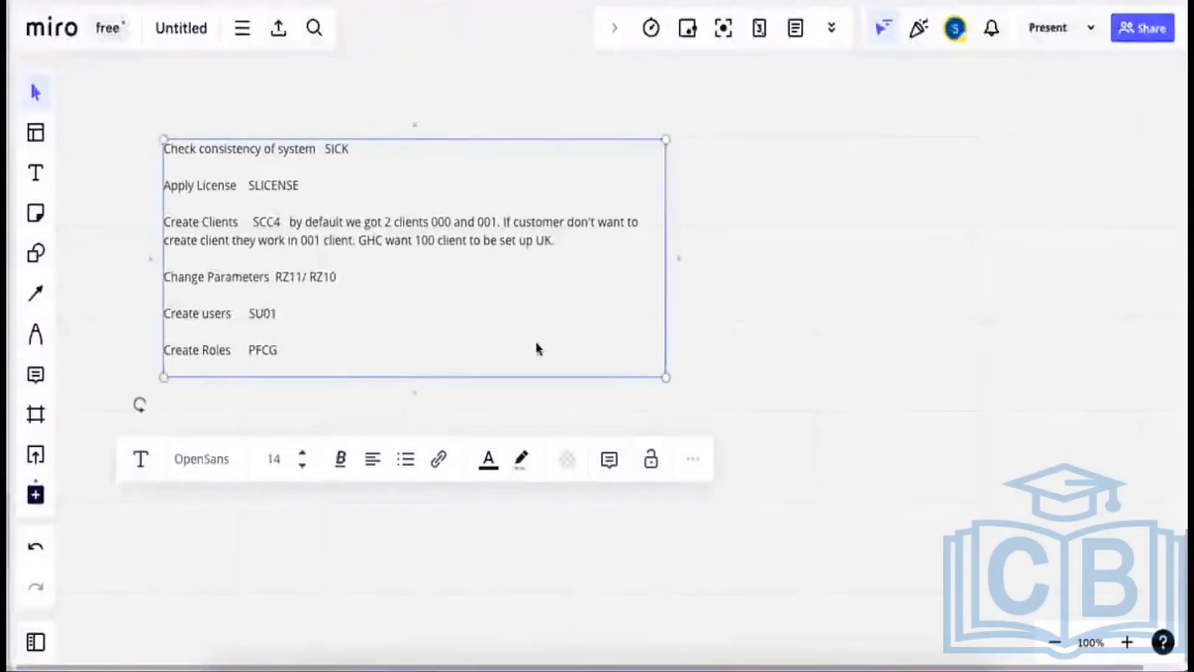
{"action": "left_click", "coordinate": [697, 330]}
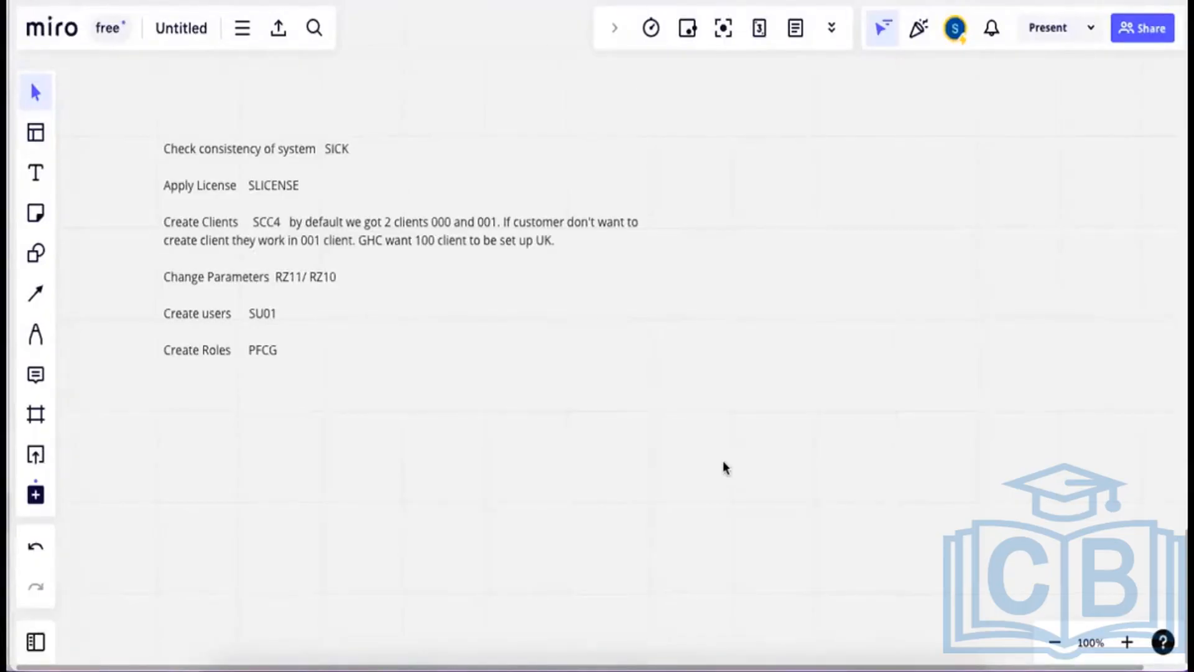
Draw a large rectangle with three small boxes along its top edge.
{"action": "left_click", "coordinate": [36, 254]}
{"action": "left_click_drag", "start_coordinate": [430, 417], "coordinate": [609, 509]}
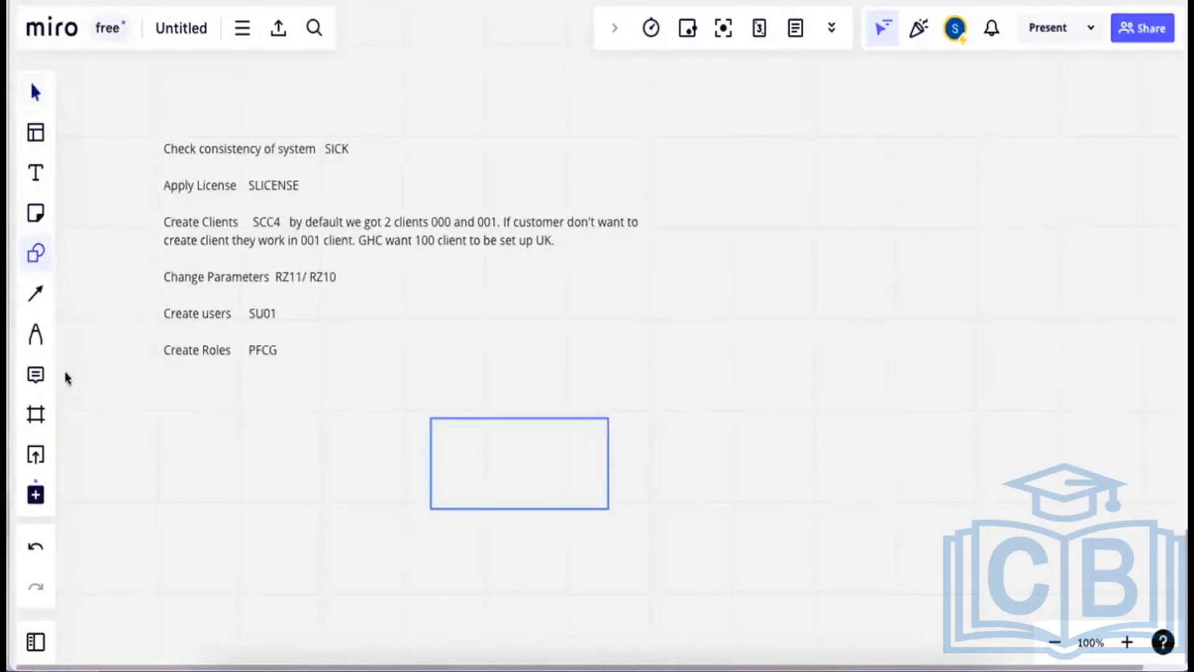
{"action": "left_click", "coordinate": [35, 255]}
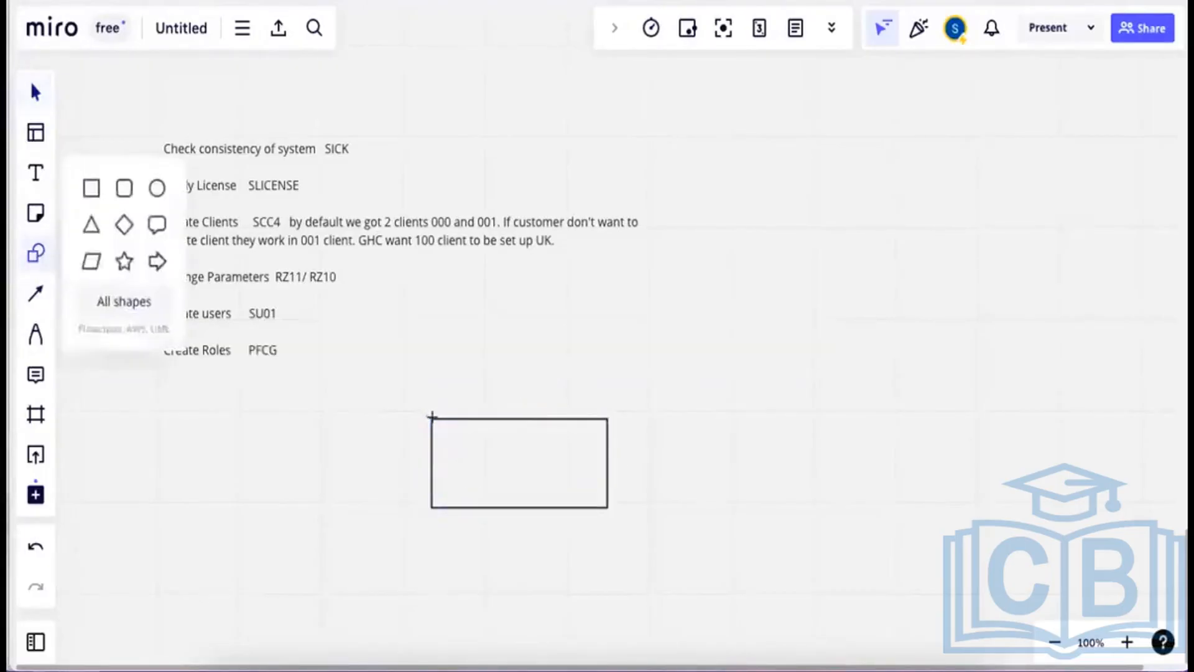
{"action": "left_click_drag", "start_coordinate": [432, 419], "coordinate": [505, 463]}
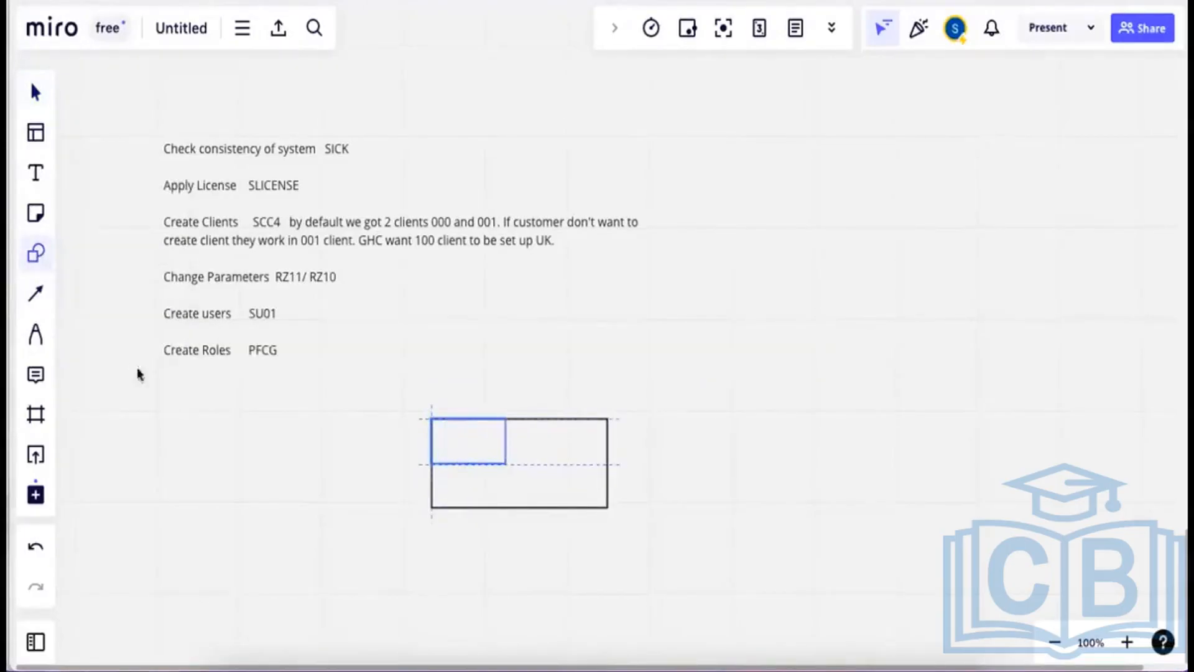
{"action": "left_click", "coordinate": [37, 260]}
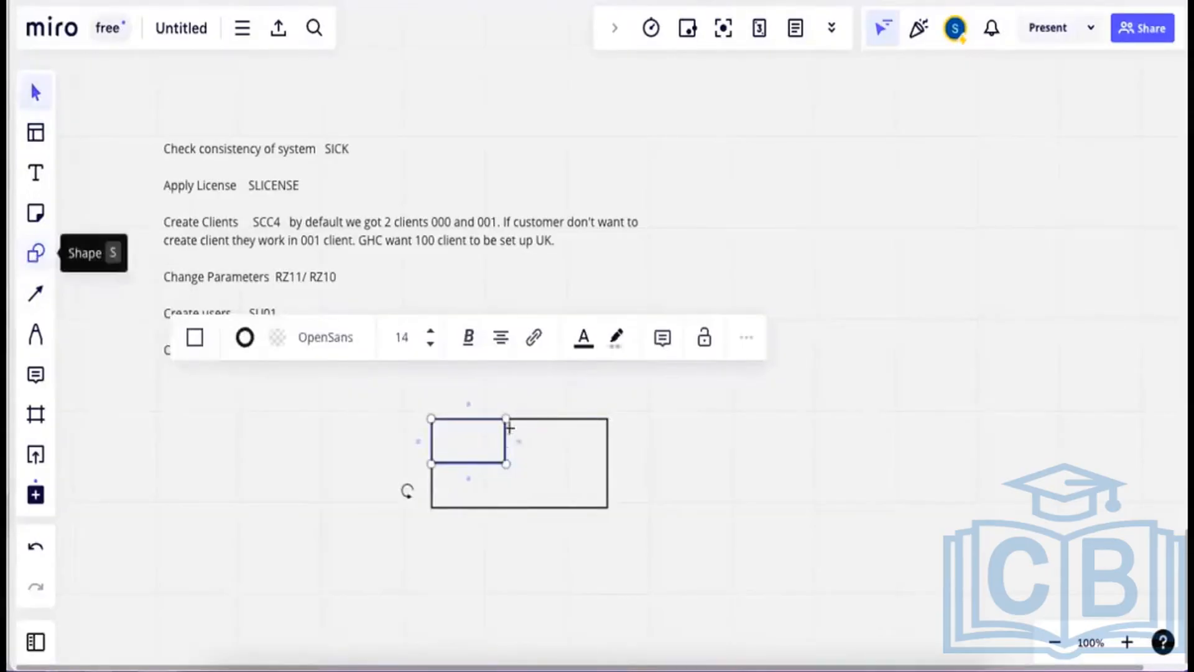
{"action": "left_click_drag", "start_coordinate": [504, 415], "coordinate": [564, 464]}
{"action": "left_click", "coordinate": [36, 255]}
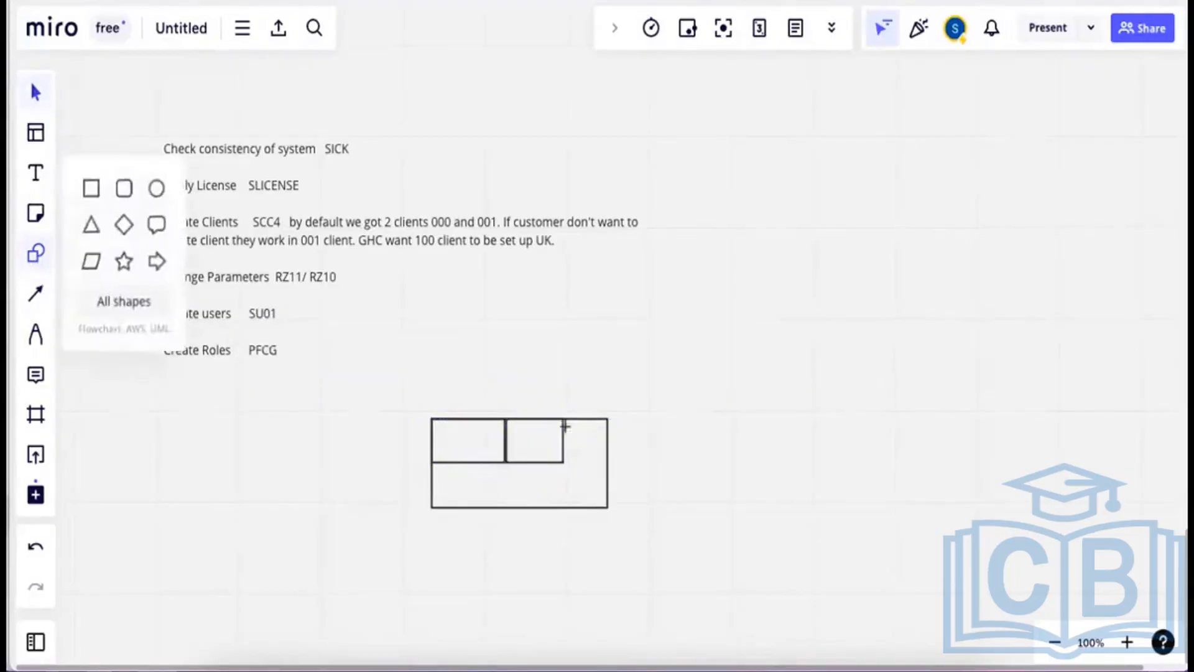
{"action": "left_click_drag", "start_coordinate": [562, 418], "coordinate": [608, 461]}
Label the first two boxes '000' and '001'.
{"action": "left_click", "coordinate": [36, 176]}
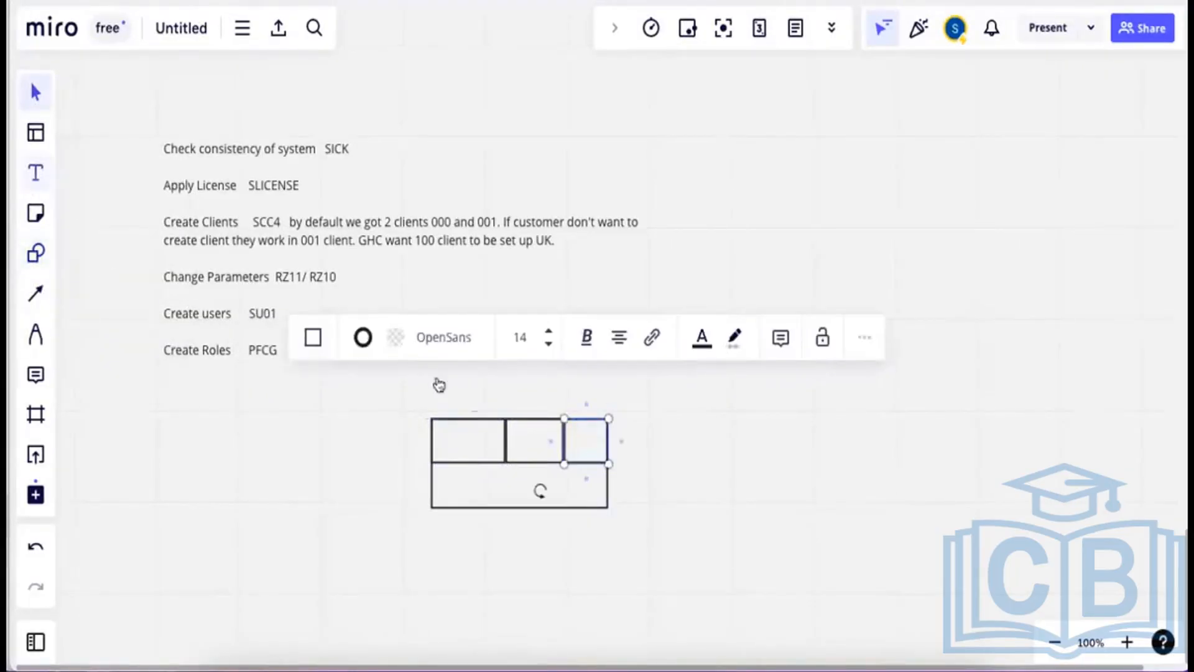
{"action": "left_click", "coordinate": [447, 436]}
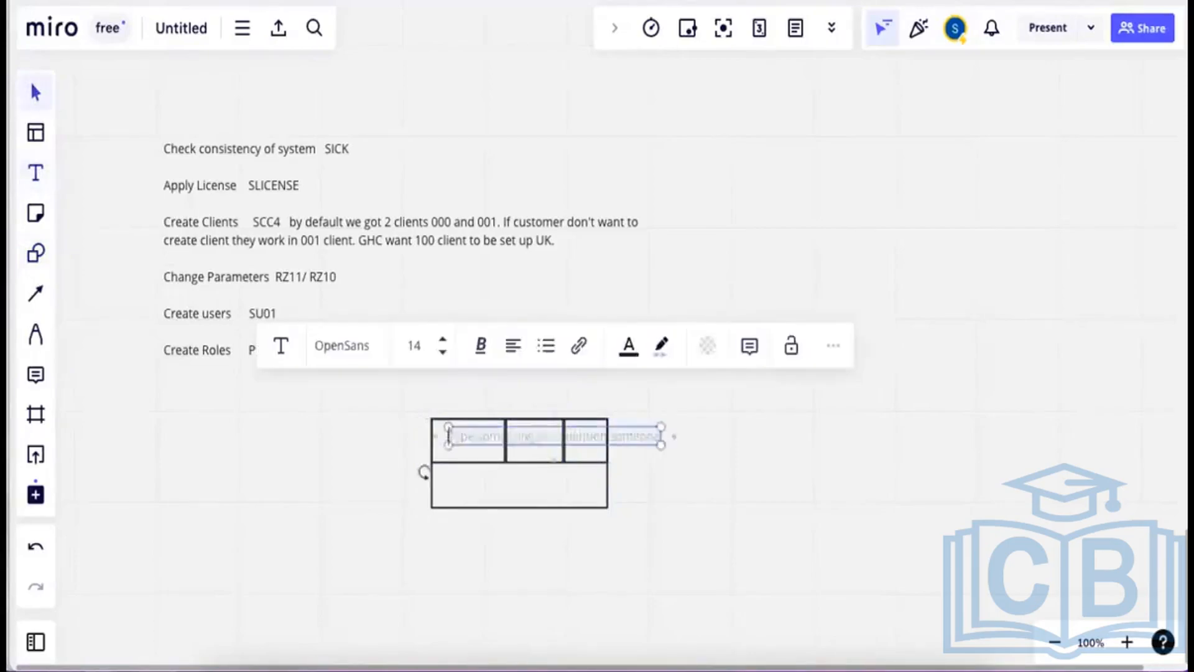
{"action": "type", "text": "000"}
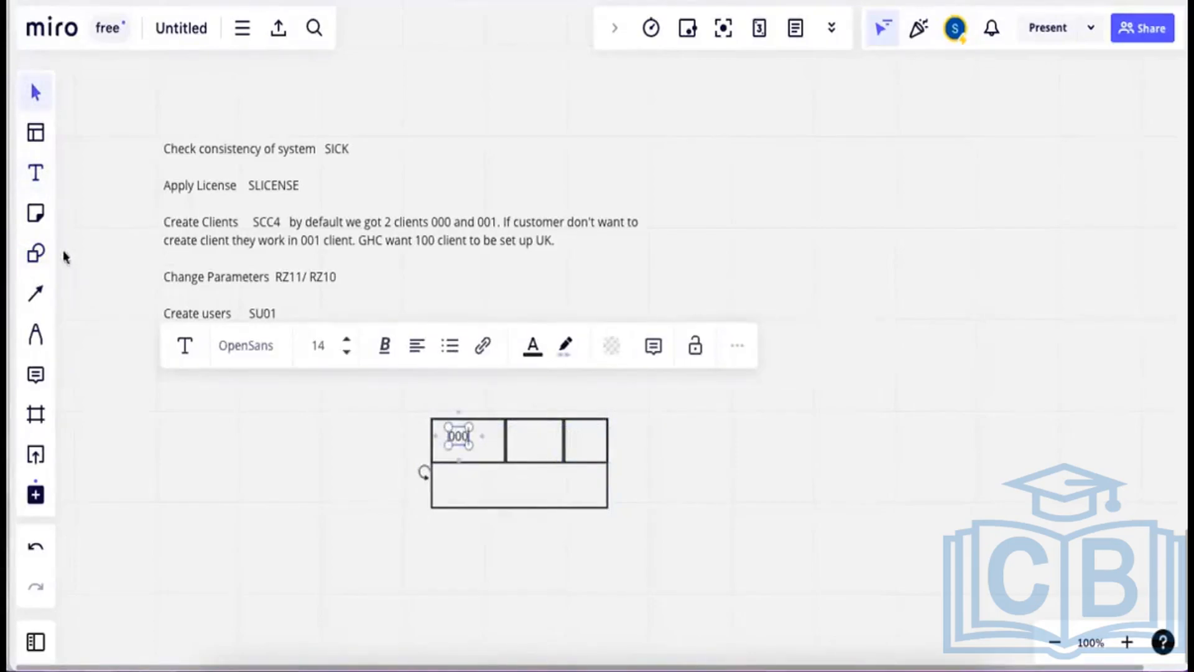
{"action": "left_click", "coordinate": [35, 172]}
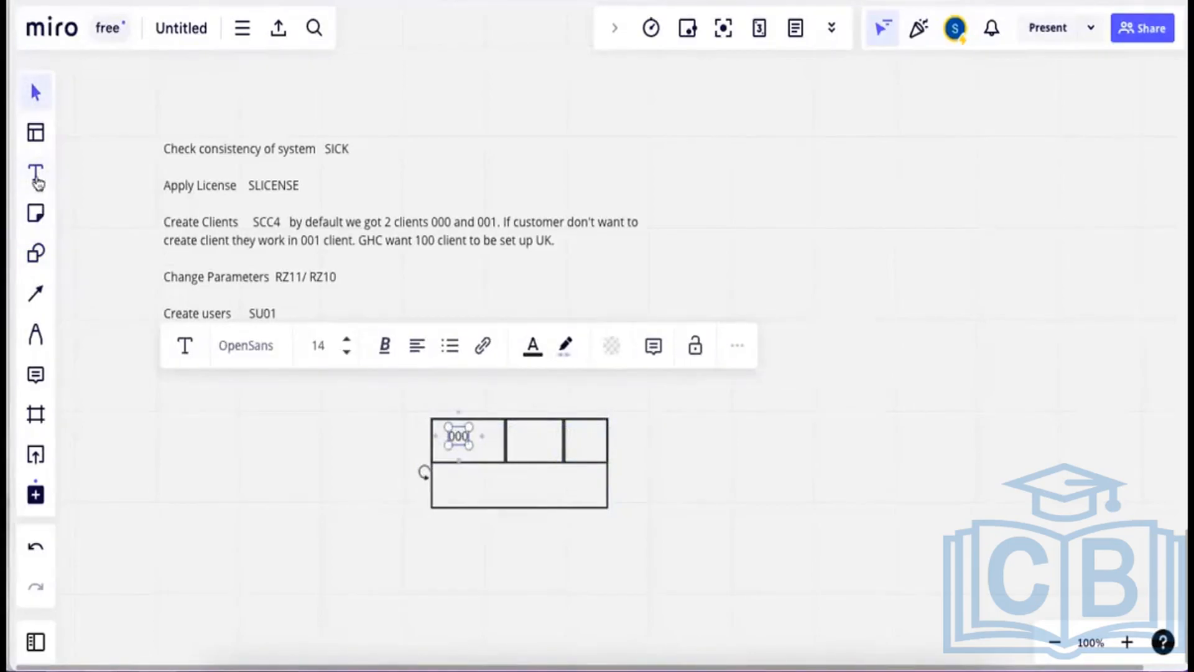
{"action": "left_click", "coordinate": [516, 431]}
{"action": "type", "text": "001"}
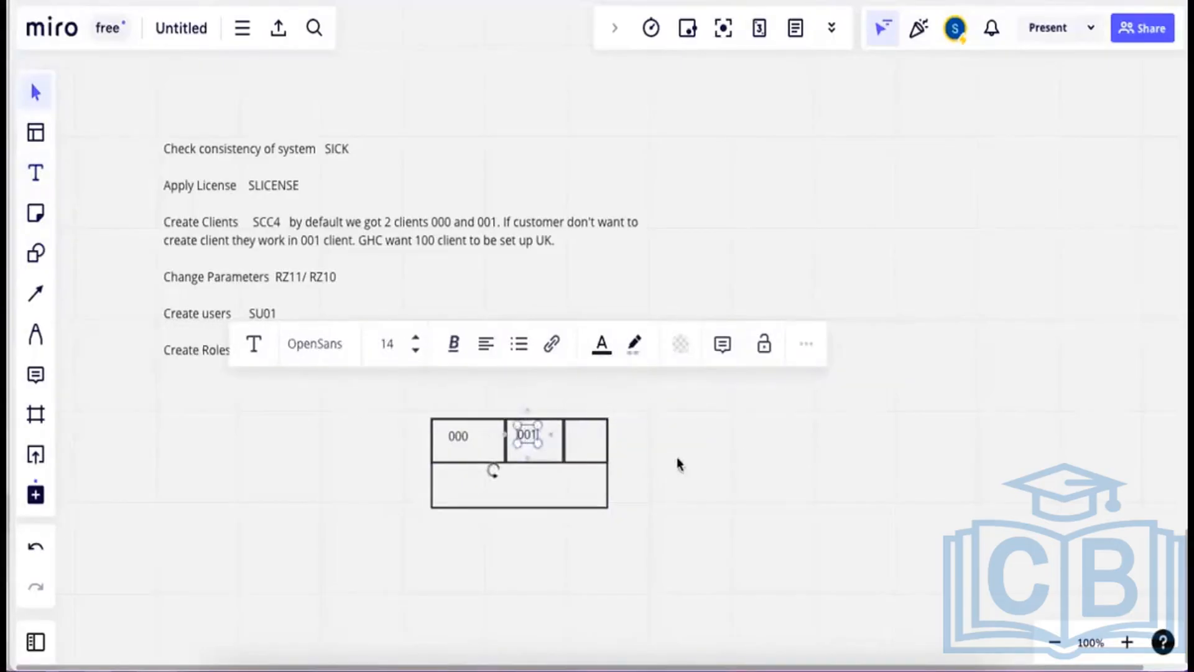
Add an arrow down to the 001 box labelled 'ddic su01', with the user's name beneath.
{"action": "left_click", "coordinate": [38, 293]}
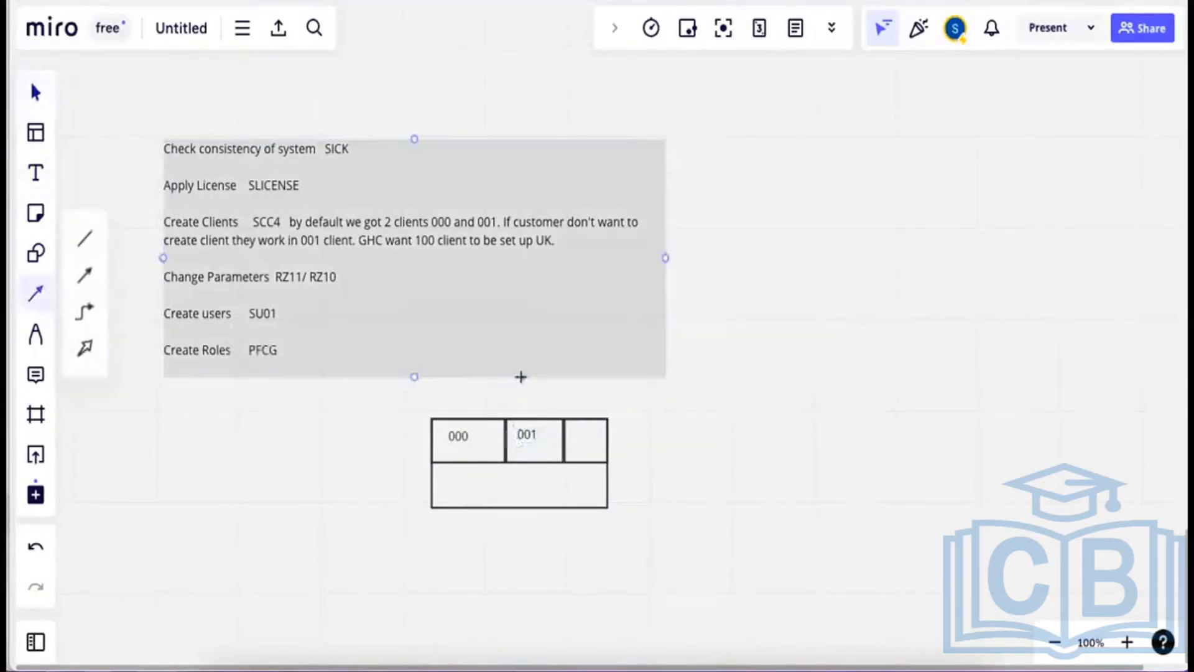
{"action": "left_click_drag", "start_coordinate": [524, 390], "coordinate": [525, 420]}
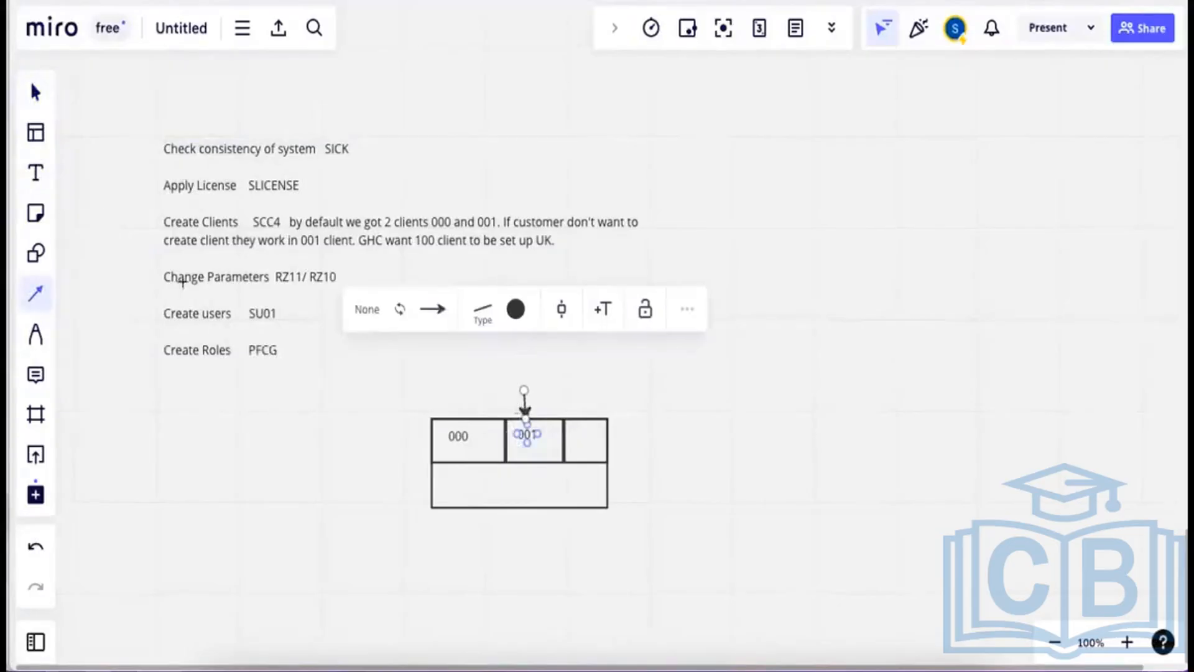
{"action": "left_click", "coordinate": [35, 181]}
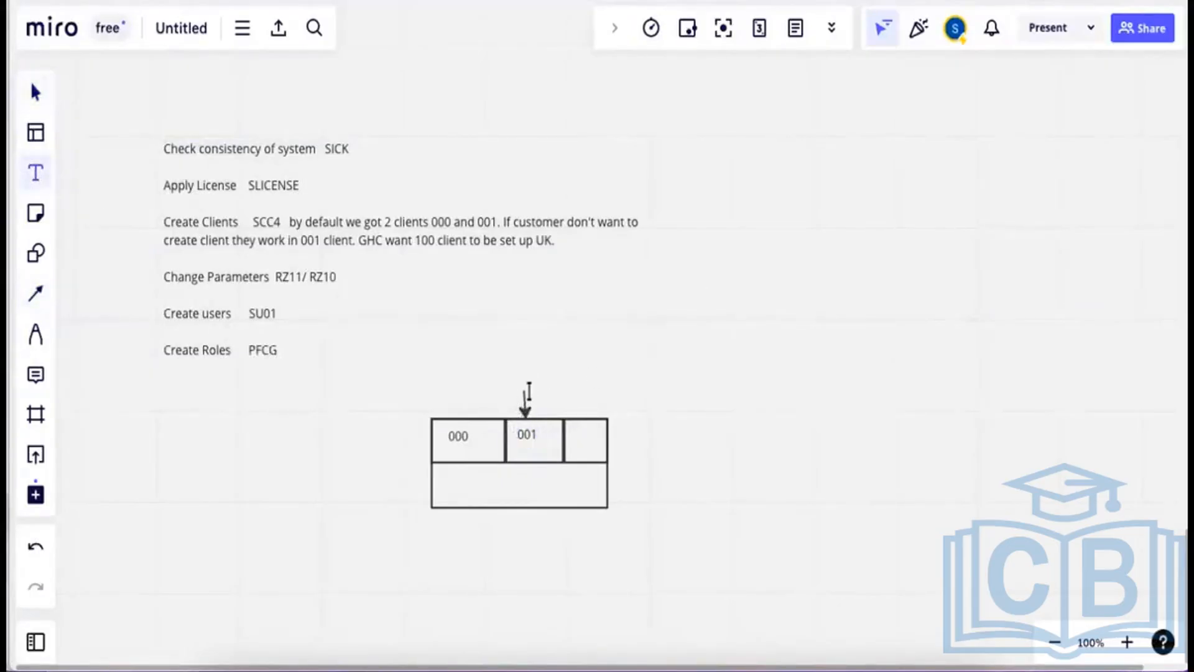
{"action": "left_click", "coordinate": [534, 391]}
{"action": "type", "text": "ddic"}
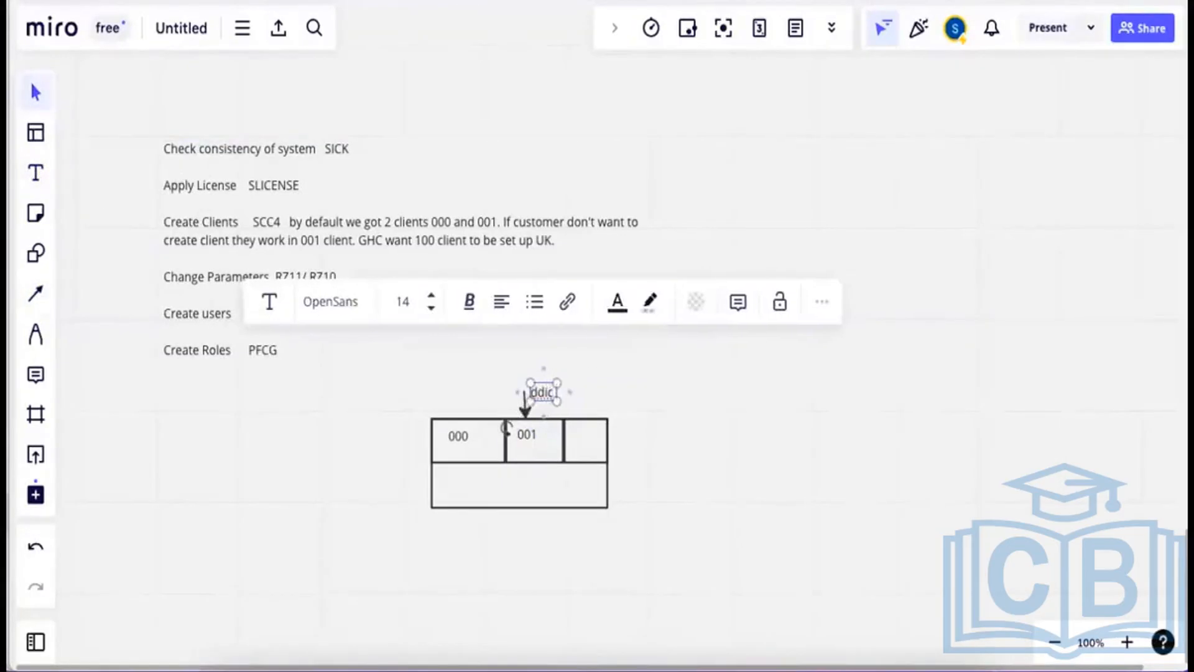
{"action": "type", "text": "  su01"}
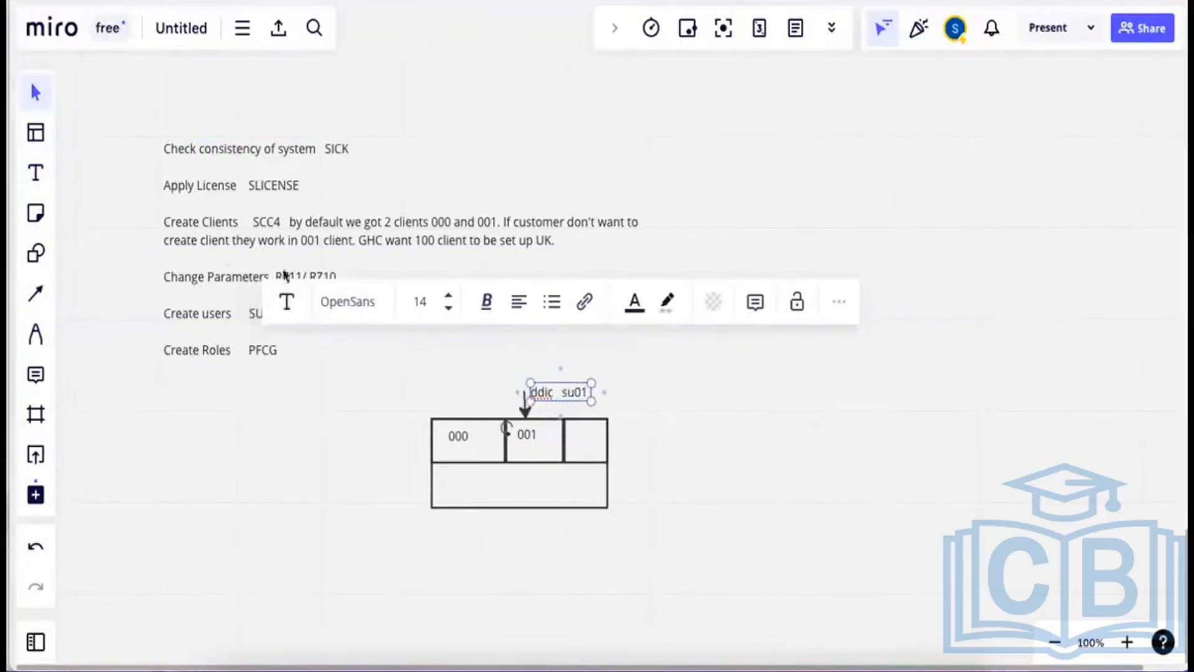
{"action": "left_click", "coordinate": [43, 176]}
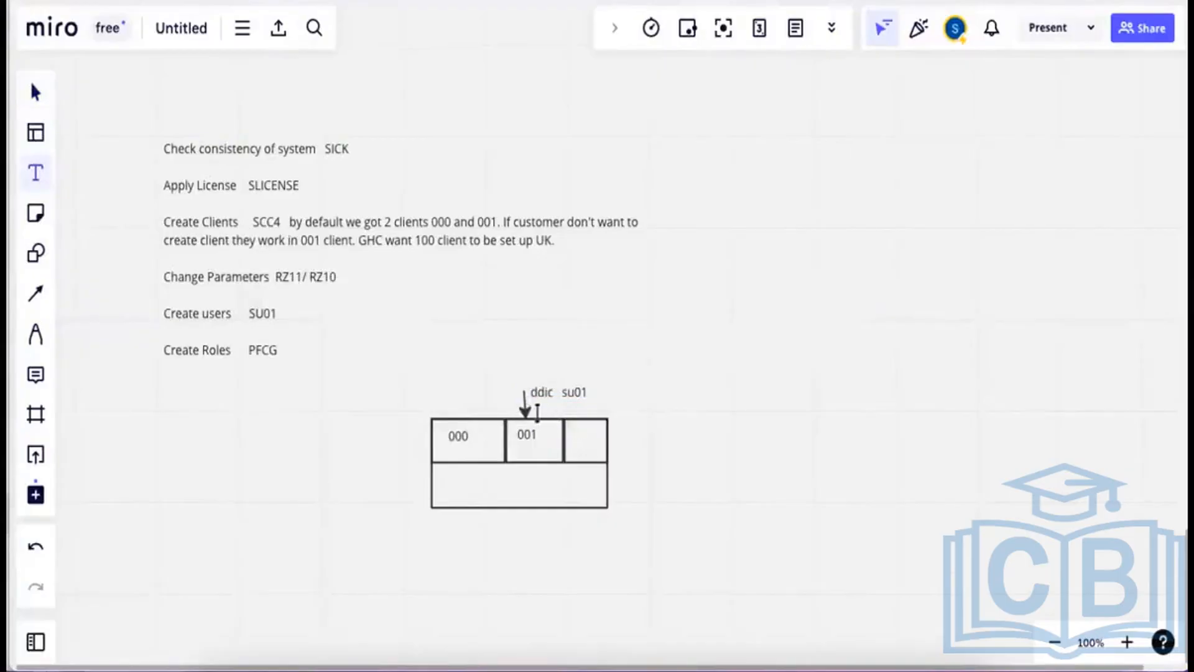
{"action": "left_click", "coordinate": [537, 412]}
{"action": "type", "text": "sanjay"}
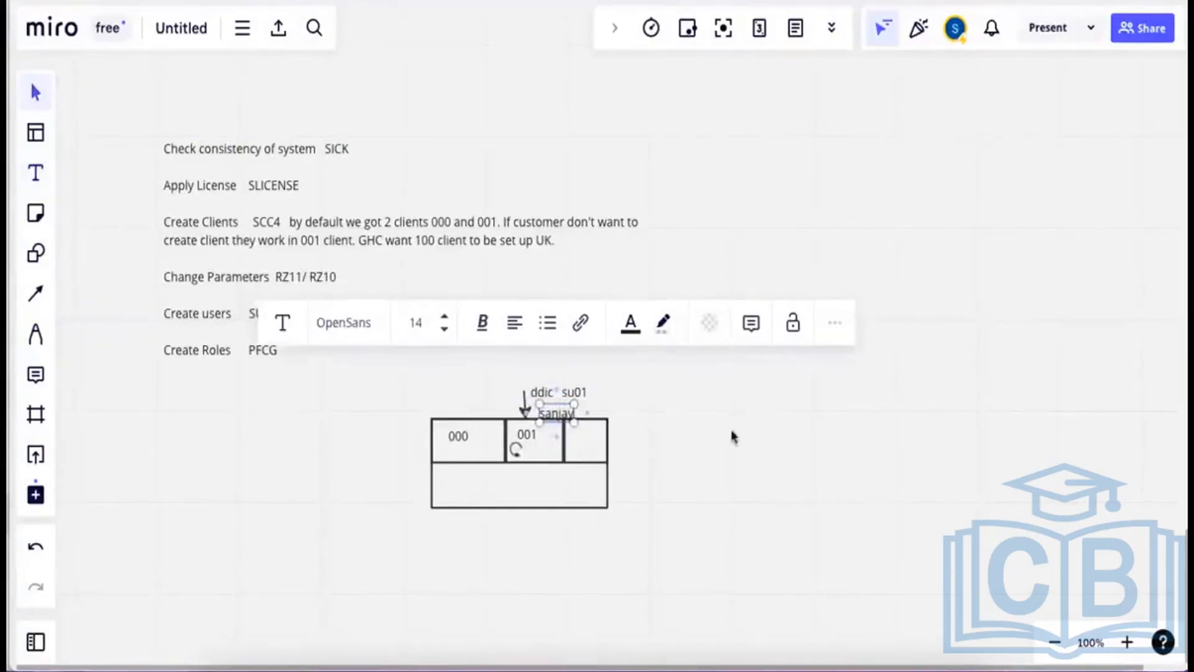
{"action": "left_click_drag", "start_coordinate": [562, 411], "coordinate": [549, 410]}
Label the third box '100' and shift the 'ddic su01' label left.
{"action": "left_click", "coordinate": [35, 172]}
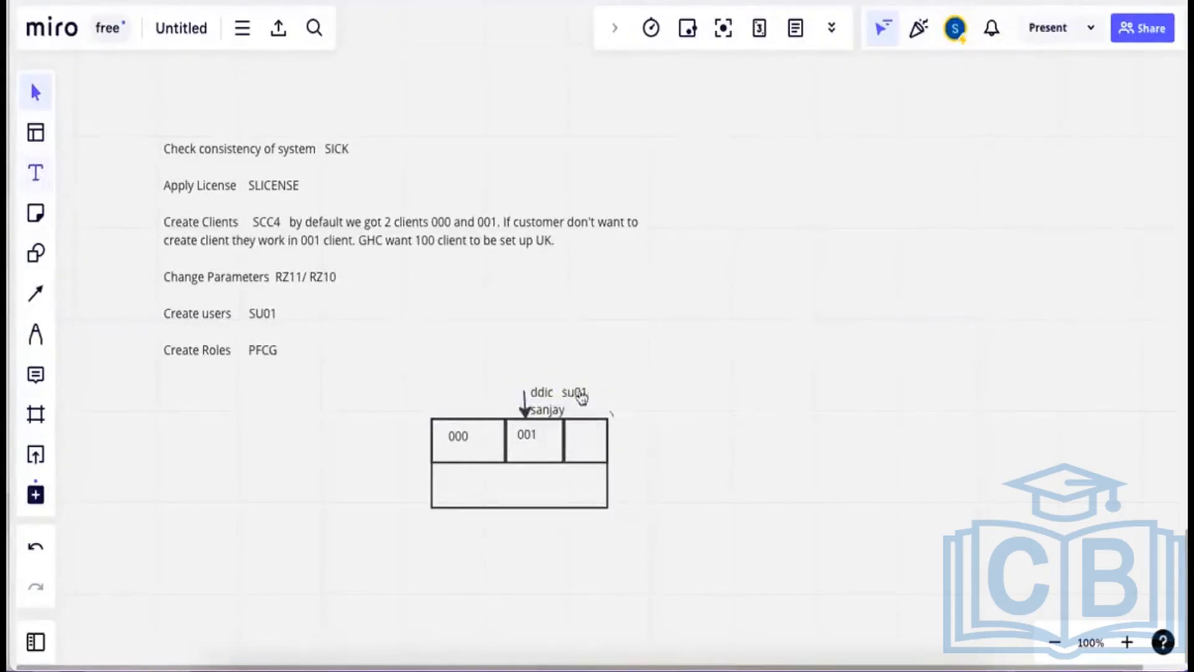
{"action": "left_click", "coordinate": [577, 434]}
{"action": "type", "text": "100"}
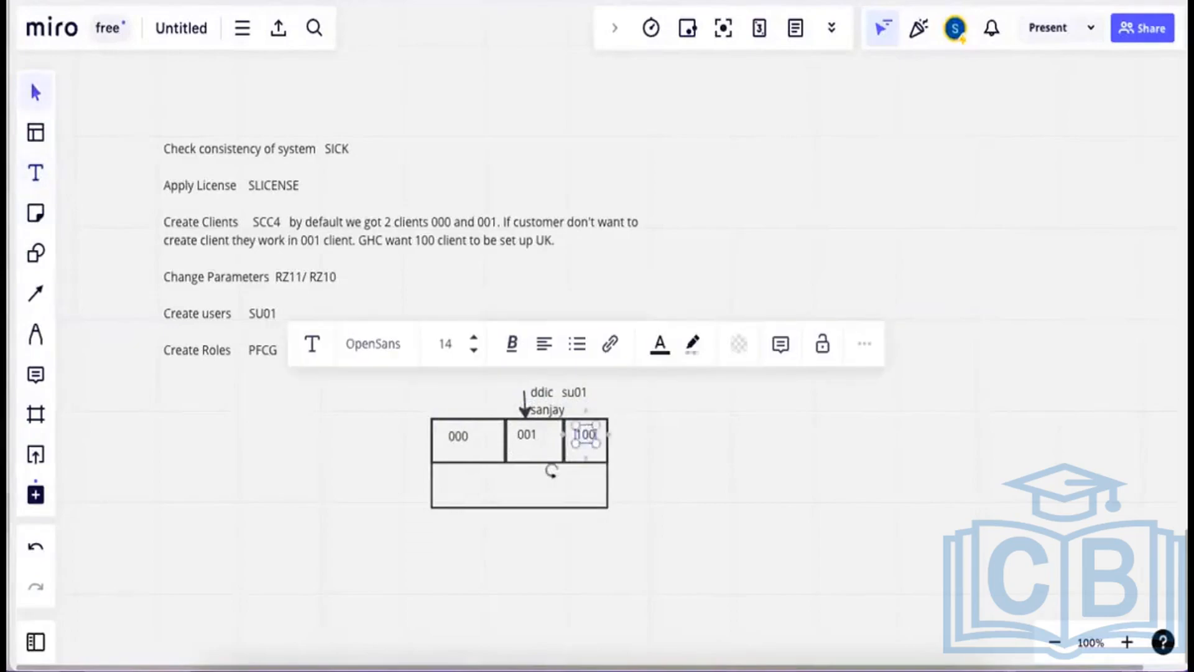
{"action": "left_click", "coordinate": [549, 468]}
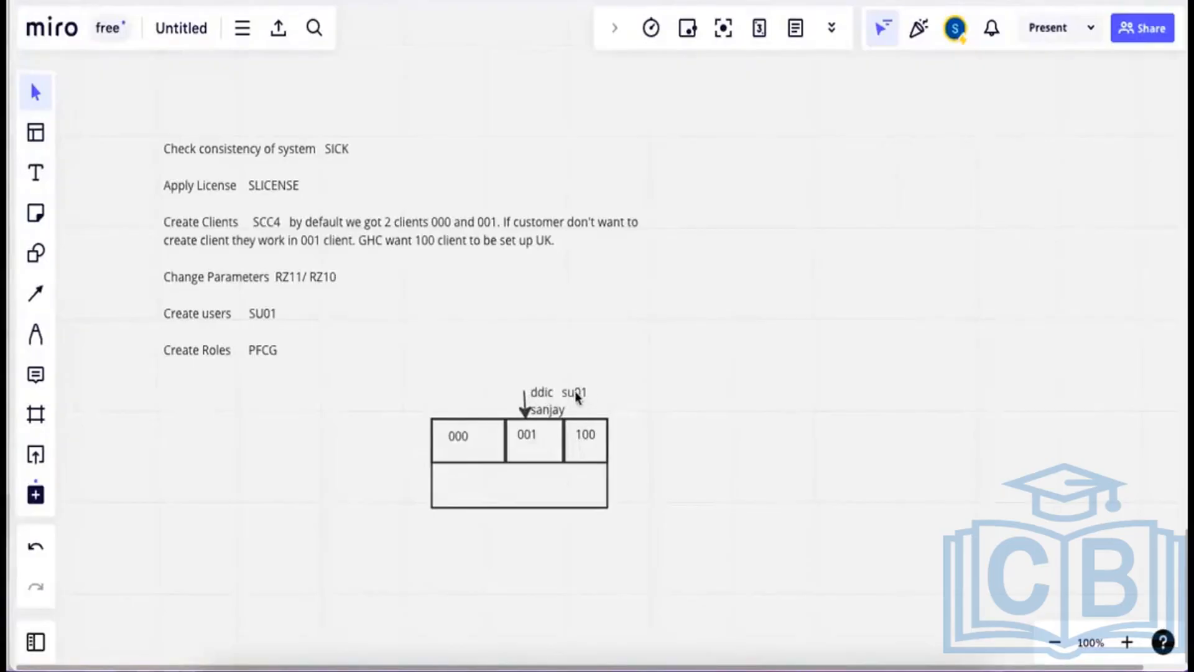
{"action": "left_click_drag", "start_coordinate": [576, 395], "coordinate": [545, 390]}
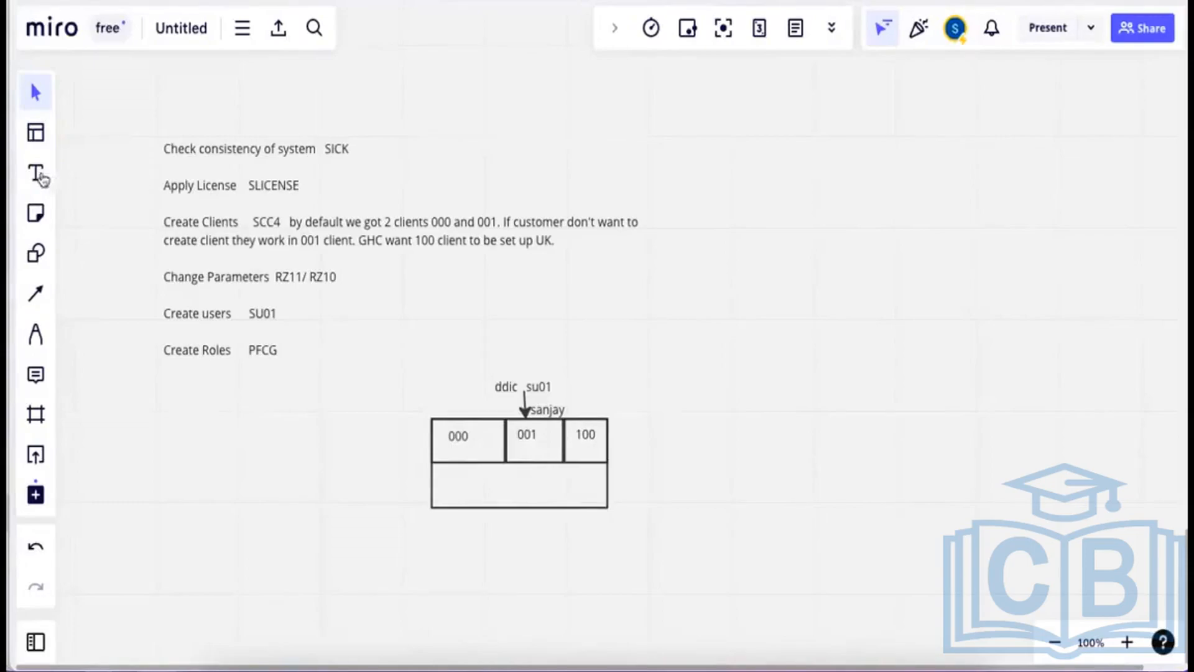
Add a 'client' label left of the boxes and switch to WPS Office.
{"action": "left_click", "coordinate": [36, 174]}
{"action": "left_click", "coordinate": [363, 455]}
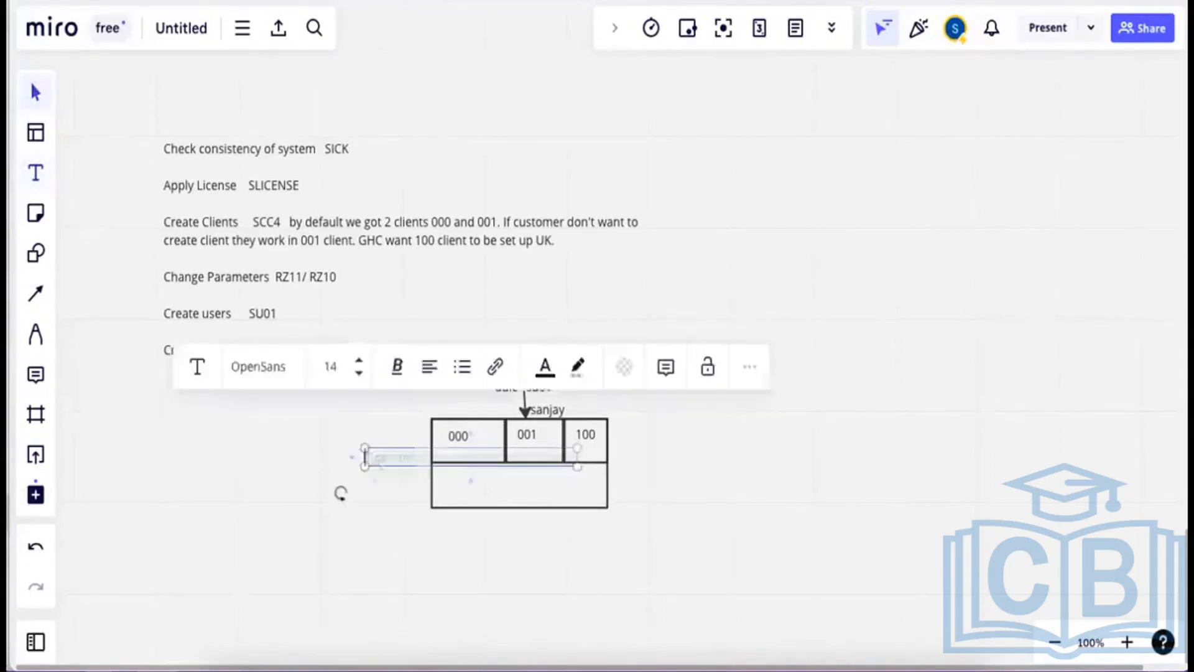
{"action": "type", "text": "client"}
{"action": "left_click", "coordinate": [743, 482]}
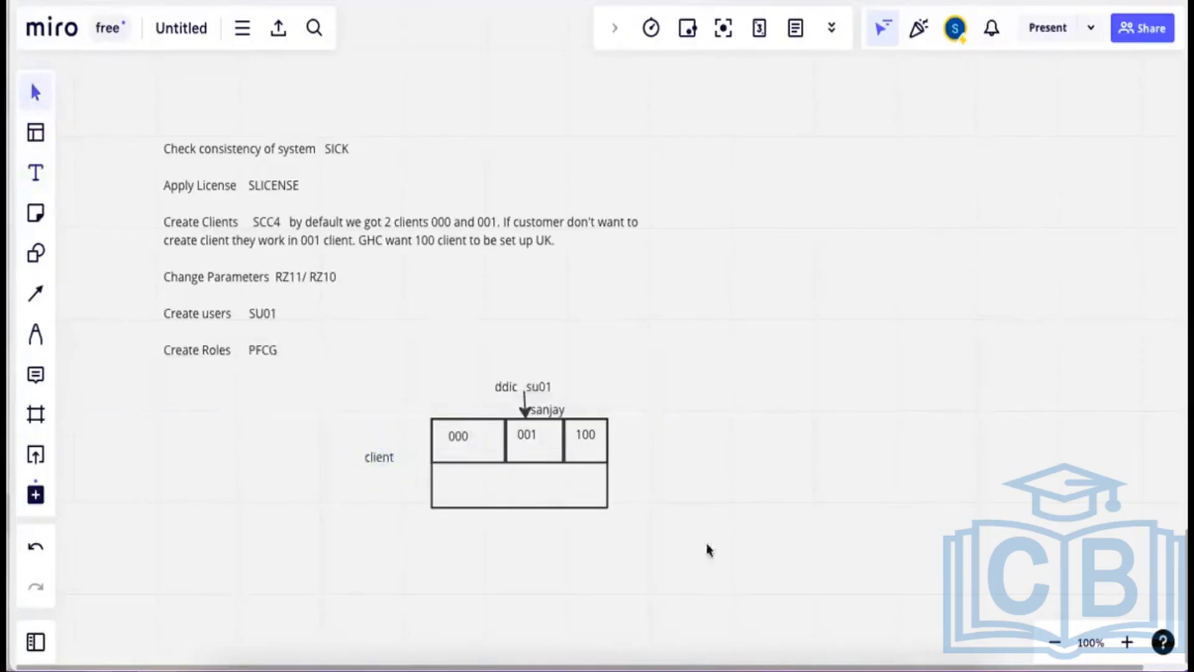
{"action": "left_click", "coordinate": [574, 652]}
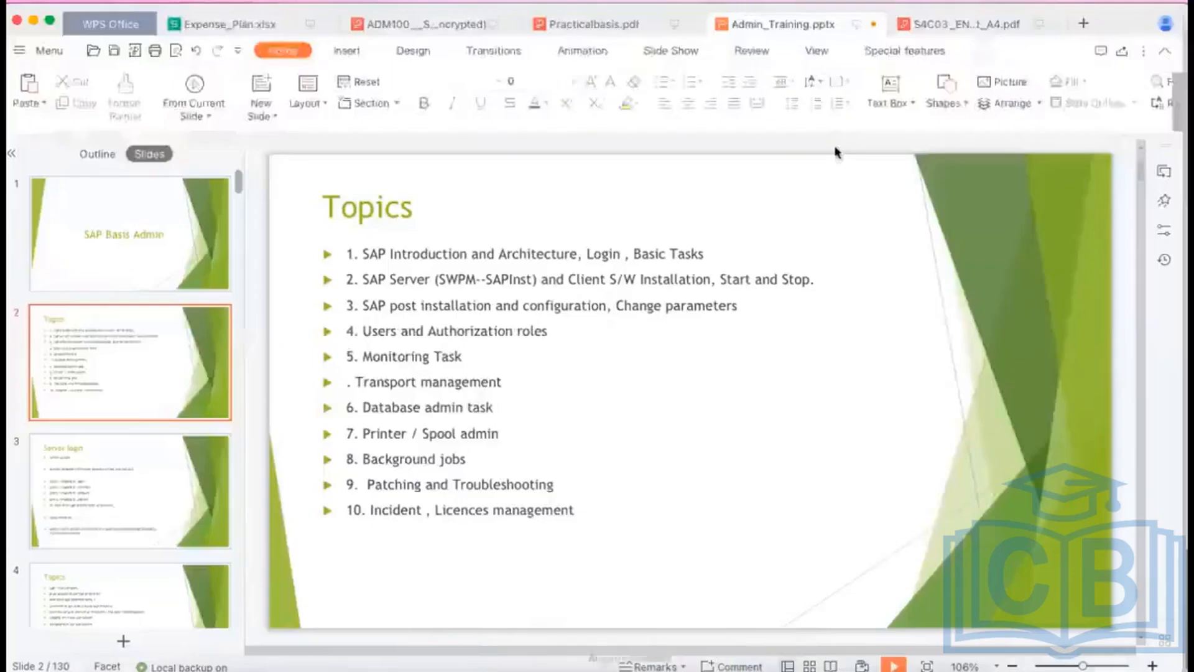
Duplicate slide 18, the 'Login in to SAP GHC system' exercise, as slide 19.
{"action": "scroll", "coordinate": [1130, 347], "scroll_direction": "down", "scroll_amount": 8}
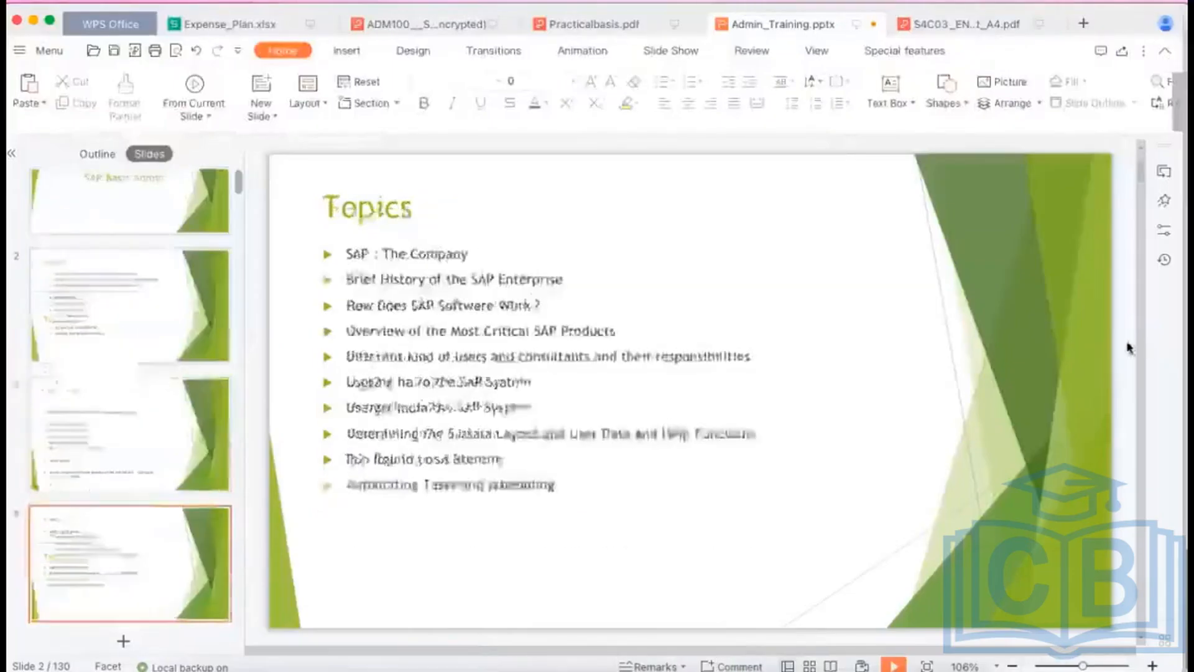
{"action": "scroll", "coordinate": [1130, 348], "scroll_direction": "down", "scroll_amount": 9}
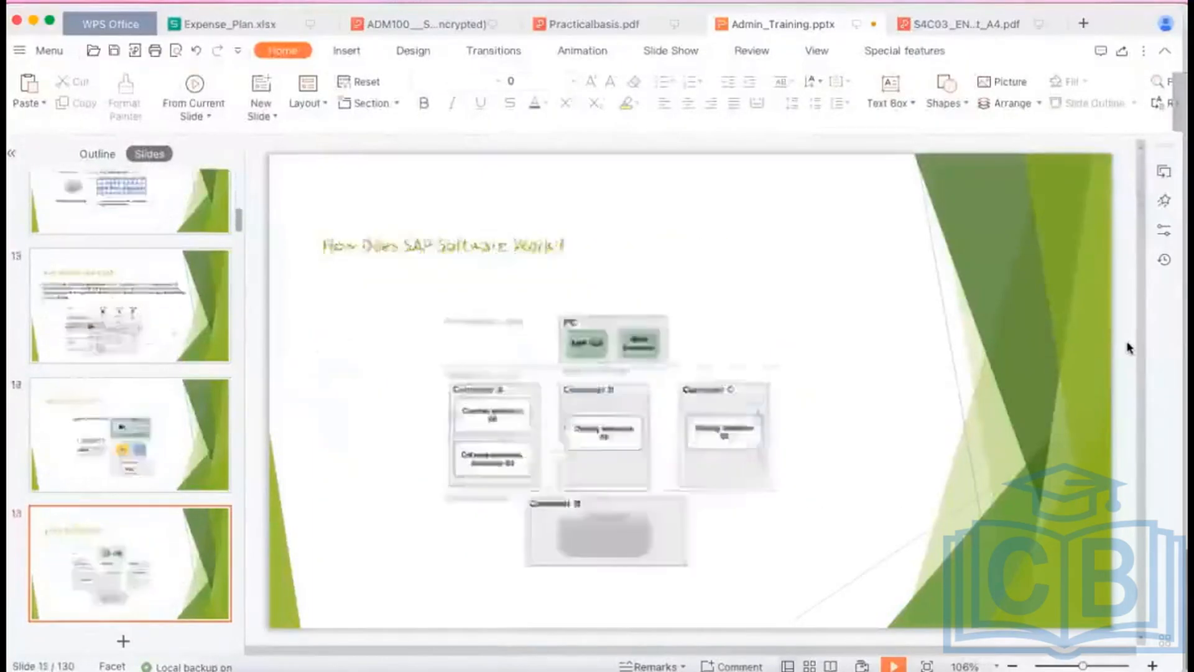
{"action": "scroll", "coordinate": [1130, 348], "scroll_direction": "down", "scroll_amount": 1}
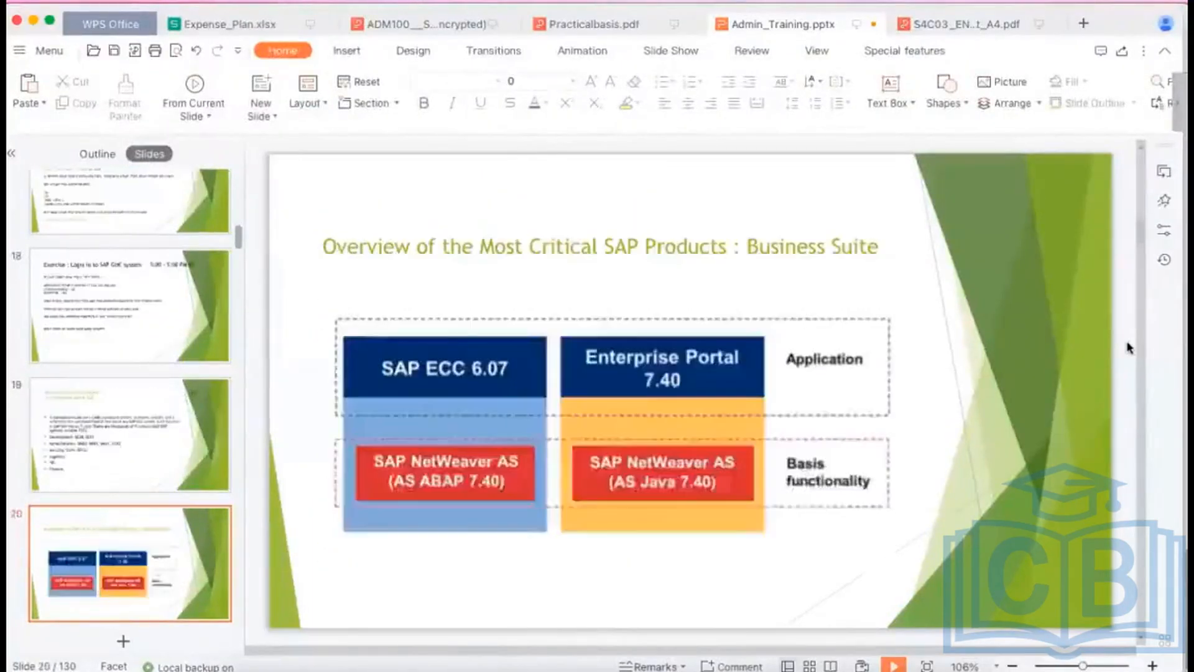
{"action": "scroll", "coordinate": [1130, 348], "scroll_direction": "up", "scroll_amount": 1}
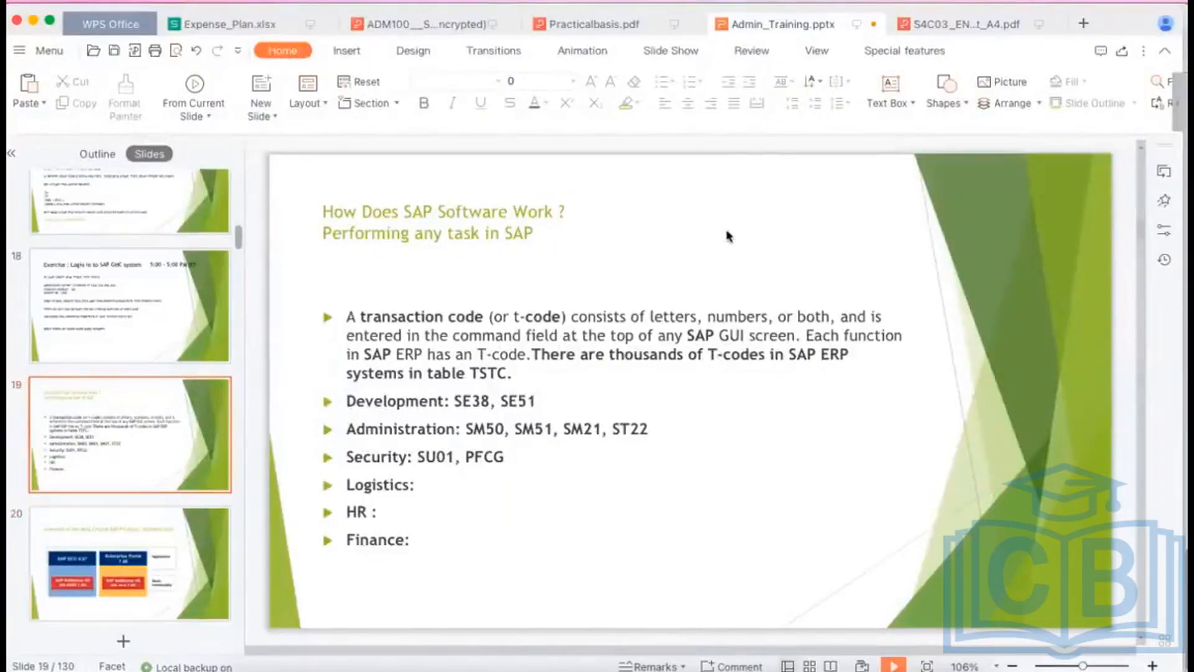
{"action": "left_click", "coordinate": [907, 288]}
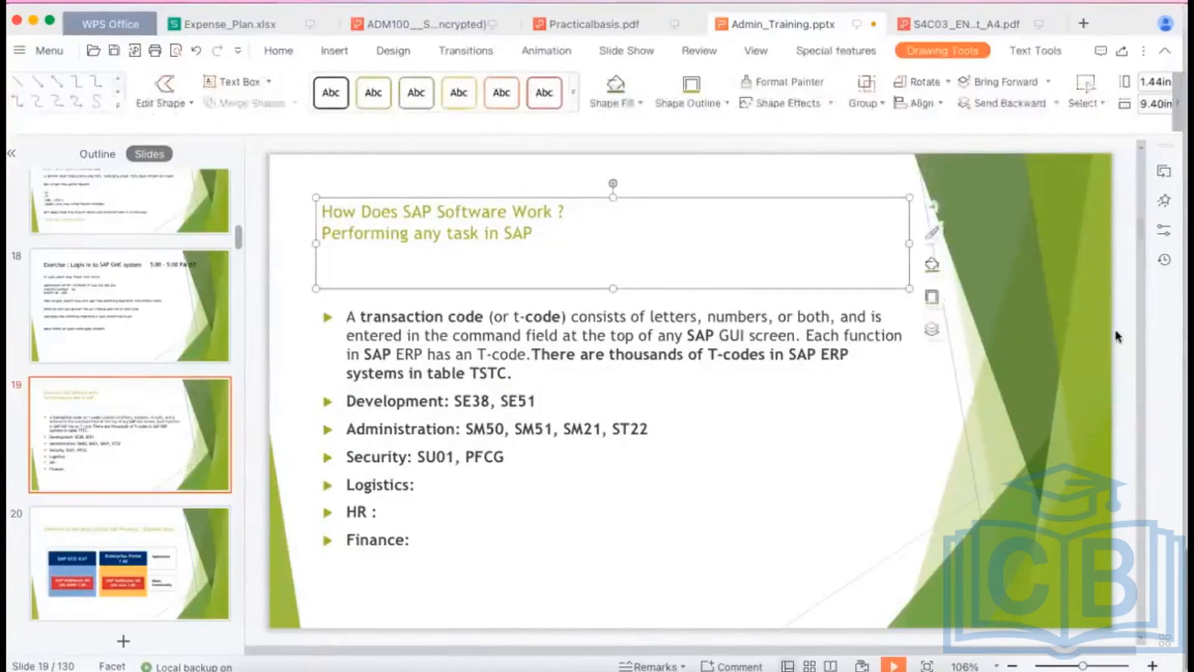
{"action": "left_click", "coordinate": [1116, 330]}
{"action": "key", "text": "Up"}
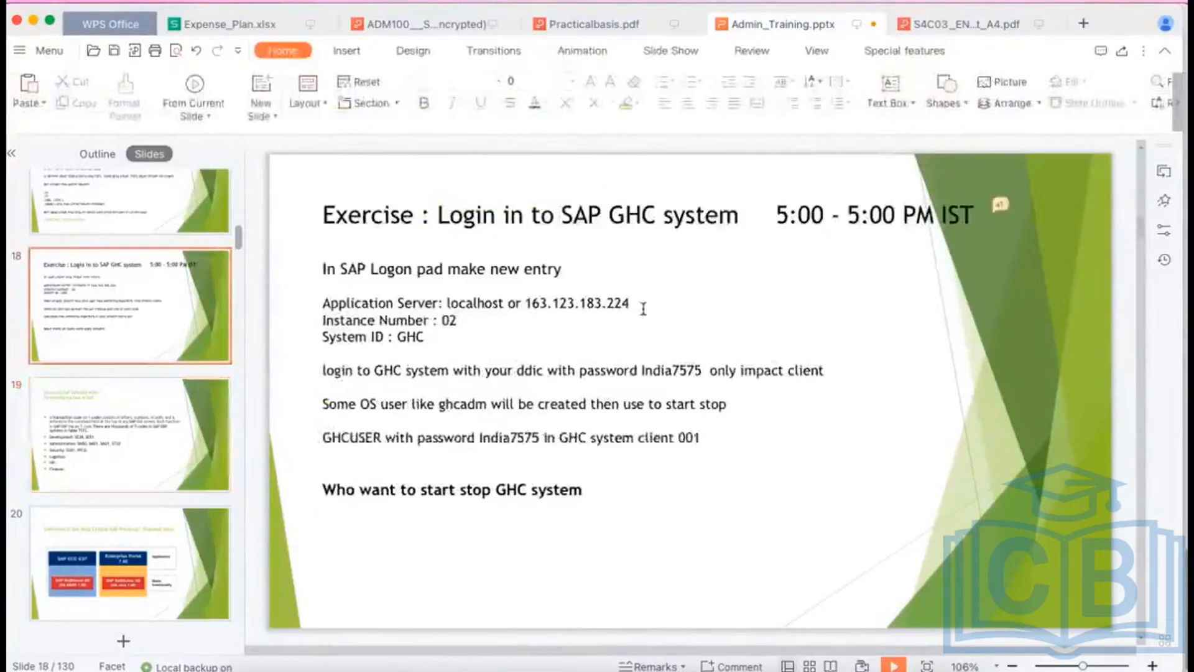
{"action": "mouse_move", "coordinate": [165, 321]}
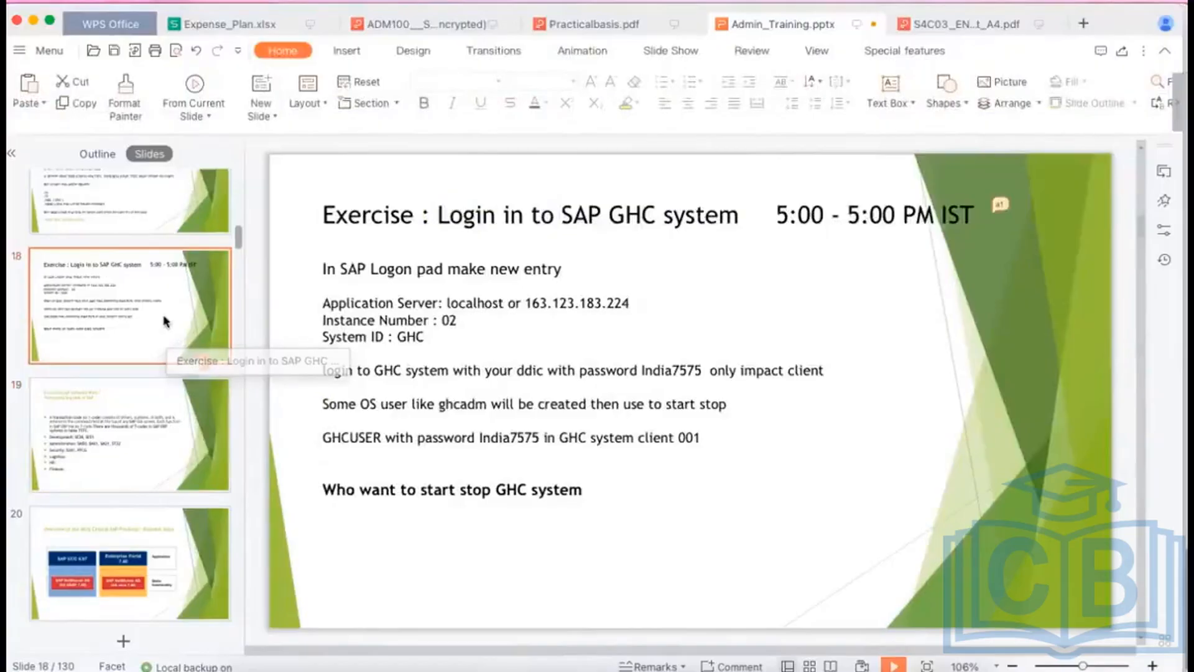
{"action": "key", "text": "super+d"}
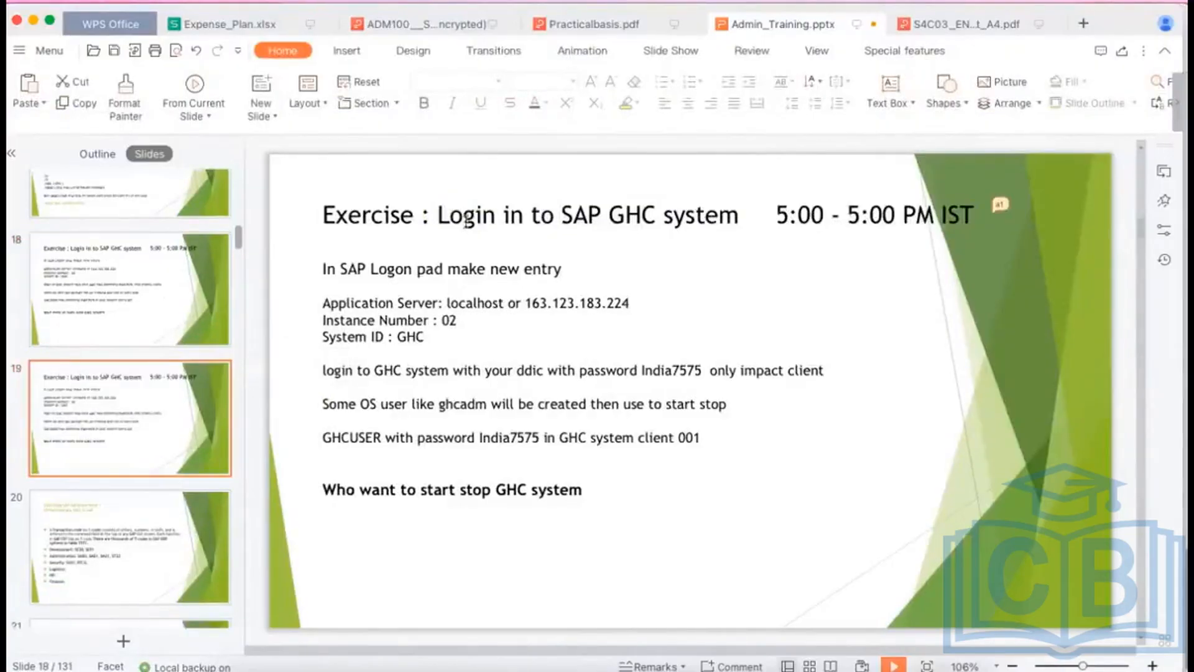
Retitle slide 19 'Exercise : Create ABAP user in TRN system' and return to the remote desktop.
{"action": "left_click", "coordinate": [439, 215]}
{"action": "left_click_drag", "start_coordinate": [438, 214], "coordinate": [971, 202]}
{"action": "key", "text": "BackSpace"}
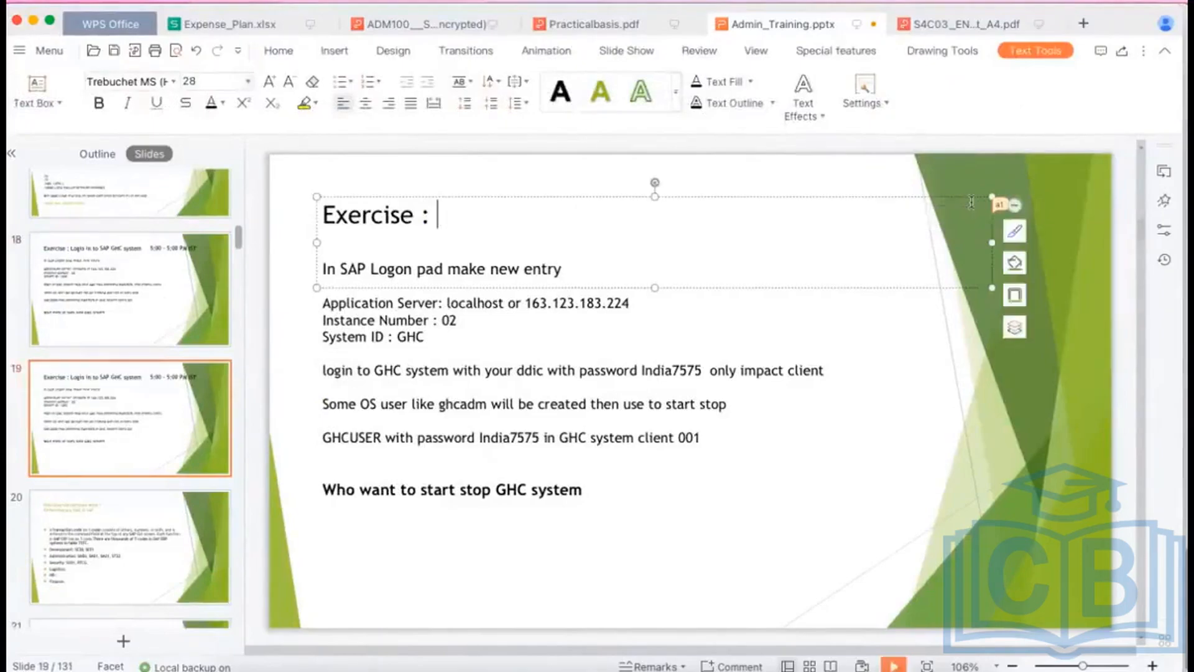
{"action": "type", "text": "Create "}
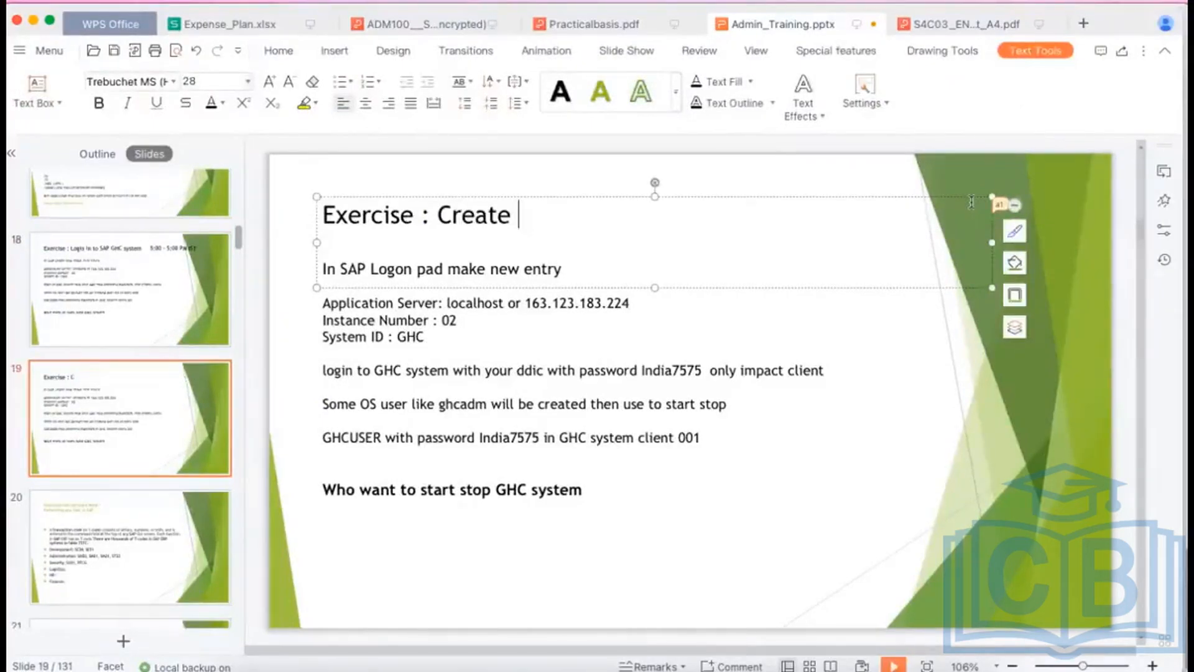
{"action": "type", "text": "ABAP "}
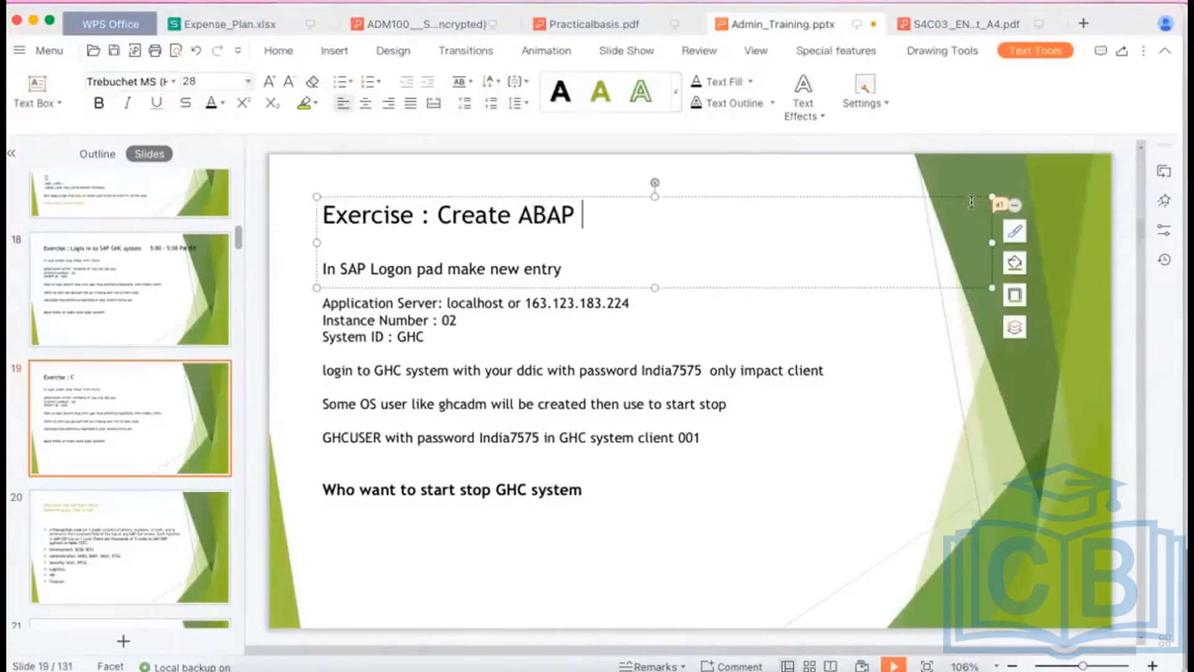
{"action": "type", "text": "user in T"}
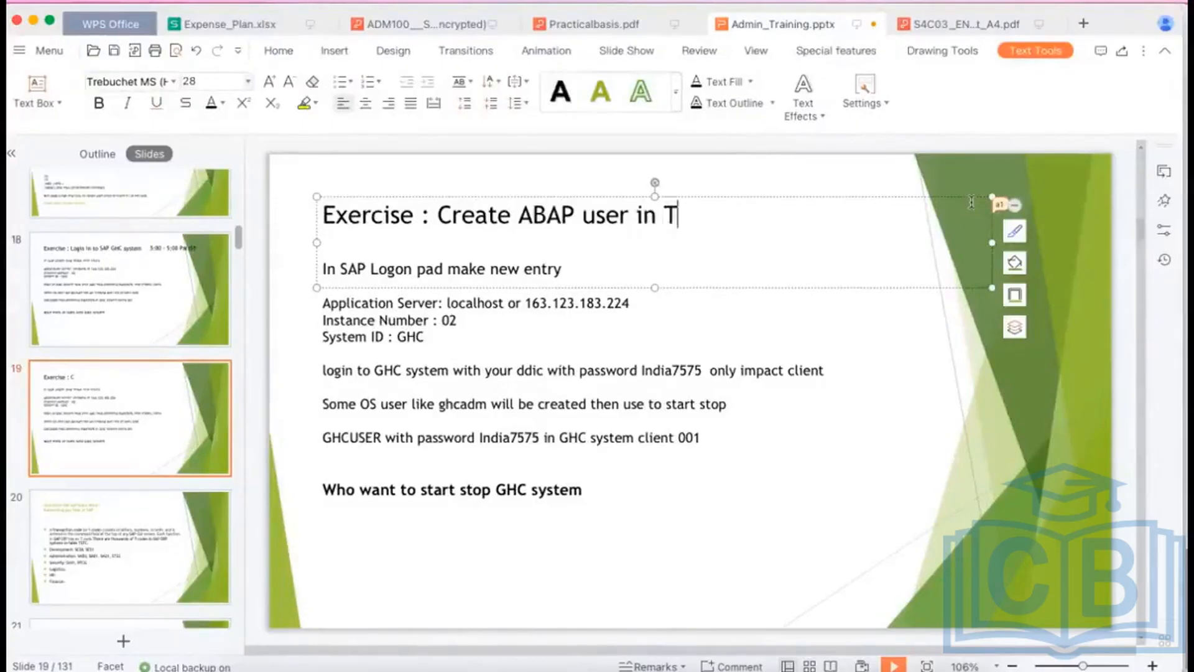
{"action": "type", "text": "RN "}
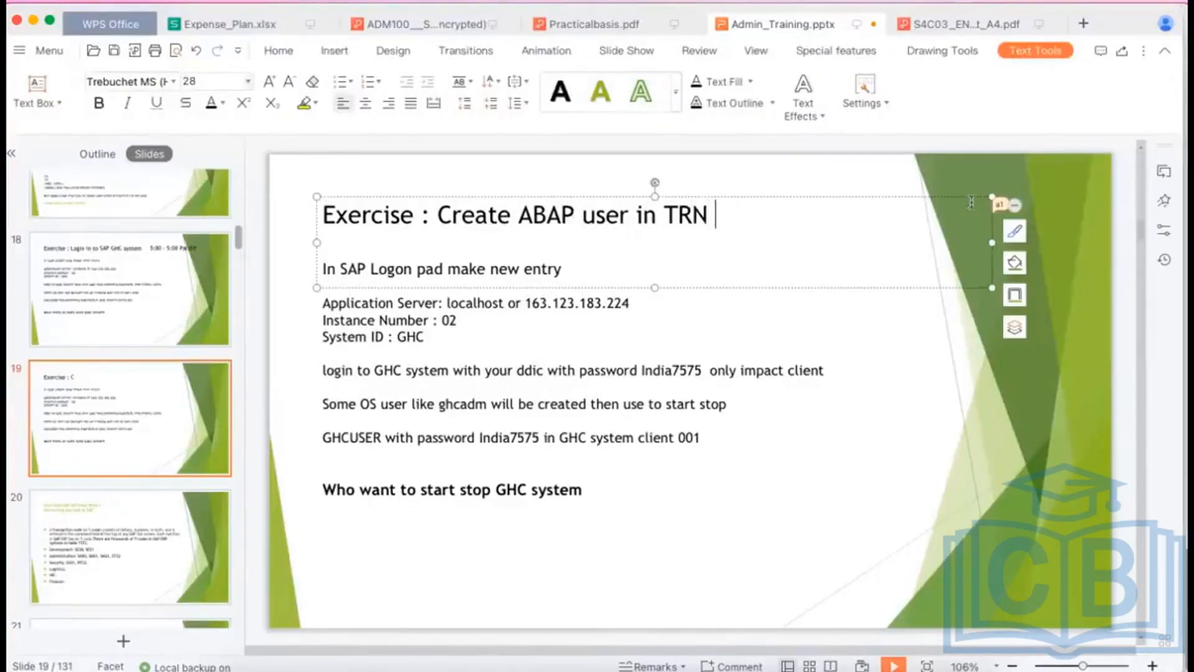
{"action": "type", "text": "system"}
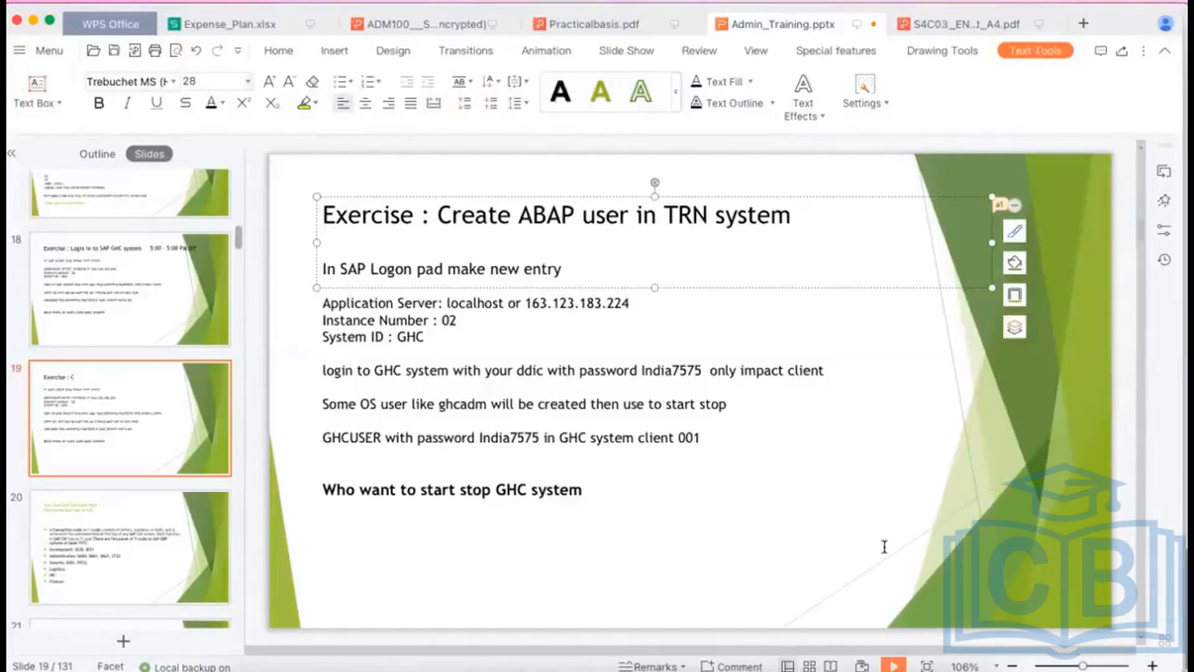
{"action": "mouse_move", "coordinate": [694, 659]}
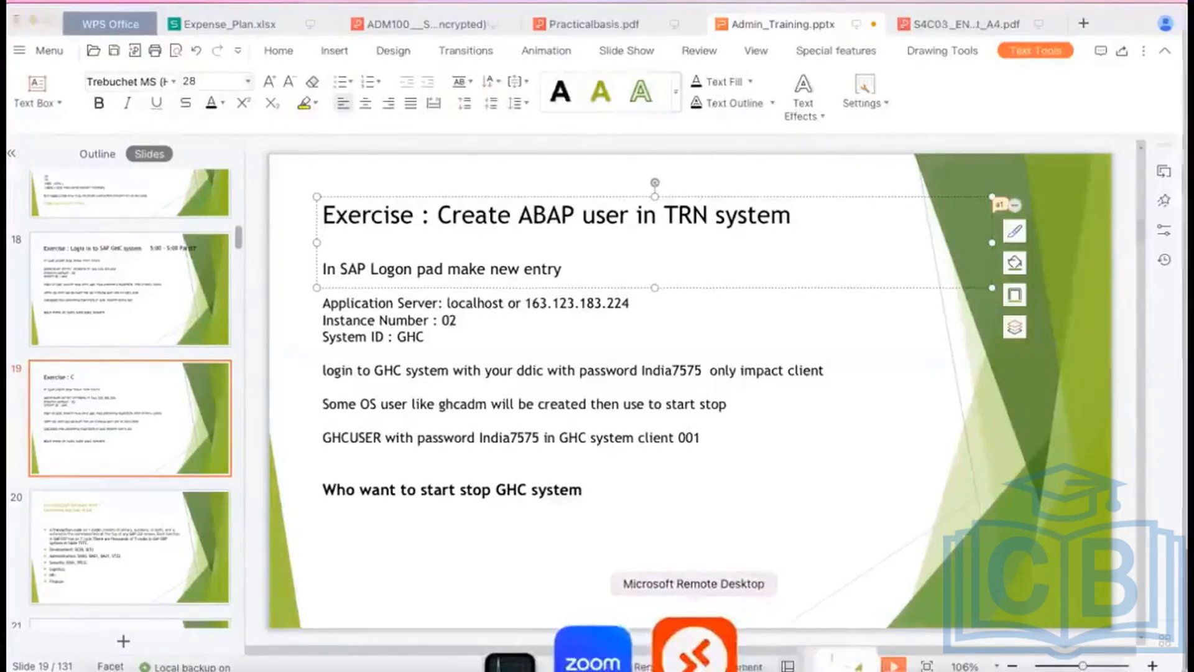
{"action": "left_click", "coordinate": [694, 659]}
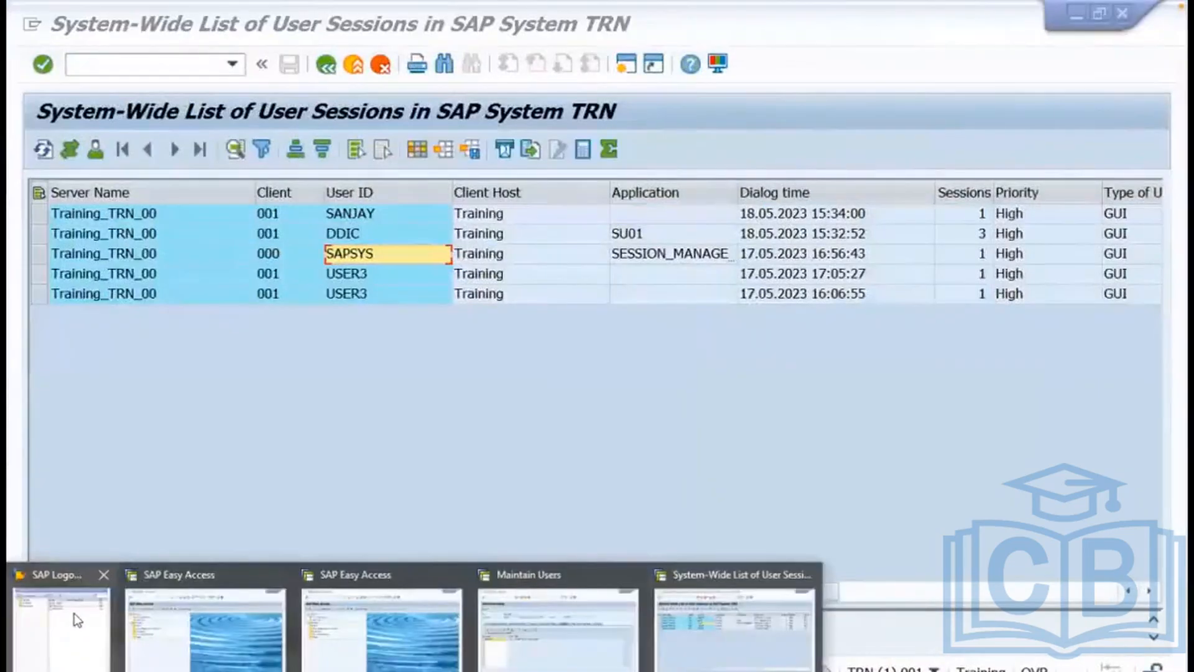
Open the TRN logon screen, change the client to 100 and start entering user sap*.
{"action": "left_click", "coordinate": [73, 613]}
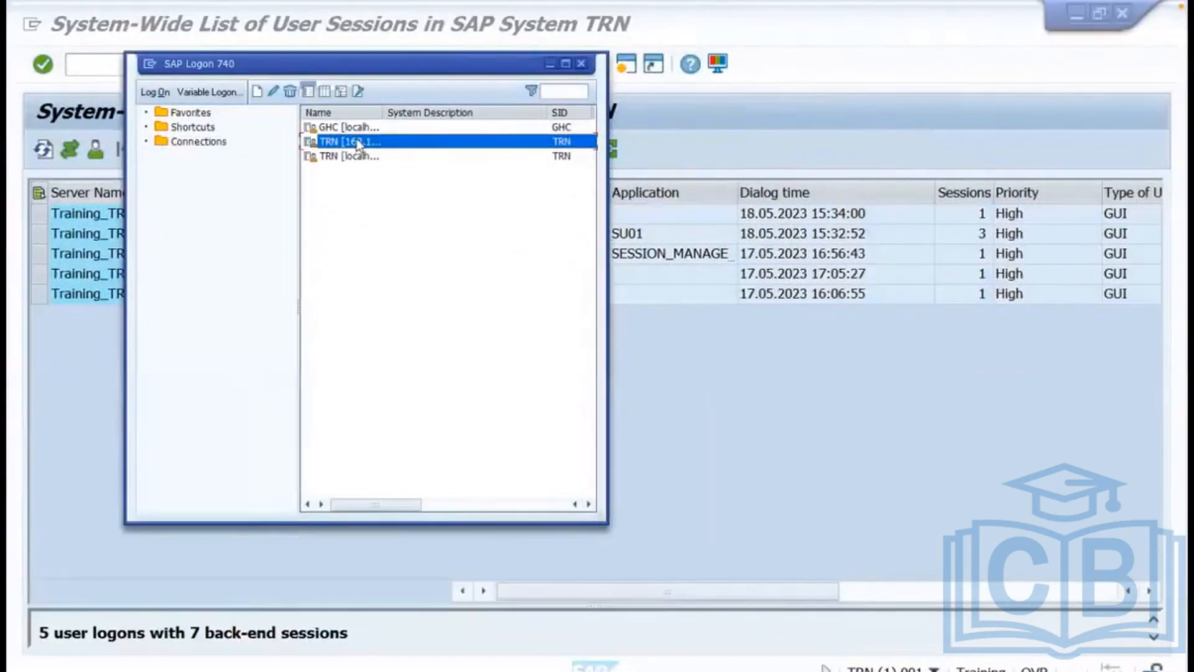
{"action": "double_click", "coordinate": [357, 141]}
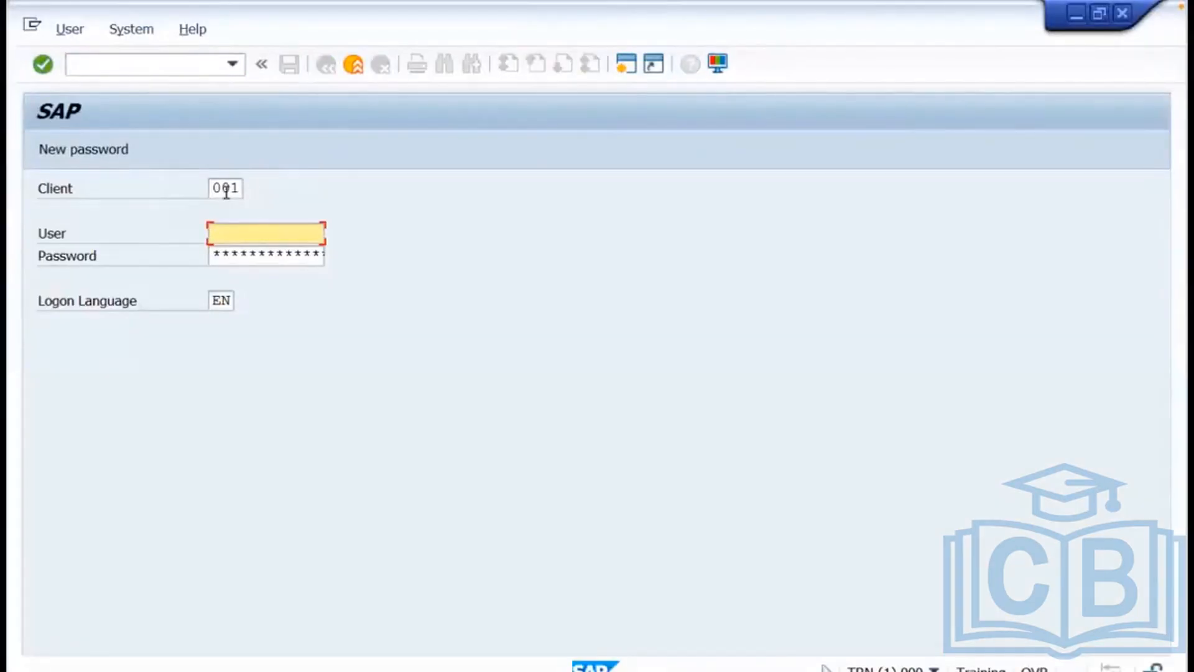
{"action": "left_click_drag", "start_coordinate": [212, 187], "coordinate": [247, 191]}
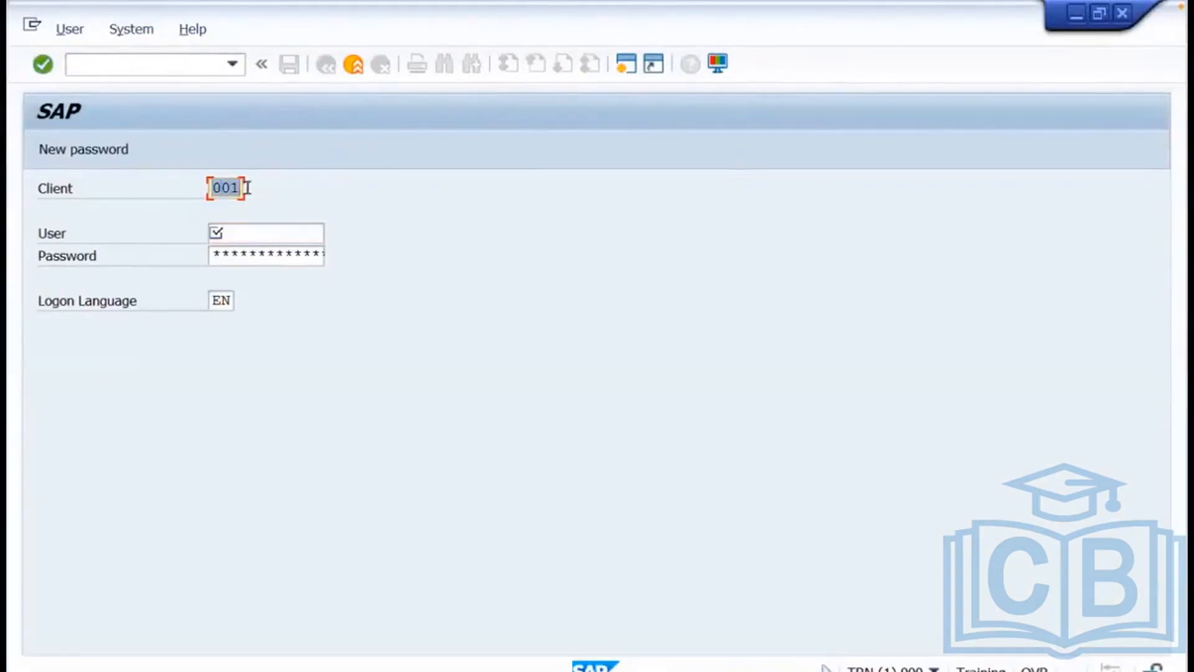
{"action": "type", "text": "100"}
{"action": "left_click", "coordinate": [236, 235]}
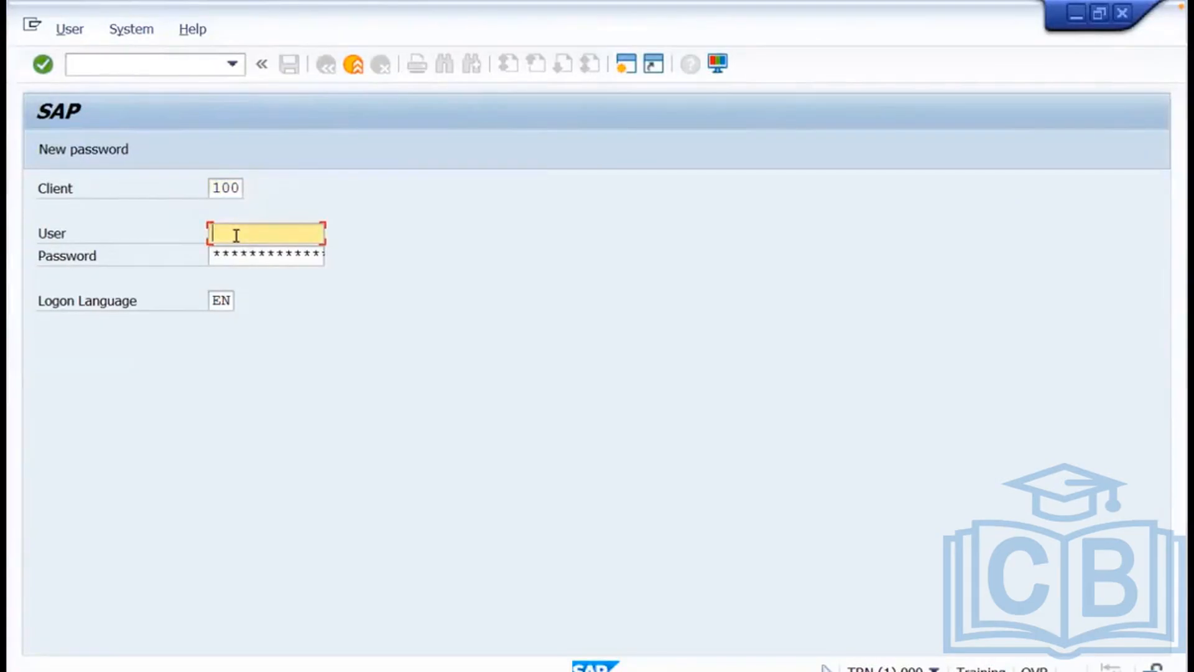
{"action": "type", "text": "sap*"}
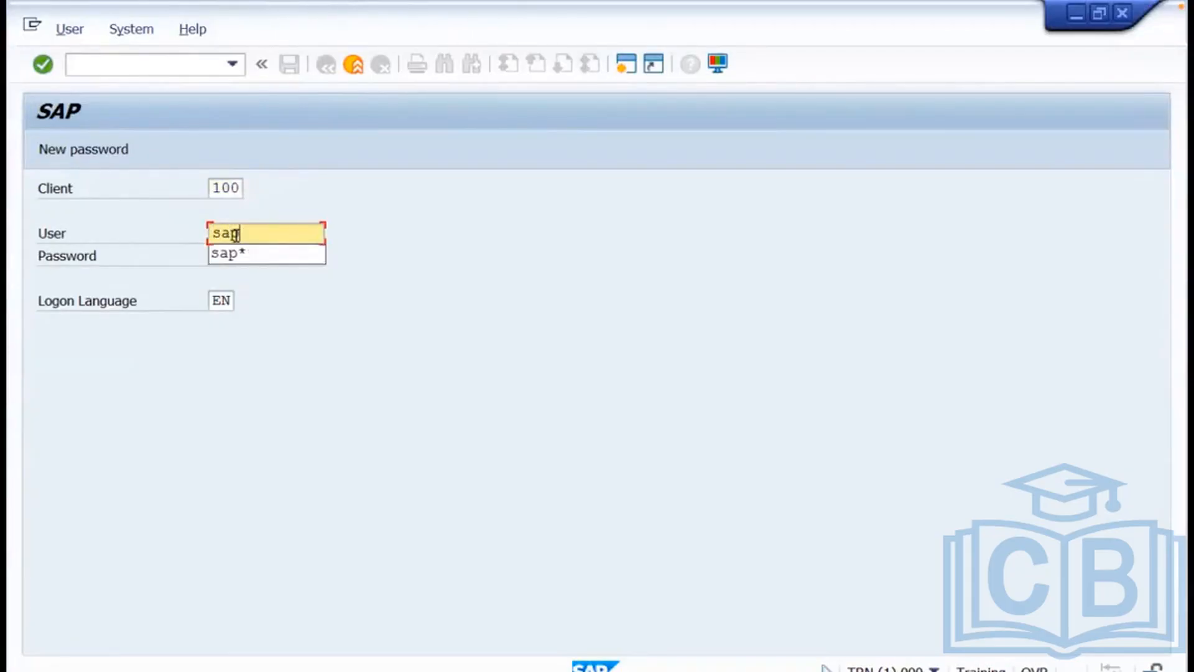
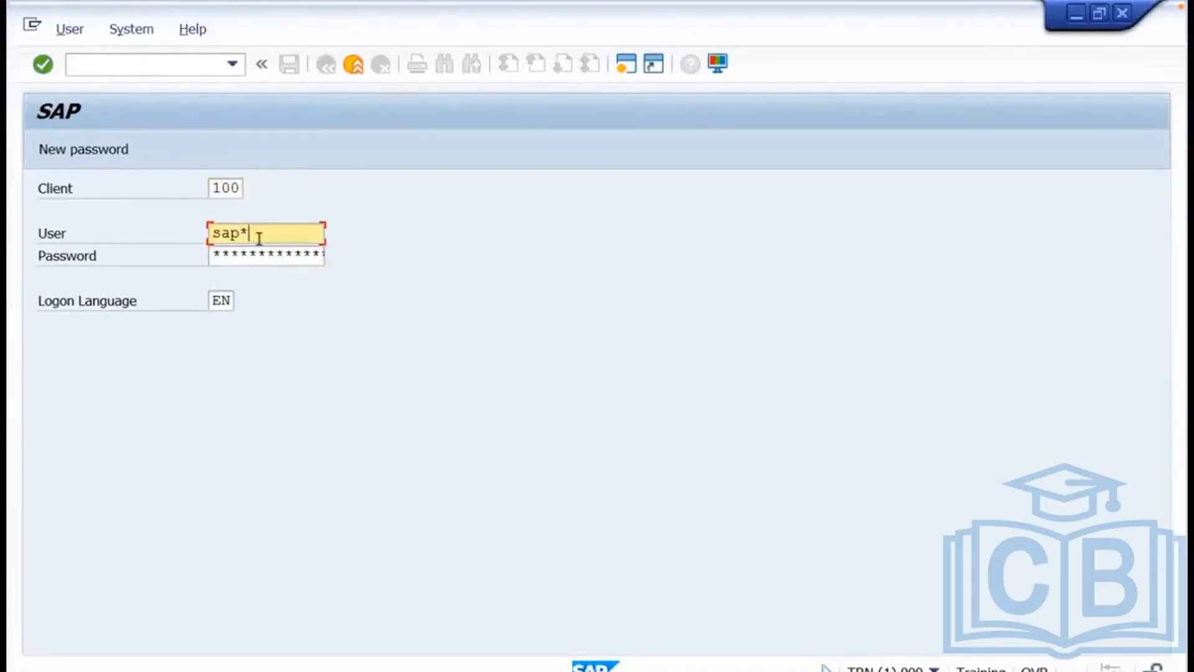
Move from user sap* to the Password field on the client 100 logon screen.
{"action": "key", "text": "Tab"}
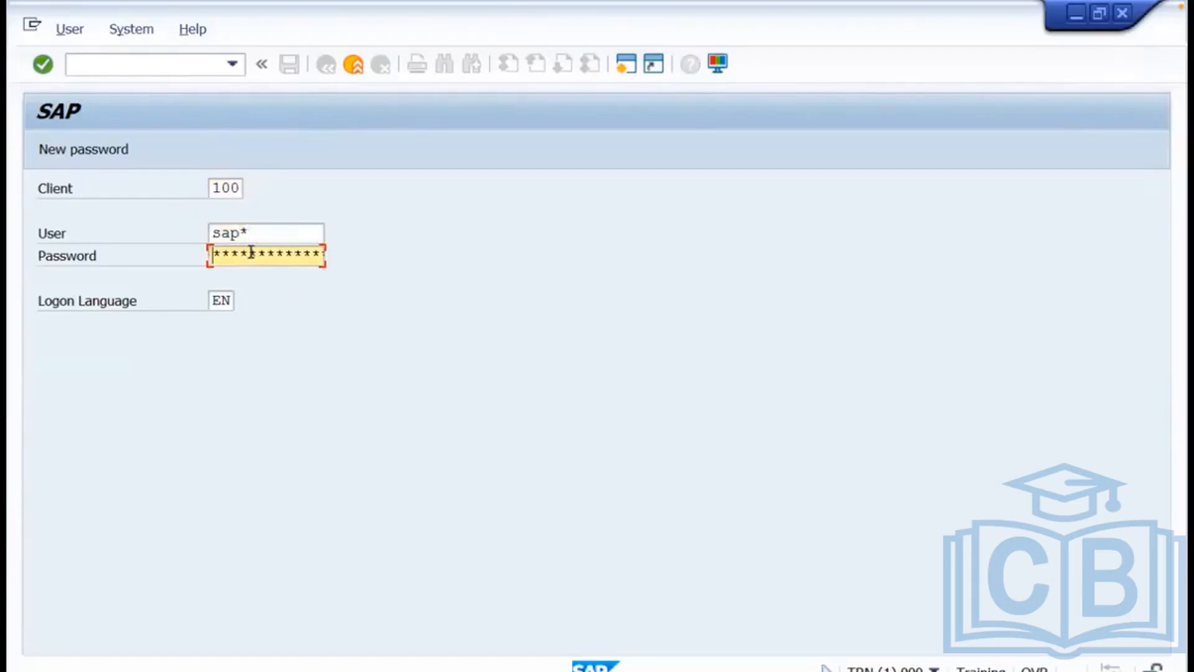
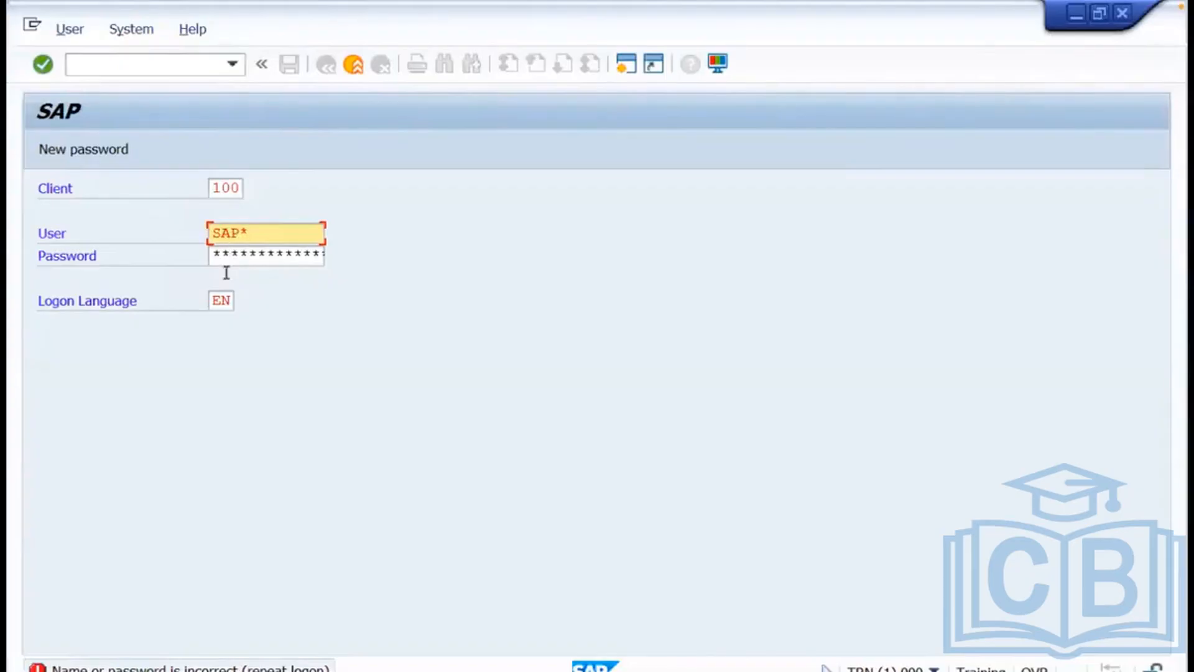
Switch to the SAP Easy Access session and run transaction rz10 to open Edit Profiles.
{"action": "left_click", "coordinate": [273, 670]}
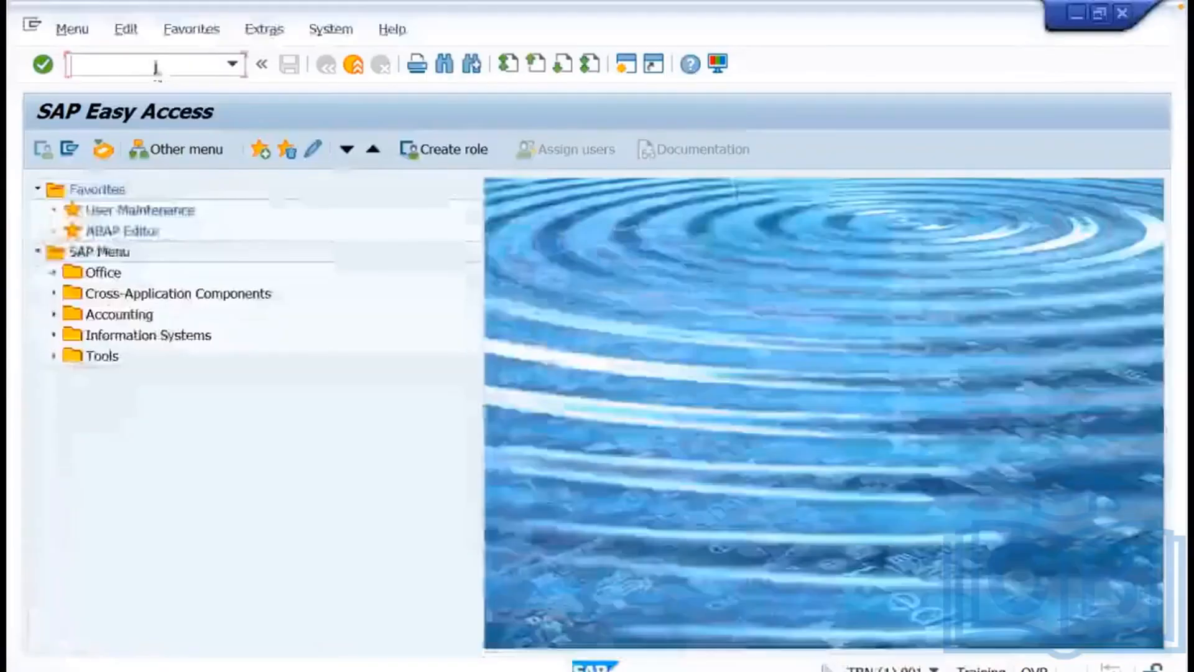
{"action": "left_click", "coordinate": [156, 67]}
{"action": "type", "text": "rz"}
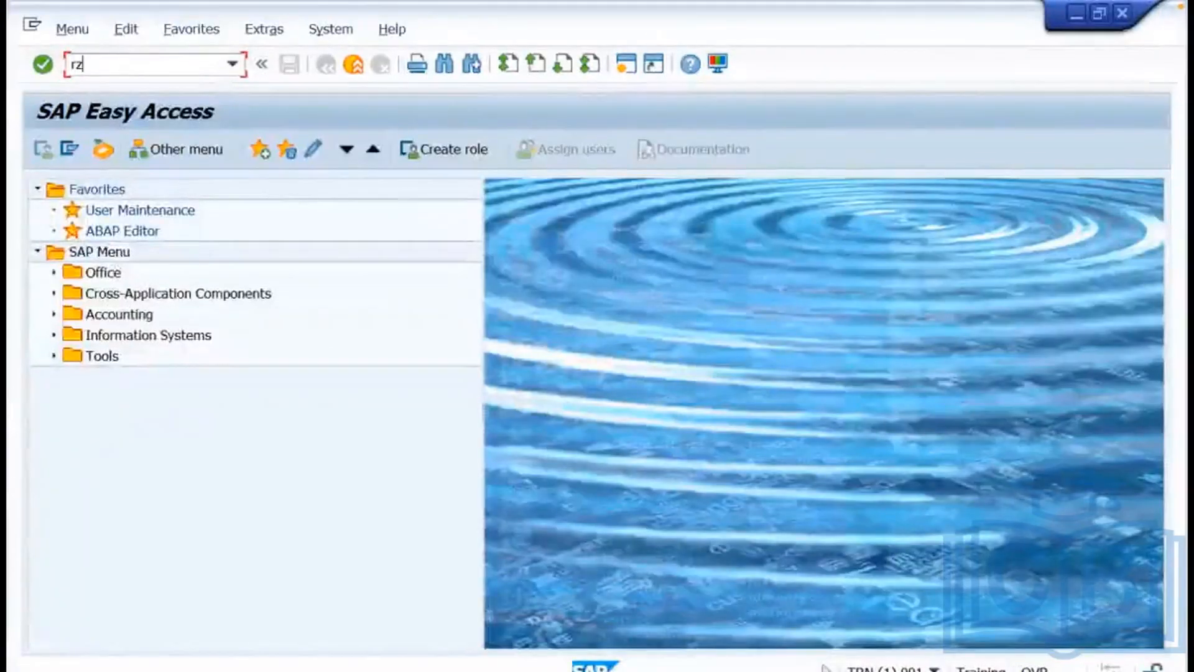
{"action": "type", "text": "10"}
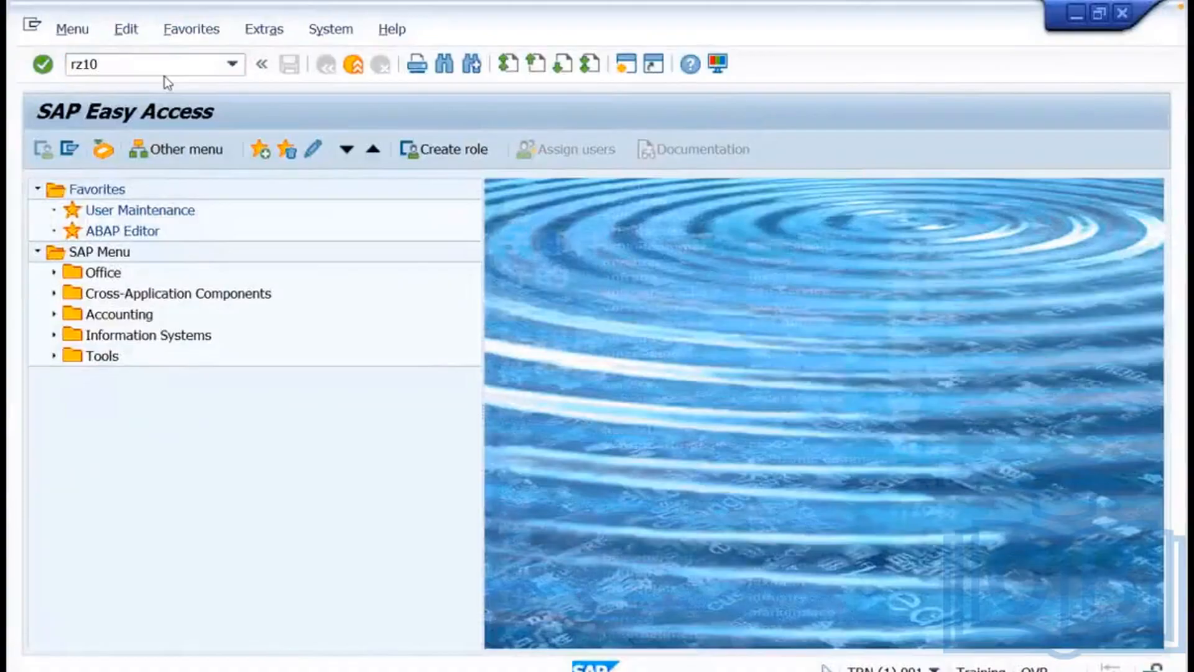
{"action": "key", "text": "Return"}
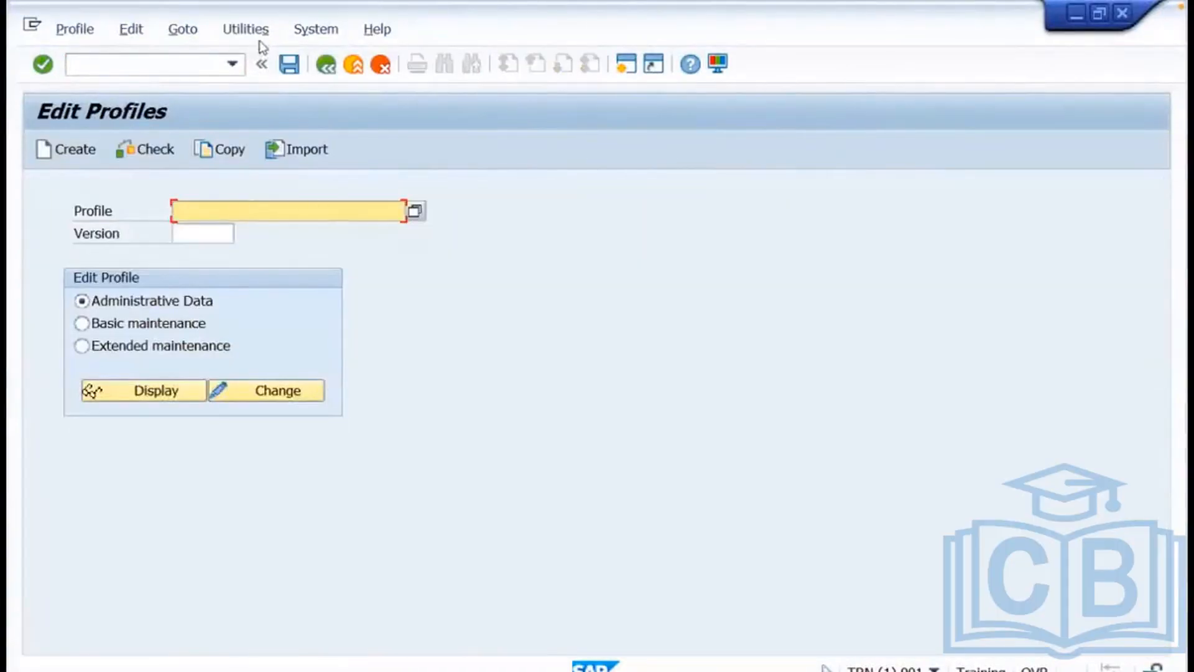
Import the profiles of the active servers, then return to slide 19 of Admin_Training.pptx.
{"action": "left_click", "coordinate": [260, 31]}
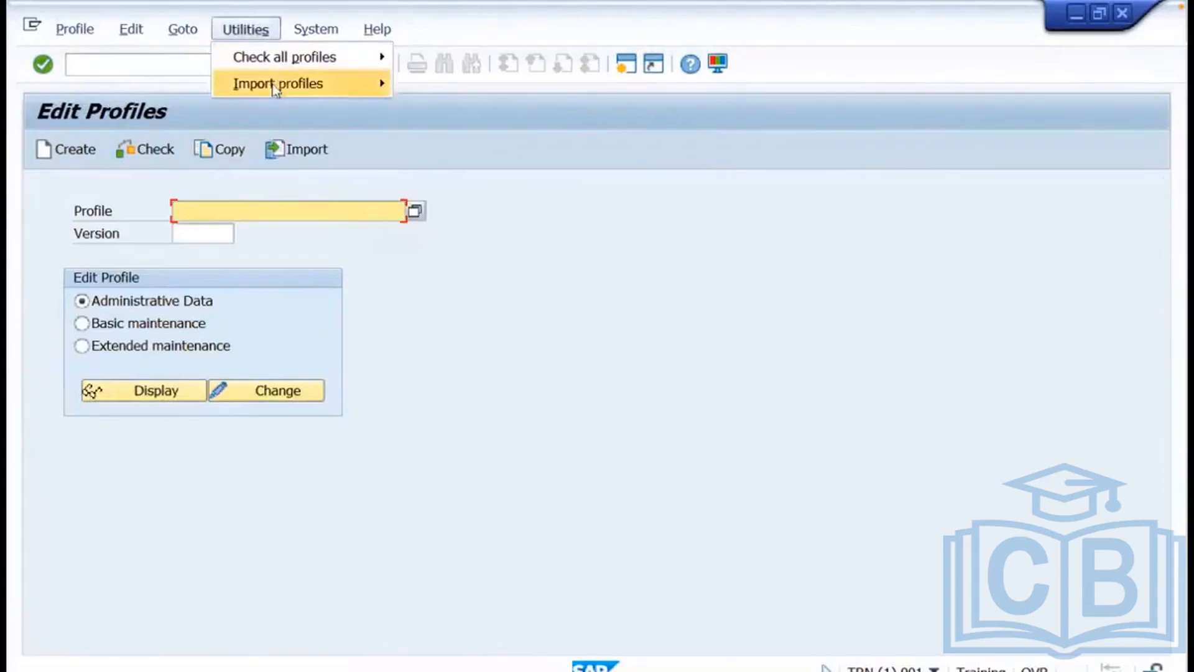
{"action": "mouse_move", "coordinate": [286, 90]}
{"action": "left_click", "coordinate": [416, 85]}
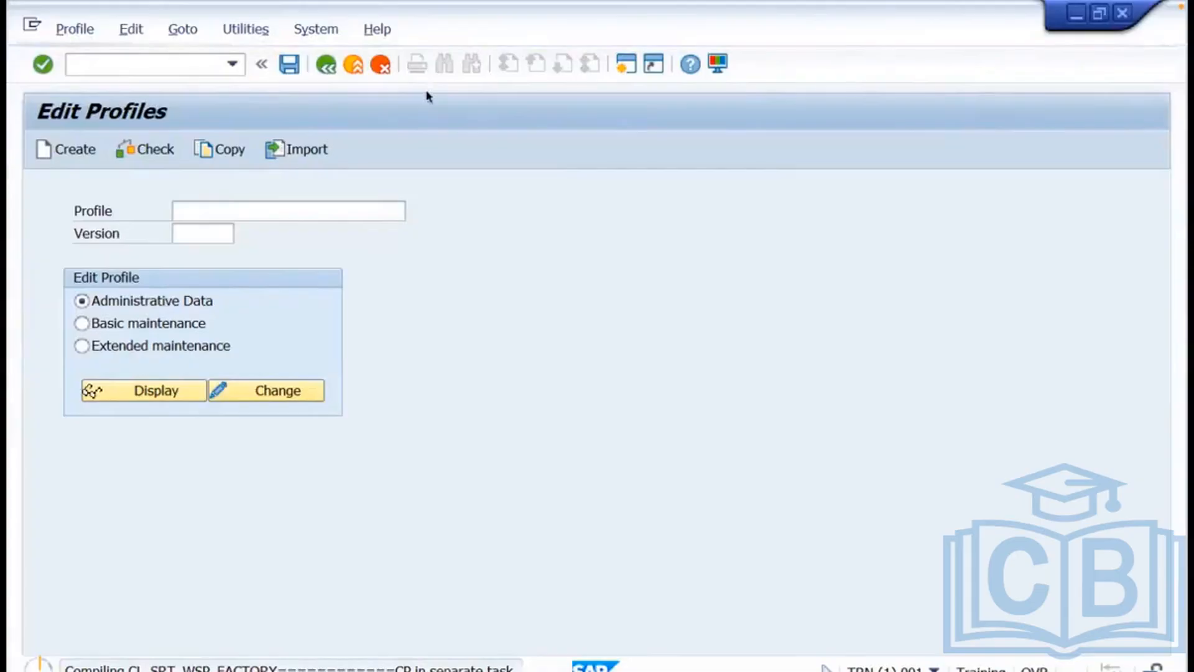
{"action": "key", "text": "ctrl+Left"}
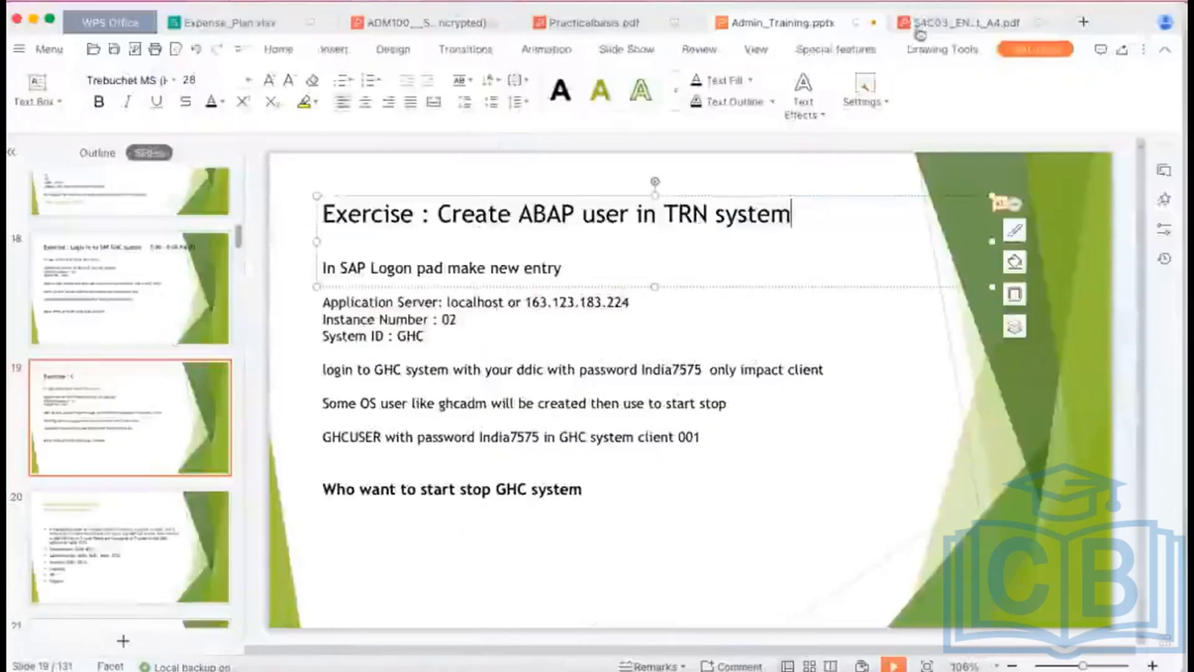
In the Miro board's Change Parameters line, add '(Dynamic / No need to restart )' after RZ11.
{"action": "mouse_move", "coordinate": [440, 668]}
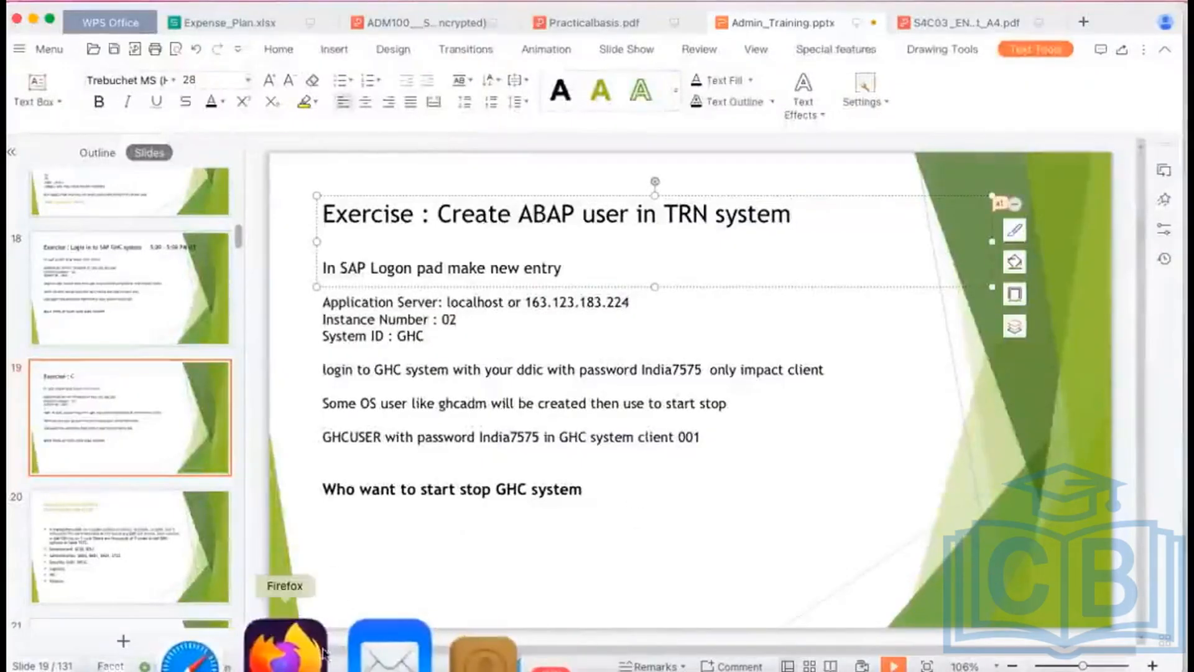
{"action": "left_click", "coordinate": [280, 646]}
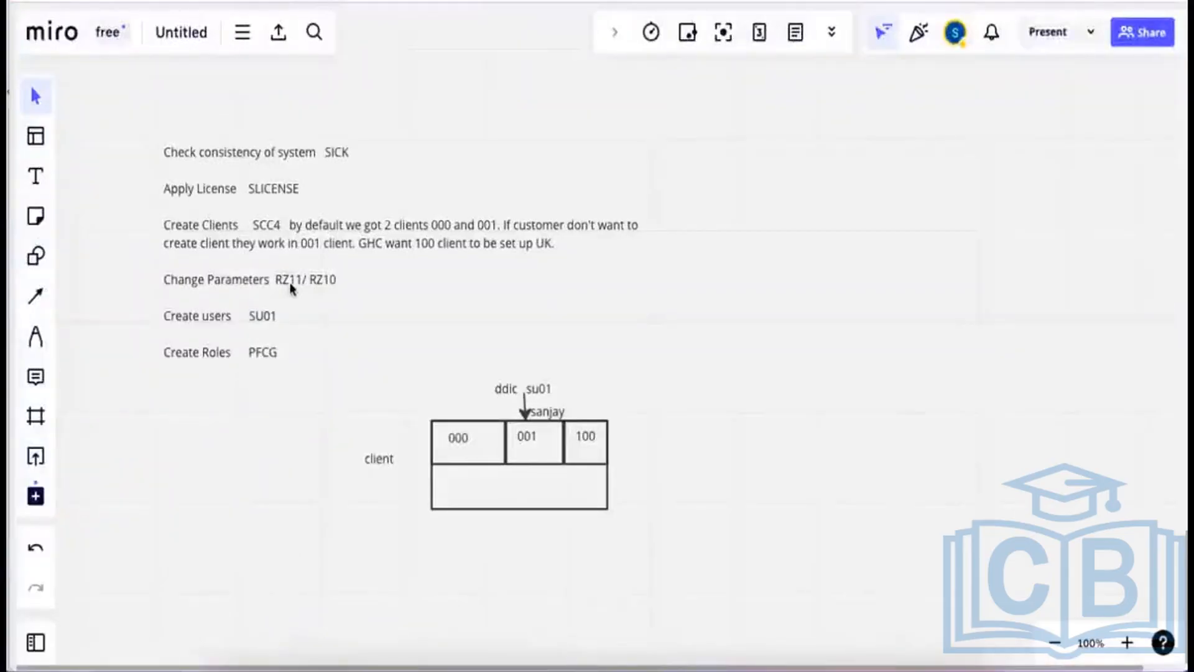
{"action": "left_click", "coordinate": [290, 278]}
{"action": "double_click", "coordinate": [290, 278]}
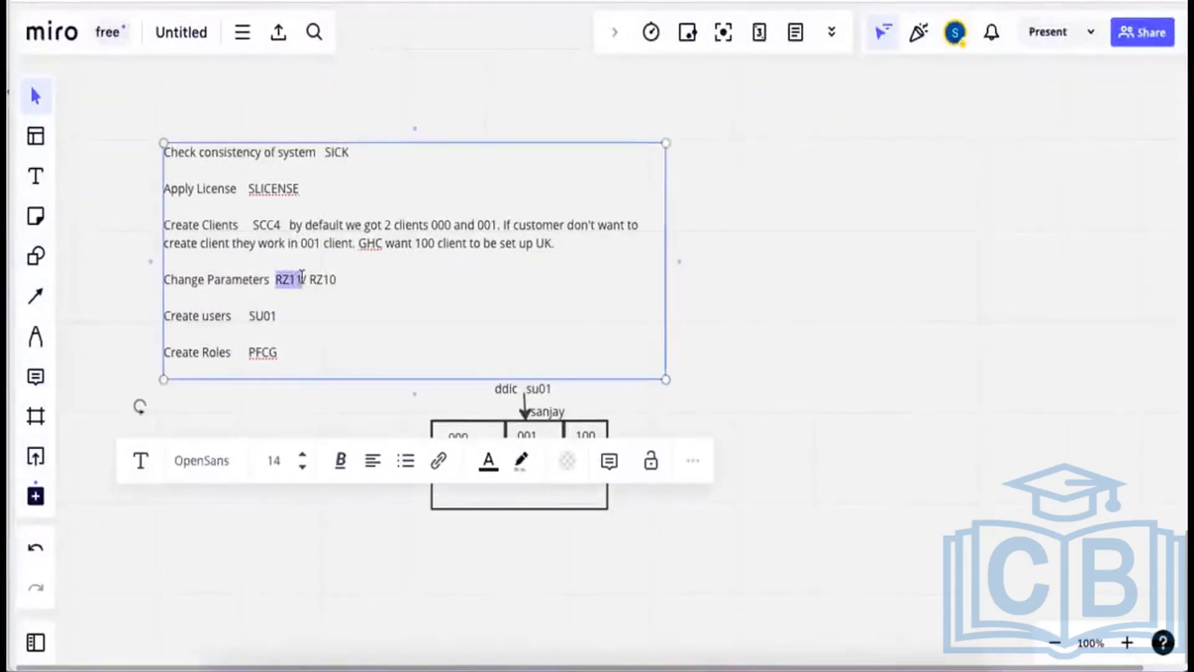
{"action": "left_click", "coordinate": [302, 277]}
{"action": "type", "text": "("}
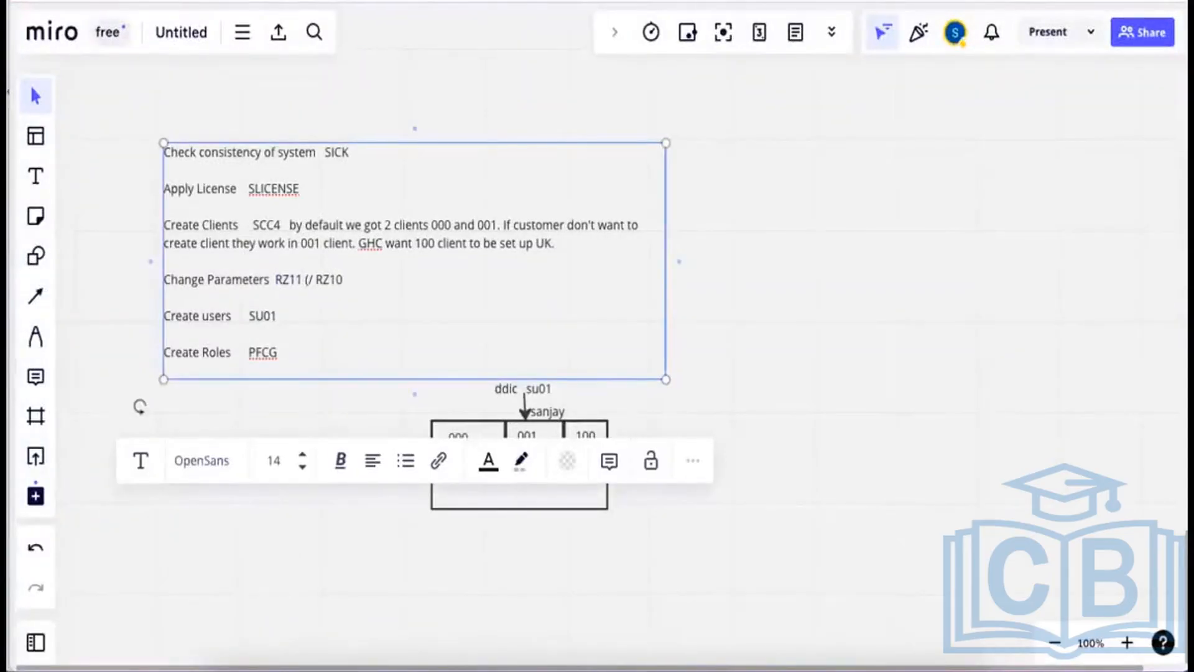
{"action": "type", "text": "Dynamic"}
{"action": "type", "text": " / No need "}
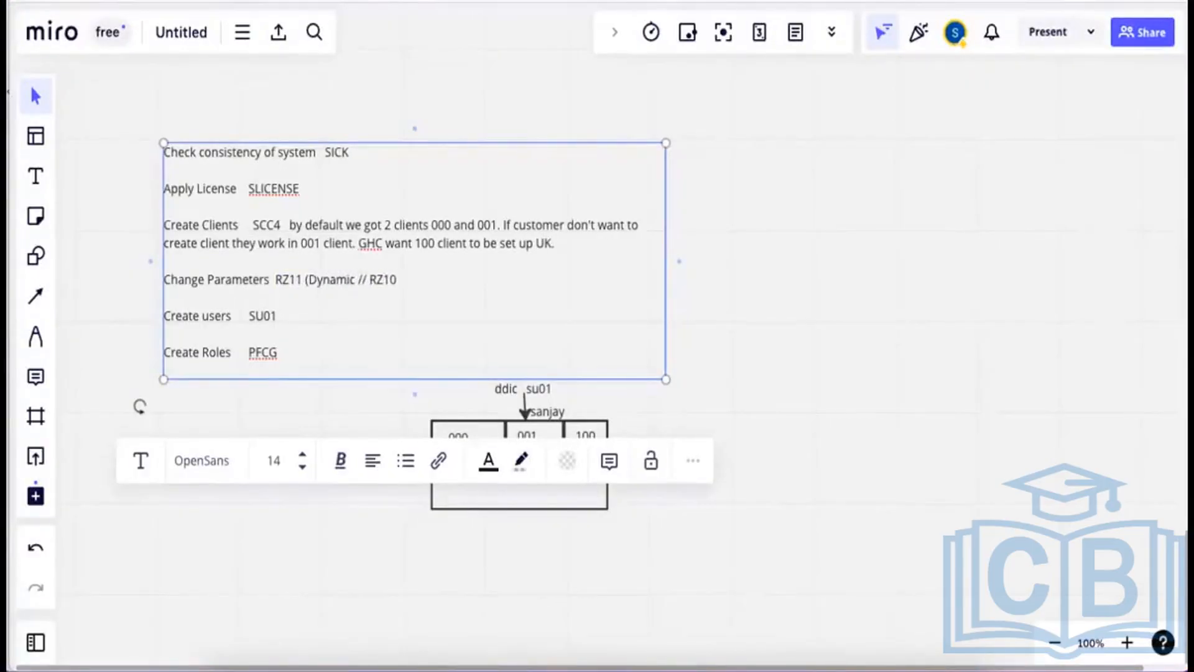
{"action": "type", "text": "to rest"}
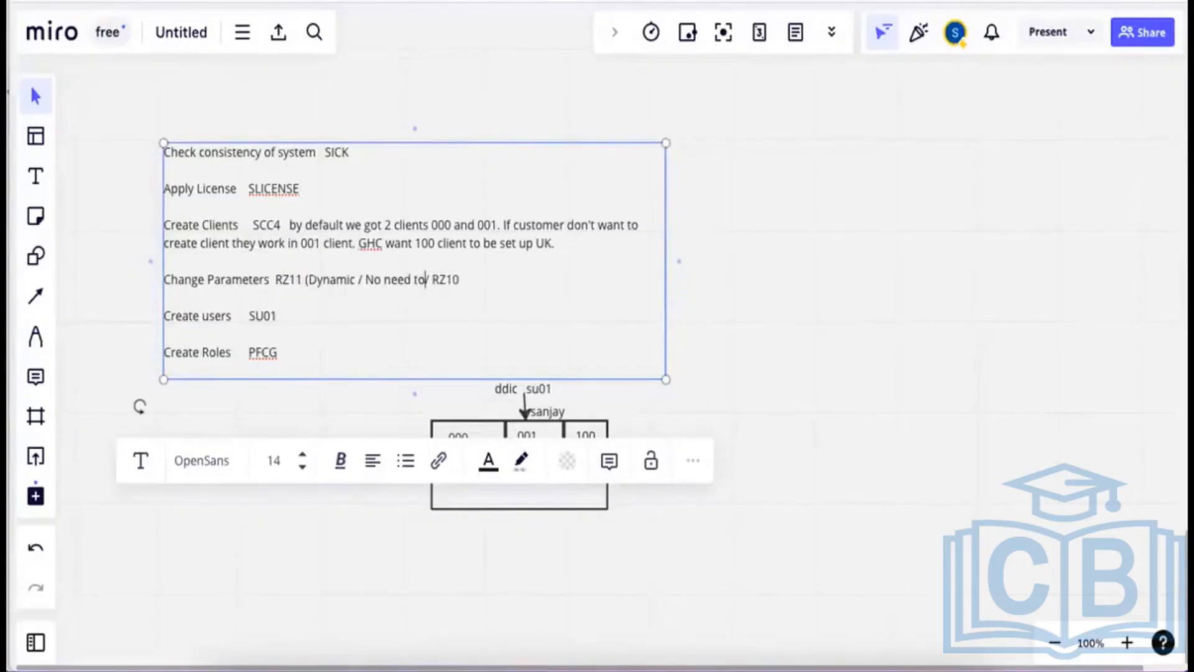
{"action": "type", "text": "art )"}
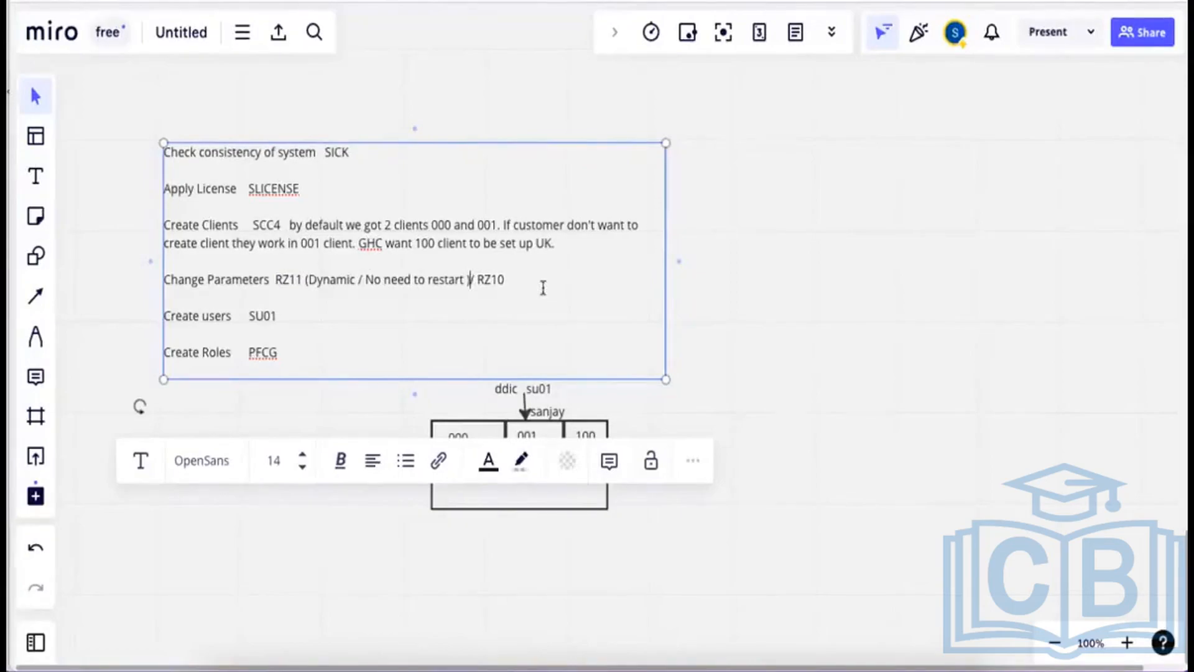
Add '( Static Paramete' after RZ10 on the same Miro line.
{"action": "left_click_drag", "start_coordinate": [509, 285], "coordinate": [479, 282]}
{"action": "left_click", "coordinate": [510, 281]}
{"action": "type", "text": "( Static Parame"}
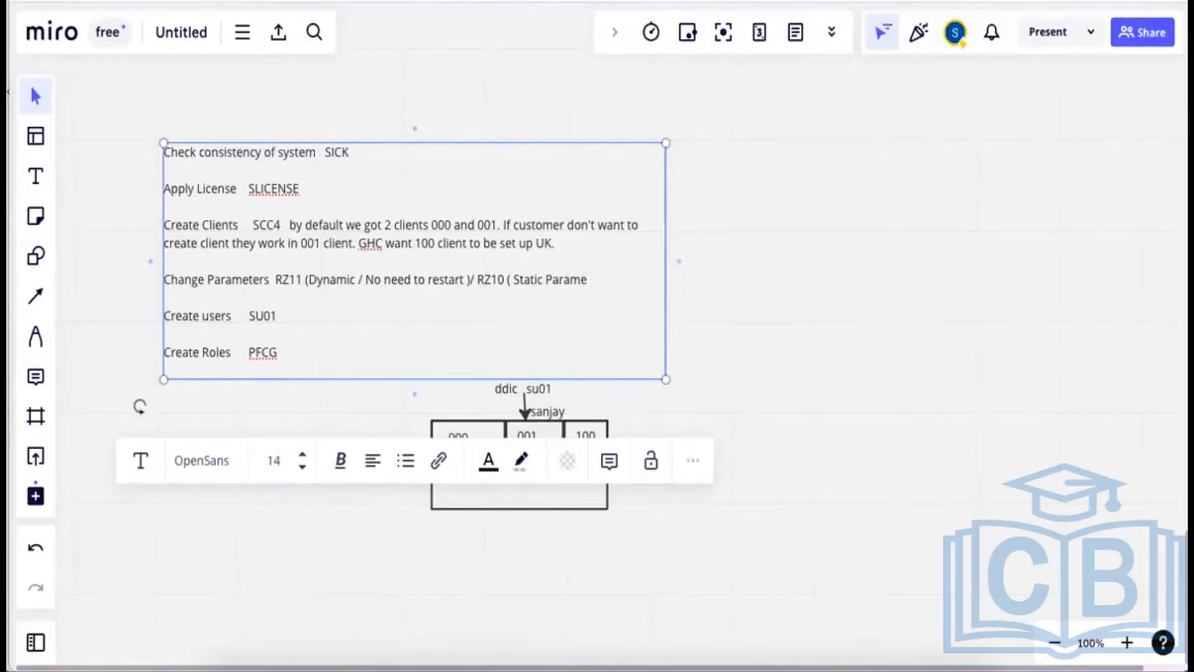
{"action": "type", "text": "ter"}
{"action": "key", "text": "alt+Tab"}
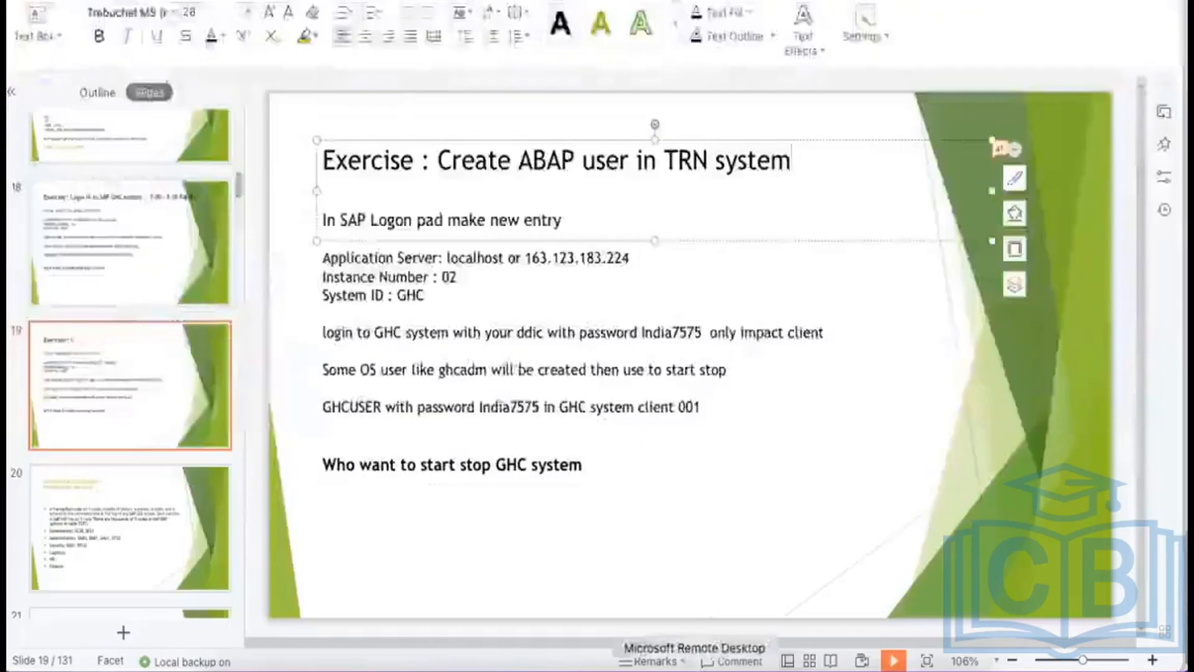
{"action": "left_click", "coordinate": [693, 642]}
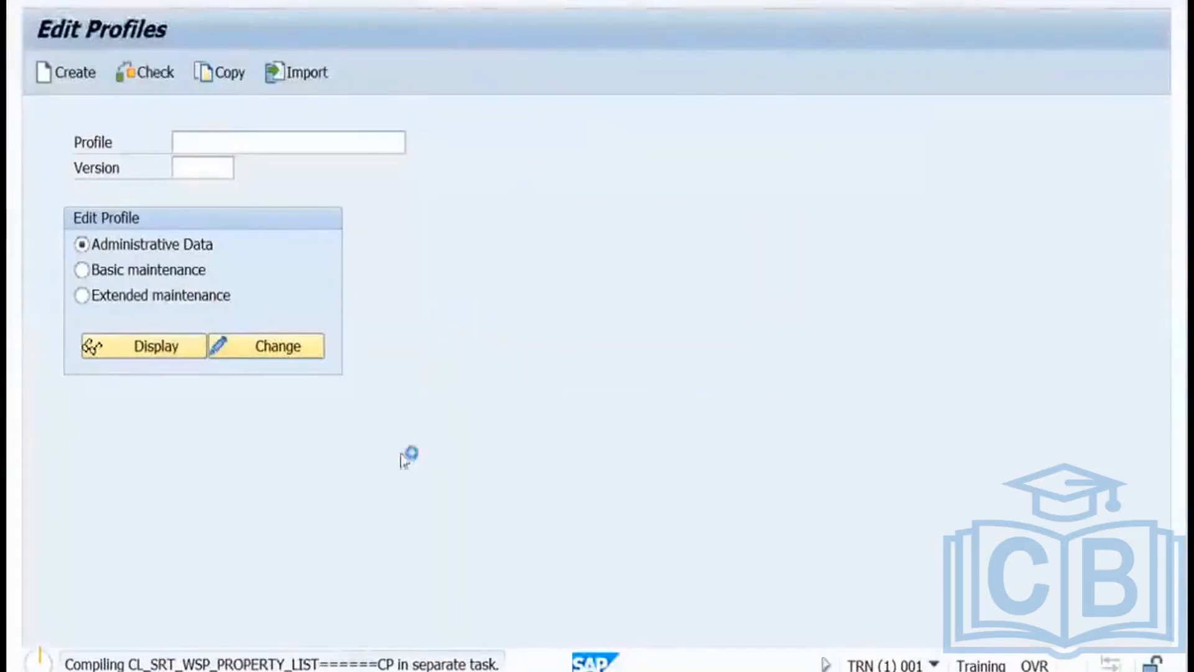
{"action": "key", "text": "alt+Tab"}
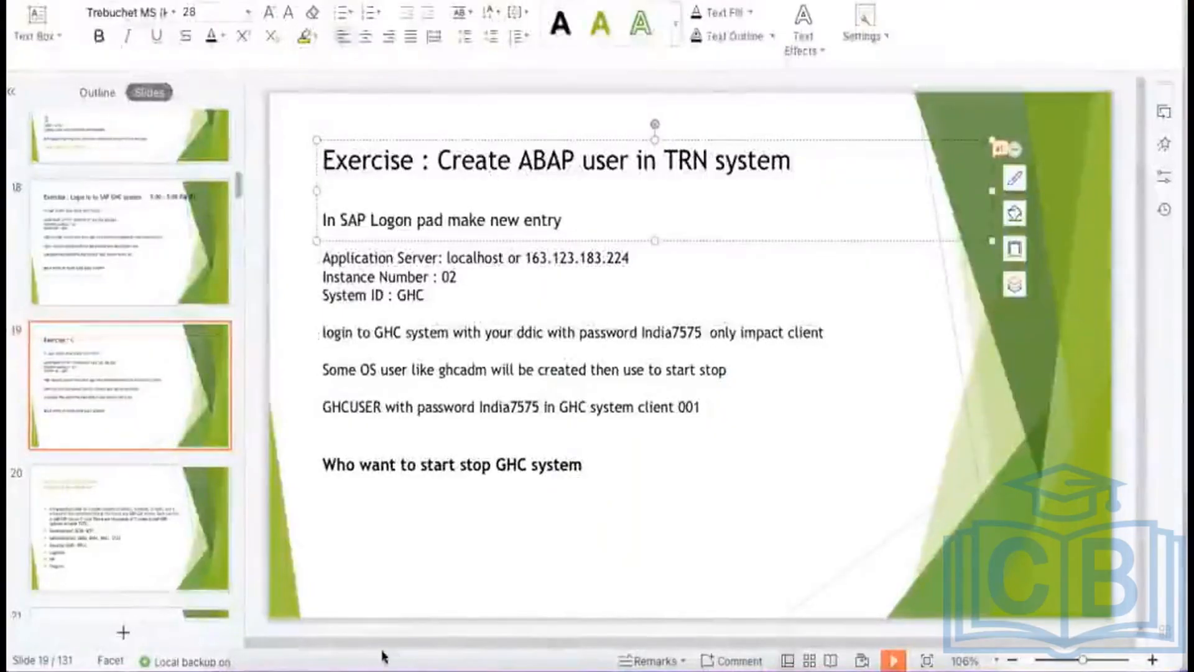
{"action": "left_click", "coordinate": [314, 640]}
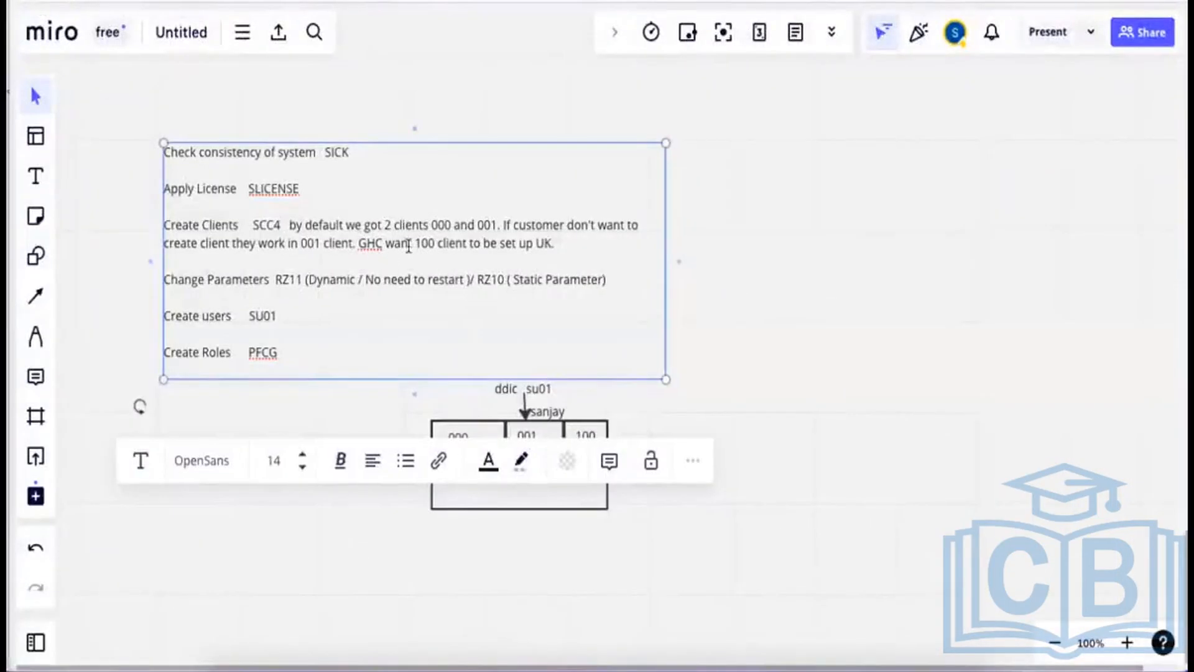
{"action": "left_click", "coordinate": [563, 242]}
{"action": "key", "text": "Return"}
{"action": "key", "text": "Return"}
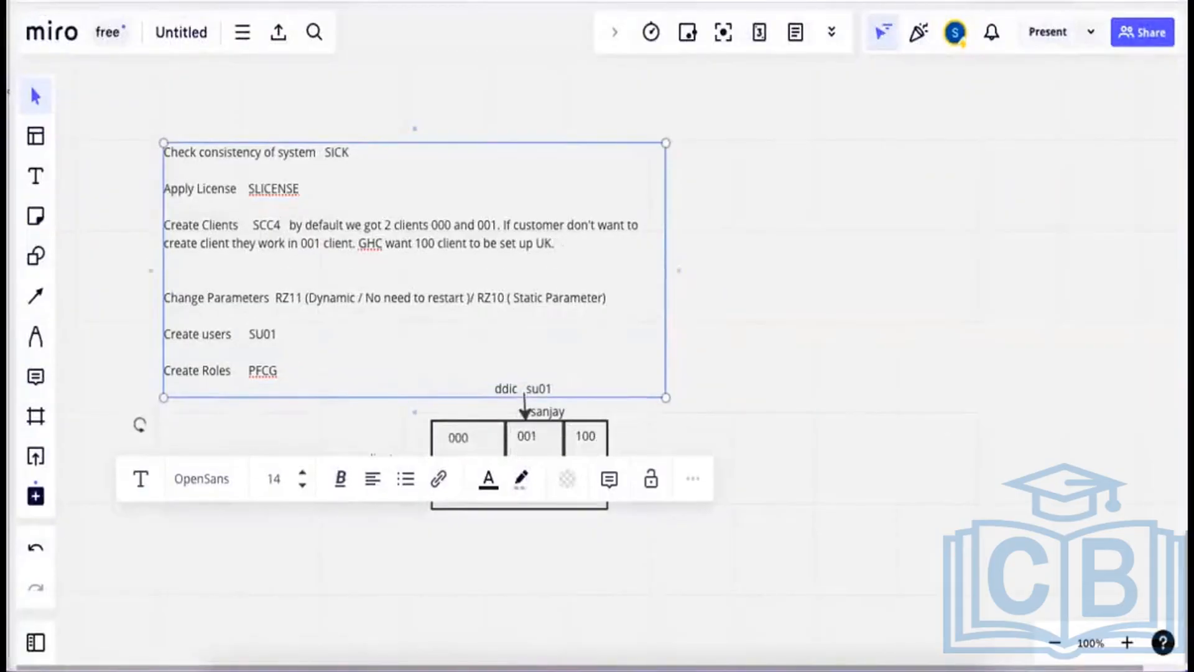
{"action": "type", "text": "To"}
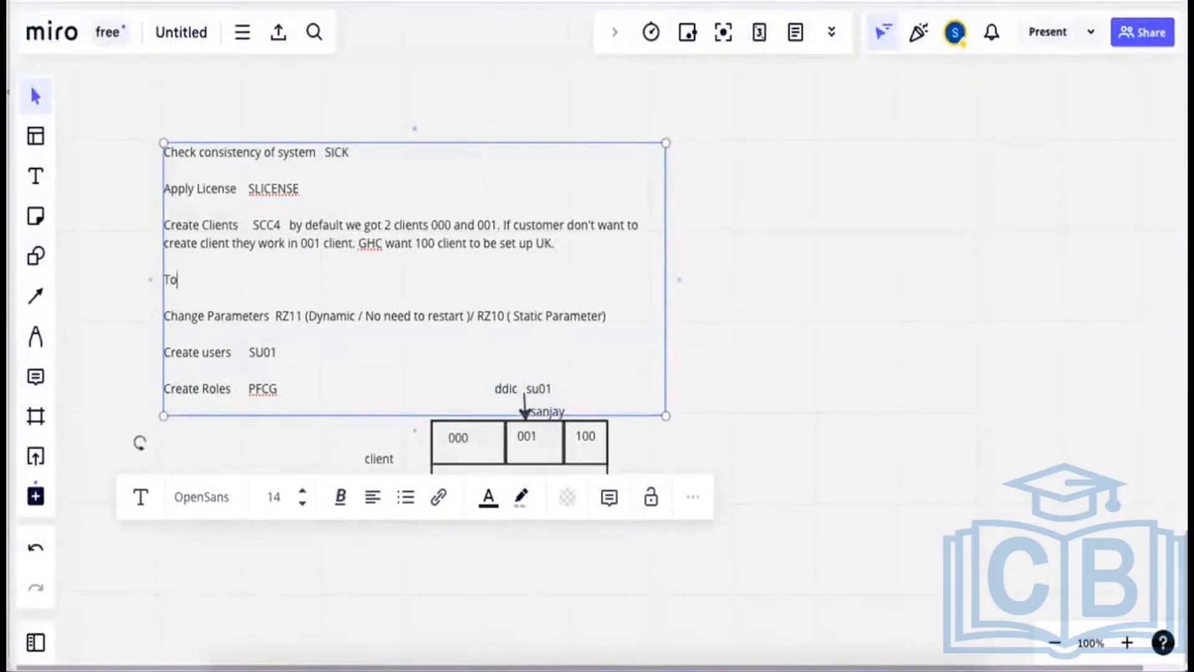
{"action": "type", "text": " login in to new"}
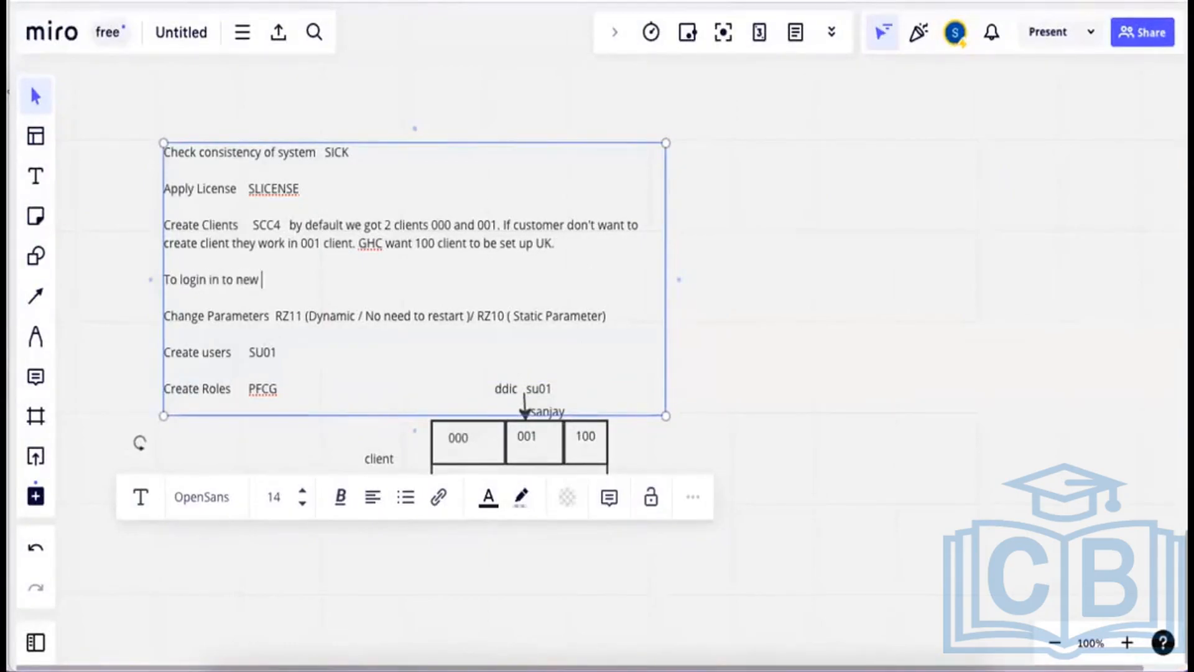
{"action": "type", "text": " client using user"}
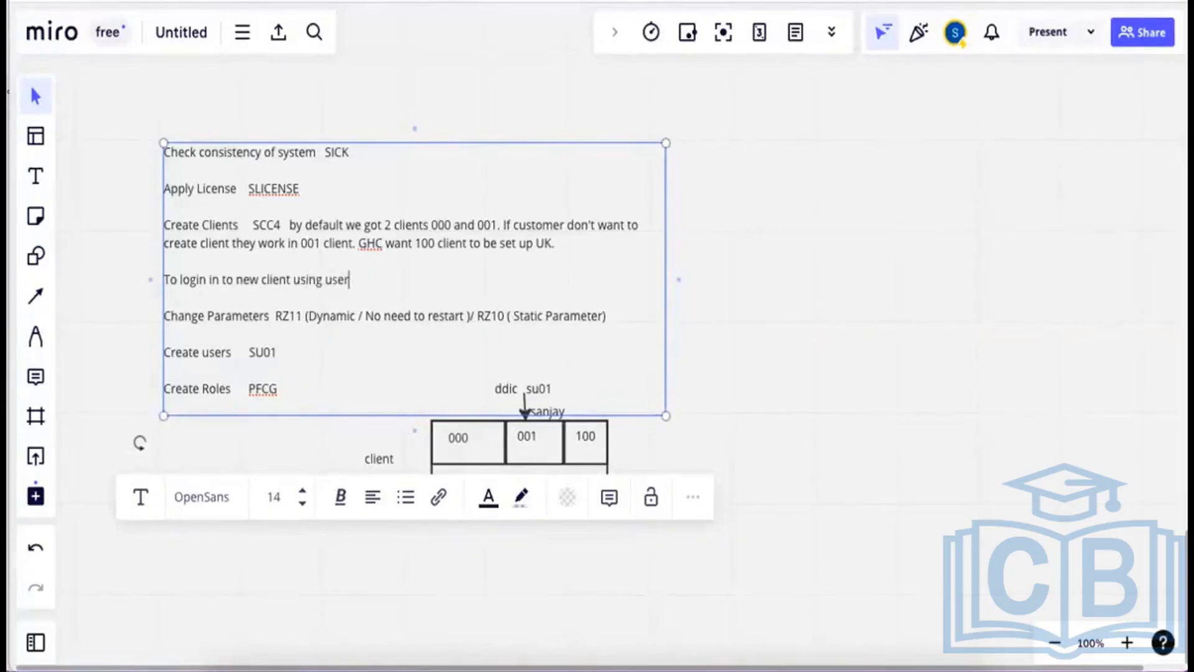
{"action": "type", "text": " sap* and password p"}
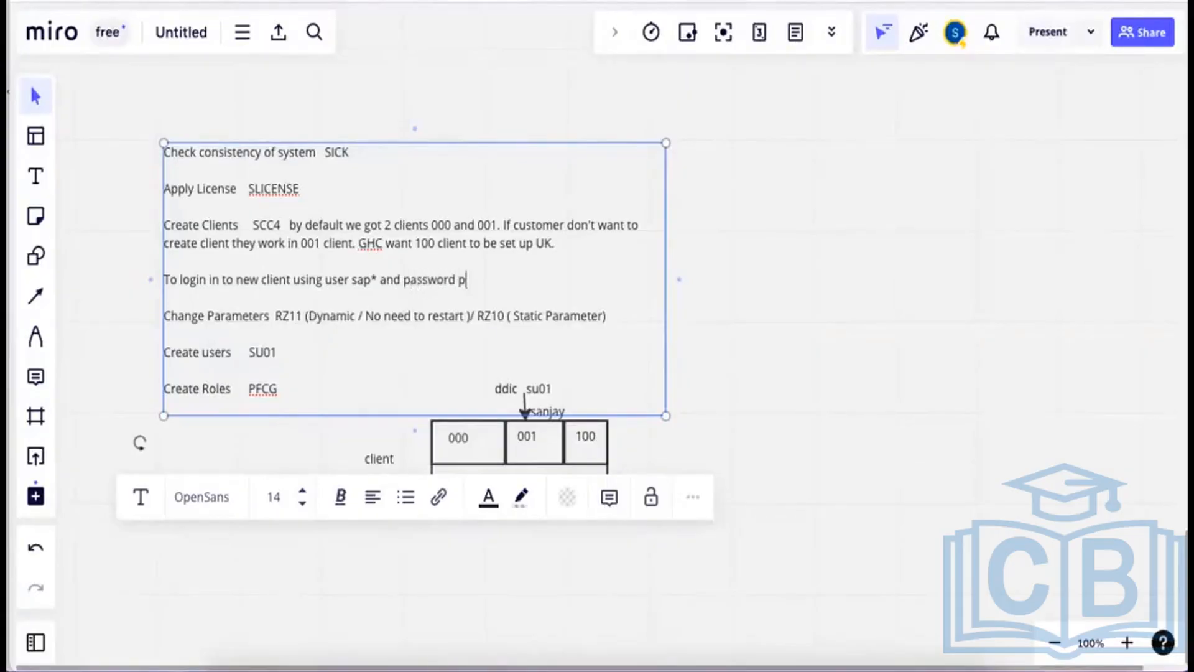
{"action": "type", "text": "ass"}
{"action": "type", "text": "but parame"}
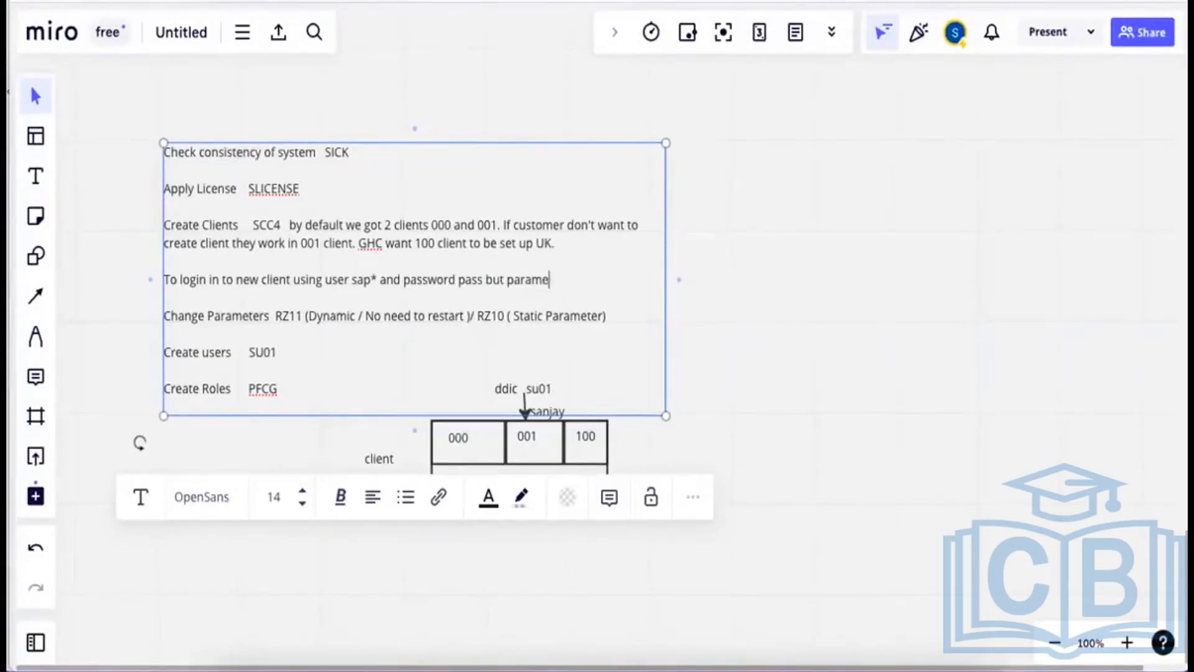
{"action": "type", "text": "ter"}
{"action": "key", "text": "Return"}
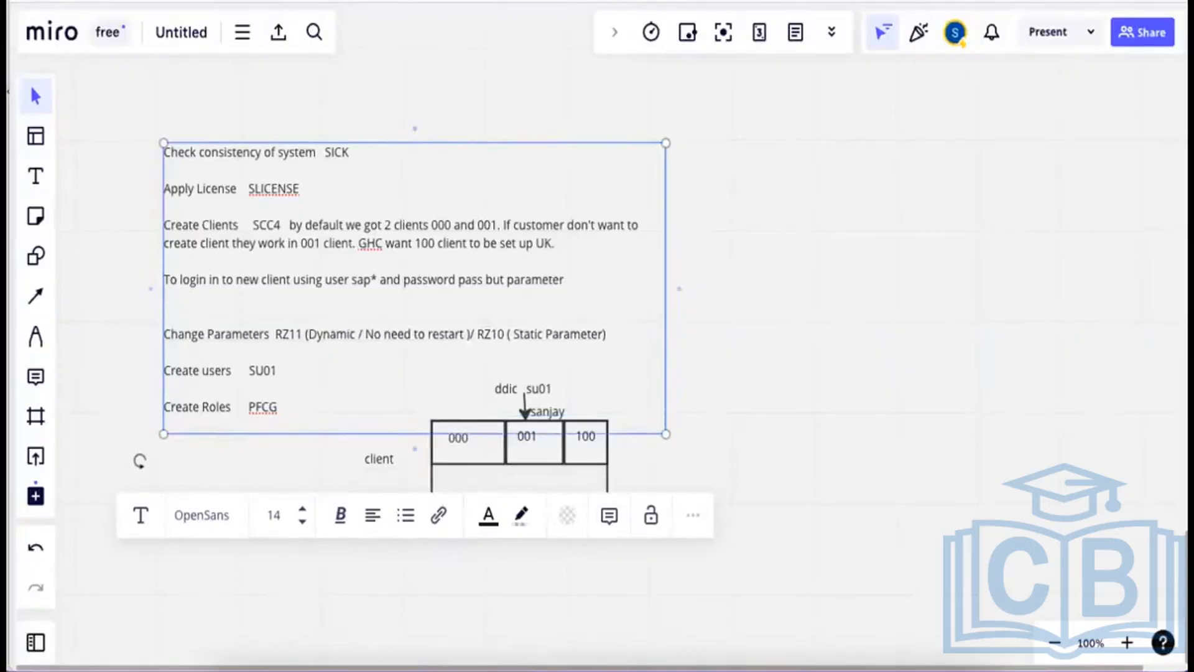
{"action": "type", "text": "nd password pass but parameter login/no_autom"}
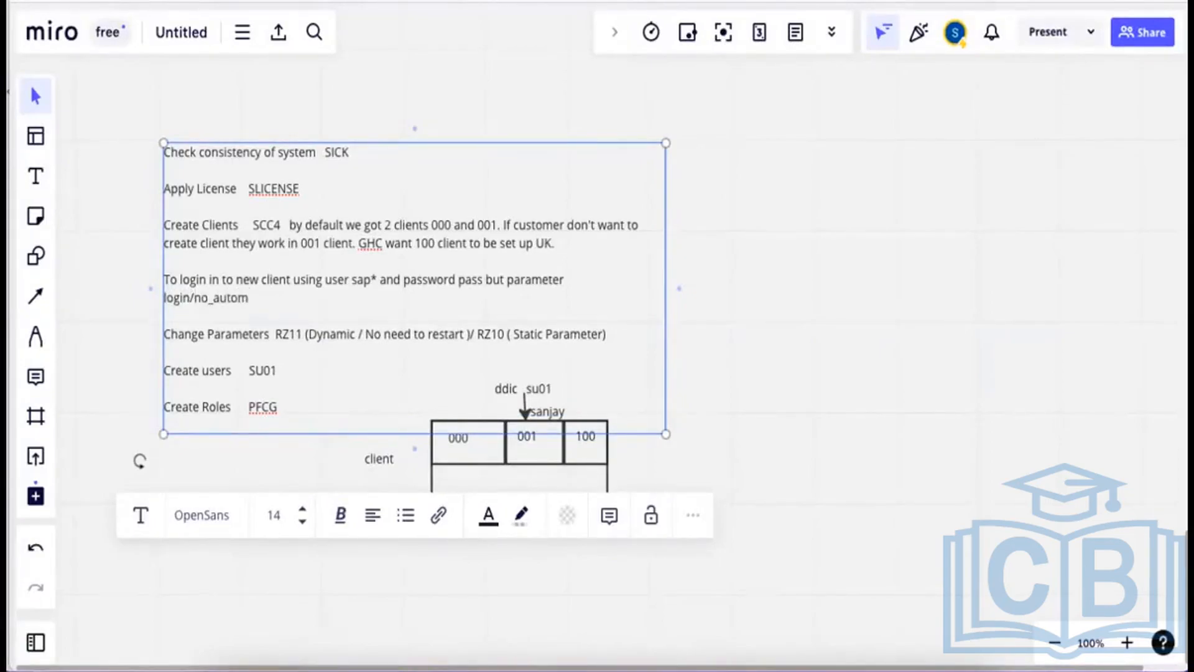
{"action": "type", "text": "atic_user_sapstar"}
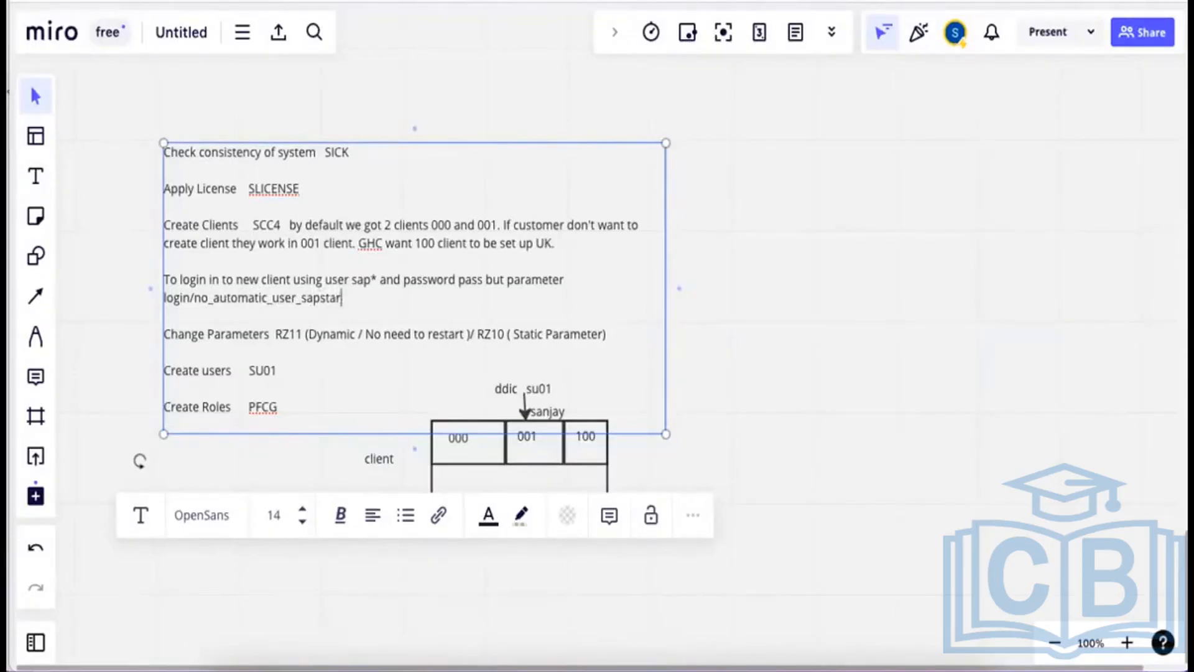
{"action": "type", "text": " should be di"}
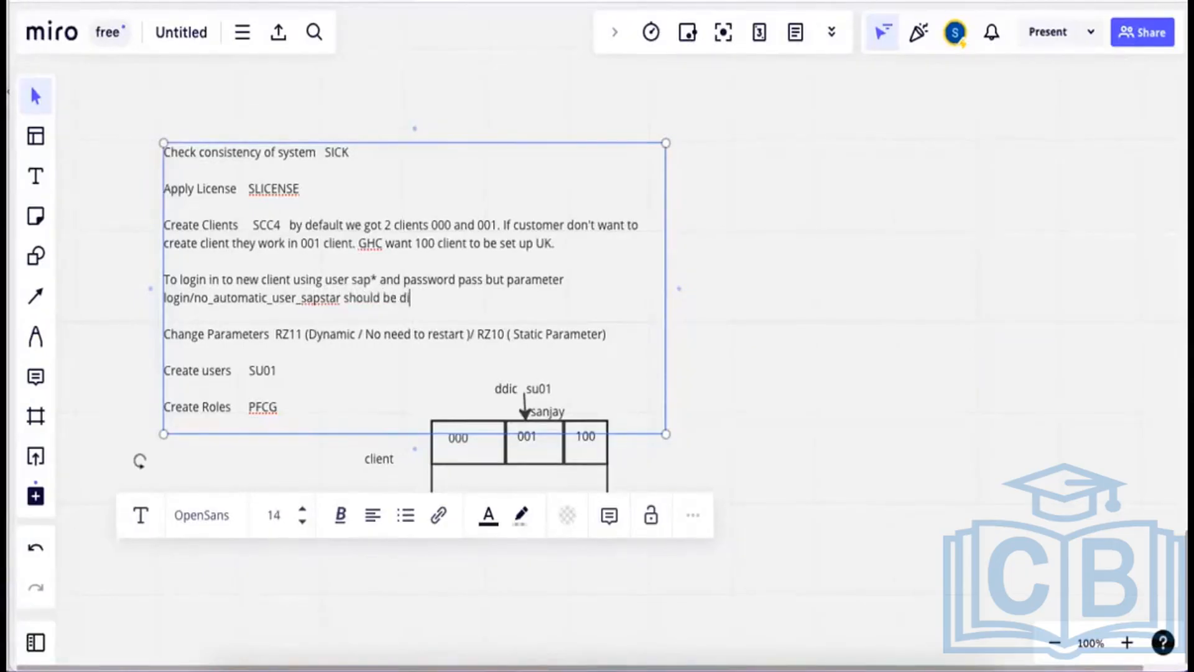
{"action": "type", "text": "sabled"}
{"action": "left_click_drag", "start_coordinate": [340, 299], "coordinate": [163, 303]}
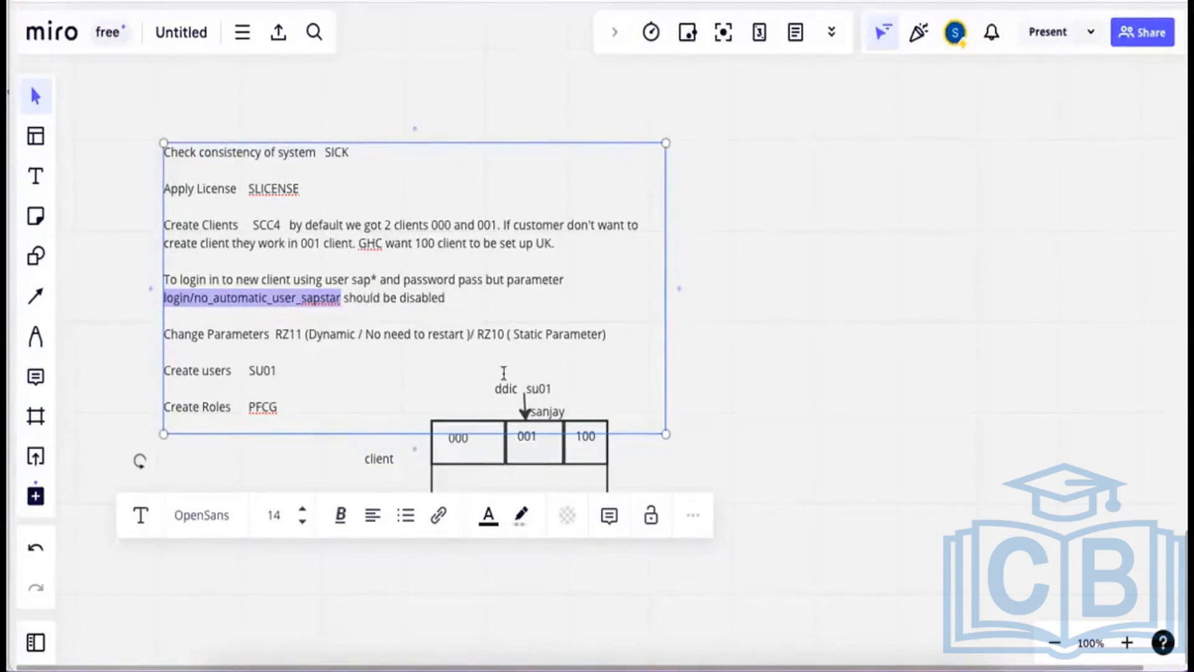
Finish editing the notes and take a region screenshot of the notes and client diagram.
{"action": "left_click", "coordinate": [554, 469]}
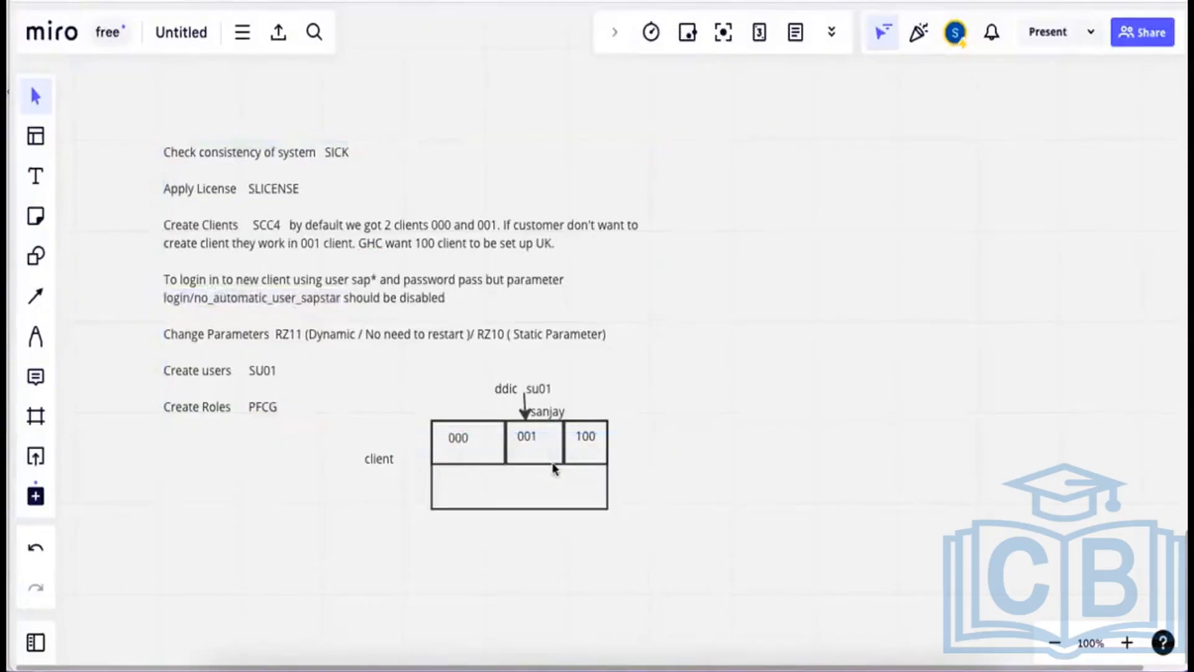
{"action": "mouse_move", "coordinate": [554, 468]}
{"action": "left_mouse_down"}
{"action": "mouse_move", "coordinate": [553, 493]}
{"action": "mouse_move", "coordinate": [554, 468]}
{"action": "left_mouse_up"}
{"action": "key", "text": "super+shift+4"}
{"action": "left_click_drag", "start_coordinate": [149, 128], "coordinate": [665, 538]}
Select the DEFAULT profile in RZ10 and open it for changing under extended maintenance.
{"action": "left_click", "coordinate": [682, 653]}
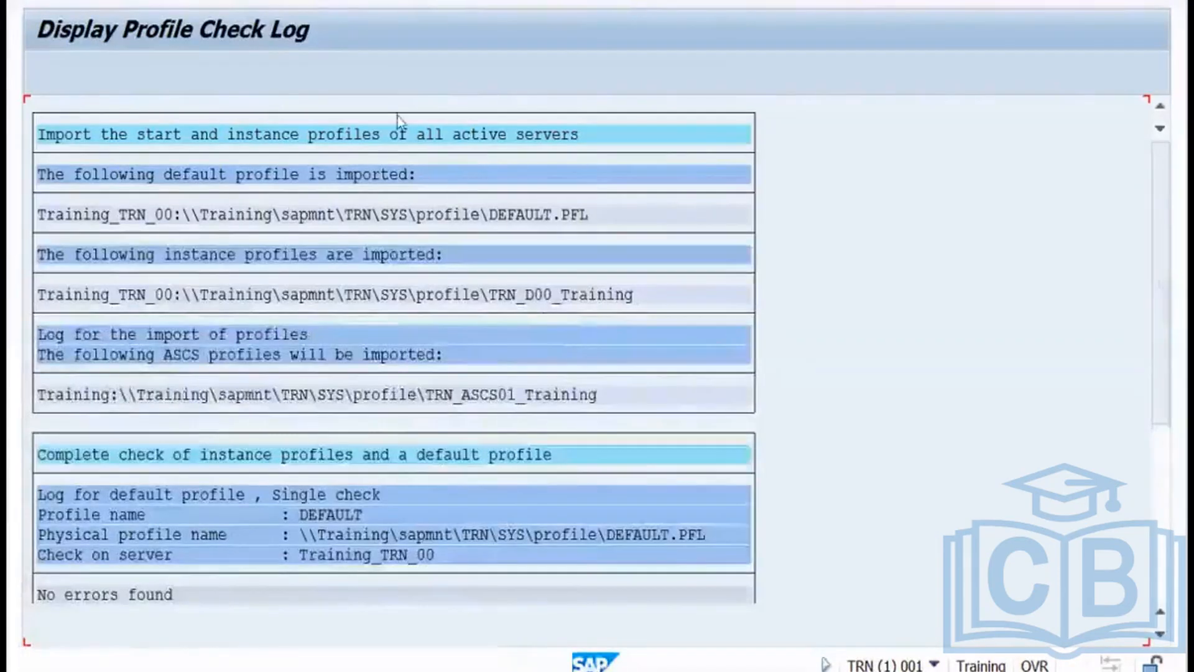
{"action": "left_click", "coordinate": [334, 0]}
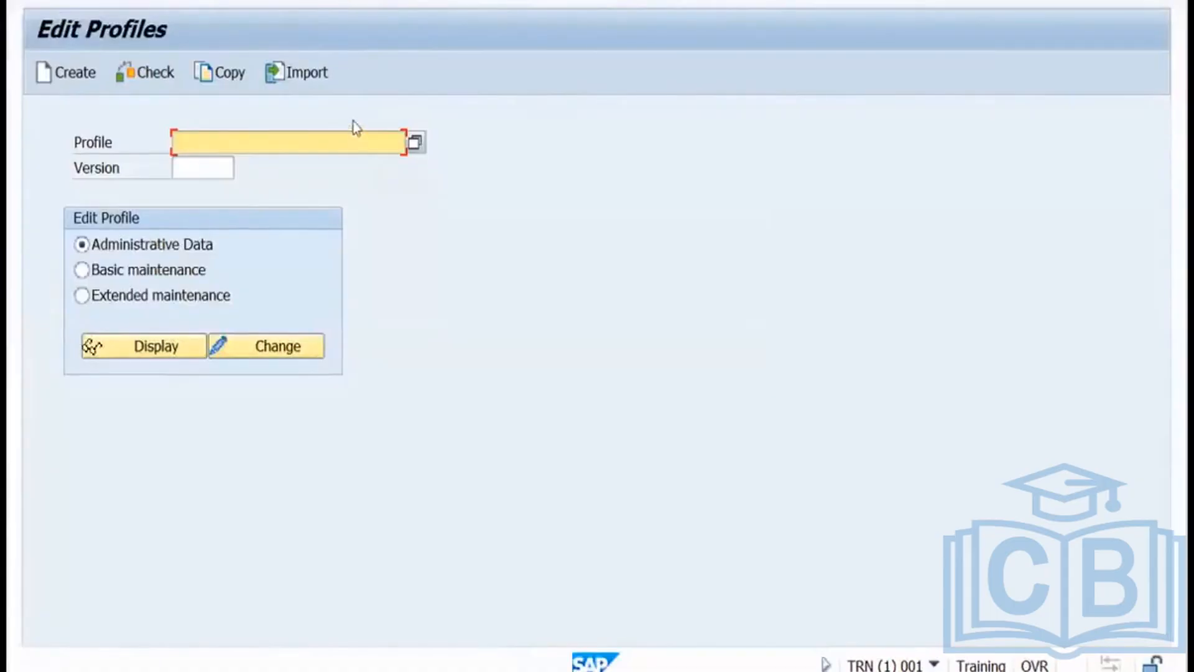
{"action": "left_click", "coordinate": [415, 142]}
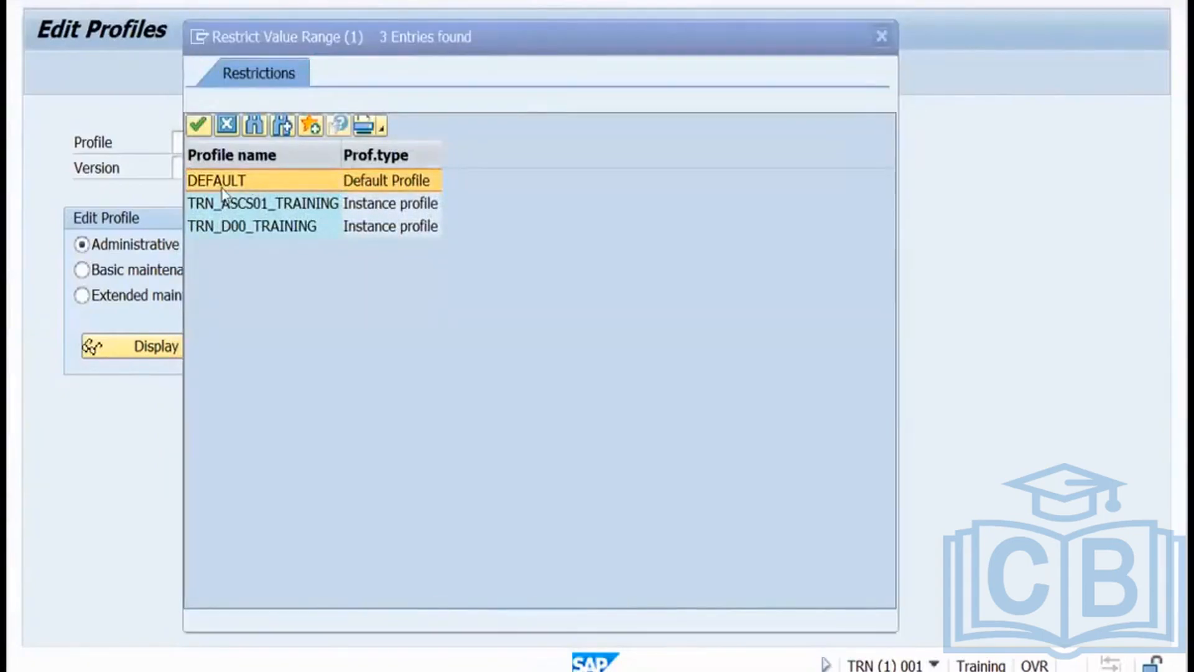
{"action": "left_click", "coordinate": [198, 125]}
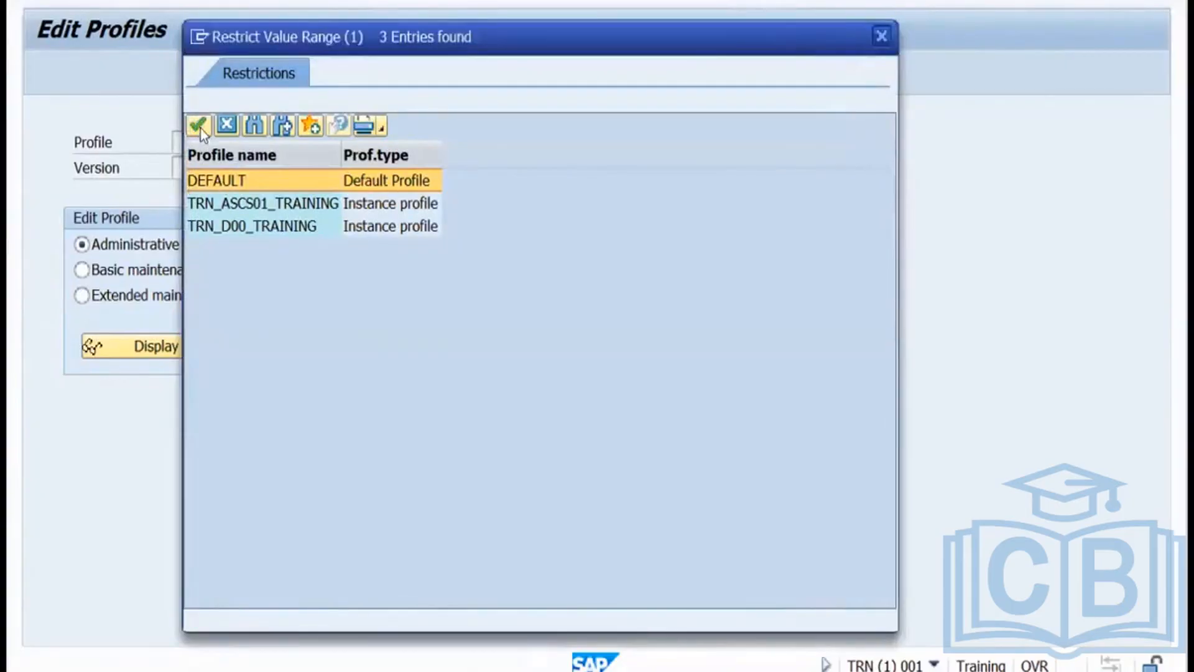
{"action": "left_click", "coordinate": [200, 128]}
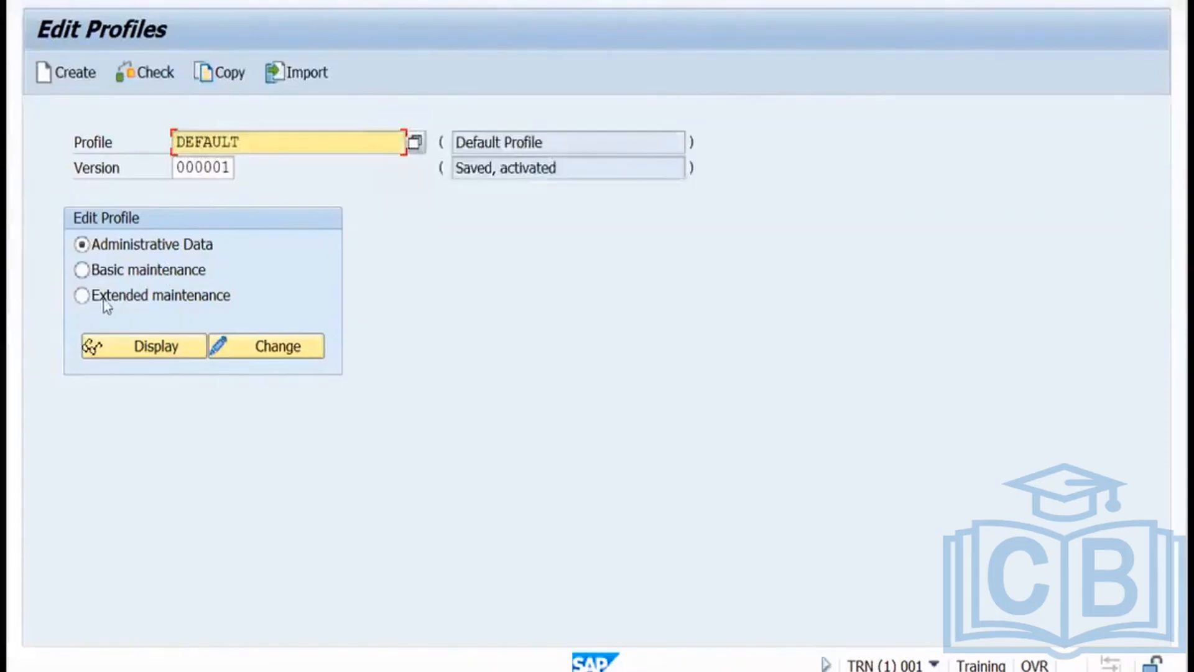
{"action": "left_click", "coordinate": [84, 296]}
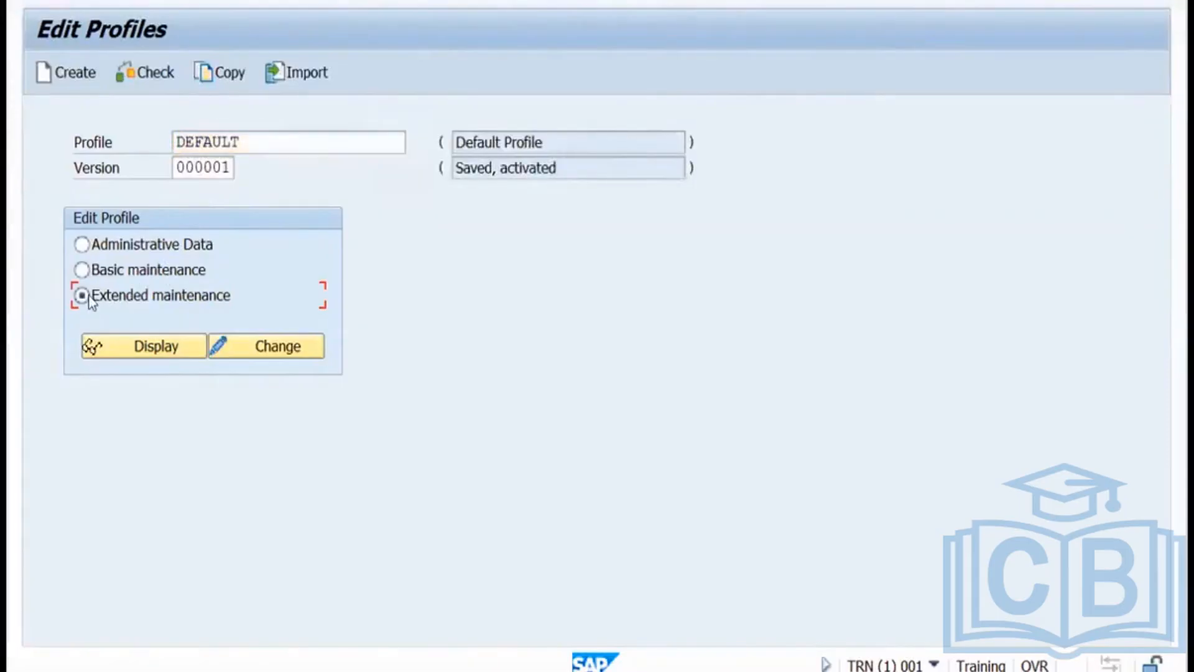
{"action": "left_click", "coordinate": [251, 347]}
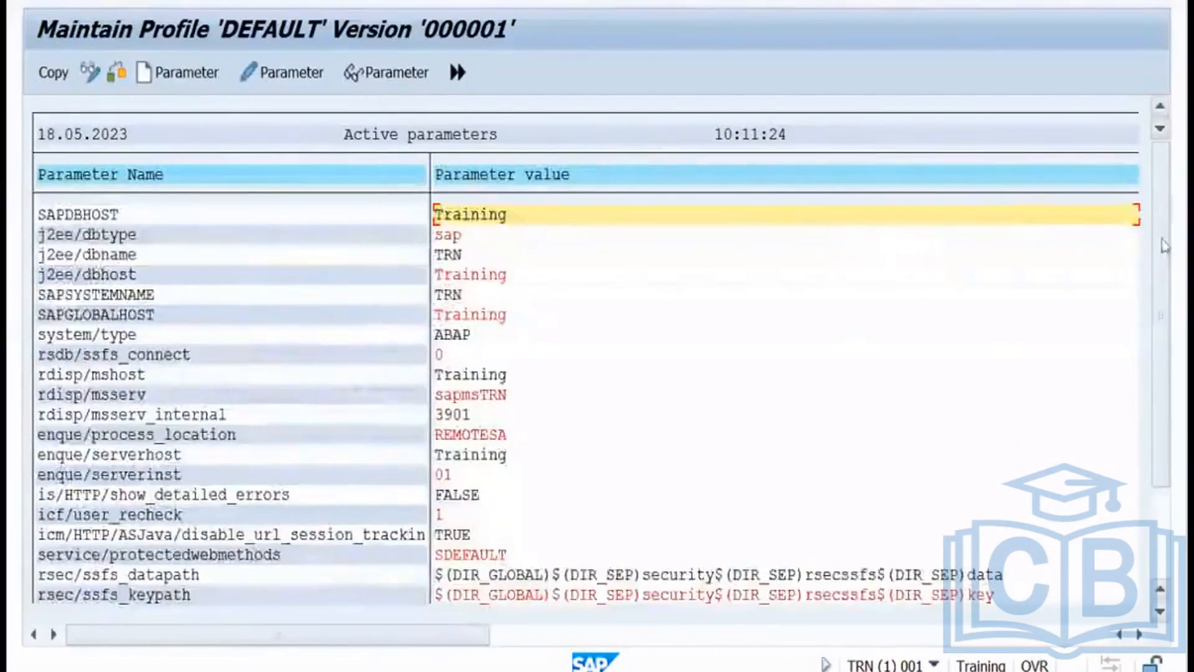
Create a new profile parameter named login/no_automatic_user_sapstar.
{"action": "scroll", "coordinate": [1165, 353], "scroll_direction": "down", "scroll_amount": 2}
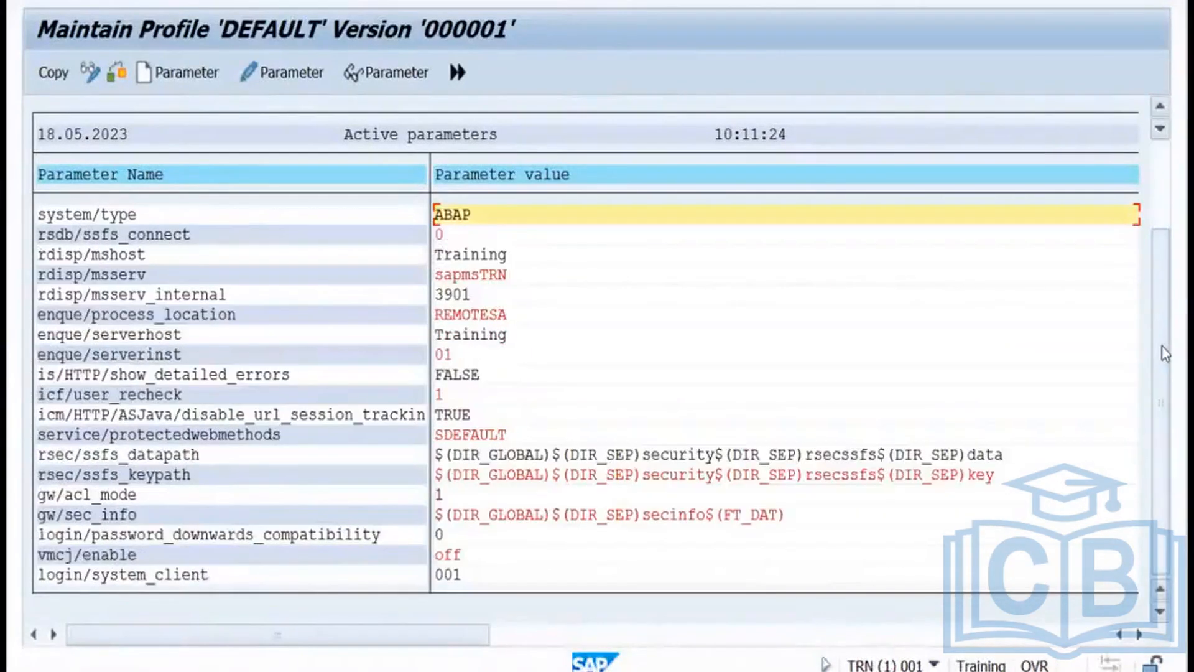
{"action": "left_click", "coordinate": [188, 77]}
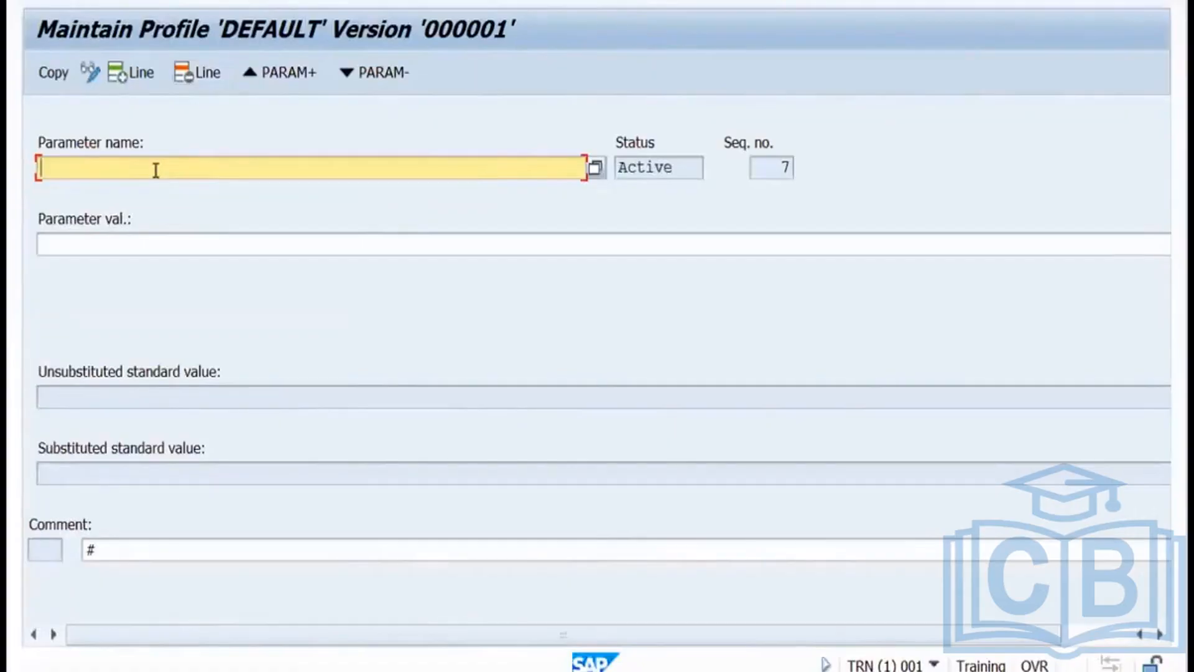
{"action": "type", "text": "login/no_auto"}
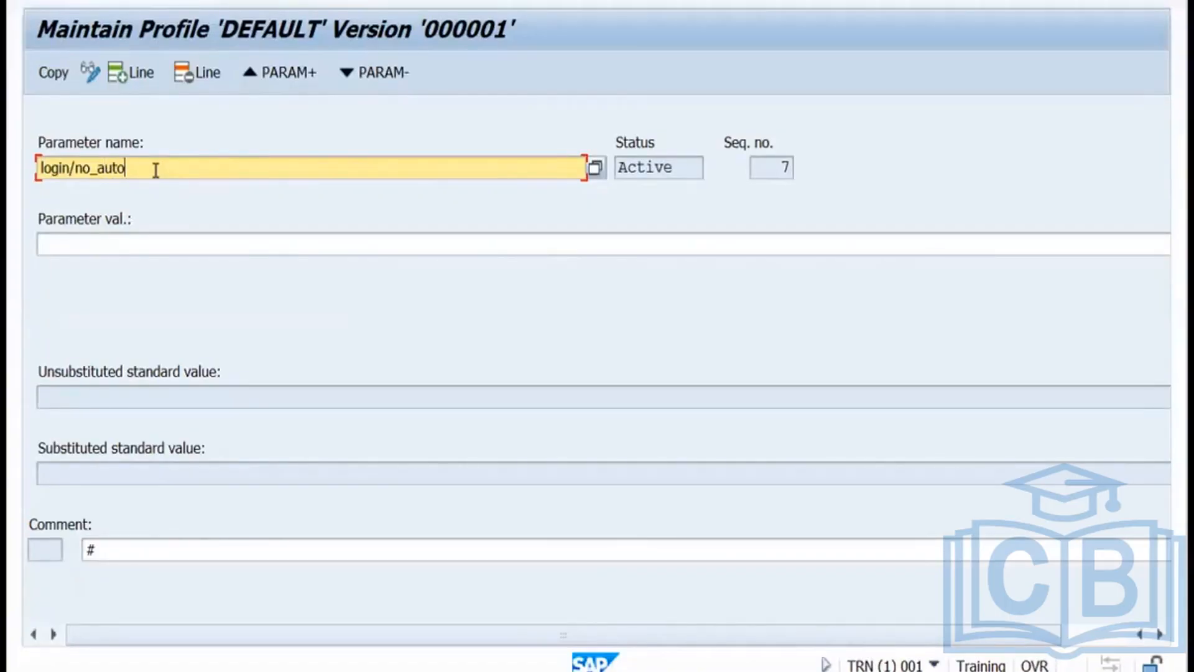
{"action": "type", "text": "matic_user_sapstar"}
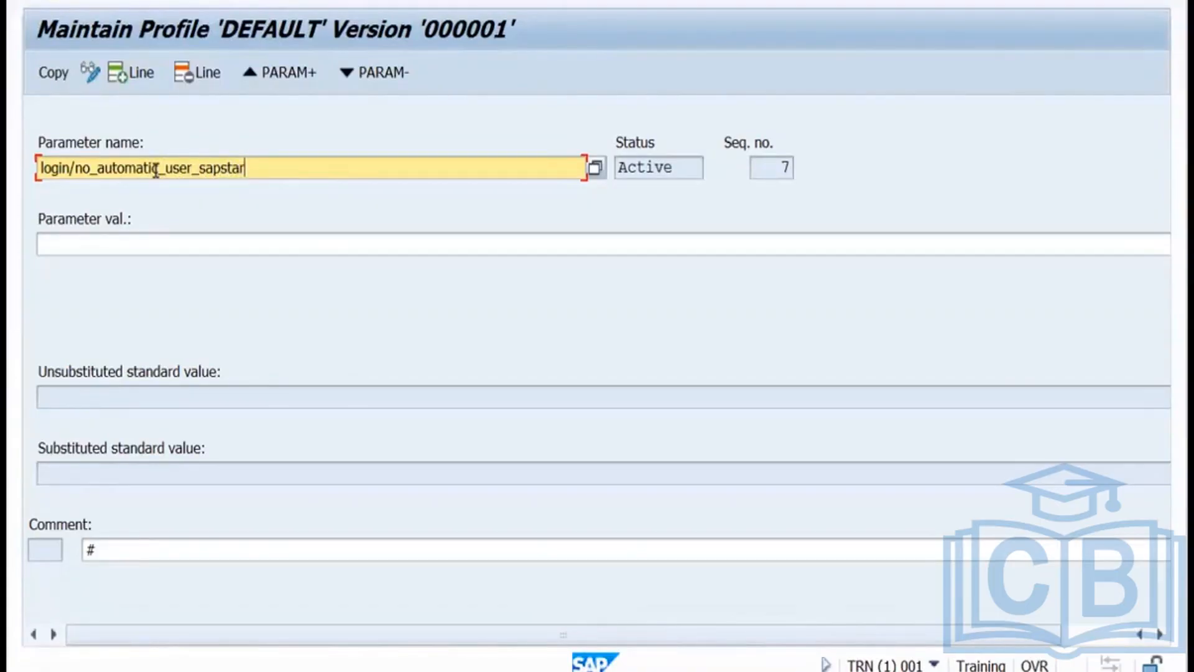
{"action": "key", "text": "Return"}
Check its standard values, set the parameter value to 0, and copy it into the profile.
{"action": "double_click", "coordinate": [54, 397]}
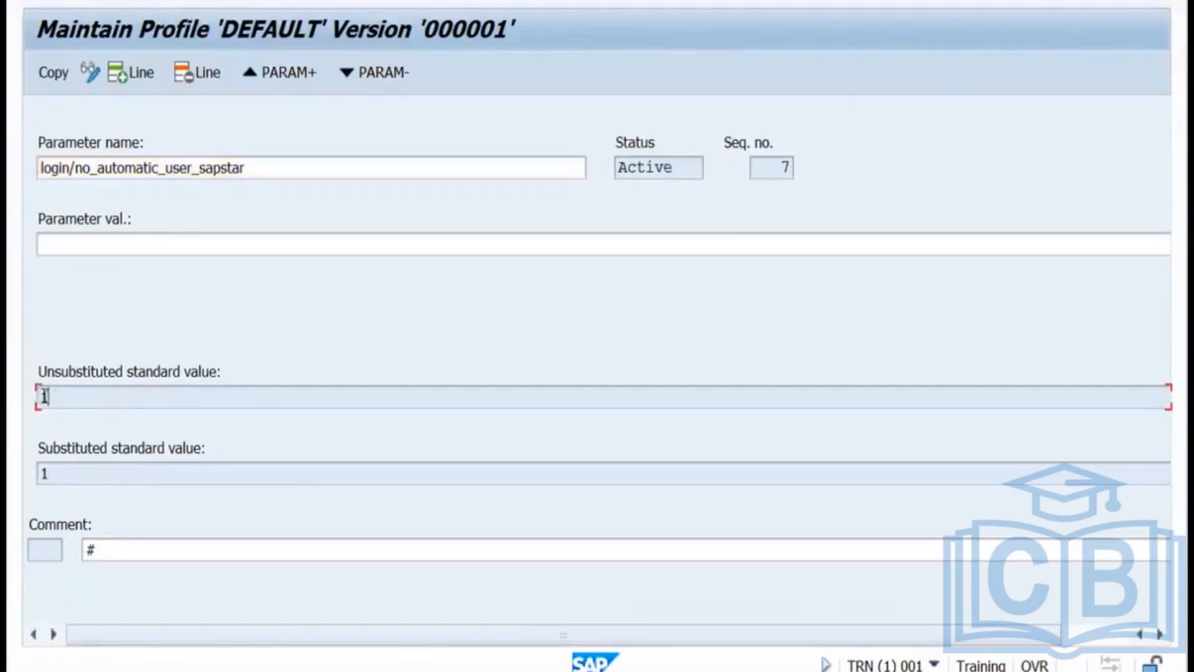
{"action": "left_click", "coordinate": [50, 470]}
{"action": "left_click", "coordinate": [1106, 633]}
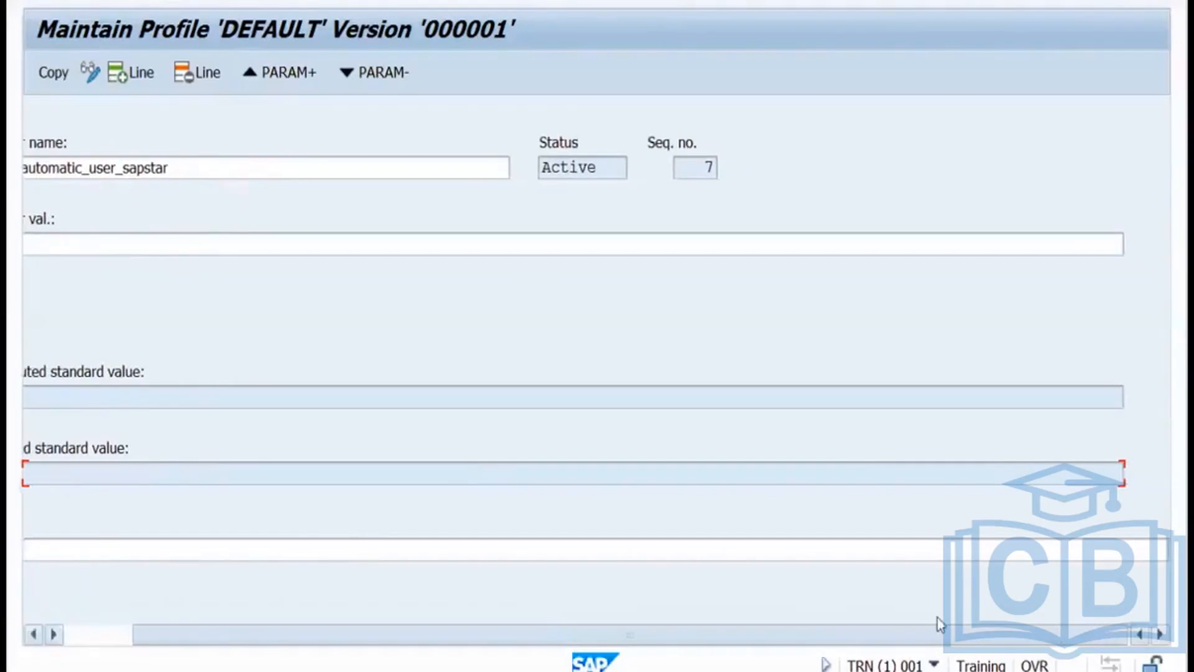
{"action": "left_click_drag", "start_coordinate": [938, 618], "coordinate": [812, 629]}
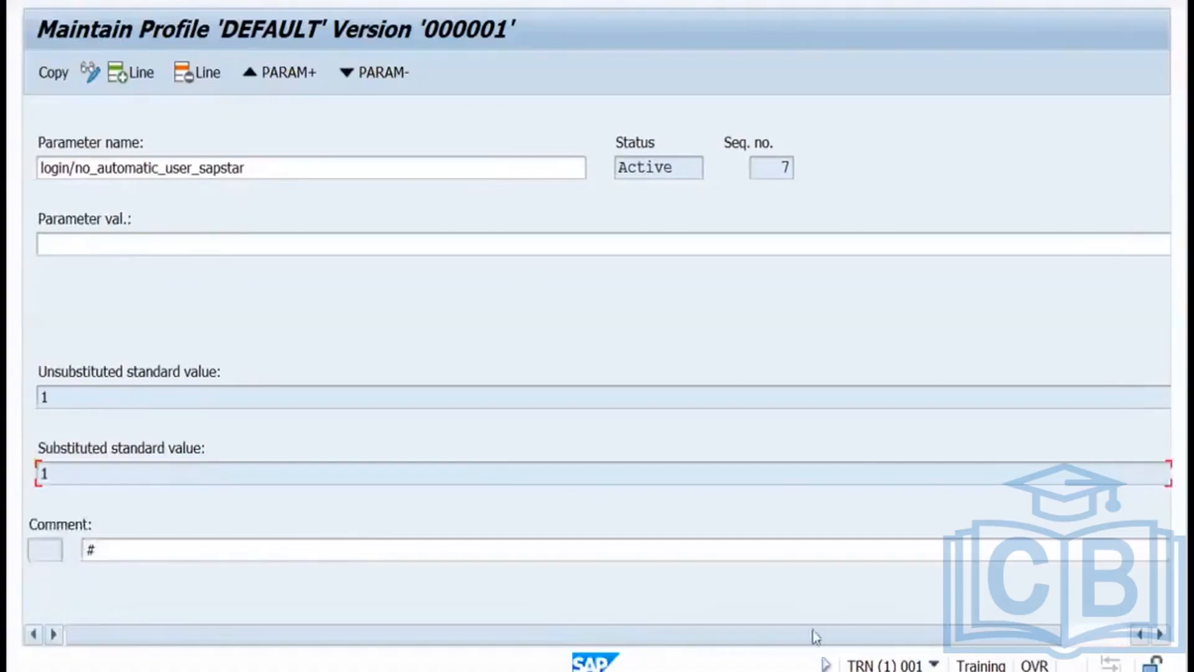
{"action": "left_click", "coordinate": [100, 242]}
{"action": "type", "text": "0"}
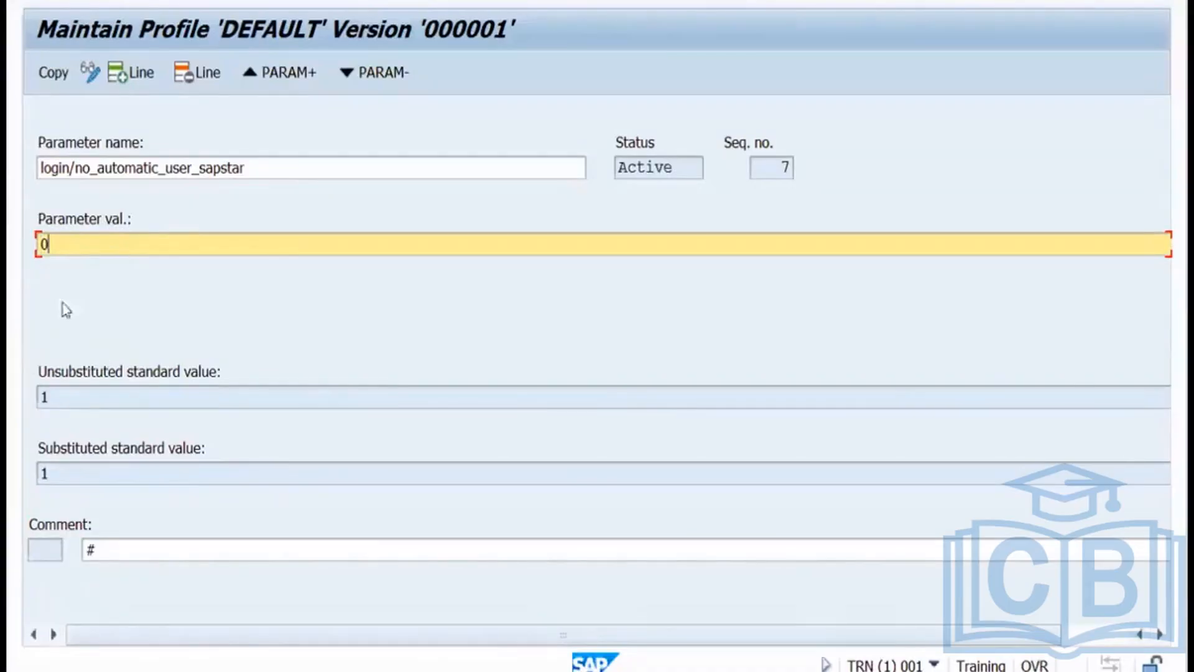
{"action": "left_click", "coordinate": [54, 77]}
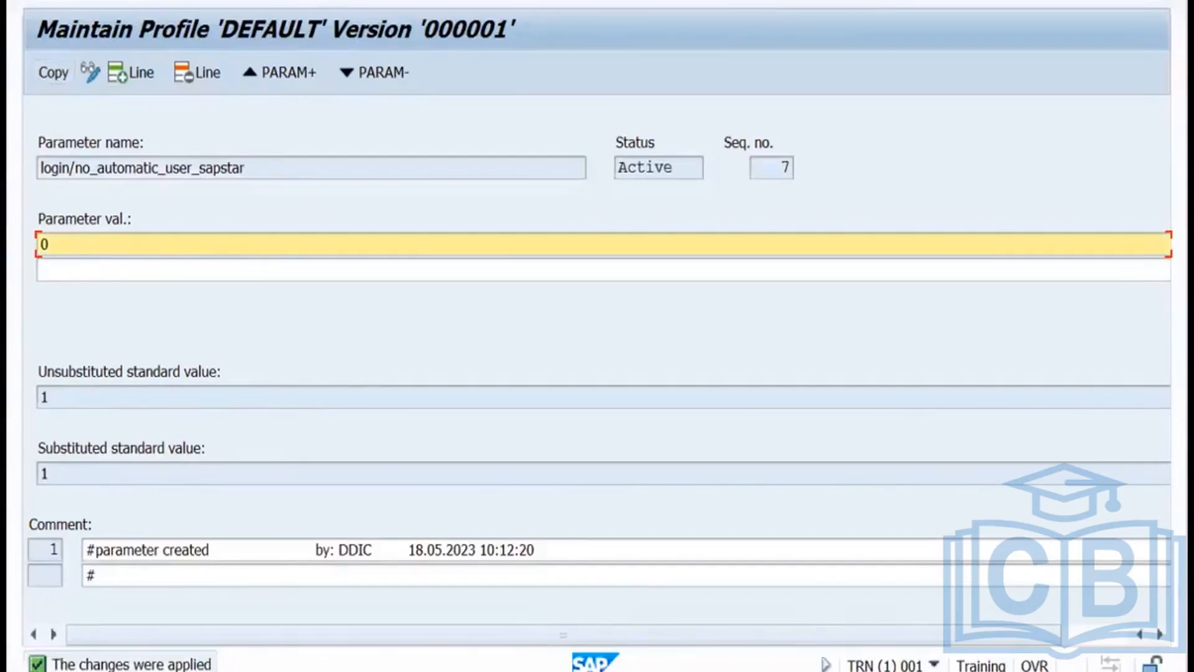
{"action": "key", "text": "F3"}
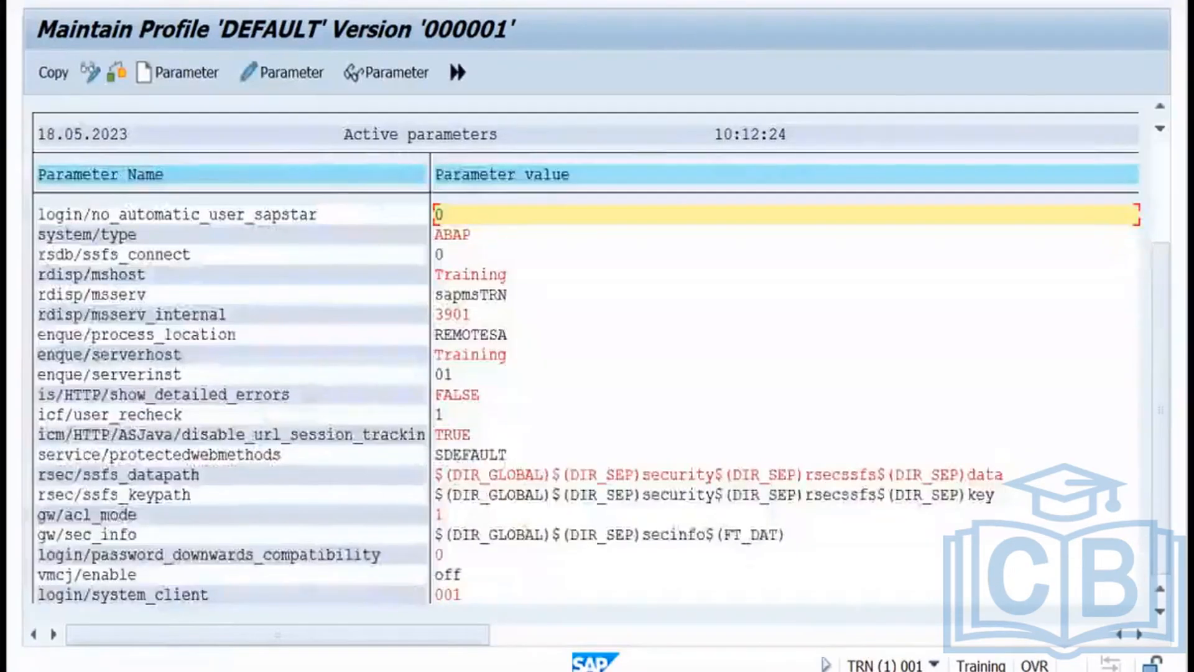
Save the changed DEFAULT profile and activate it as version 2, confirming the prompts.
{"action": "key", "text": "F3"}
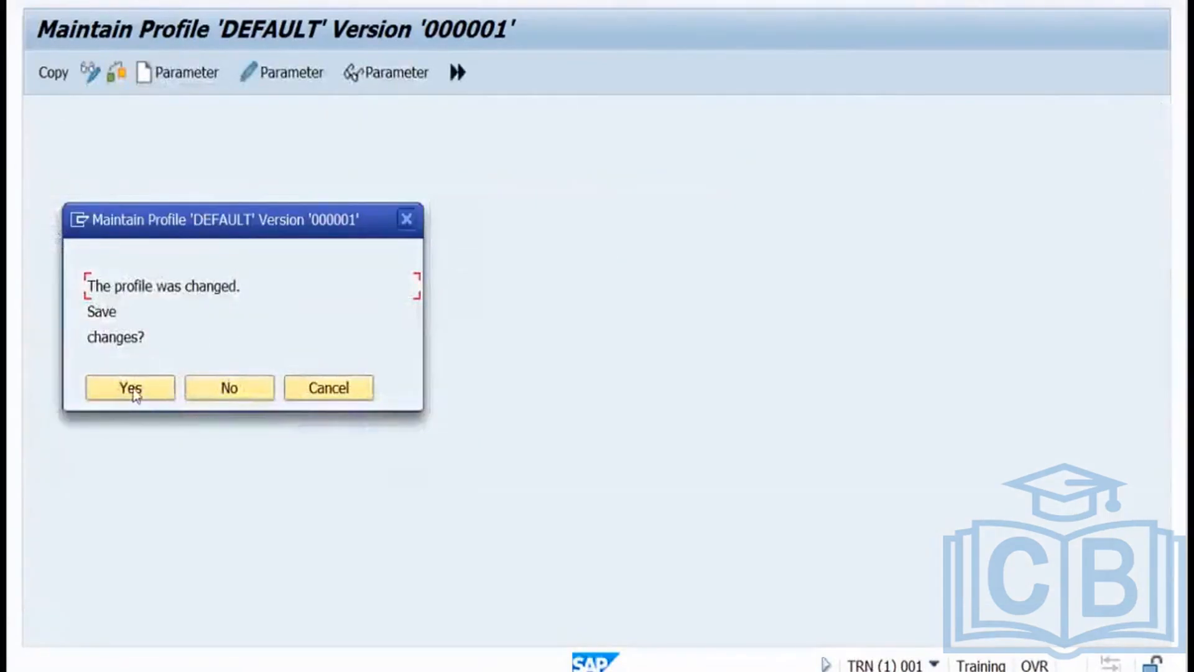
{"action": "left_click", "coordinate": [134, 390]}
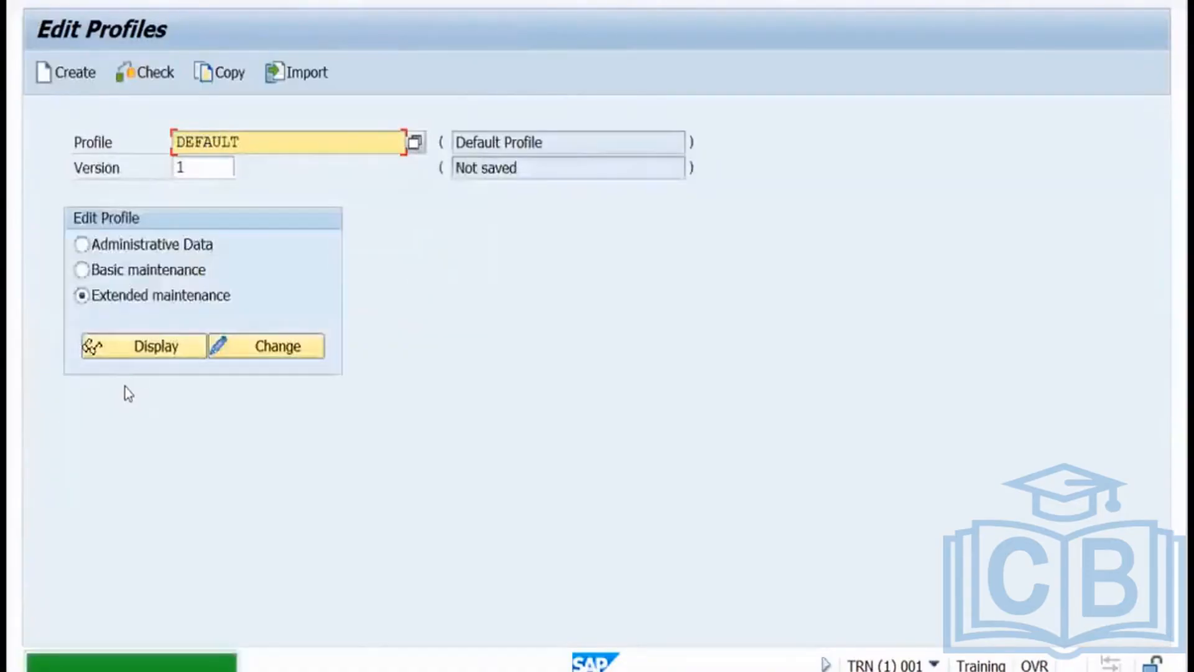
{"action": "left_click", "coordinate": [287, 0]}
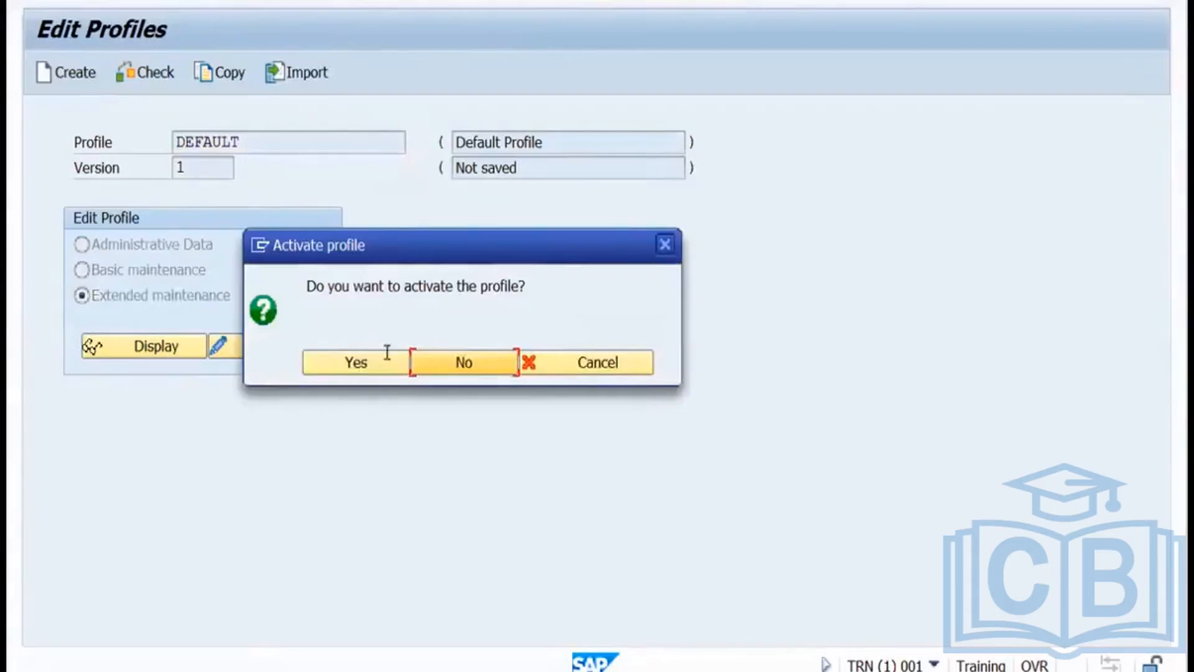
{"action": "left_click", "coordinate": [353, 364]}
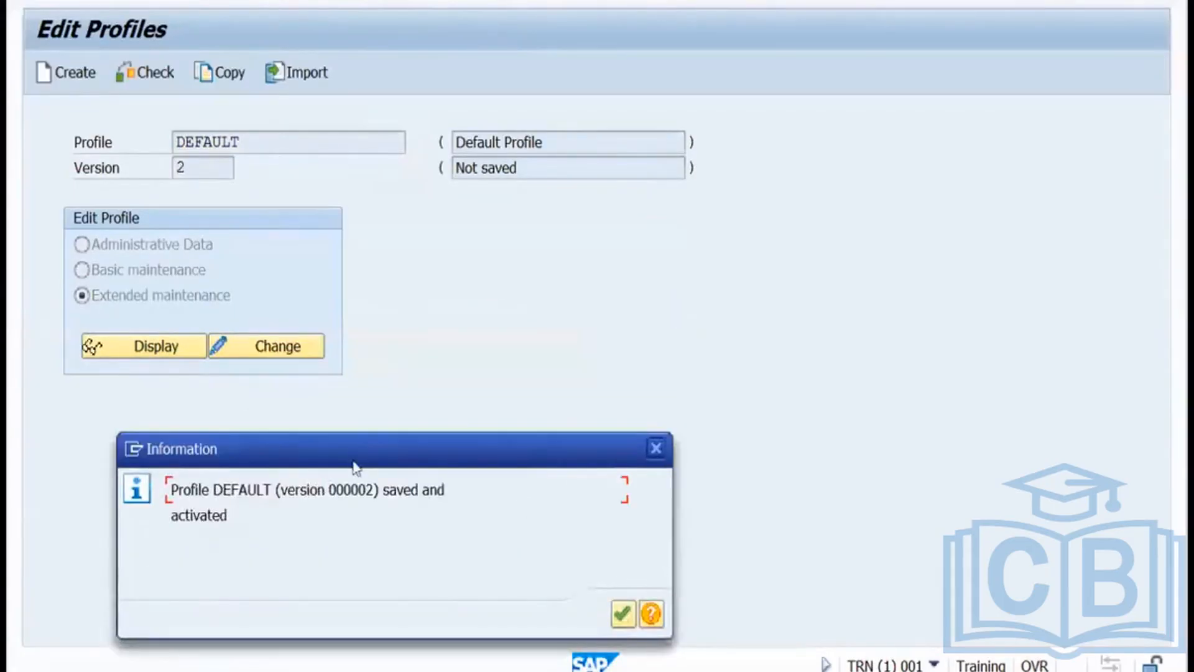
{"action": "left_click", "coordinate": [622, 614]}
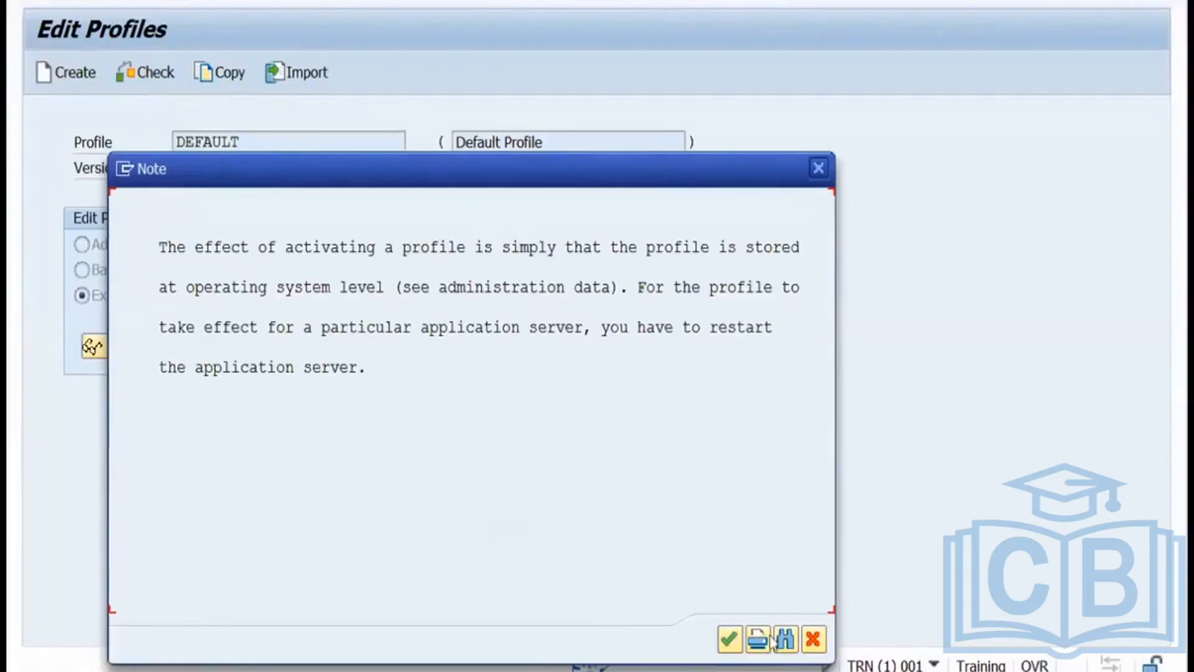
Dismiss the server restart note and bring back the client 100 logon window.
{"action": "left_click", "coordinate": [814, 639]}
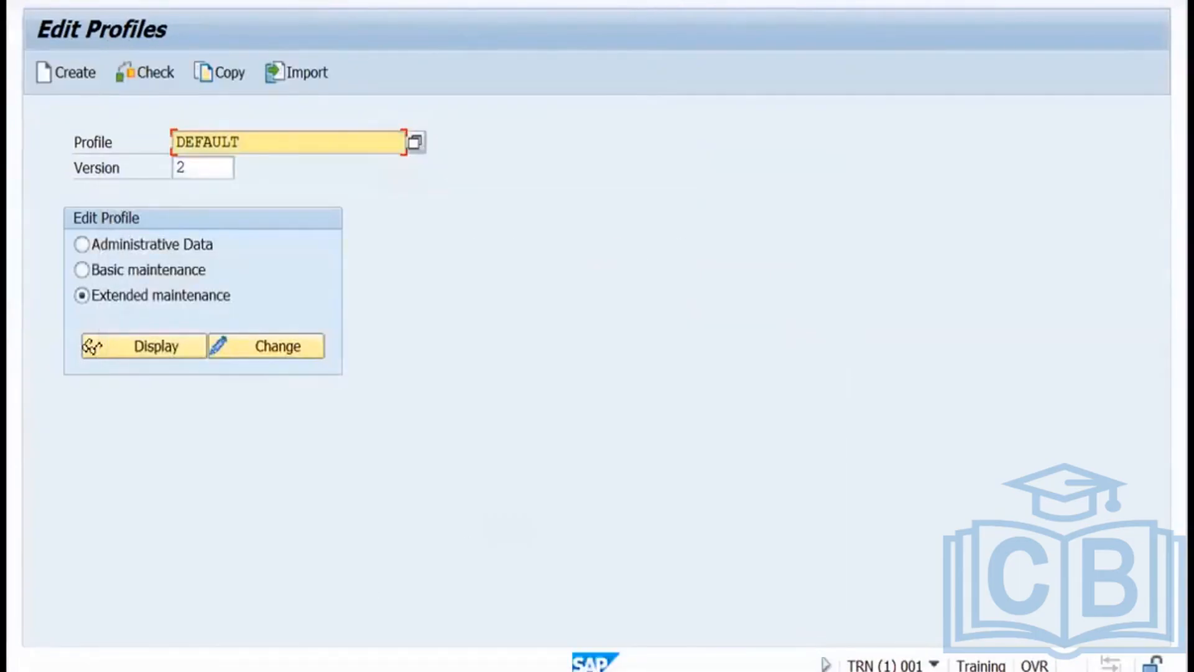
{"action": "left_click", "coordinate": [502, 670]}
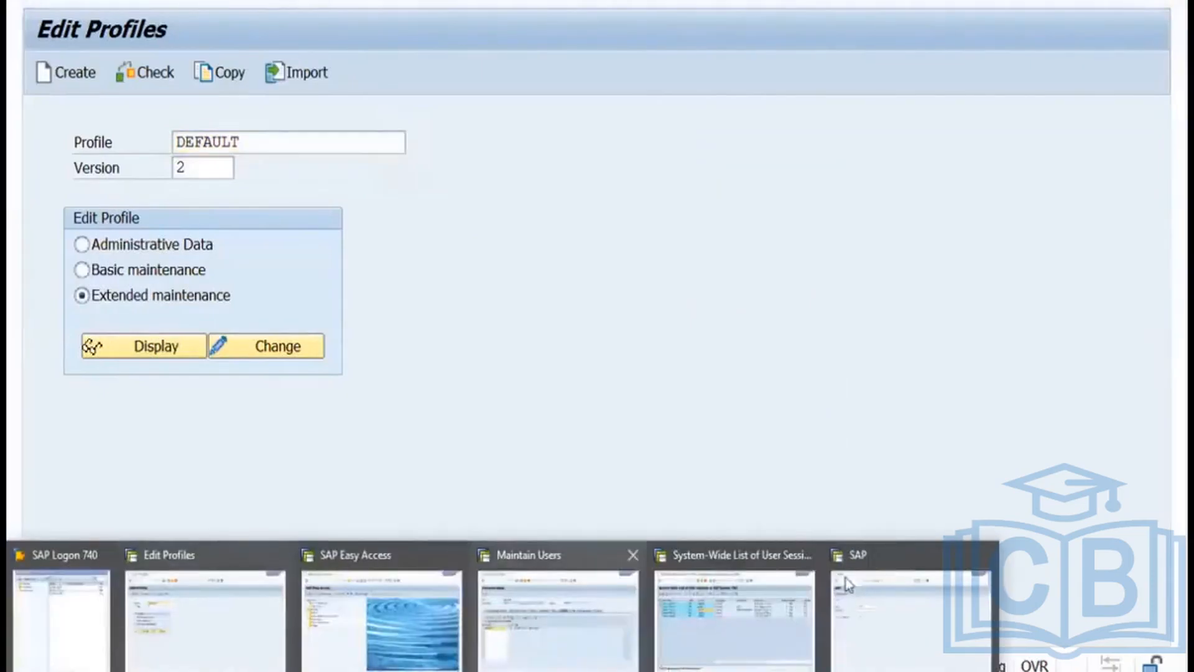
{"action": "left_click", "coordinate": [860, 599]}
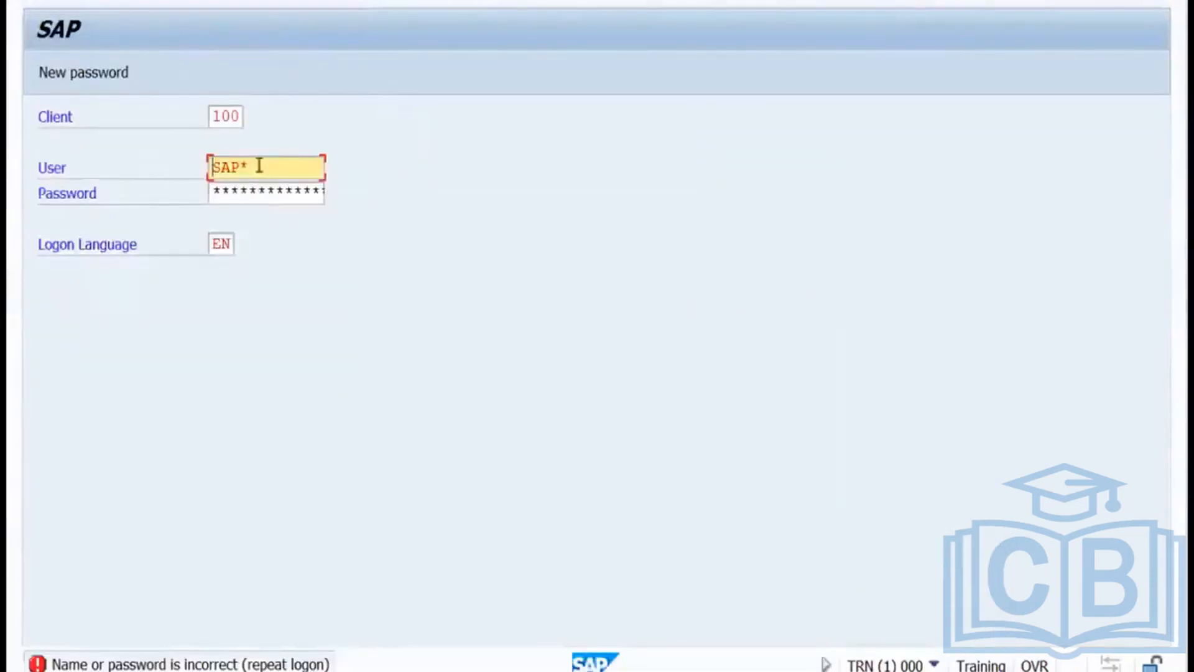
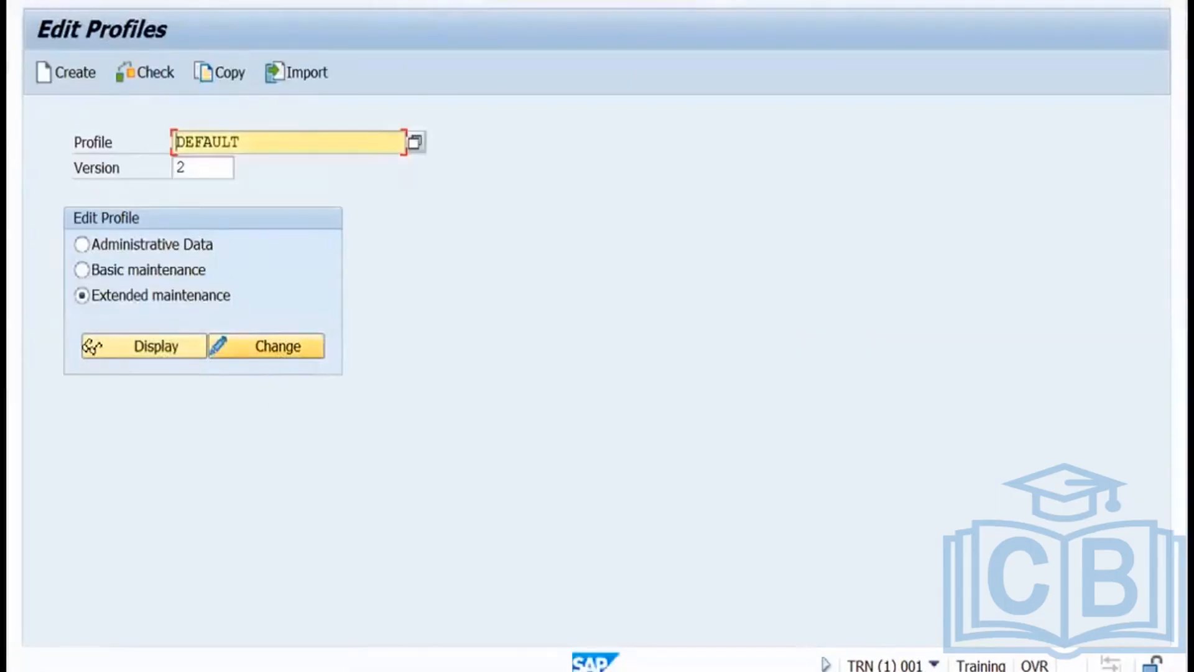
Close the Edit Profiles and session list windows, leaving the SAP Logon pad on the desktop.
{"action": "left_click", "coordinate": [267, 346]}
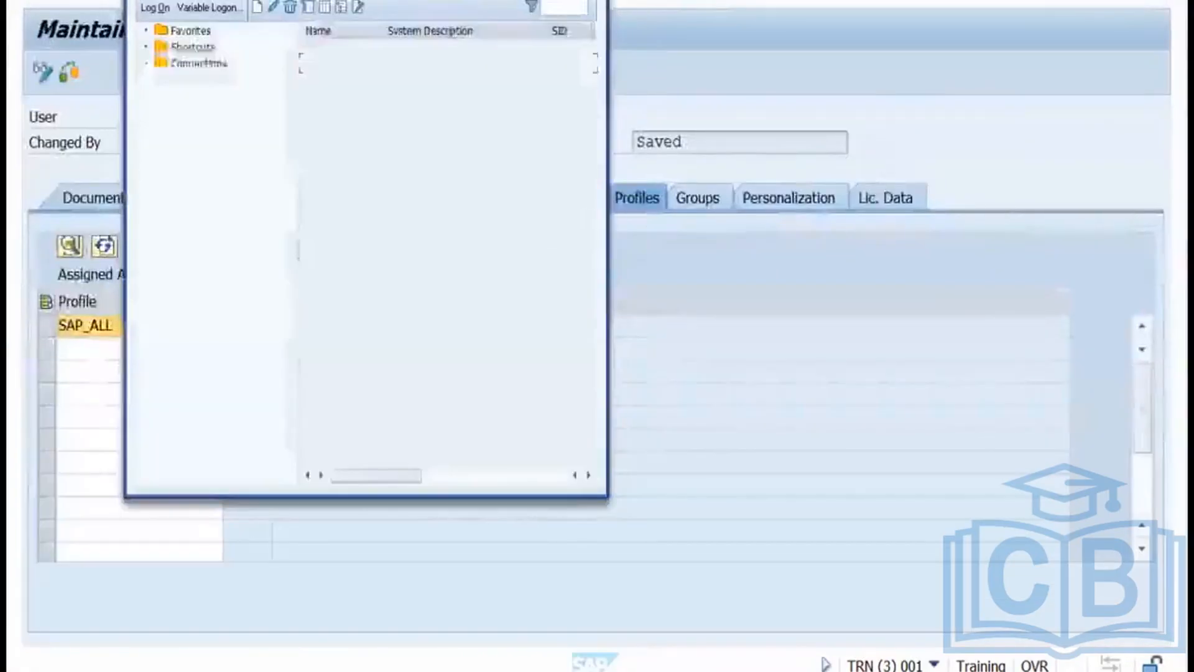
{"action": "key", "text": "alt+Tab"}
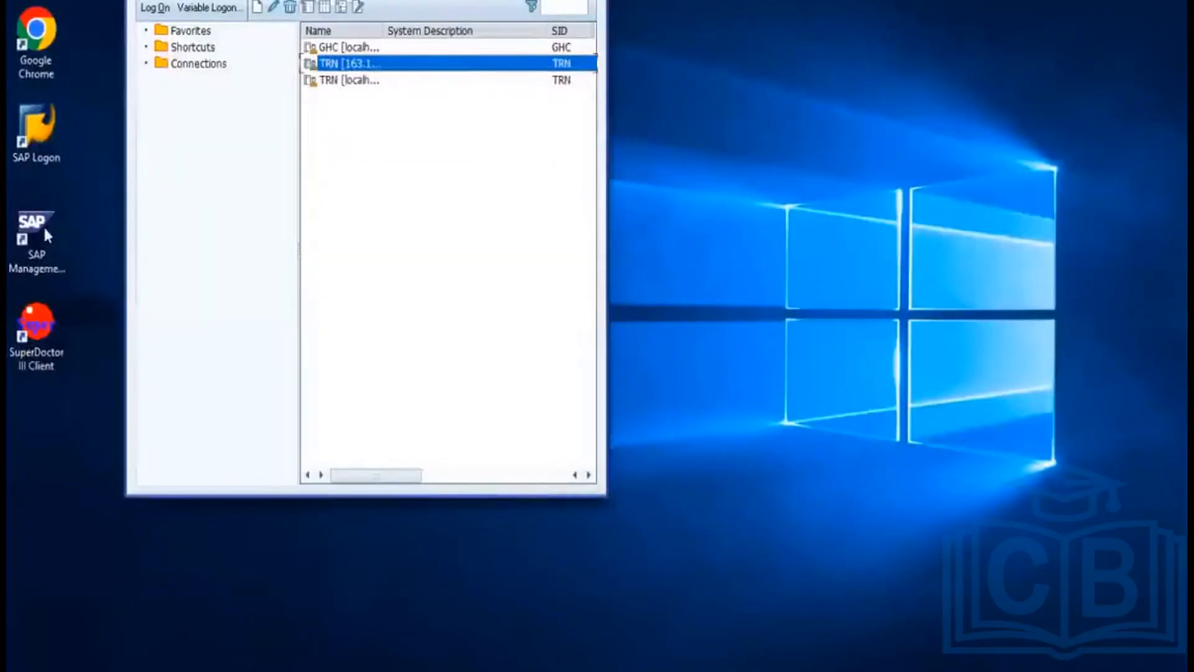
Open SAP Management Console, collapse GHC and expand the TRN system to its instances.
{"action": "left_click", "coordinate": [43, 225]}
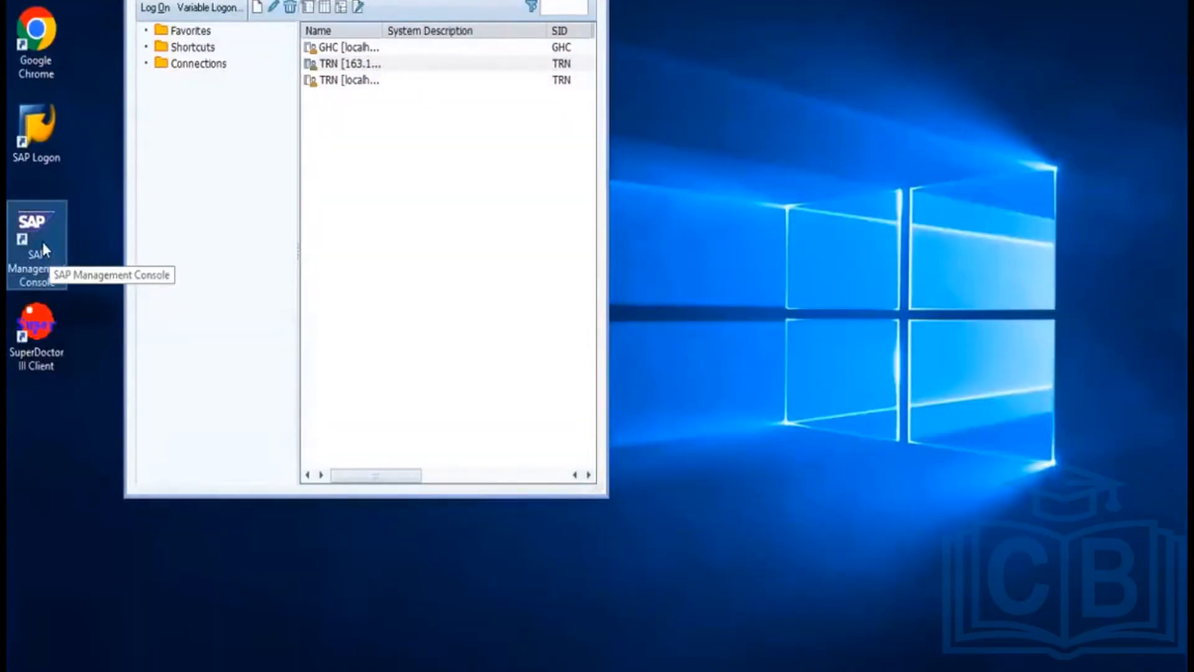
{"action": "left_click", "coordinate": [398, 669]}
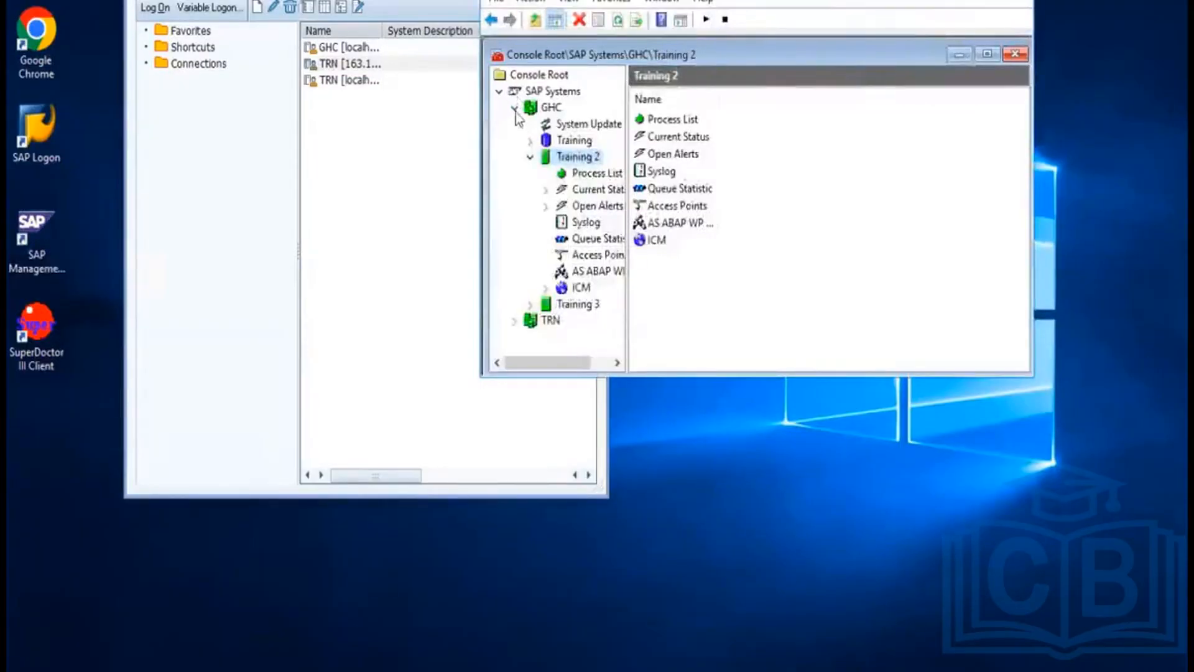
{"action": "left_click", "coordinate": [514, 108]}
{"action": "left_click", "coordinate": [542, 125]}
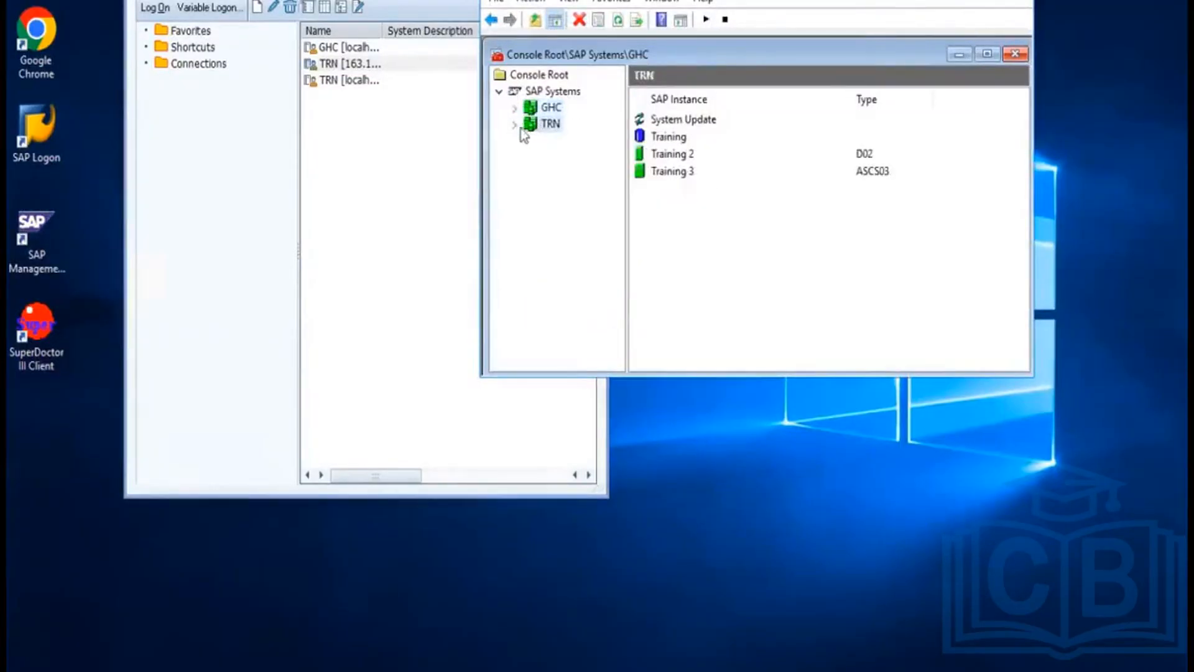
{"action": "left_click", "coordinate": [515, 125]}
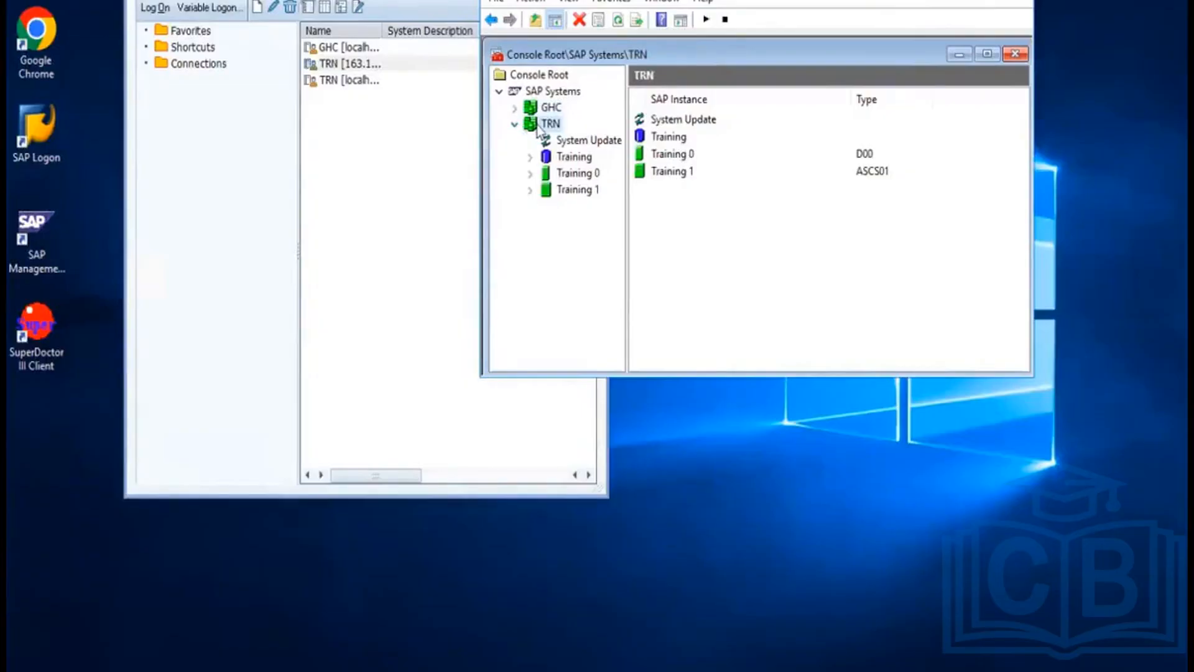
Restart the TRN system with a Hard (SIGINT) shutdown, authenticating as OS user trnadm with the password.
{"action": "right_click", "coordinate": [538, 126]}
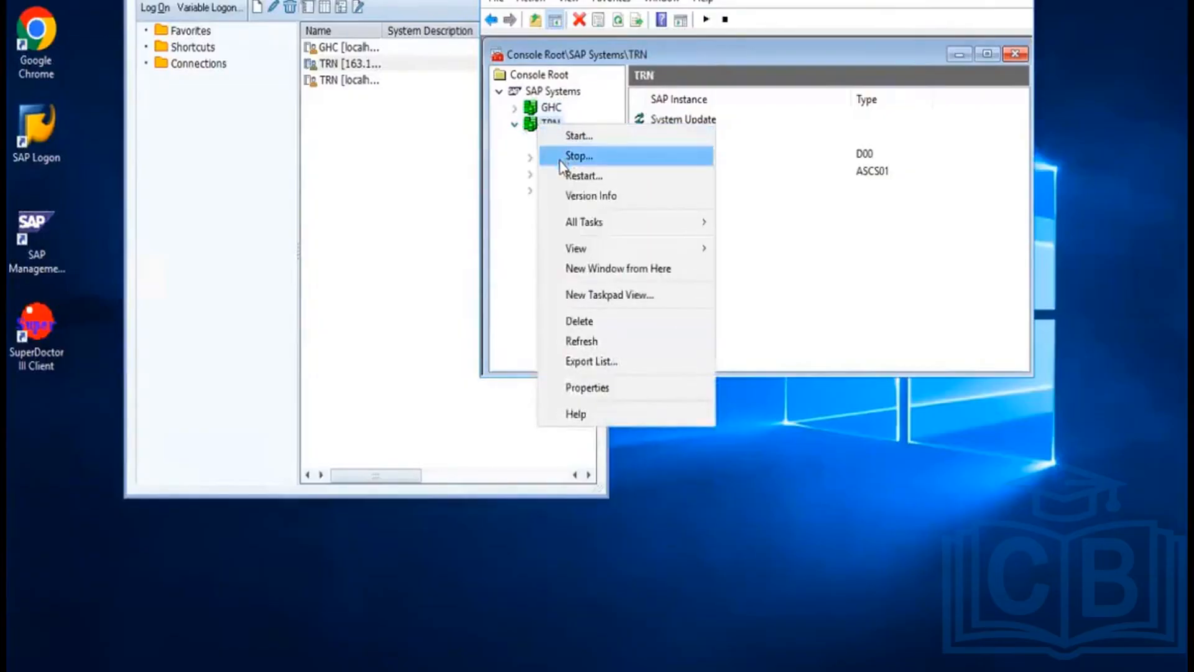
{"action": "left_click", "coordinate": [578, 176]}
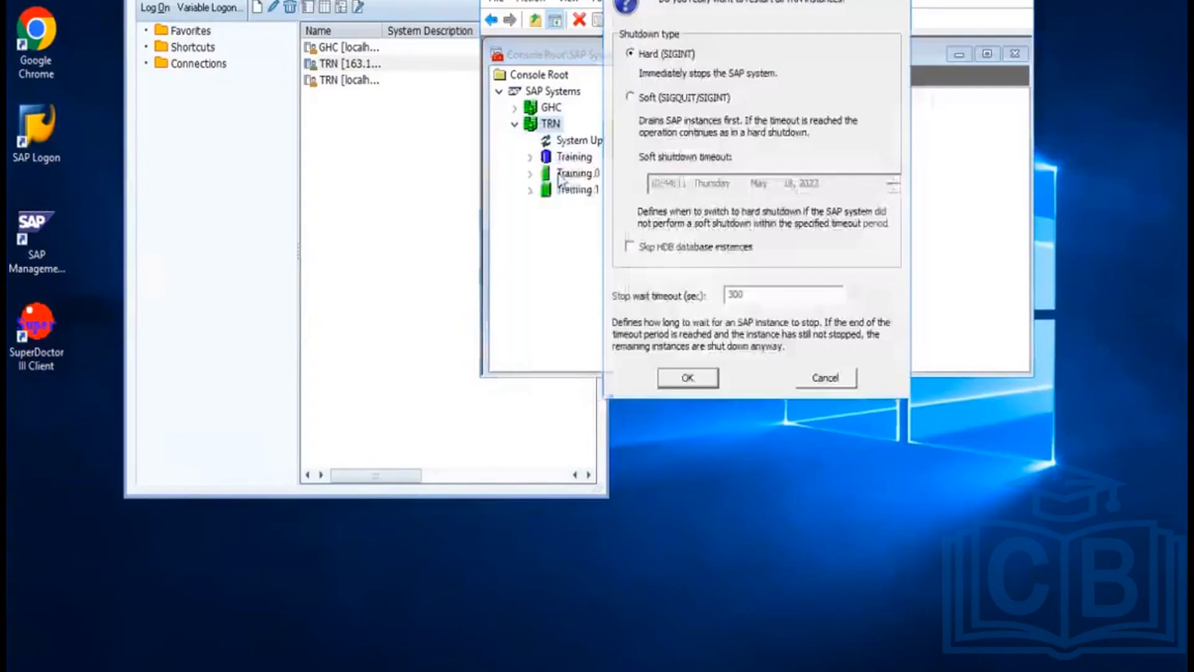
{"action": "left_click", "coordinate": [686, 380]}
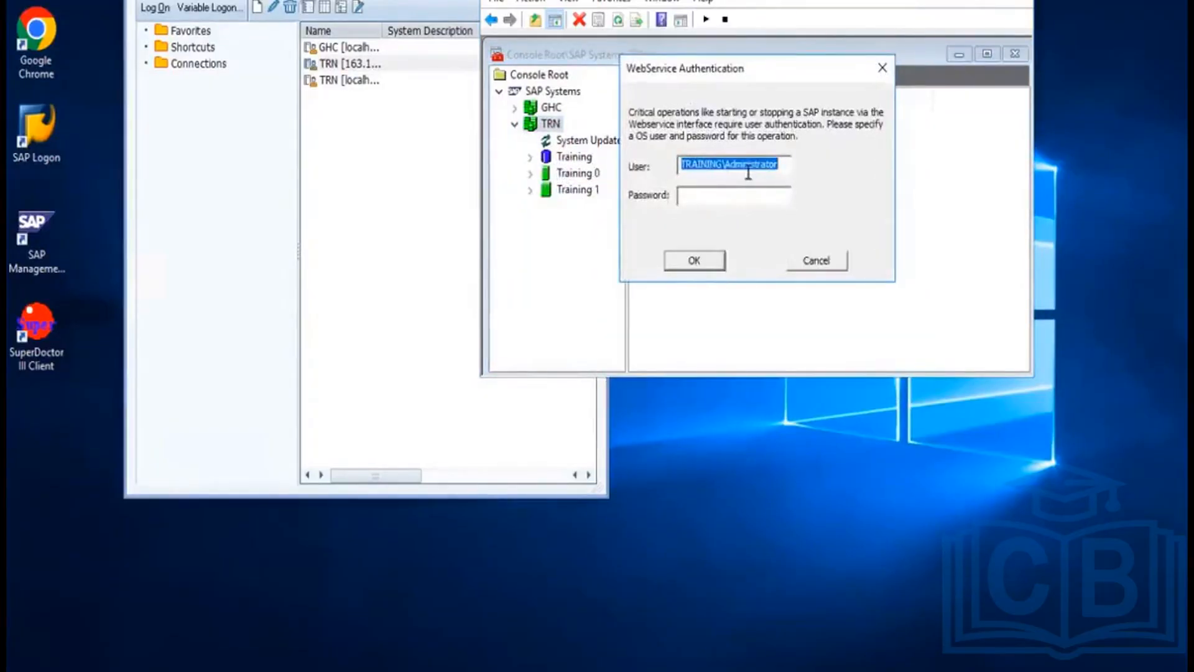
{"action": "type", "text": "tr"}
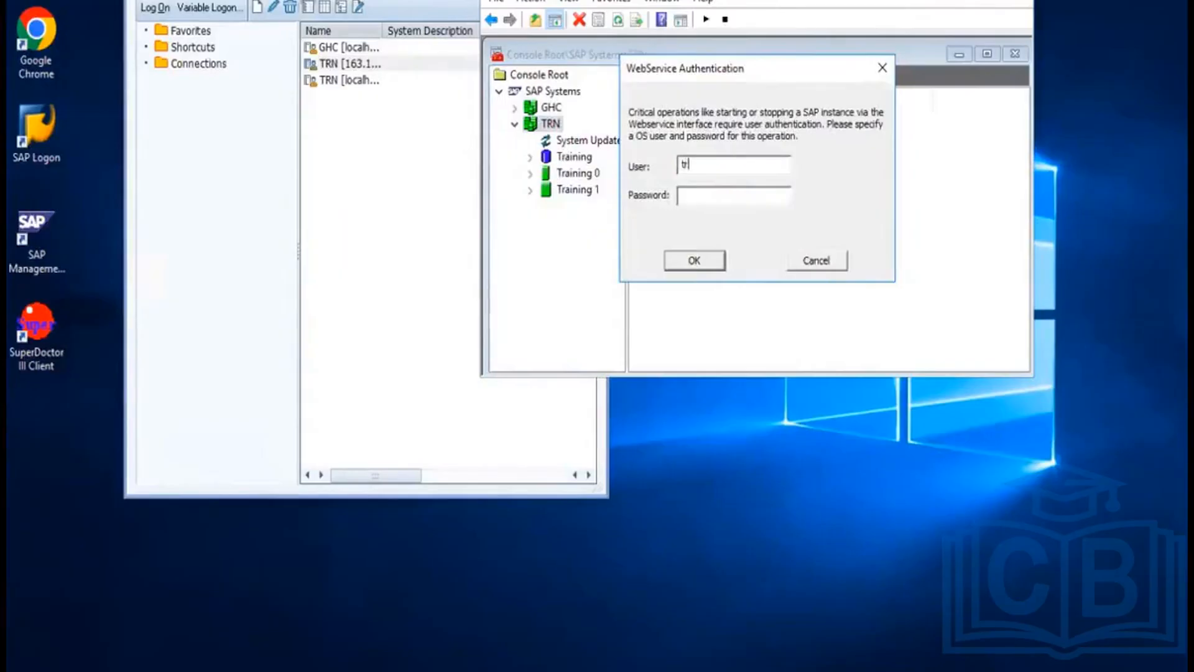
{"action": "type", "text": "nadm"}
{"action": "left_click", "coordinate": [720, 197]}
{"action": "type", "text": "********"}
{"action": "left_click", "coordinate": [690, 265]}
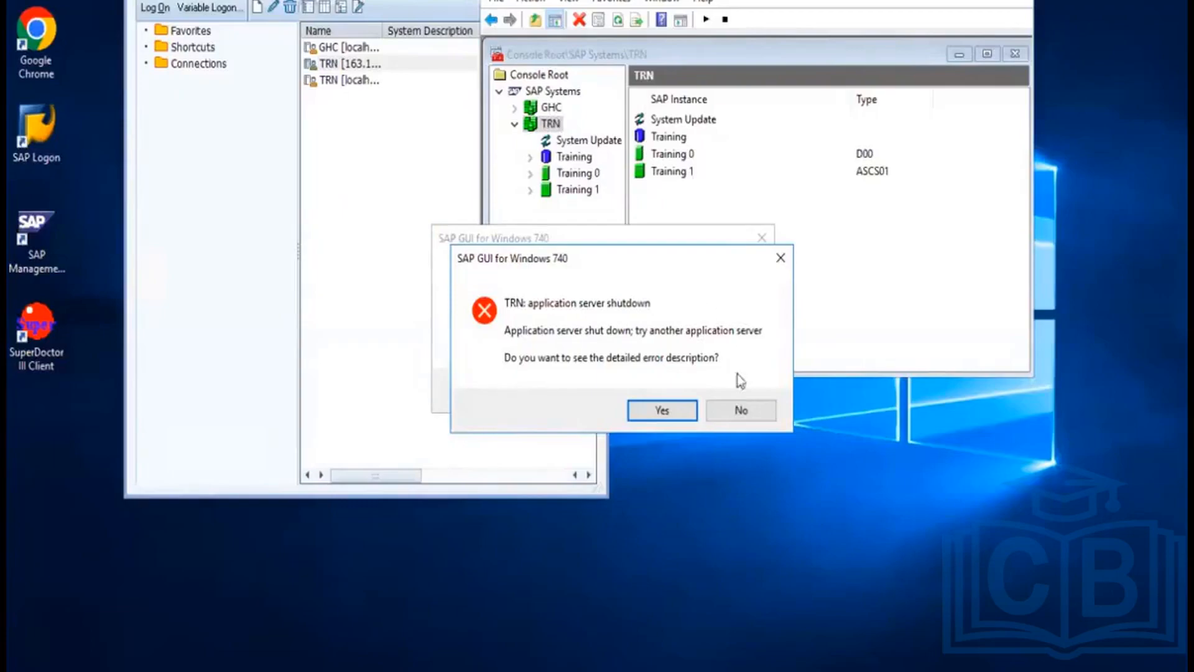
Dismiss the TRN shutdown error messages and refresh the instance status.
{"action": "left_click", "coordinate": [728, 411]}
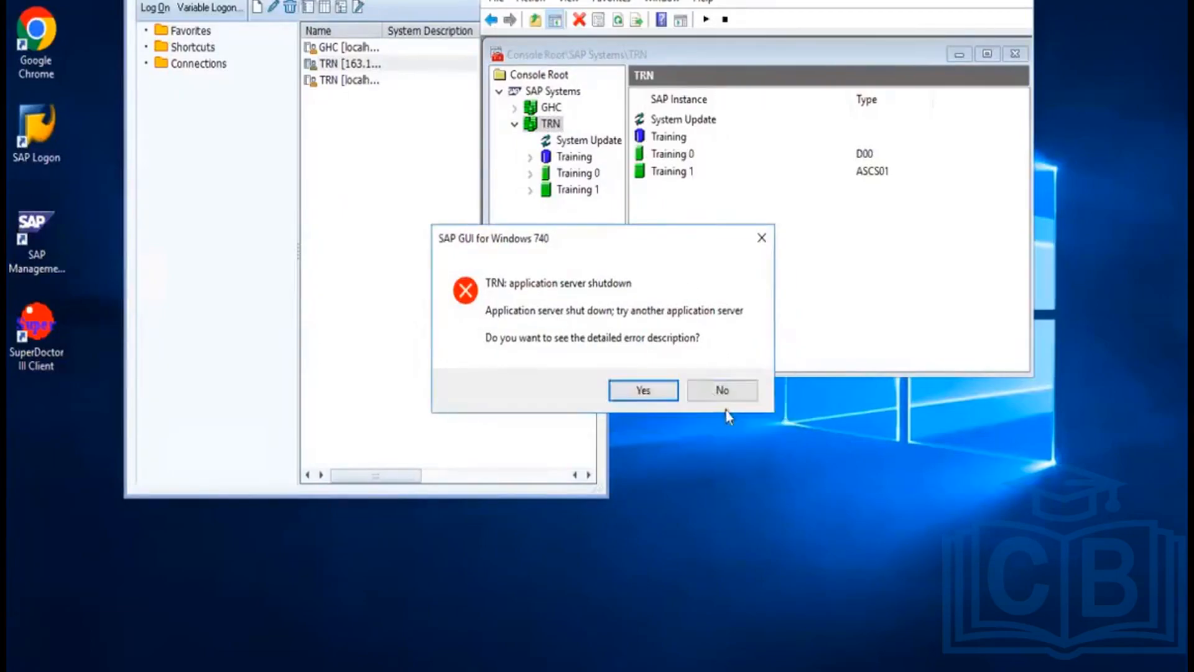
{"action": "left_click", "coordinate": [718, 395]}
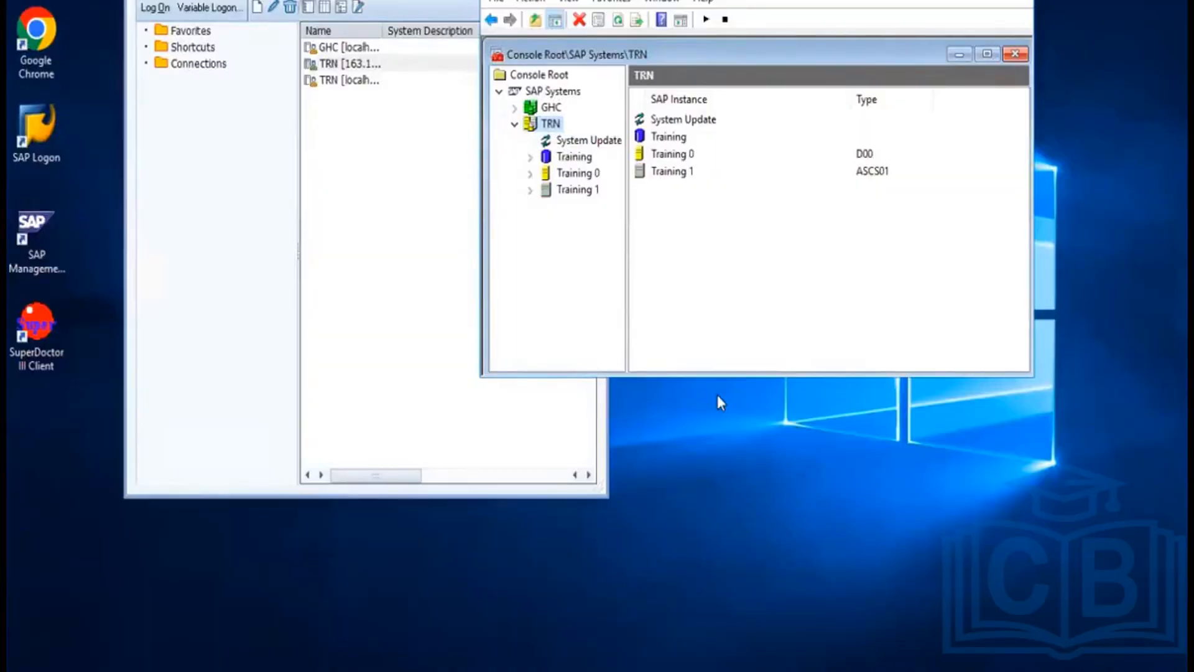
{"action": "left_click", "coordinate": [617, 23]}
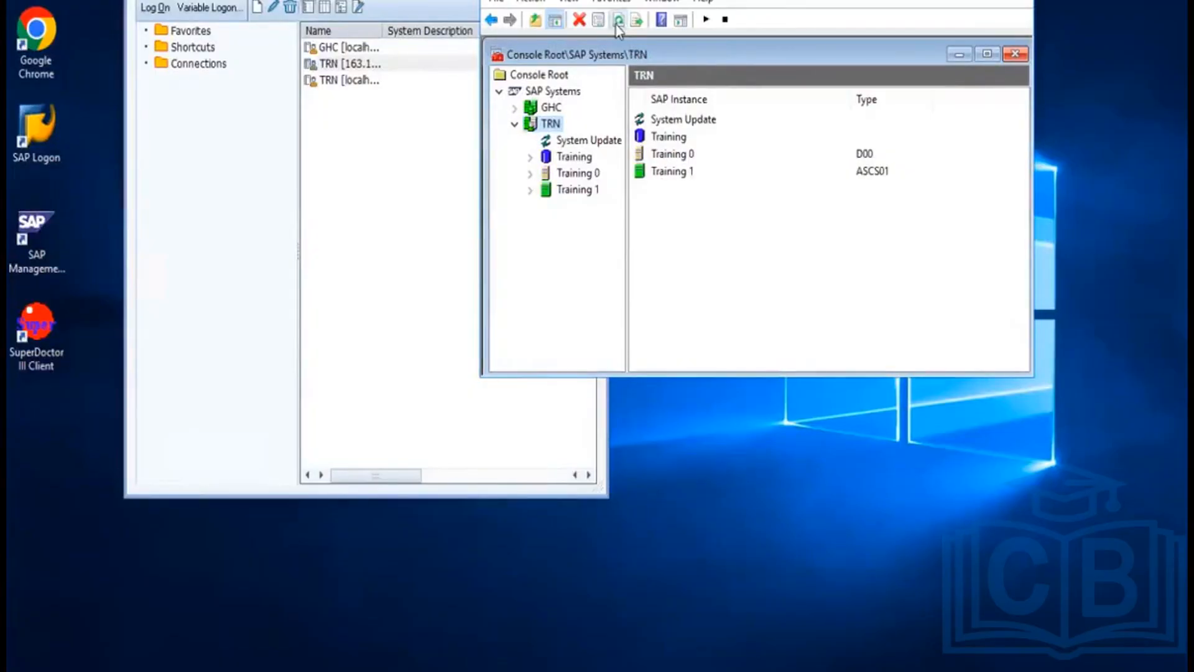
{"action": "left_click", "coordinate": [618, 26]}
{"action": "left_click", "coordinate": [618, 26]}
Check the Training 1 and Training 0 process lists until running, then minimise the console.
{"action": "left_click", "coordinate": [529, 189]}
{"action": "left_click", "coordinate": [587, 207]}
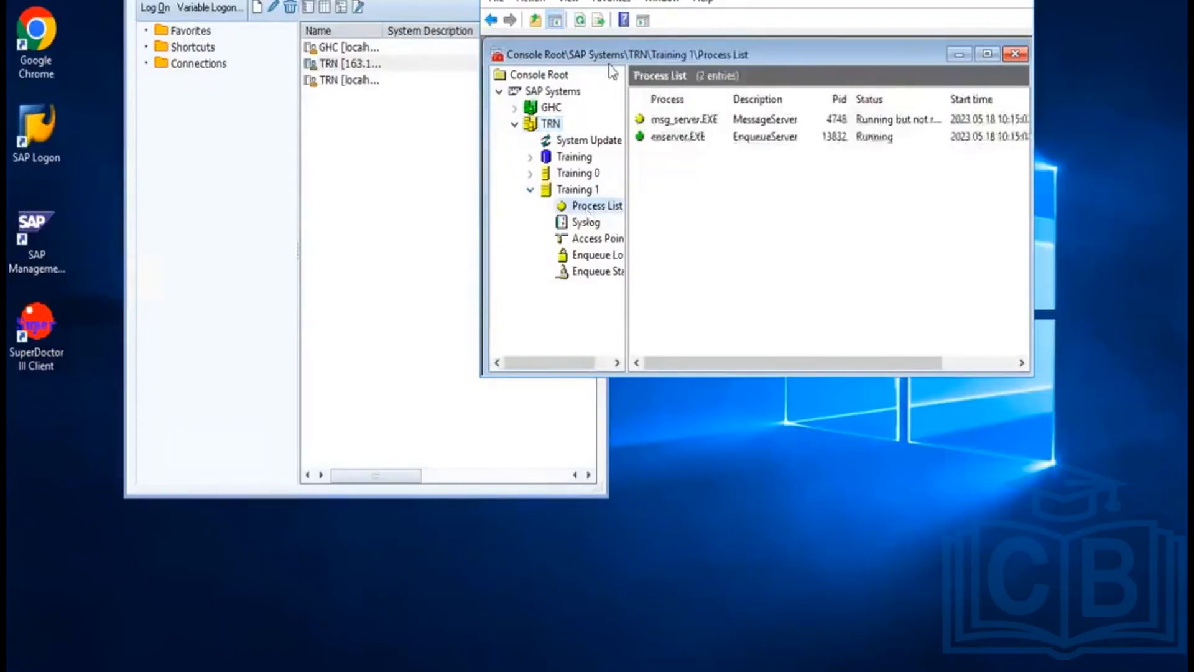
{"action": "left_click", "coordinate": [579, 22]}
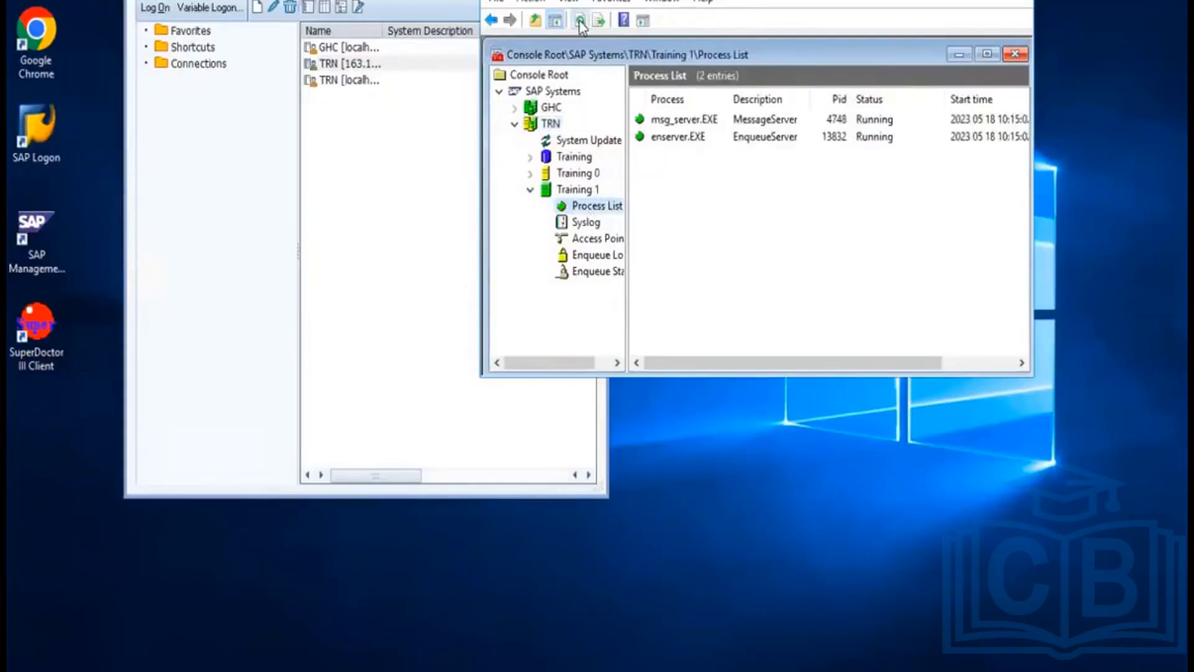
{"action": "left_click", "coordinate": [530, 174]}
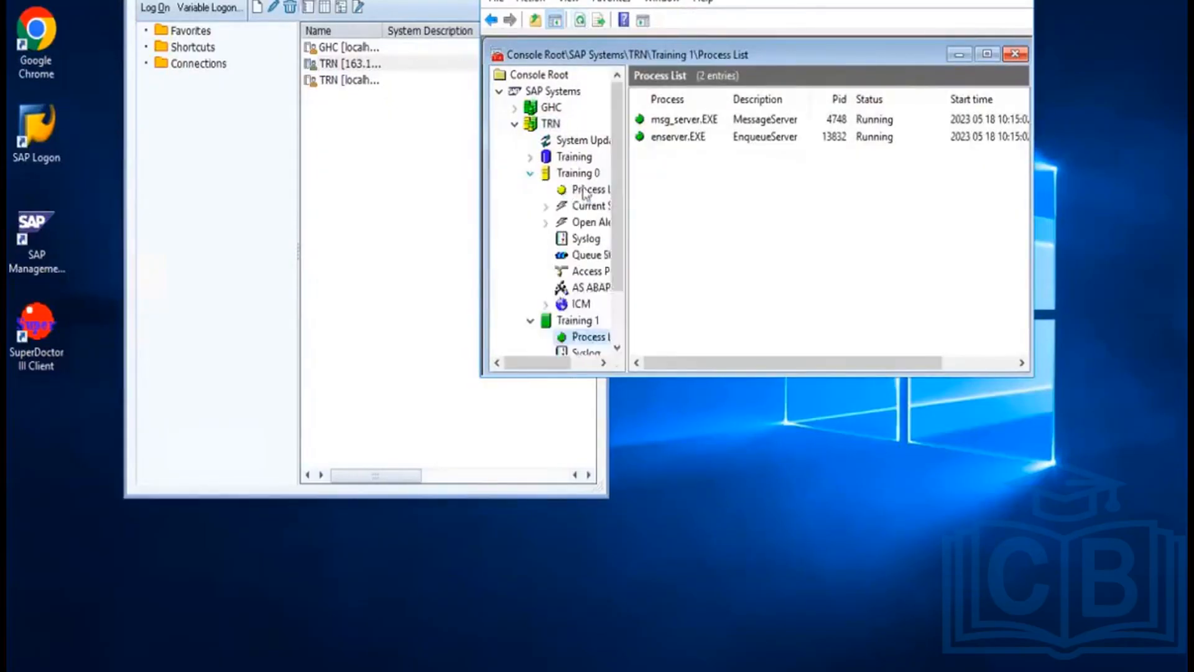
{"action": "left_click", "coordinate": [583, 190]}
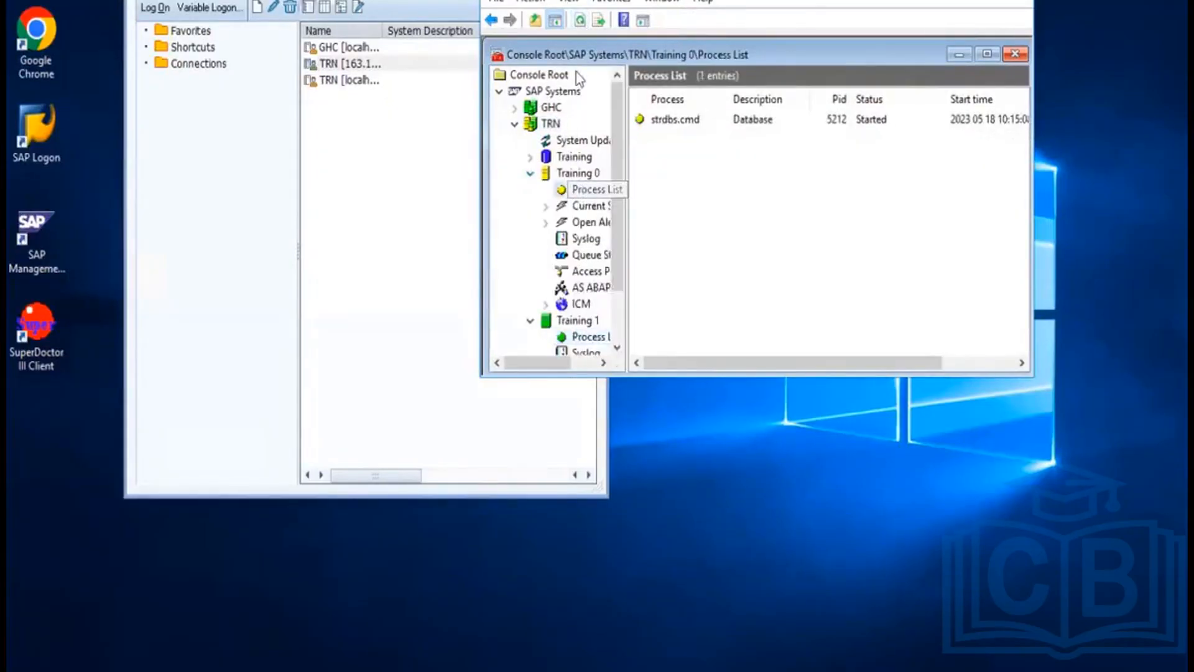
{"action": "left_click", "coordinate": [581, 22]}
{"action": "left_click", "coordinate": [580, 22]}
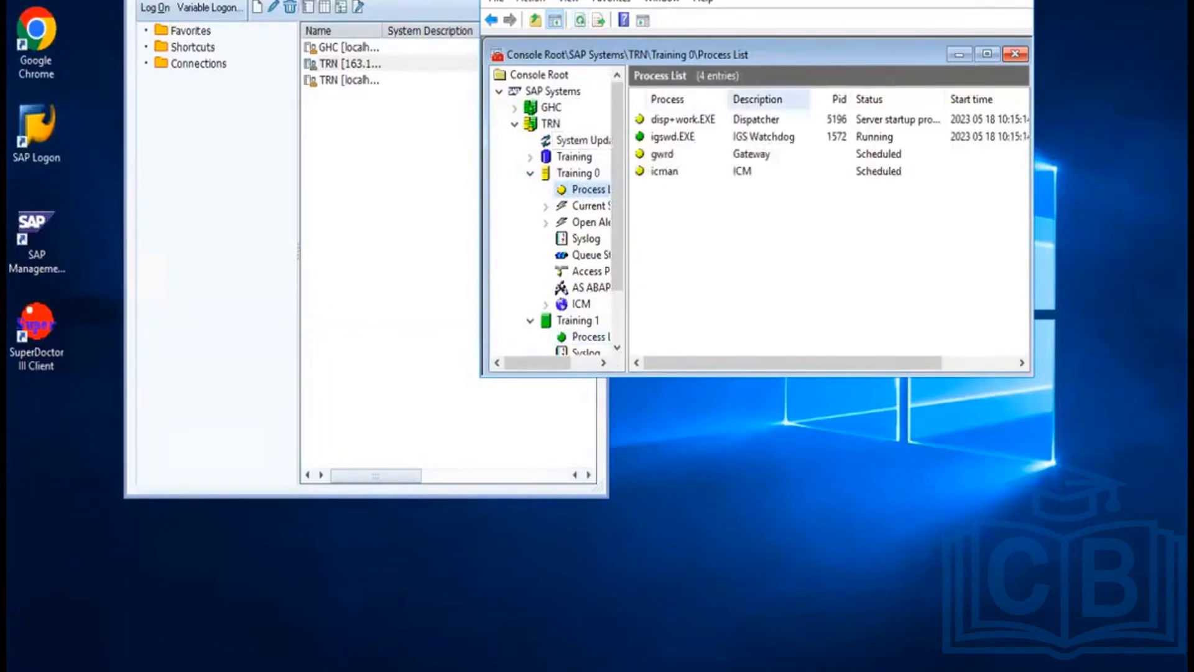
{"action": "left_click", "coordinate": [950, 0]}
{"action": "left_click", "coordinate": [759, 203]}
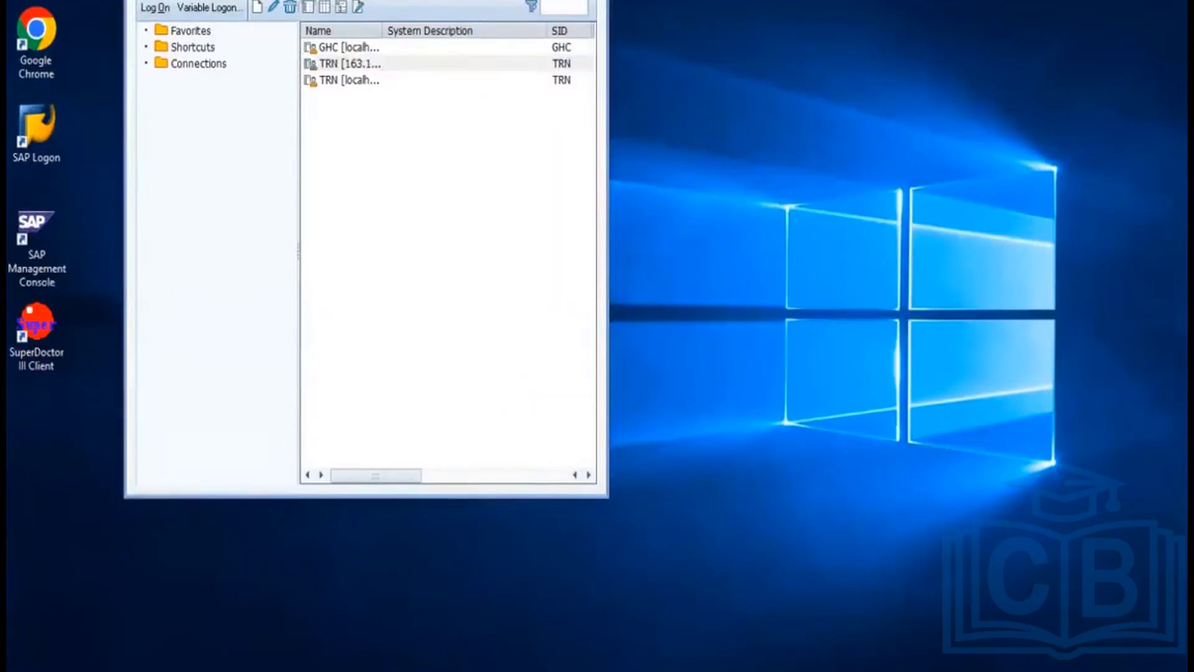
Start the TRN connection from SAP Logon and refresh the MMC process list until all processes run.
{"action": "left_click", "coordinate": [359, 65]}
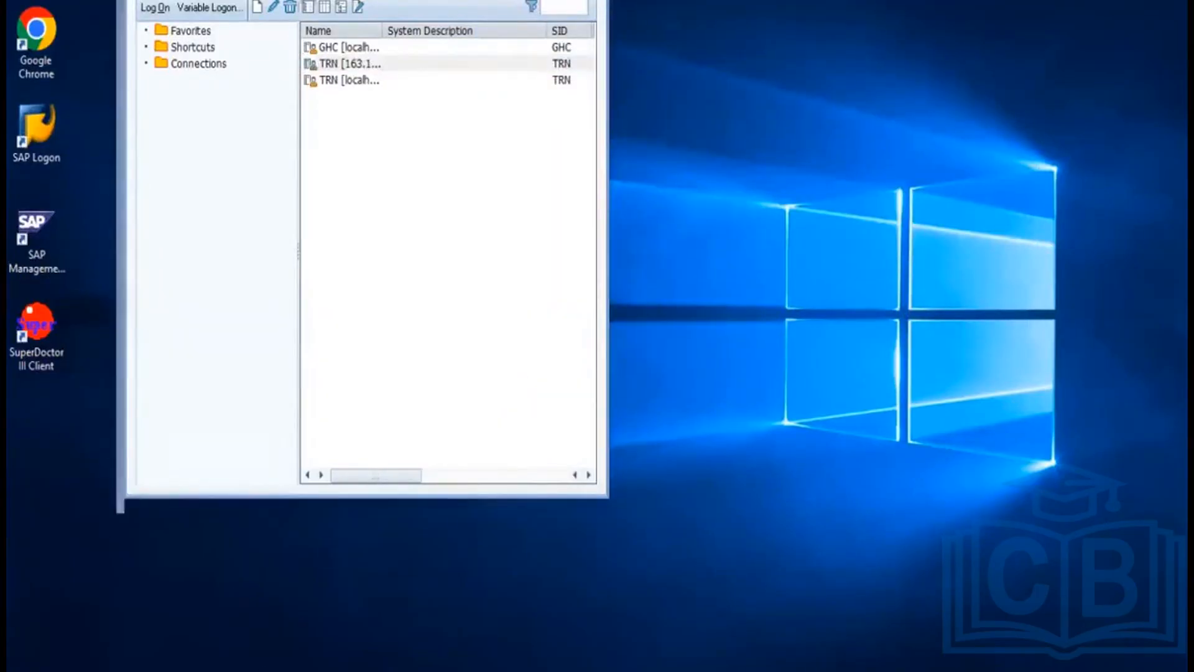
{"action": "double_click", "coordinate": [359, 64]}
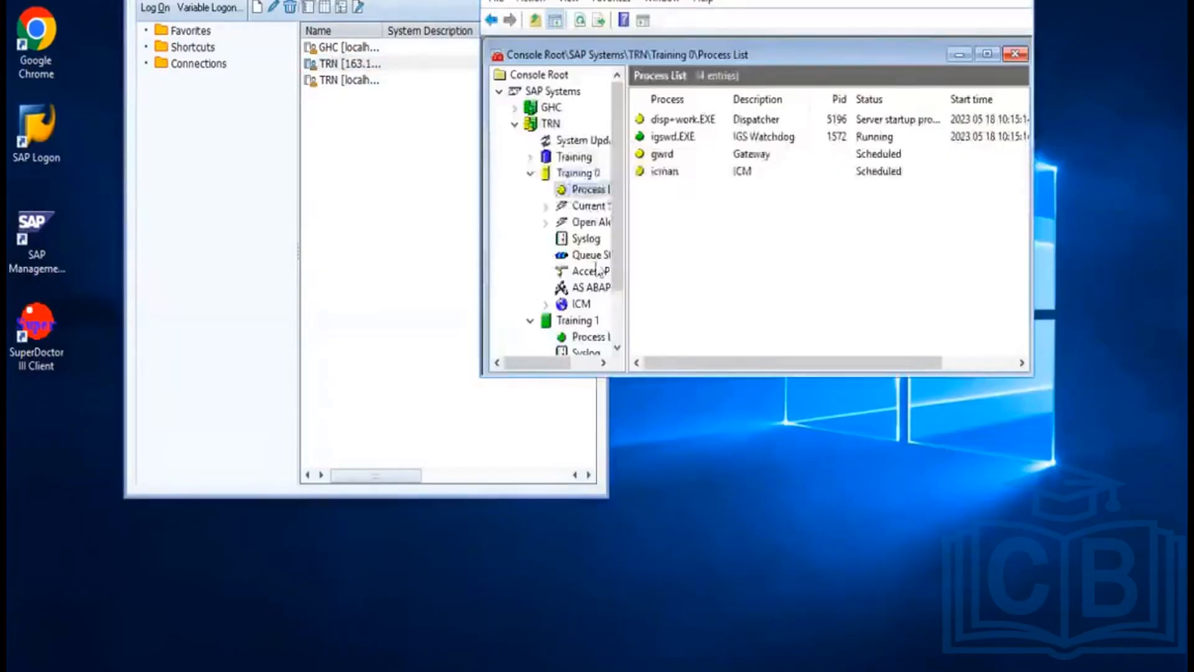
{"action": "left_click", "coordinate": [579, 21]}
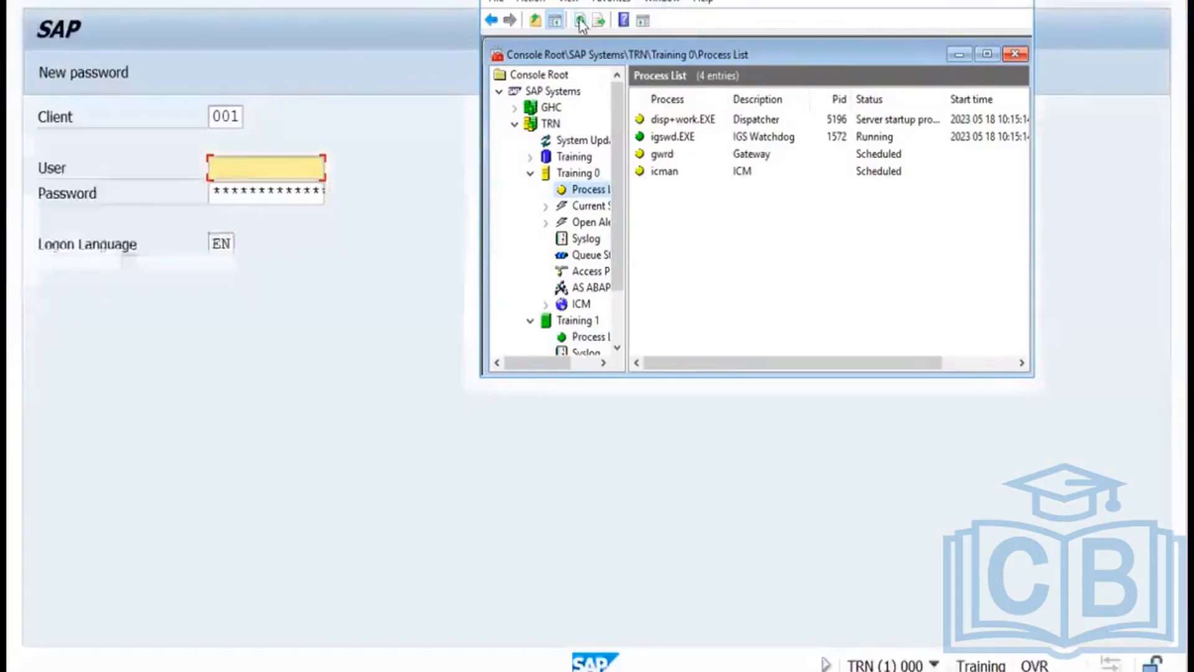
{"action": "left_click", "coordinate": [579, 21]}
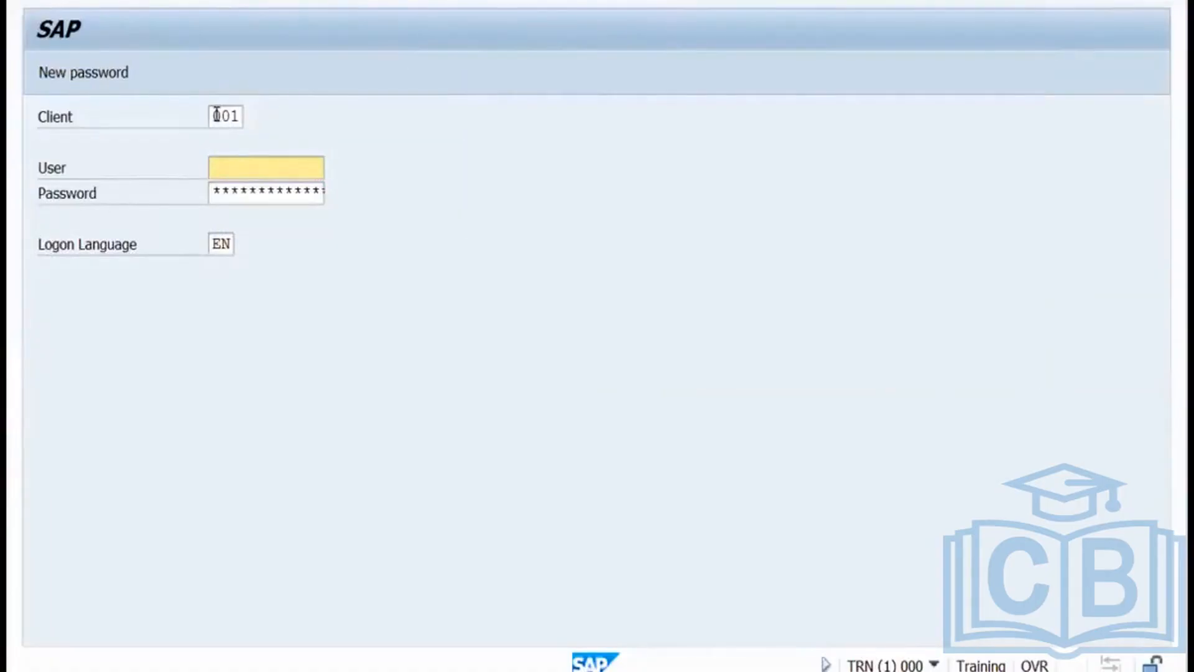
Log on to client 100 as sap* with its password and acknowledge the copyright notice.
{"action": "left_click_drag", "start_coordinate": [216, 115], "coordinate": [249, 113]}
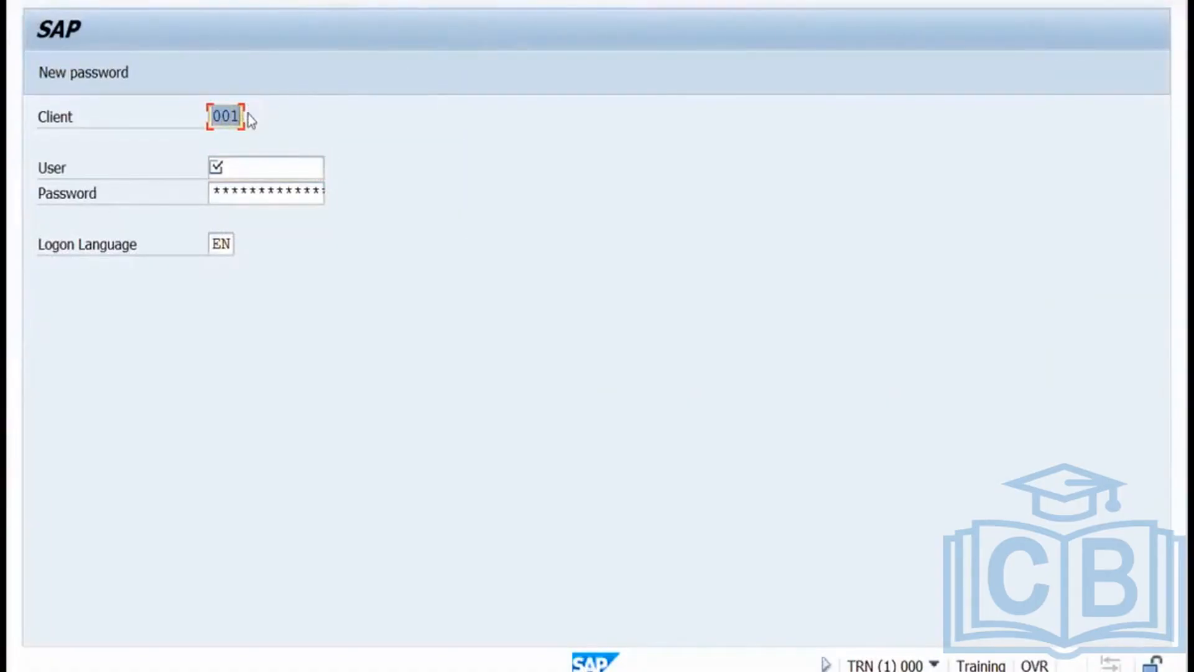
{"action": "type", "text": "100"}
{"action": "left_click", "coordinate": [238, 167]}
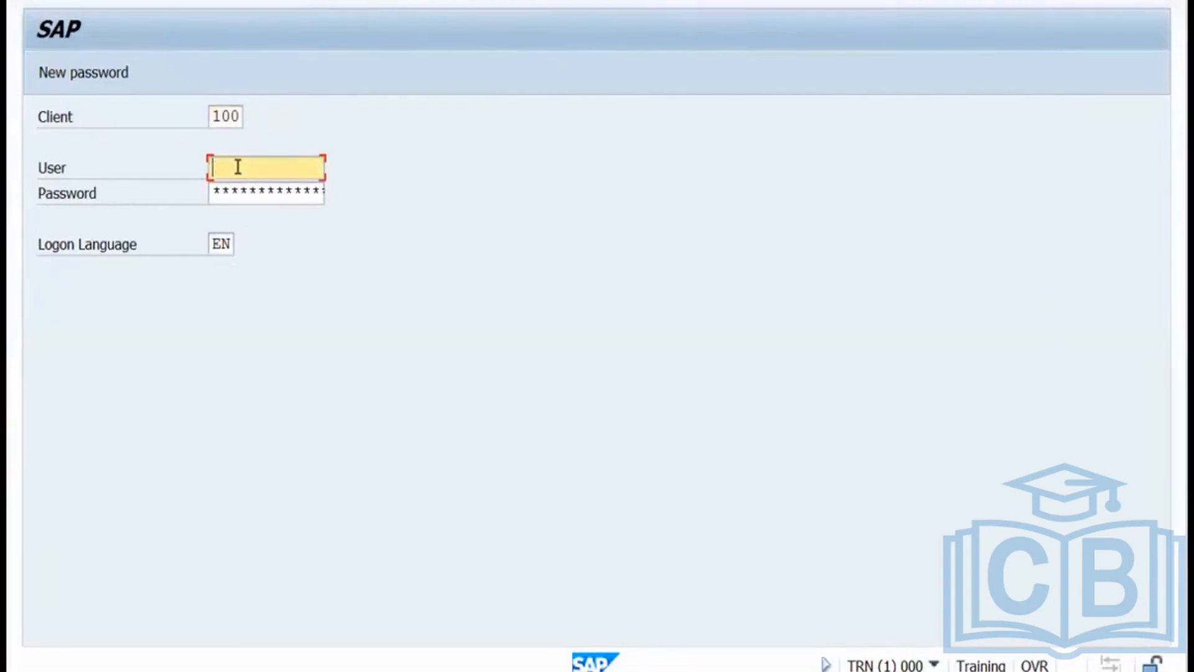
{"action": "type", "text": "sap"}
{"action": "left_click", "coordinate": [238, 191]}
{"action": "left_click", "coordinate": [238, 194]}
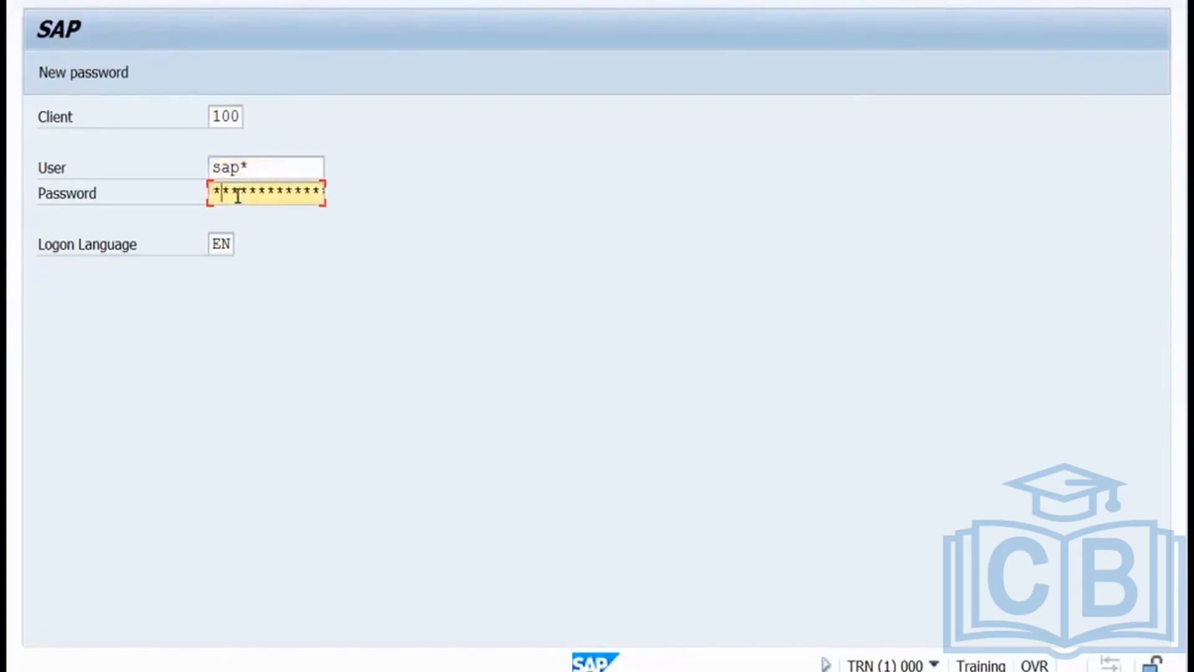
{"action": "key", "text": "Return"}
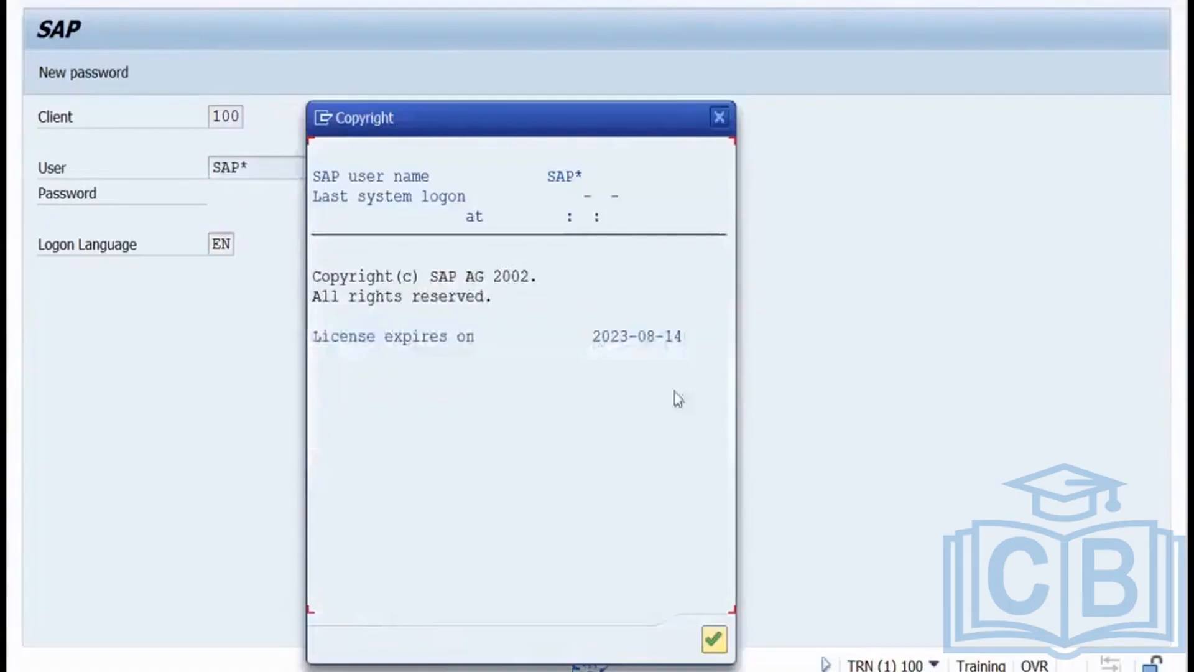
{"action": "left_click", "coordinate": [714, 638]}
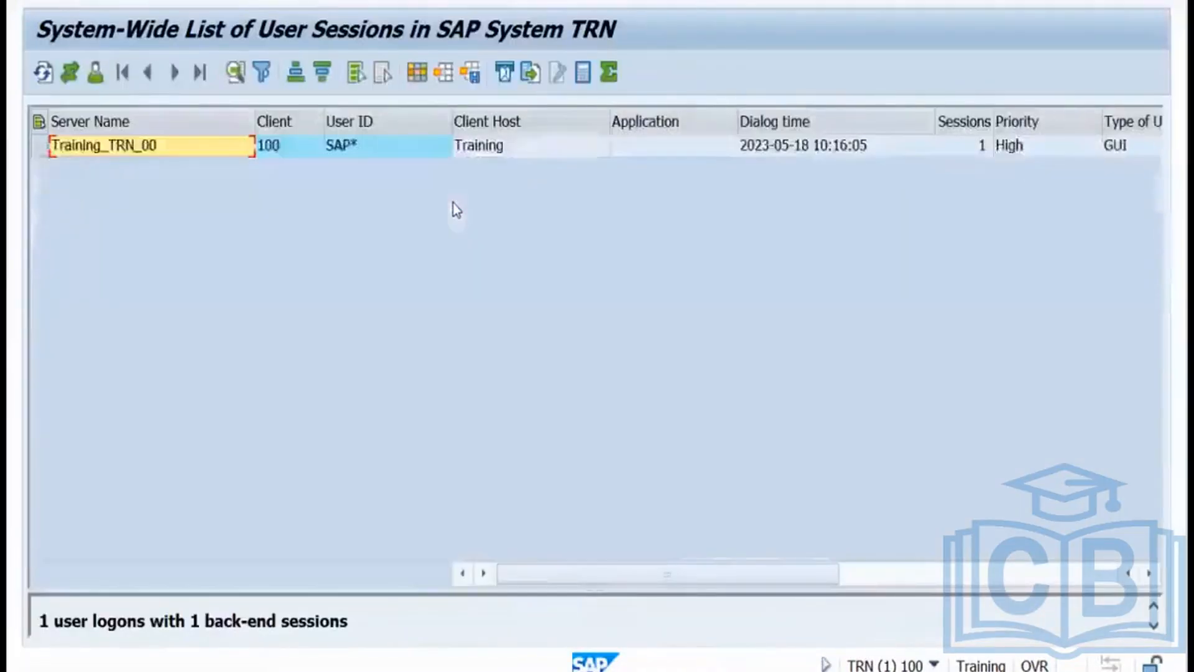
Return to the main menu, open SA38 and choose program RSUSR200.
{"action": "left_click", "coordinate": [289, 154]}
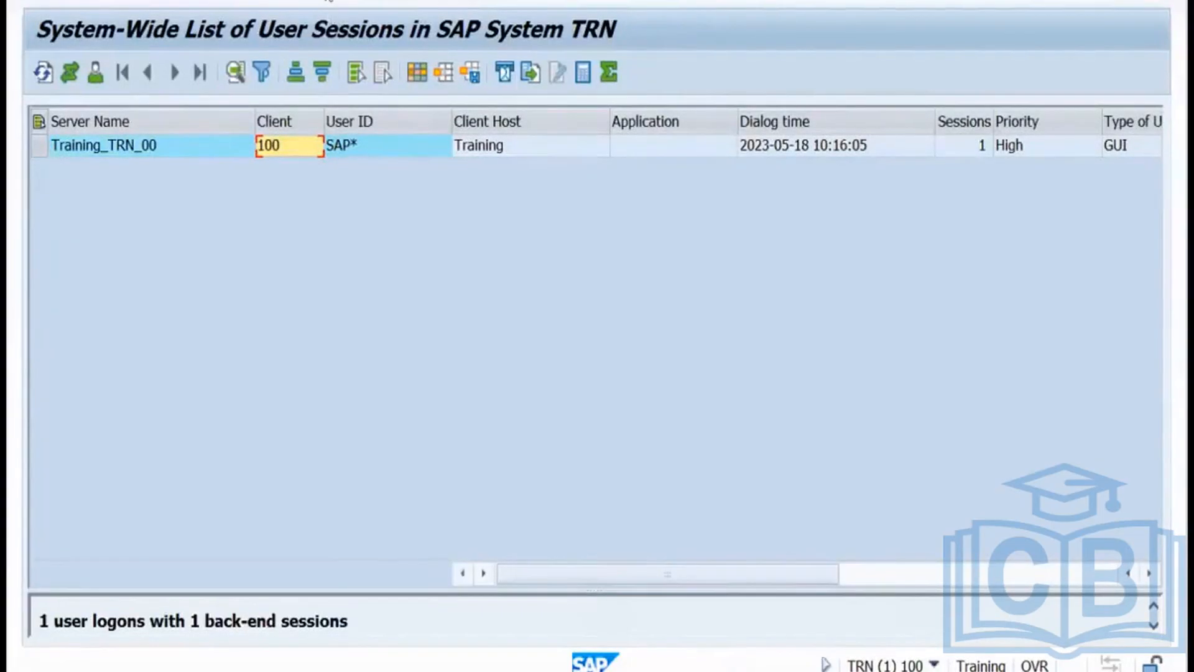
{"action": "left_click", "coordinate": [324, 1]}
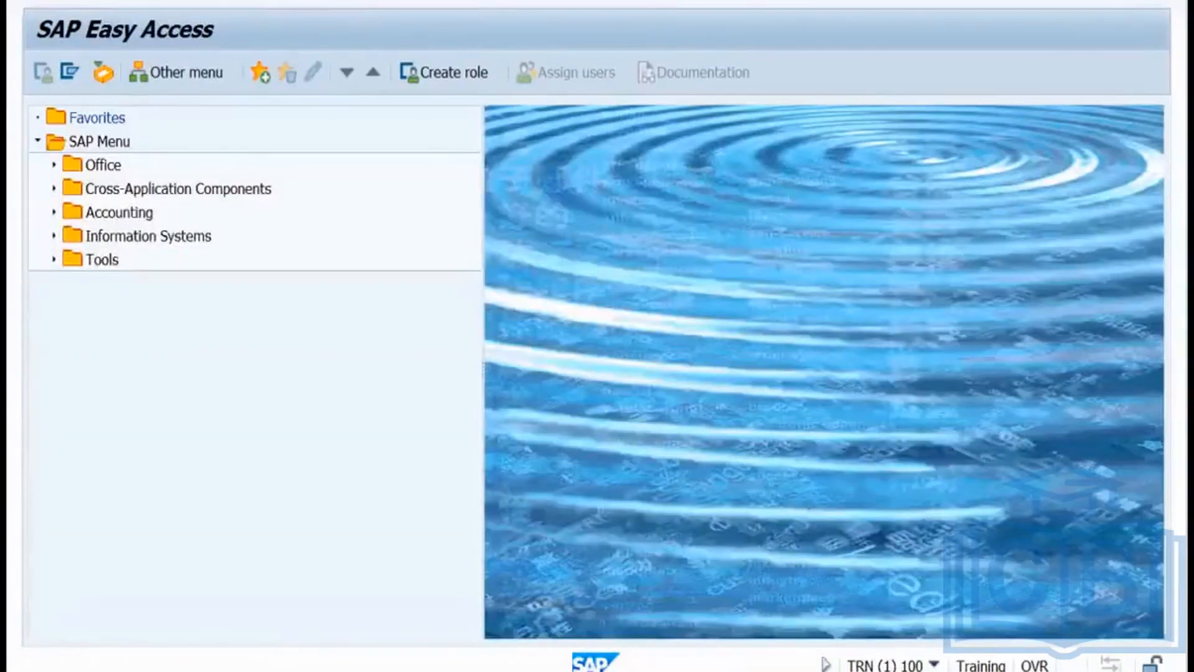
{"action": "key", "text": "Return"}
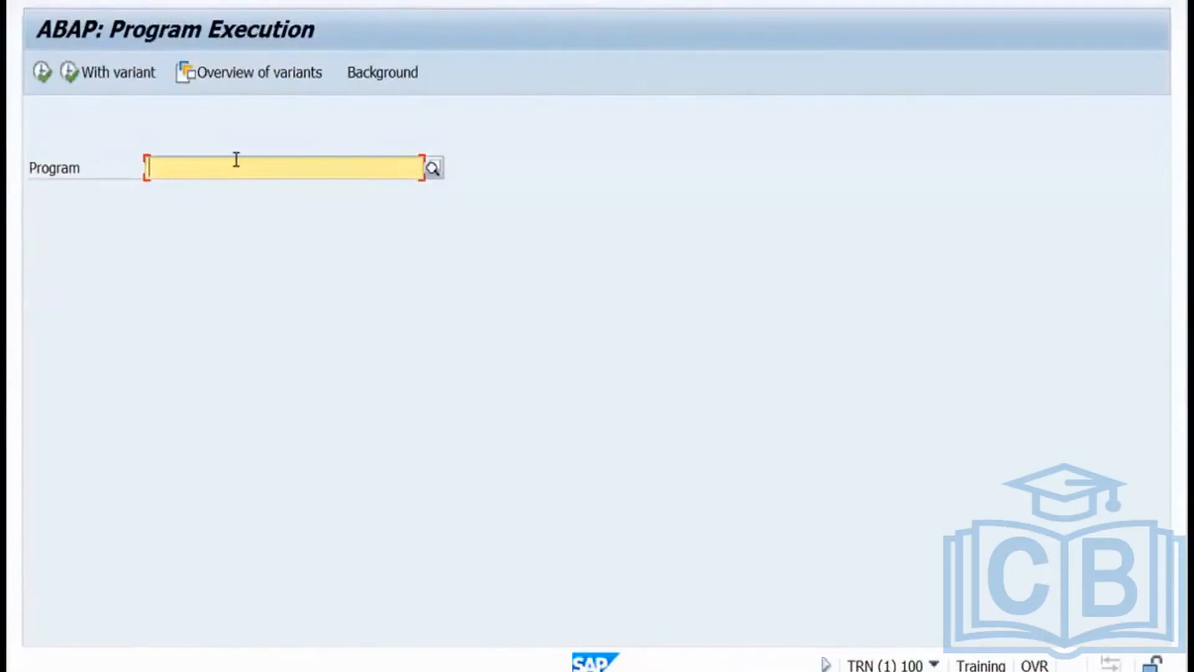
{"action": "type", "text": "rsu"}
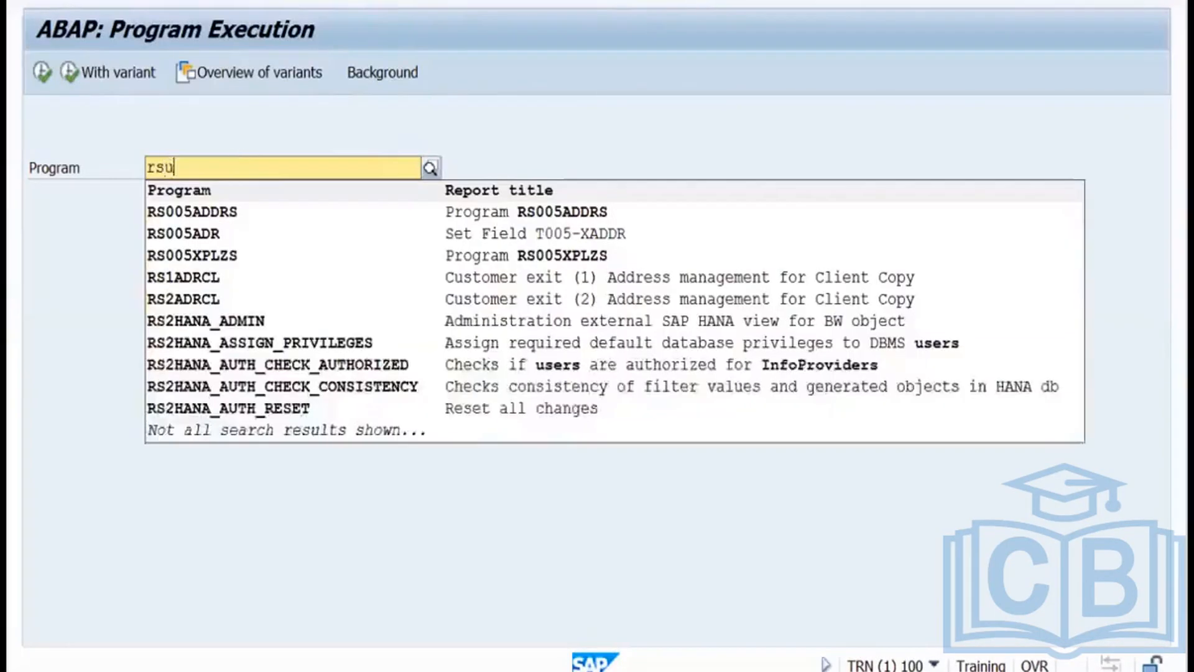
{"action": "type", "text": "sr"}
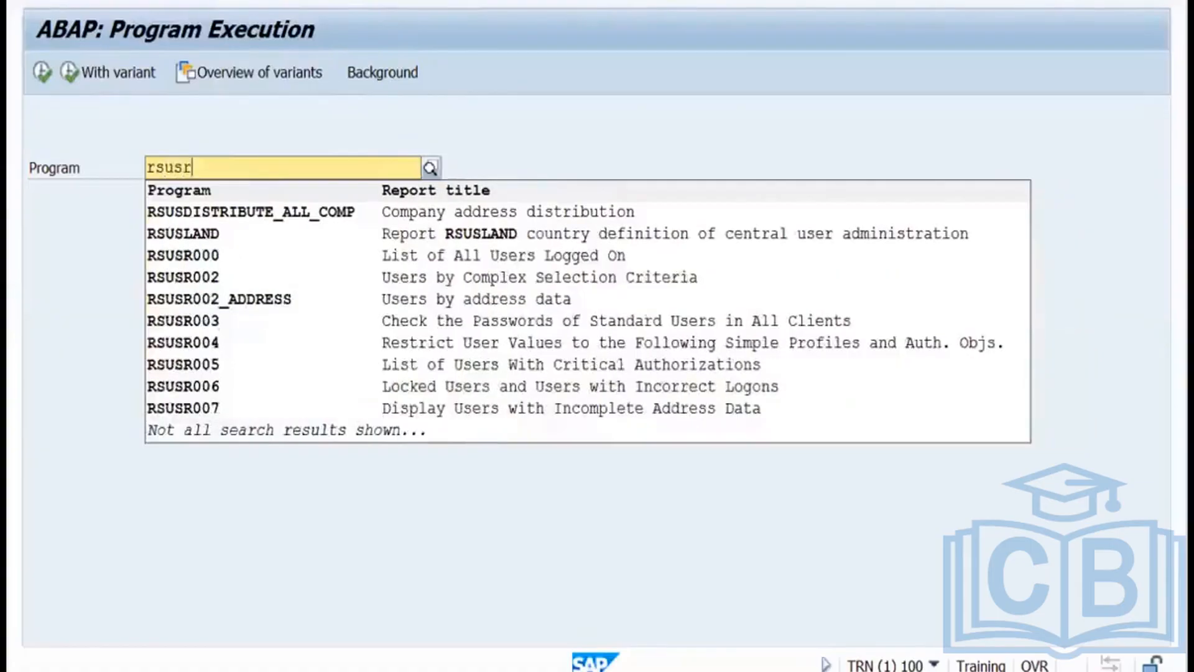
{"action": "type", "text": "200"}
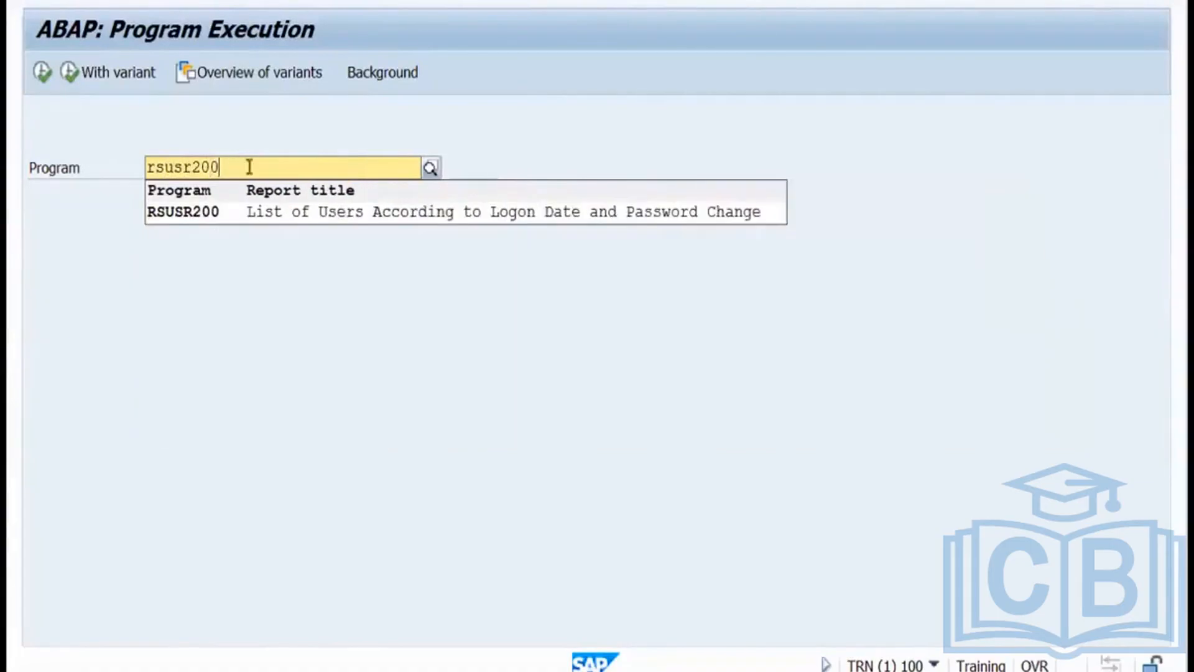
{"action": "left_click", "coordinate": [278, 212]}
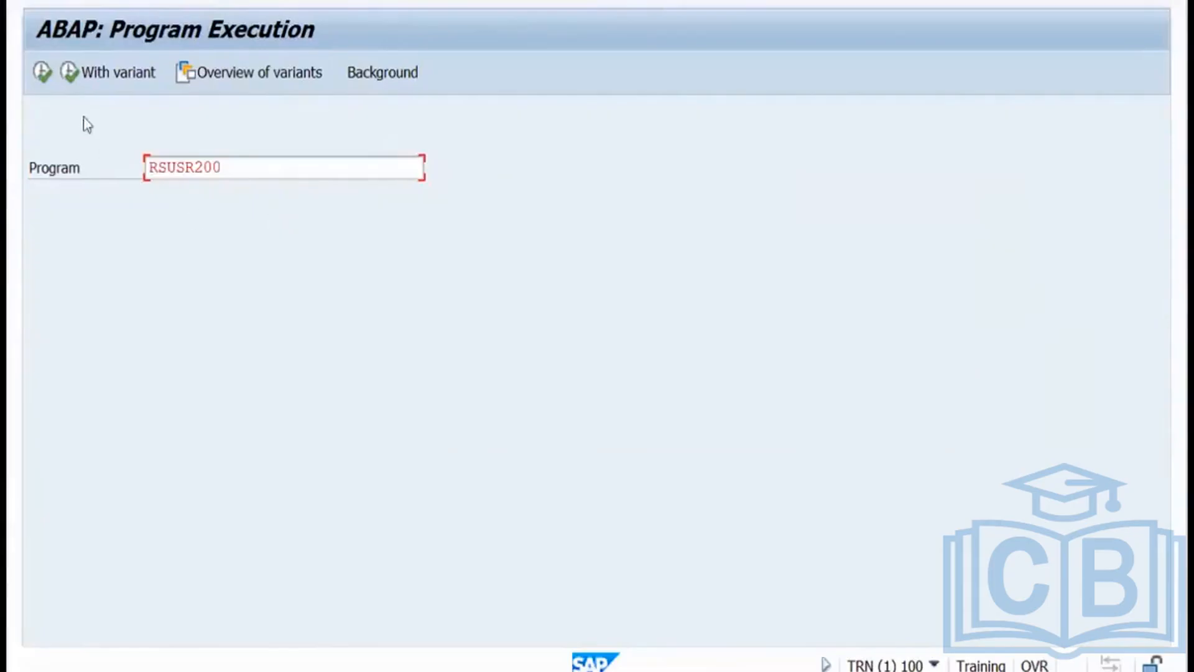
Execute RSUSR200 with no filters, review the user list, and go back to the program screen.
{"action": "left_click", "coordinate": [50, 74]}
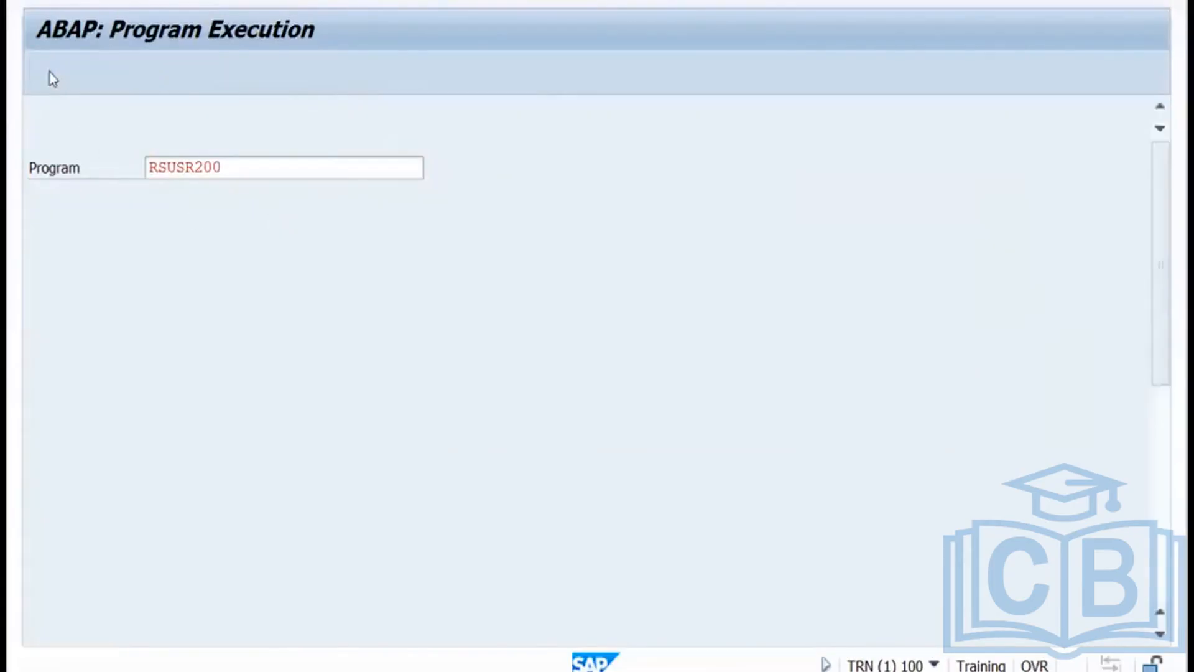
{"action": "left_click", "coordinate": [43, 74]}
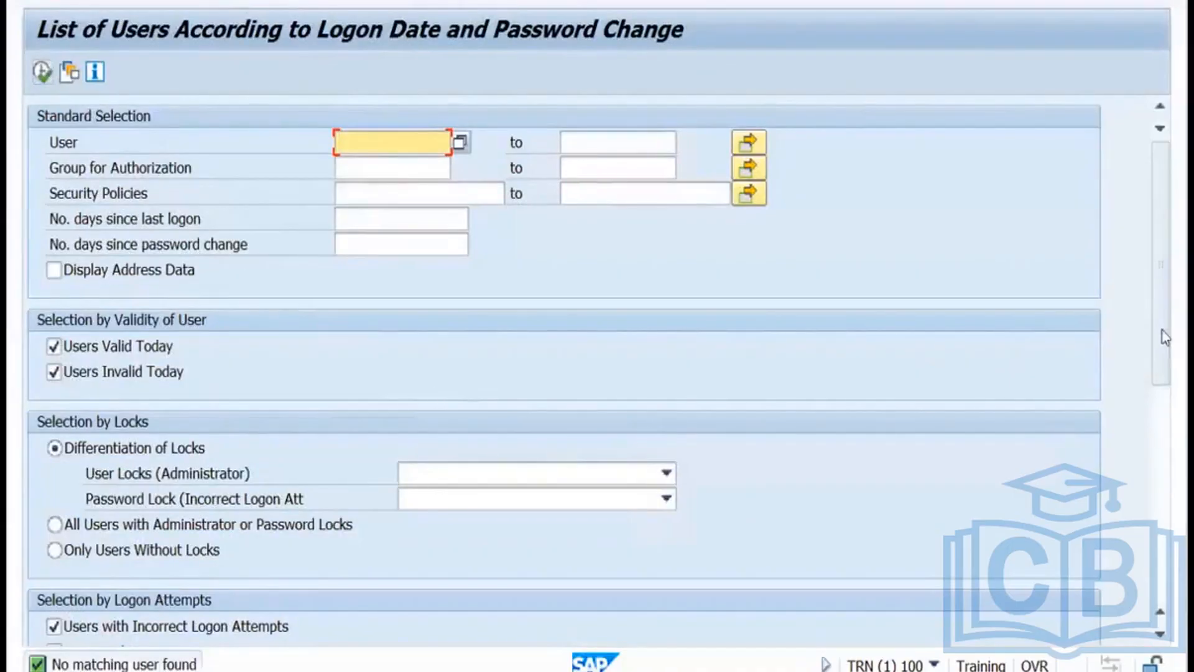
{"action": "left_click_drag", "start_coordinate": [1162, 352], "coordinate": [1163, 224]}
{"action": "left_click", "coordinate": [44, 77]}
{"action": "key", "text": "F3"}
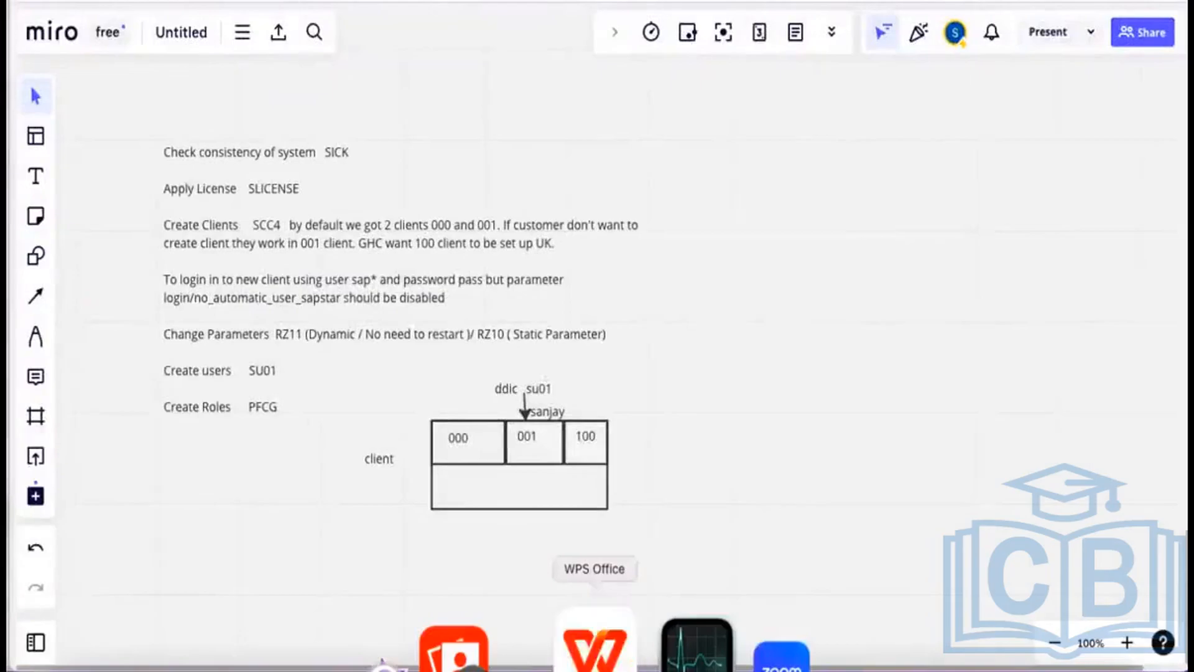
Switch from Miro to the WPS Office presentation showing slide 19.
{"action": "left_click", "coordinate": [593, 650]}
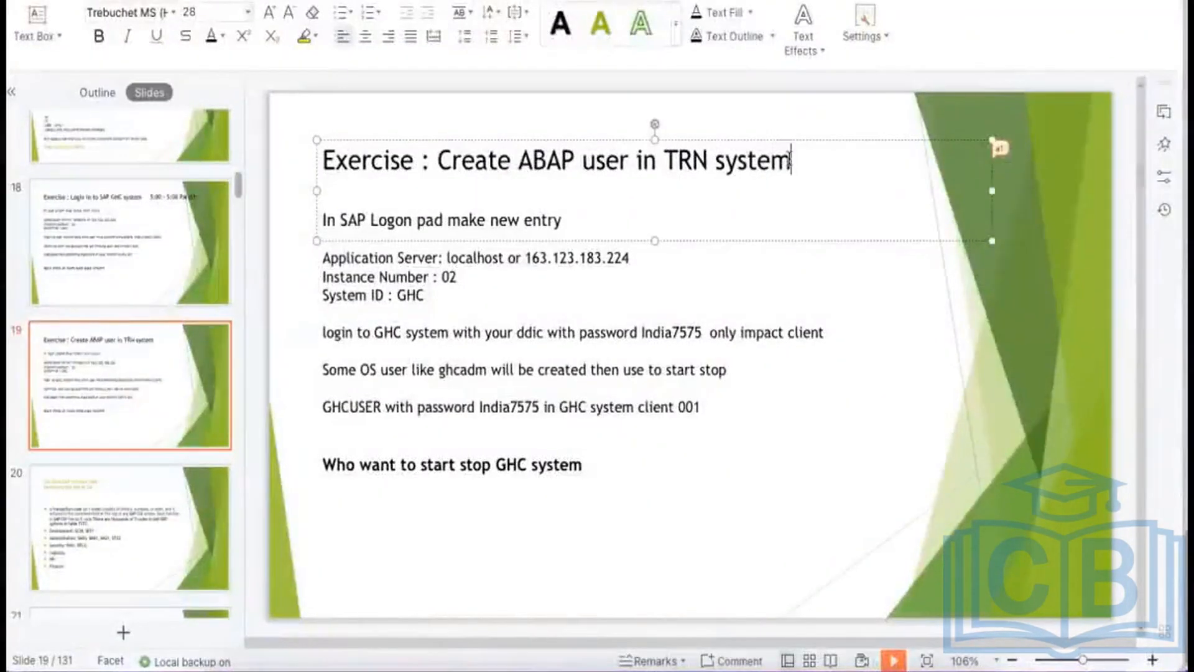
Remove stray title characters and delete the application server, instance number and system ID lines from slide 19.
{"action": "type", "text": "c"}
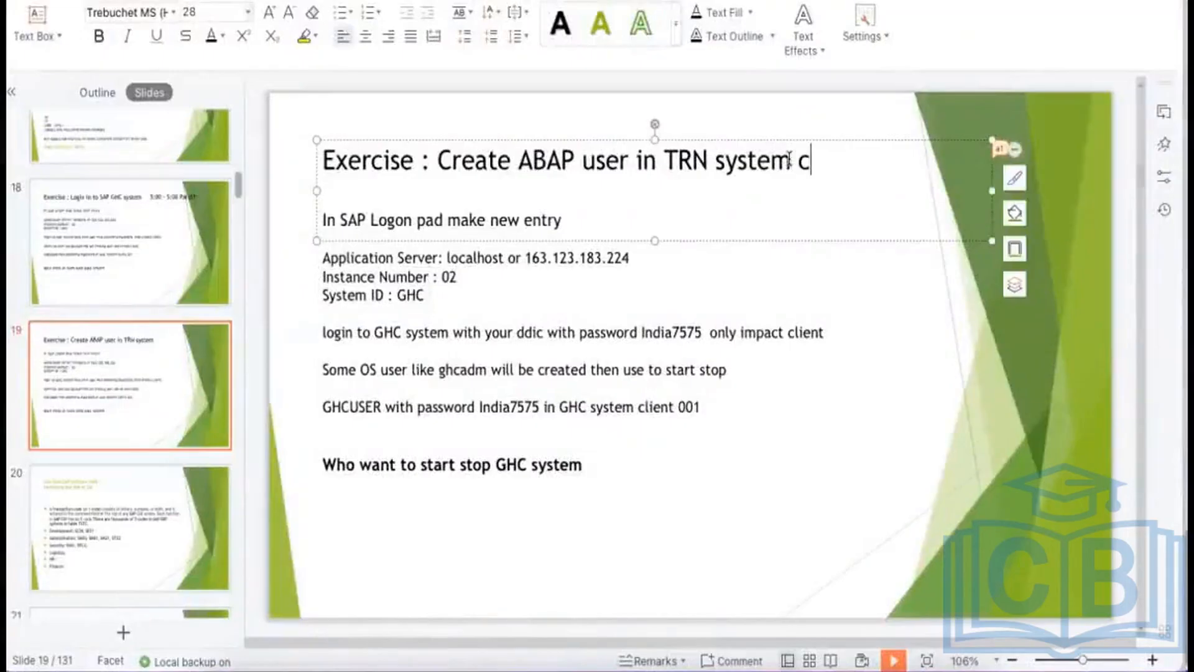
{"action": "type", "text": "l"}
{"action": "key", "text": "BackSpace"}
{"action": "key", "text": "BackSpace"}
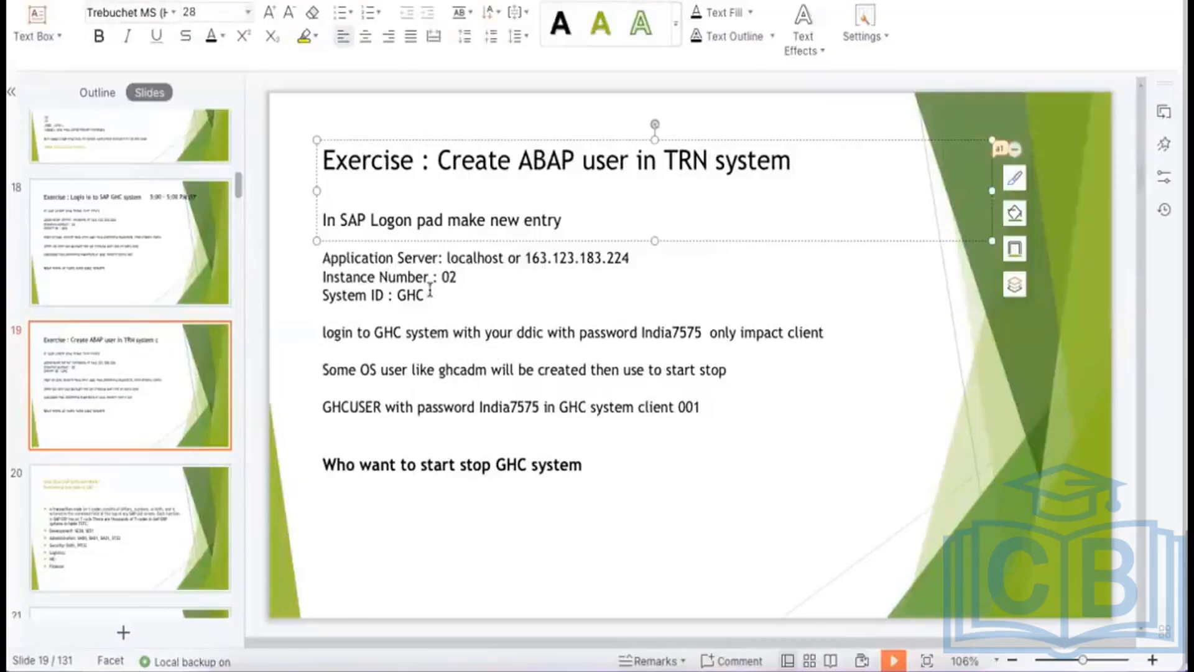
{"action": "left_click_drag", "start_coordinate": [429, 293], "coordinate": [324, 219]}
{"action": "key", "text": "BackSpace"}
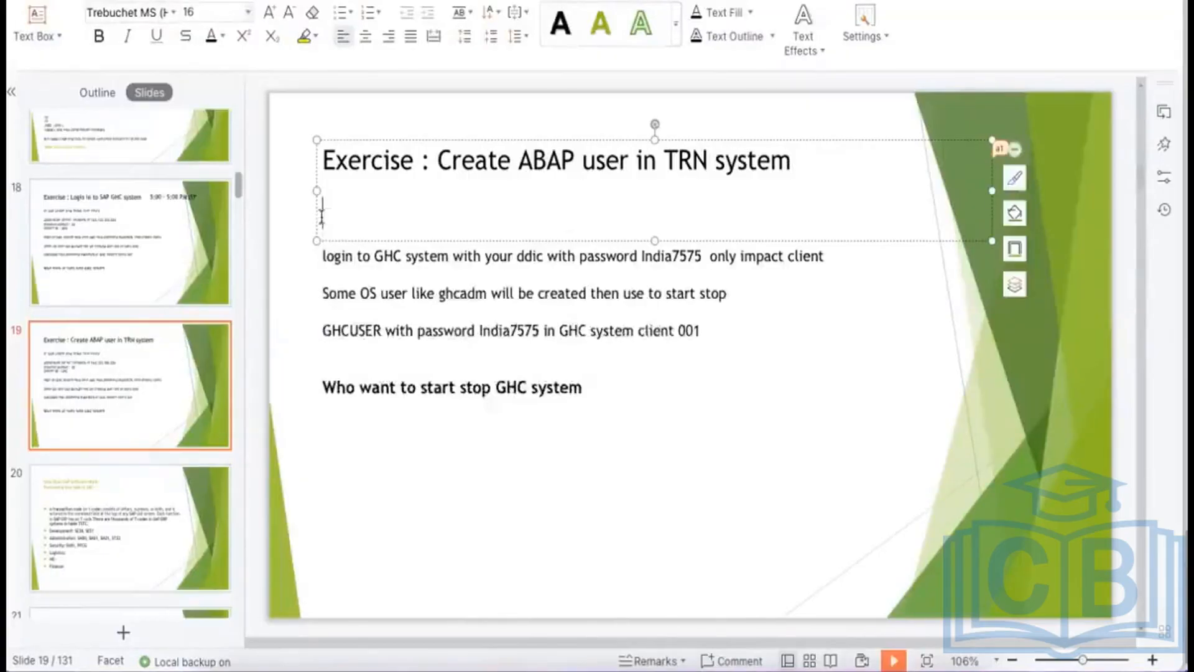
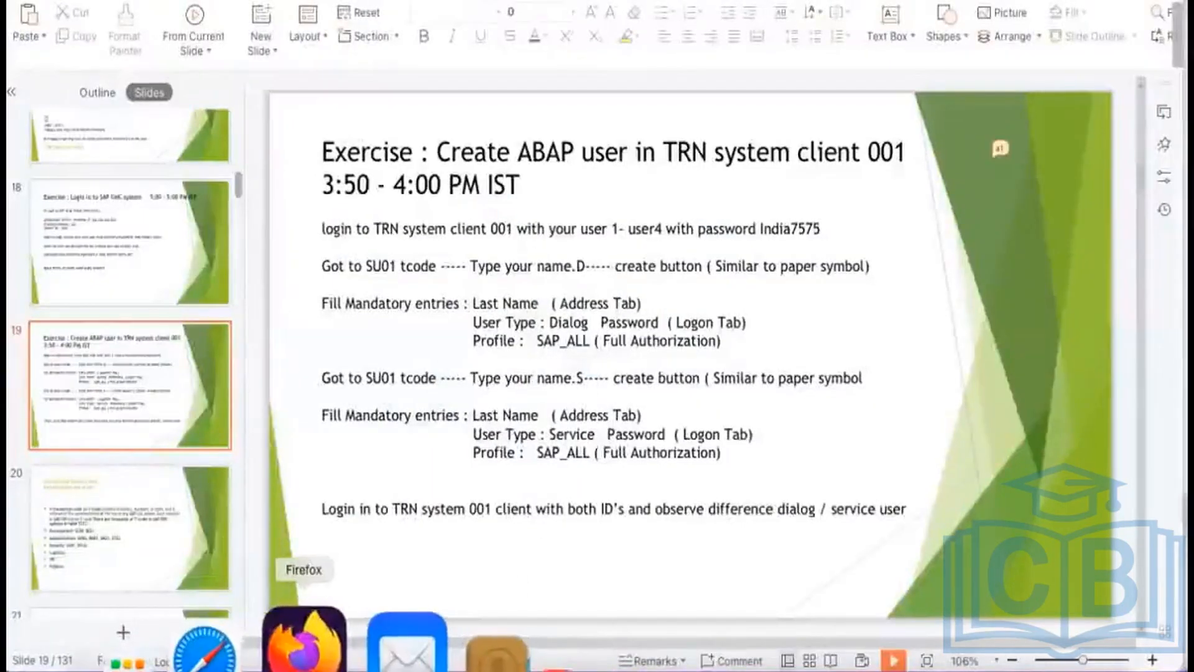
Switch from WPS Presentation to the SAP notes board in Firefox.
{"action": "left_click", "coordinate": [312, 644]}
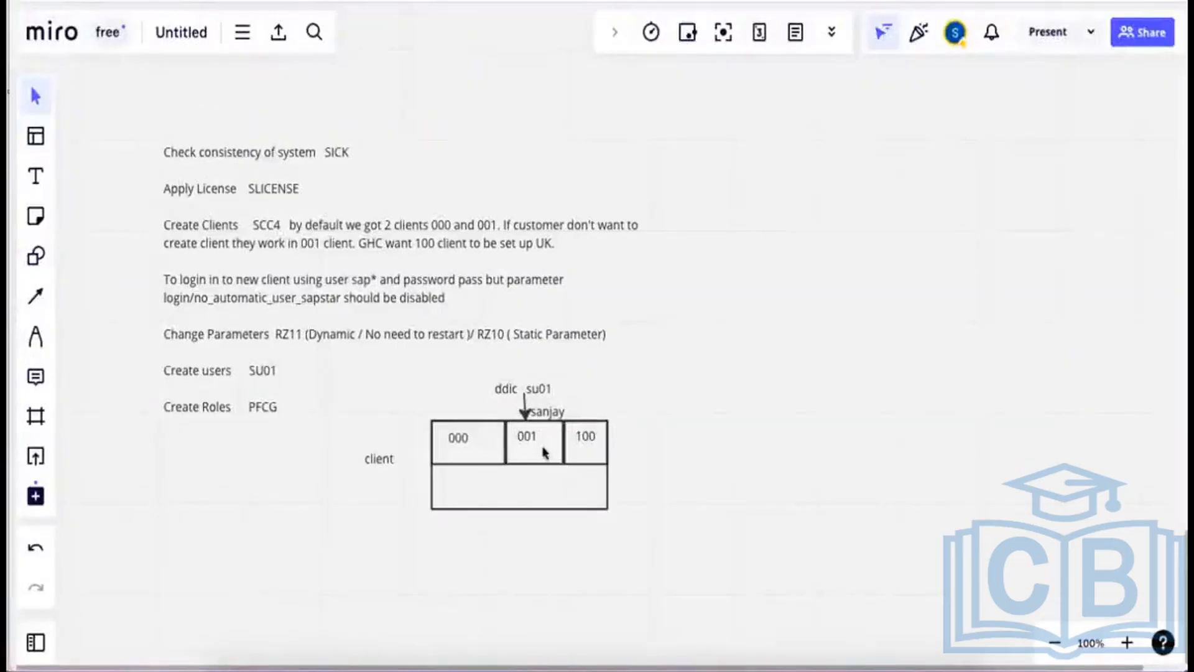
Review the SAP setup notes and client diagram, then switch to the Remote Desktop session.
{"action": "left_click", "coordinate": [658, 431]}
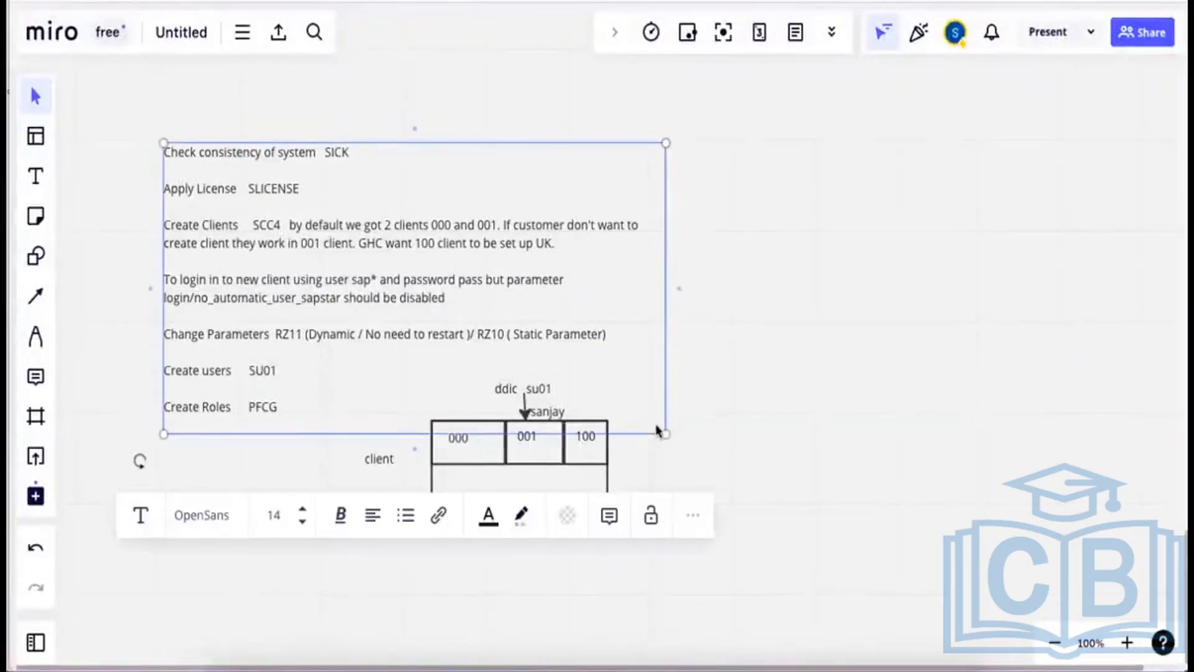
{"action": "left_click", "coordinate": [806, 370]}
{"action": "scroll", "coordinate": [806, 370], "scroll_direction": "down", "scroll_amount": 3}
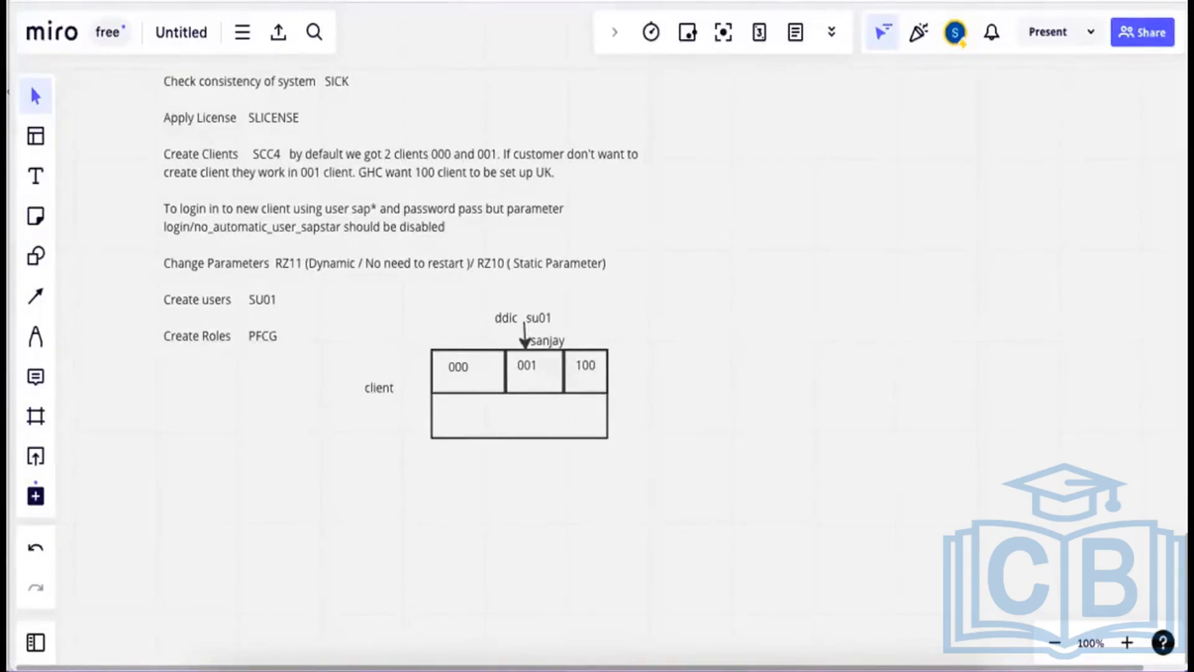
{"action": "left_click", "coordinate": [694, 644]}
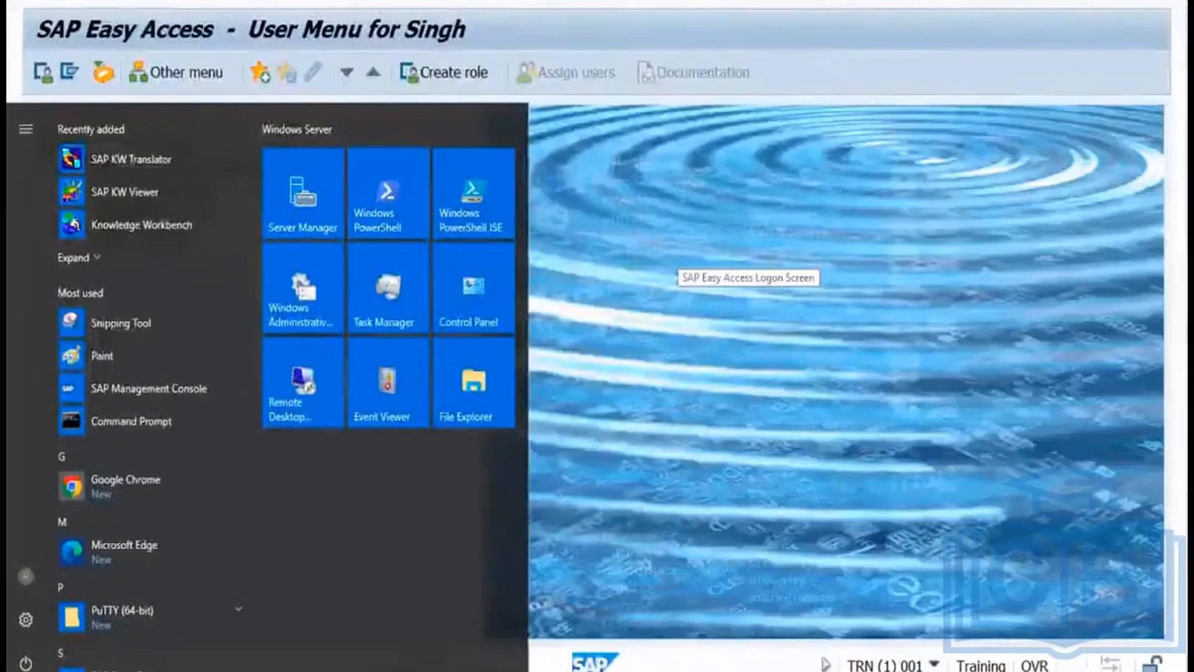
List the 4 users logged on to TRN with AL08, checking host and client 001, then return.
{"action": "left_click", "coordinate": [678, 257]}
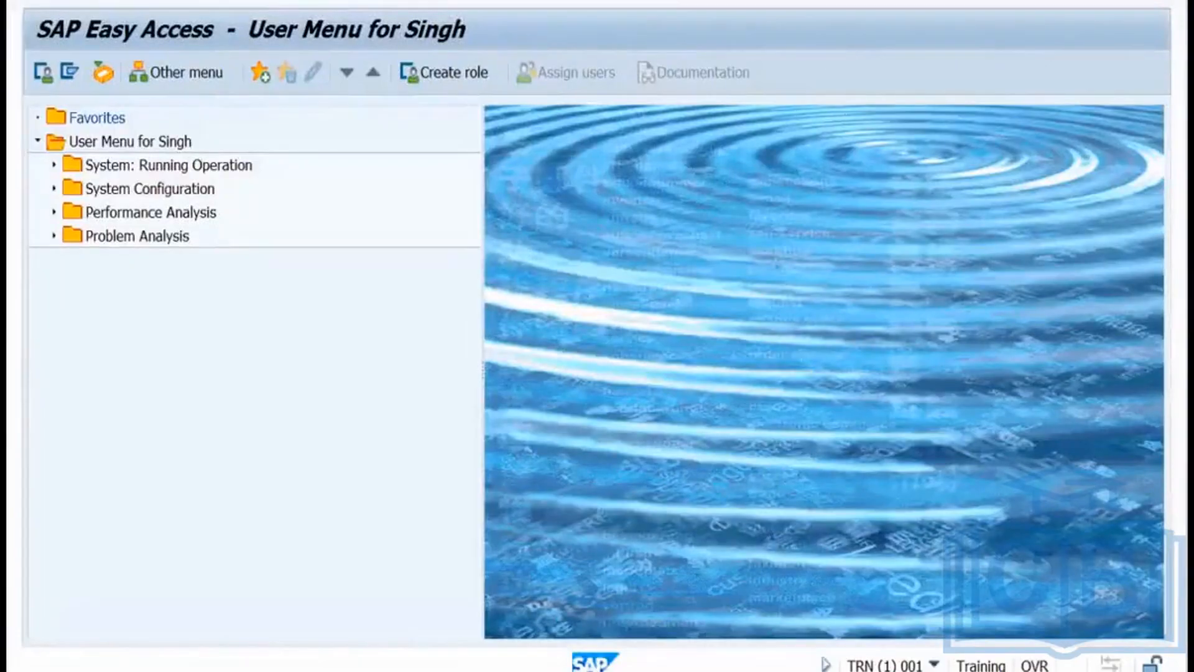
{"action": "key", "text": "Return"}
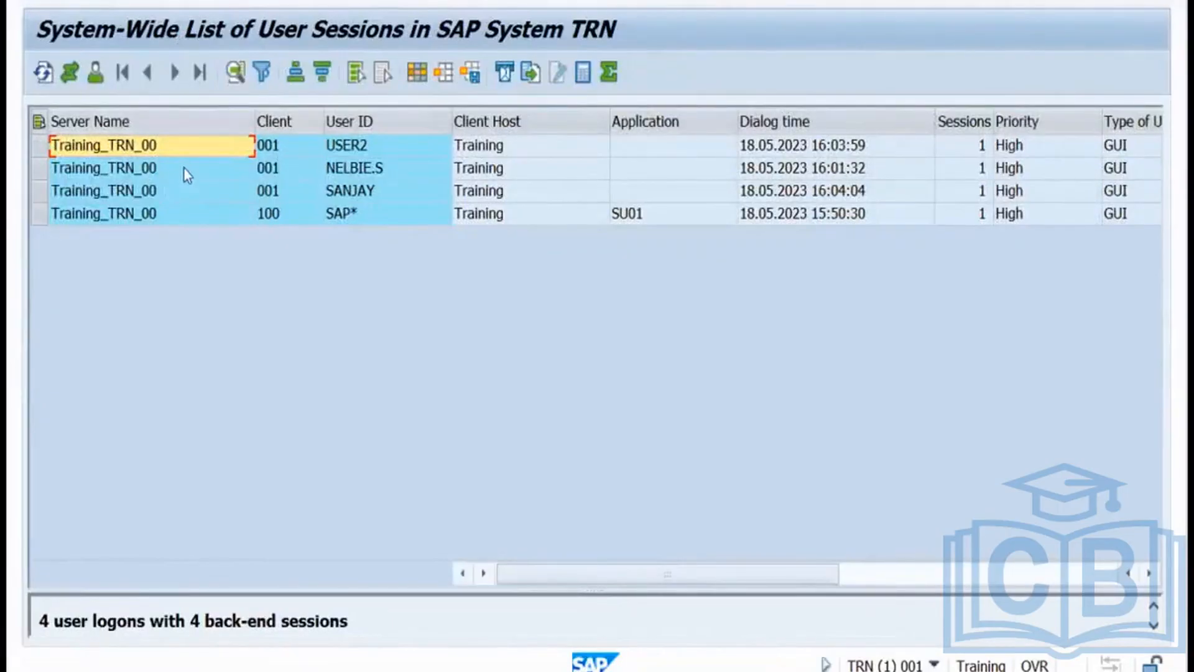
{"action": "left_click", "coordinate": [356, 150]}
{"action": "left_click", "coordinate": [355, 169]}
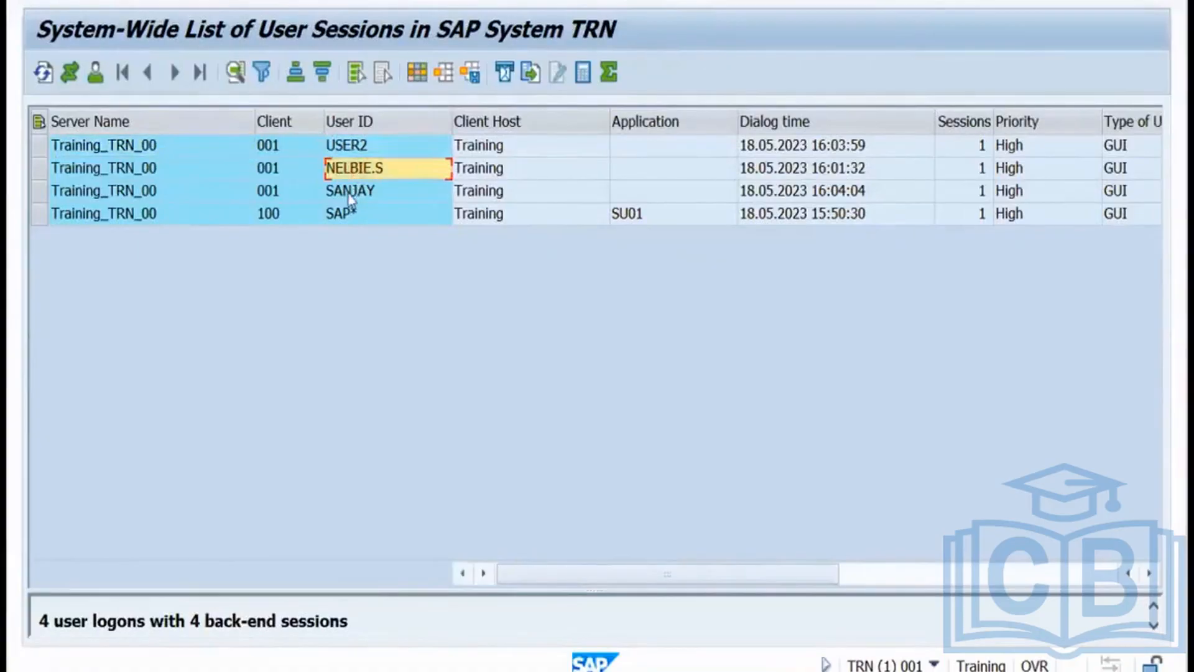
{"action": "left_click", "coordinate": [349, 149]}
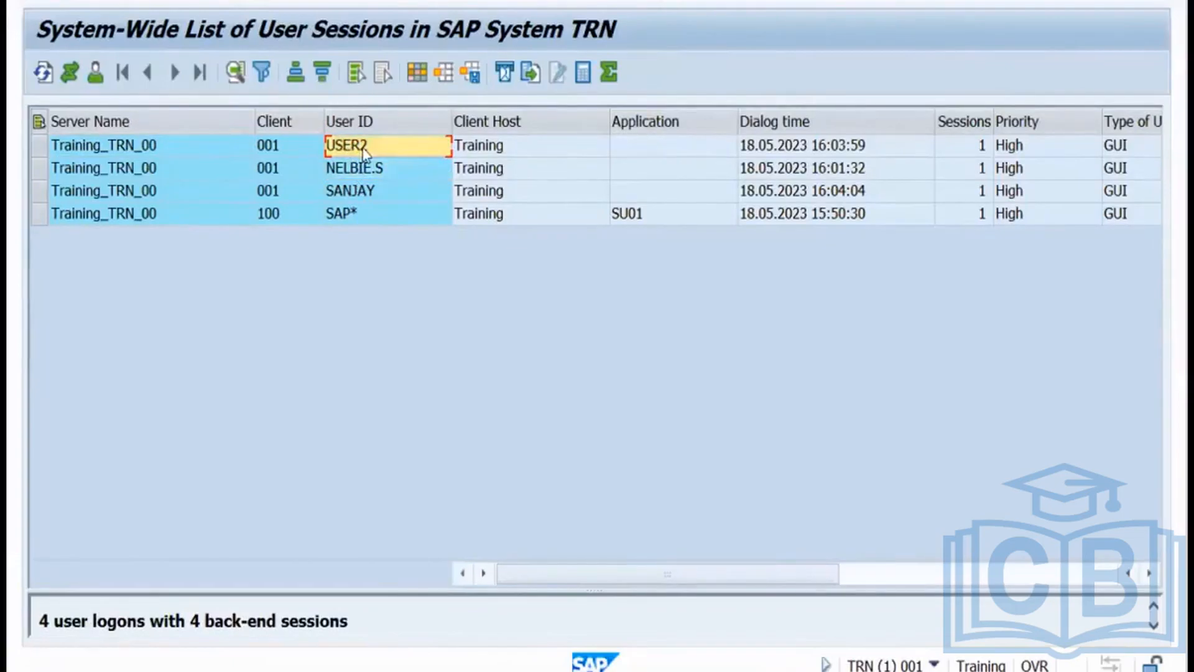
{"action": "left_click", "coordinate": [512, 144]}
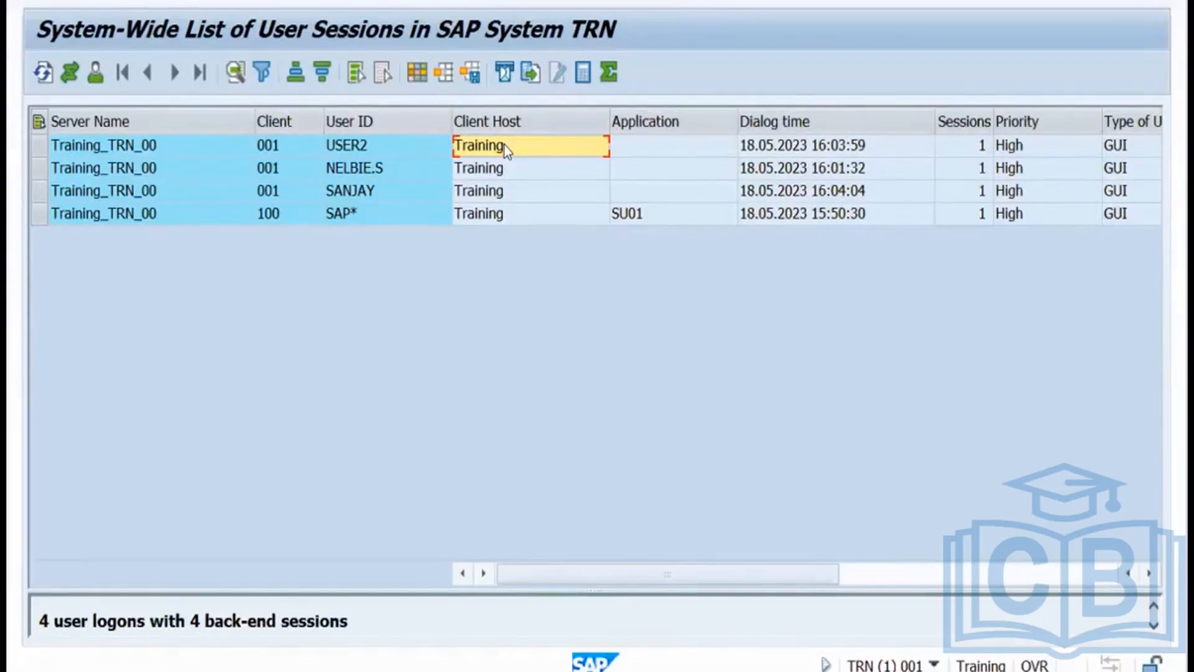
{"action": "left_click", "coordinate": [361, 147]}
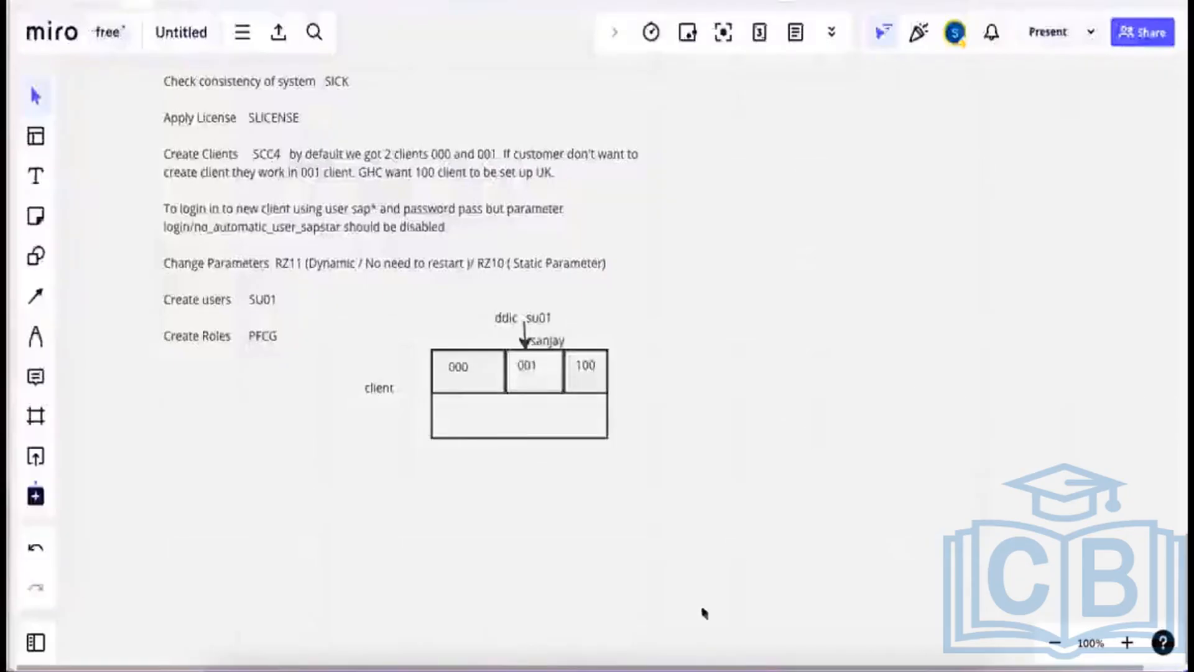
{"action": "left_click", "coordinate": [704, 659]}
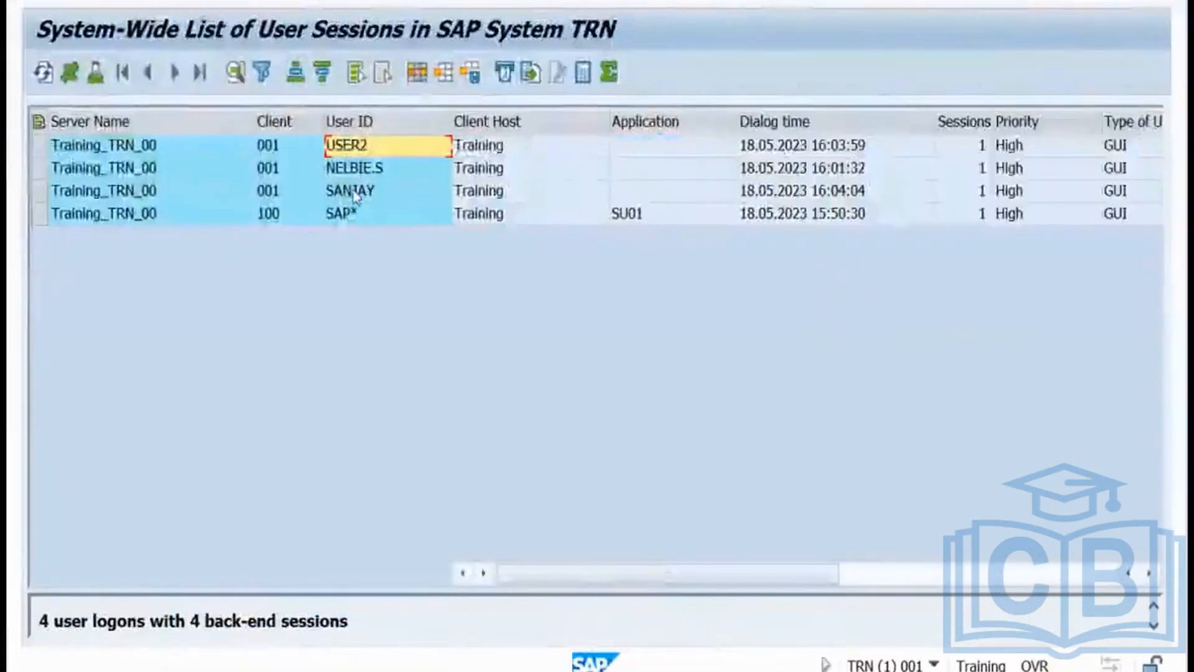
{"action": "left_click", "coordinate": [360, 197]}
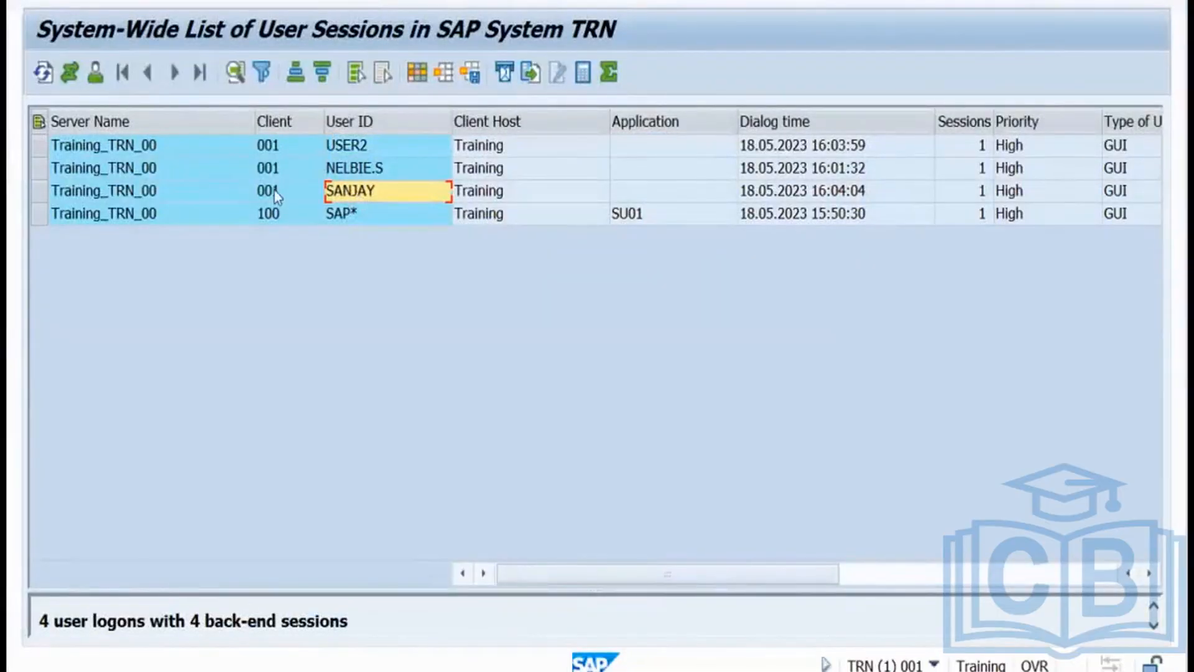
{"action": "left_click", "coordinate": [274, 190]}
{"action": "left_click", "coordinate": [348, 198]}
{"action": "key", "text": "F3"}
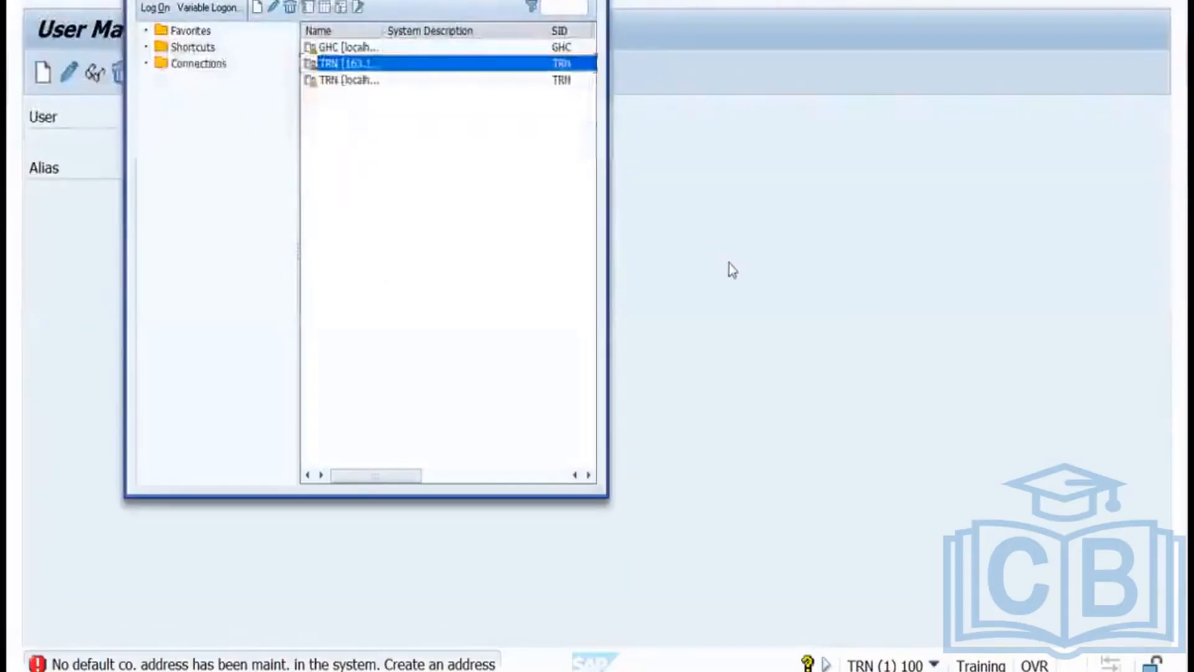
Log on to TRN as the new user with wrong passwords three times.
{"action": "left_click", "coordinate": [728, 263]}
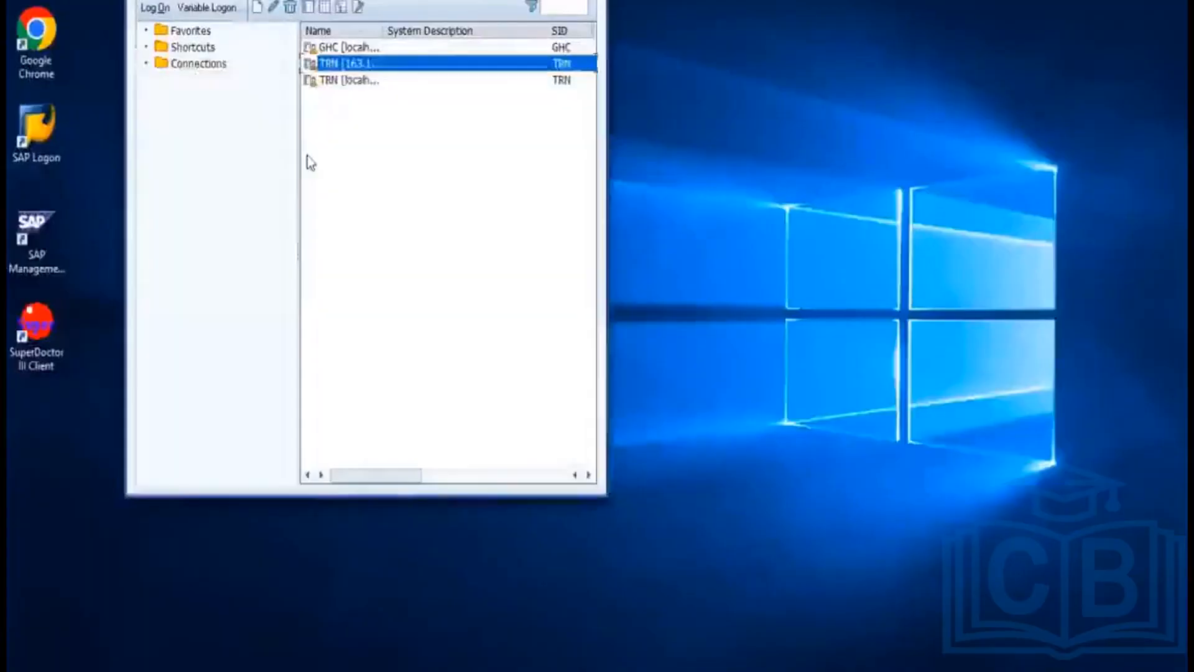
{"action": "double_click", "coordinate": [345, 64]}
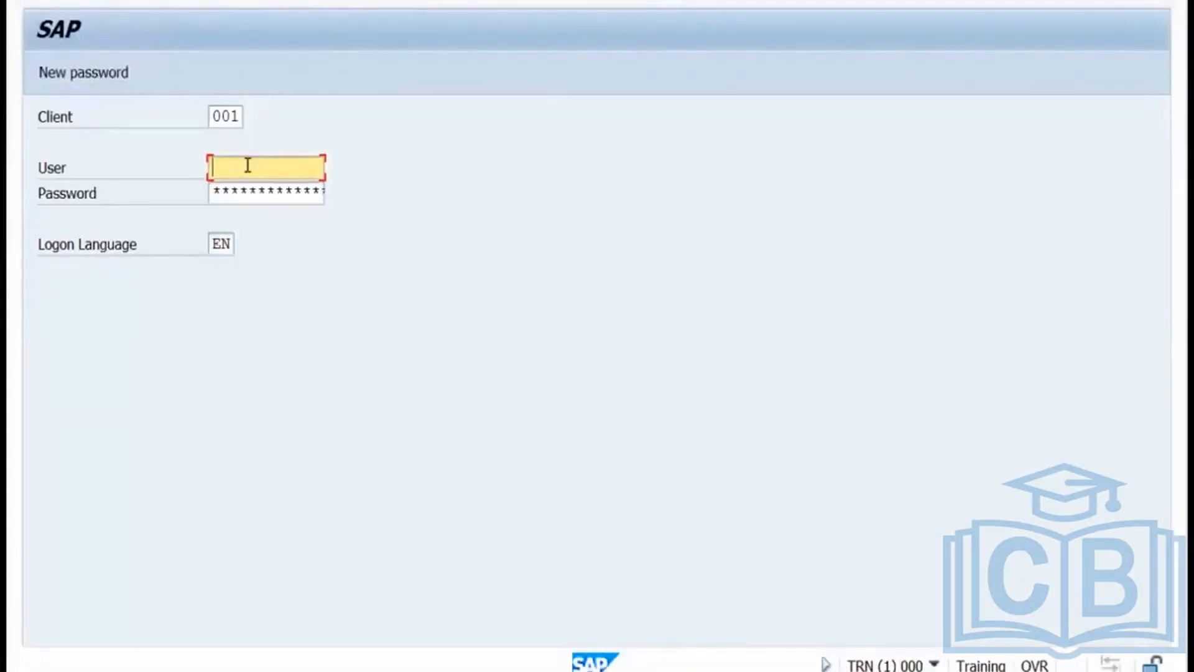
{"action": "type", "text": "sanjay"}
{"action": "left_click", "coordinate": [242, 196]}
{"action": "type", "text": "*****"}
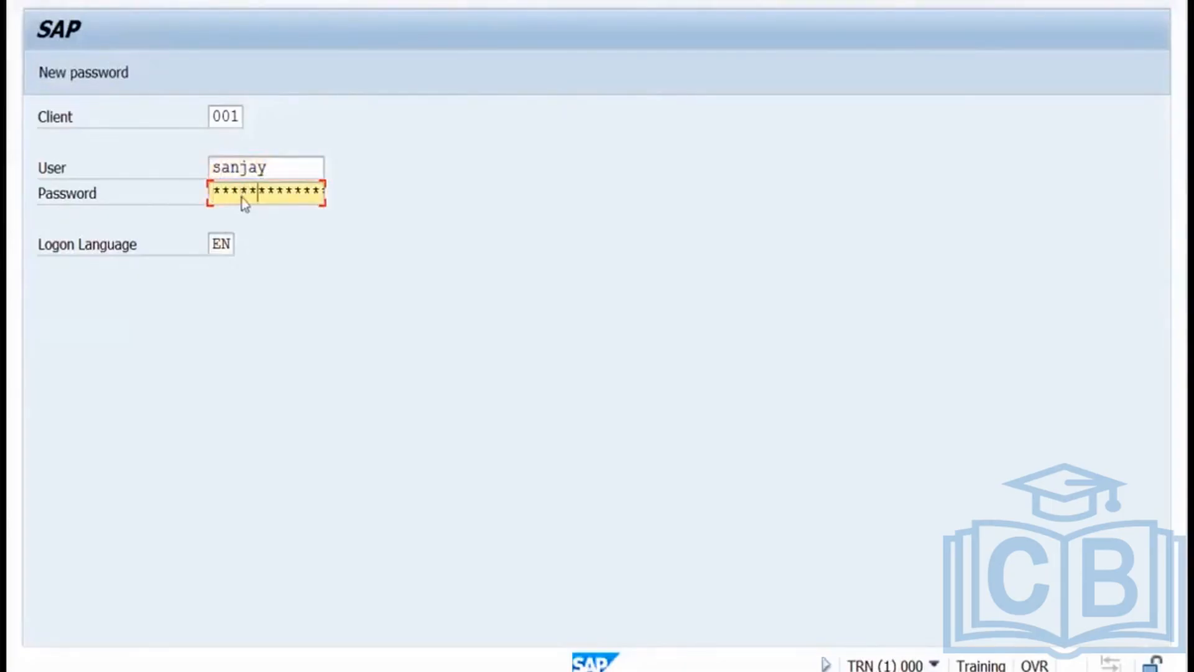
{"action": "key", "text": "Return"}
{"action": "left_click", "coordinate": [242, 198]}
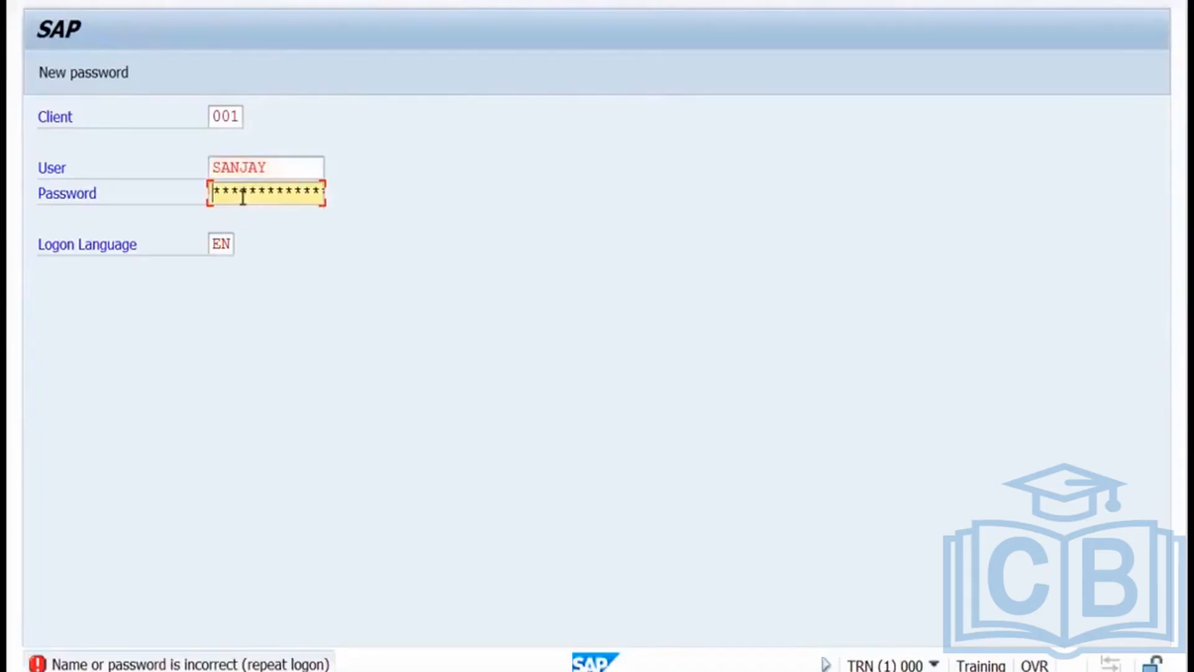
{"action": "type", "text": "****"}
{"action": "key", "text": "Return"}
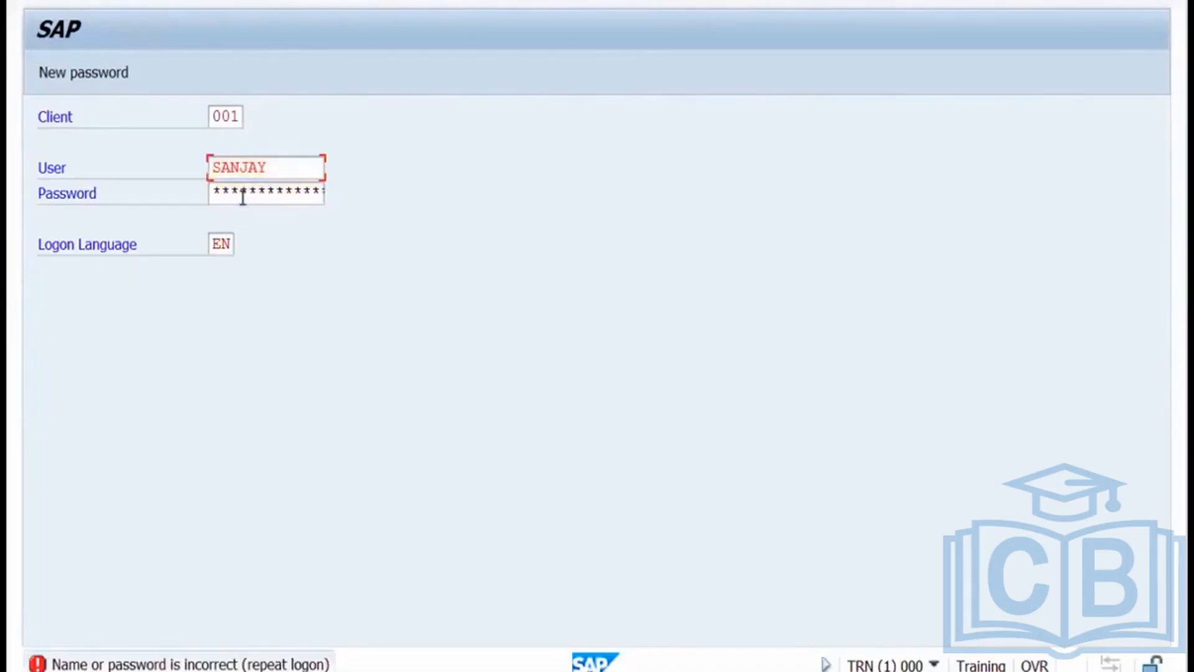
{"action": "left_click", "coordinate": [242, 197]}
{"action": "type", "text": "****"}
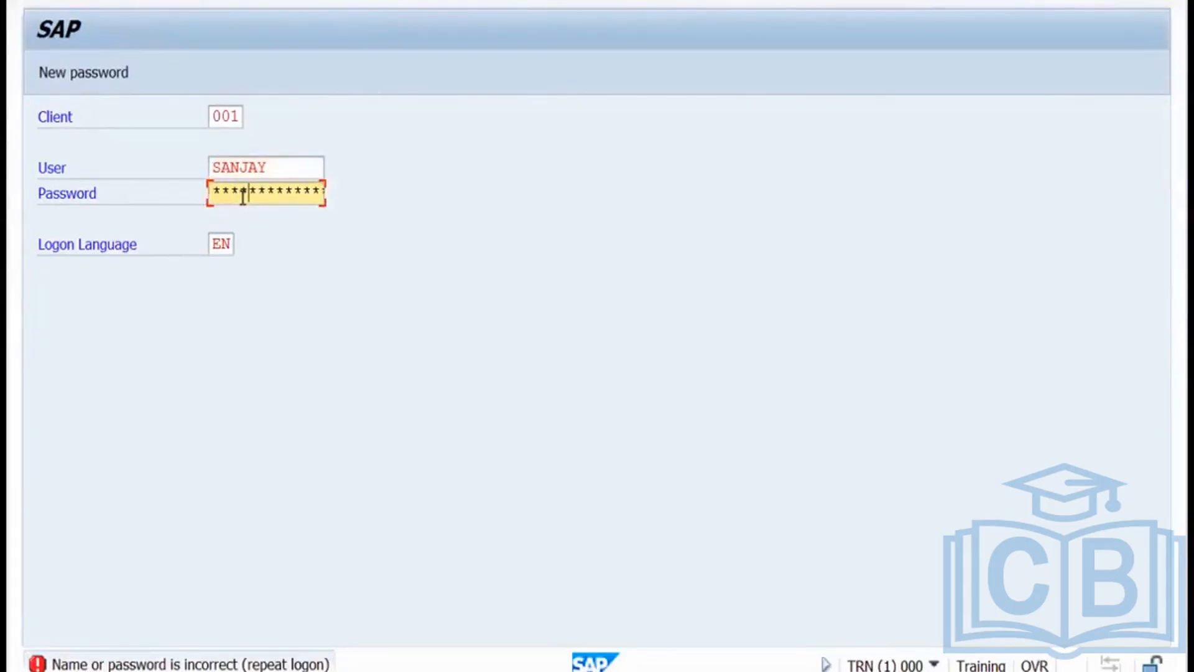
{"action": "key", "text": "Return"}
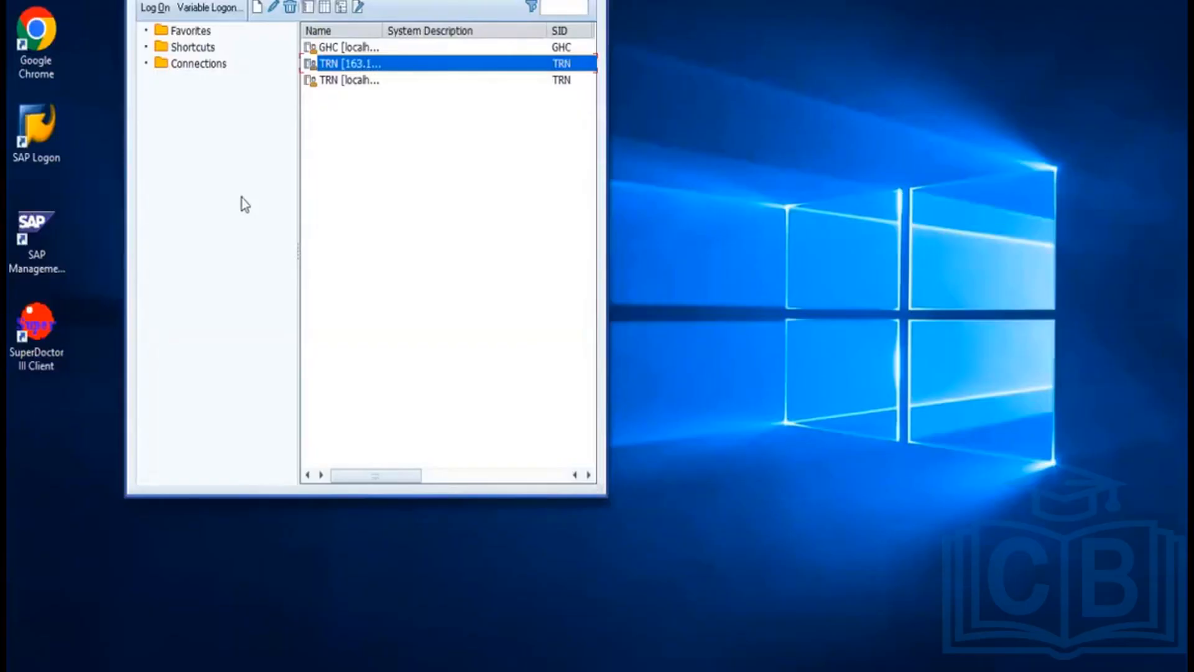
In a new TRN session, fail three more logons until password logon is locked.
{"action": "double_click", "coordinate": [352, 64]}
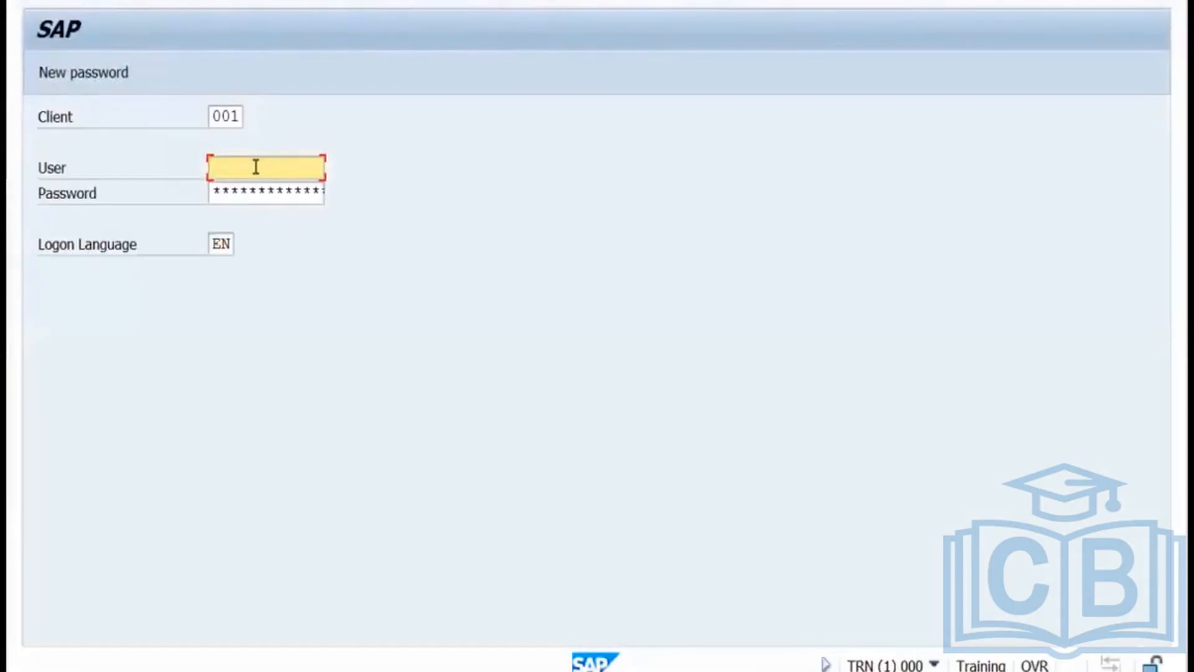
{"action": "type", "text": "sanja"}
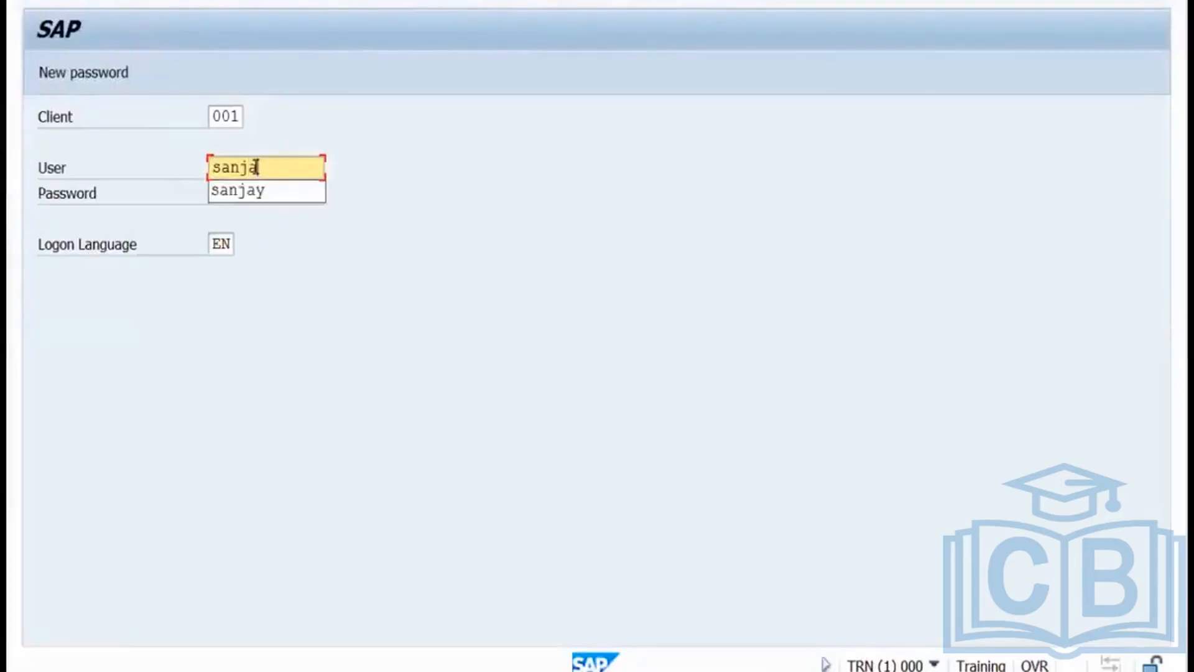
{"action": "left_click", "coordinate": [247, 190]}
{"action": "key", "text": "Tab"}
{"action": "type", "text": "*****"}
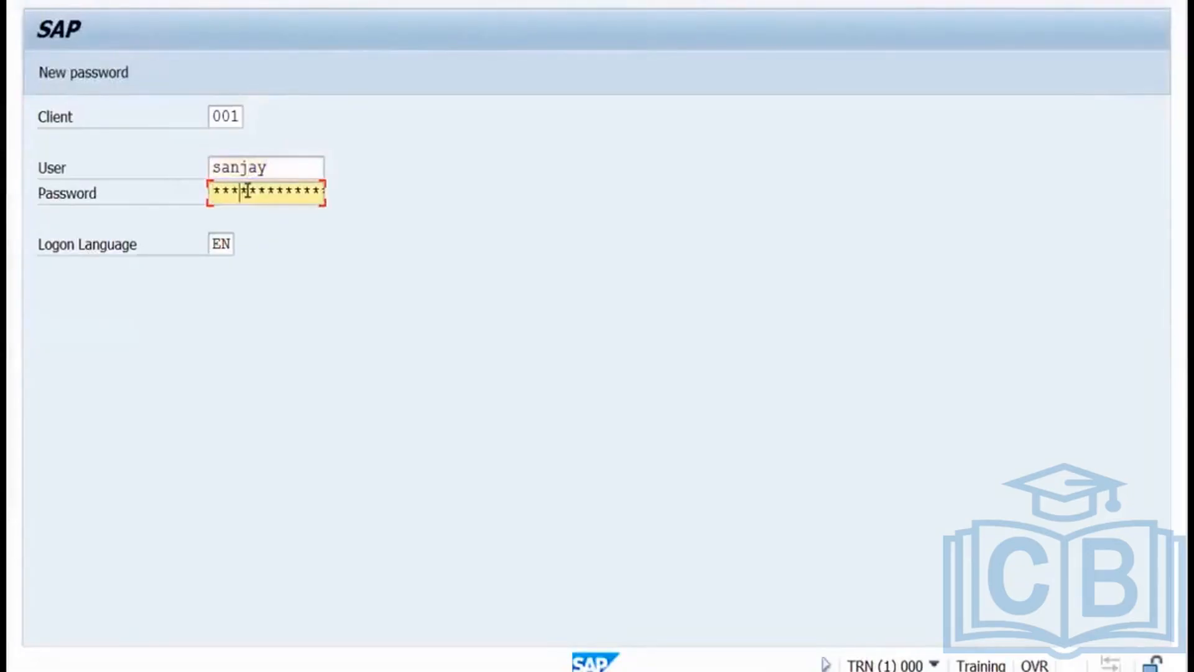
{"action": "key", "text": "Return"}
{"action": "key", "text": "Tab"}
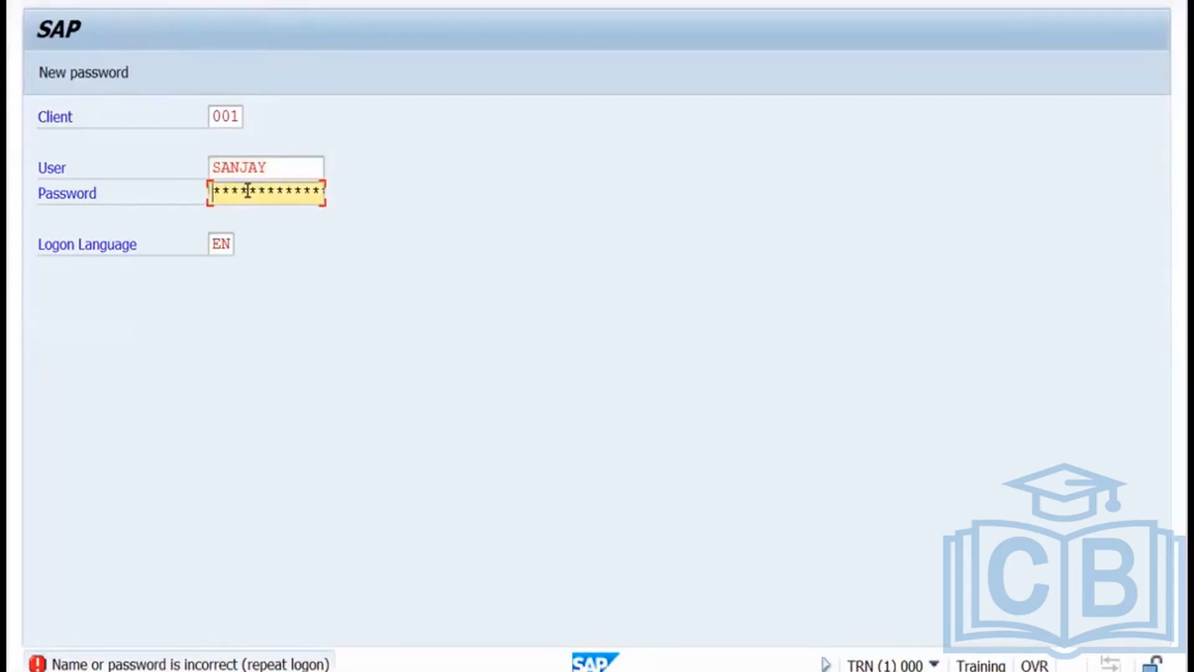
{"action": "type", "text": "****"}
{"action": "key", "text": "Return"}
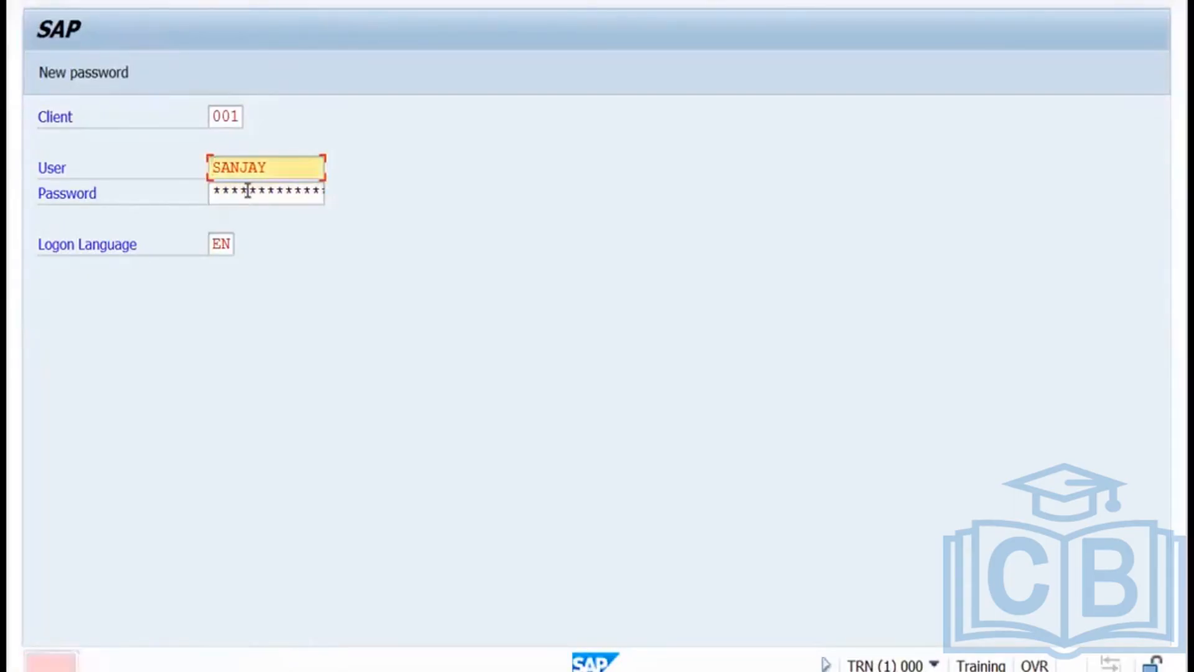
{"action": "key", "text": "Tab"}
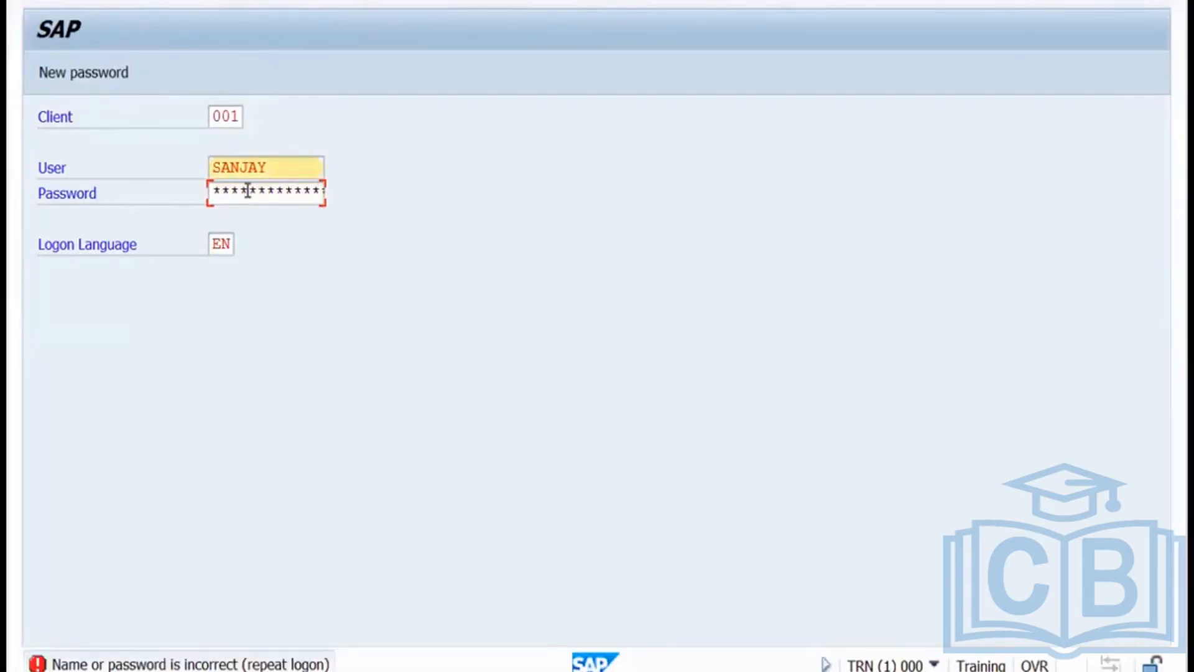
{"action": "type", "text": "***"}
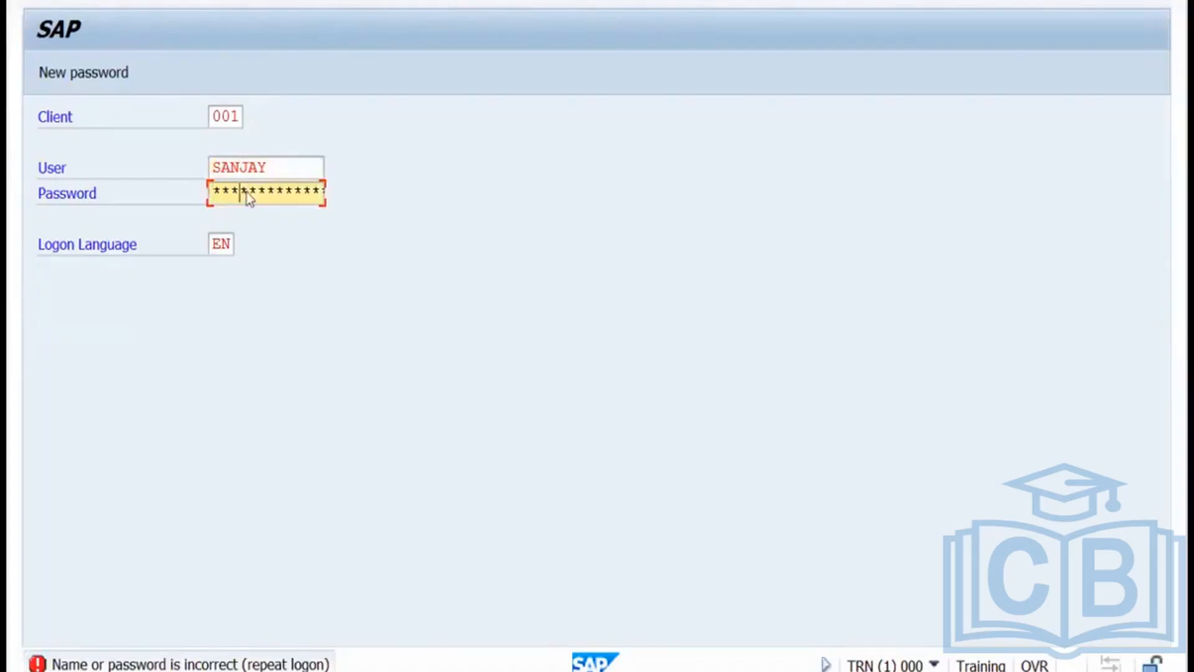
{"action": "key", "text": "Return"}
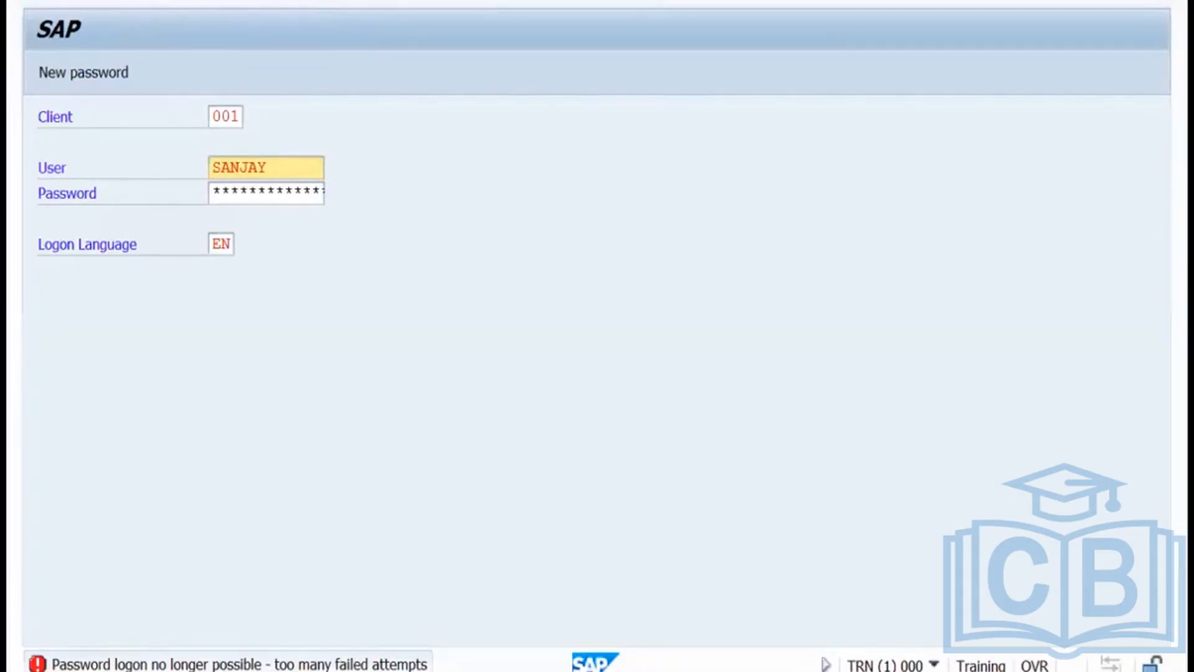
Log on to client 001 as DDIC, open SU01 and enter the locked user's ID.
{"action": "left_click", "coordinate": [227, 671]}
{"action": "left_click", "coordinate": [279, 347]}
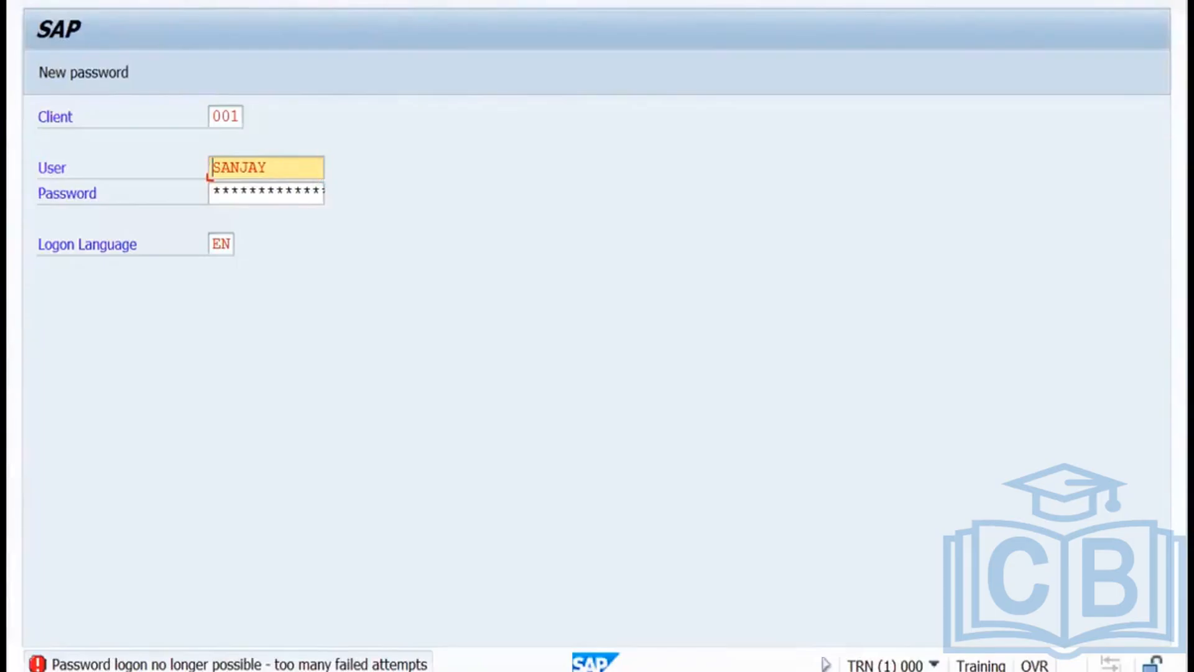
{"action": "left_click", "coordinate": [227, 671]}
{"action": "left_click", "coordinate": [148, 615]}
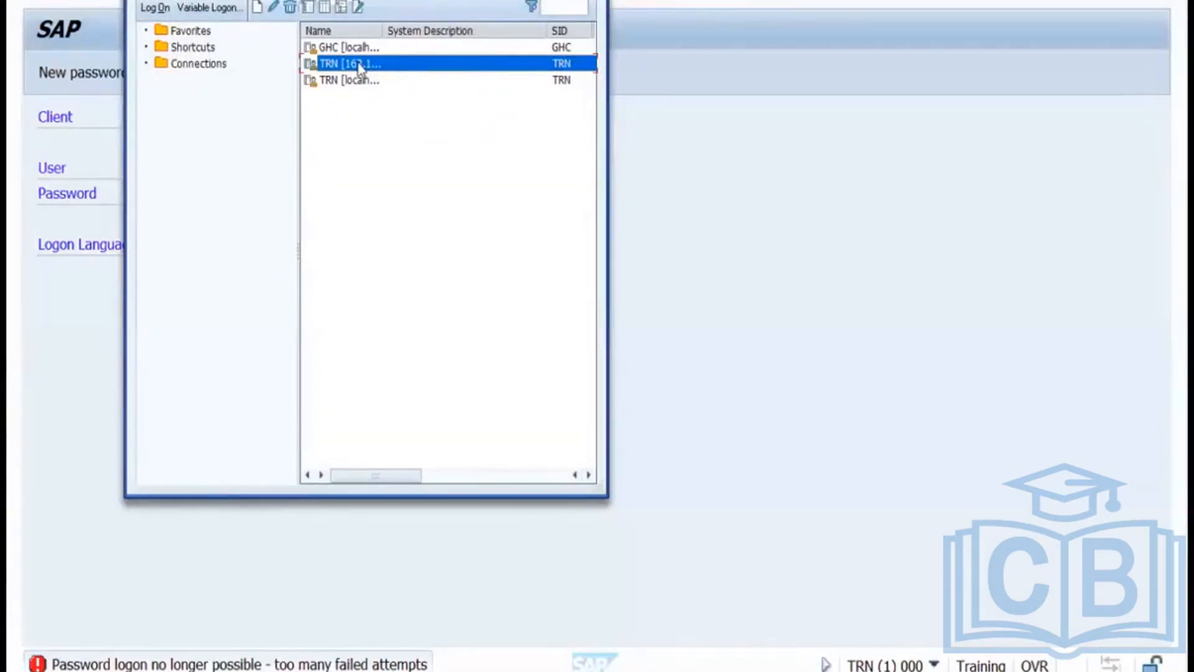
{"action": "double_click", "coordinate": [359, 65]}
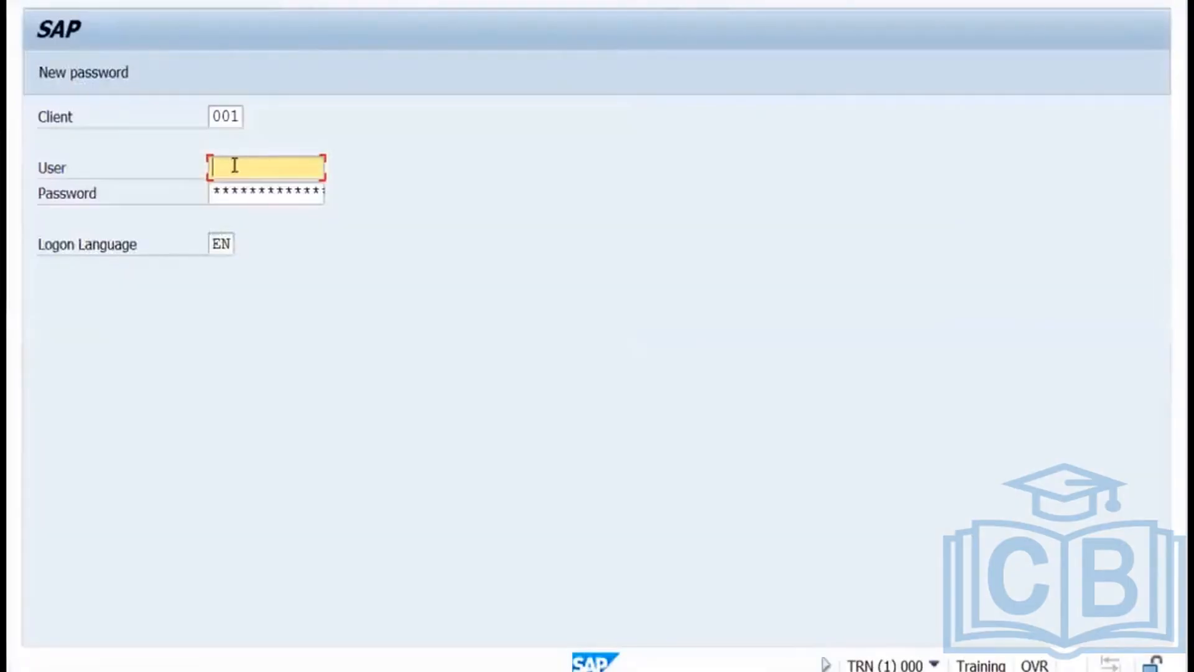
{"action": "type", "text": "ddic"}
{"action": "key", "text": "Tab"}
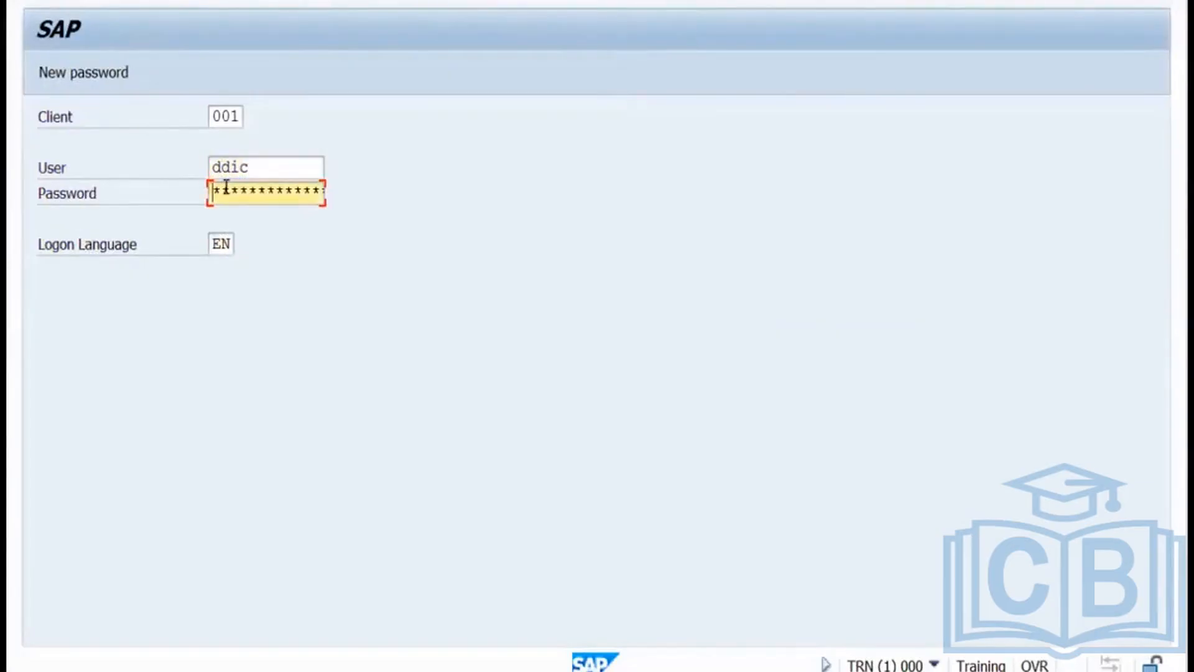
{"action": "type", "text": "********"}
{"action": "key", "text": "Return"}
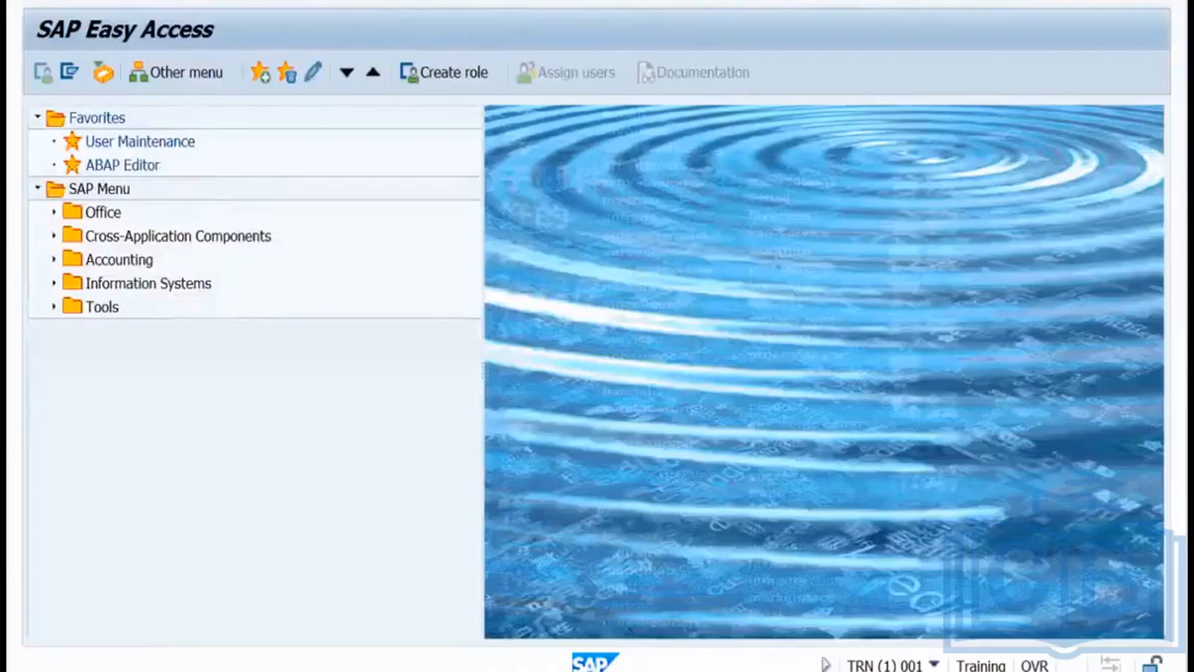
{"action": "key", "text": "Return"}
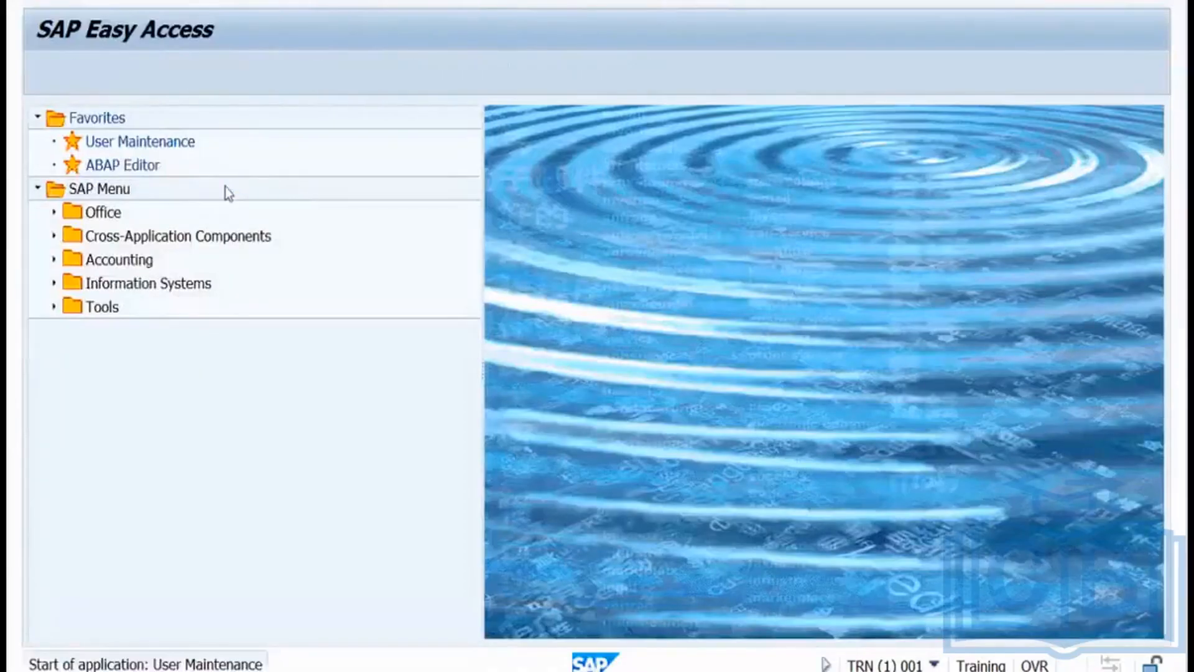
{"action": "type", "text": "sanjay"}
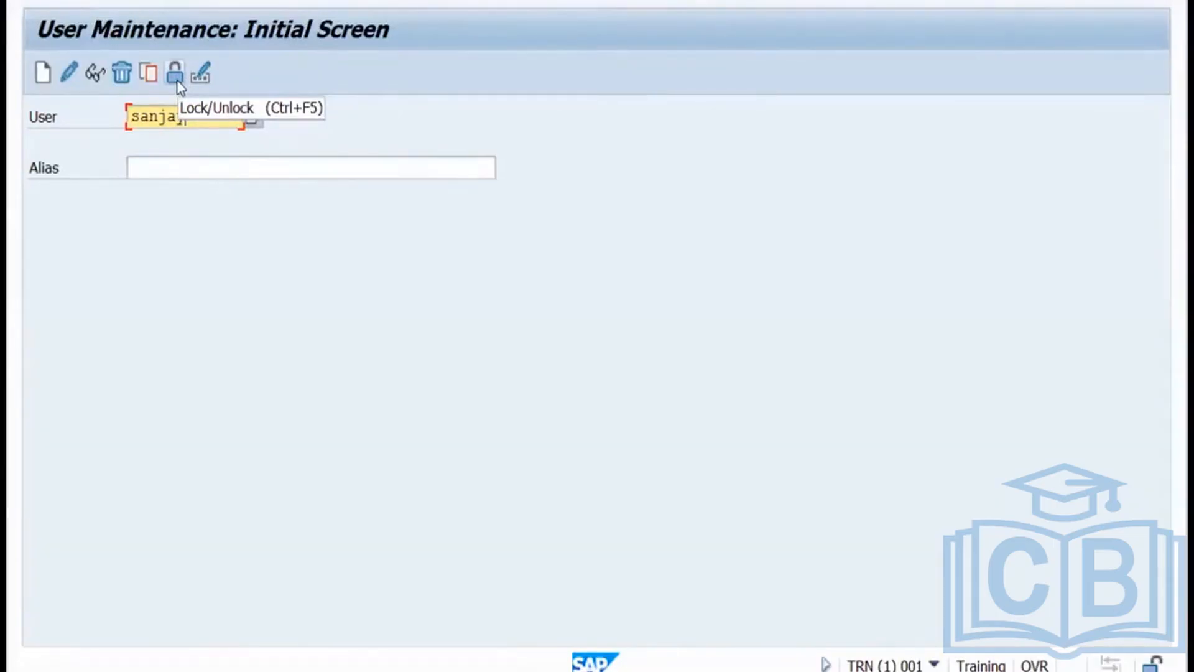
Unlock the user that was locked by incorrect logon attempts.
{"action": "left_click", "coordinate": [176, 74]}
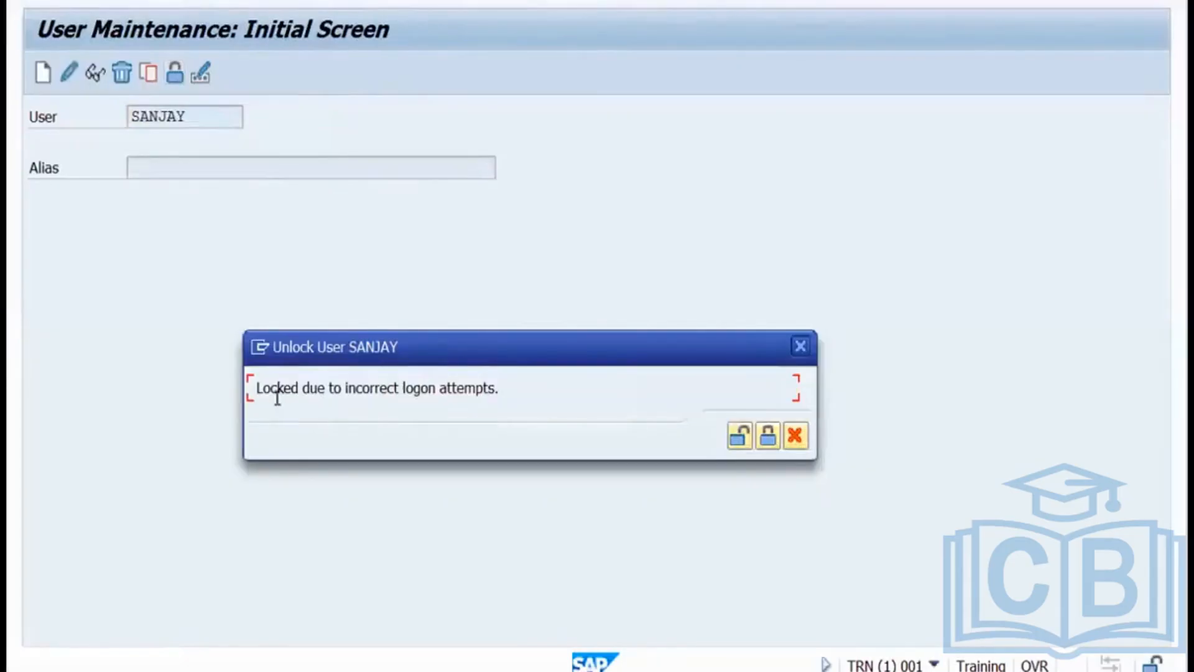
{"action": "left_click_drag", "start_coordinate": [254, 388], "coordinate": [501, 387]}
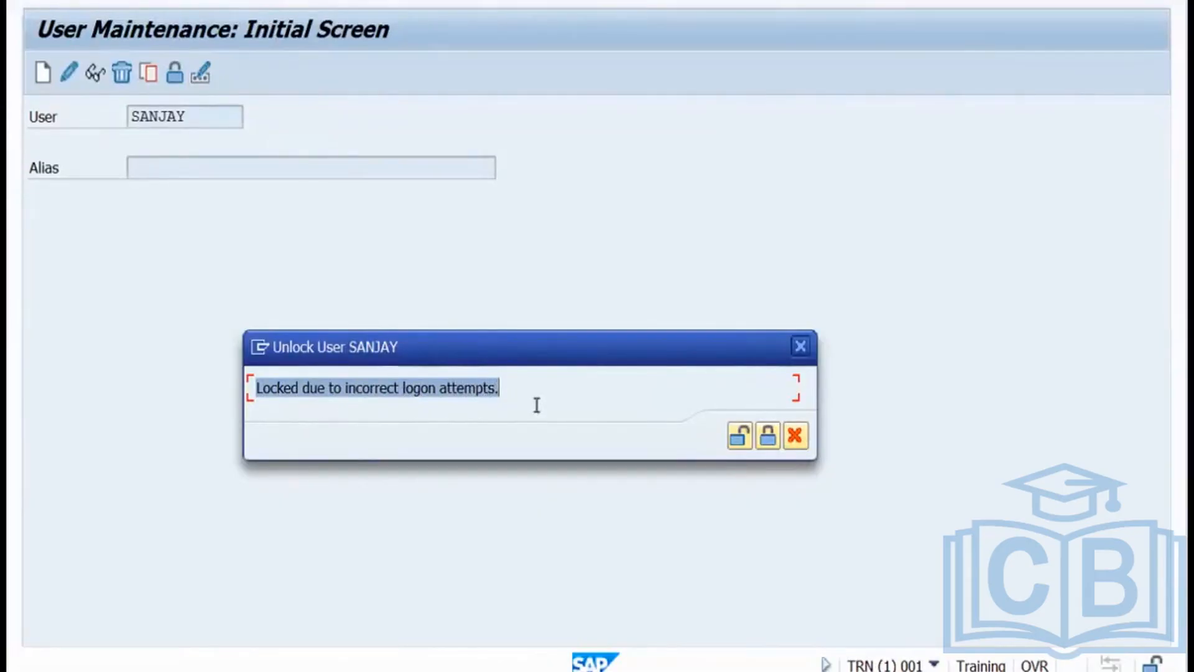
{"action": "left_click", "coordinate": [741, 438]}
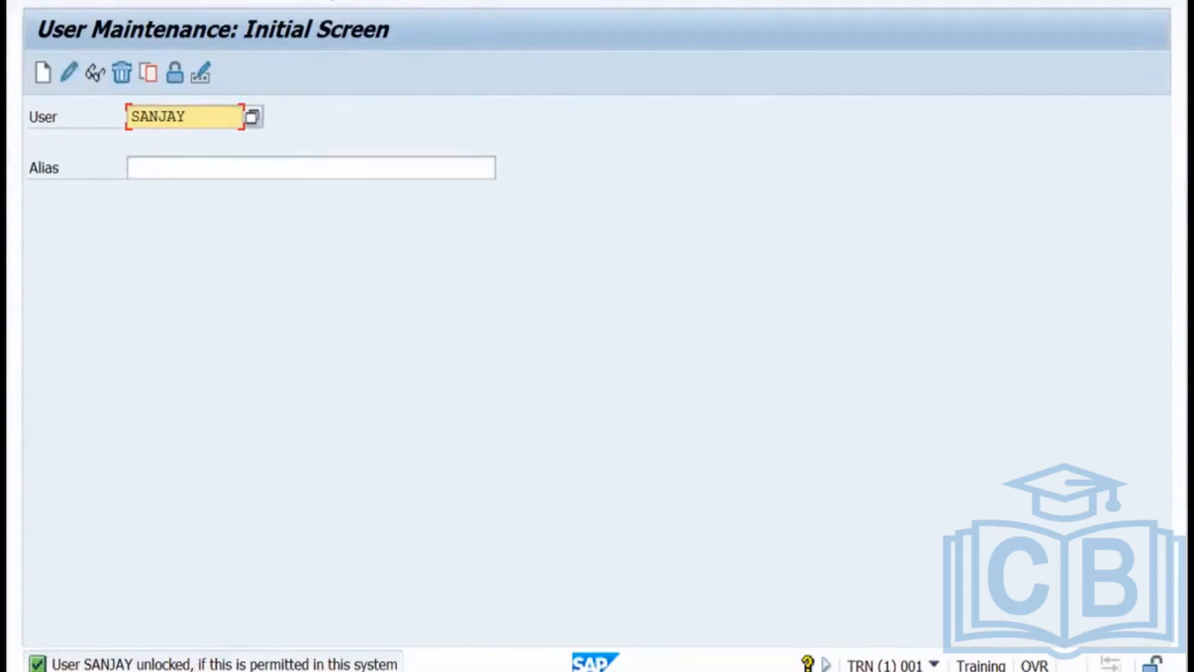
{"action": "key", "text": "F3"}
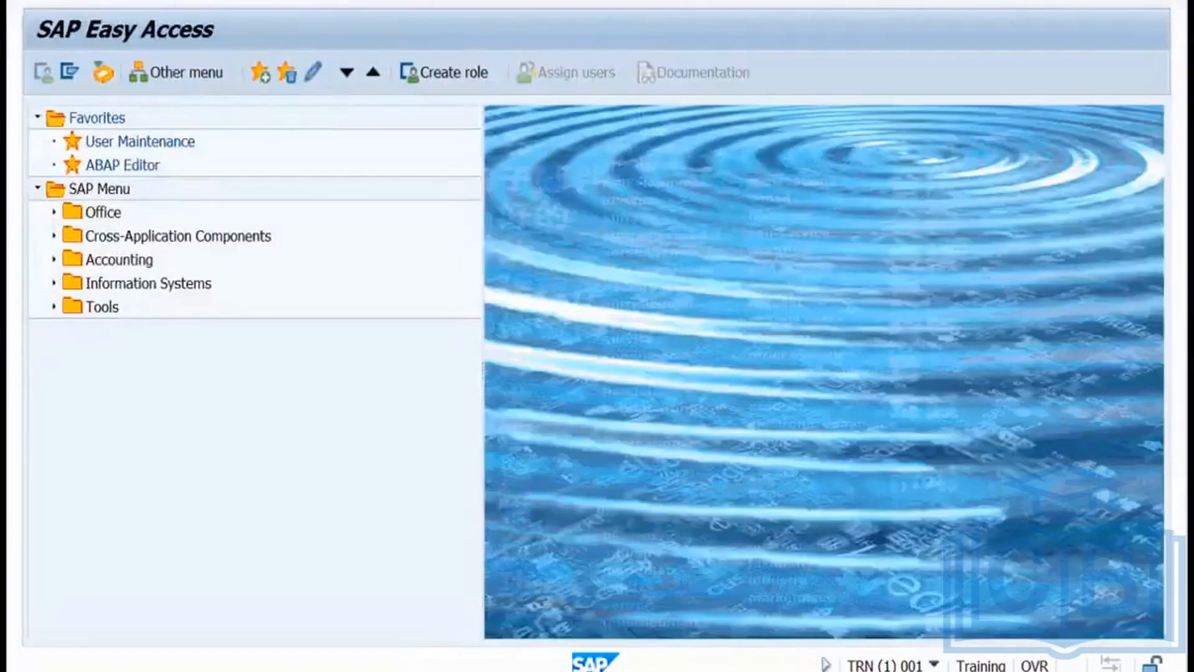
Run RZ11 and list the profile parameters matching 'login*'.
{"action": "key", "text": "Return"}
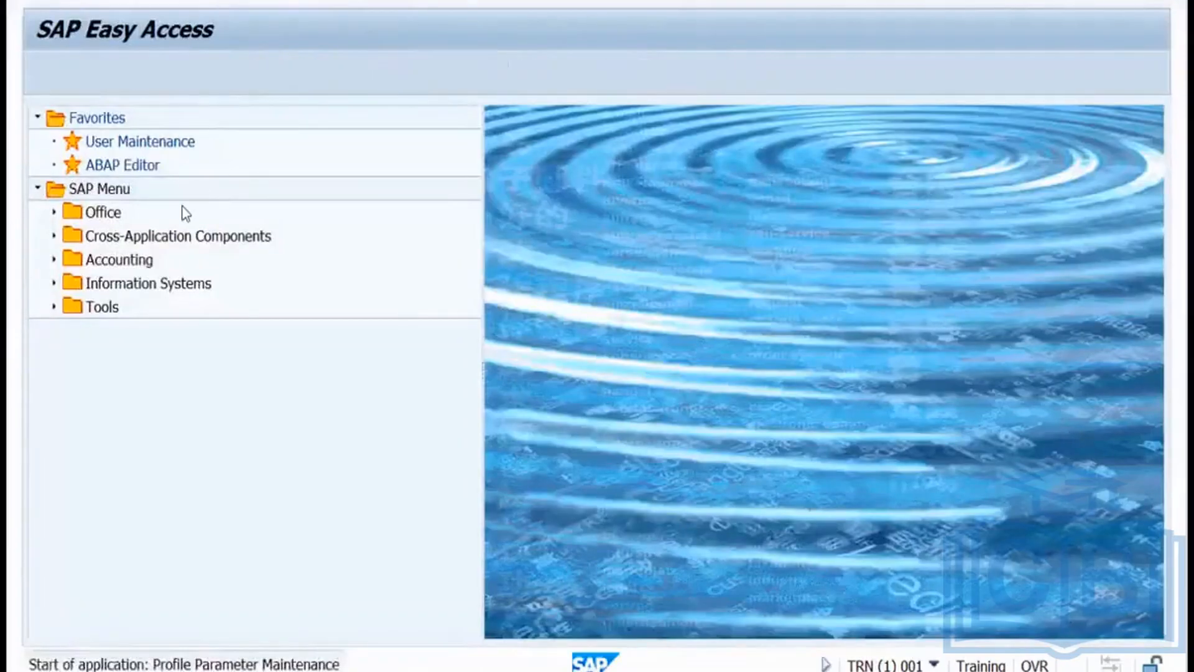
{"action": "type", "text": "login"}
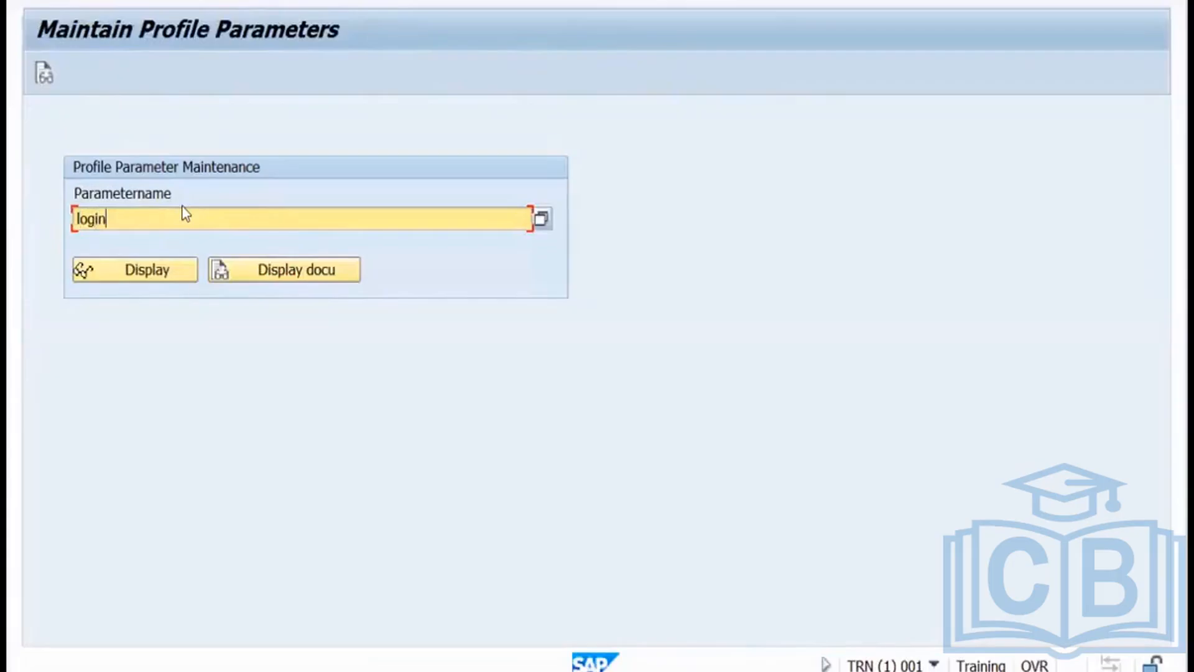
{"action": "type", "text": "*"}
{"action": "left_click", "coordinate": [541, 220]}
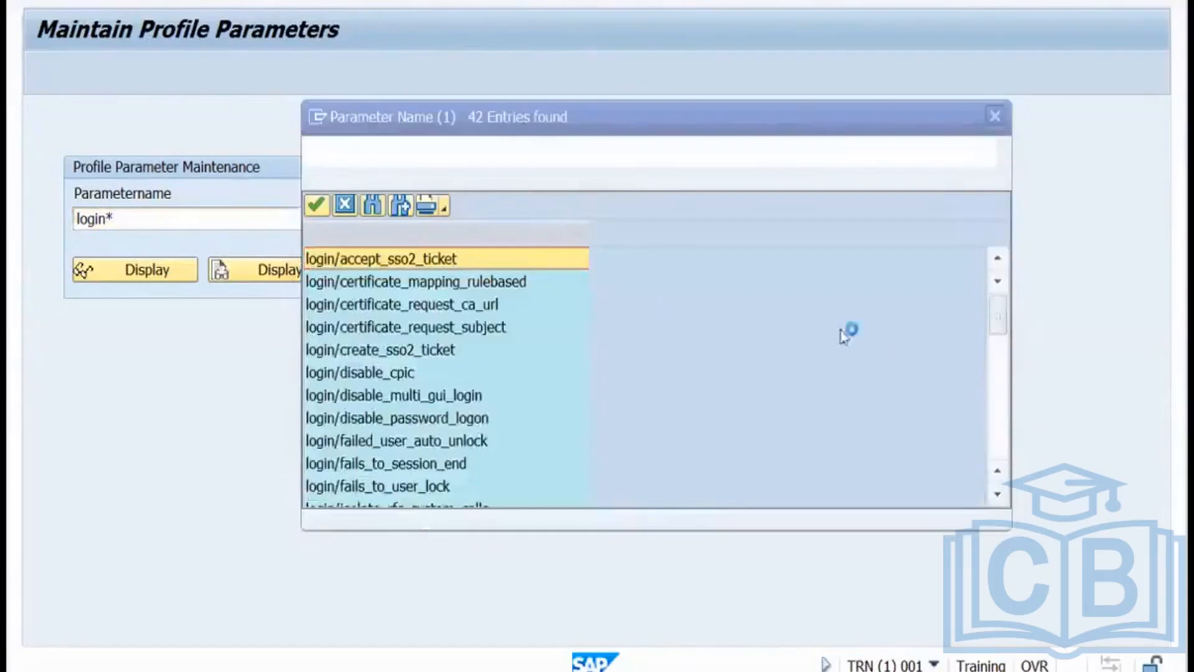
Display login/fails_to_user_lock, set to 5 in all profiles, then return to the search.
{"action": "double_click", "coordinate": [389, 487]}
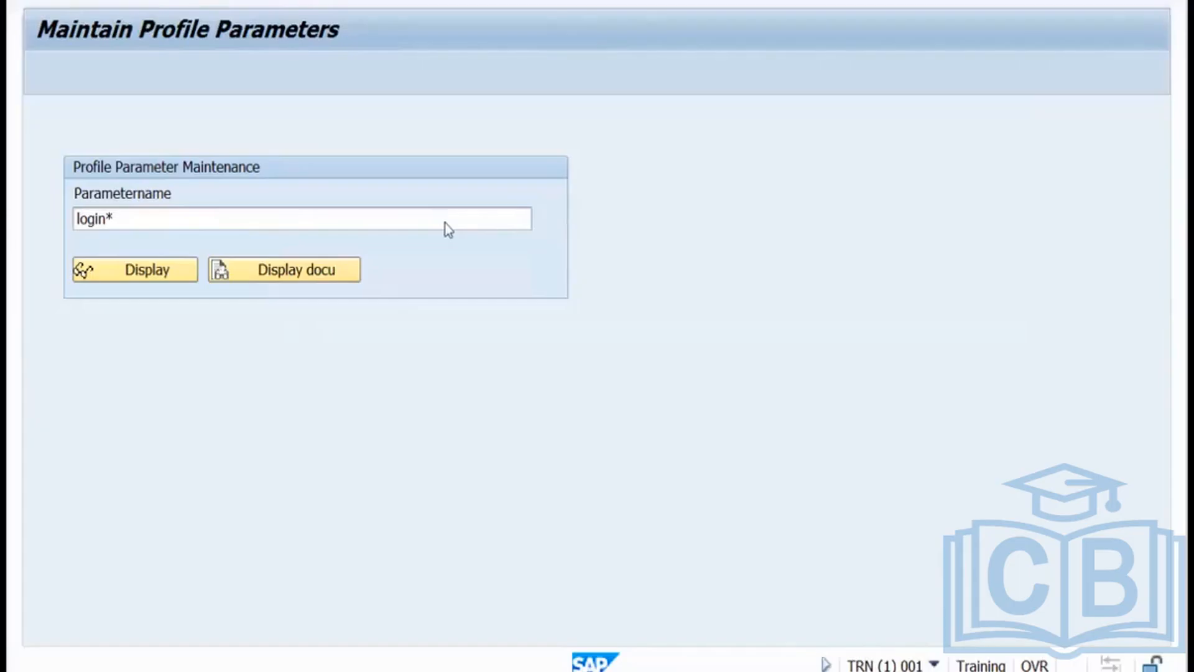
{"action": "left_click", "coordinate": [164, 269]}
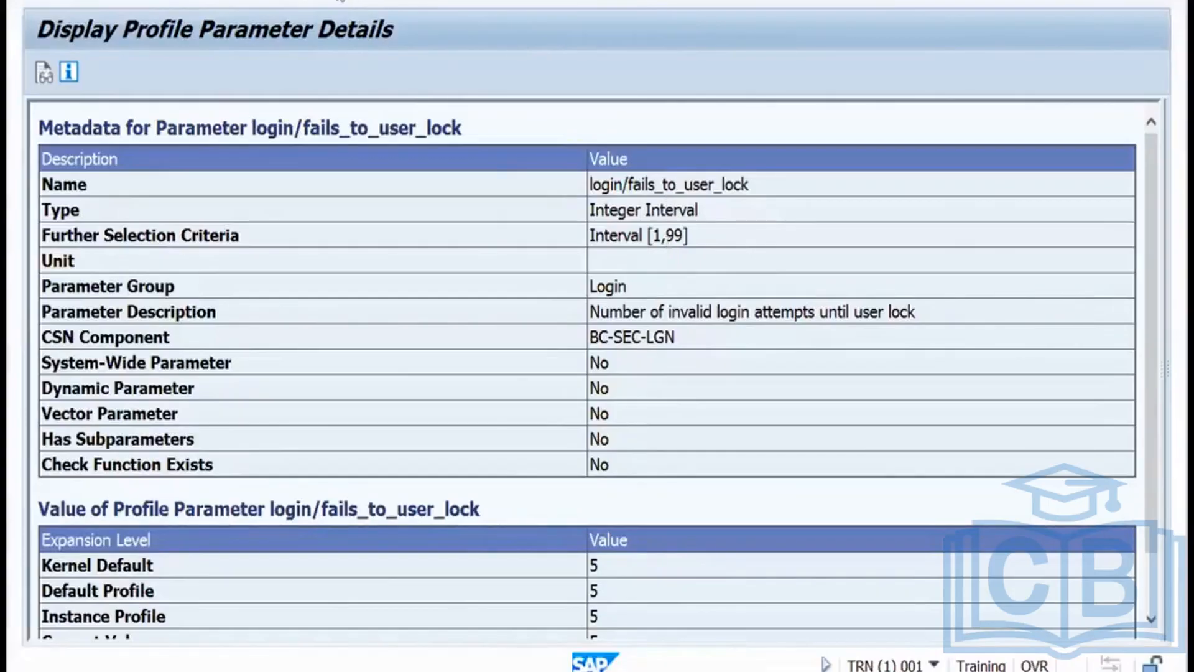
{"action": "left_click", "coordinate": [341, 1]}
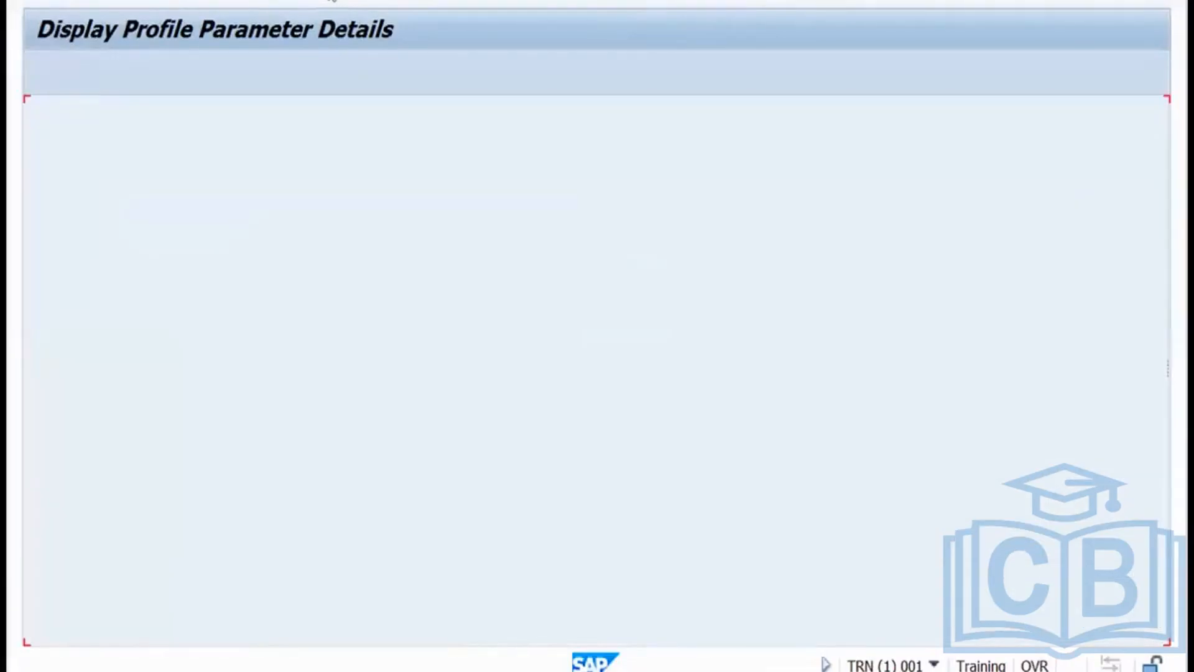
Reopen SU01 for the user and view the Change Password form, then cancel it.
{"action": "left_click", "coordinate": [341, 1]}
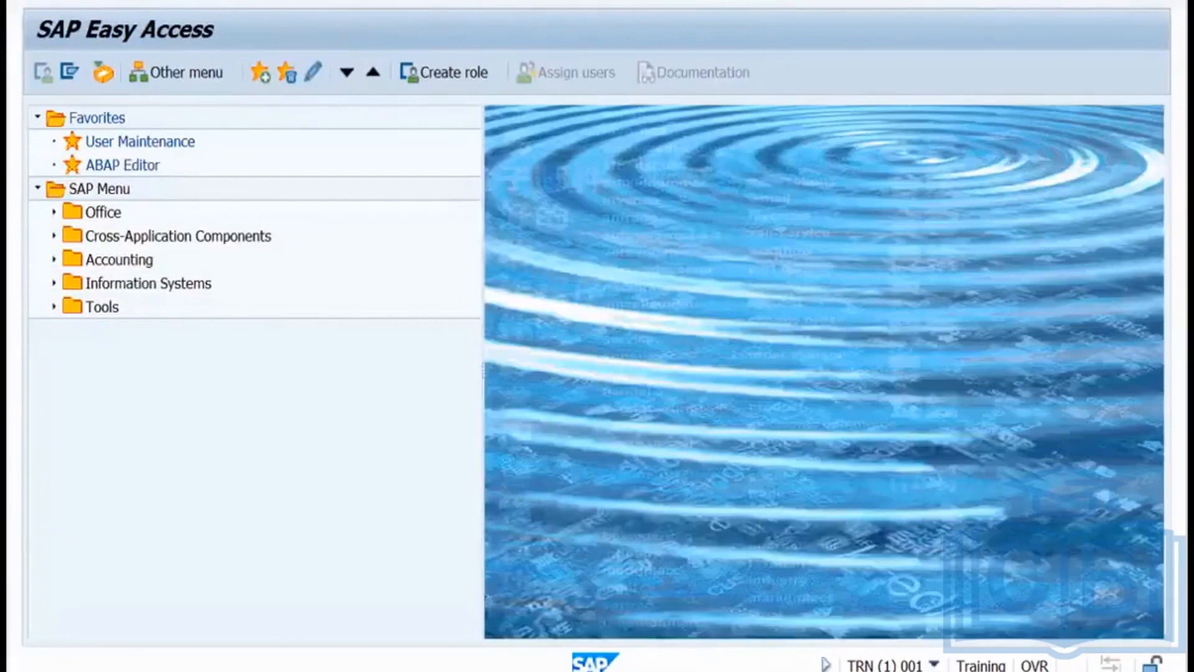
{"action": "key", "text": "Return"}
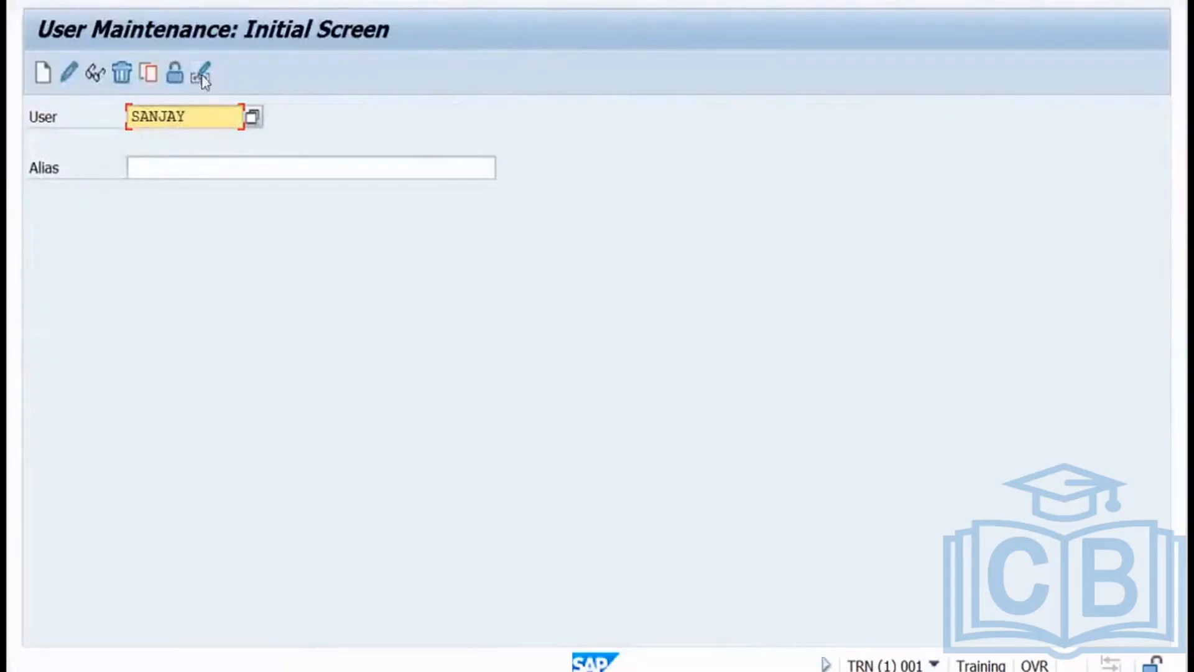
{"action": "left_click", "coordinate": [201, 73]}
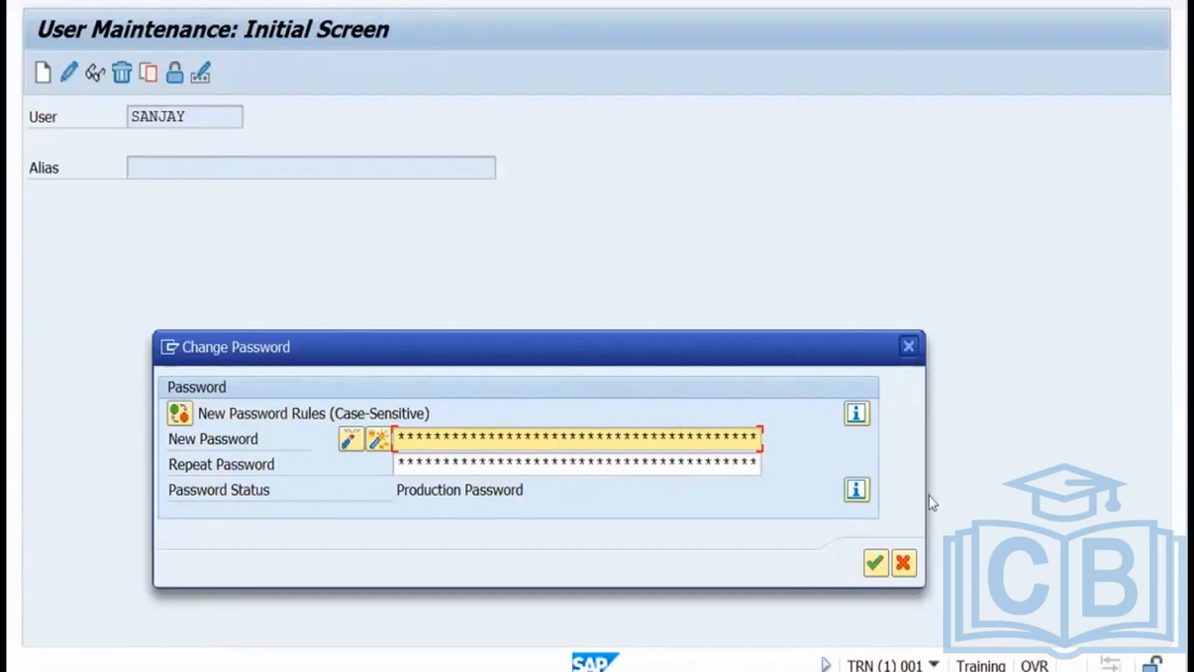
{"action": "left_click", "coordinate": [906, 563]}
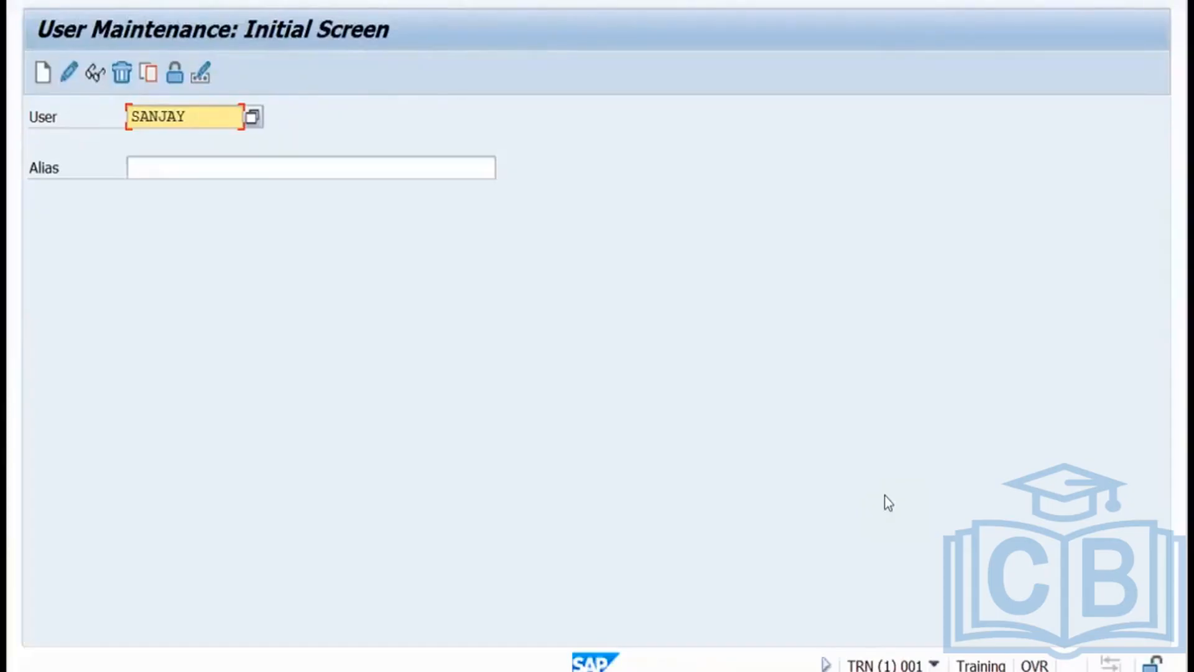
{"action": "left_click", "coordinate": [69, 73]}
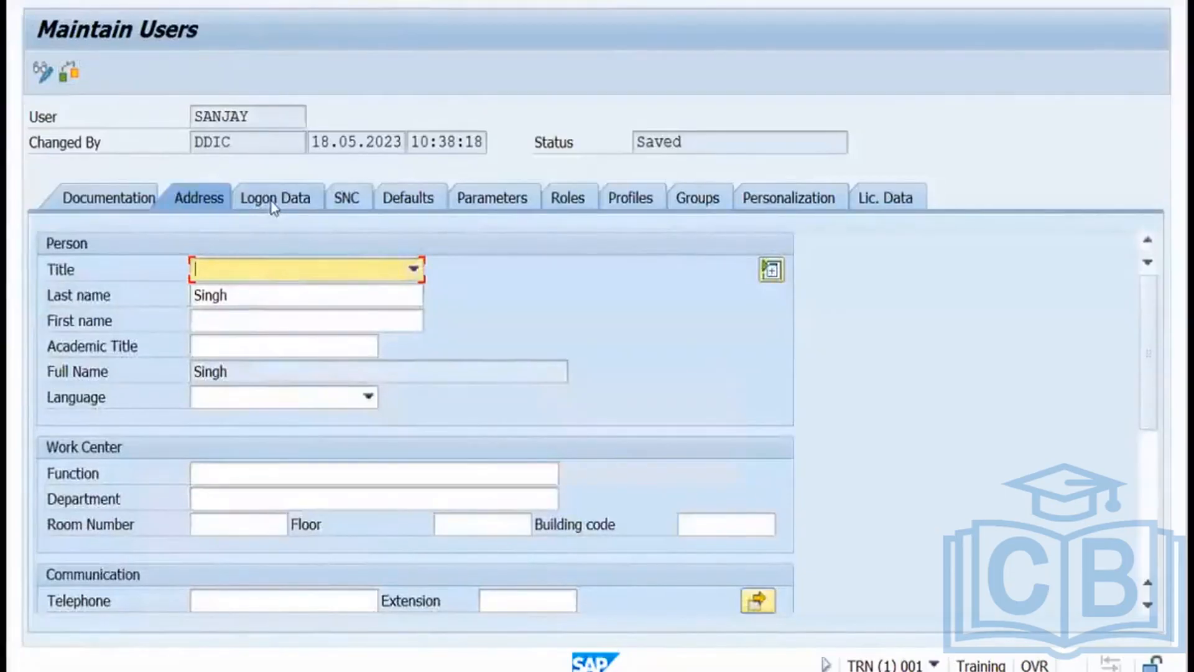
{"action": "left_click", "coordinate": [272, 202]}
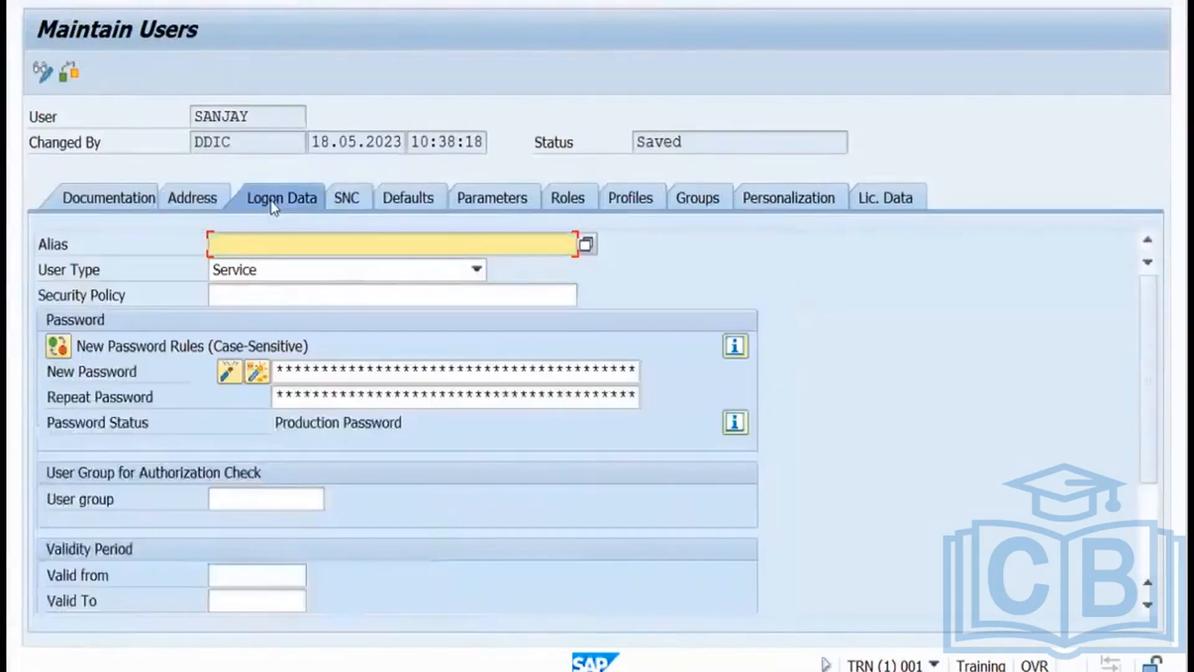
{"action": "left_click", "coordinate": [249, 296]}
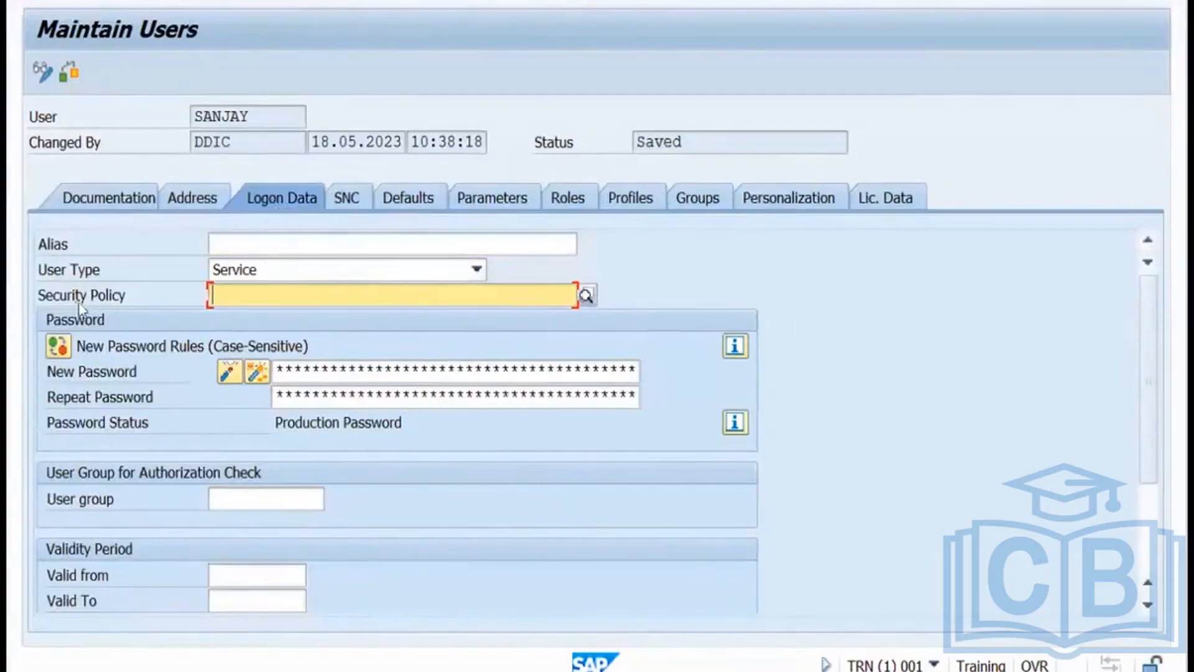
{"action": "left_click", "coordinate": [128, 297]}
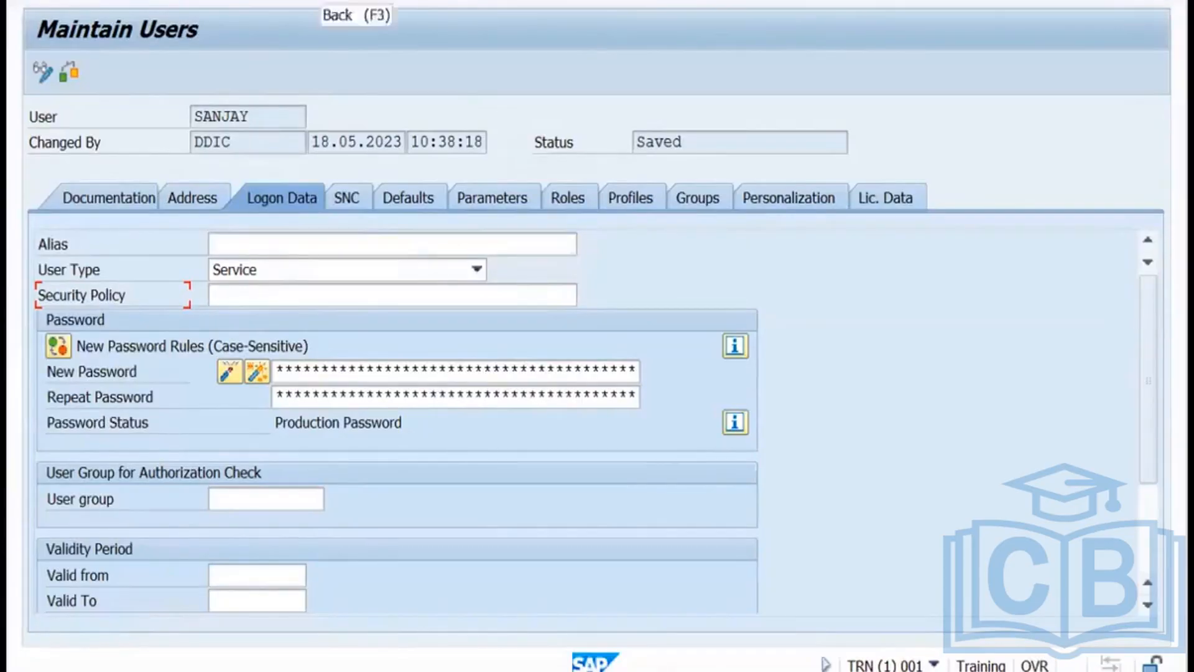
{"action": "left_click", "coordinate": [384, 16]}
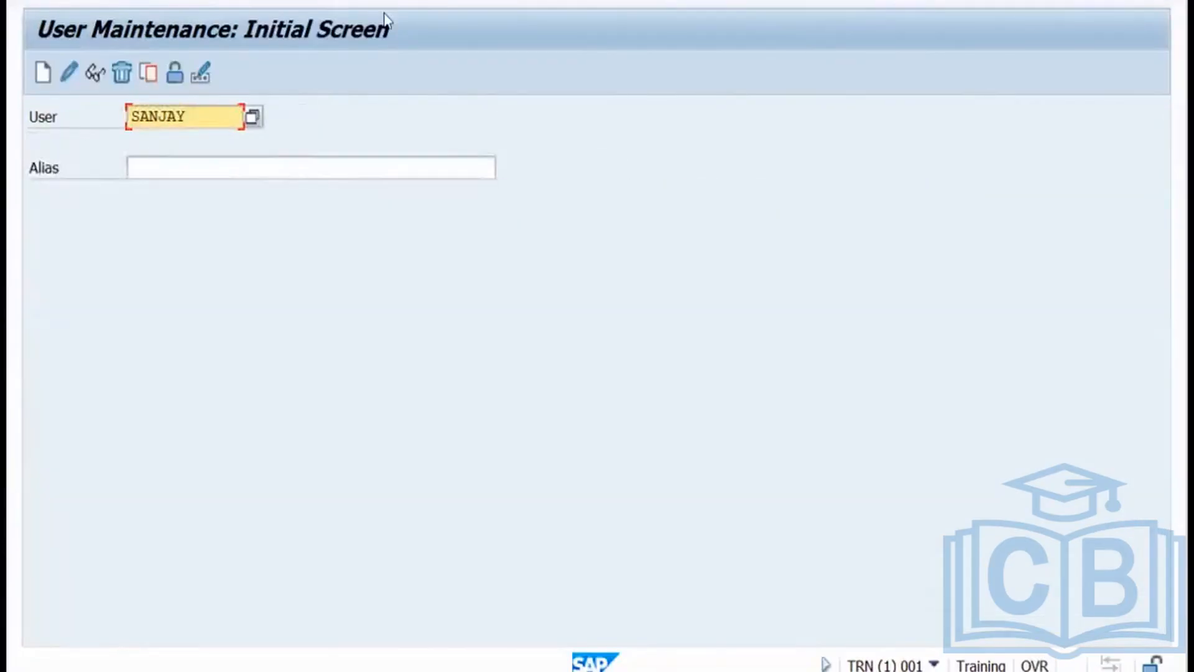
{"action": "key", "text": "ctrl+Left"}
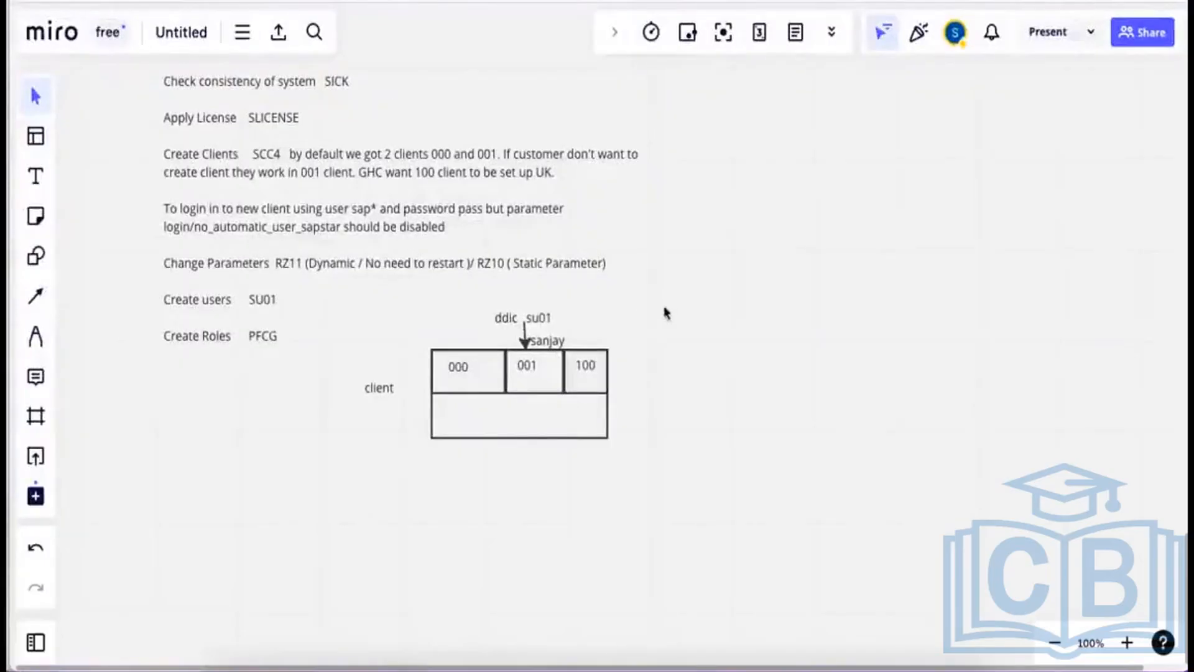
{"action": "key", "text": "super+Tab"}
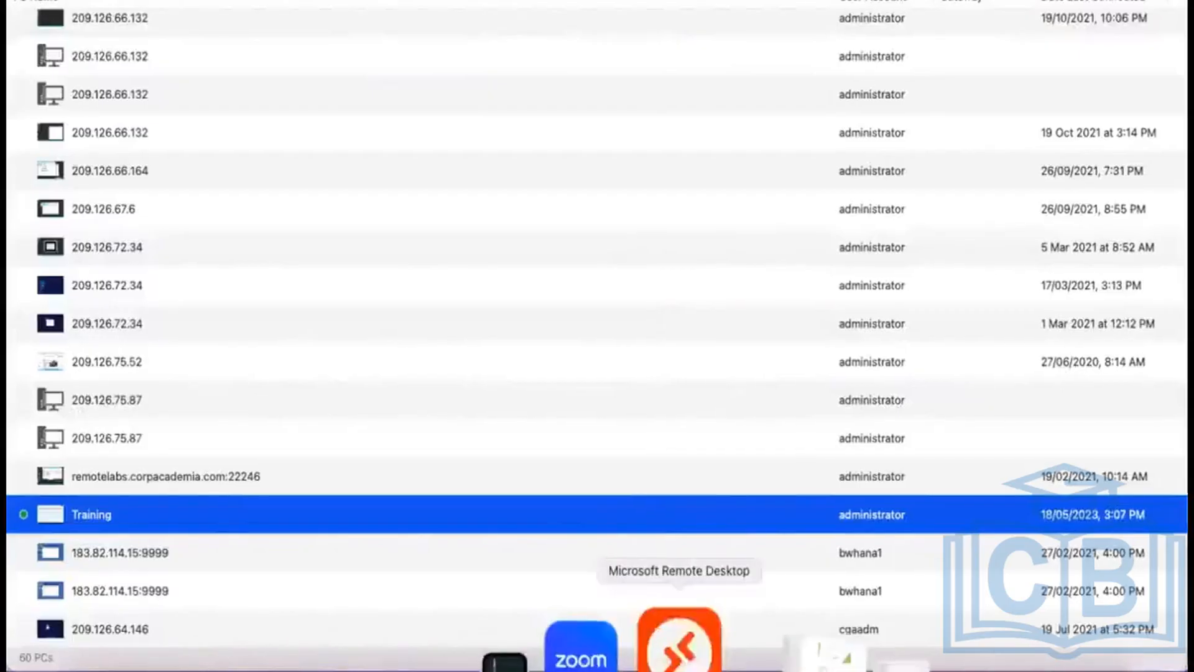
{"action": "left_click", "coordinate": [700, 653]}
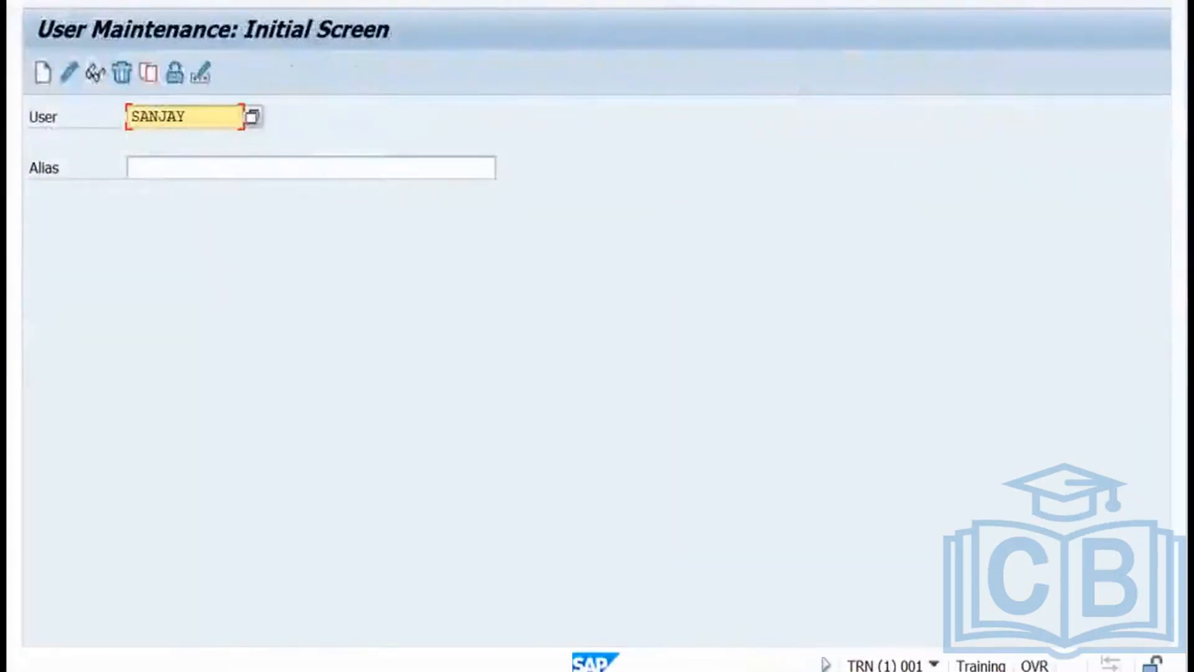
{"action": "key", "text": "F3"}
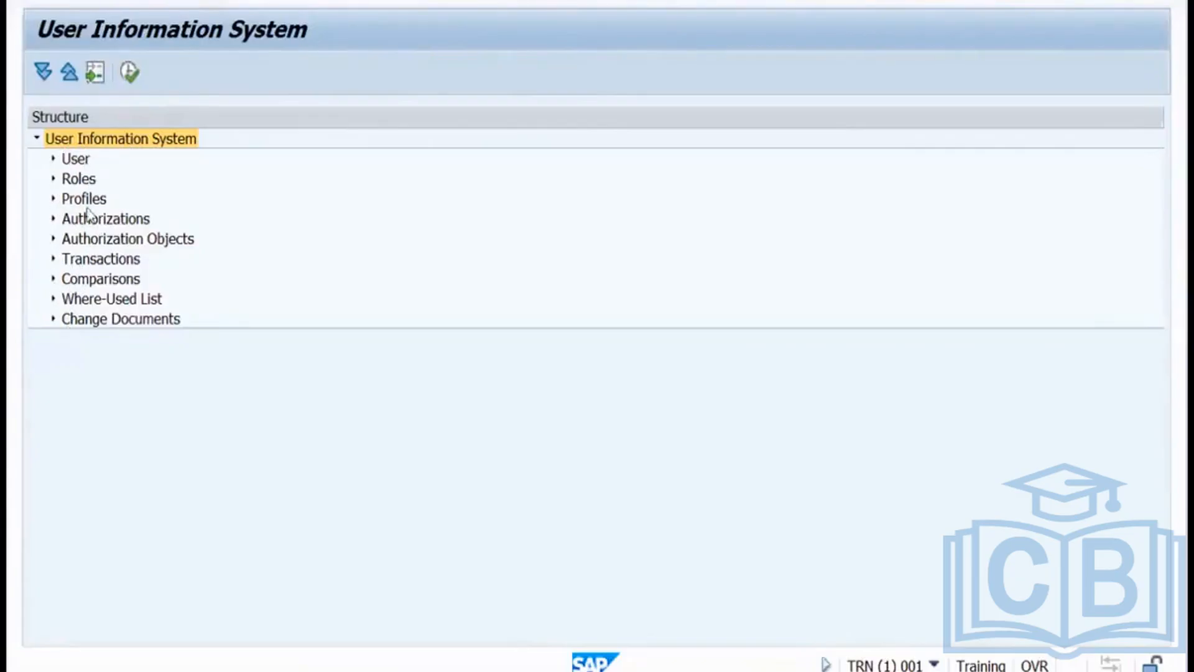
In SUIM, open User > Users by Complex Selection Criteria > By Transaction Authorizations.
{"action": "left_click", "coordinate": [54, 159]}
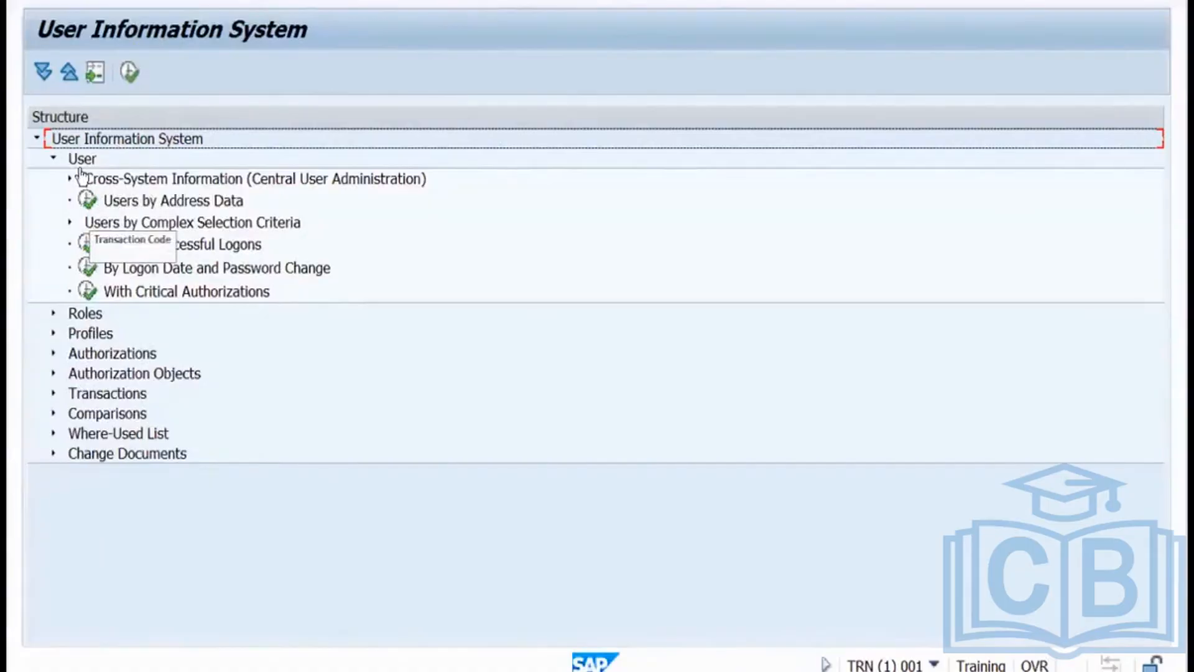
{"action": "left_click", "coordinate": [70, 223]}
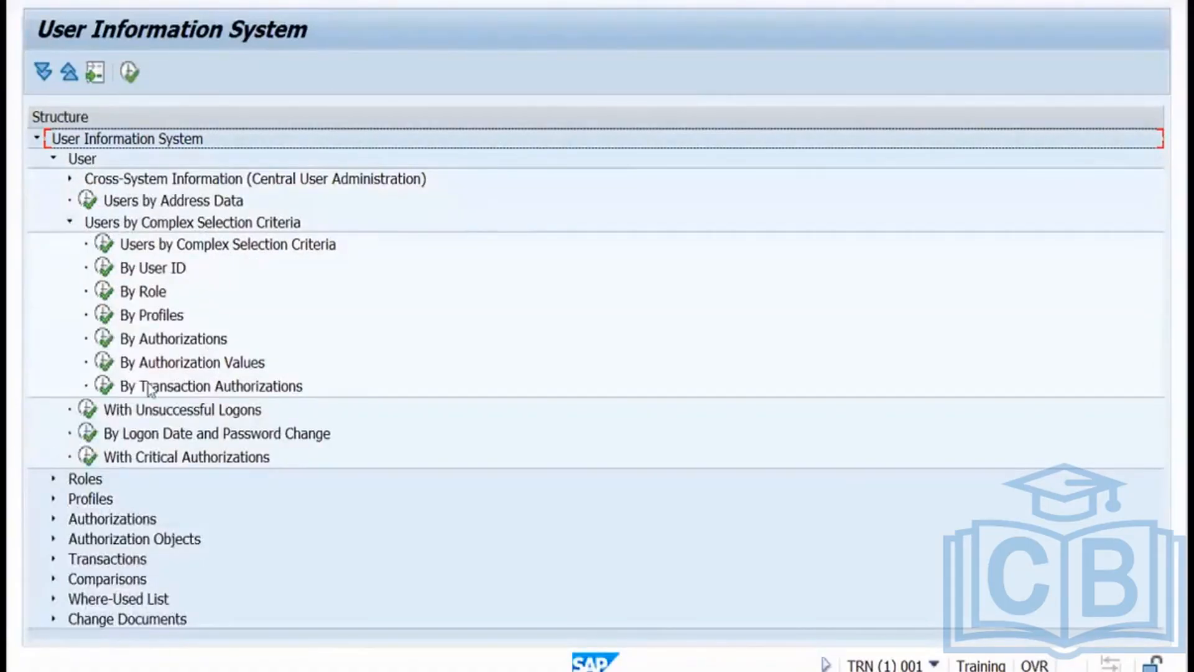
{"action": "left_click", "coordinate": [107, 390]}
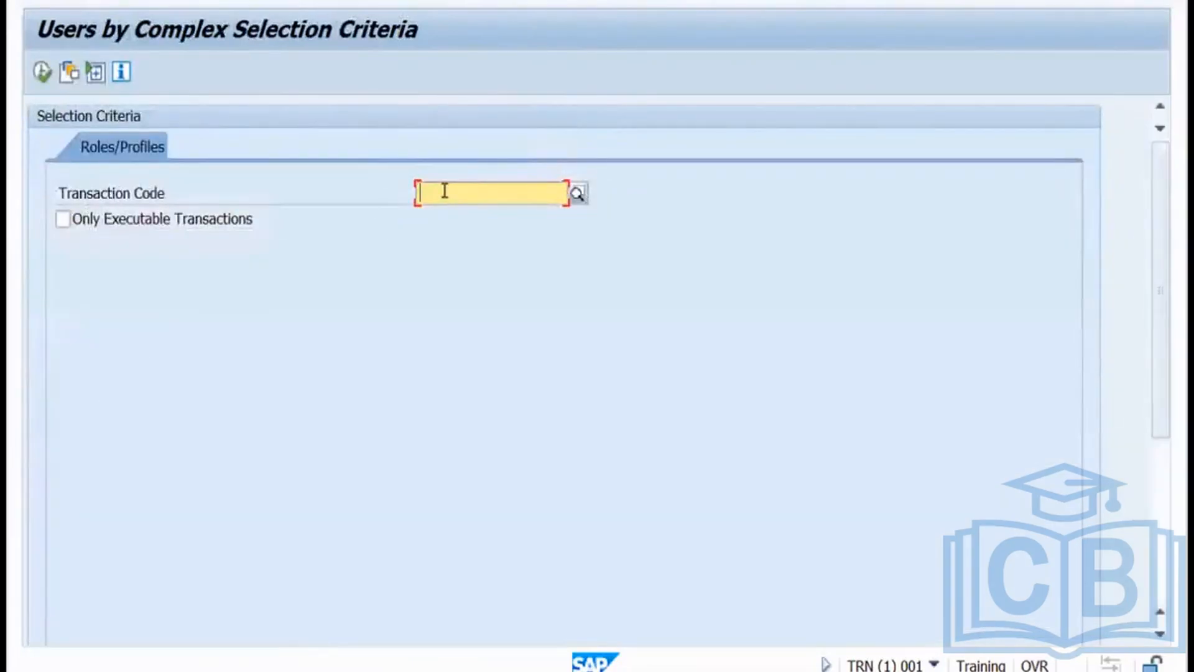
Search for all users authorized for transaction SU01.
{"action": "type", "text": "su01"}
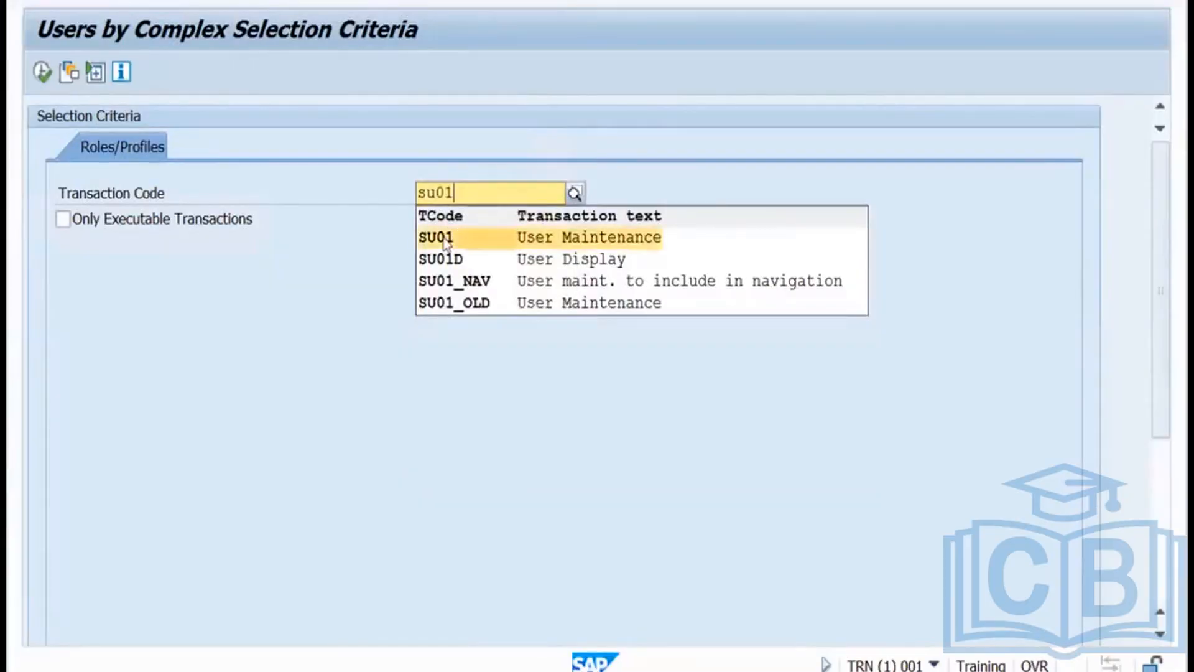
{"action": "left_click", "coordinate": [446, 241]}
{"action": "left_click", "coordinate": [43, 77]}
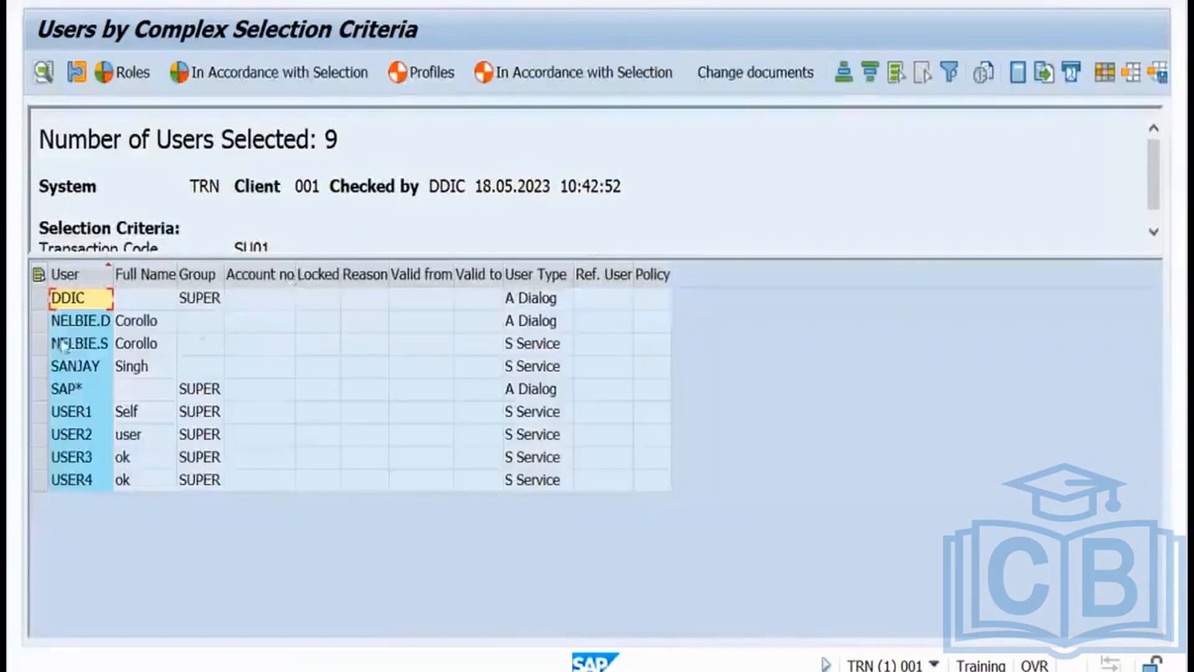
Go through the nine listed users, widen the User column, then go back.
{"action": "left_click", "coordinate": [51, 322]}
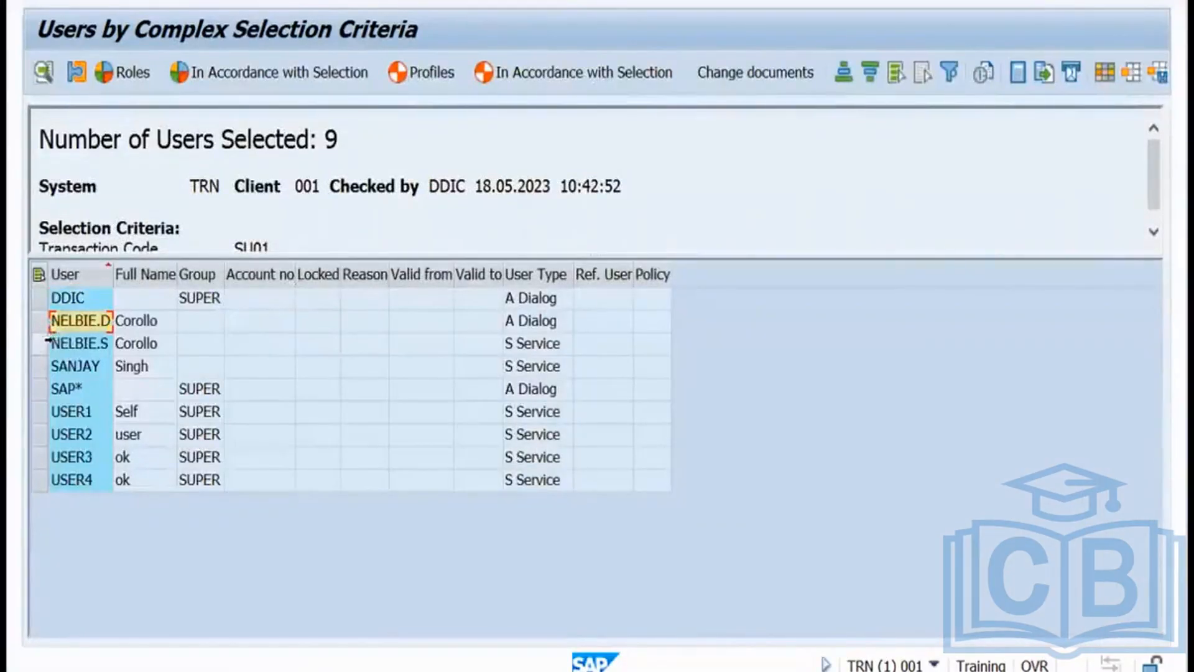
{"action": "left_click", "coordinate": [38, 344]}
{"action": "left_click", "coordinate": [39, 366]}
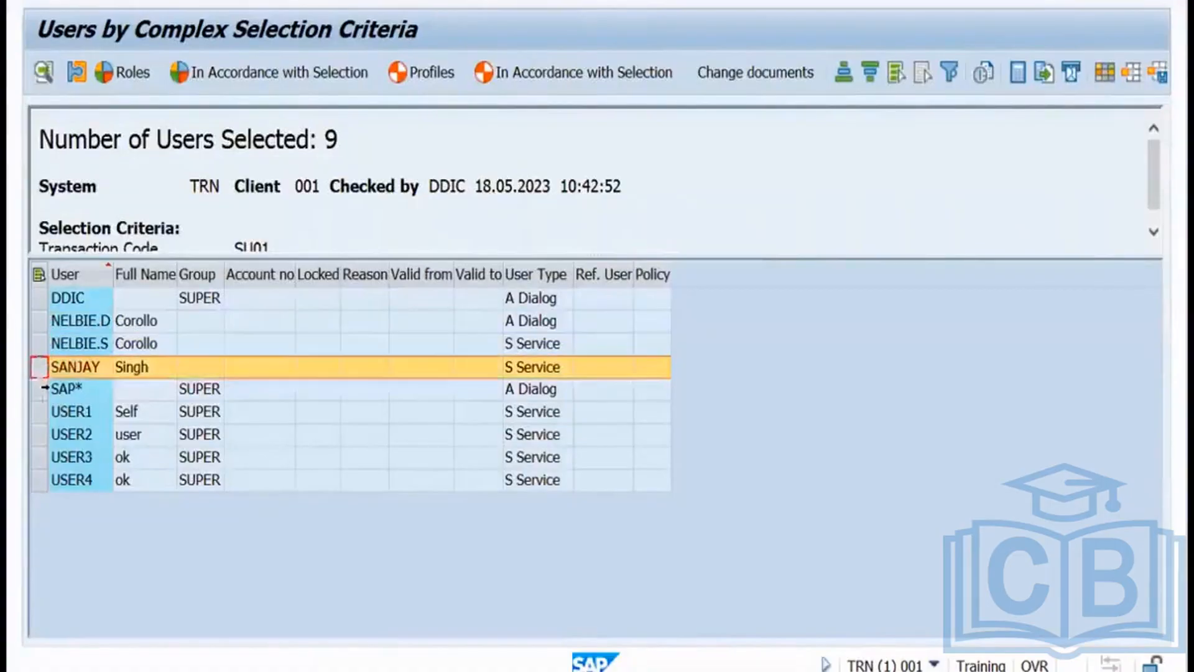
{"action": "left_click", "coordinate": [39, 389]}
{"action": "left_click", "coordinate": [39, 412]}
{"action": "left_click", "coordinate": [39, 434]}
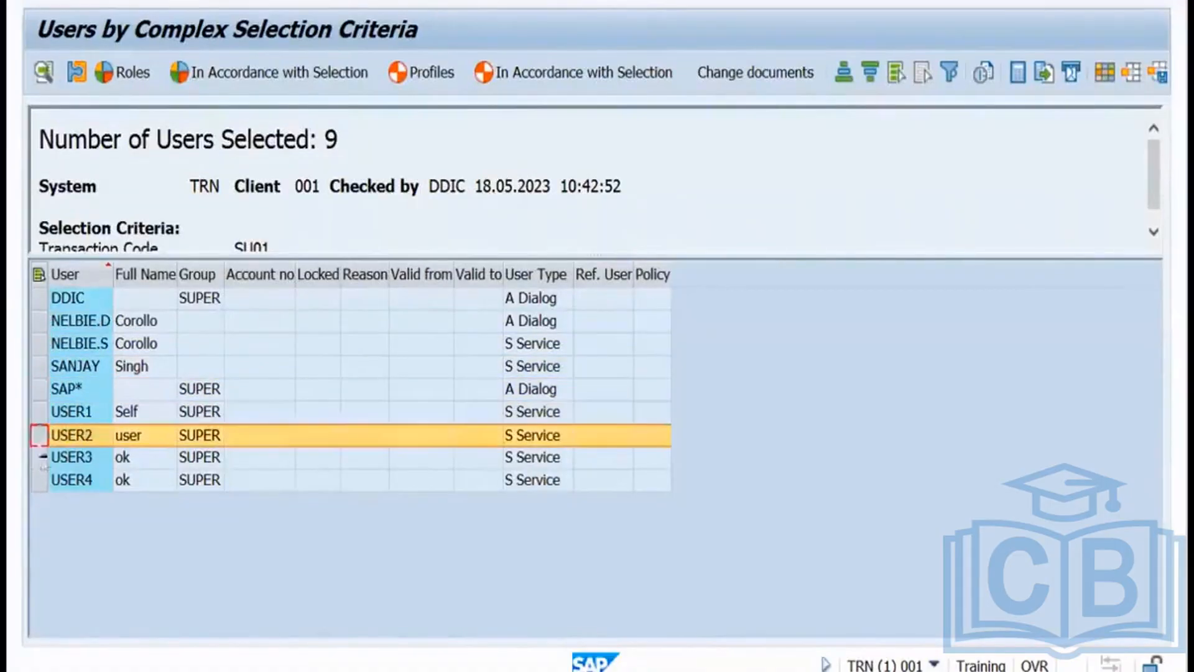
{"action": "left_click", "coordinate": [39, 457]}
{"action": "left_click", "coordinate": [38, 480]}
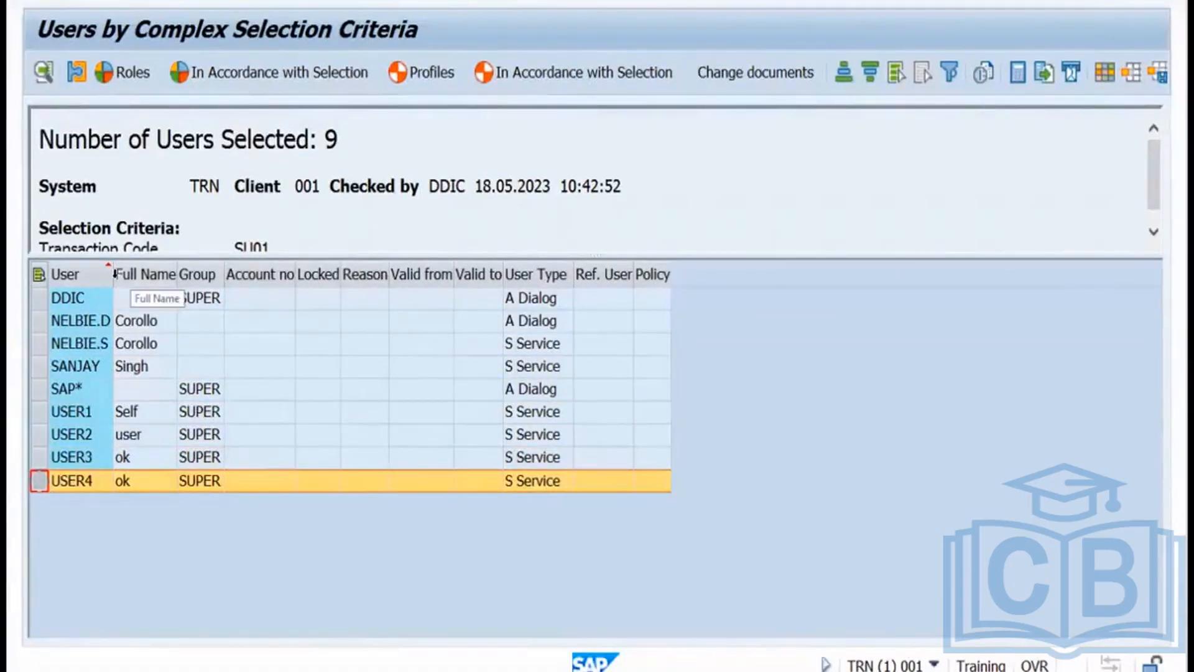
{"action": "left_click_drag", "start_coordinate": [114, 269], "coordinate": [123, 269]}
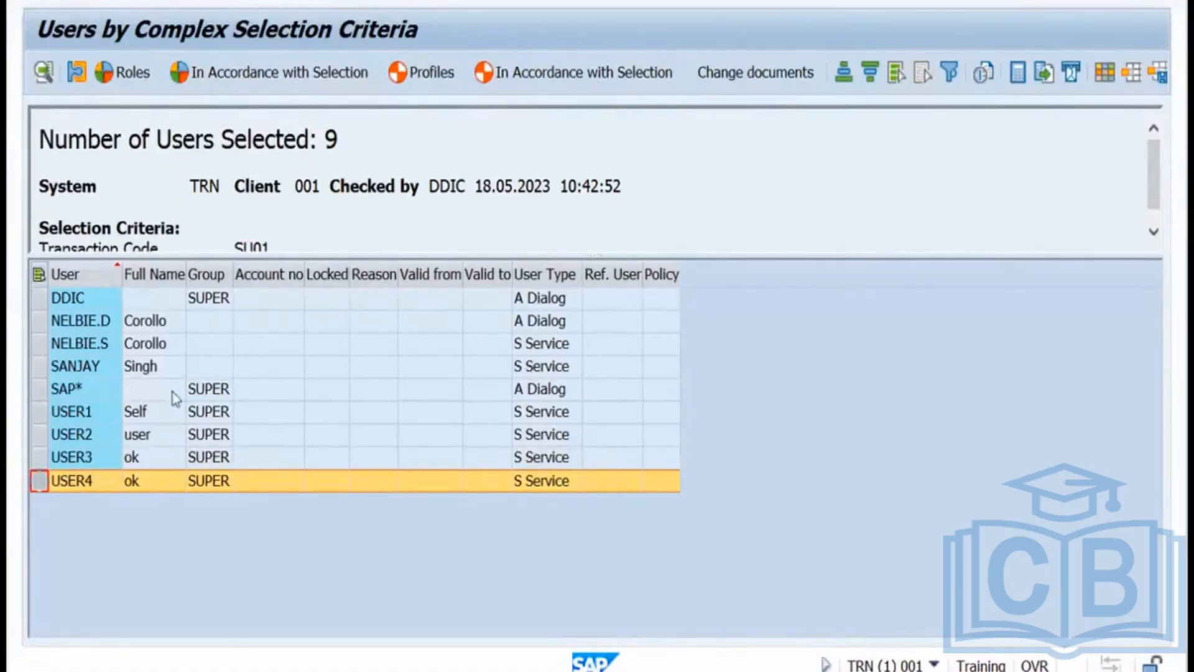
{"action": "left_click", "coordinate": [324, 1]}
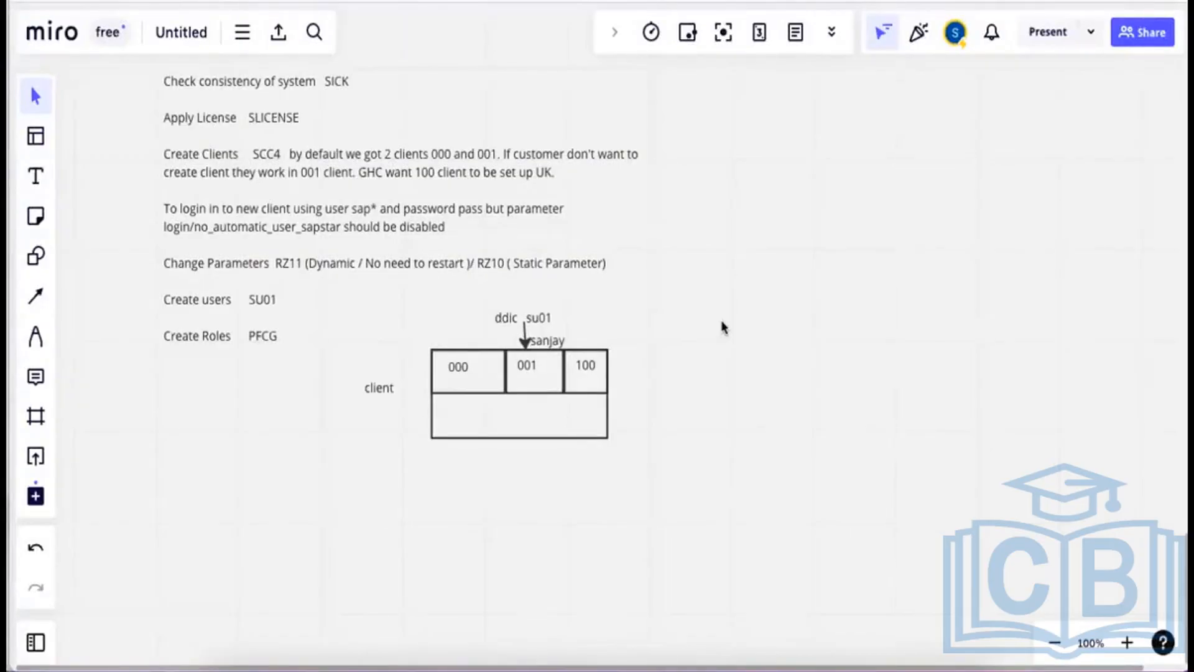
Scroll the Miro board down to blank canvas, then switch back to the remote SAP session.
{"action": "scroll", "coordinate": [738, 342], "scroll_direction": "down", "scroll_amount": 2}
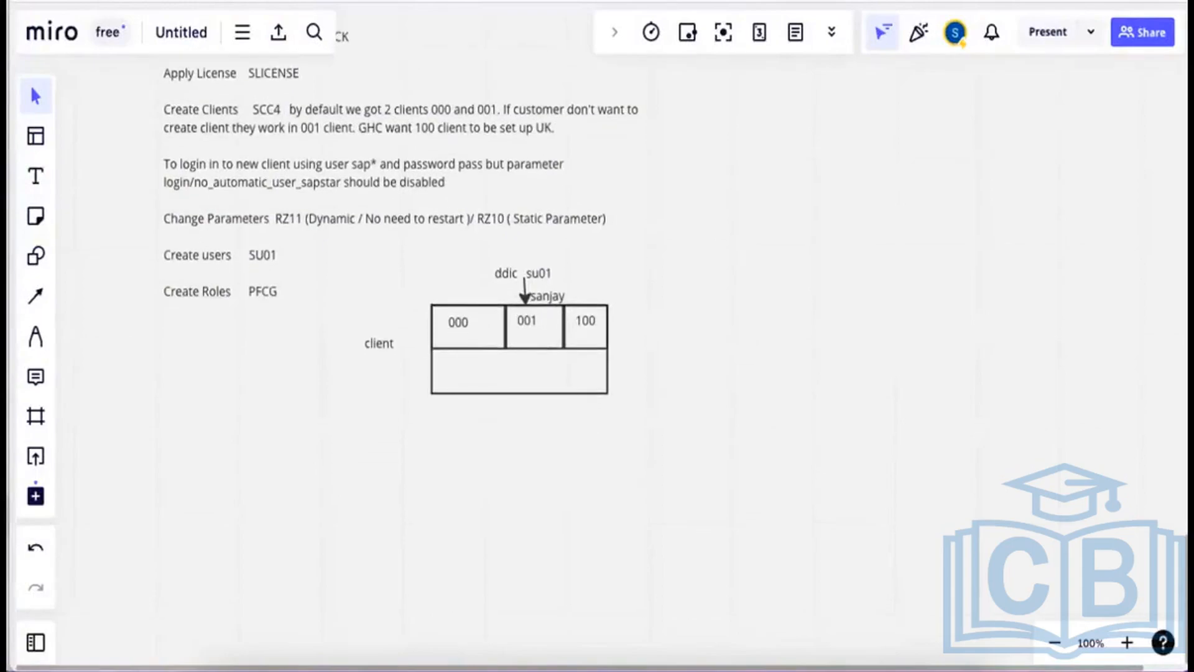
{"action": "scroll", "coordinate": [597, 348], "scroll_direction": "down", "scroll_amount": 10}
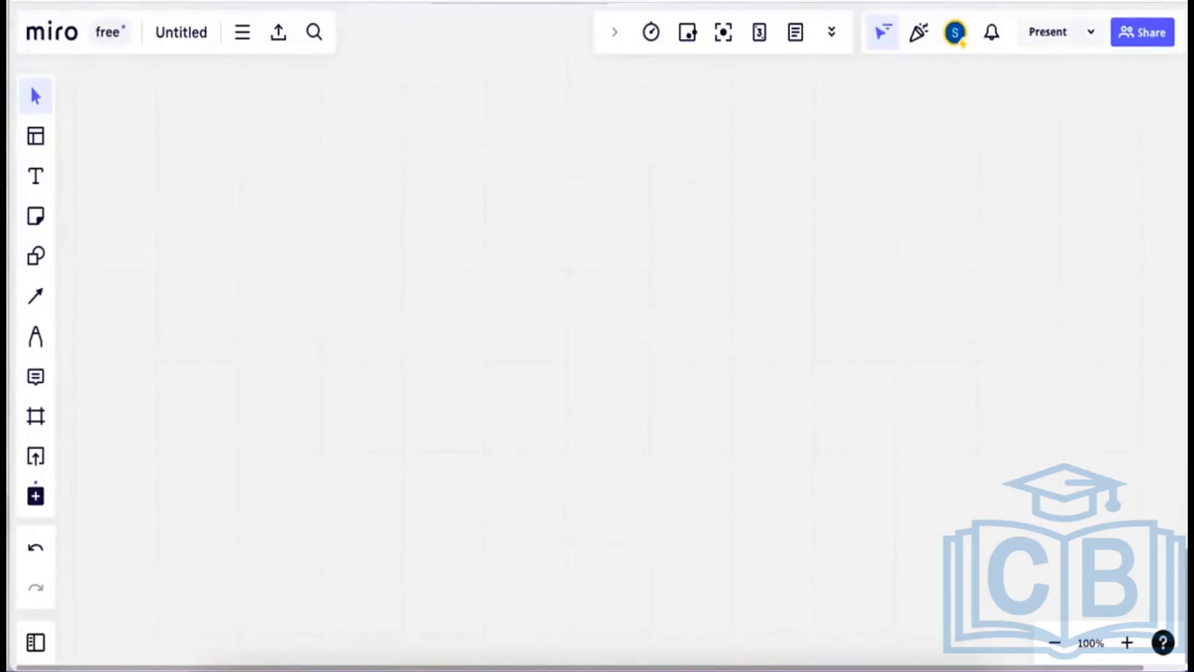
{"action": "mouse_move", "coordinate": [702, 669]}
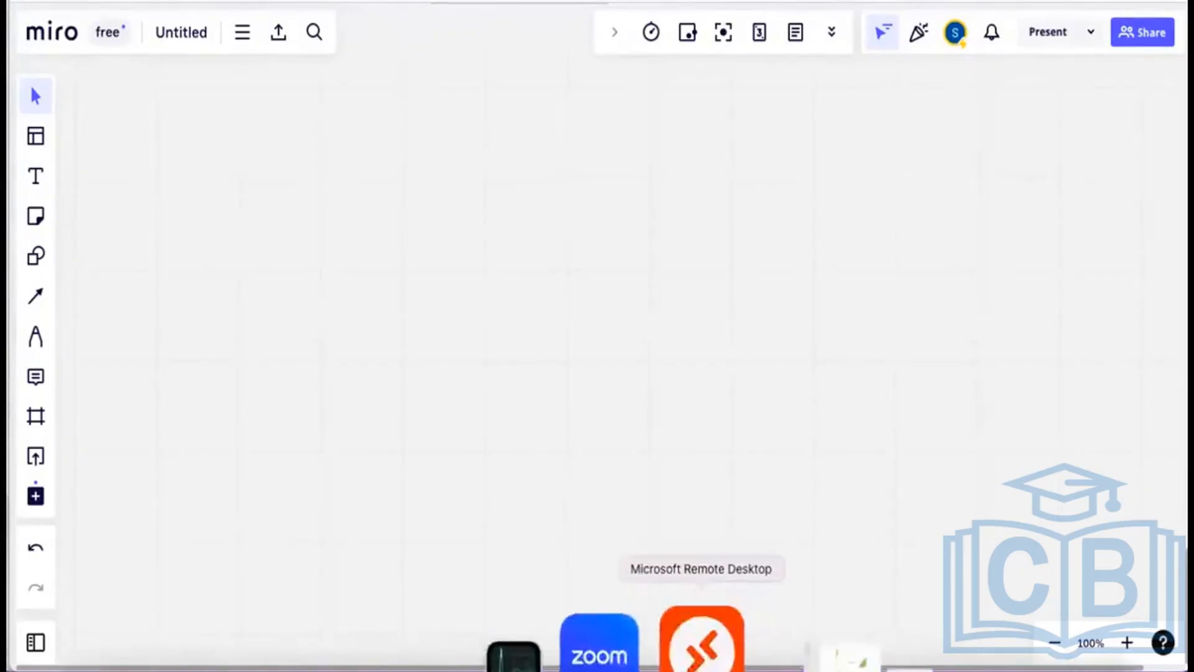
{"action": "left_click", "coordinate": [702, 643]}
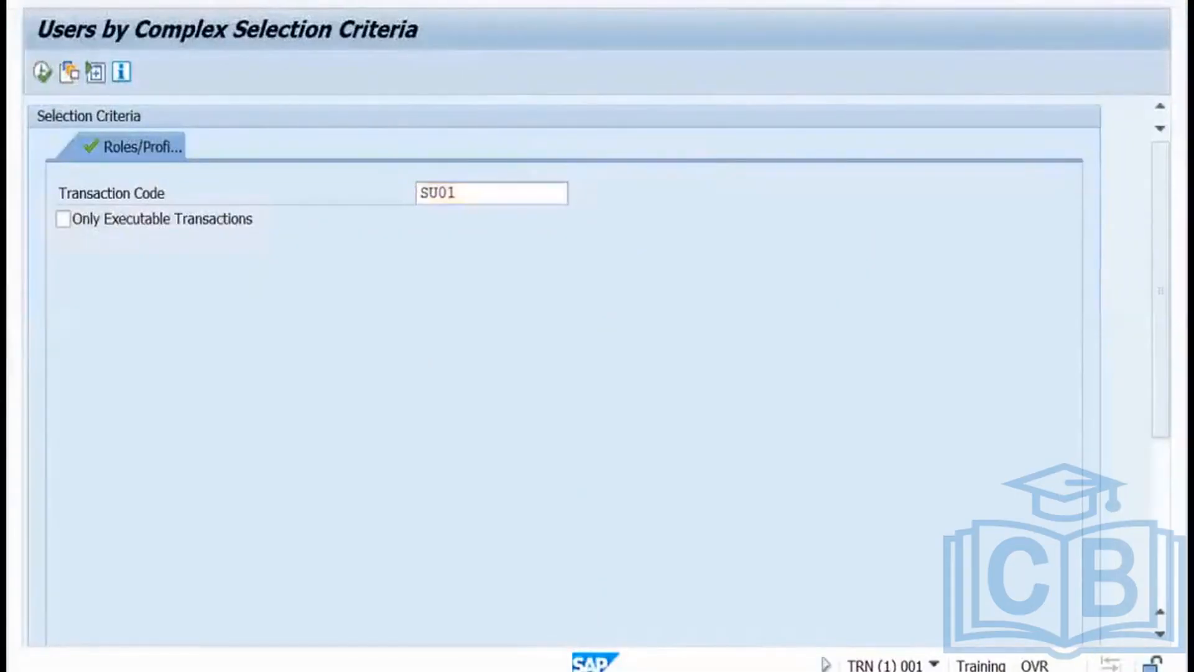
Run the Users by Address Data report to list the seven users, then return to its selection screen.
{"action": "key", "text": "F3"}
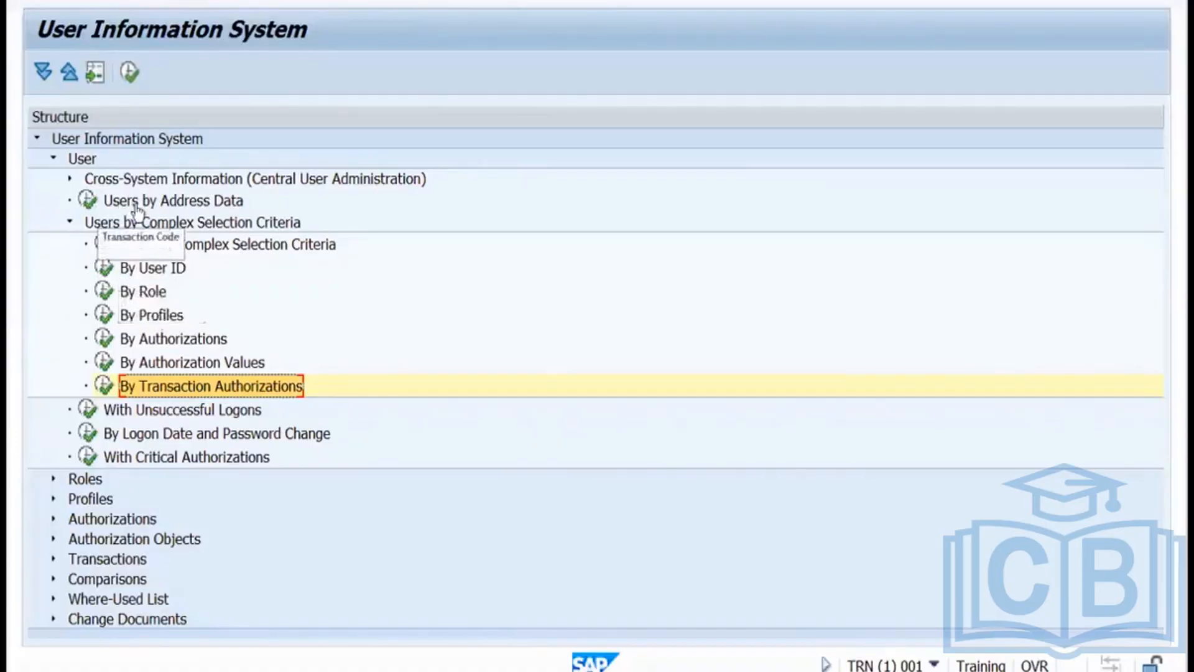
{"action": "left_click", "coordinate": [88, 201]}
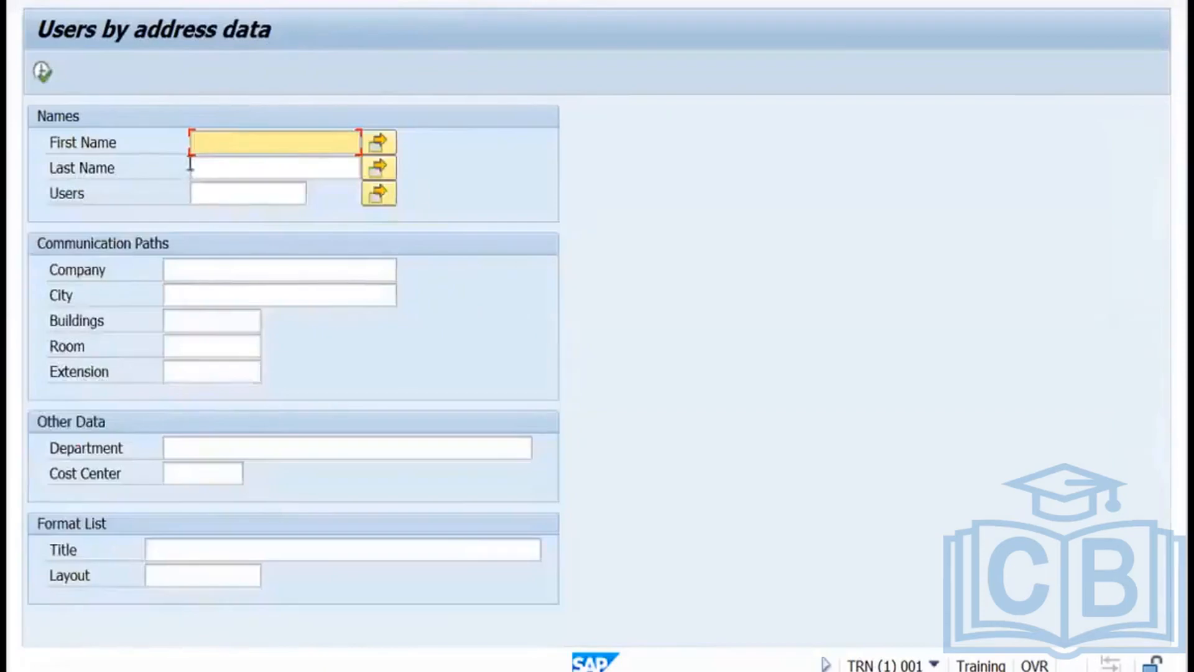
{"action": "left_click", "coordinate": [41, 78]}
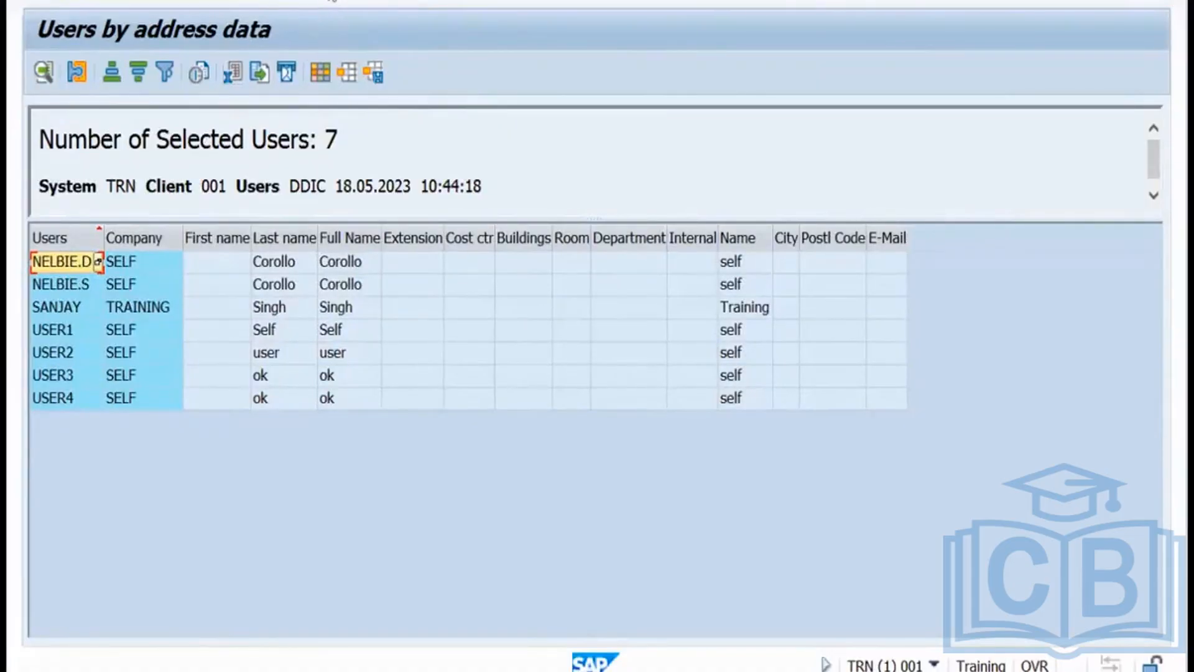
{"action": "left_click", "coordinate": [332, 1]}
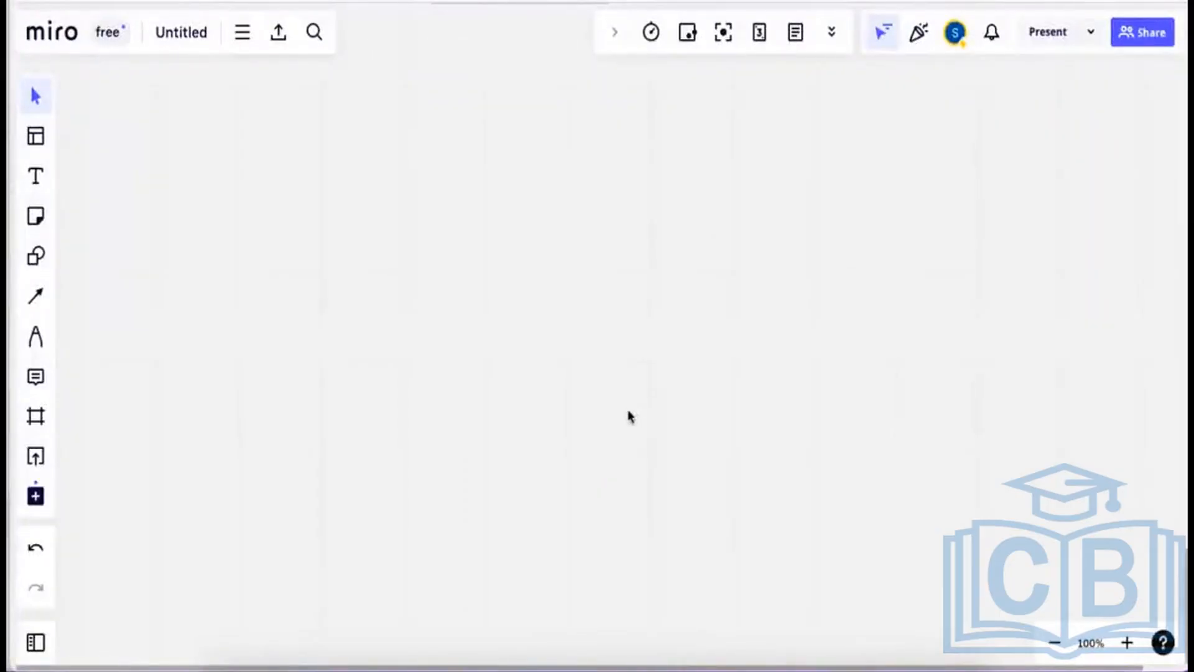
Add an 'Authorization' text label near the top-left and start a second text box beneath it.
{"action": "left_click", "coordinate": [35, 180]}
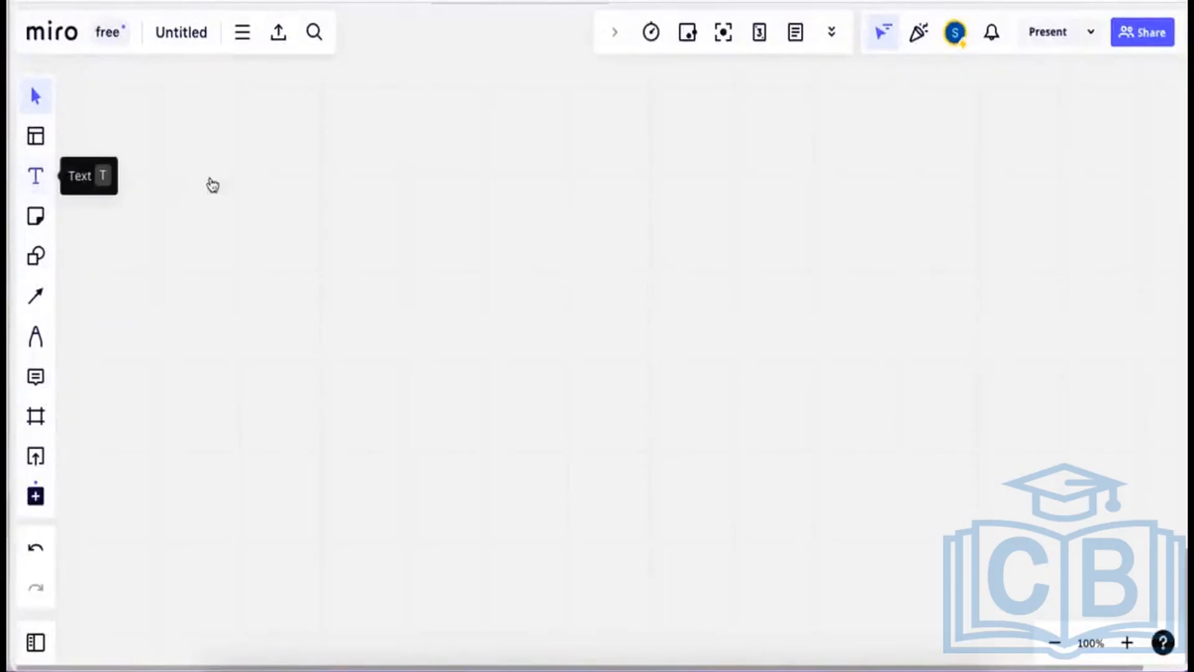
{"action": "left_click", "coordinate": [169, 140]}
{"action": "type", "text": "Au"}
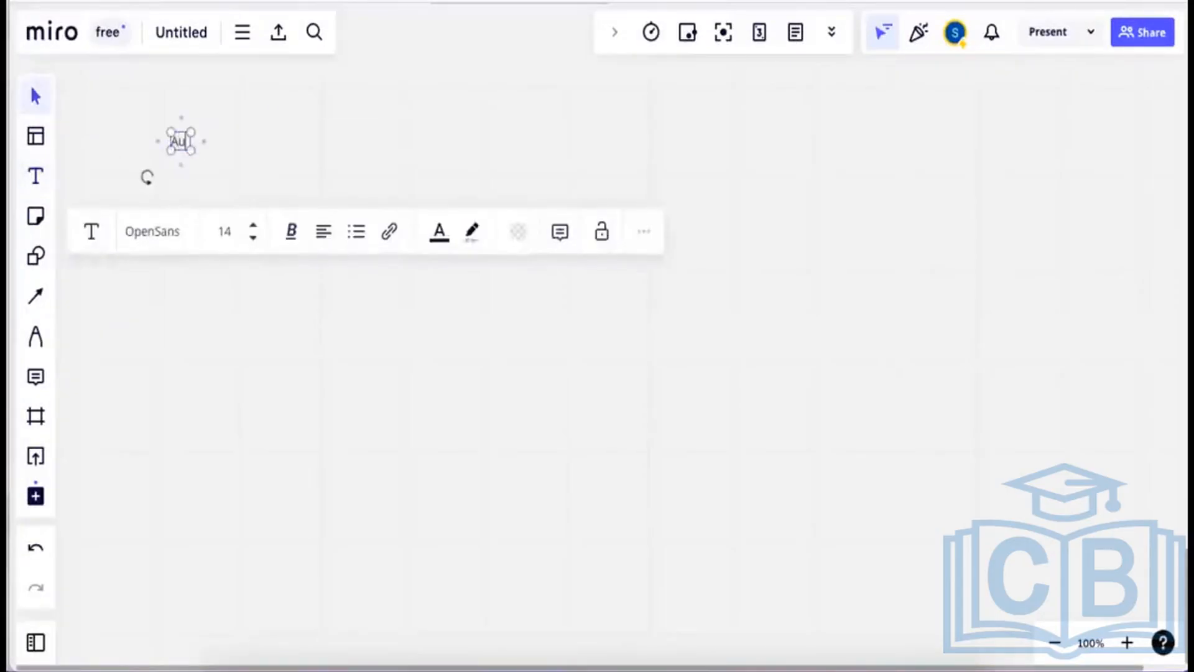
{"action": "type", "text": "thorization"}
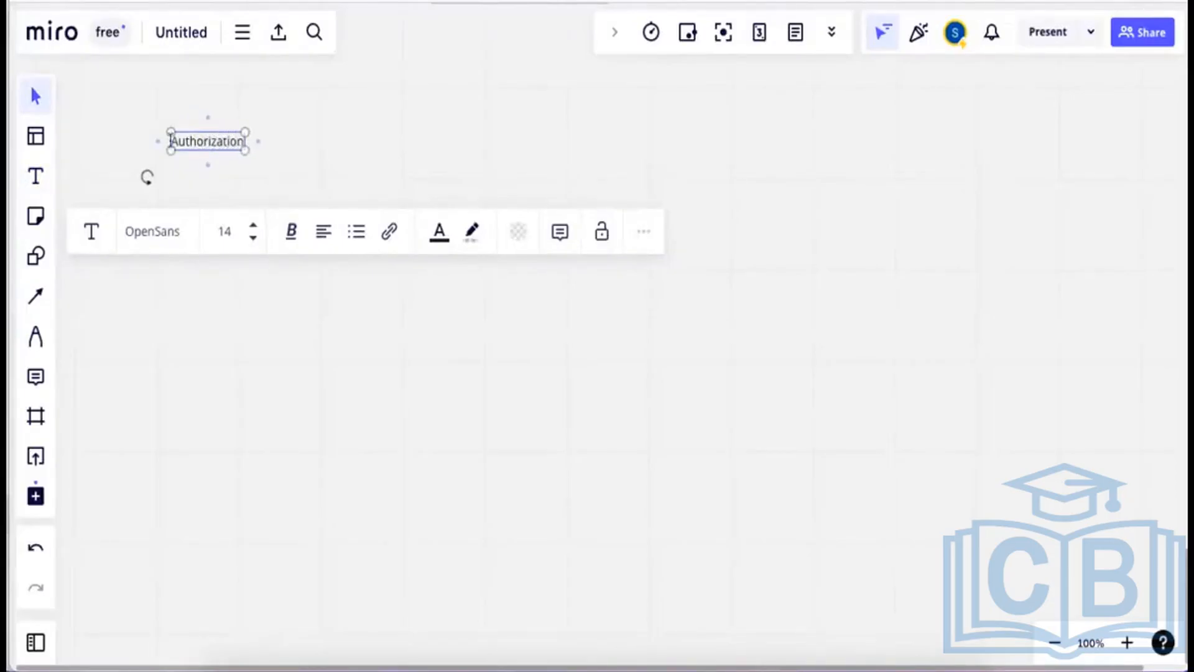
{"action": "left_click", "coordinate": [364, 136]}
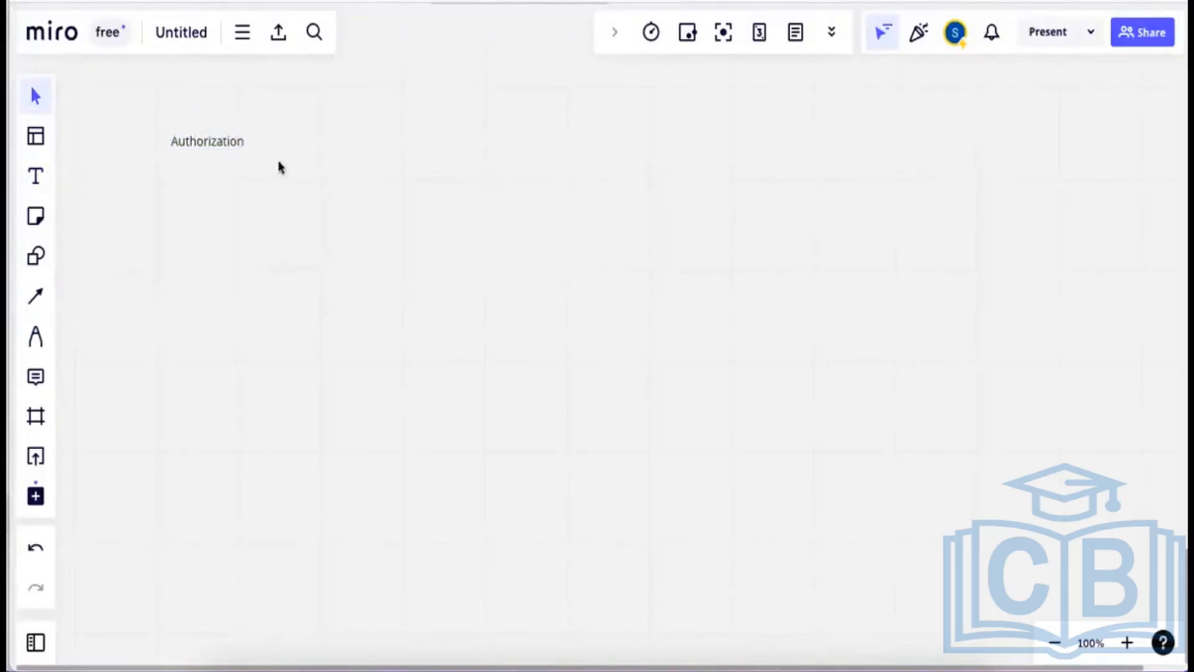
{"action": "left_click_drag", "start_coordinate": [214, 143], "coordinate": [209, 133]}
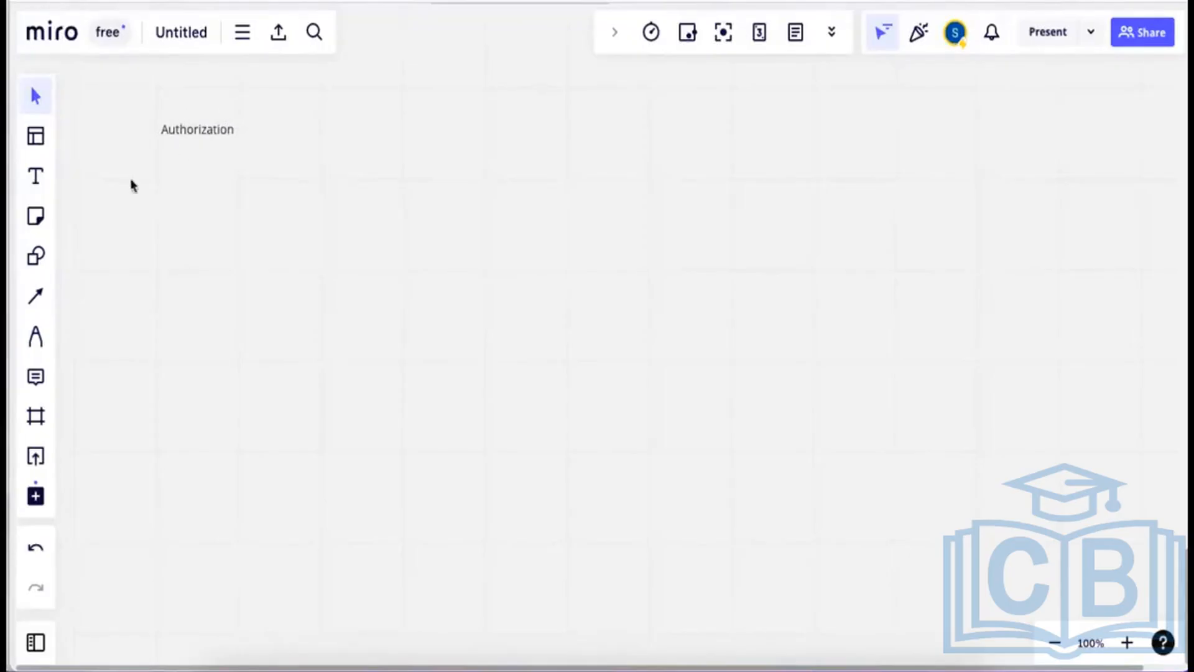
{"action": "left_click", "coordinate": [37, 179]}
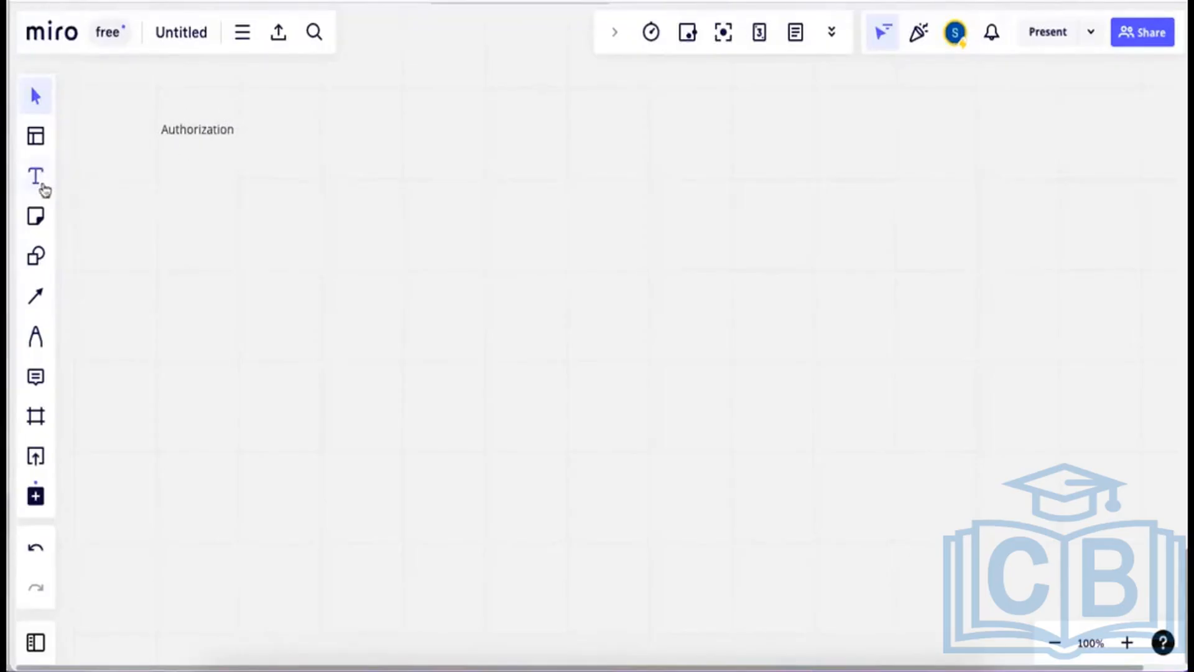
{"action": "left_click", "coordinate": [171, 193]}
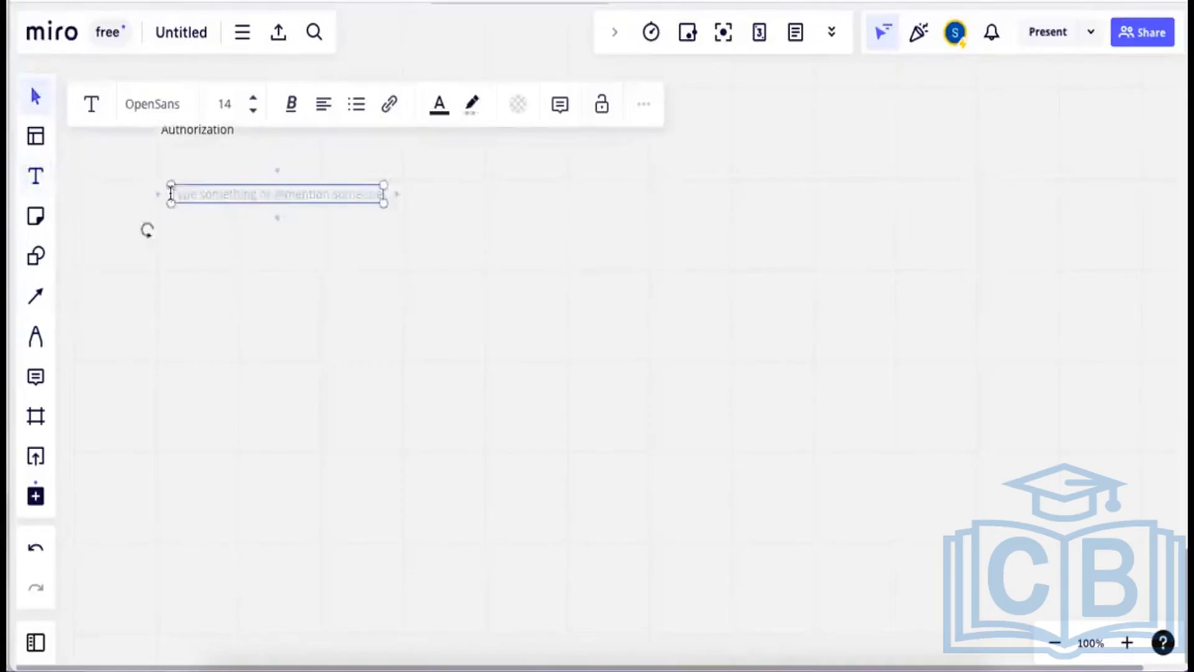
Add an 'Object class' label with an aligned 'Authorization Object' label beside it.
{"action": "type", "text": "Ob"}
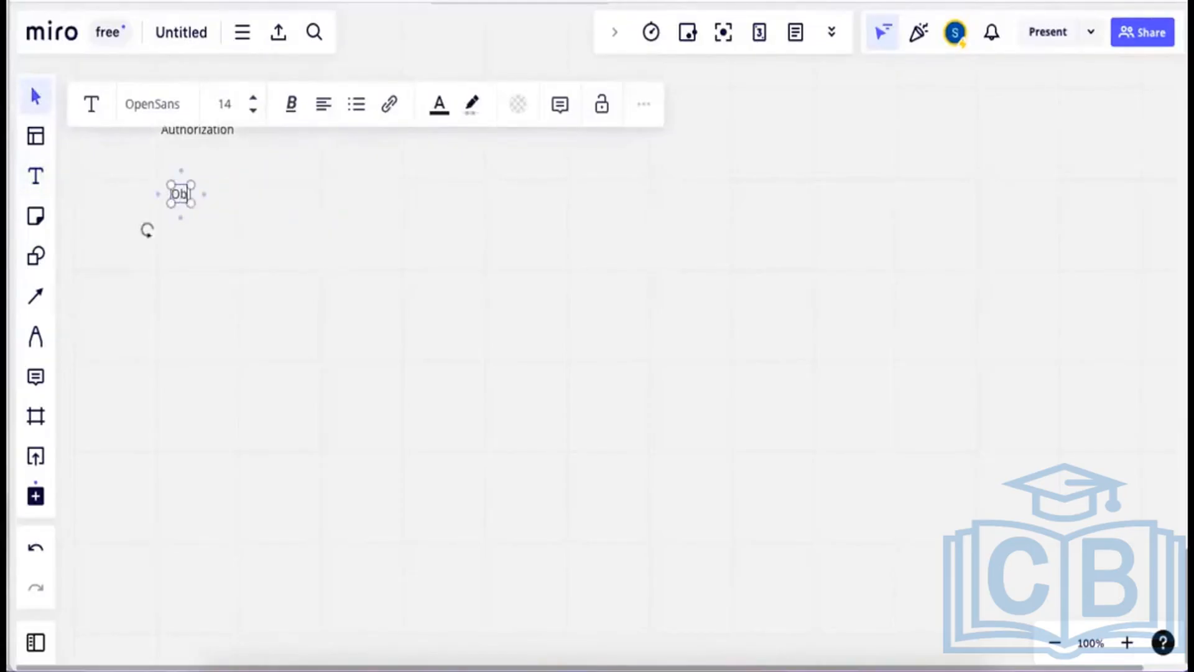
{"action": "type", "text": "ject claa"}
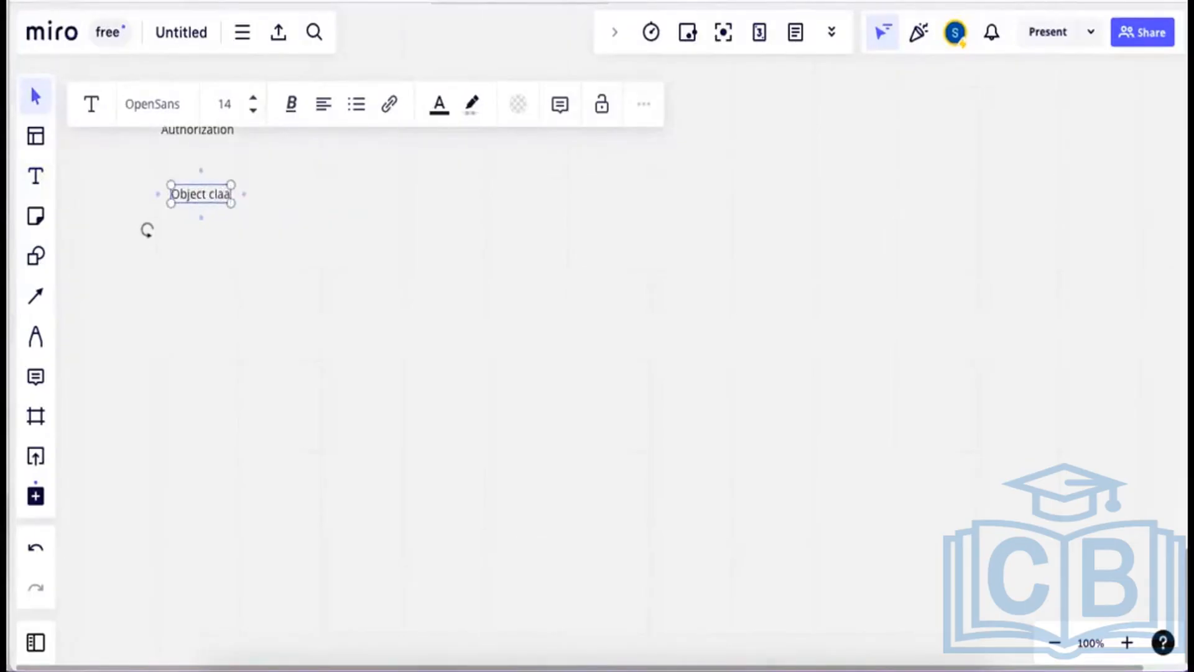
{"action": "key", "text": "BackSpace"}
{"action": "type", "text": "ss"}
{"action": "left_click", "coordinate": [133, 264]}
{"action": "left_click", "coordinate": [35, 176]}
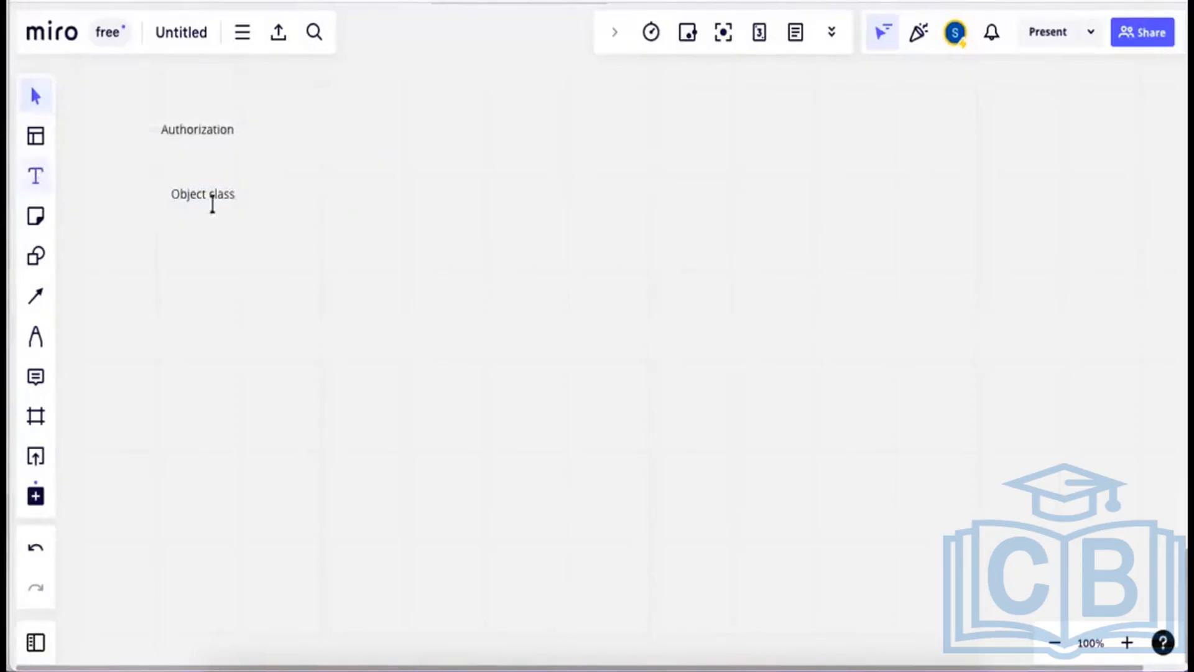
{"action": "left_click", "coordinate": [298, 190]}
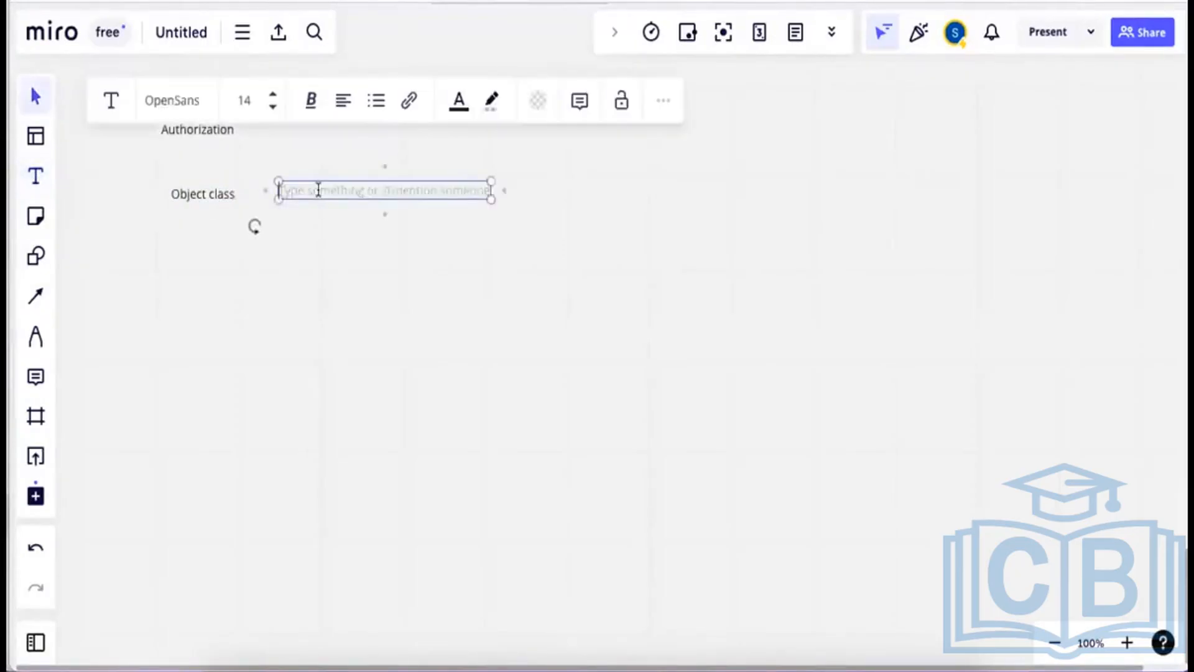
{"action": "type", "text": "Au"}
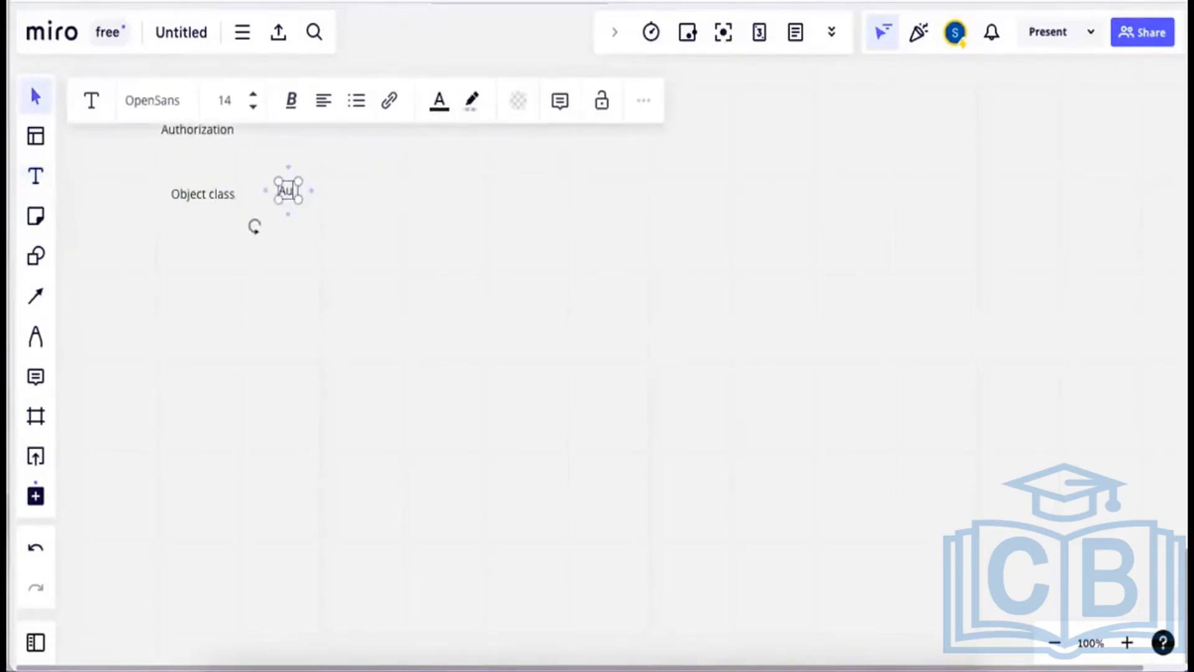
{"action": "type", "text": "thorization O"}
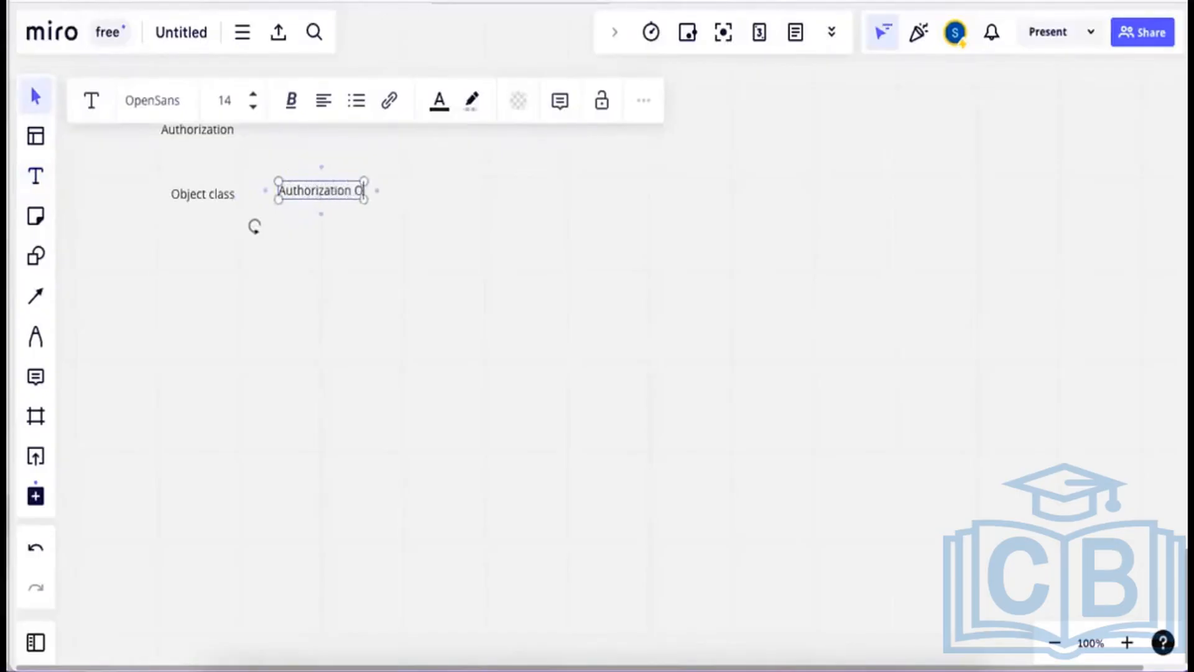
{"action": "type", "text": "bject"}
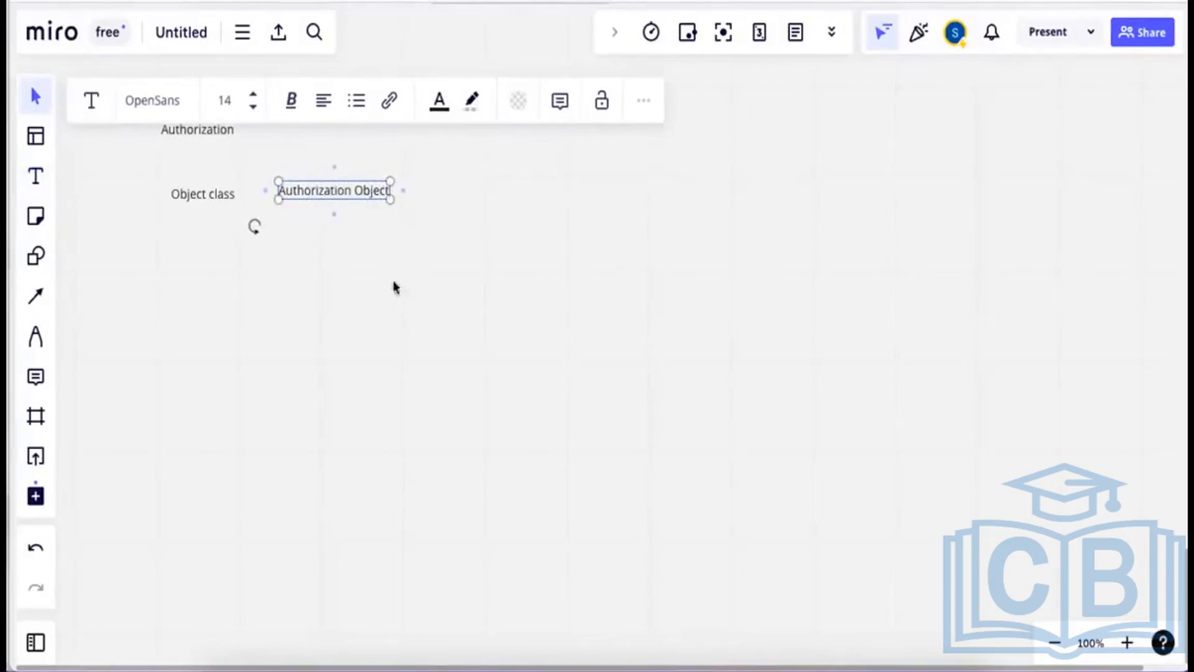
{"action": "left_click", "coordinate": [334, 206]}
{"action": "left_click_drag", "start_coordinate": [330, 188], "coordinate": [329, 192]}
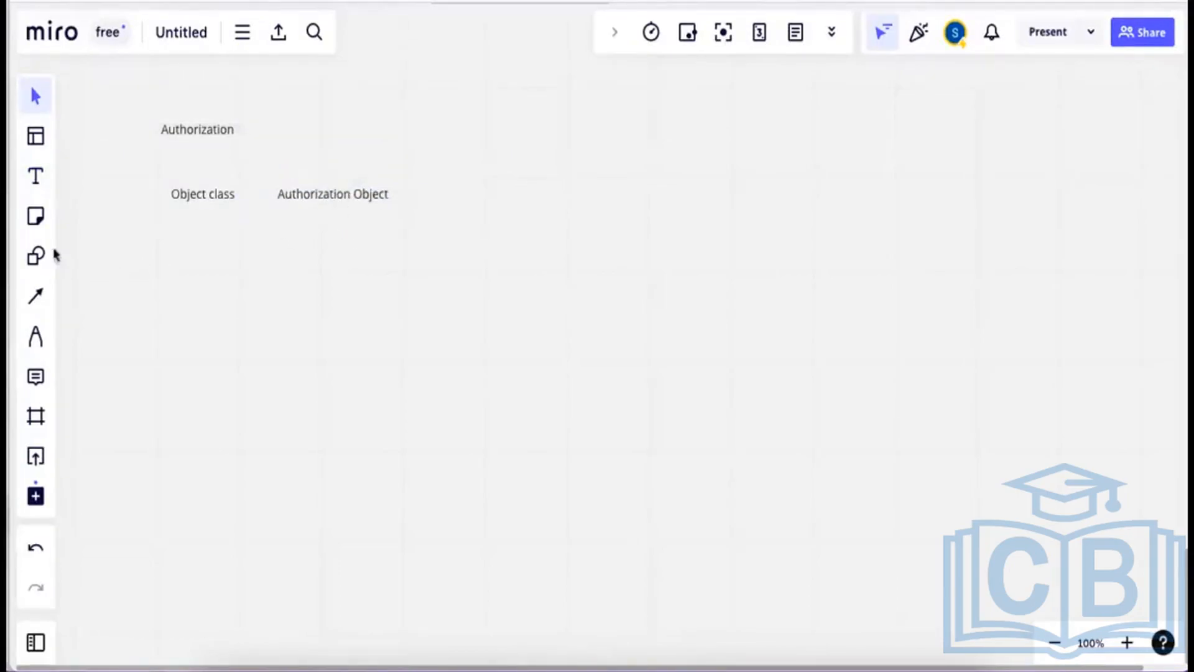
Add 'Field' and 'Auhtorization' labels to the right in the same row.
{"action": "left_click", "coordinate": [36, 177]}
{"action": "left_click", "coordinate": [421, 189]}
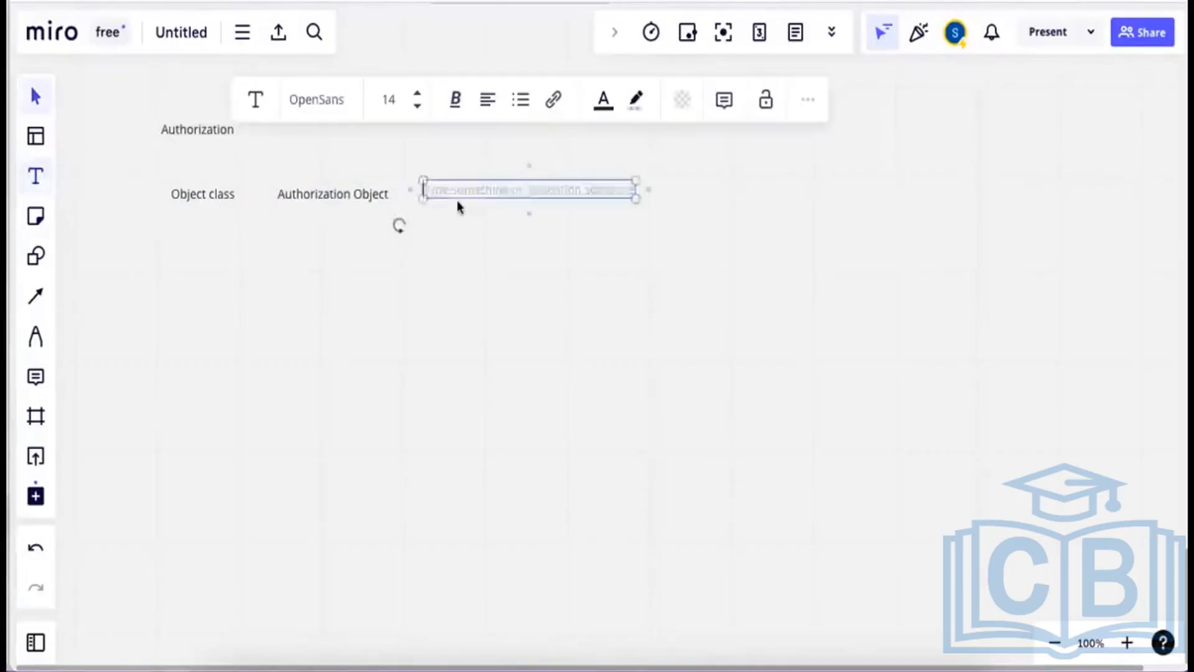
{"action": "type", "text": "Fiel"}
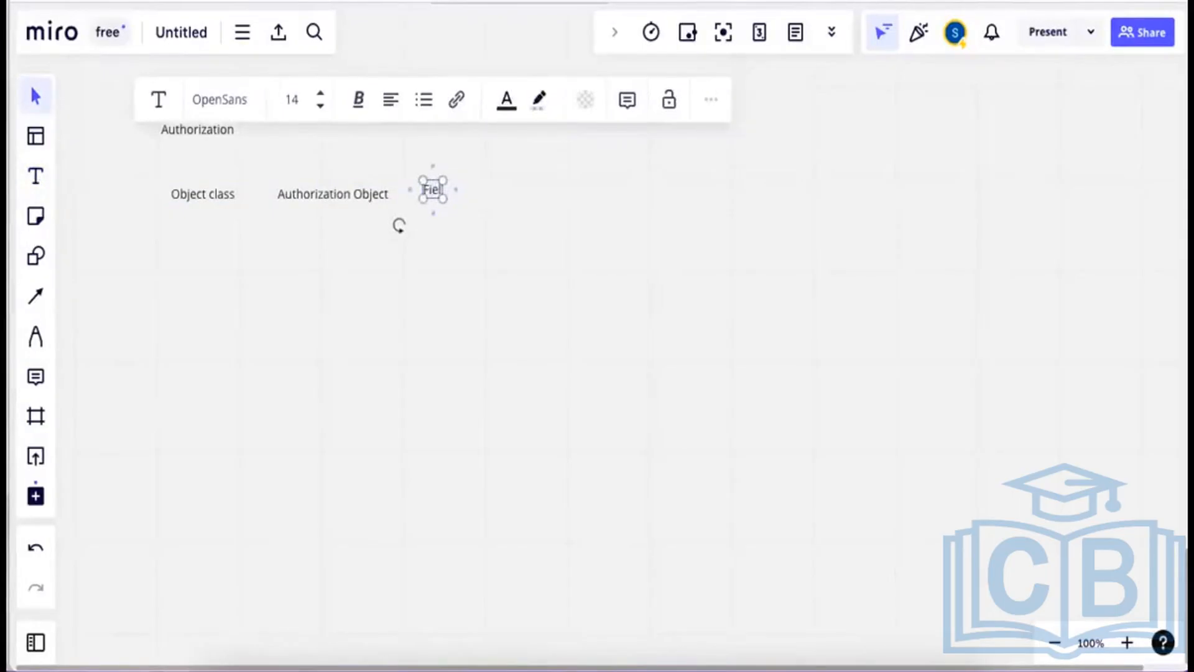
{"action": "type", "text": "d"}
{"action": "left_click", "coordinate": [444, 200]}
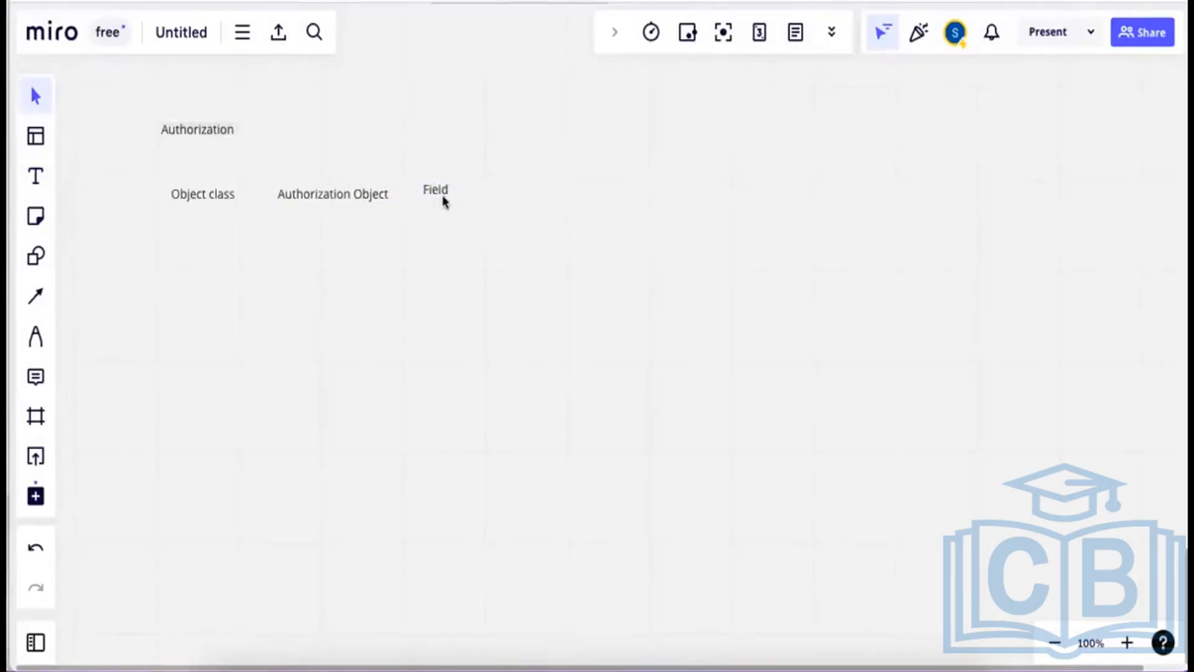
{"action": "left_click_drag", "start_coordinate": [439, 198], "coordinate": [444, 202]}
{"action": "left_click", "coordinate": [38, 181]}
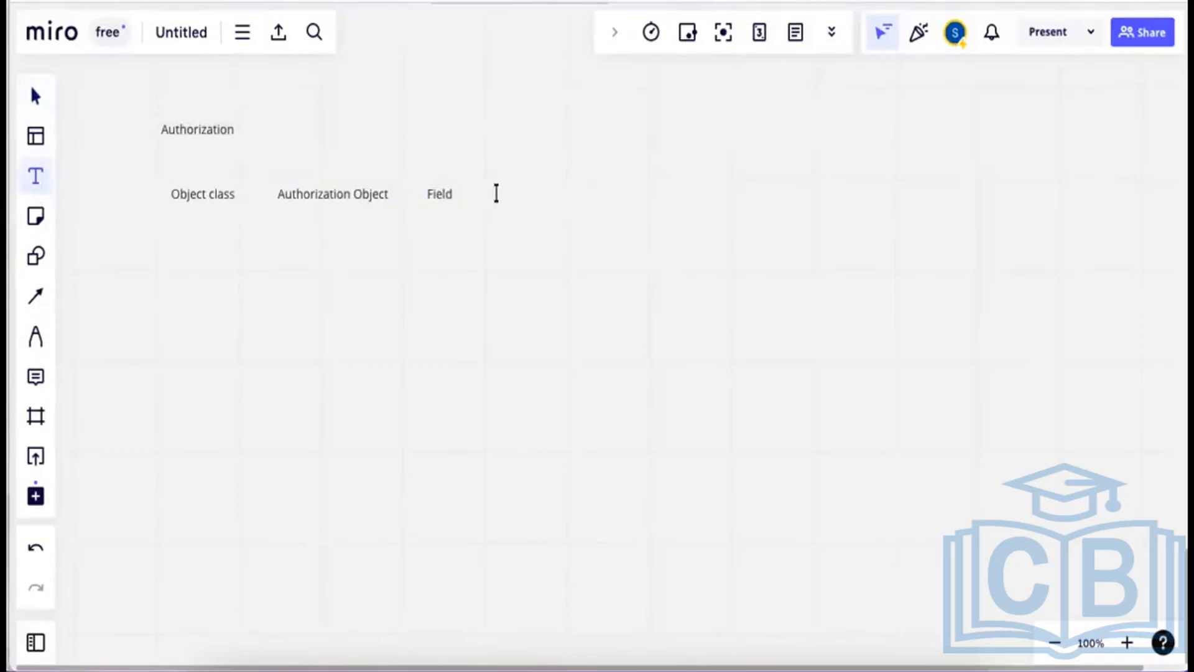
{"action": "left_click", "coordinate": [497, 194]}
{"action": "type", "text": "Auhto"}
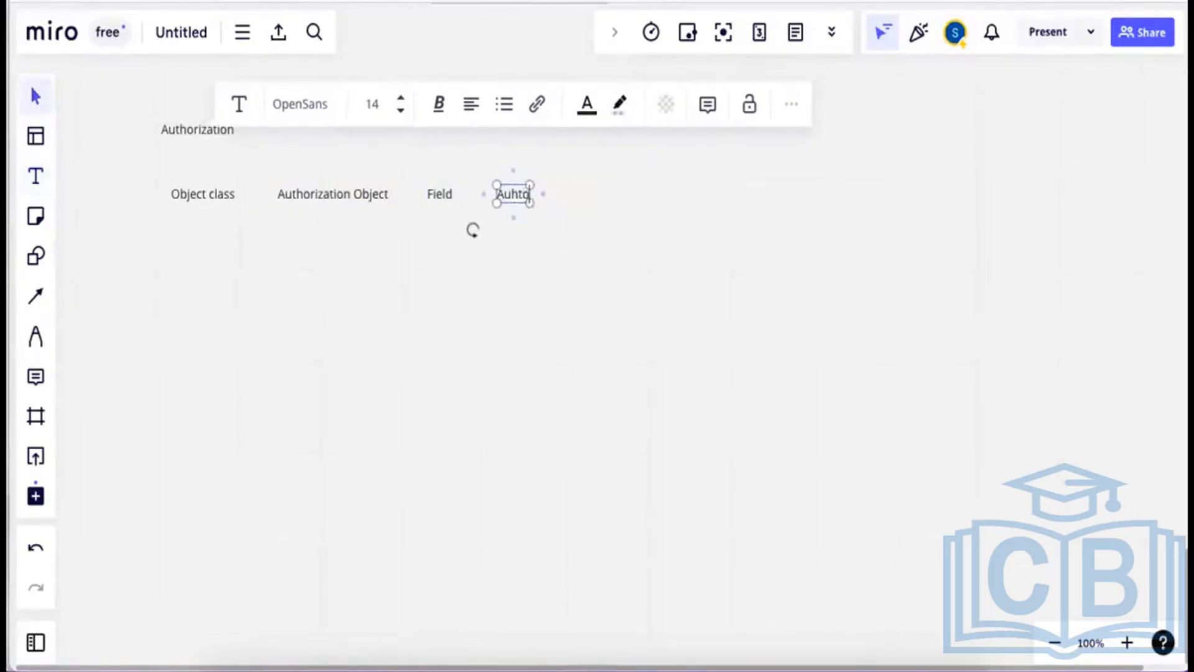
{"action": "type", "text": "rization"}
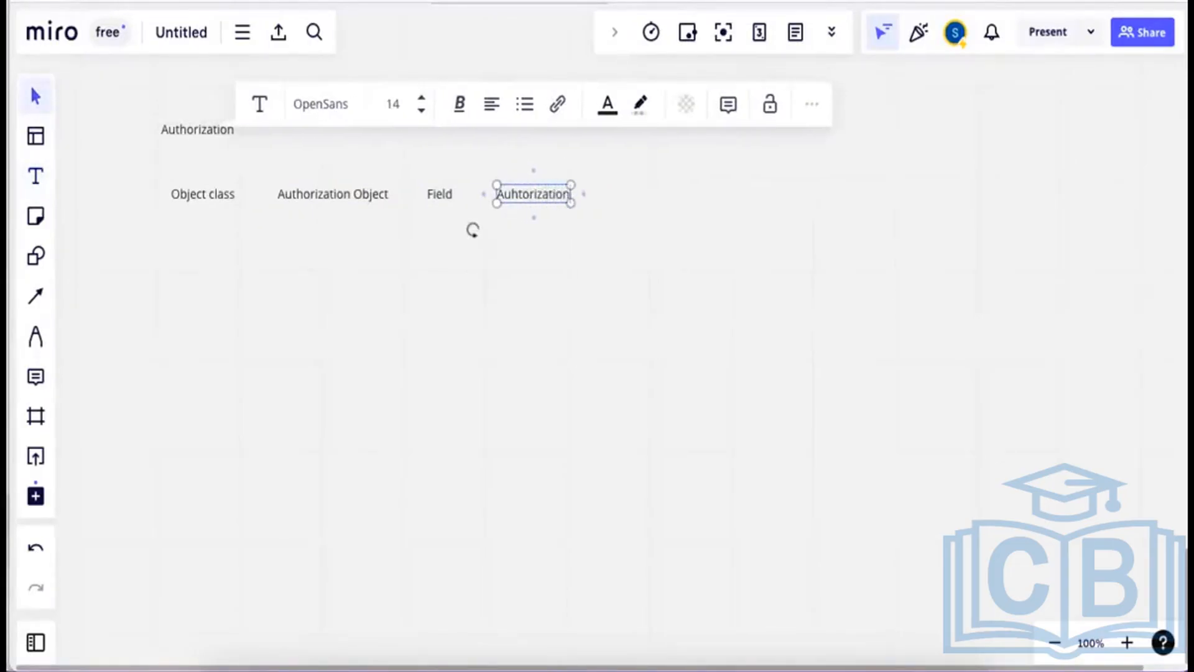
{"action": "left_click", "coordinate": [259, 269]}
Complete the row with 'Profile' and 'Role' labels.
{"action": "left_click", "coordinate": [36, 176]}
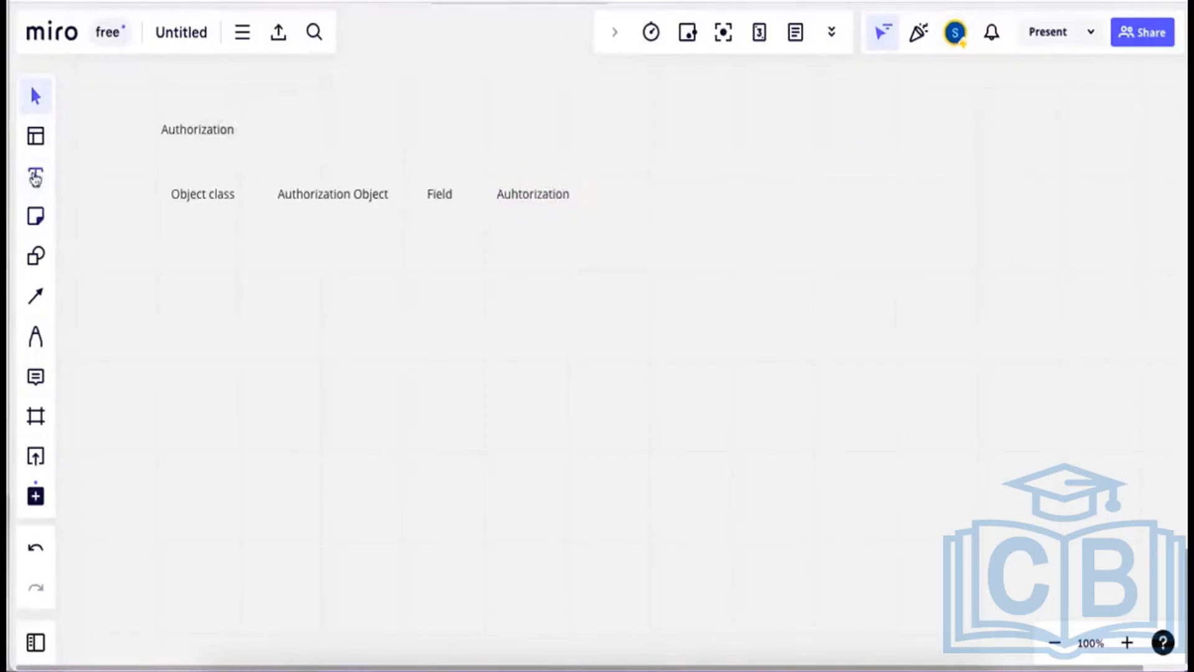
{"action": "left_click", "coordinate": [611, 193]}
{"action": "type", "text": "Pro"}
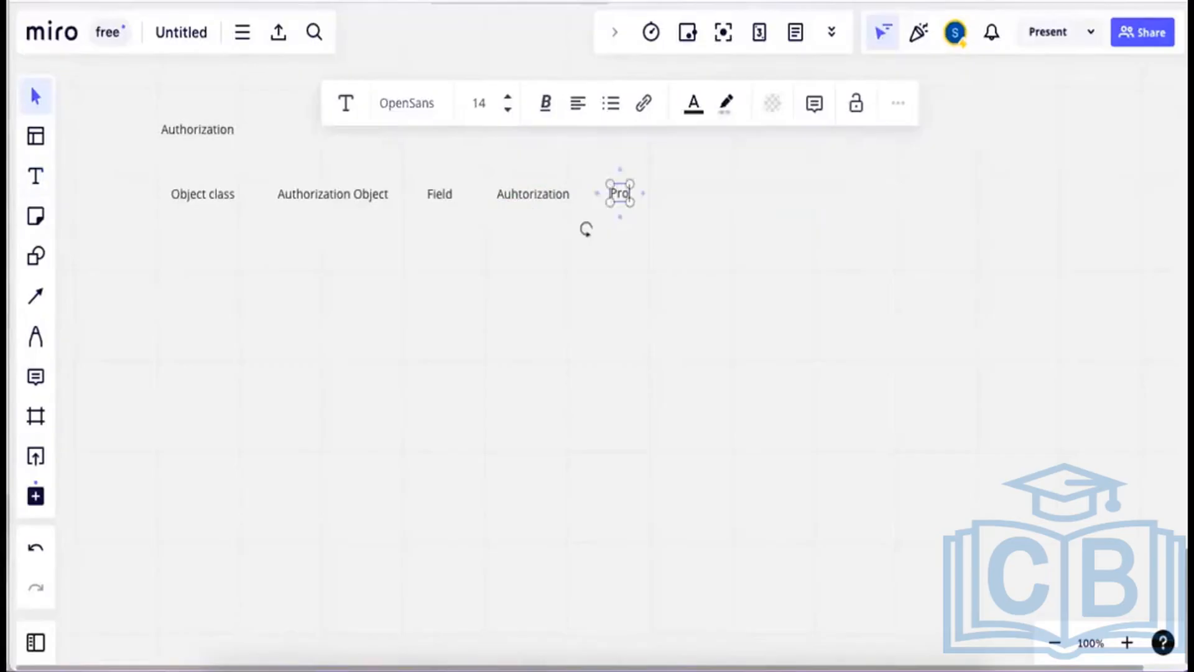
{"action": "type", "text": "file"}
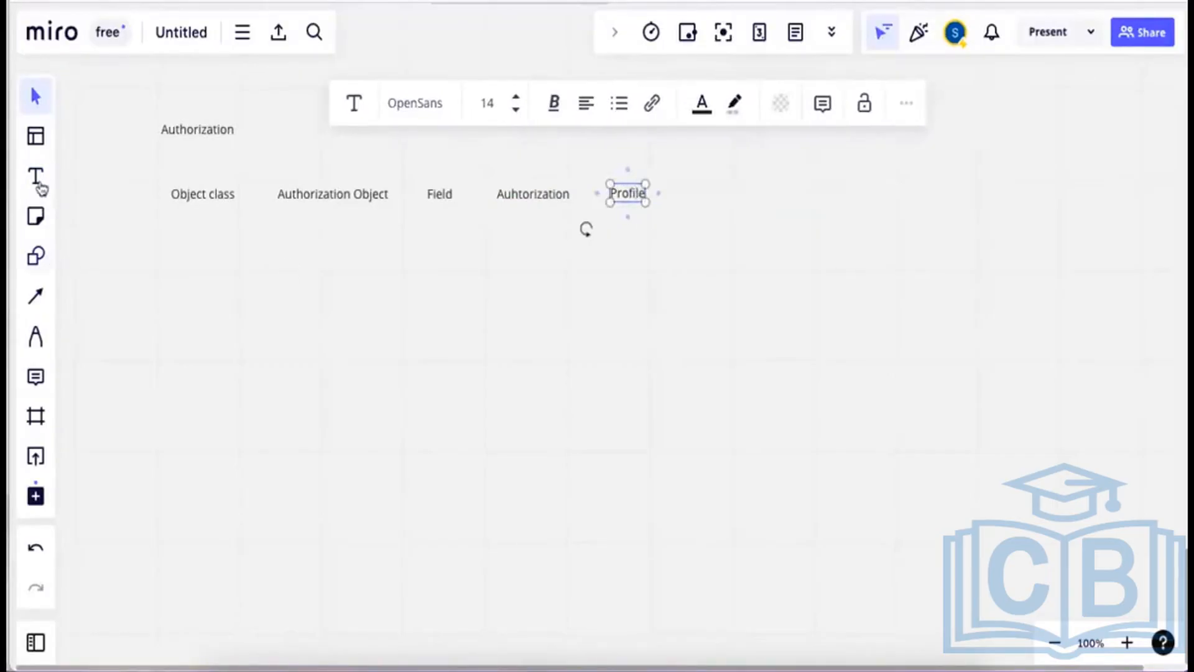
{"action": "left_click", "coordinate": [36, 177]}
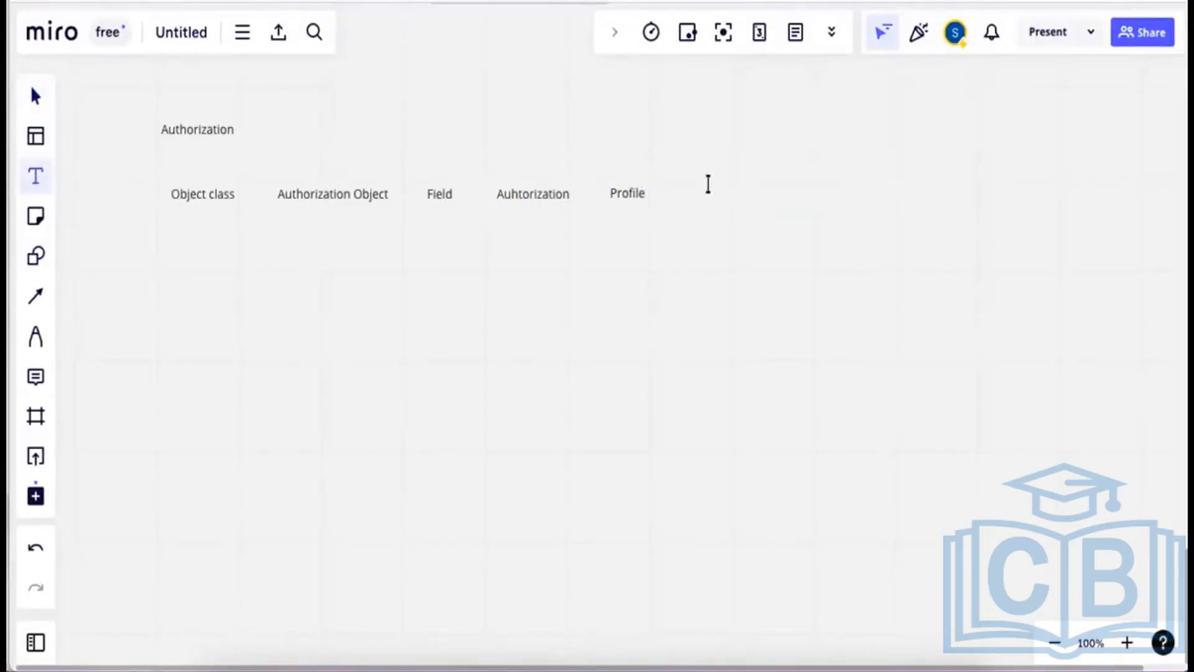
{"action": "left_click", "coordinate": [707, 186]}
{"action": "type", "text": "Rol"}
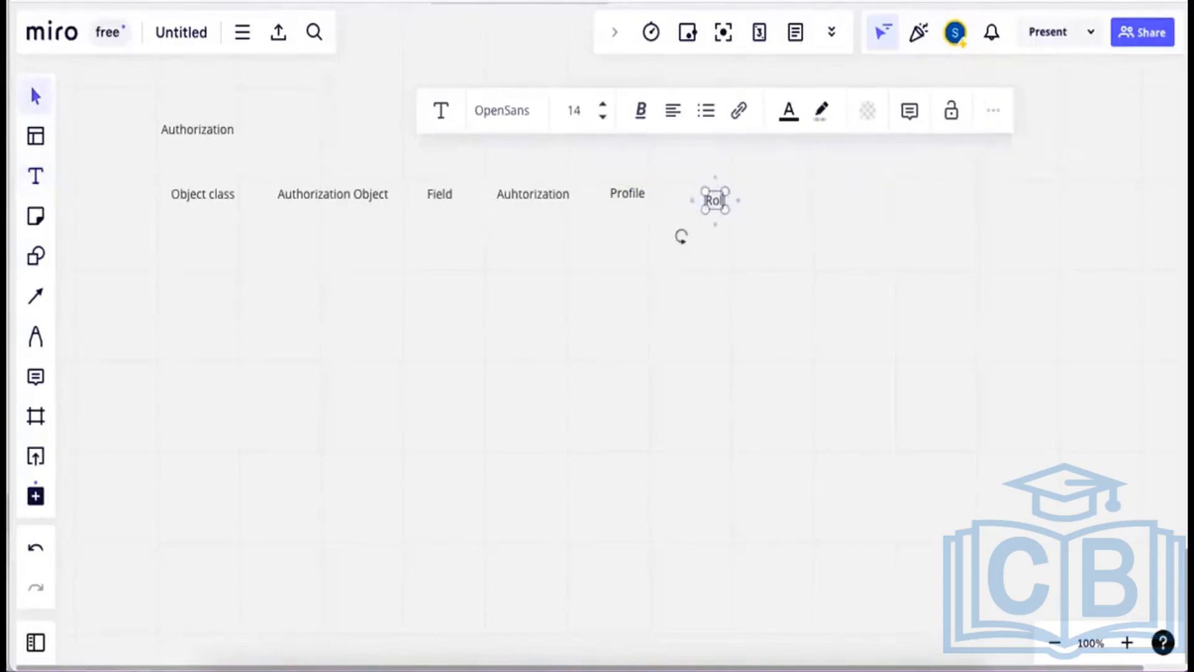
{"action": "type", "text": "e"}
{"action": "left_click", "coordinate": [771, 261]}
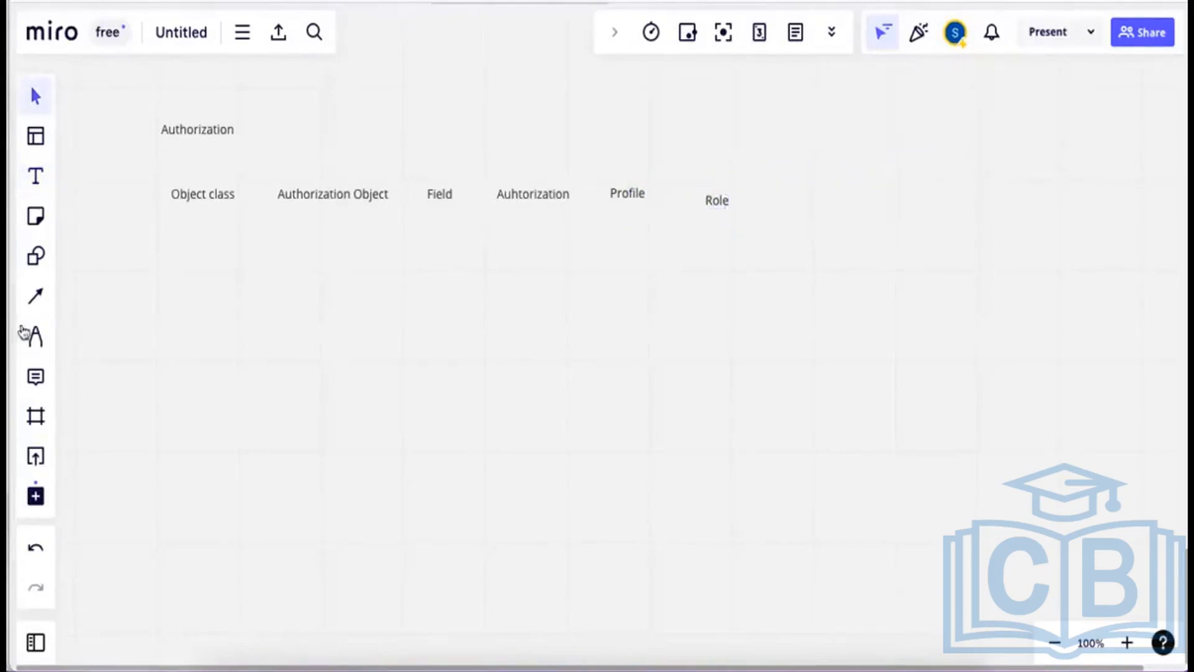
{"action": "left_click", "coordinate": [35, 177]}
Add a 'User' text label above Profile and Role.
{"action": "left_click", "coordinate": [644, 115]}
{"action": "type", "text": "User"}
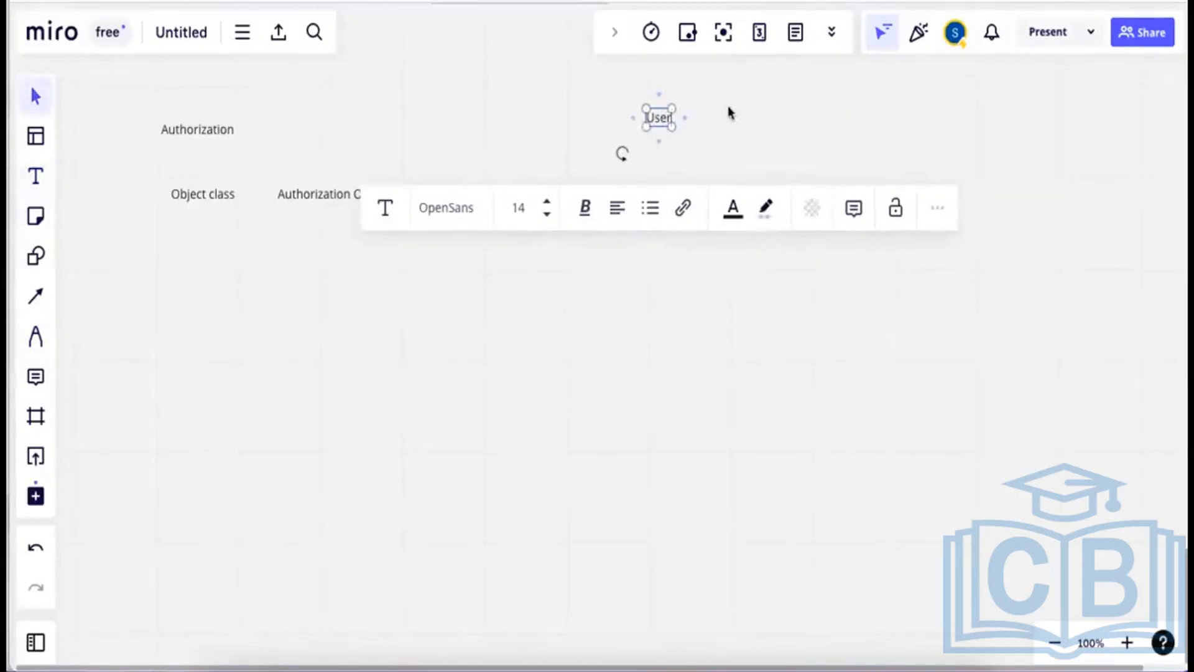
{"action": "left_click", "coordinate": [491, 179]}
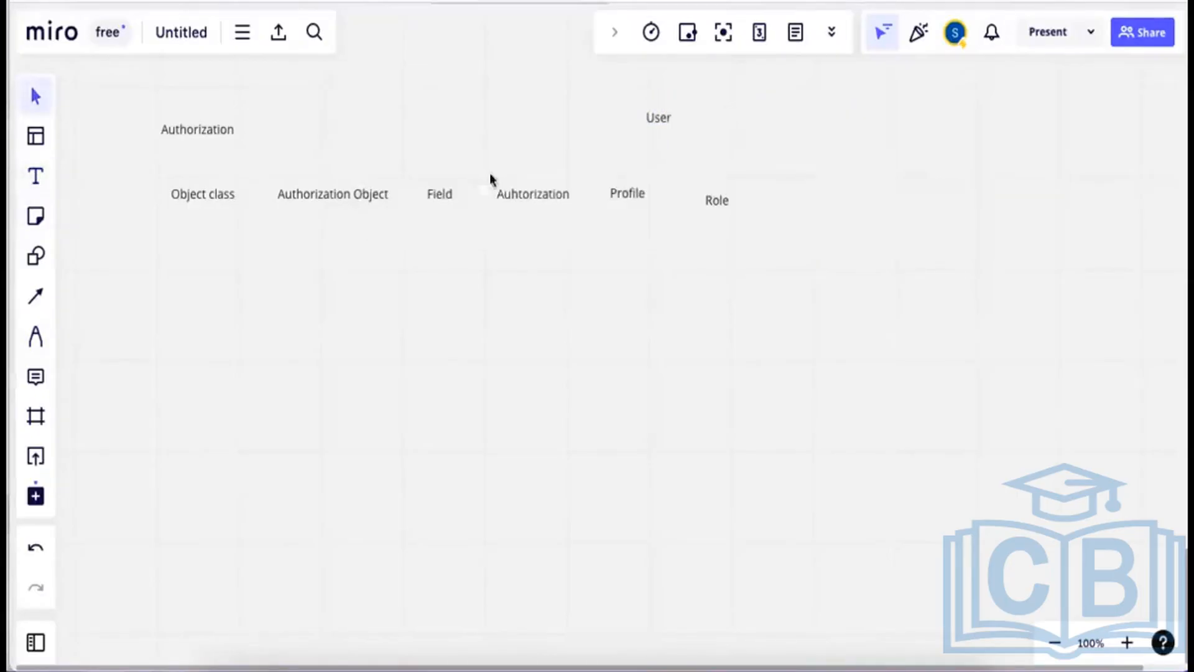
Draw connector arrows from Profile and from Role pointing up to User.
{"action": "left_click", "coordinate": [36, 296]}
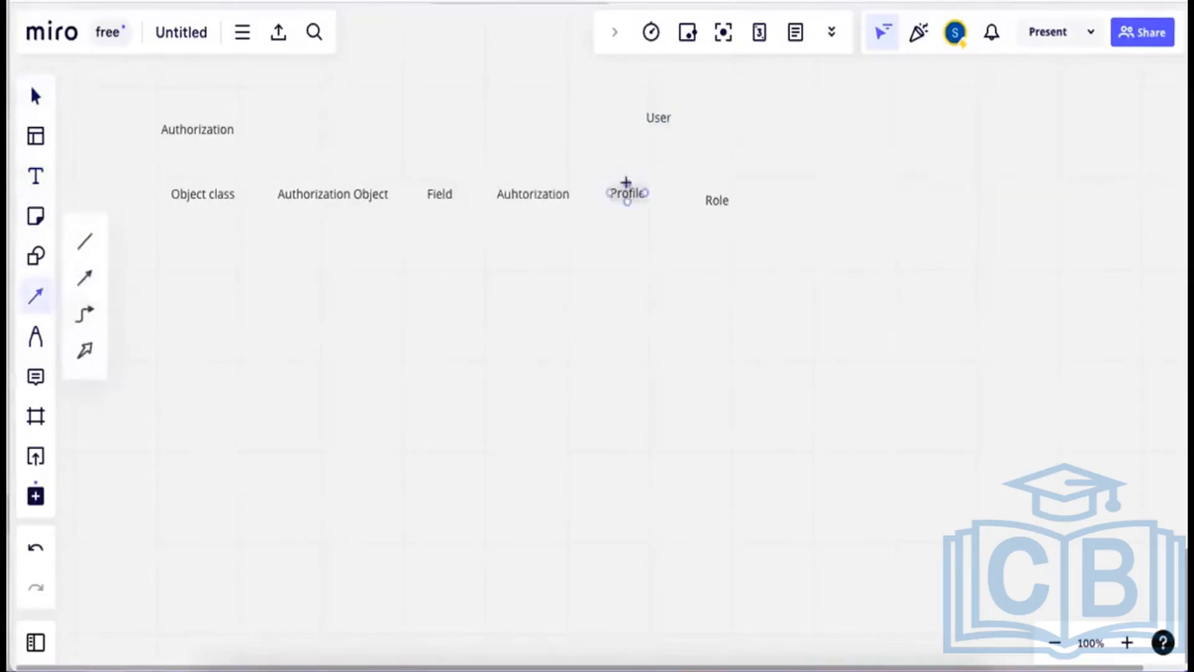
{"action": "left_click_drag", "start_coordinate": [632, 151], "coordinate": [644, 135]}
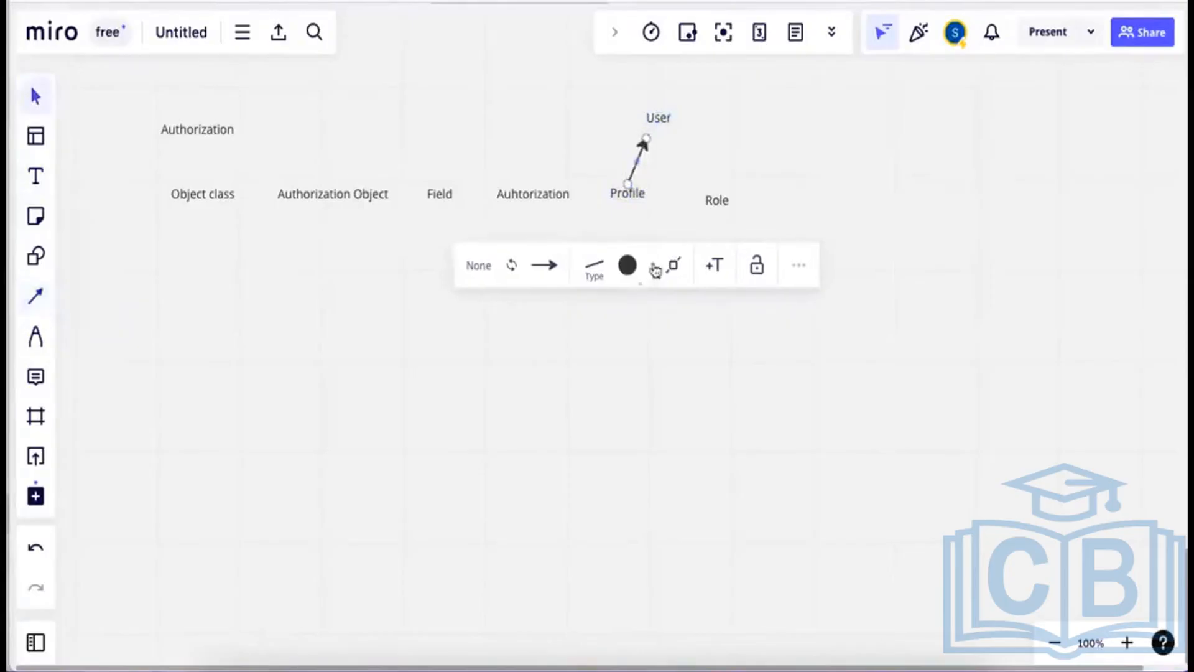
{"action": "left_click", "coordinate": [41, 306]}
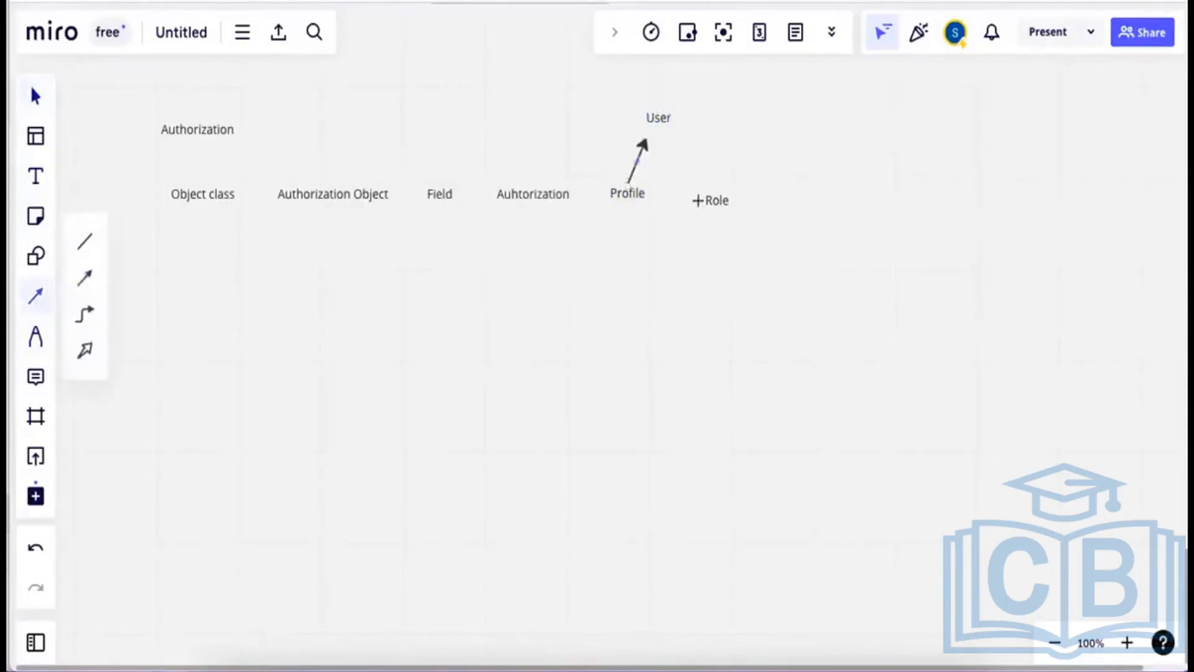
{"action": "left_click_drag", "start_coordinate": [710, 191], "coordinate": [667, 129]}
{"action": "left_click", "coordinate": [746, 173]}
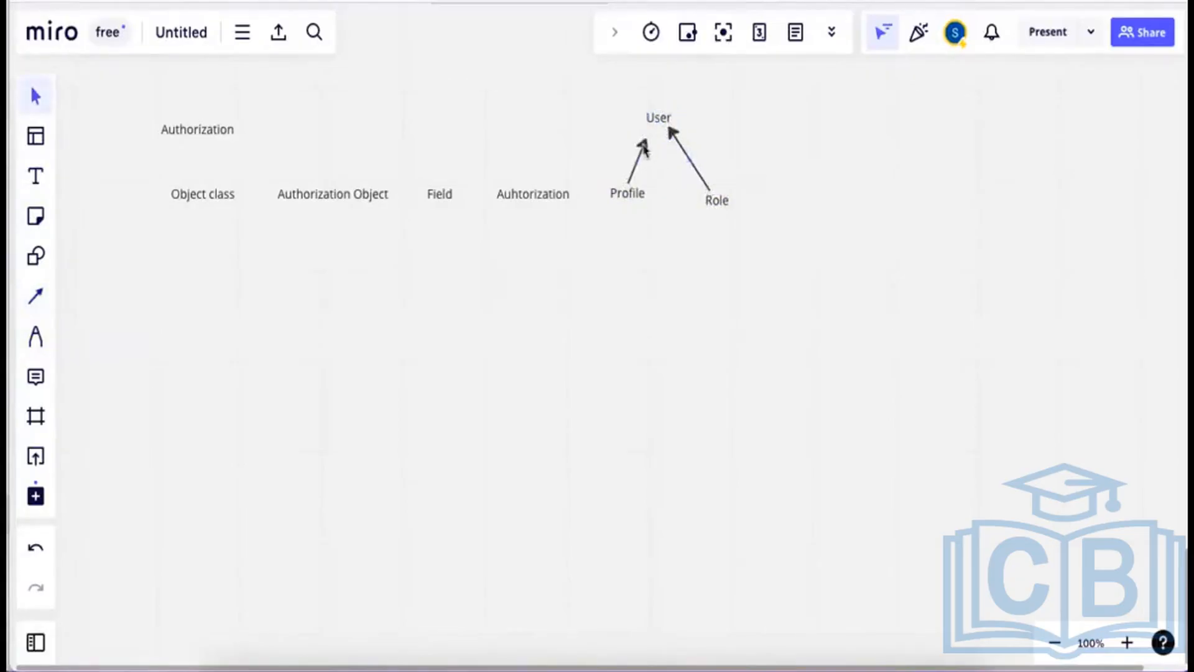
{"action": "left_click_drag", "start_coordinate": [645, 144], "coordinate": [647, 141]}
{"action": "left_click", "coordinate": [576, 219]}
Add 'Sales Order' under Authorization Object and 'SD' under Object class.
{"action": "left_click", "coordinate": [37, 177]}
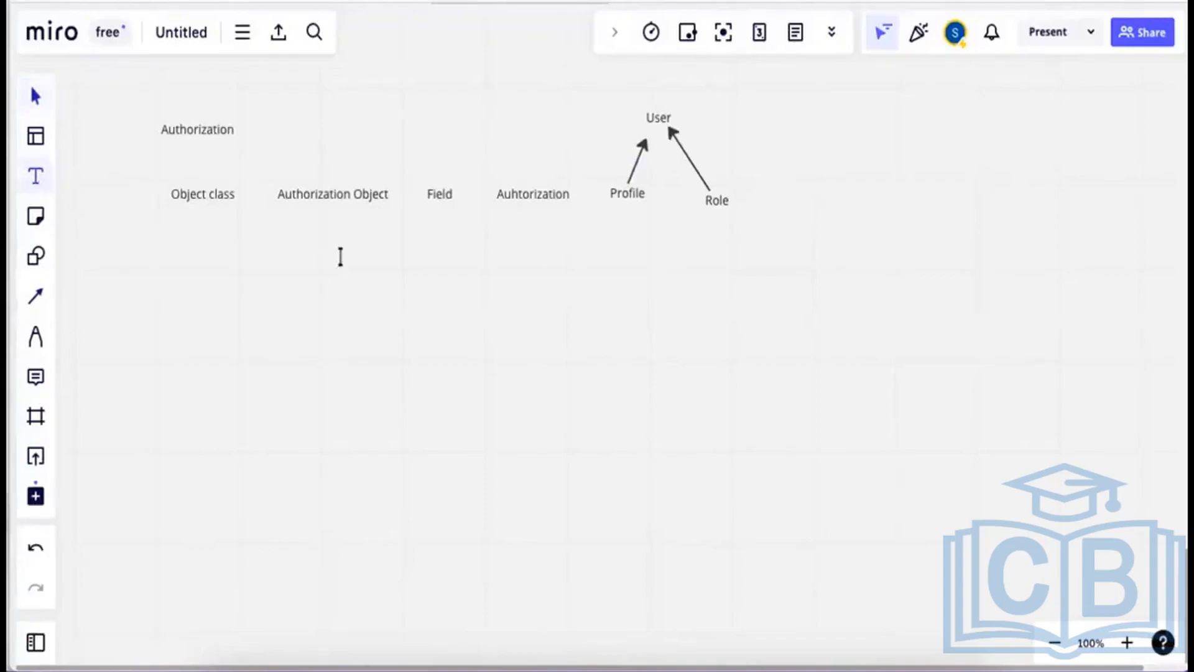
{"action": "left_click", "coordinate": [289, 248]}
{"action": "type", "text": "Sales"}
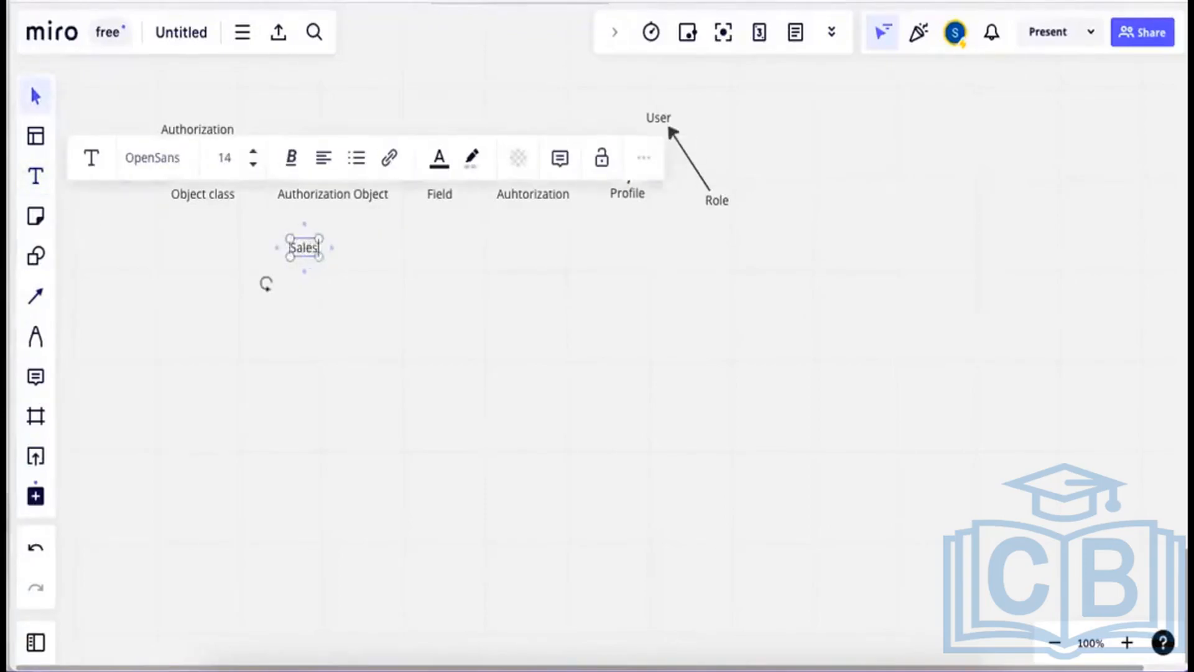
{"action": "type", "text": " Order"}
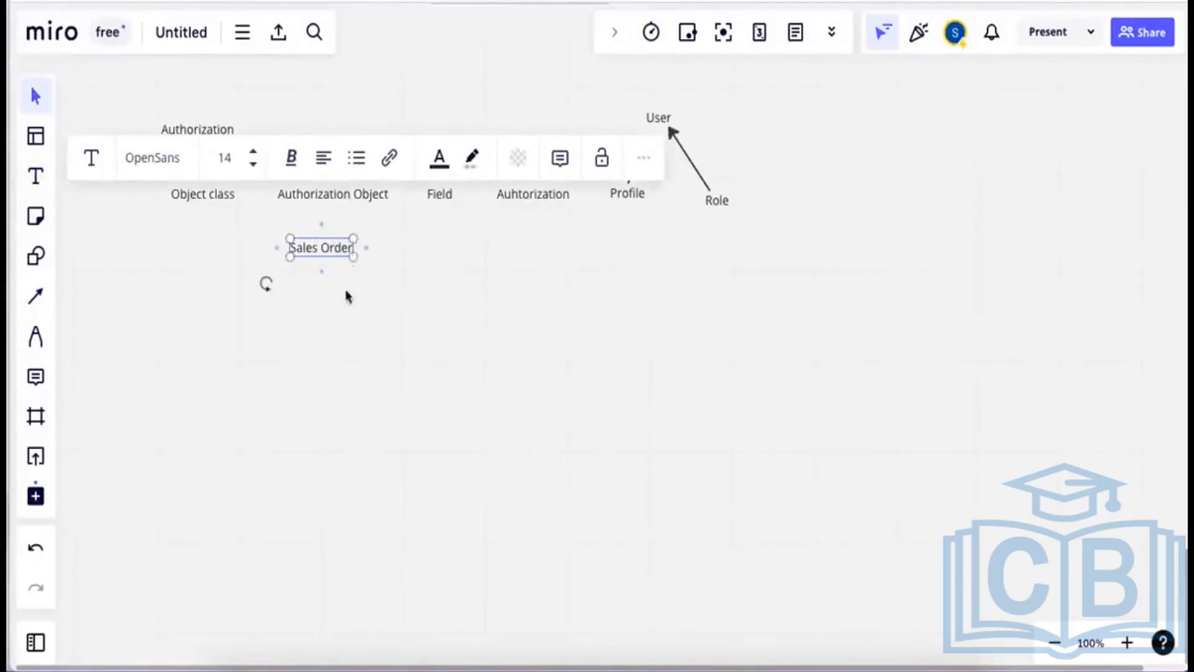
{"action": "left_click", "coordinate": [337, 261]}
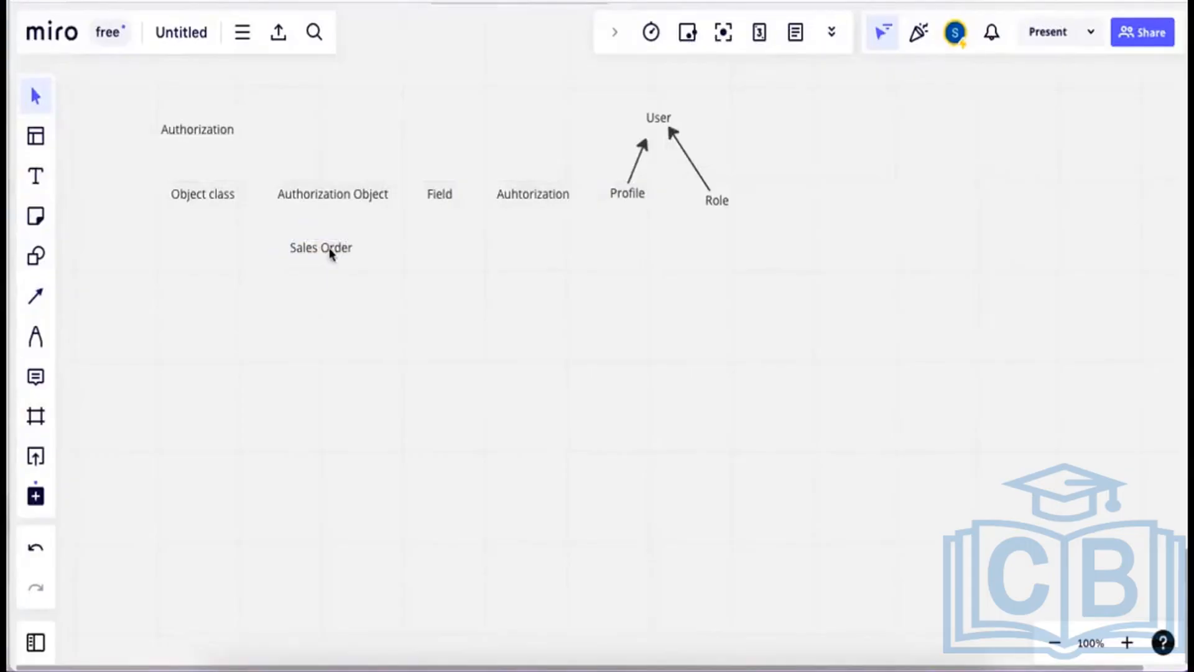
{"action": "left_click", "coordinate": [29, 180]}
{"action": "left_click", "coordinate": [179, 250]}
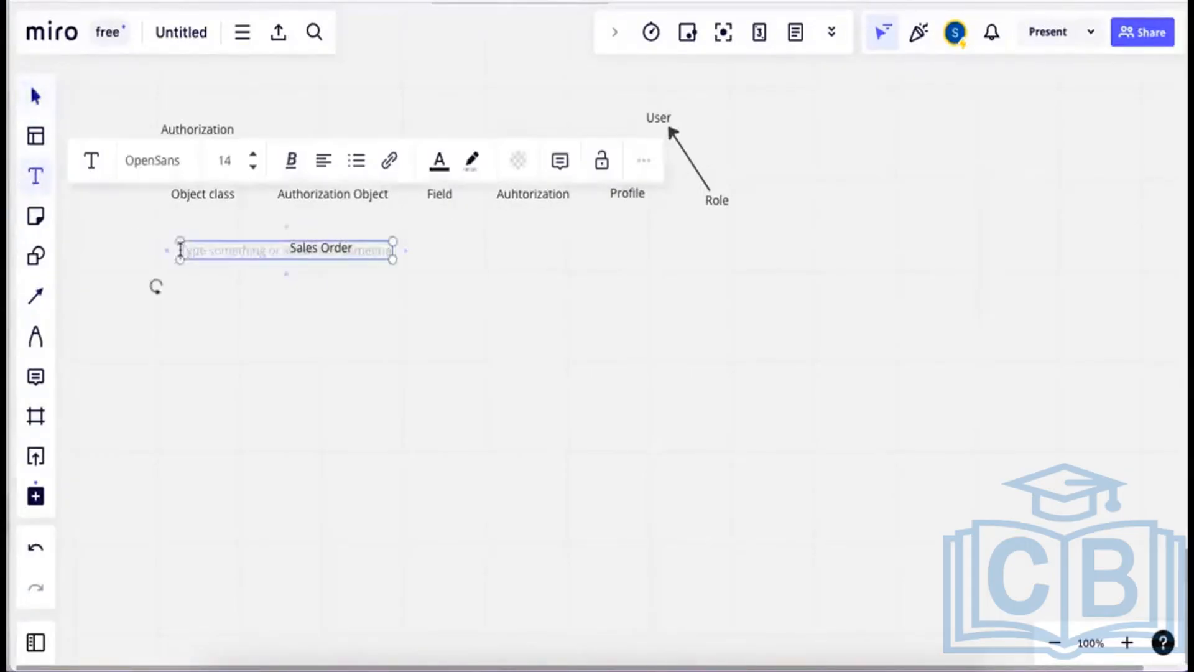
{"action": "type", "text": "SD"}
{"action": "left_click", "coordinate": [278, 267]}
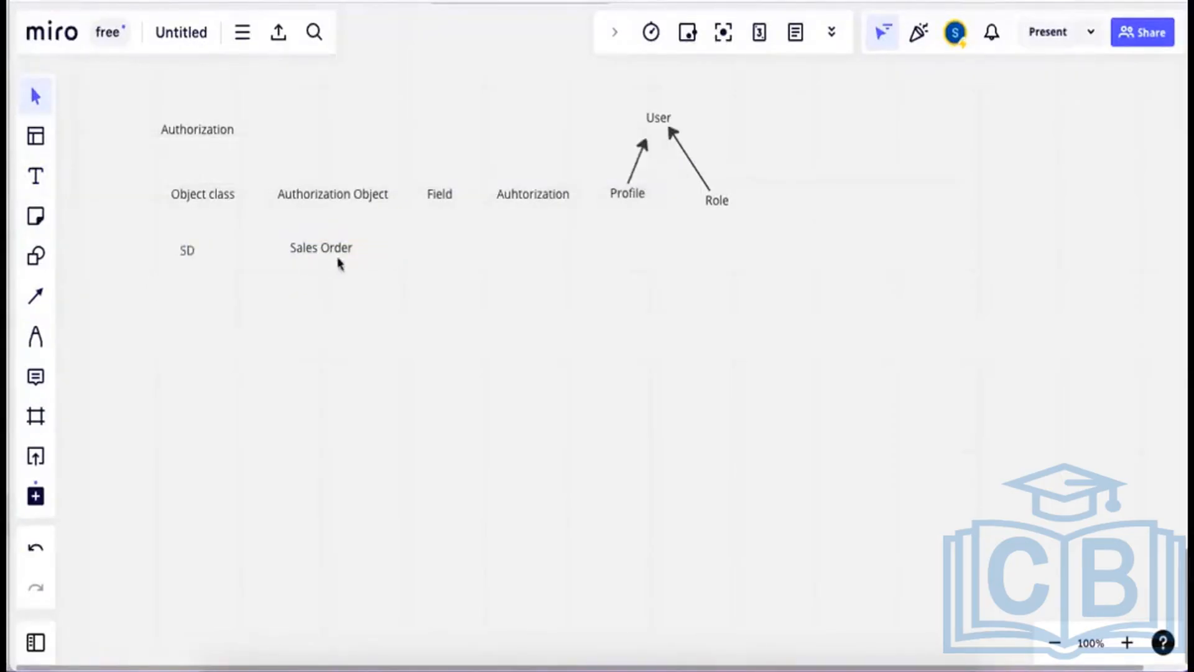
Add a two-line 'Company Code' / 'Activity' label under Field.
{"action": "left_click", "coordinate": [36, 176]}
{"action": "left_click", "coordinate": [412, 232]}
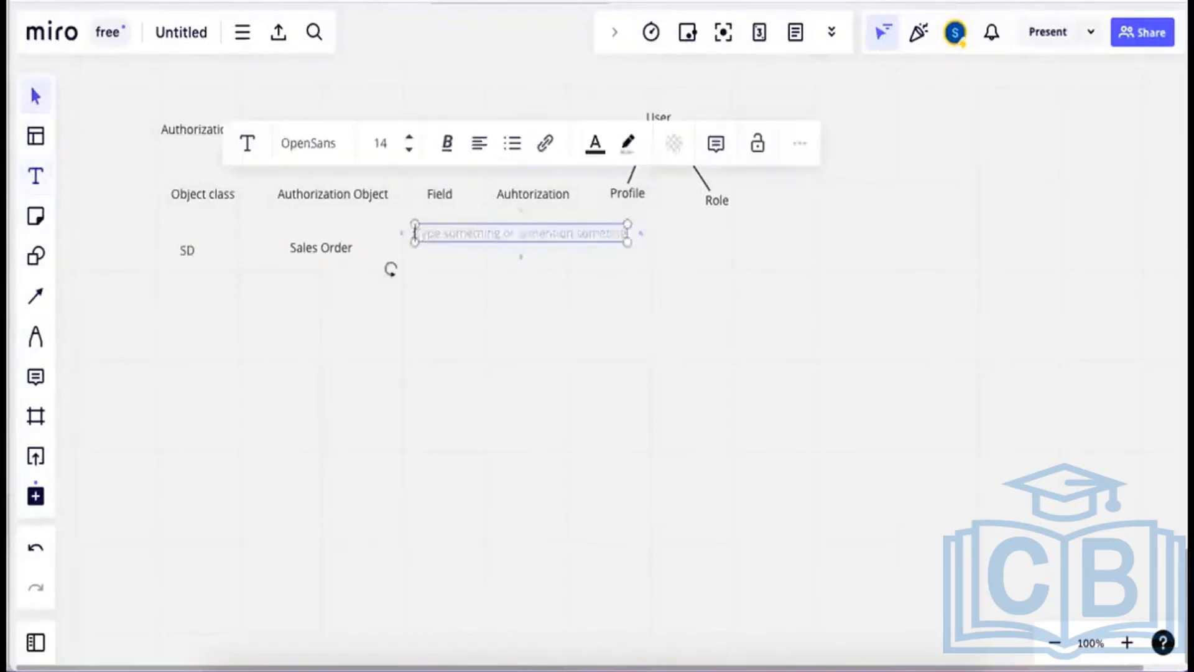
{"action": "type", "text": "Comp"}
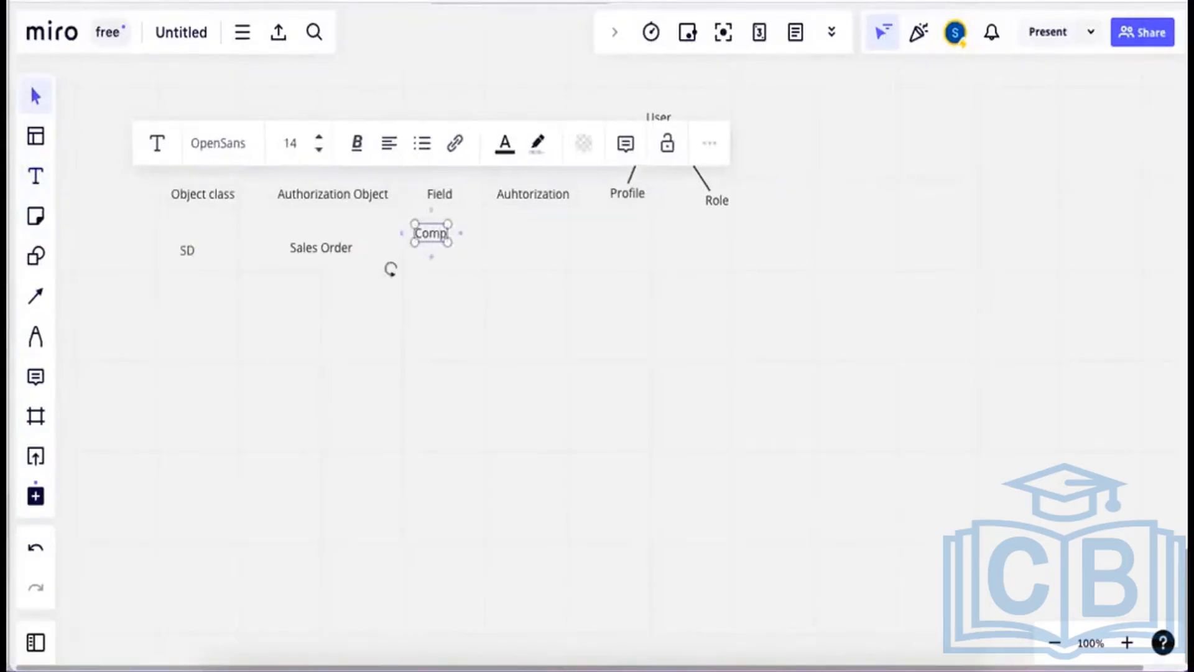
{"action": "type", "text": "an"}
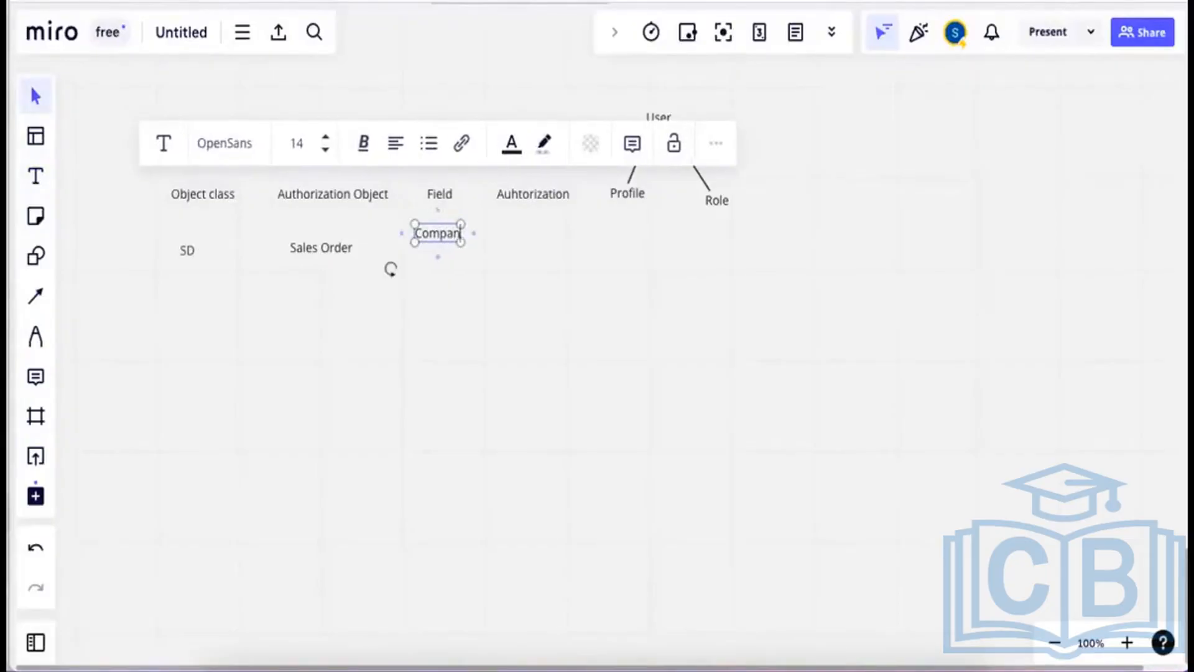
{"action": "type", "text": "y Code"}
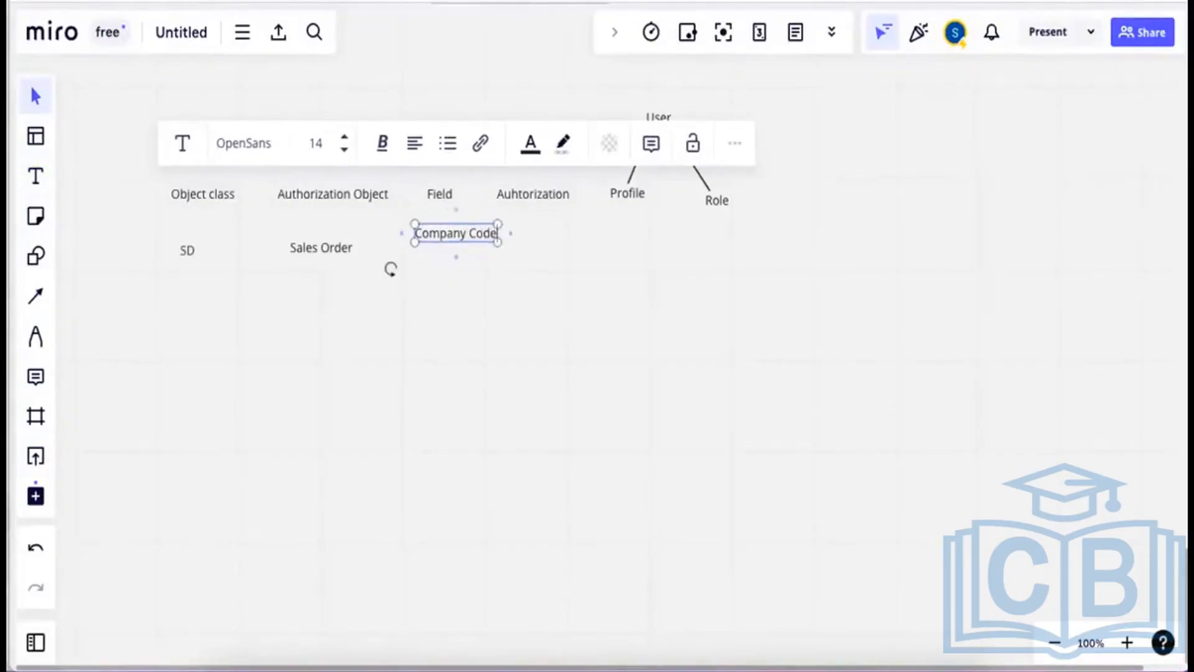
{"action": "key", "text": "Return"}
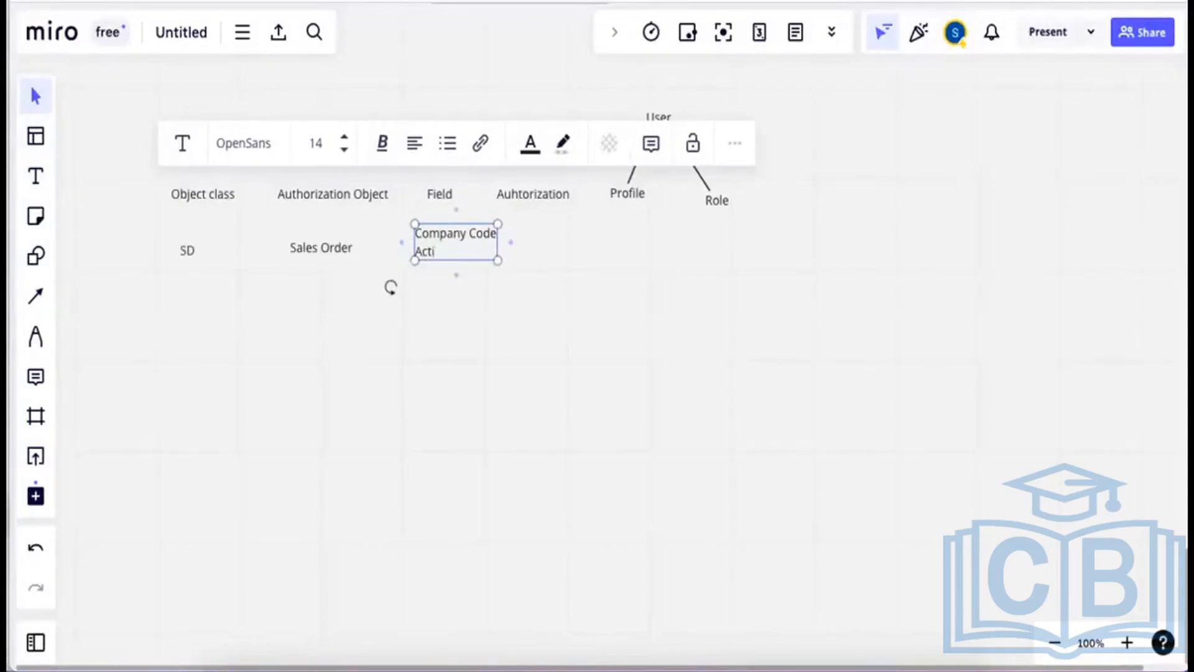
{"action": "type", "text": "Activity"}
{"action": "left_click", "coordinate": [456, 266]}
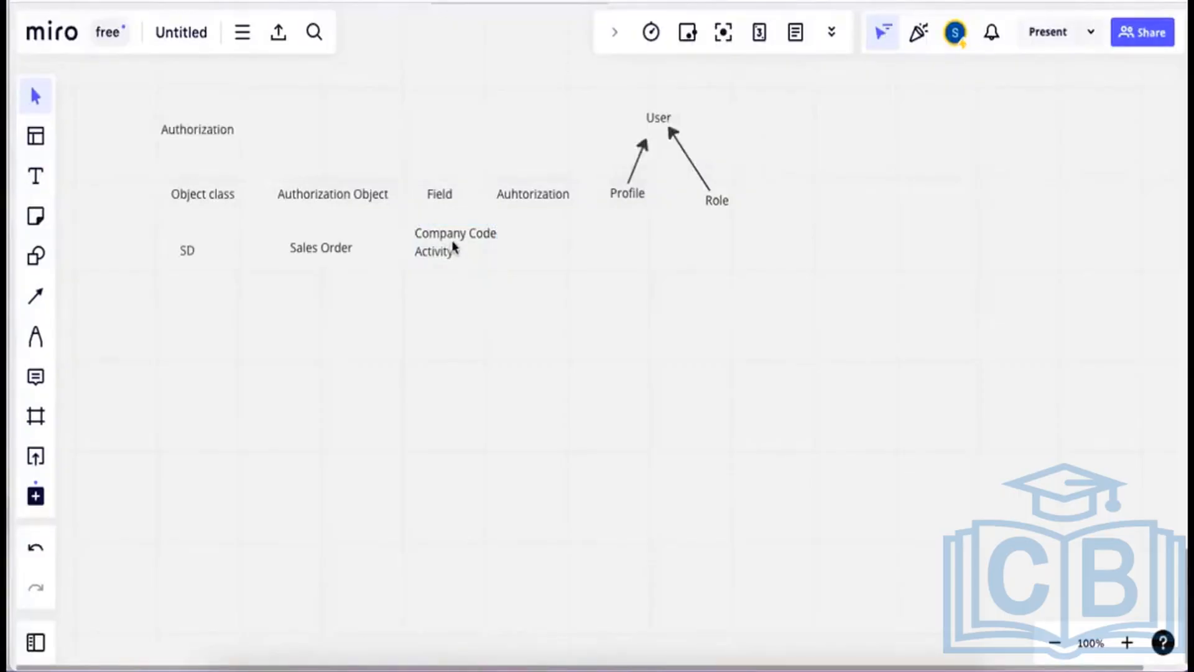
{"action": "left_click_drag", "start_coordinate": [453, 245], "coordinate": [445, 250]}
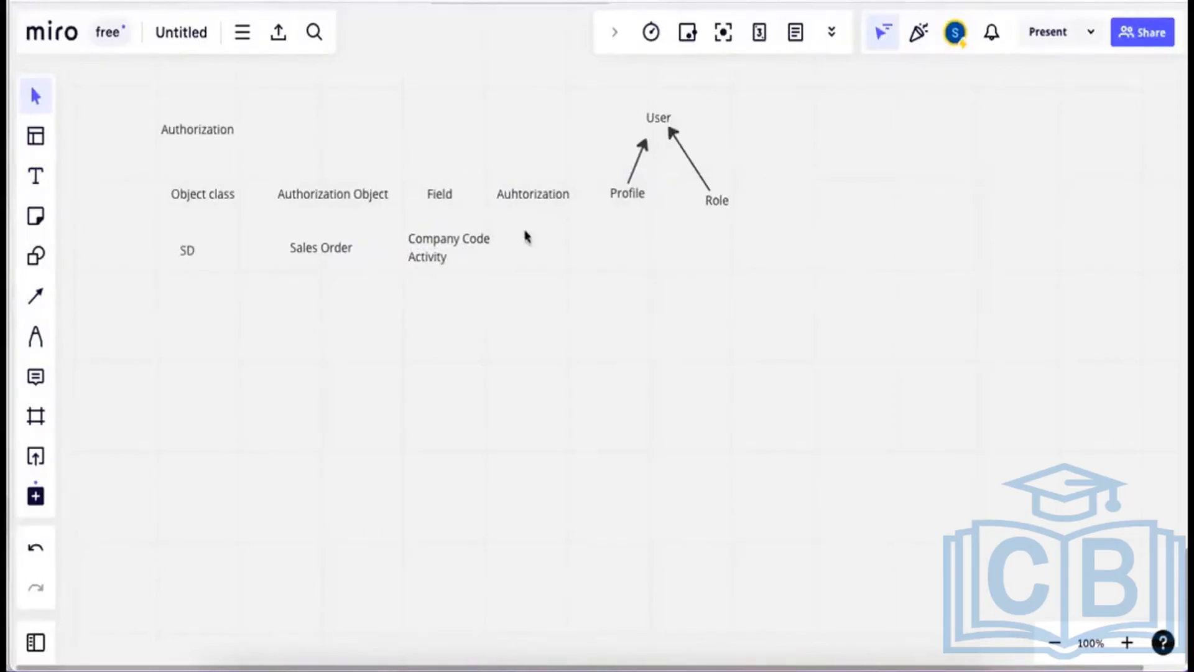
Add '0001 (India)' / '3 (Display)' under Auhtorization and paste a duplicate of it.
{"action": "left_click", "coordinate": [60, 180]}
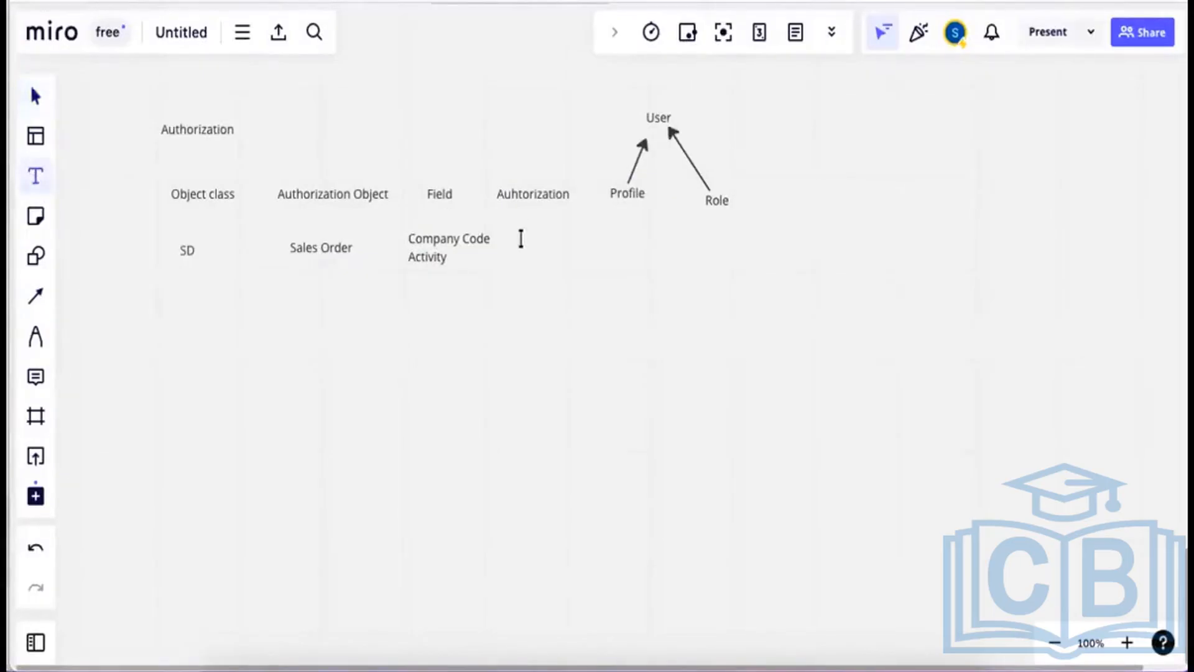
{"action": "left_click", "coordinate": [521, 239]}
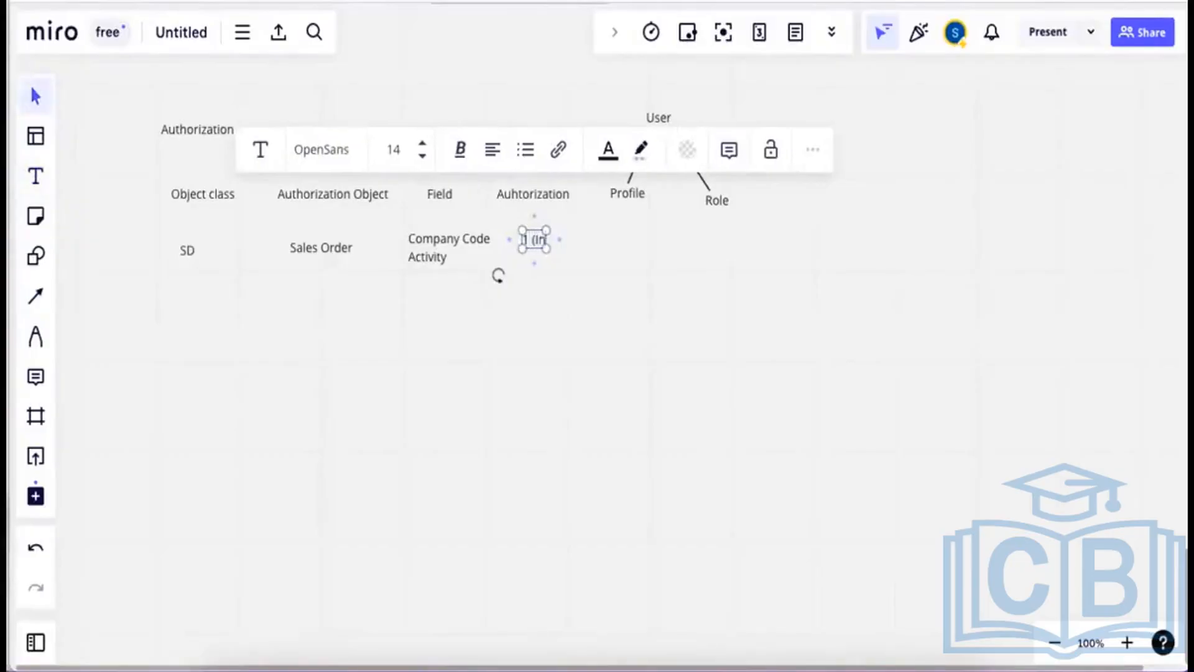
{"action": "type", "text": "D0"}
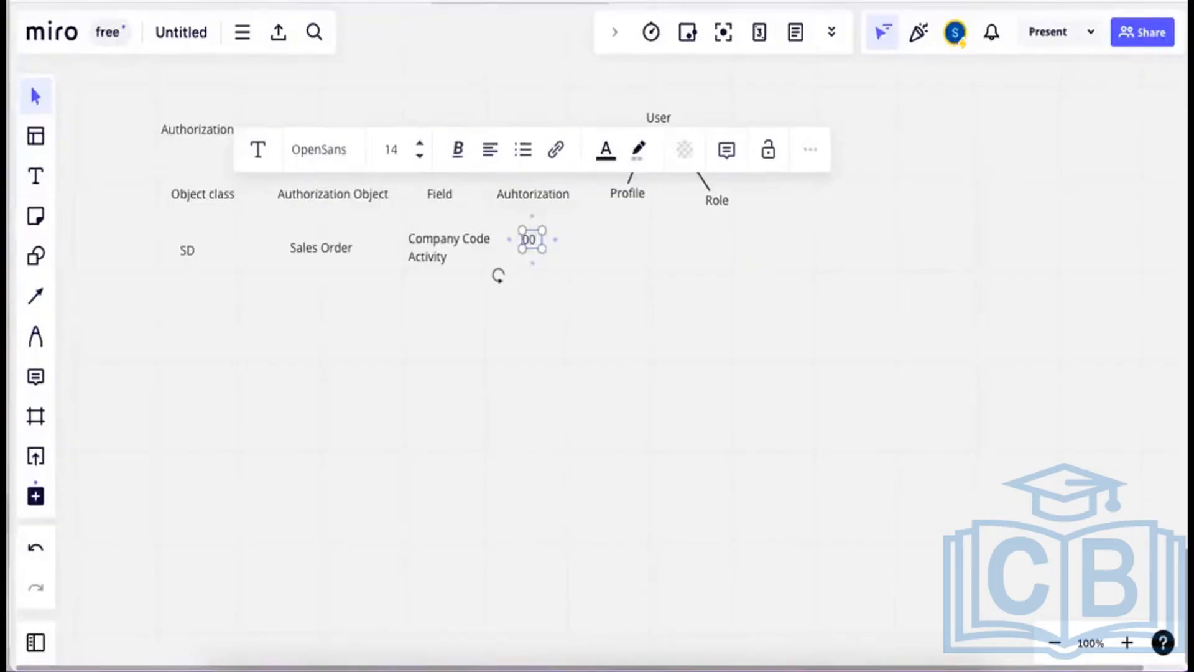
{"action": "type", "text": "01"}
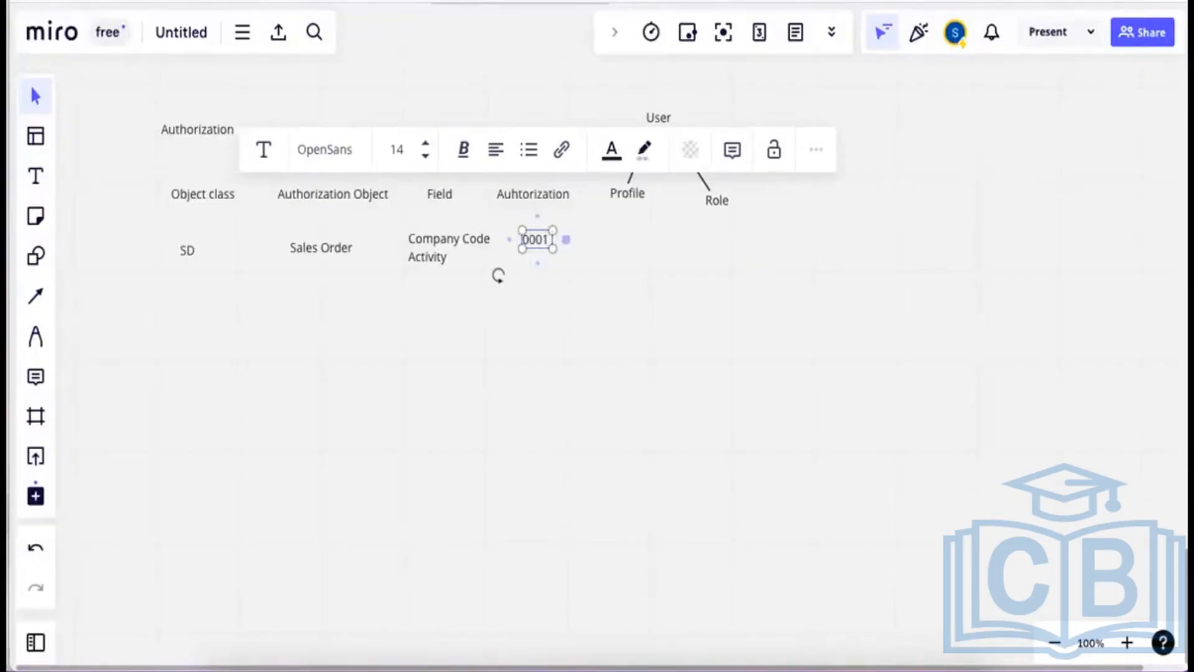
{"action": "type", "text": " (Inda"}
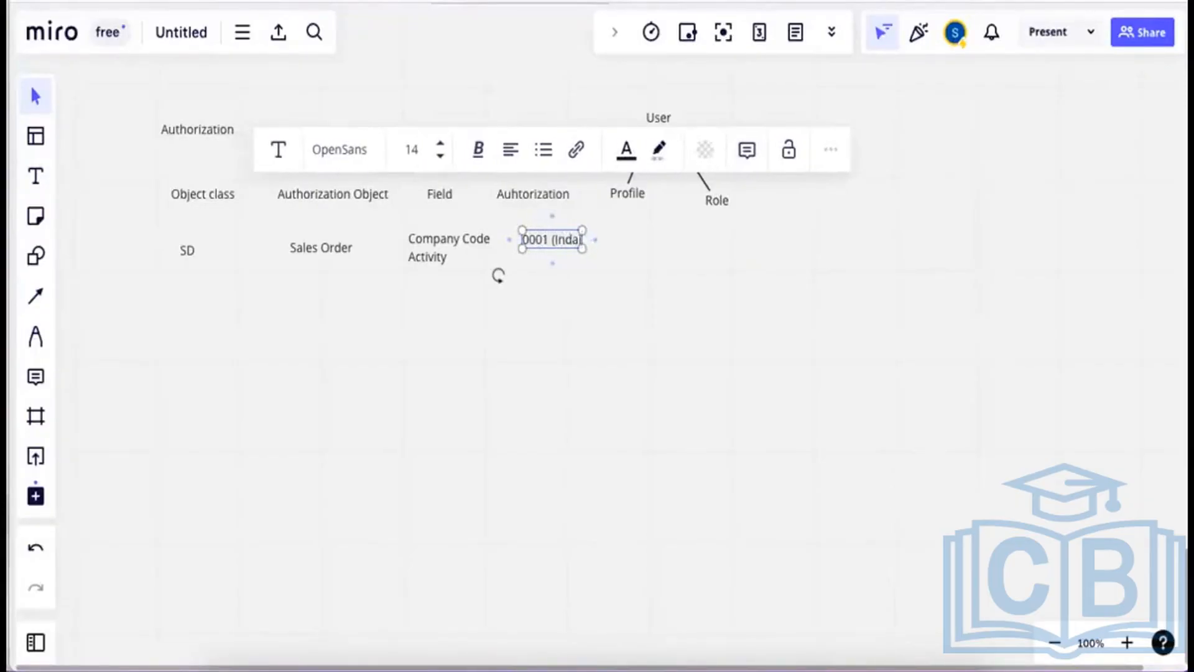
{"action": "key", "text": "BackSpace"}
{"action": "key", "text": "BackSpace"}
{"action": "type", "text": "d"}
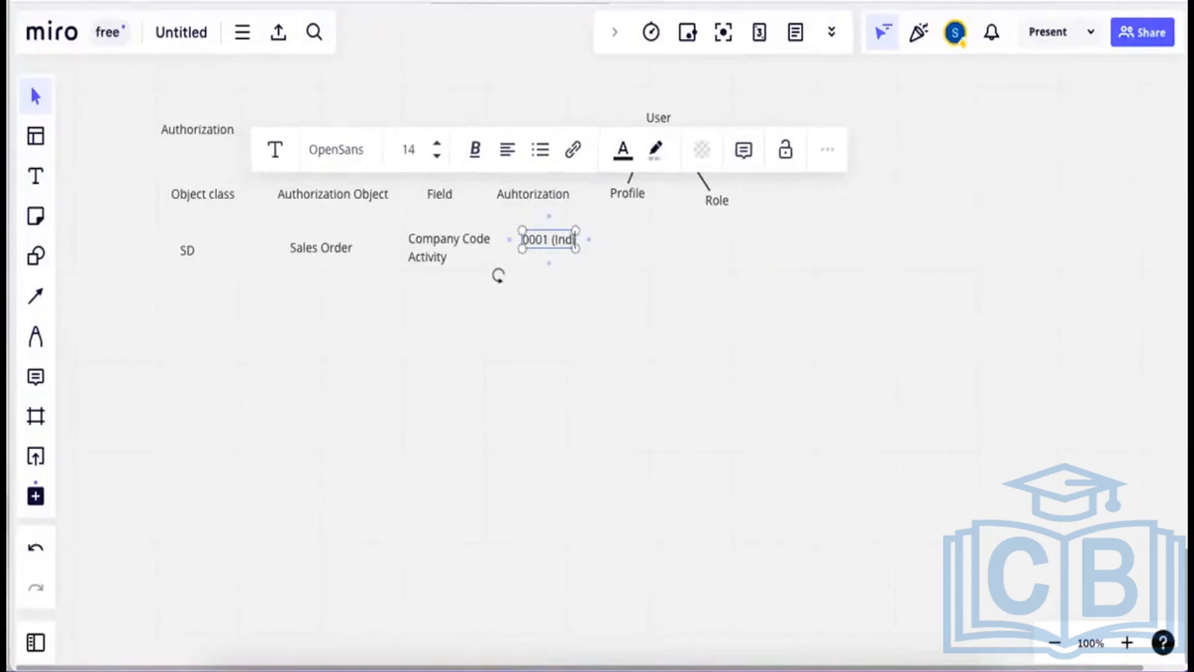
{"action": "type", "text": "ia)"}
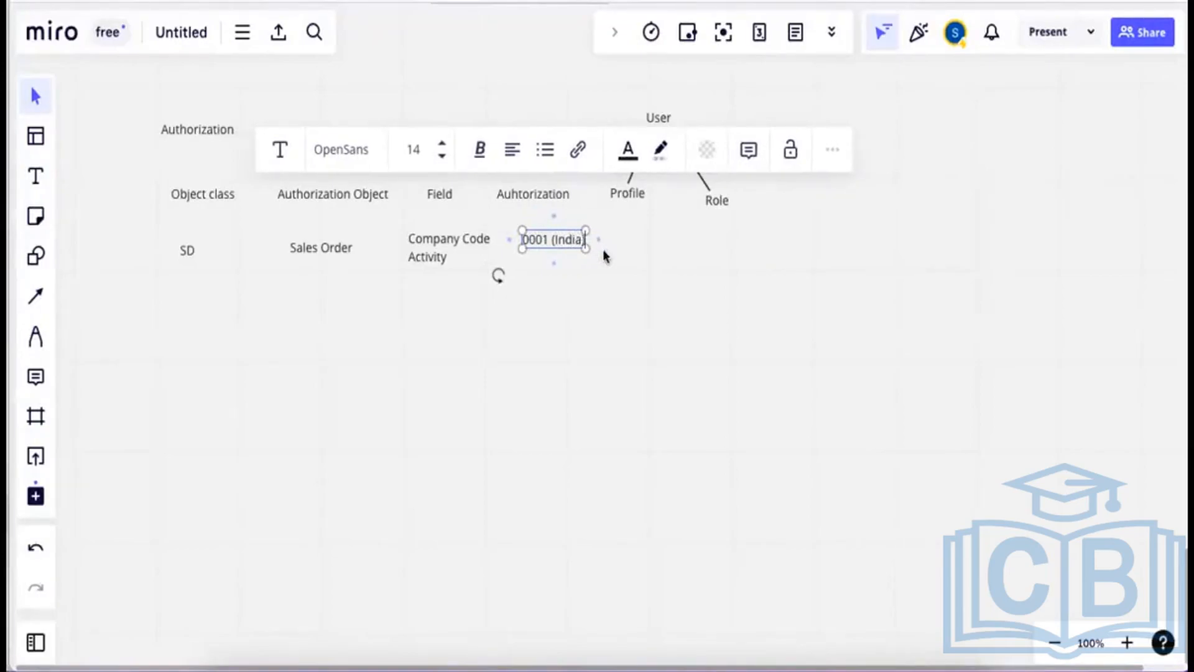
{"action": "key", "text": "Return"}
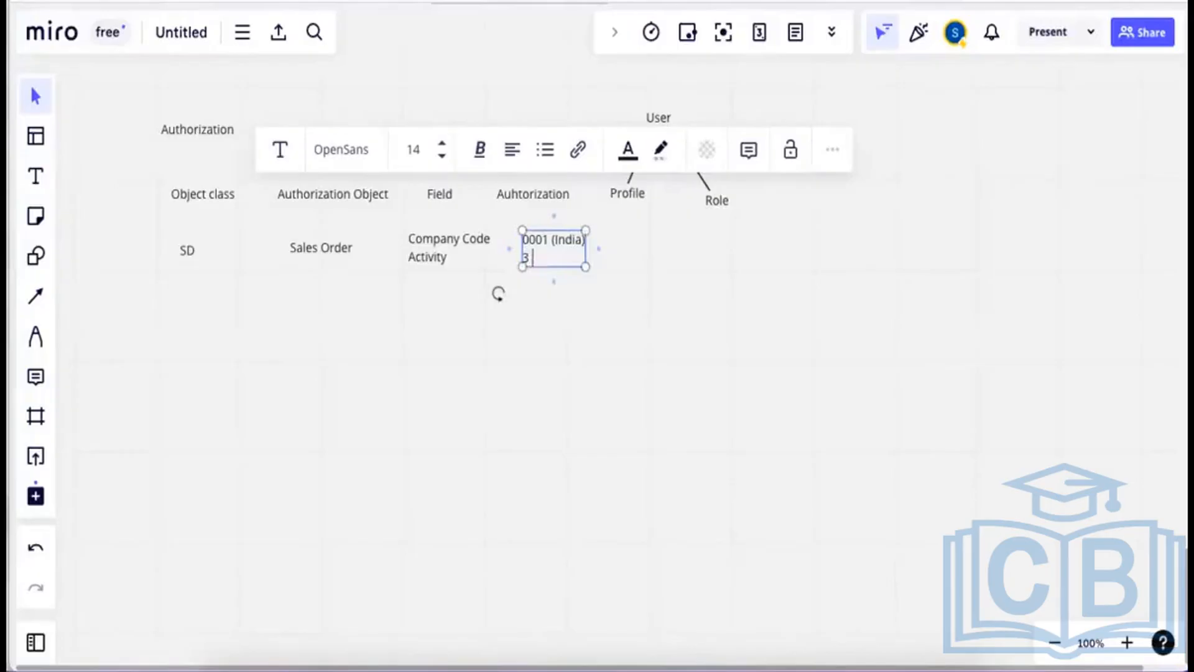
{"action": "type", "text": "3 (Display"}
{"action": "left_click", "coordinate": [657, 321]}
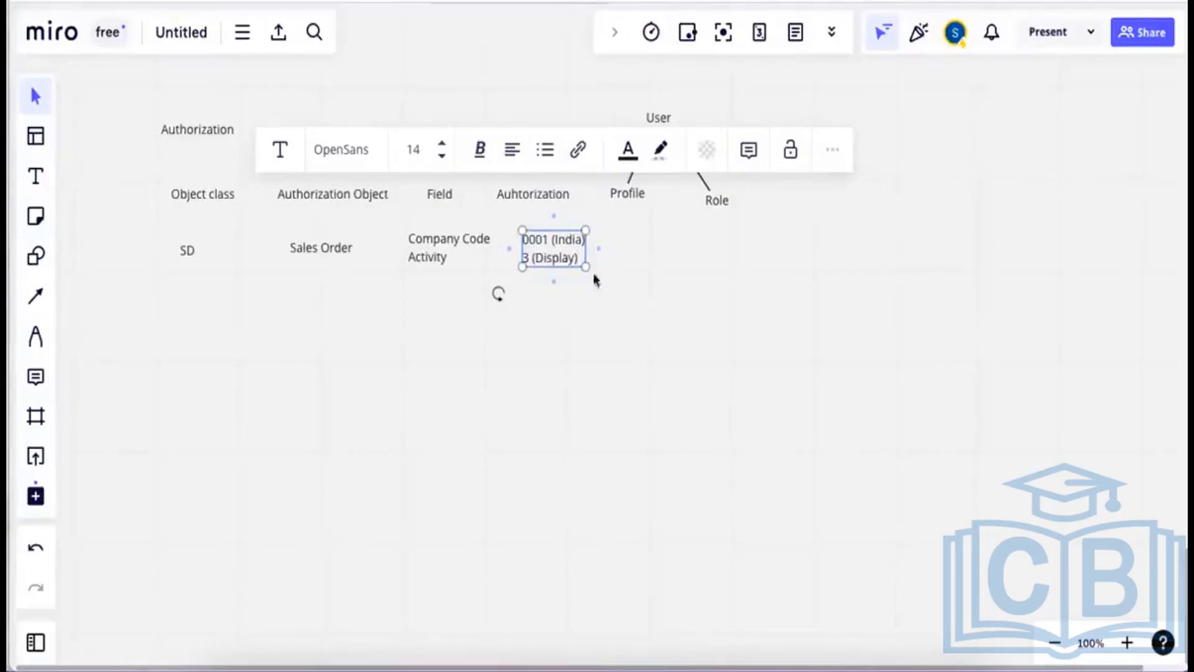
{"action": "left_click", "coordinate": [559, 255]}
{"action": "key", "text": "ctrl+v"}
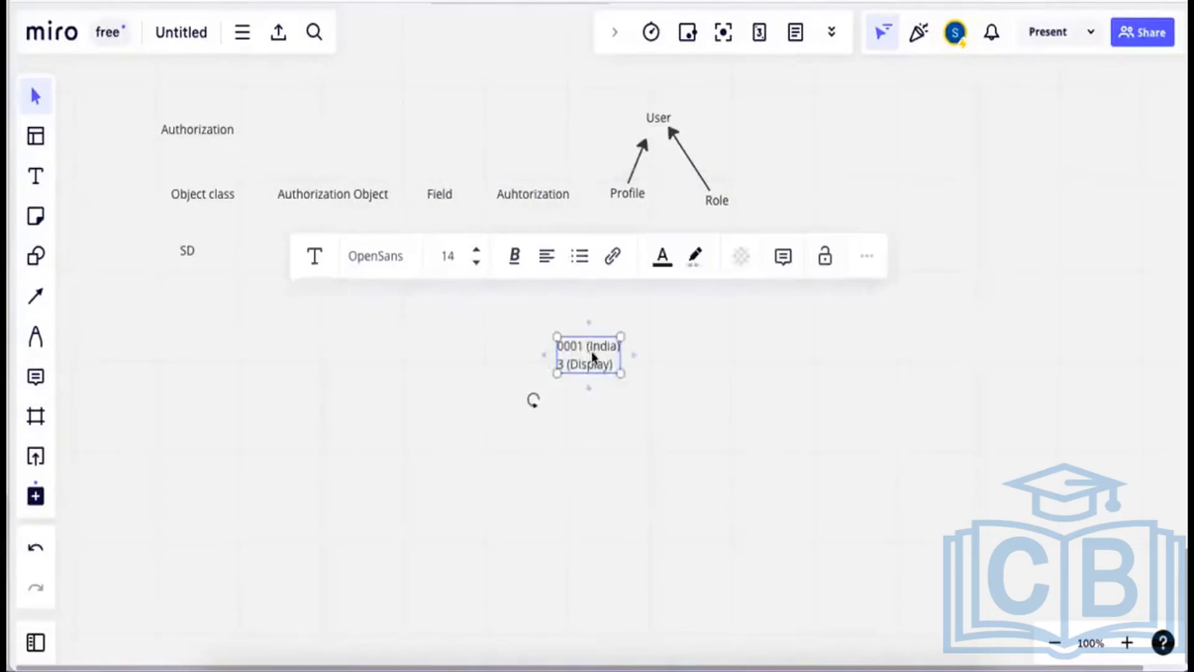
Move the duplicate below the original and change it to '0002 (Qatar)' and '2 (Create)'.
{"action": "left_click_drag", "start_coordinate": [587, 350], "coordinate": [554, 316]}
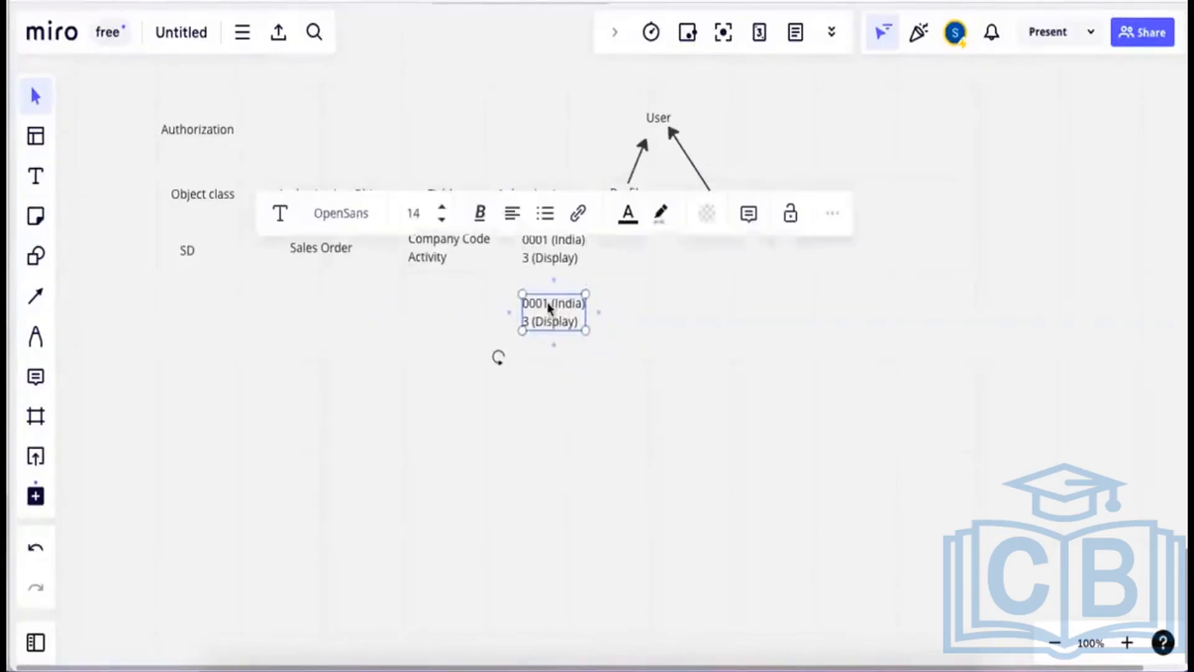
{"action": "double_click", "coordinate": [548, 304]}
{"action": "type", "text": "0002"}
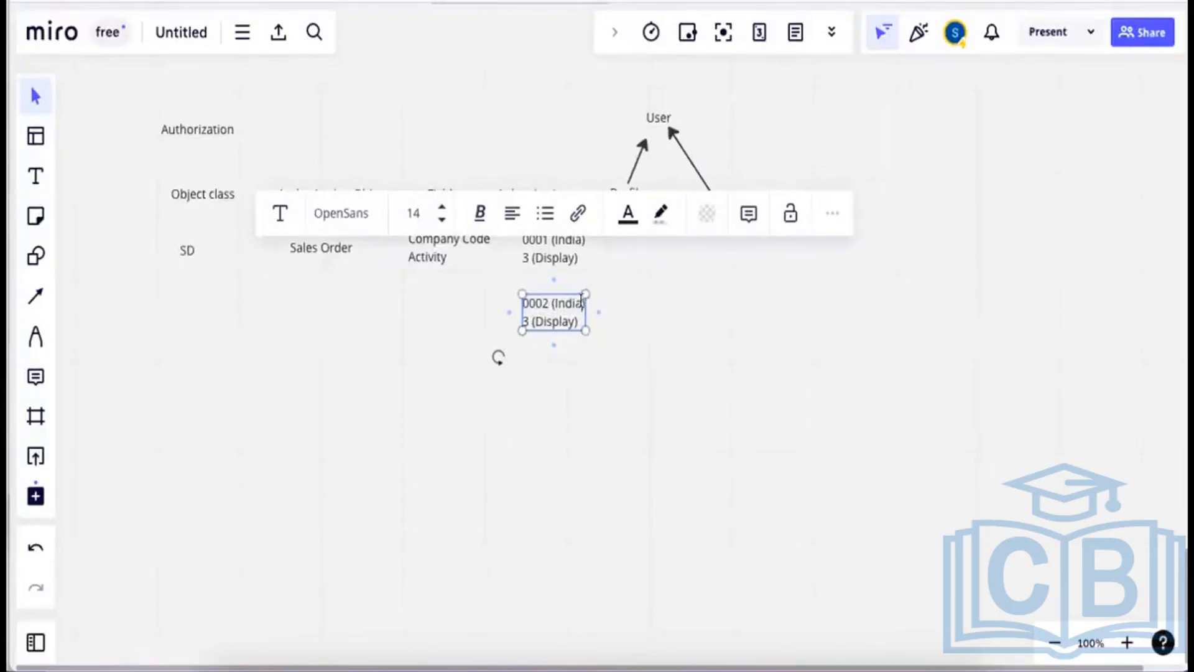
{"action": "key", "text": "BackSpace"}
{"action": "key", "text": "BackSpace"}
{"action": "type", "text": "Qatar"}
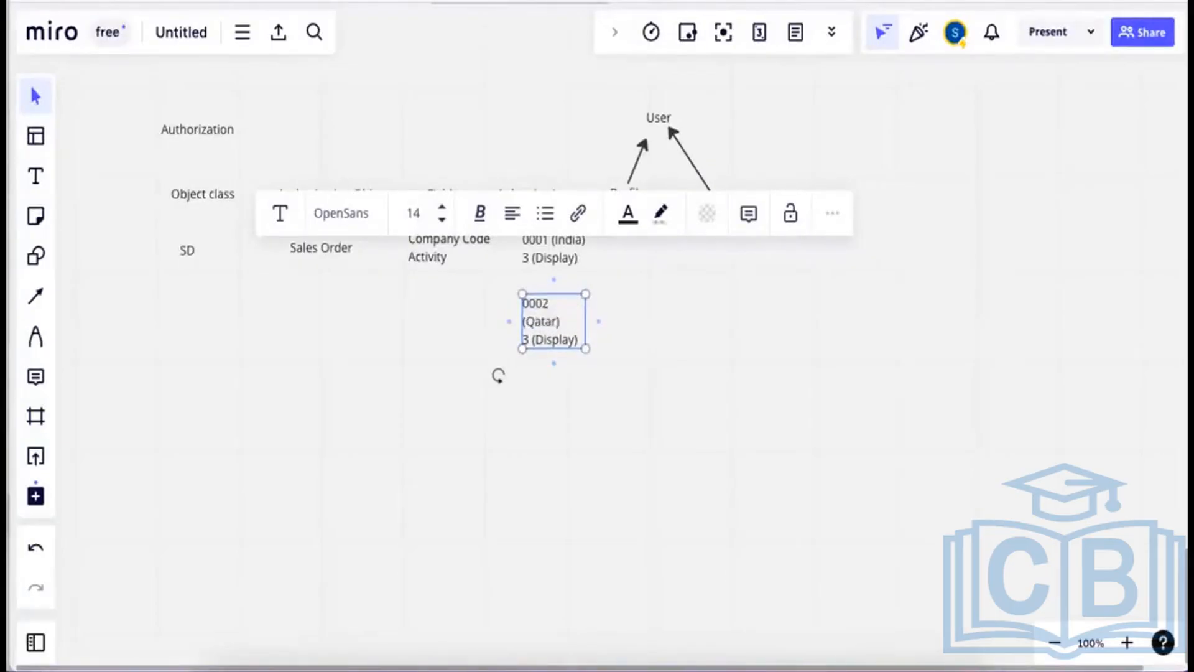
{"action": "left_click_drag", "start_coordinate": [598, 321], "coordinate": [622, 312]}
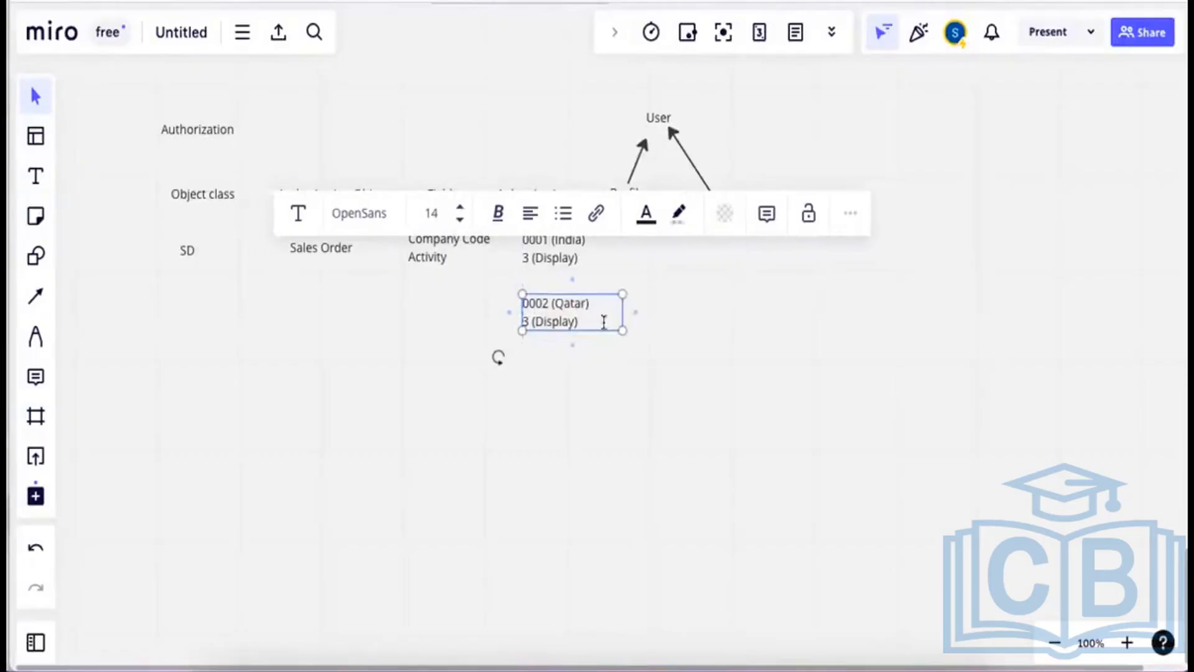
{"action": "left_click", "coordinate": [529, 322]}
{"action": "key", "text": "BackSpace"}
{"action": "type", "text": "2"}
{"action": "left_click_drag", "start_coordinate": [576, 321], "coordinate": [539, 320]}
{"action": "type", "text": "Crea"}
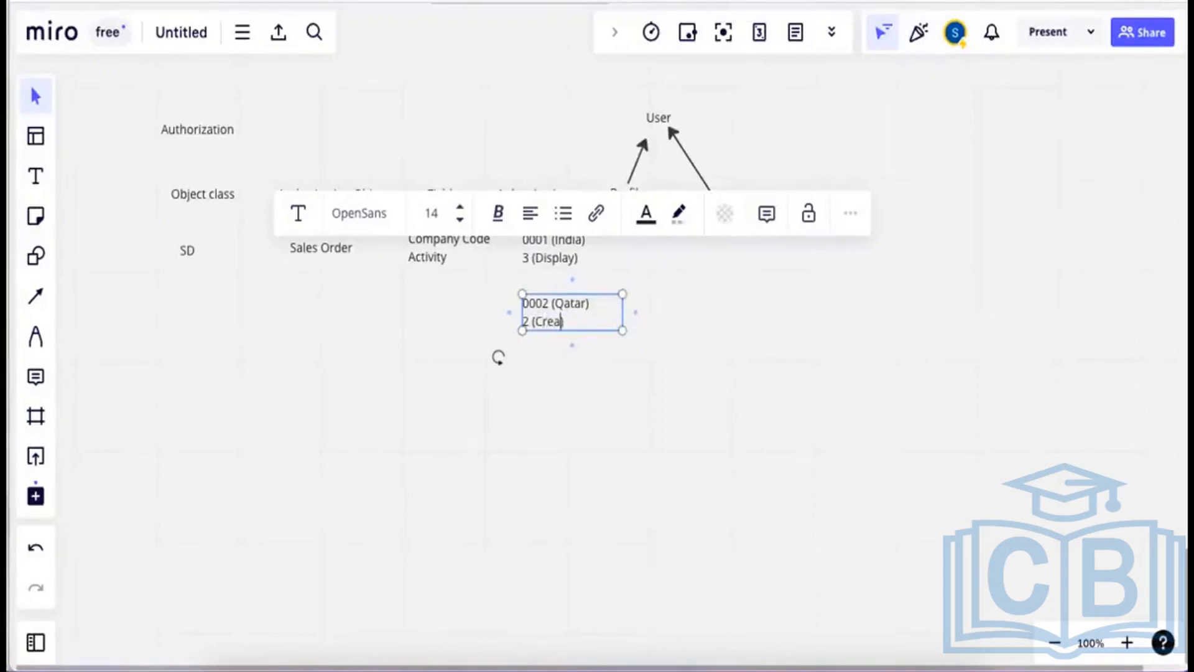
{"action": "type", "text": "te"}
{"action": "left_click", "coordinate": [689, 372]}
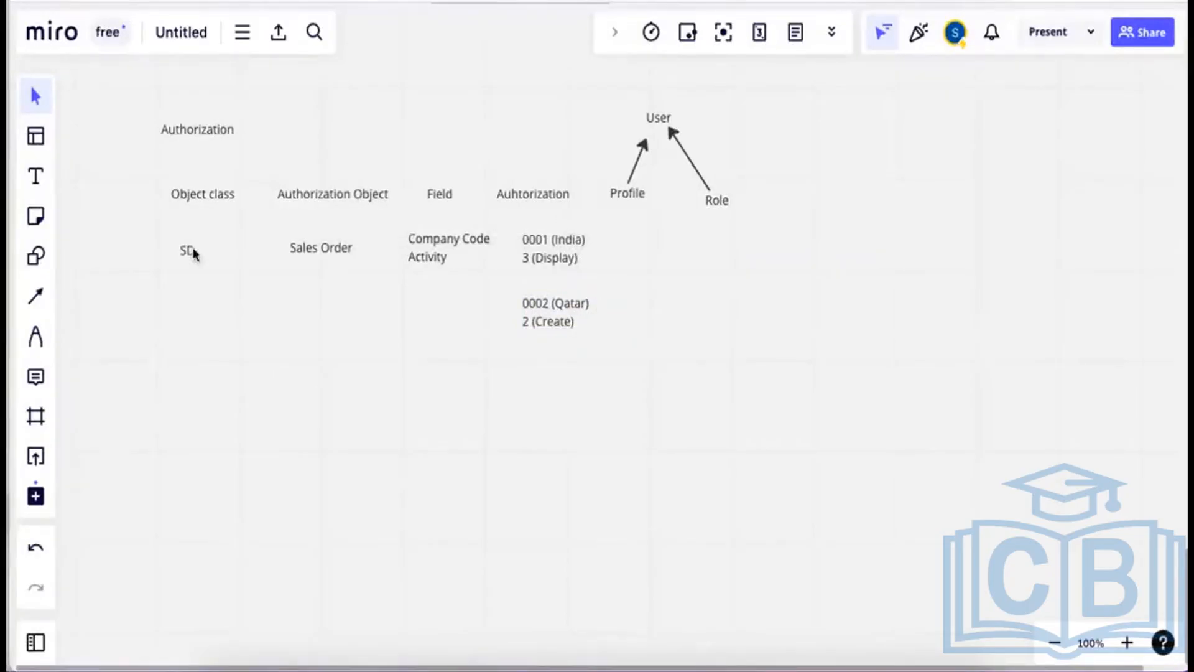
Try out the board's text, shape, frame and pen tools.
{"action": "left_click", "coordinate": [35, 178]}
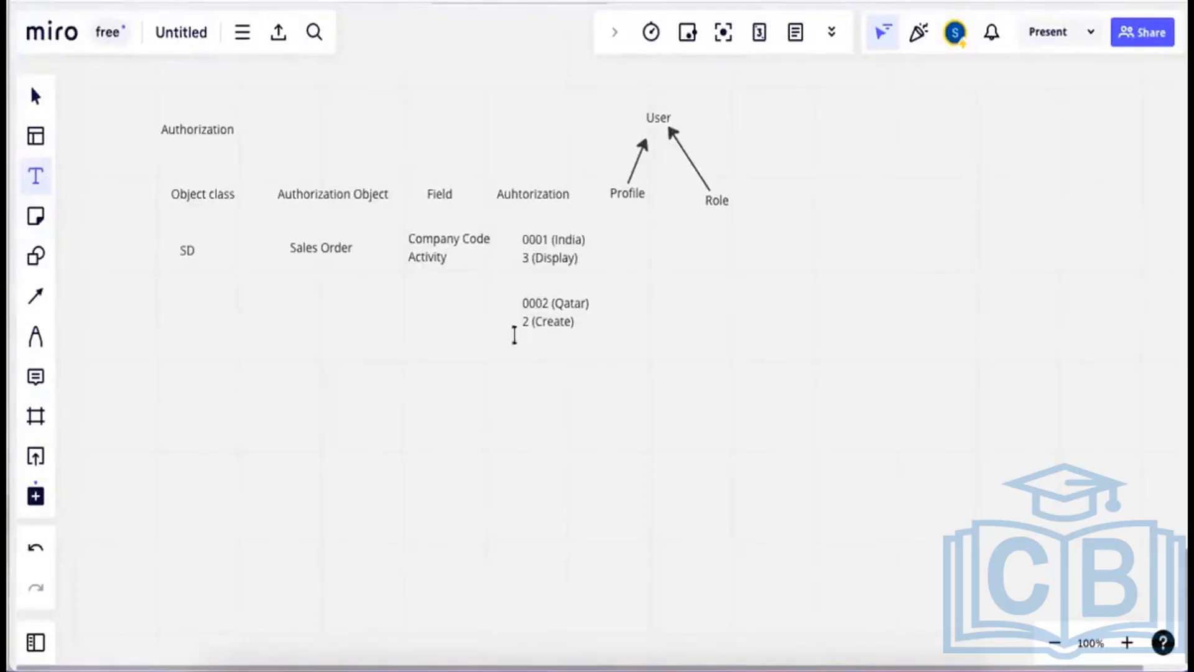
{"action": "left_click", "coordinate": [563, 303]}
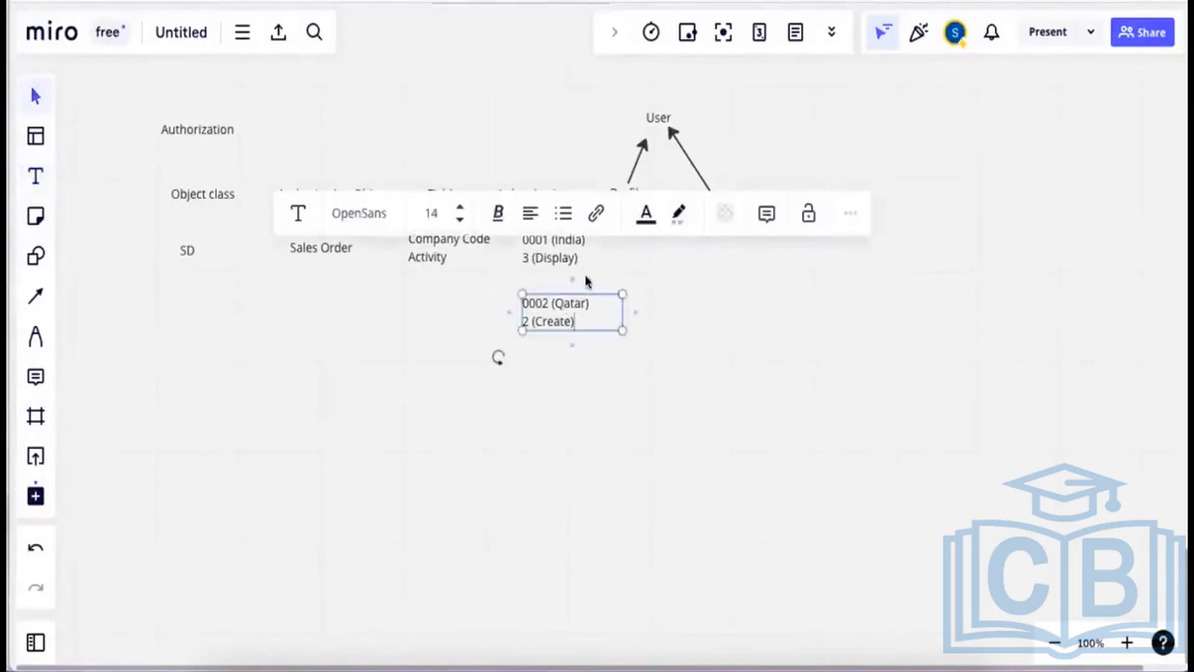
{"action": "left_click", "coordinate": [661, 276]}
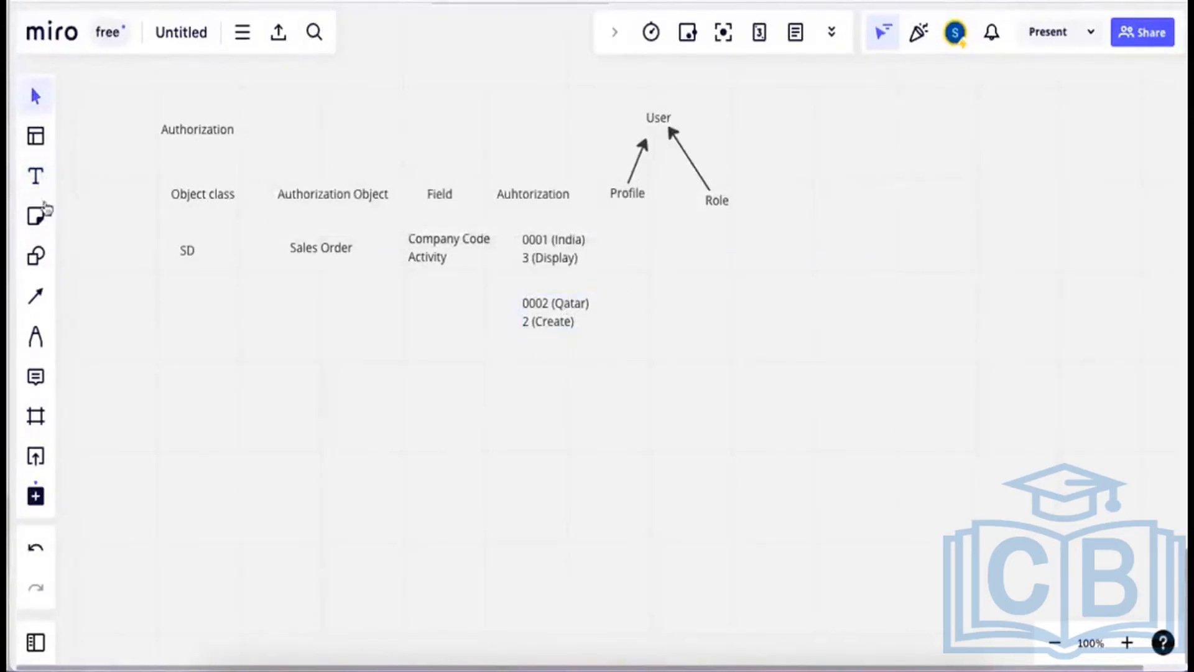
{"action": "left_click", "coordinate": [40, 175]}
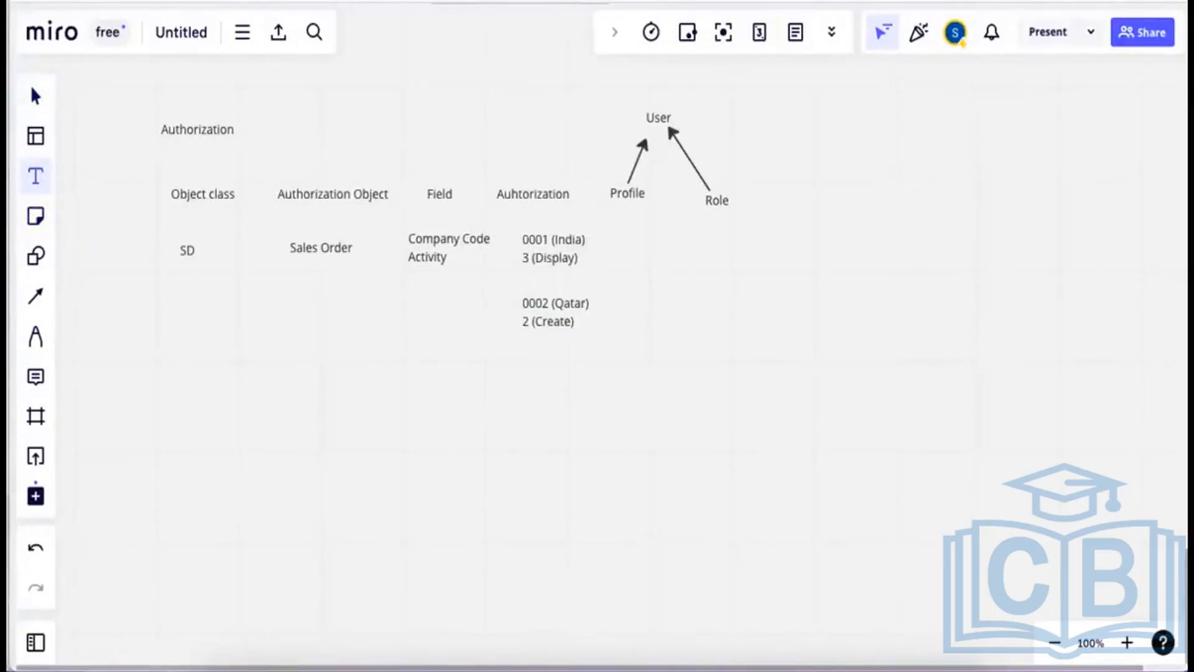
{"action": "left_click", "coordinate": [36, 256]}
{"action": "left_click", "coordinate": [36, 415]}
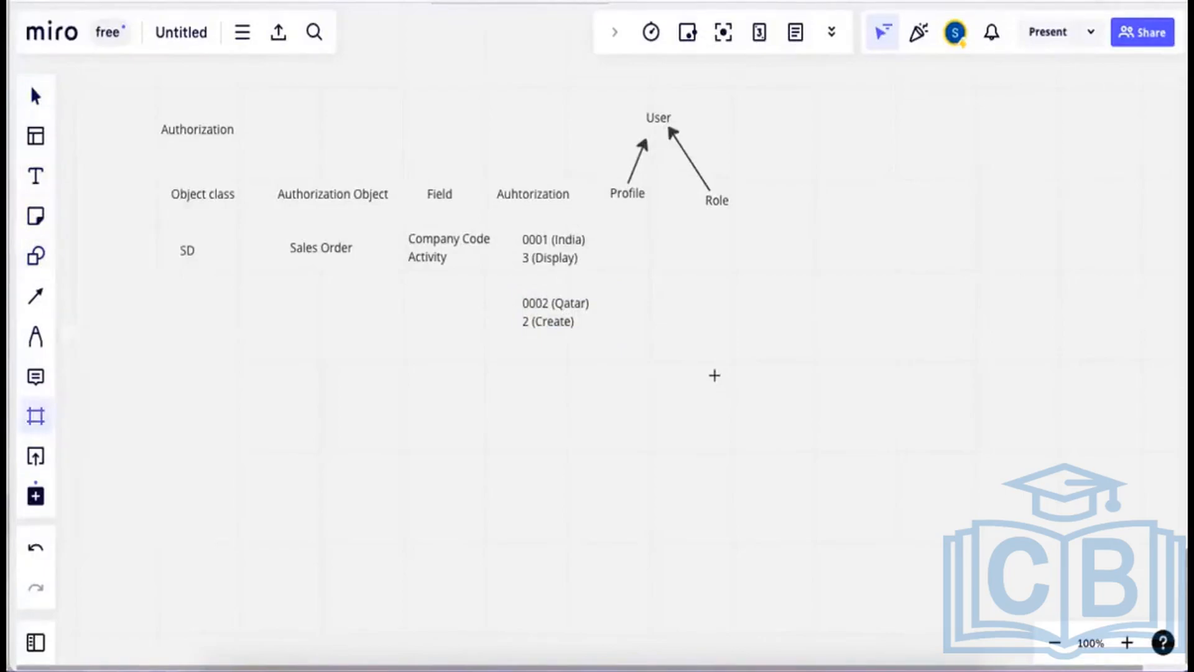
{"action": "key", "text": "p"}
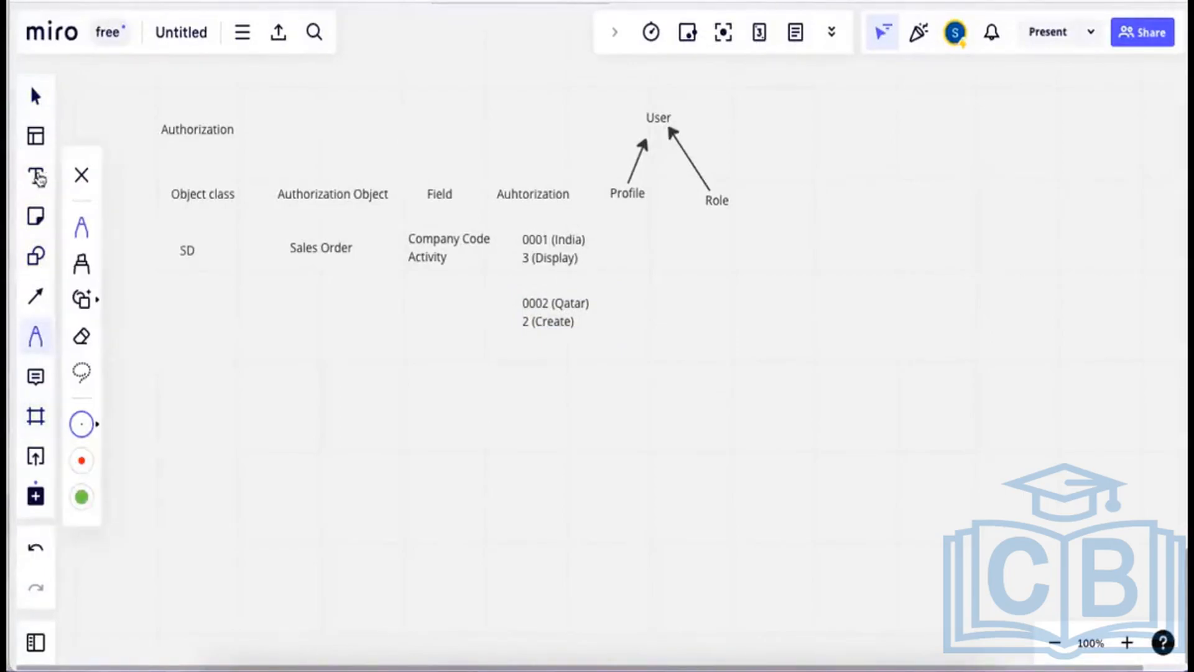
{"action": "left_click", "coordinate": [37, 178]}
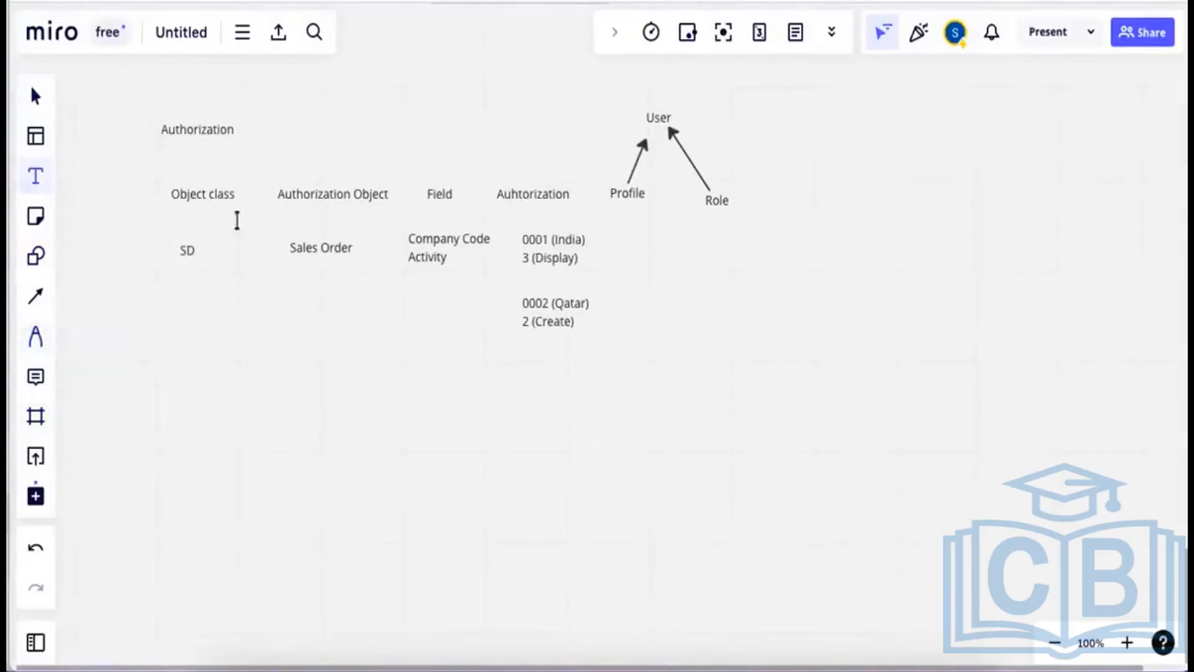
Paste another copy of the 0001 (India) / 3 (Display) text and move it beside Profile.
{"action": "right_click", "coordinate": [240, 327]}
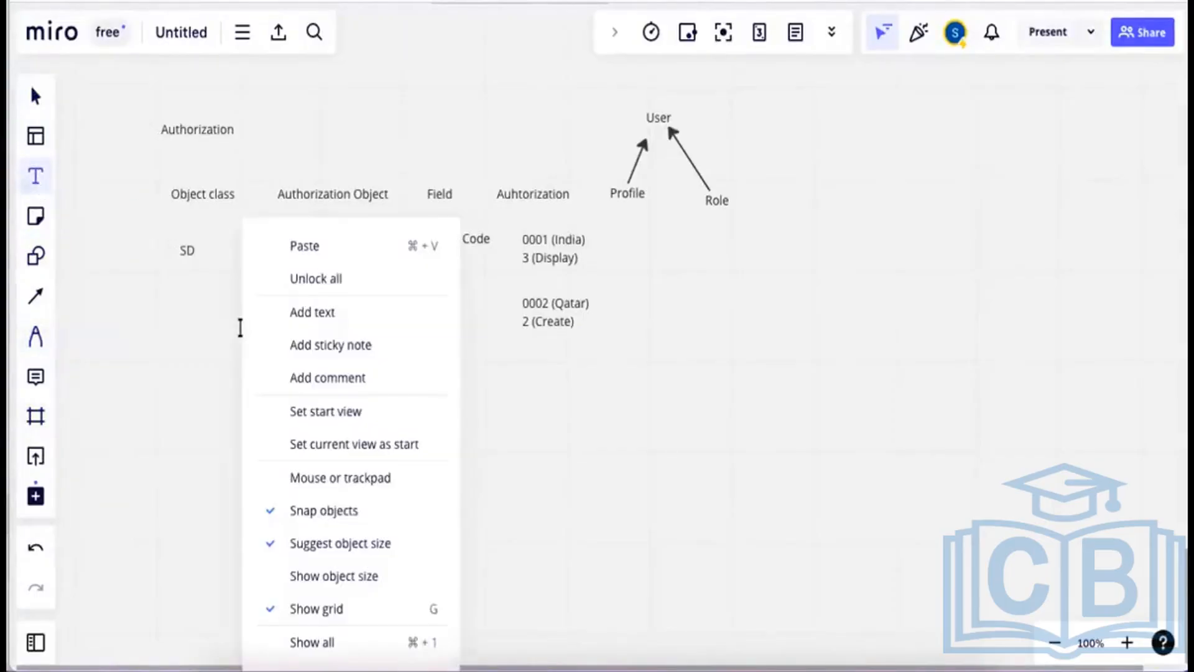
{"action": "left_click", "coordinate": [317, 248]}
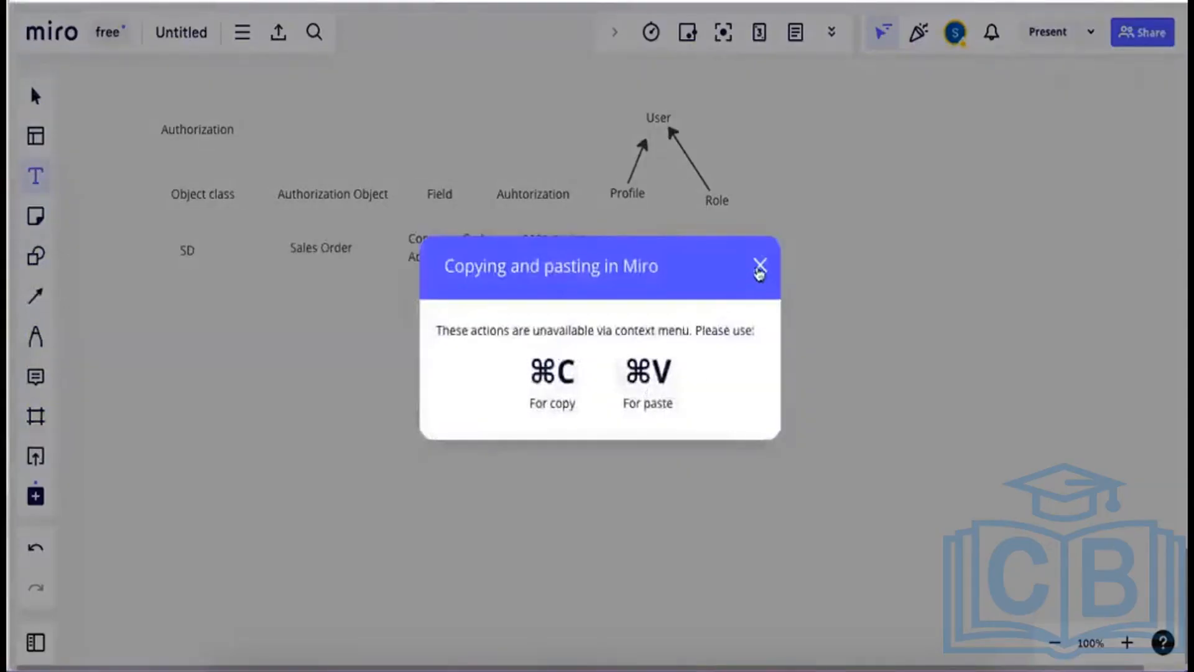
{"action": "left_click", "coordinate": [759, 266]}
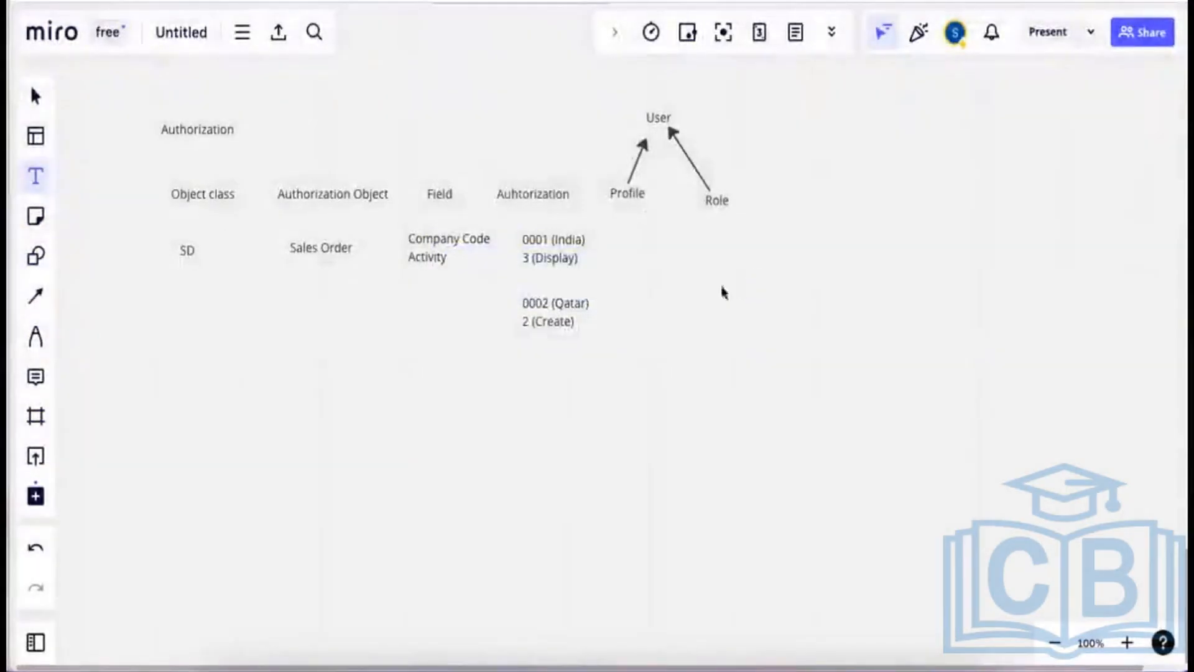
{"action": "key", "text": "super+v"}
{"action": "left_click_drag", "start_coordinate": [743, 296], "coordinate": [693, 273]}
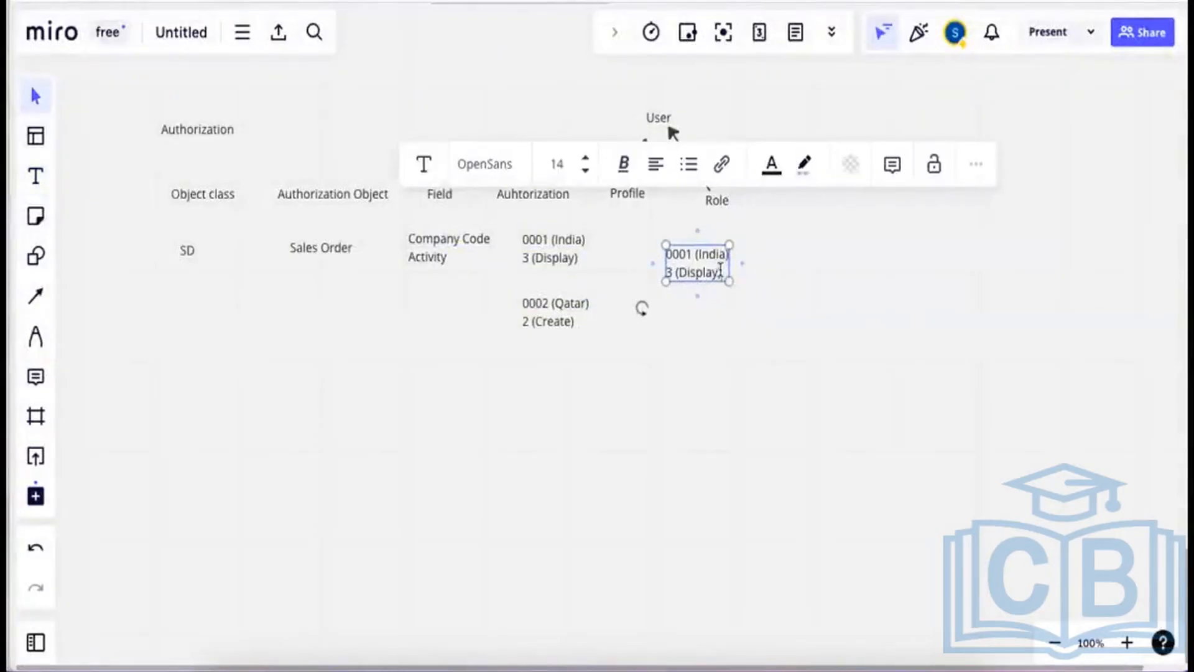
Rewrite the pasted copy as 'Prof + Menu item = Role' and place it under Profile.
{"action": "double_click", "coordinate": [720, 269]}
{"action": "key", "text": "BackSpace"}
{"action": "key", "text": "BackSpace"}
{"action": "key", "text": "BackSpace"}
{"action": "key", "text": "BackSpace"}
{"action": "key", "text": "BackSpace"}
{"action": "key", "text": "BackSpace"}
{"action": "key", "text": "BackSpace"}
{"action": "key", "text": "BackSpace"}
{"action": "key", "text": "BackSpace"}
{"action": "key", "text": "BackSpace"}
{"action": "key", "text": "BackSpace"}
{"action": "key", "text": "BackSpace"}
{"action": "key", "text": "BackSpace"}
{"action": "key", "text": "BackSpace"}
{"action": "key", "text": "BackSpace"}
{"action": "key", "text": "BackSpace"}
{"action": "key", "text": "BackSpace"}
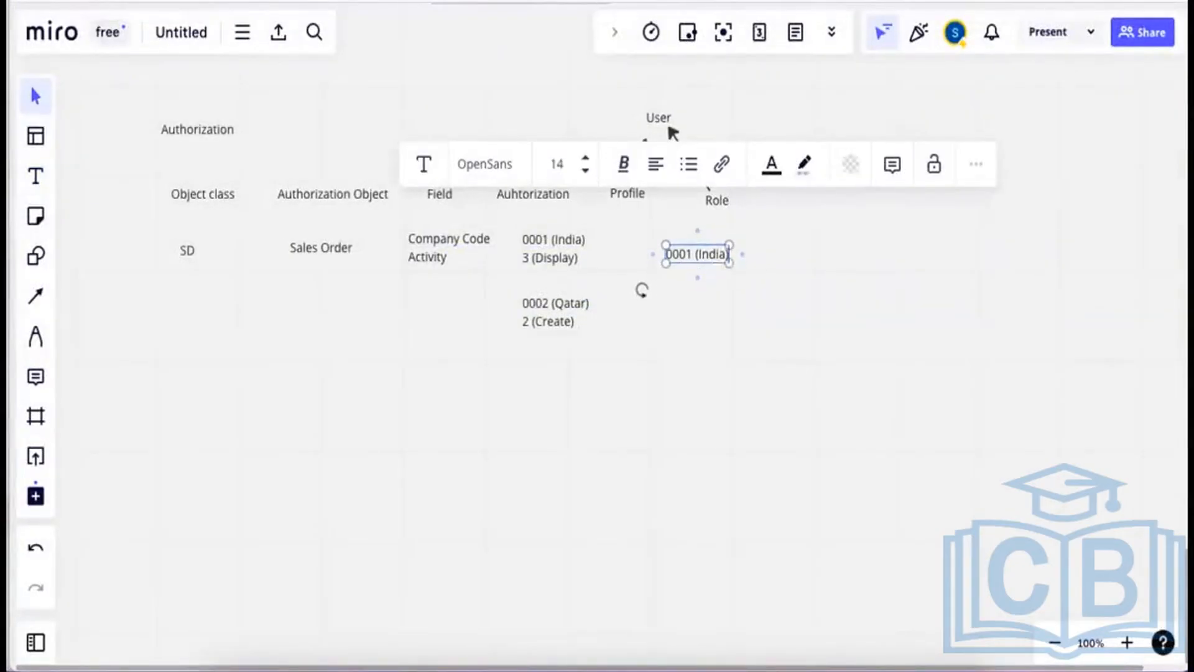
{"action": "key", "text": "BackSpace"}
{"action": "key", "text": "BackSpace"}
{"action": "key", "text": "BackSpace"}
{"action": "key", "text": "BackSpace"}
{"action": "key", "text": "BackSpace"}
{"action": "key", "text": "BackSpace"}
{"action": "type", "text": "P"}
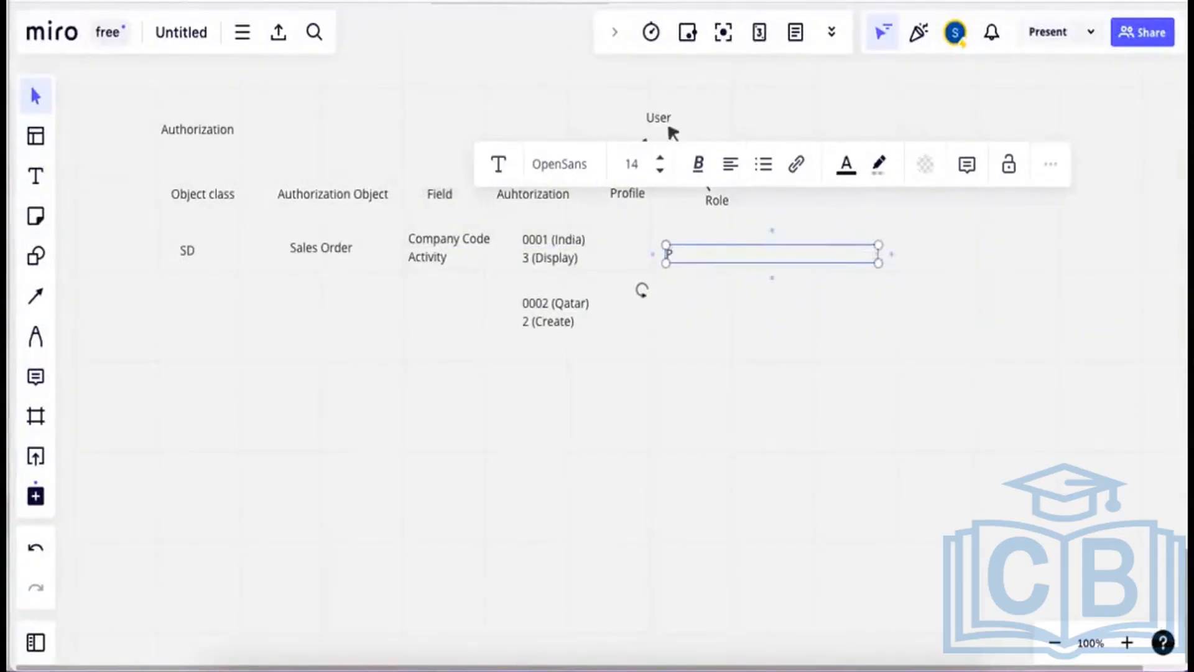
{"action": "type", "text": "rof"}
{"action": "left_click", "coordinate": [703, 292]}
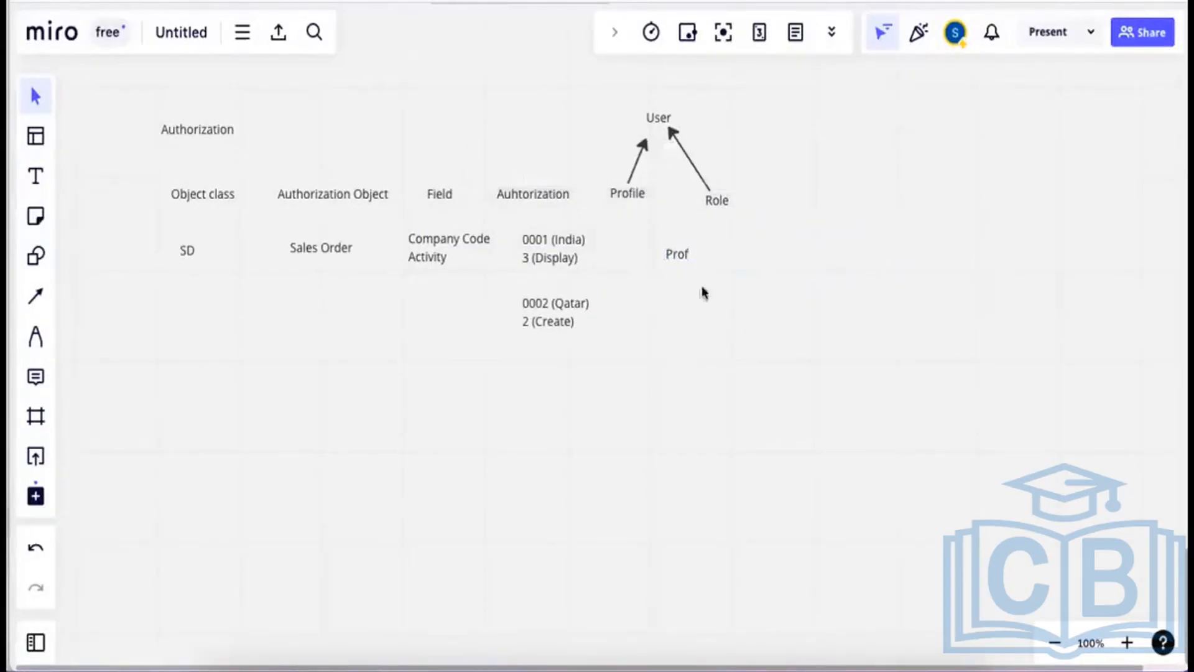
{"action": "left_click_drag", "start_coordinate": [676, 252], "coordinate": [648, 262]}
{"action": "key", "text": "t"}
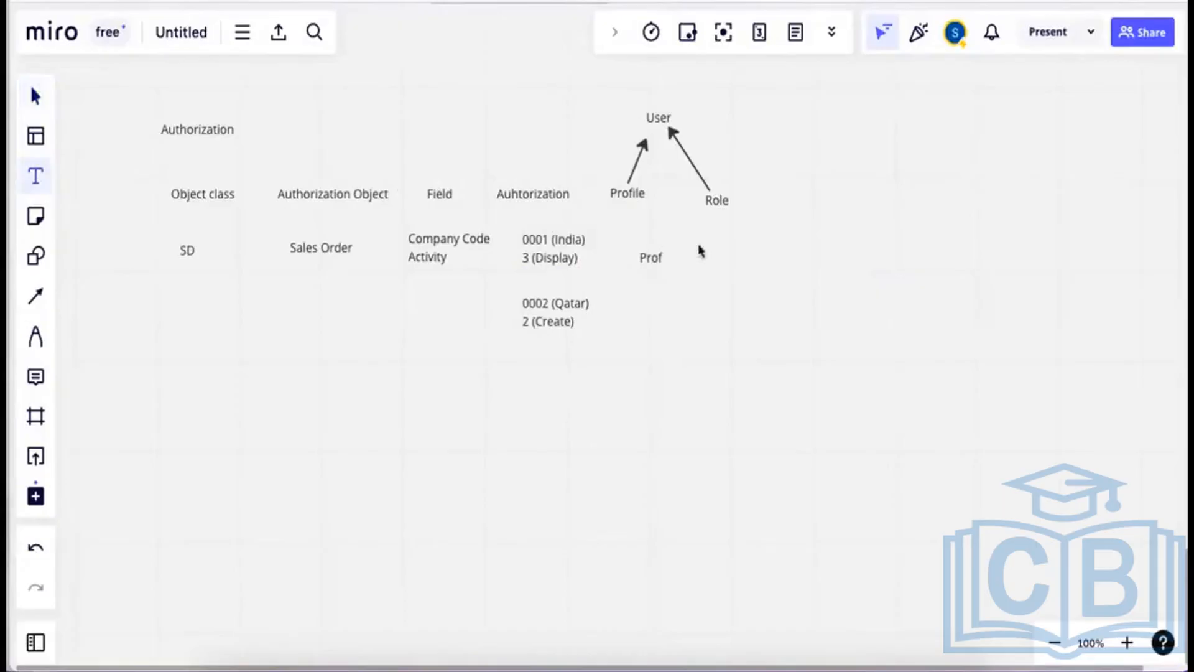
{"action": "left_click", "coordinate": [700, 251]}
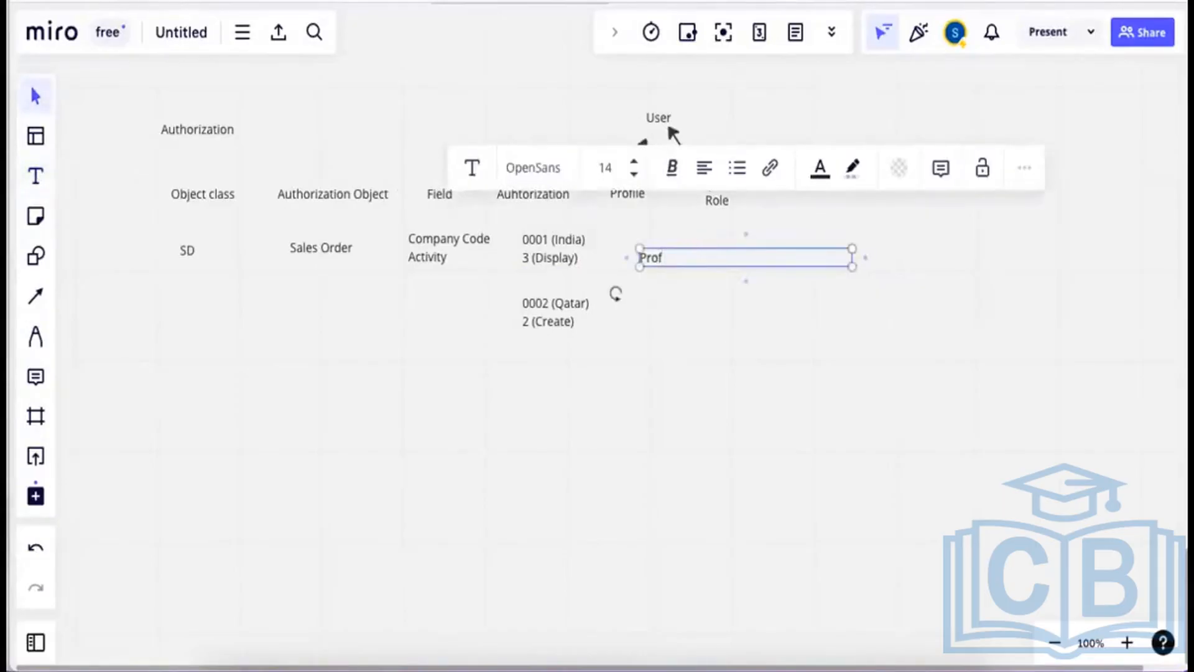
{"action": "key", "text": "BackSpace"}
{"action": "type", "text": "+ Menu item = Role"}
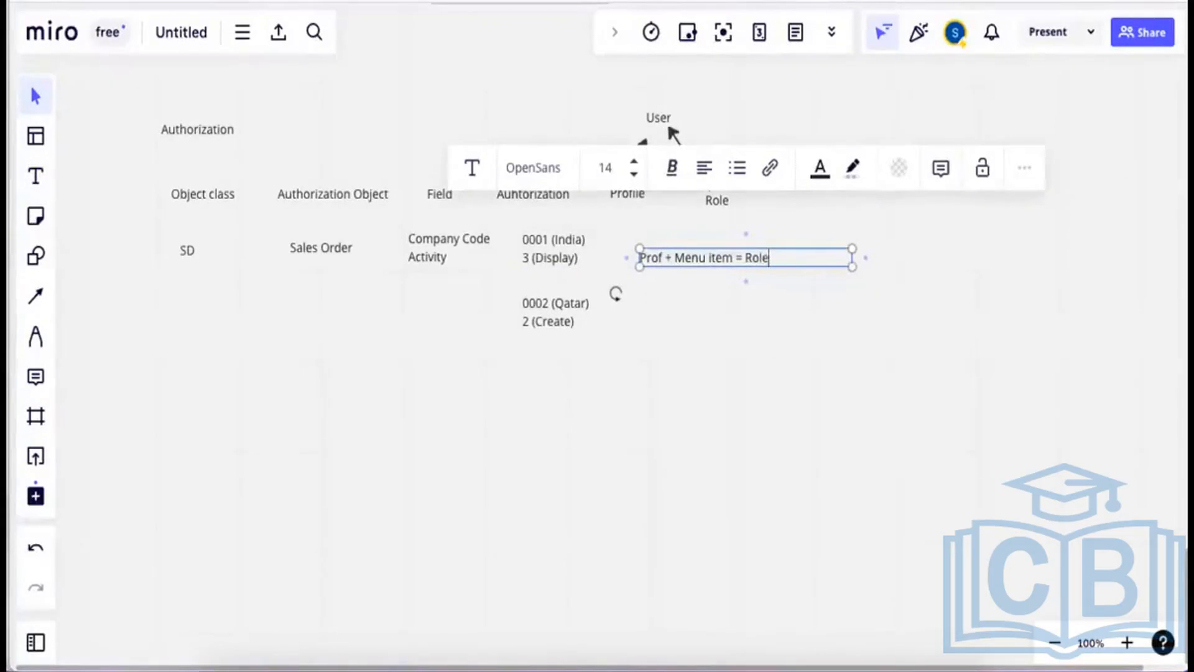
{"action": "left_click", "coordinate": [841, 342]}
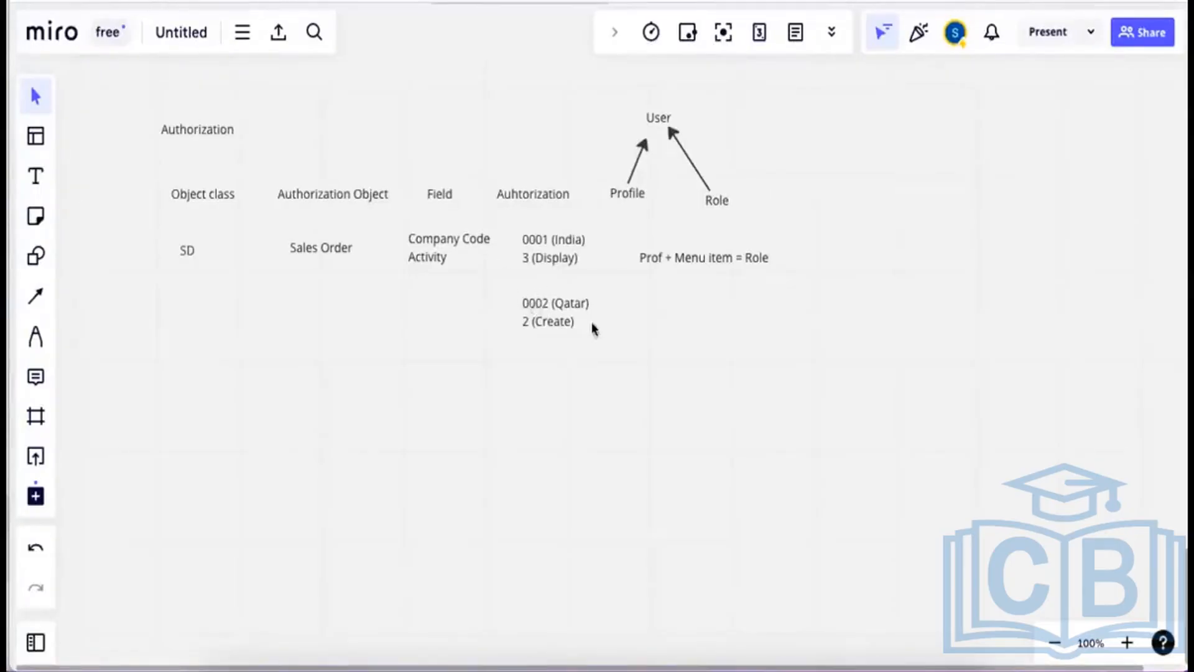
Try adding a text box below Sales Order from the canvas right-click menu and Text tool.
{"action": "left_click", "coordinate": [35, 176]}
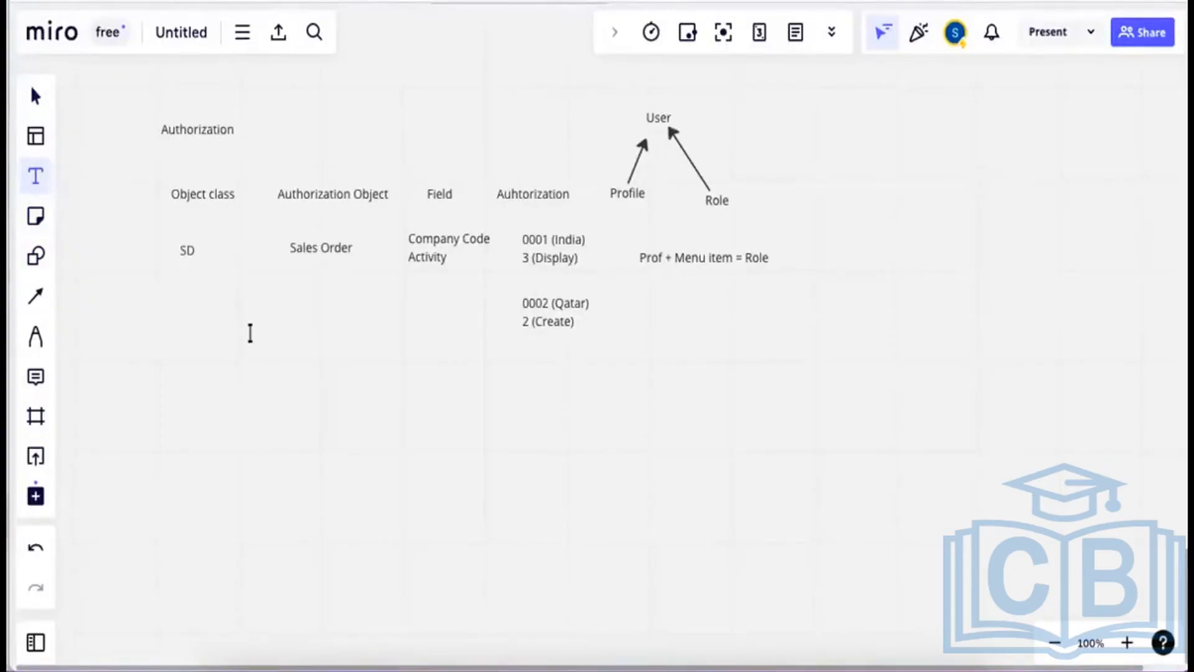
{"action": "right_click", "coordinate": [281, 311]}
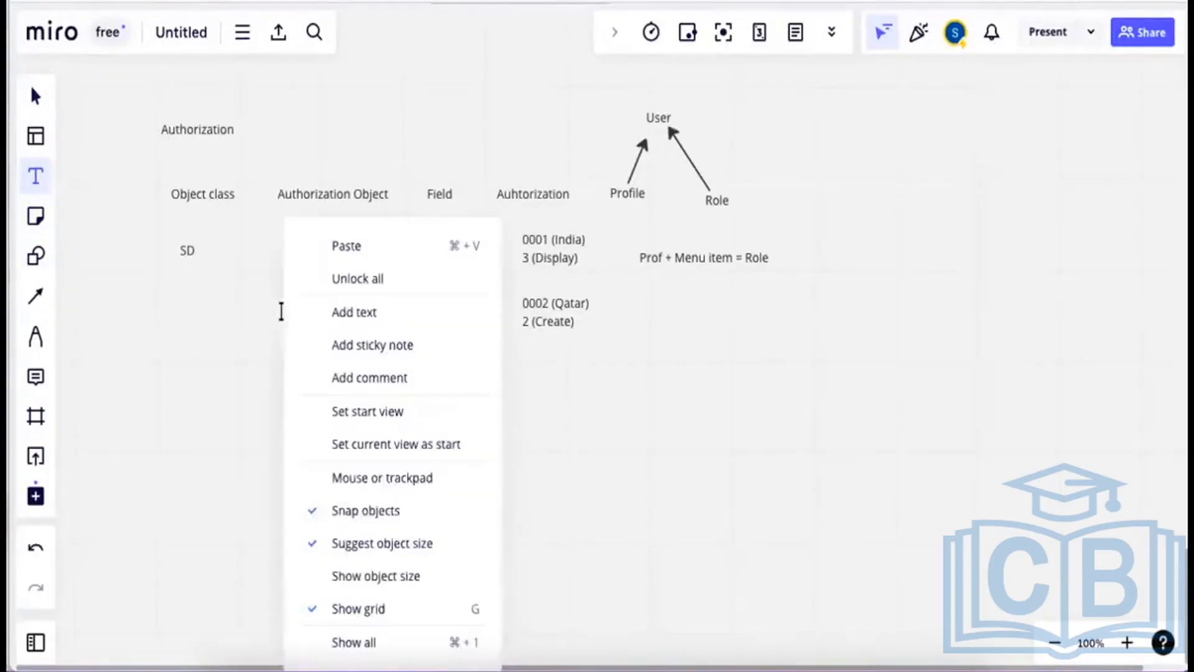
{"action": "left_click", "coordinate": [349, 324]}
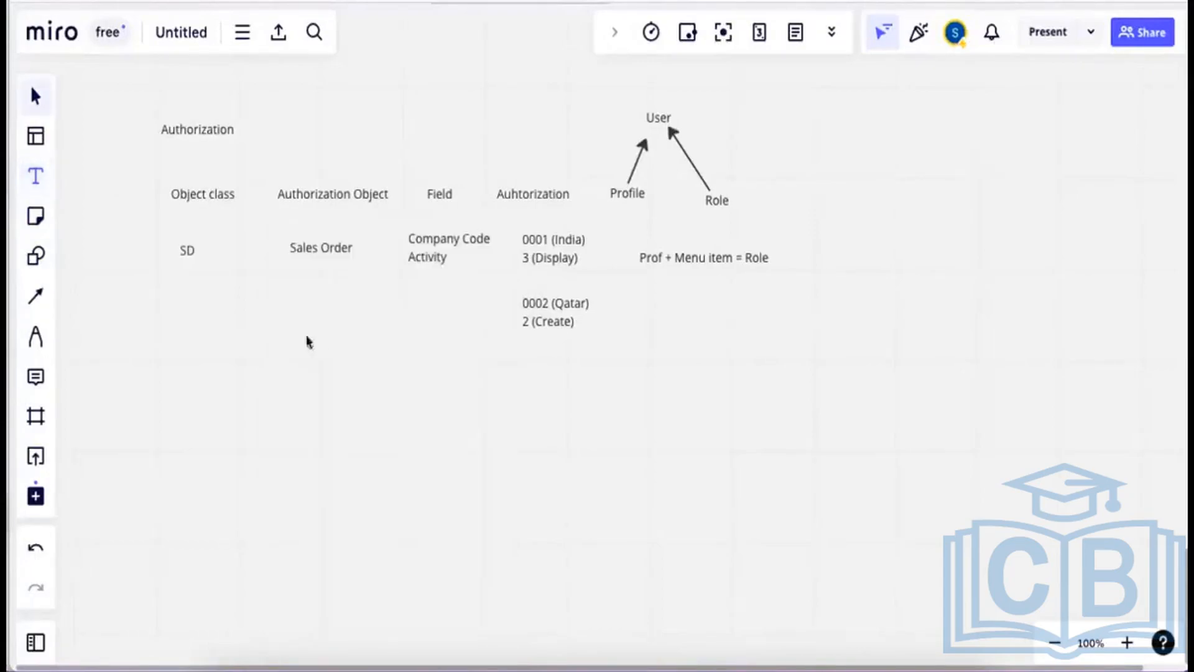
{"action": "left_click", "coordinate": [331, 327]}
{"action": "left_click", "coordinate": [36, 176]}
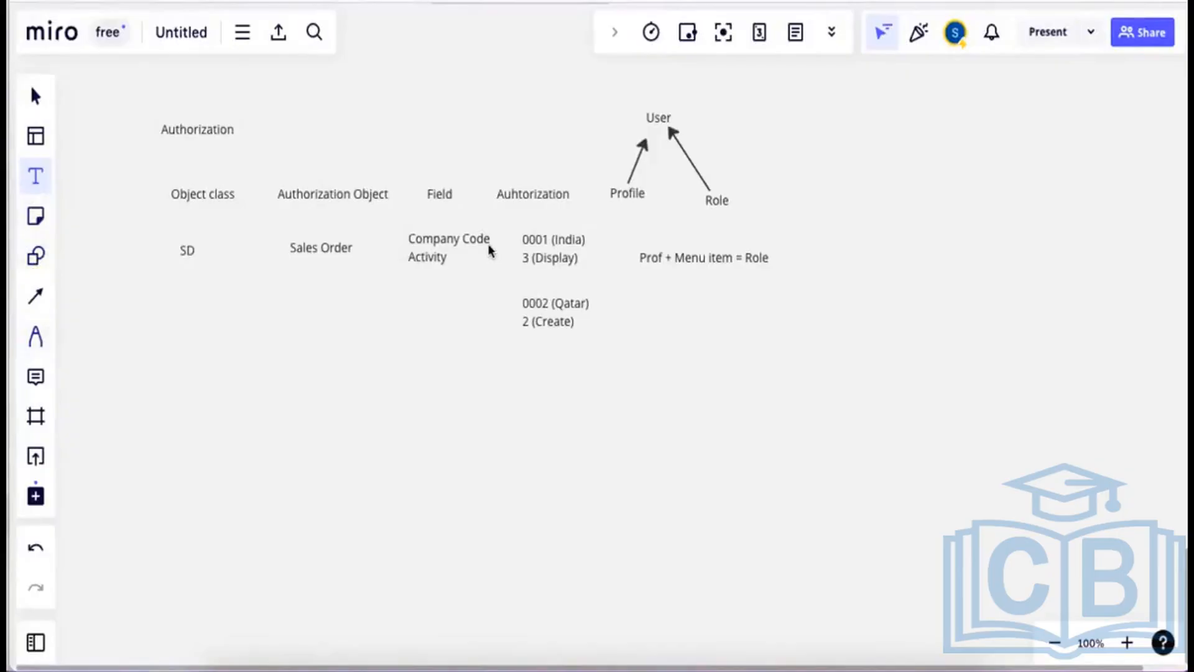
Paste a copy of the 0001 (India) text and replace it with 'Roles and Profiles created by PFCG Tcode'.
{"action": "type", "text": "0001 (India) 3 (Display)"}
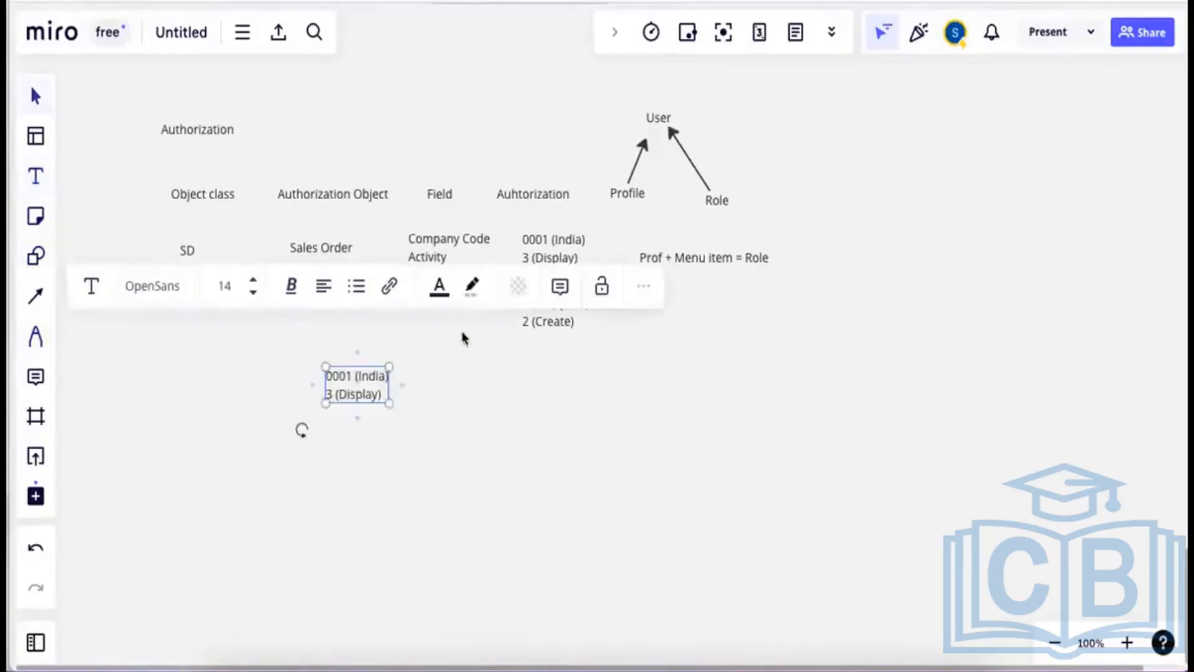
{"action": "left_click", "coordinate": [382, 394]}
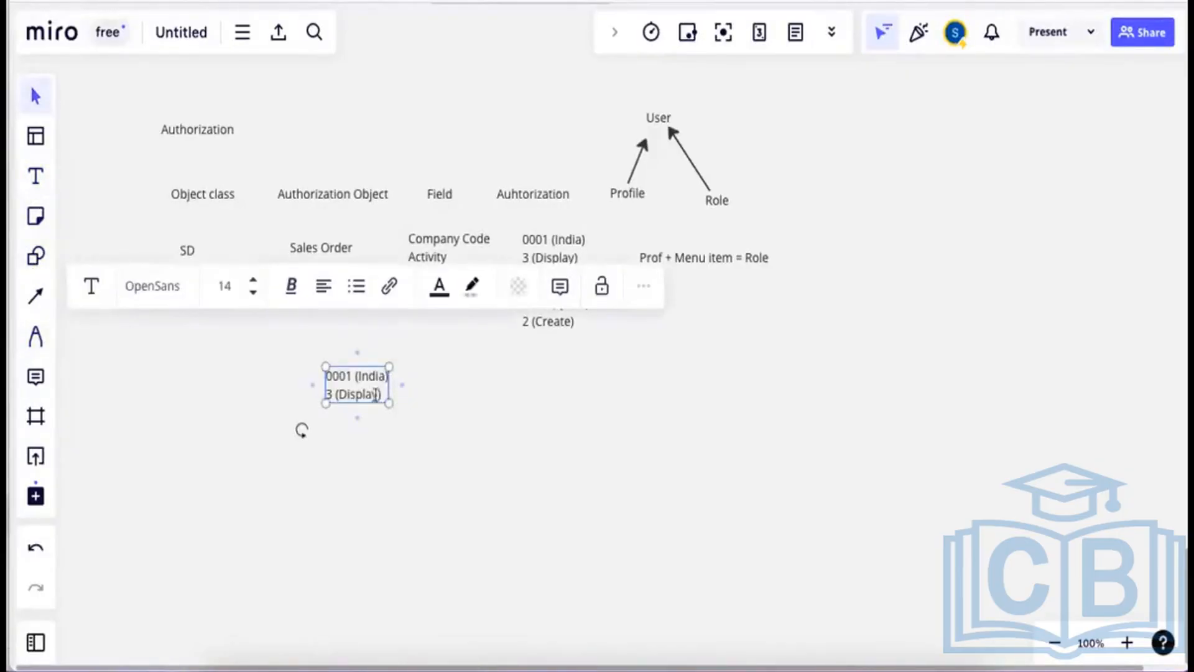
{"action": "left_click_drag", "start_coordinate": [381, 394], "coordinate": [323, 378]}
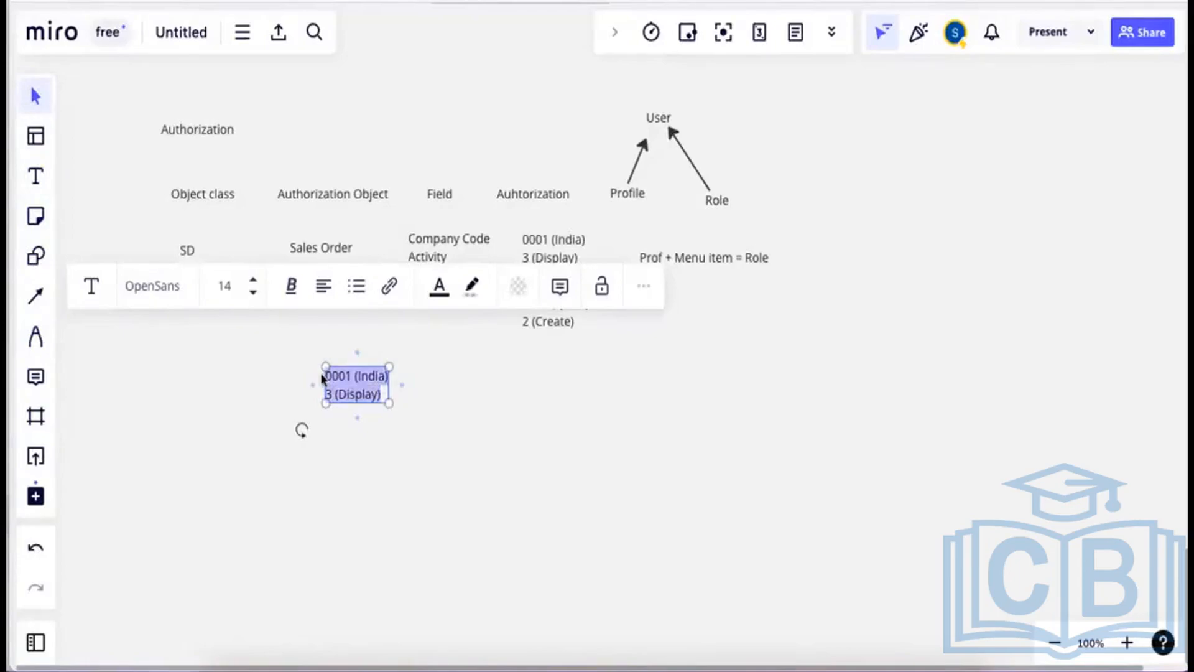
{"action": "type", "text": "Roles a"}
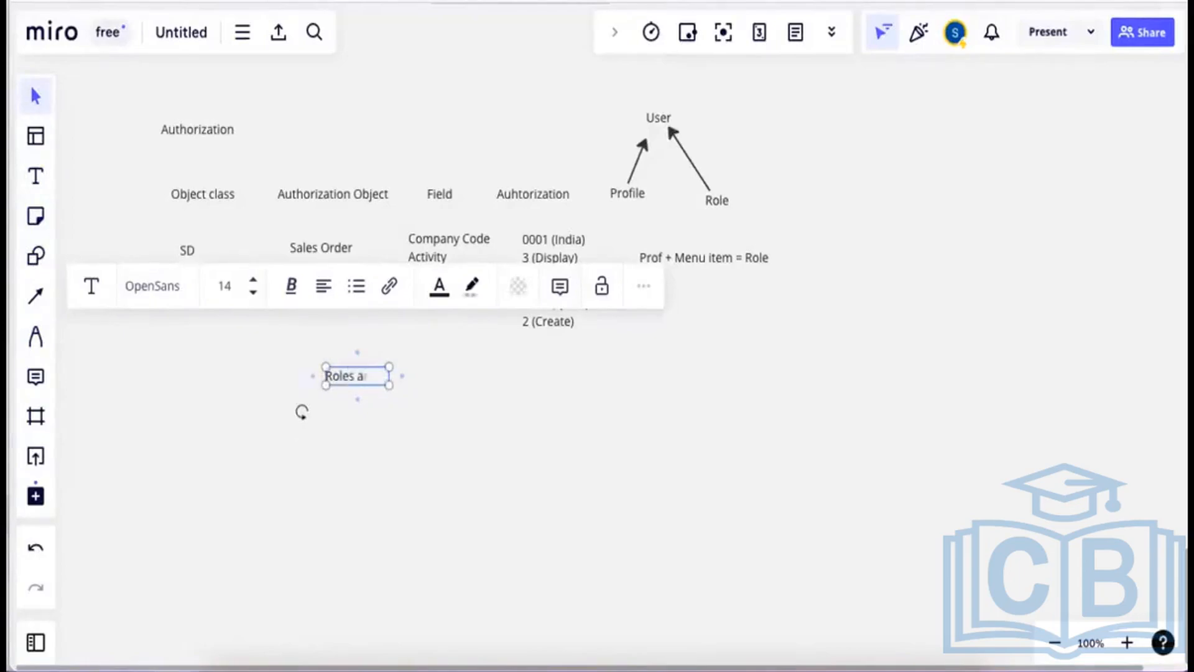
{"action": "type", "text": "nd Profiles"}
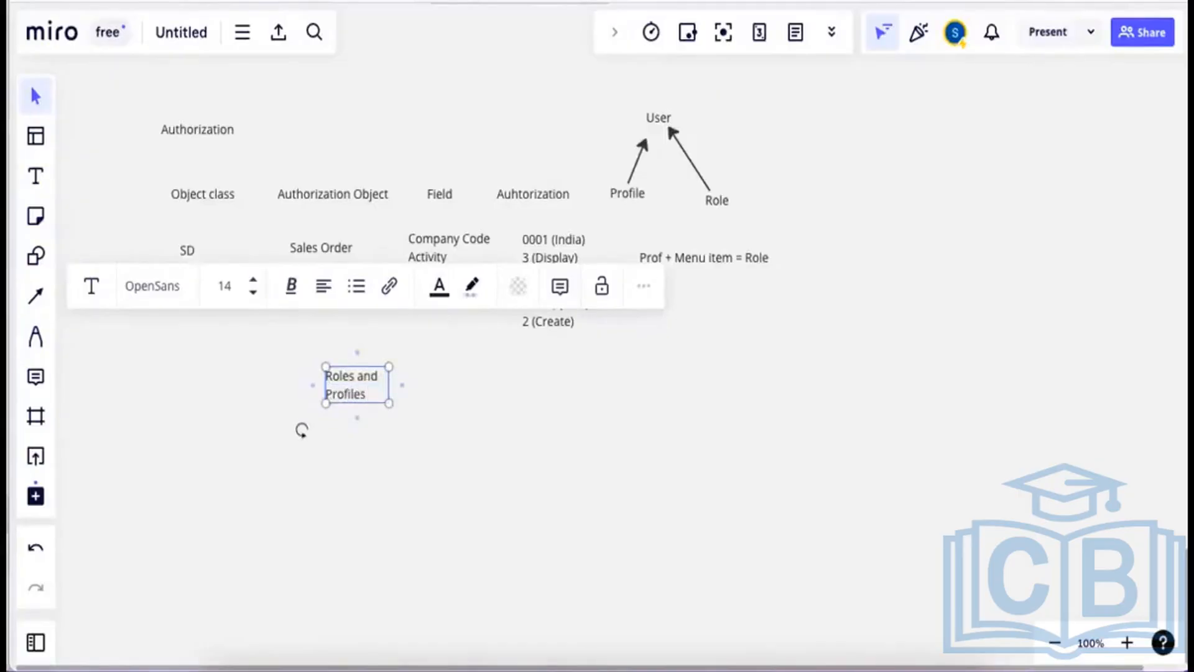
{"action": "type", "text": " created b"}
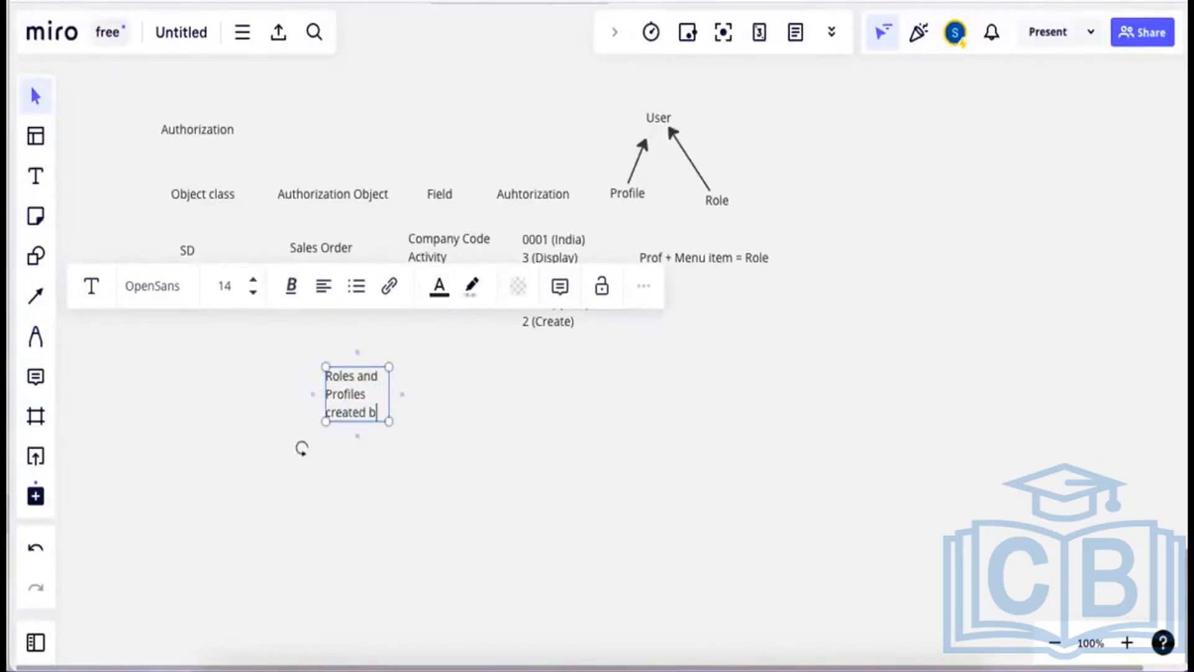
{"action": "type", "text": "y PFCG"}
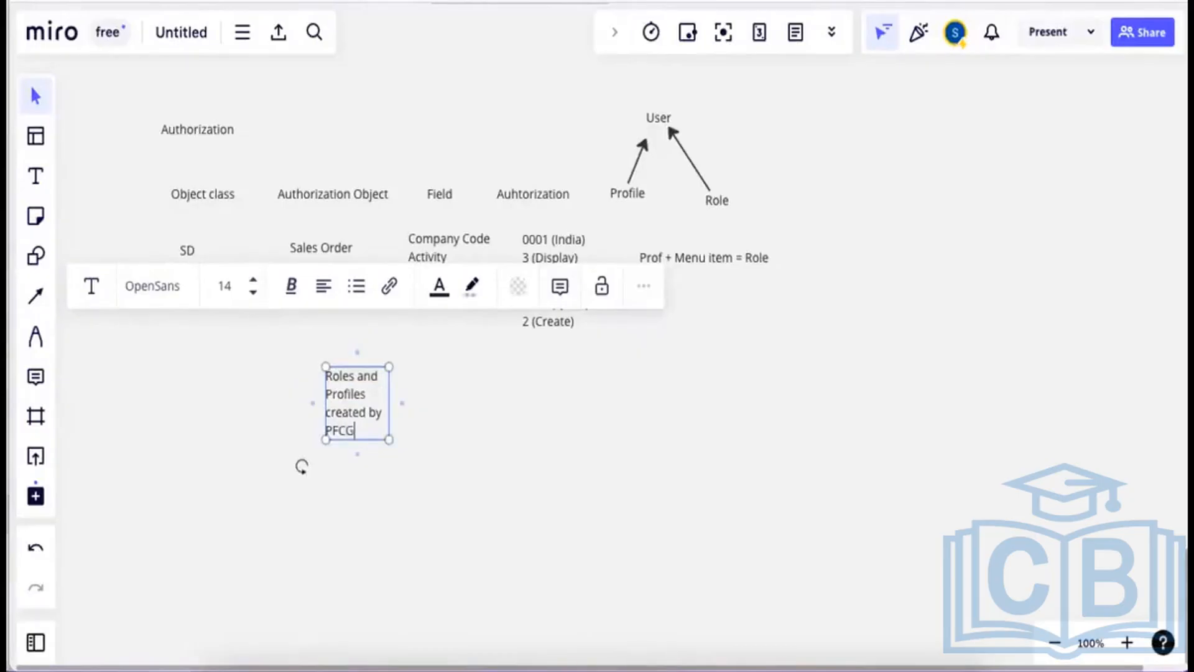
{"action": "type", "text": " Tcode"}
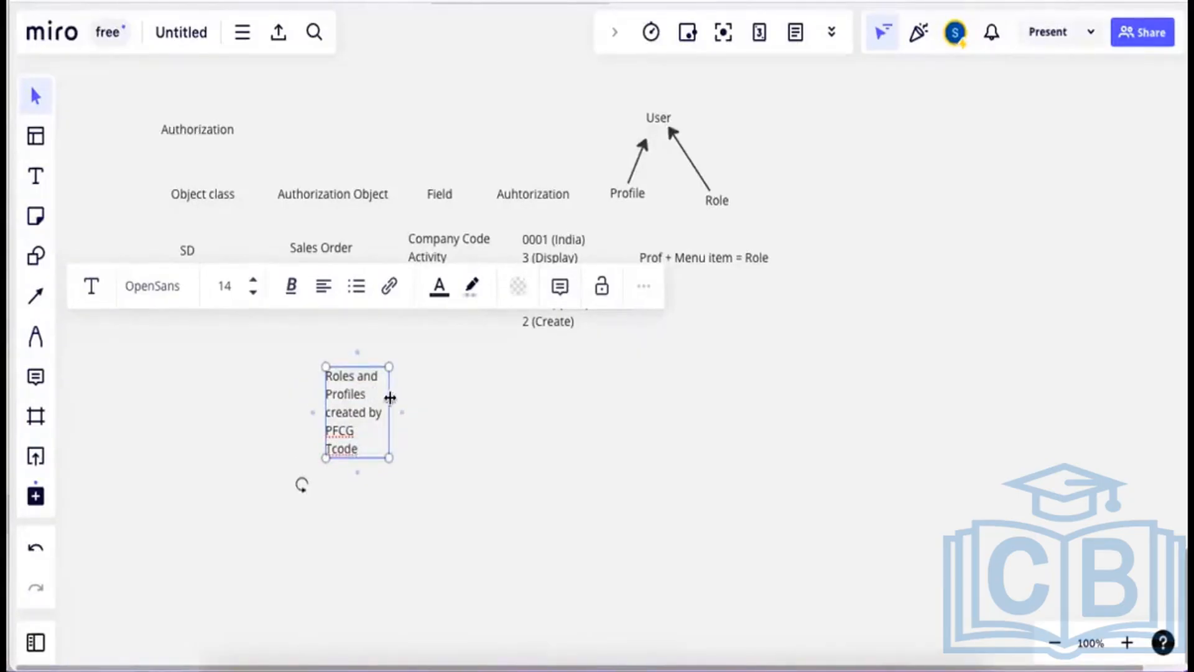
Widen the note to a single line and move it below SD and Sales Order.
{"action": "left_click_drag", "start_coordinate": [389, 397], "coordinate": [629, 375]}
{"action": "left_click", "coordinate": [609, 431]}
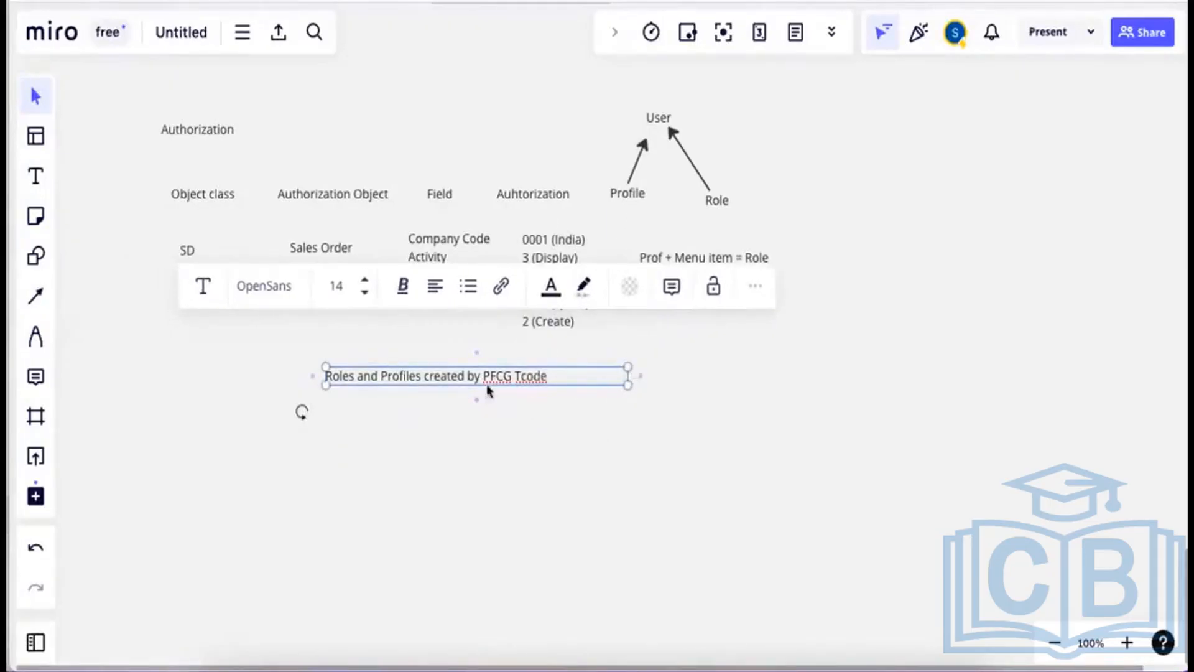
{"action": "left_click_drag", "start_coordinate": [475, 381], "coordinate": [341, 397]}
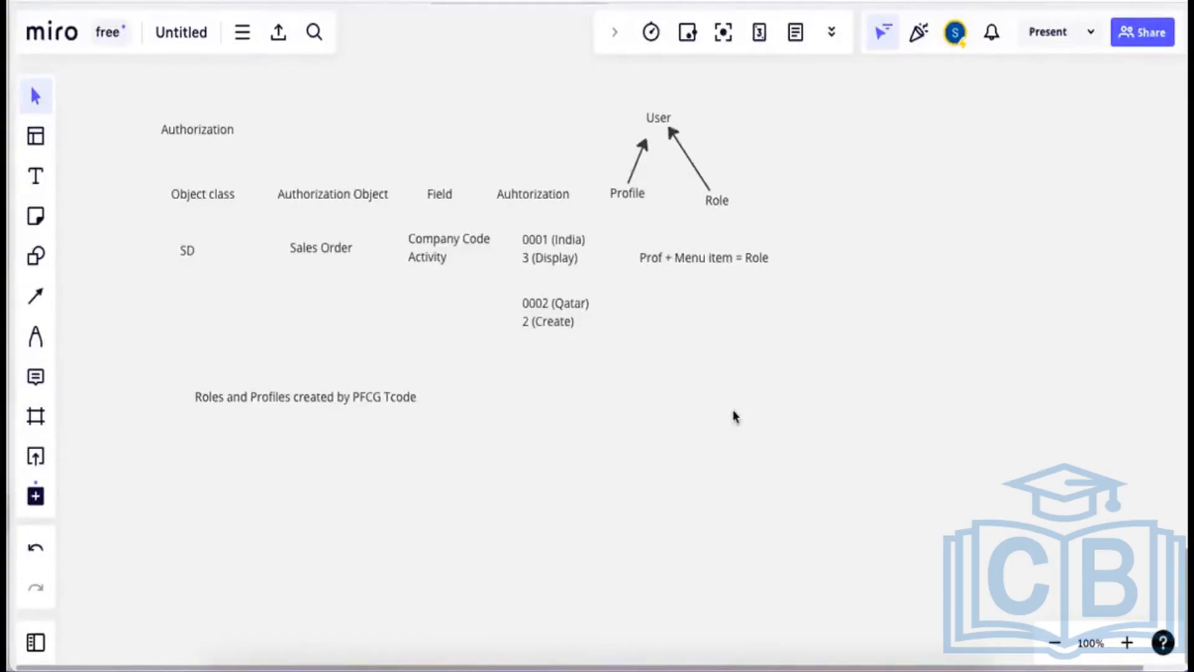
In the remote SAP session, go back to SAP Easy Access, start PFCG and enter role name testrole.
{"action": "mouse_move", "coordinate": [699, 665]}
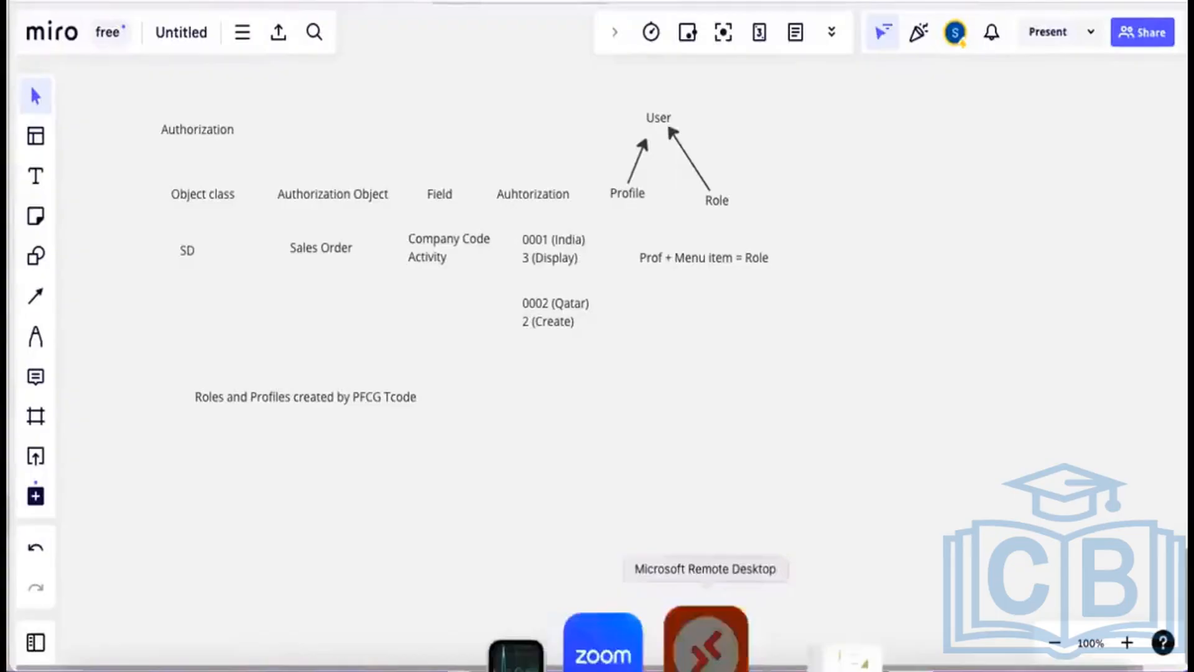
{"action": "left_click", "coordinate": [706, 640]}
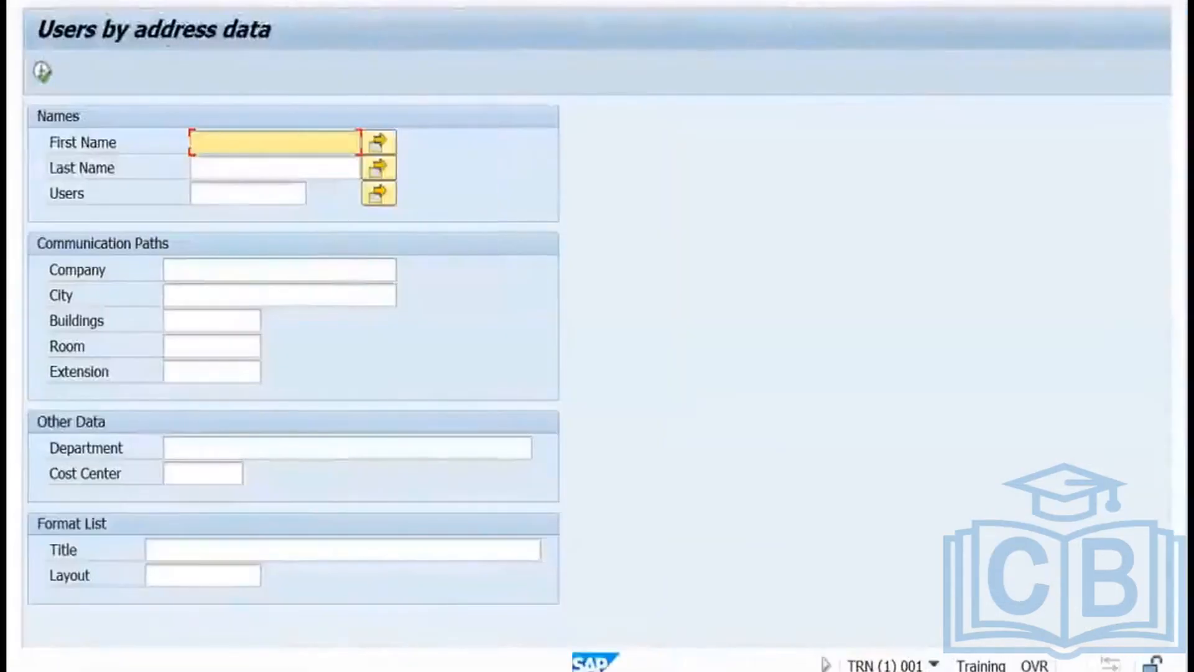
{"action": "key", "text": "F3"}
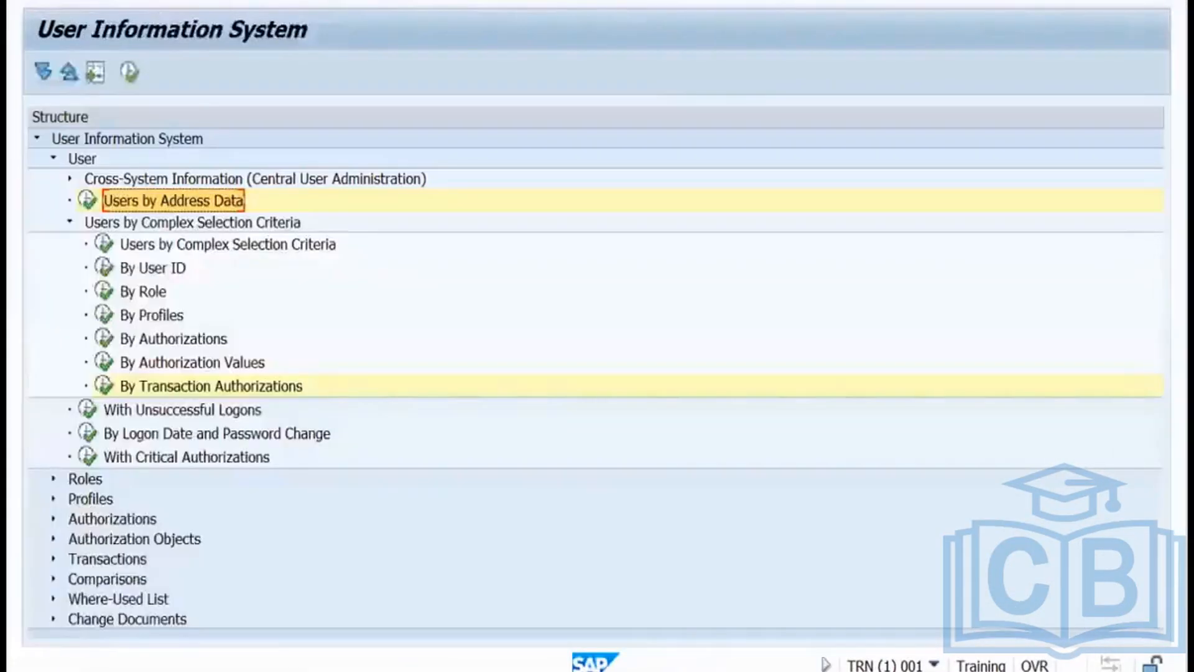
{"action": "key", "text": "F3"}
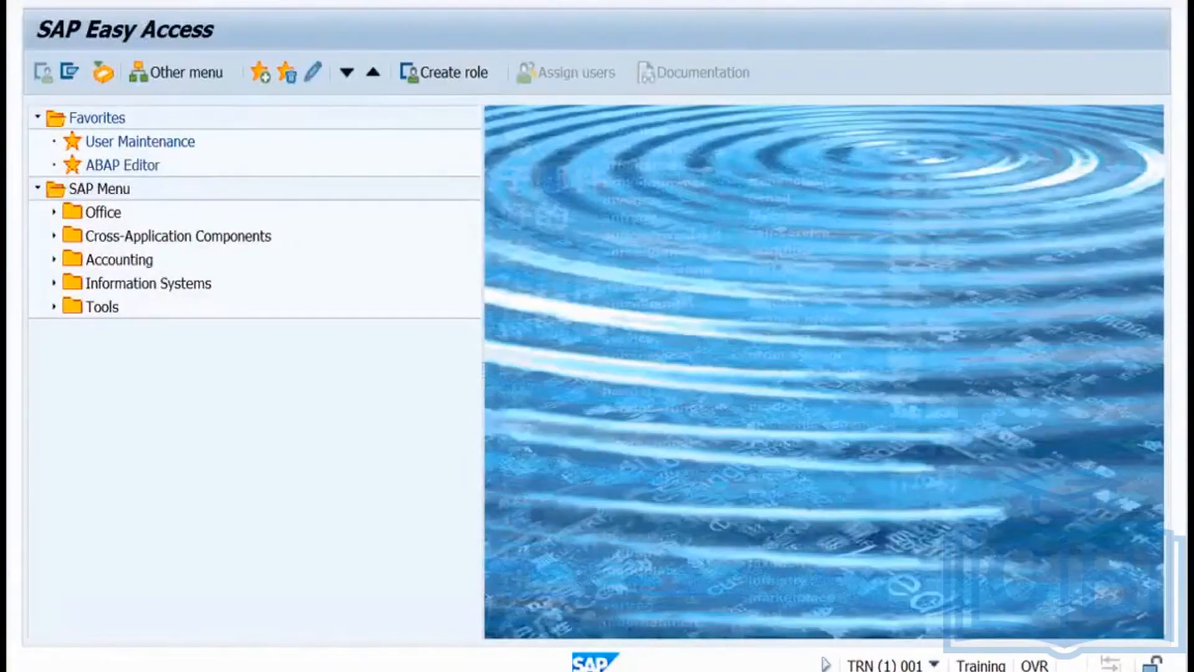
{"action": "key", "text": "Return"}
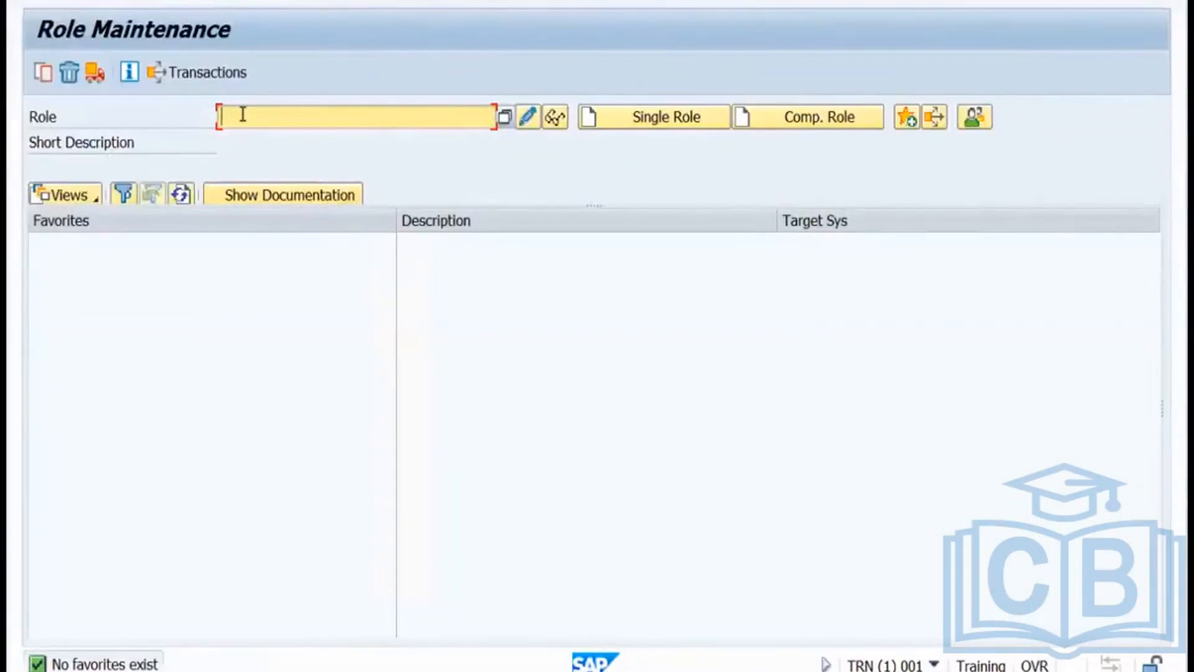
{"action": "type", "text": "testrole"}
Create single role TESTROLE with description 'Role', save it, and open its Menu node-type list.
{"action": "left_click", "coordinate": [635, 127]}
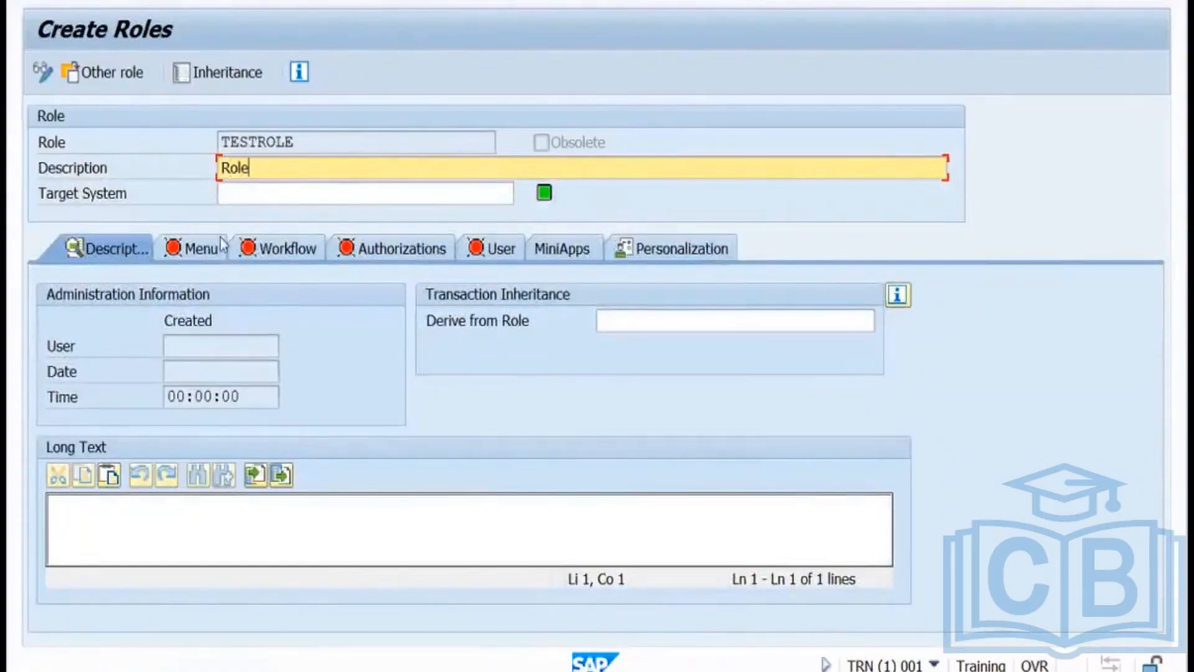
{"action": "key", "text": "Return"}
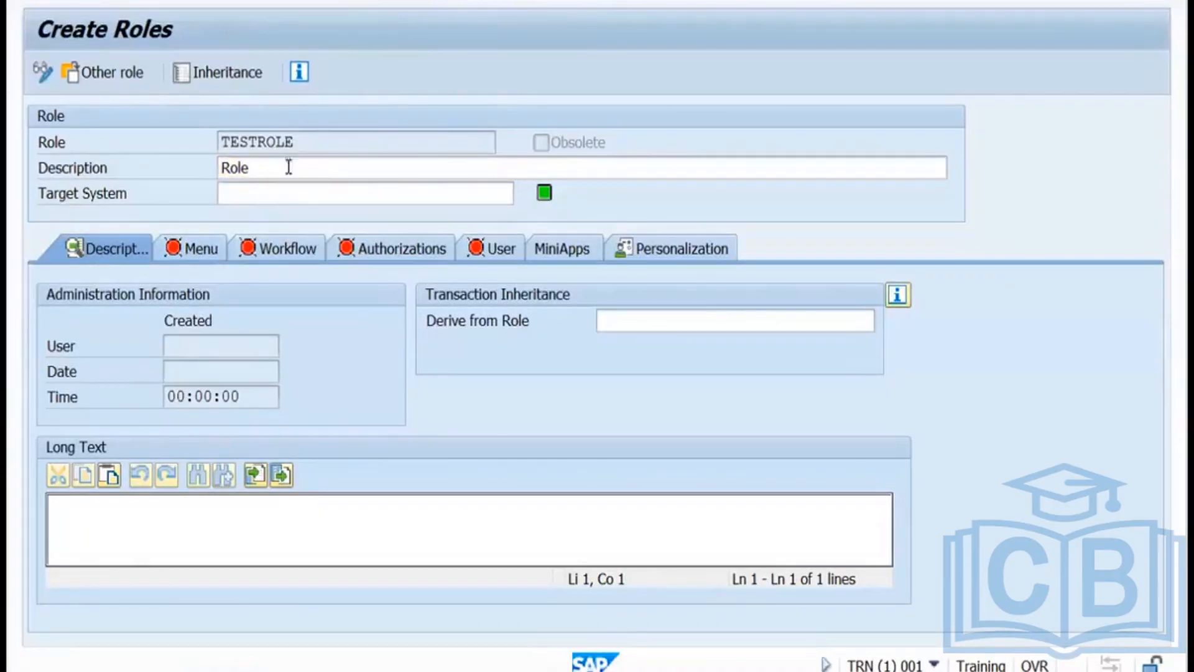
{"action": "left_click", "coordinate": [199, 248]}
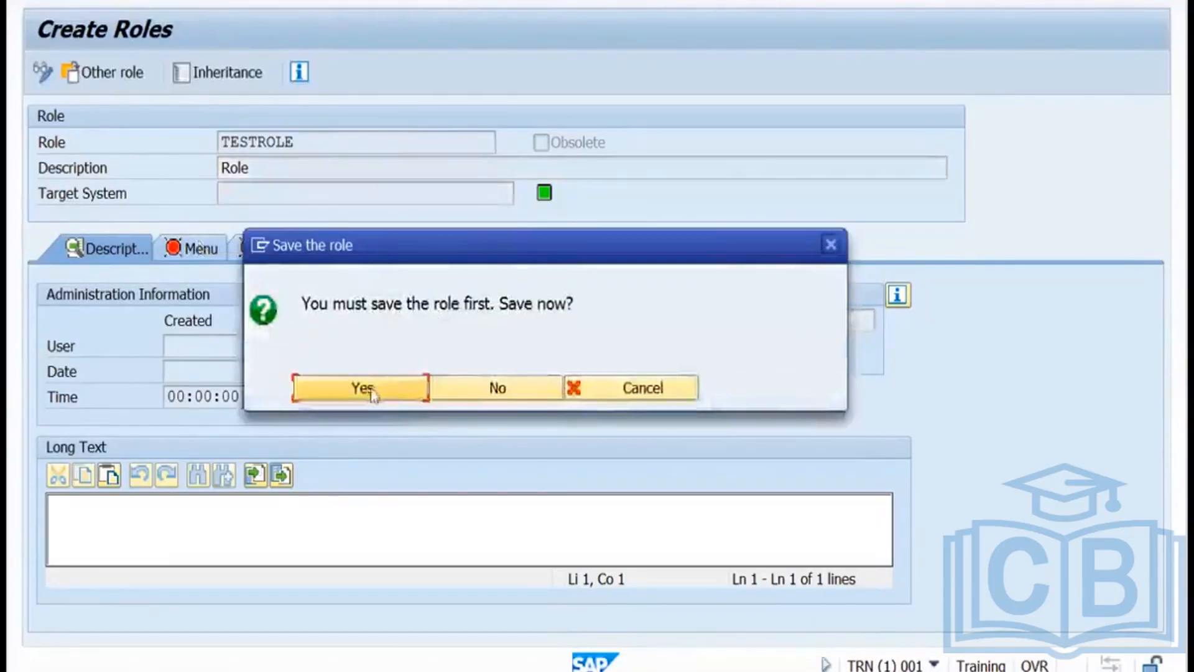
{"action": "left_click", "coordinate": [372, 389]}
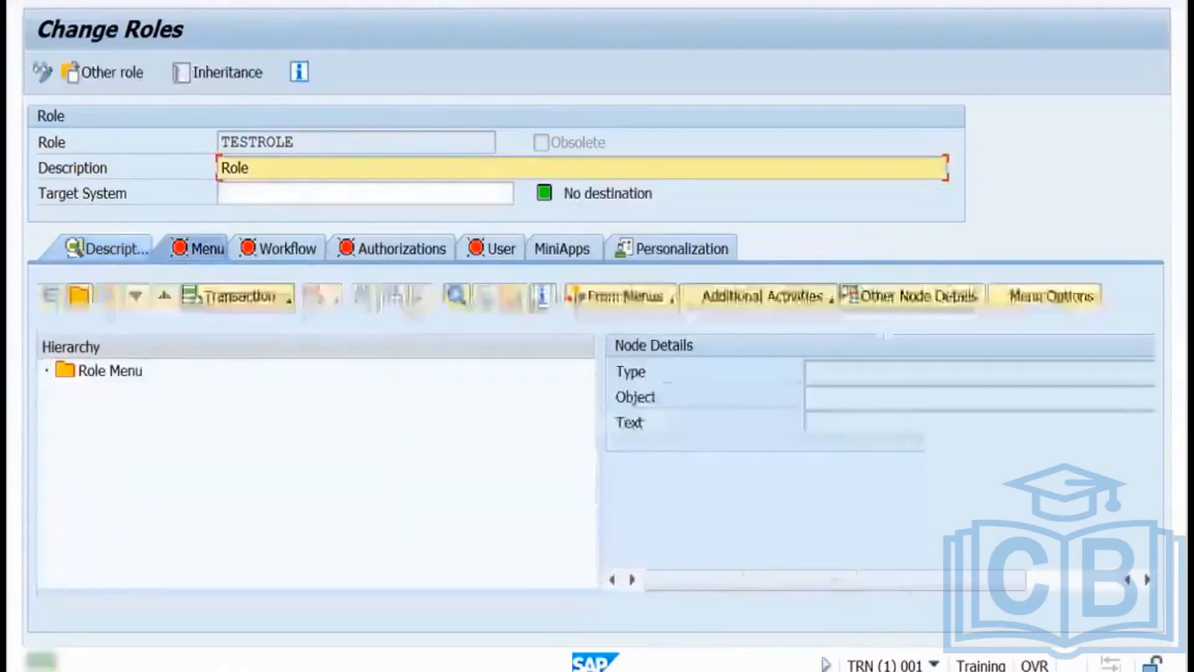
{"action": "left_click", "coordinate": [290, 299]}
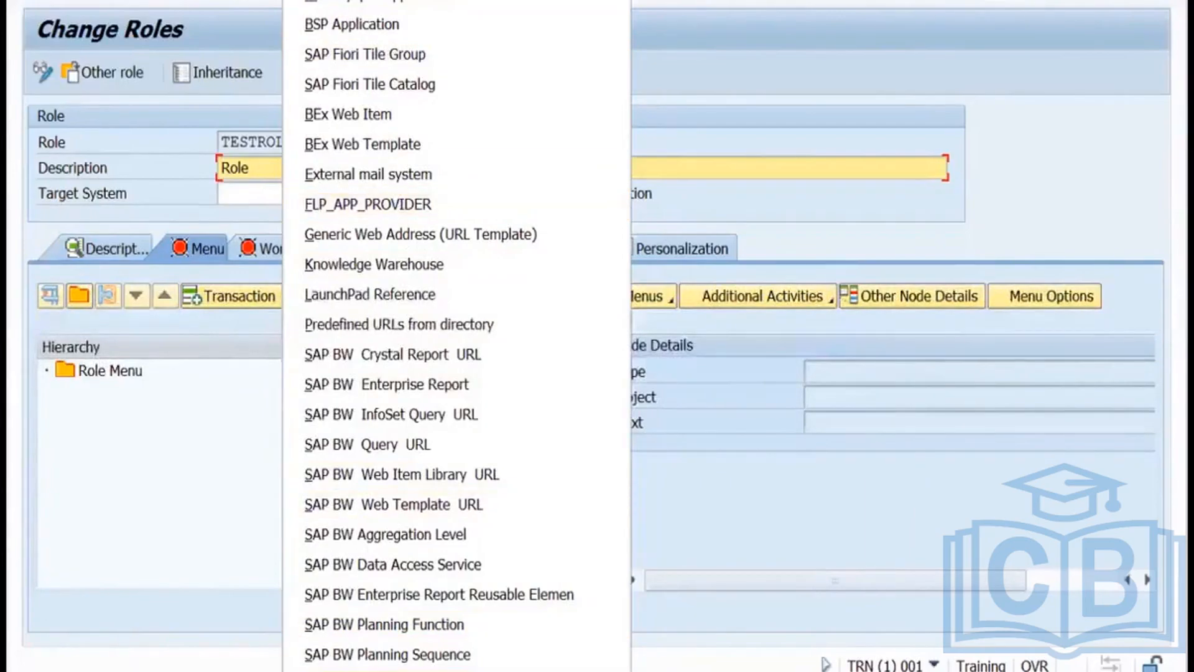
{"action": "scroll", "coordinate": [457, 336], "scroll_direction": "down", "scroll_amount": 5}
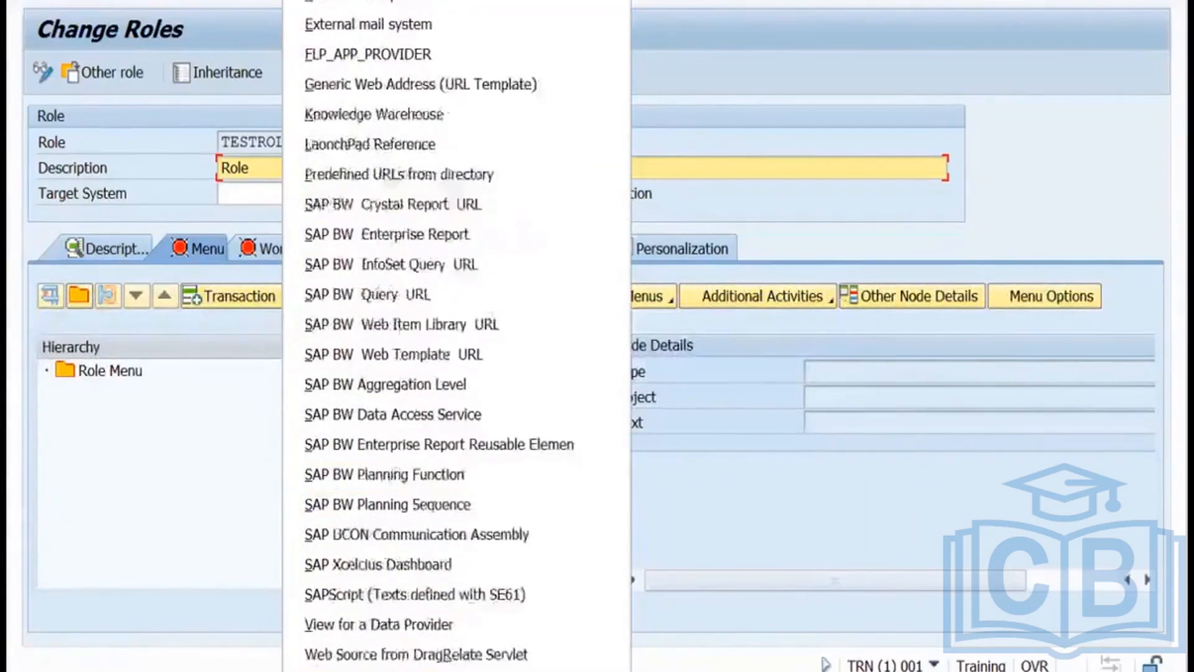
{"action": "left_click", "coordinate": [405, 670]}
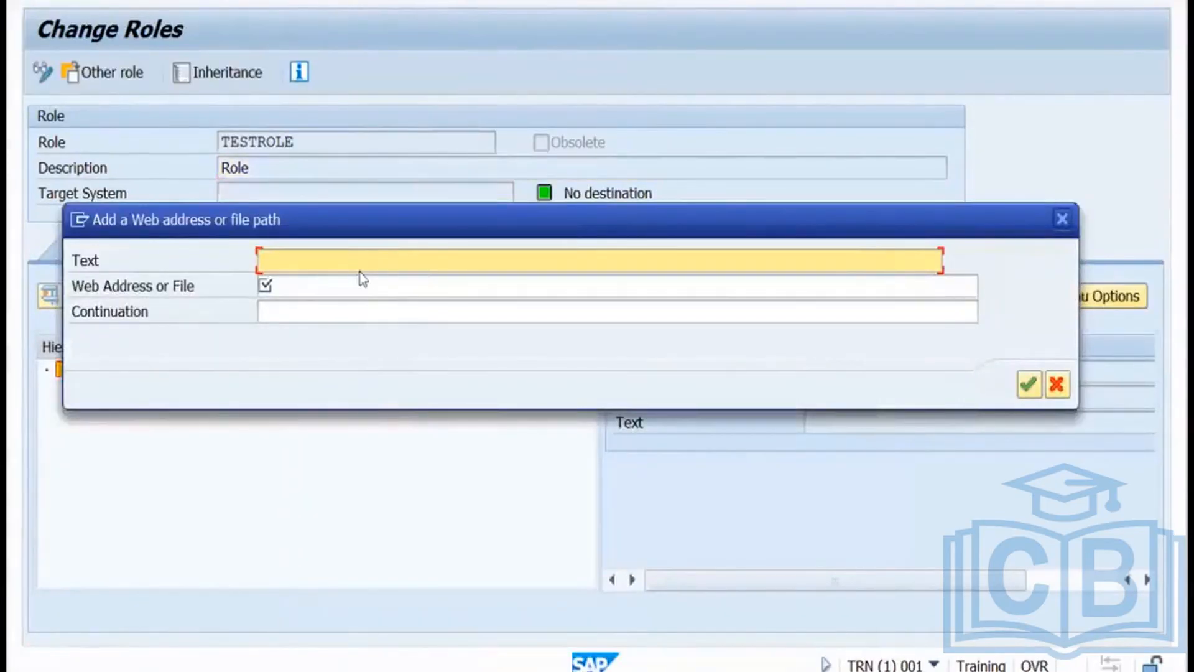
{"action": "type", "text": "Google.com"}
{"action": "left_click", "coordinate": [342, 285]}
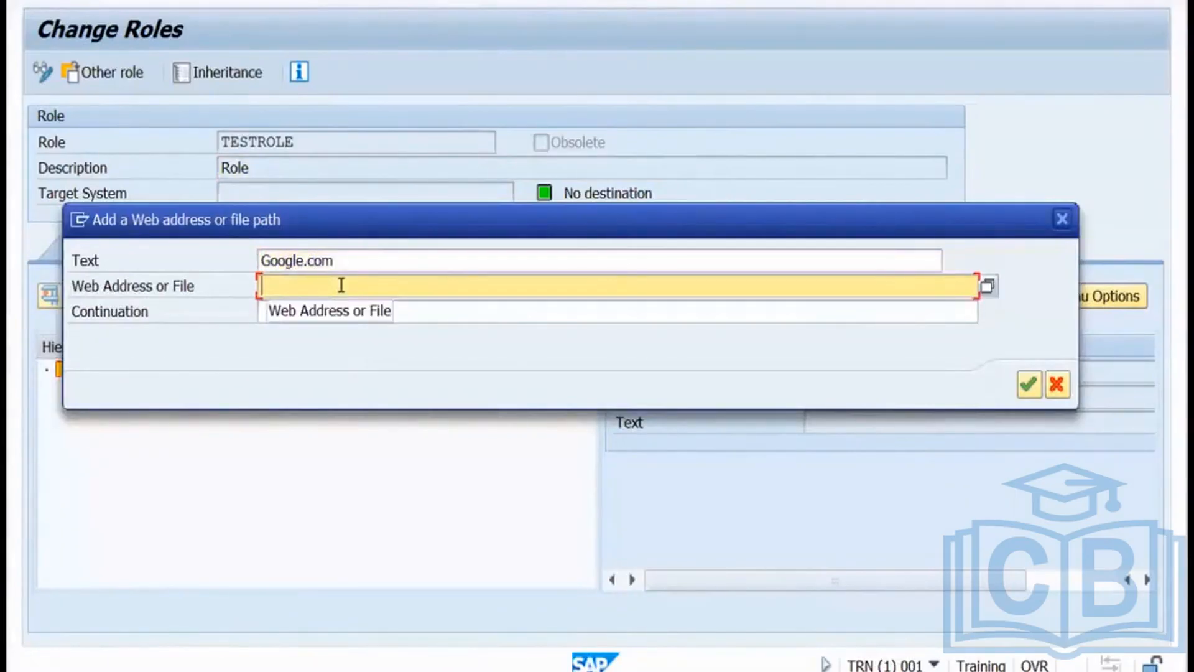
{"action": "type", "text": "http://"}
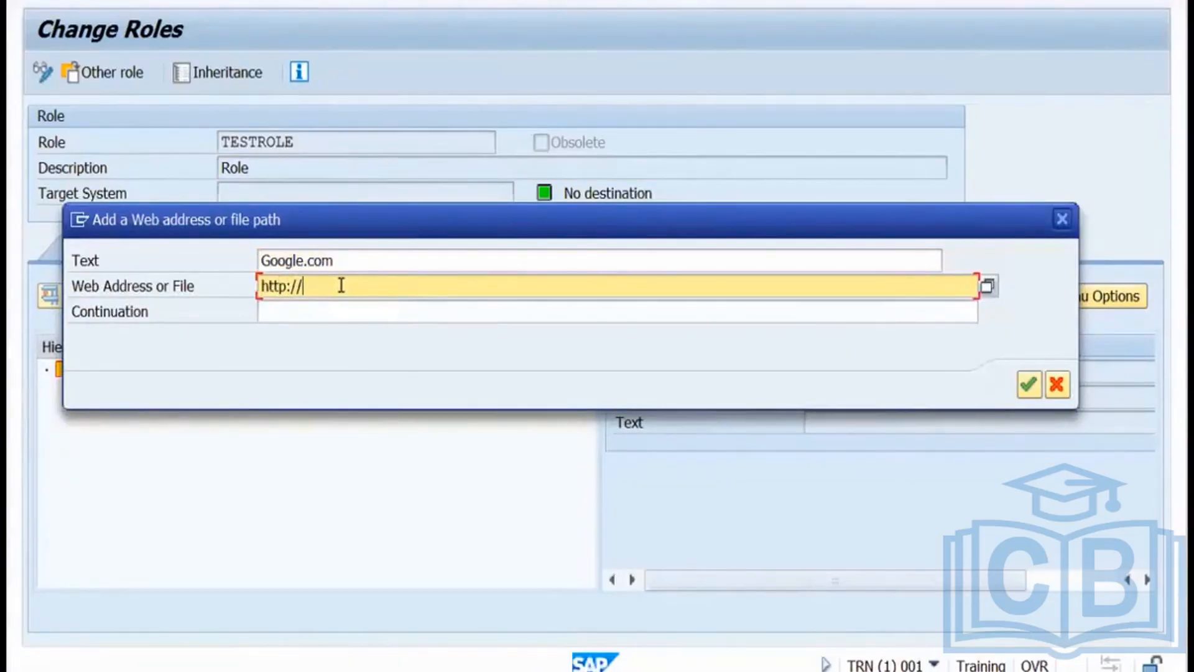
{"action": "type", "text": "google.com"}
{"action": "left_click", "coordinate": [1030, 385]}
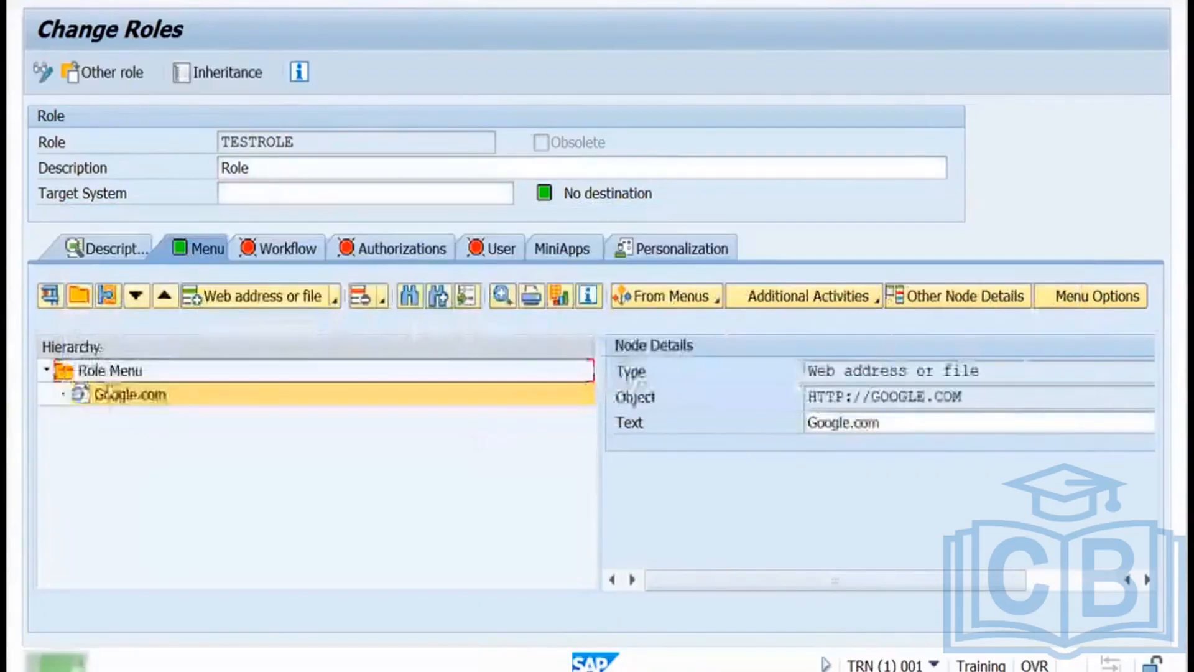
{"action": "left_click", "coordinate": [335, 304]}
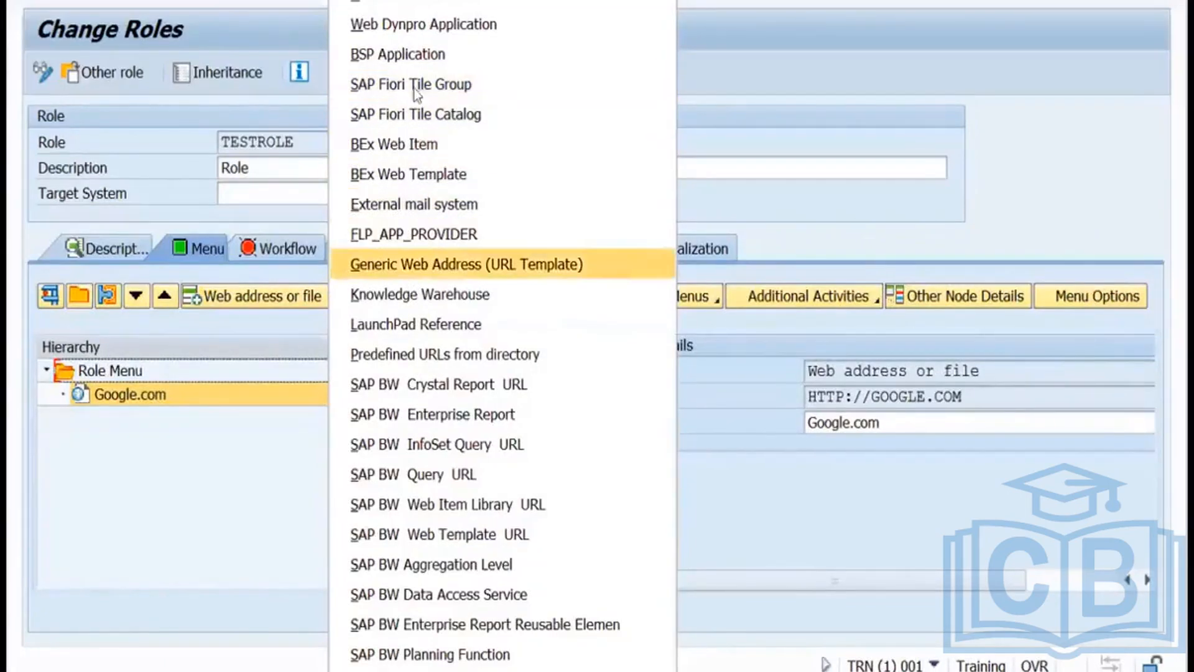
Assign transactions SM50, SM37, SM51 and SM66 to TESTROLE's menu, then view its authorizations.
{"action": "left_click", "coordinate": [398, 0]}
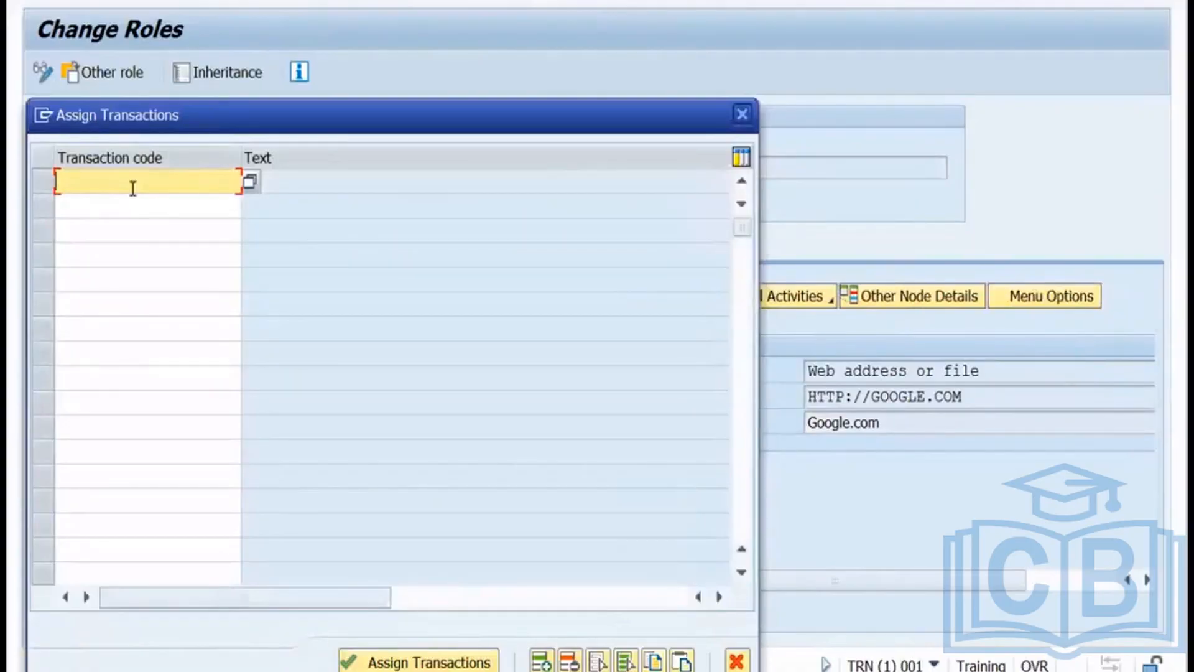
{"action": "type", "text": "sm50"}
{"action": "left_click", "coordinate": [116, 205]}
{"action": "type", "text": "sm"}
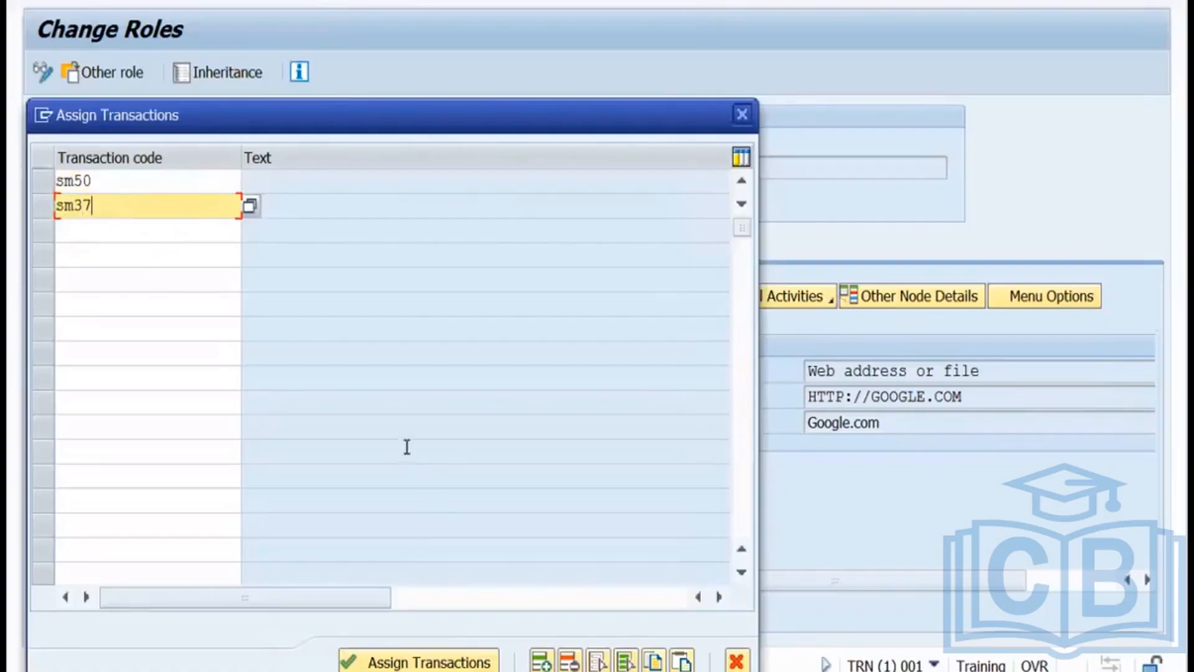
{"action": "left_click", "coordinate": [90, 231]}
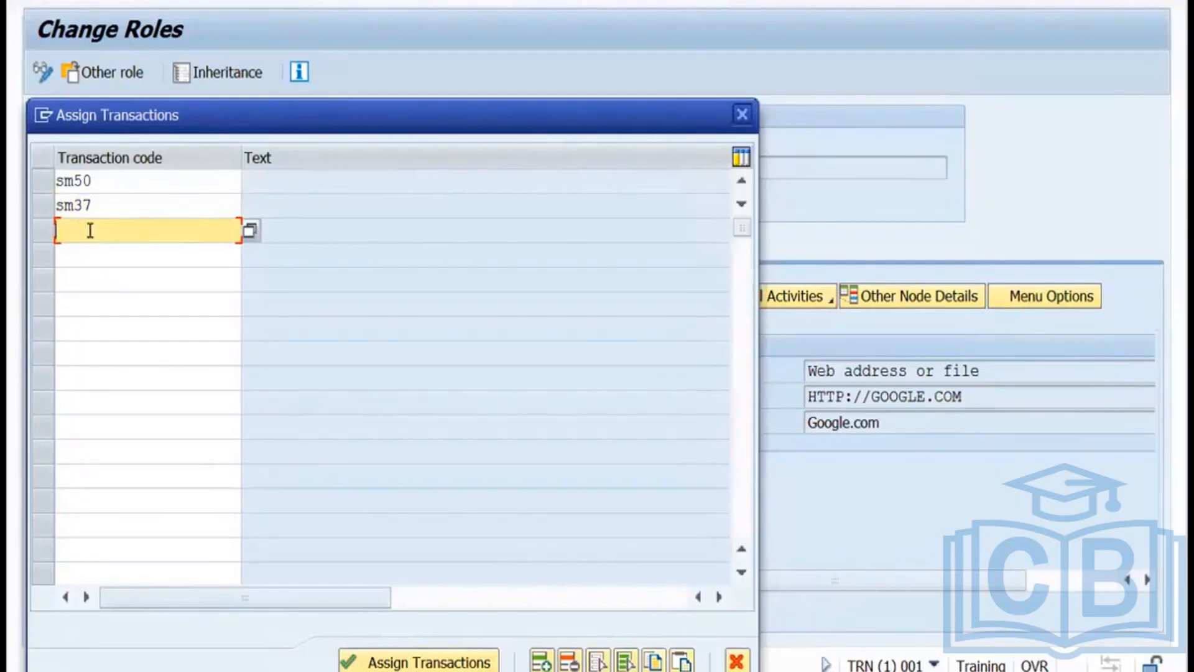
{"action": "type", "text": "sm51"}
{"action": "left_click", "coordinate": [81, 251]}
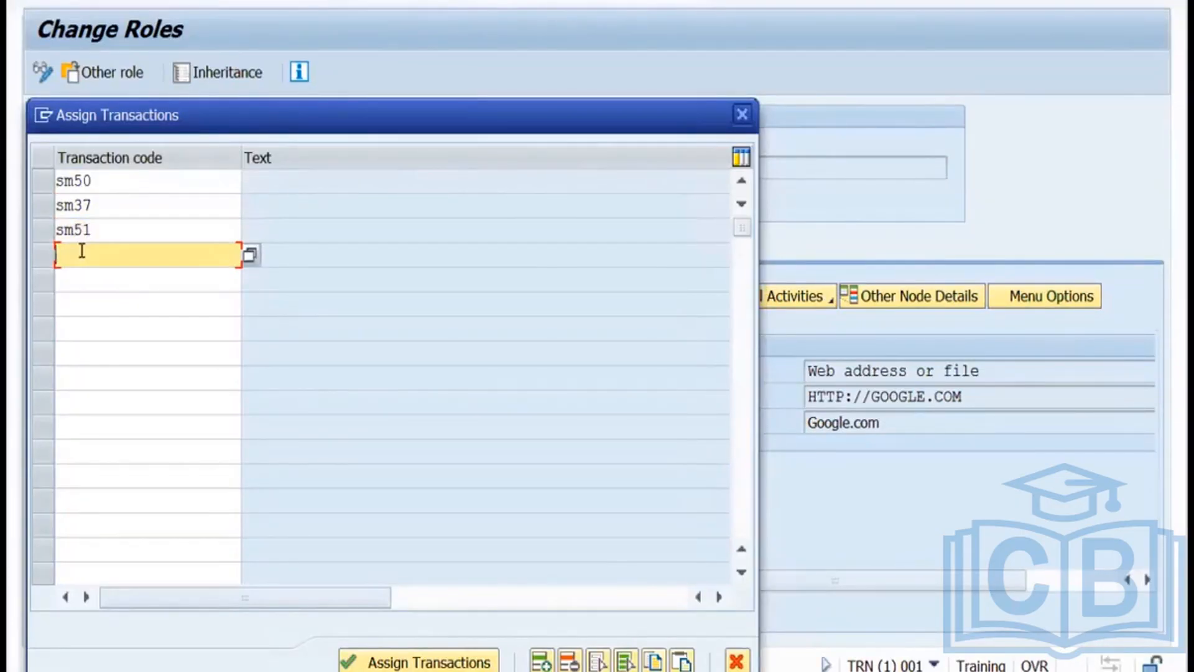
{"action": "type", "text": "sm66"}
{"action": "left_click", "coordinate": [376, 659]}
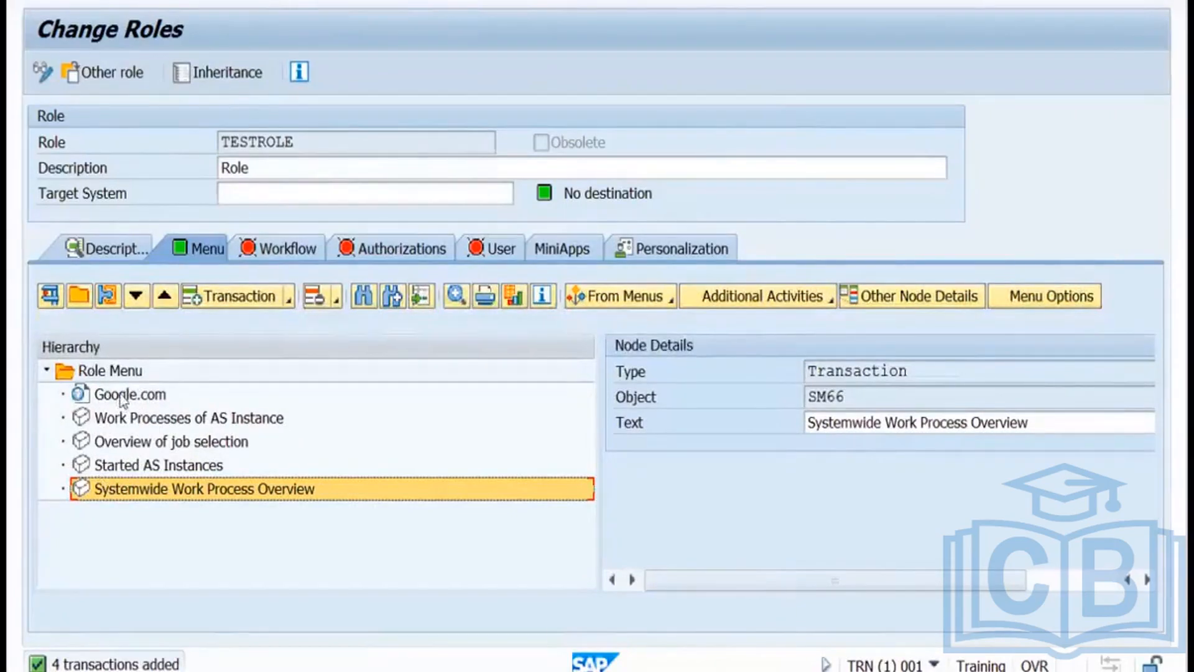
{"action": "left_click", "coordinate": [385, 249]}
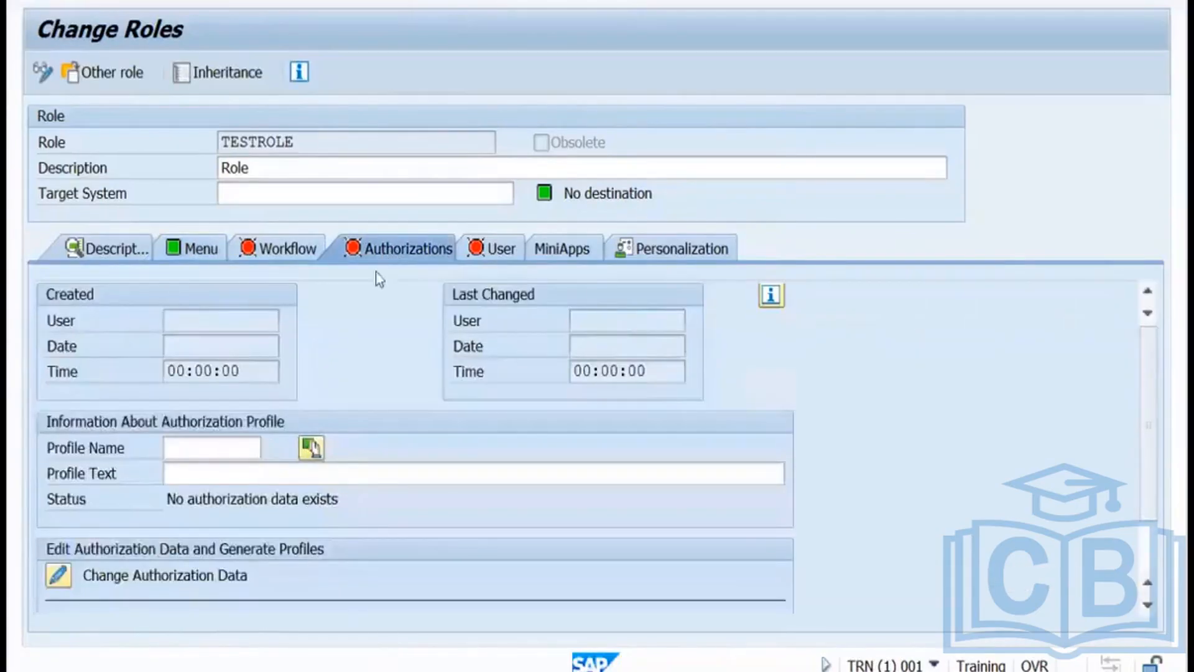
Open Change Authorization Data for TESTROLE, saving the role first when prompted.
{"action": "left_click", "coordinate": [185, 450]}
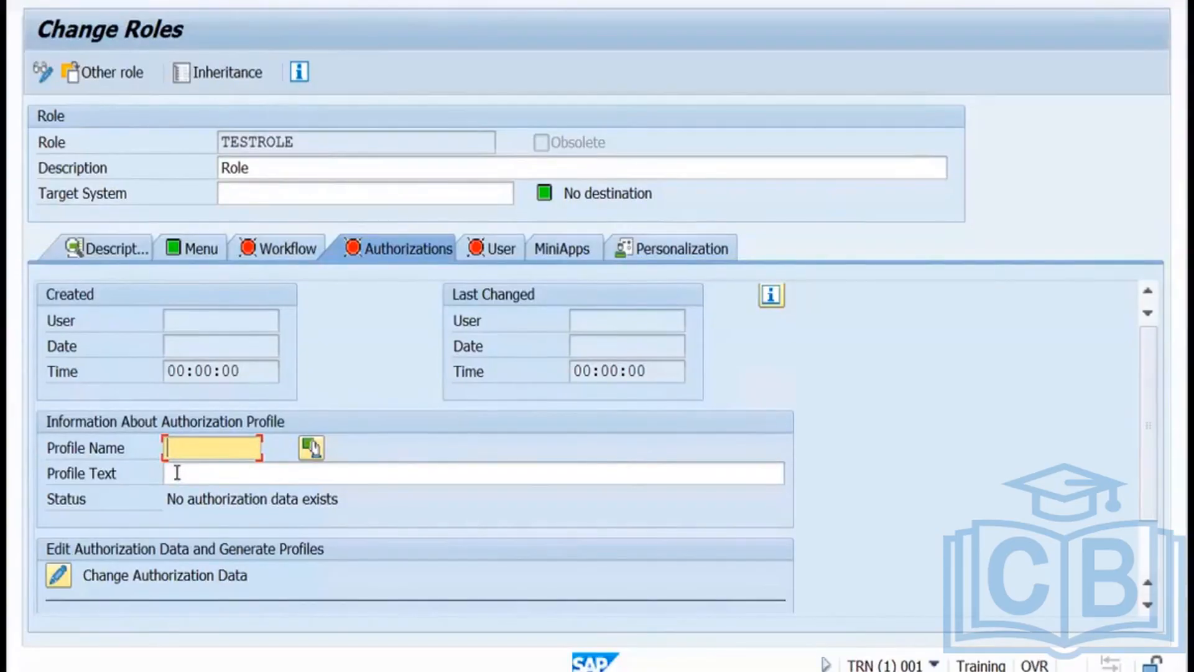
{"action": "left_click", "coordinate": [58, 576]}
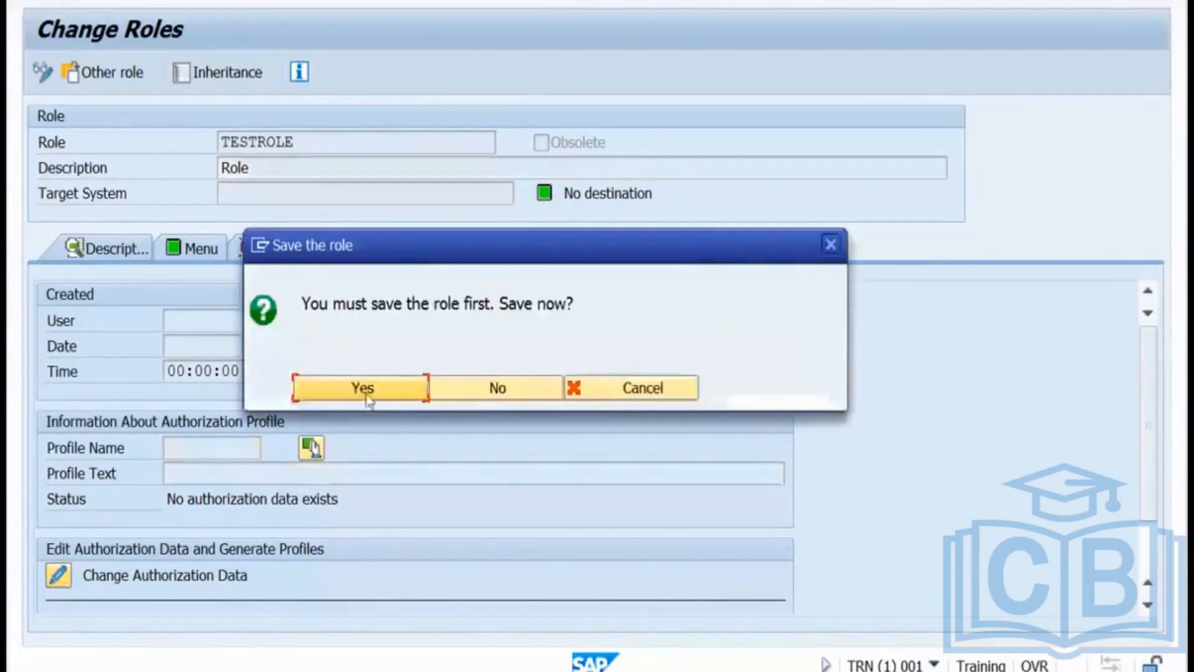
{"action": "left_click", "coordinate": [361, 391]}
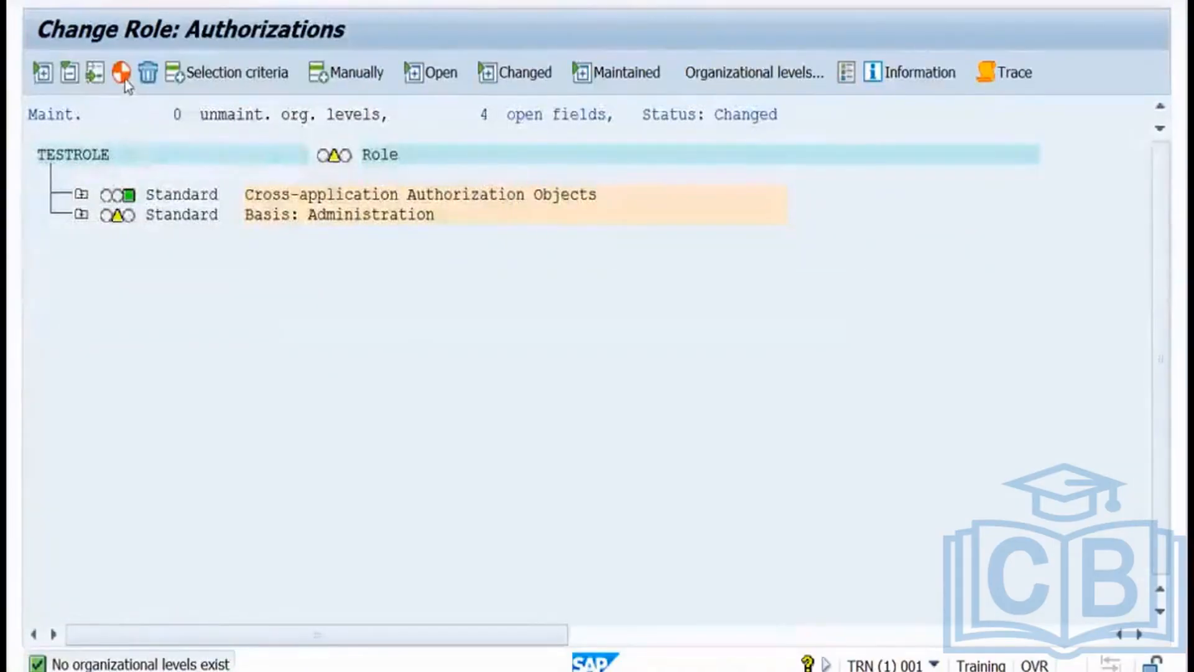
Generate profile T-TN470002 for TESTROLE despite open fields, then go back to the role overview.
{"action": "left_click", "coordinate": [122, 73]}
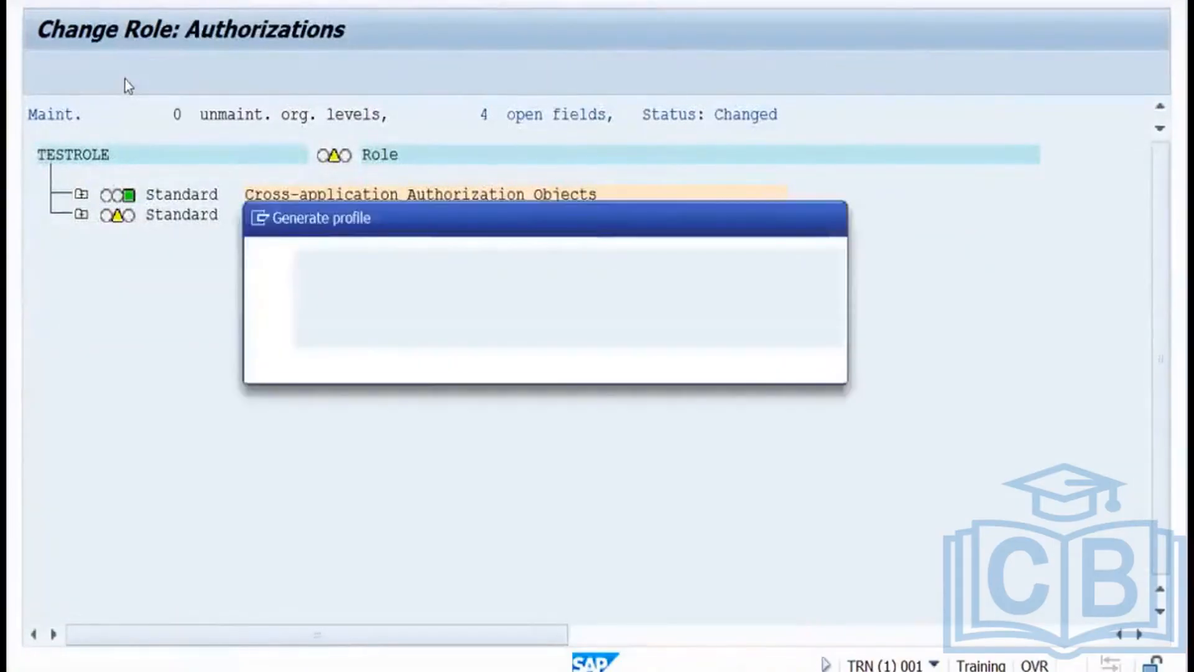
{"action": "left_click", "coordinate": [364, 363]}
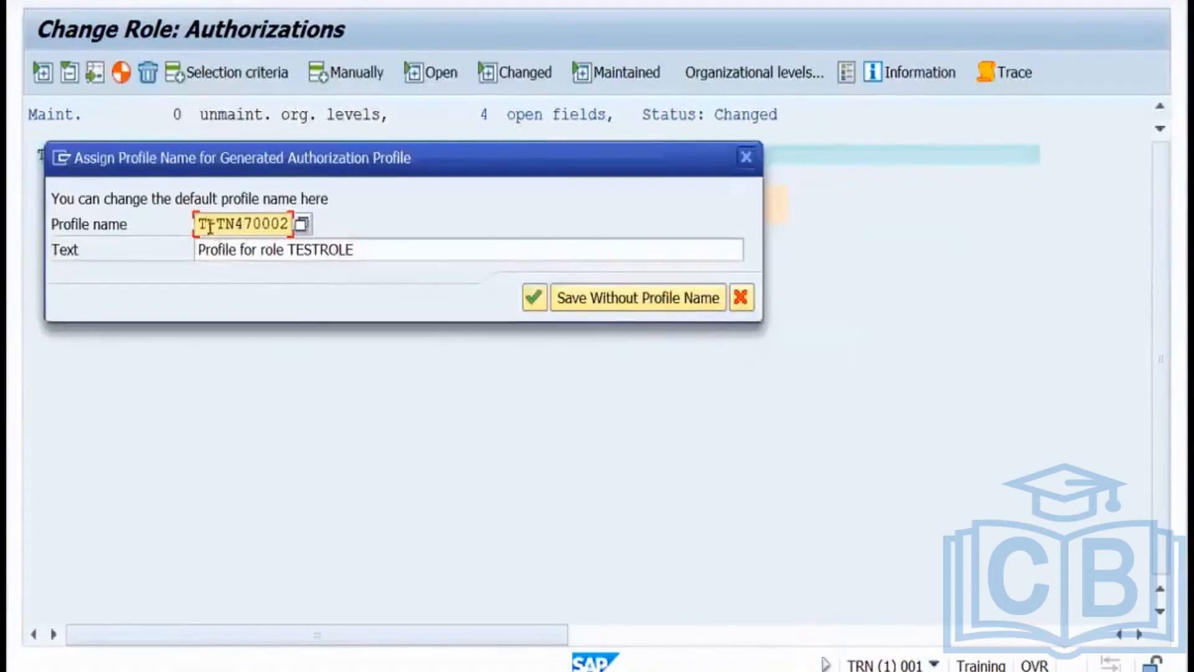
{"action": "left_click_drag", "start_coordinate": [205, 223], "coordinate": [294, 221]}
{"action": "left_click", "coordinate": [534, 298]}
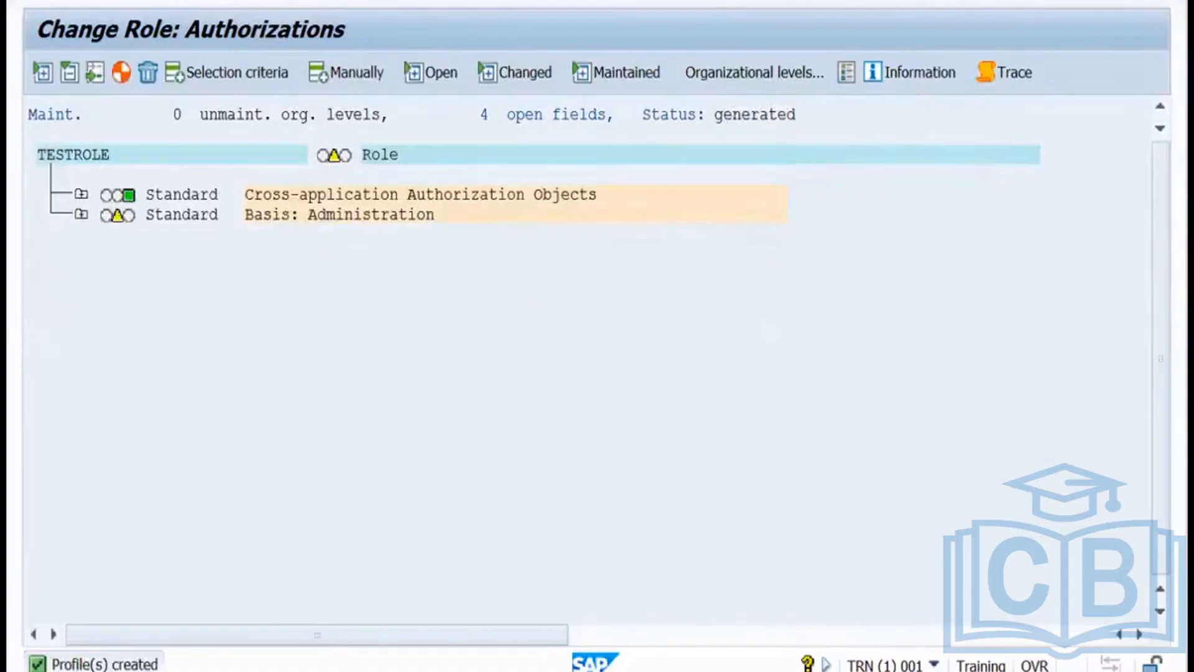
{"action": "key", "text": "F3"}
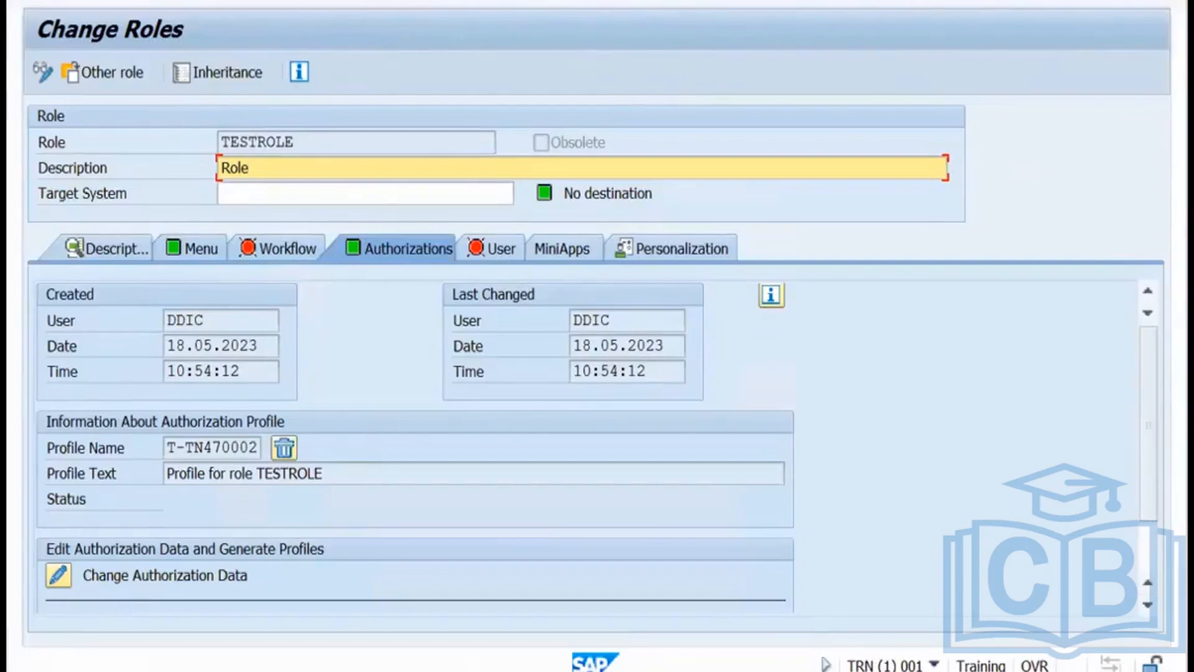
Save TESTROLE, exit PFCG and open User Maintenance (SU01).
{"action": "key", "text": "ctrl+s"}
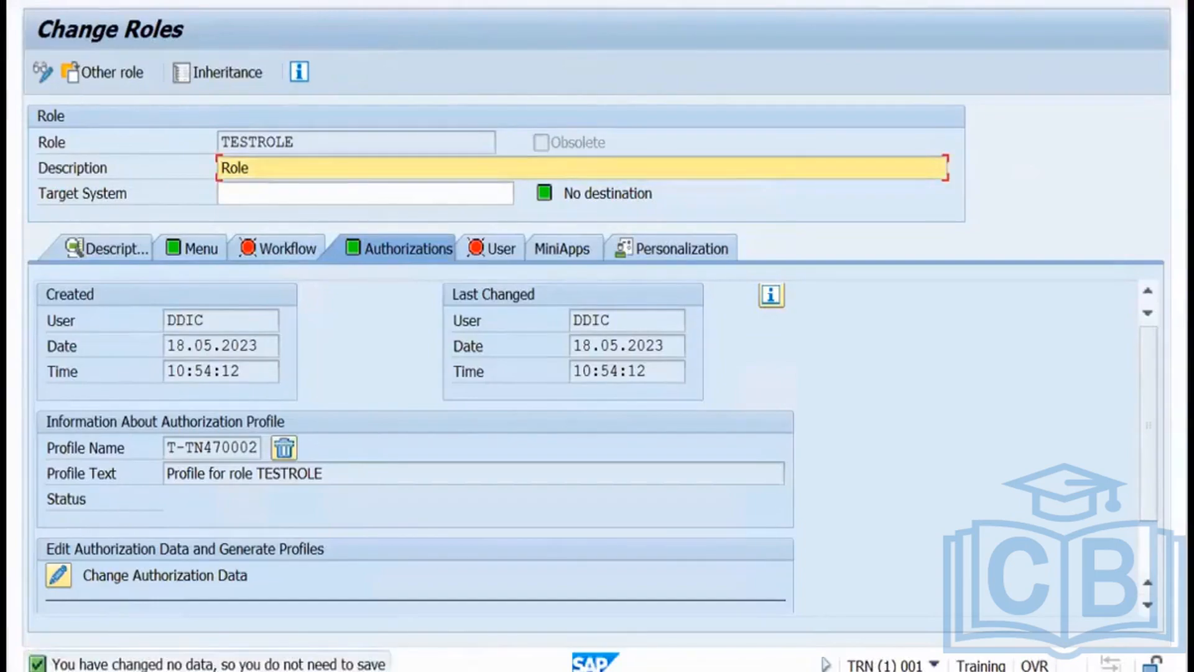
{"action": "key", "text": "F3"}
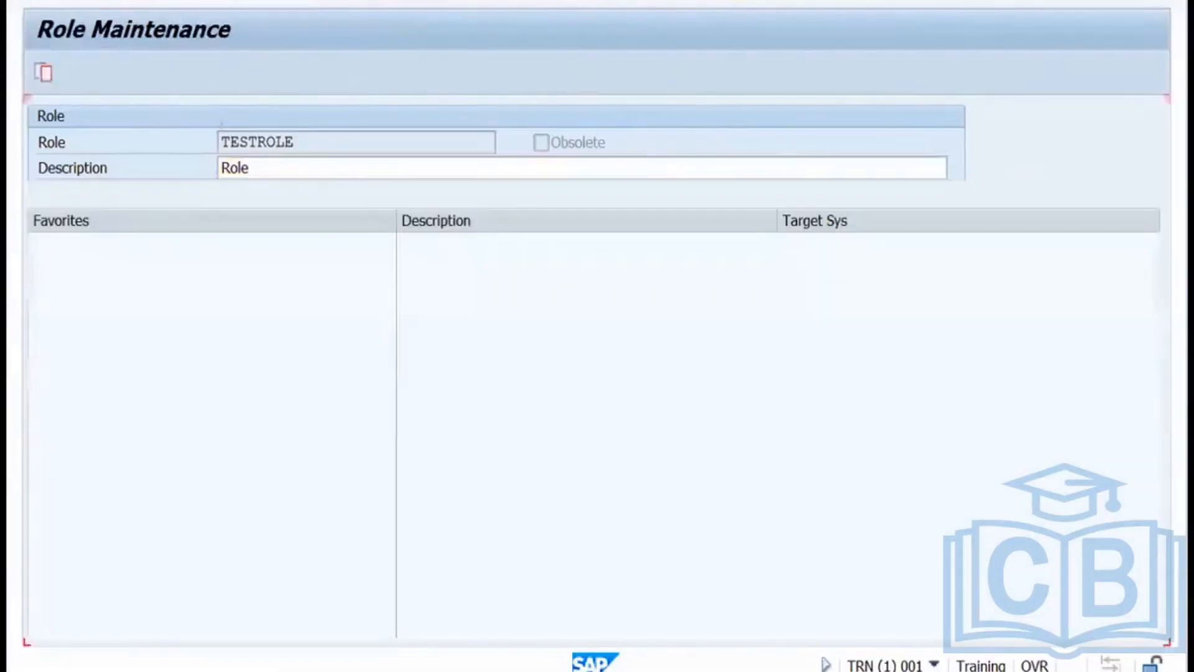
{"action": "key", "text": "F3"}
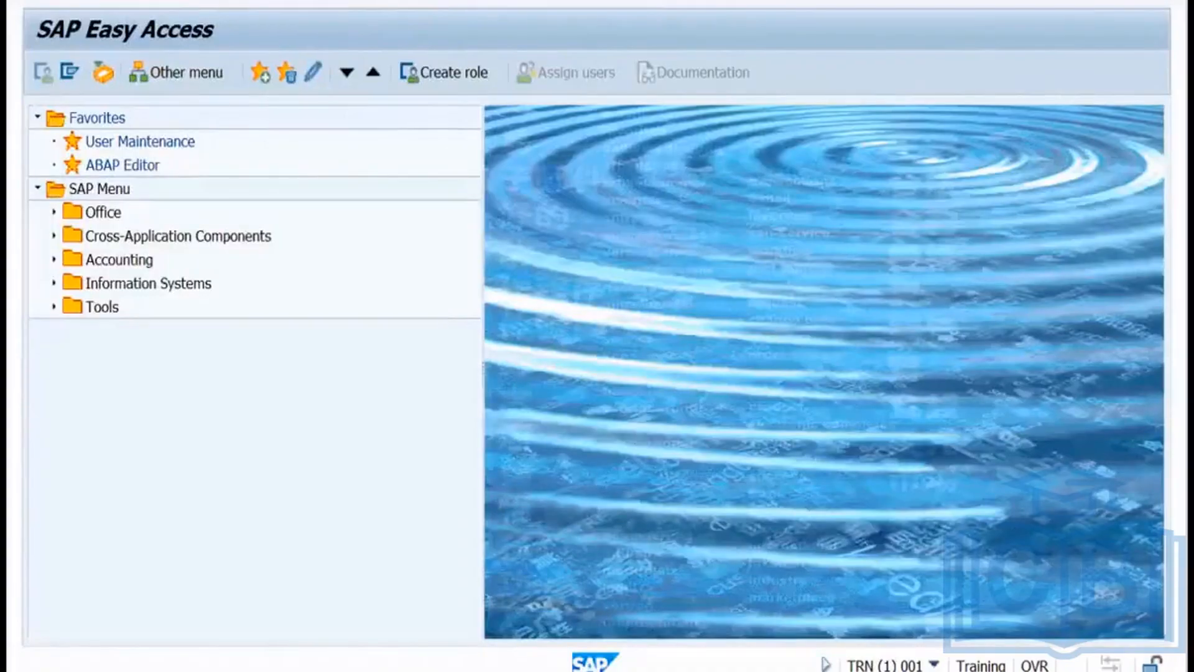
{"action": "key", "text": "Return"}
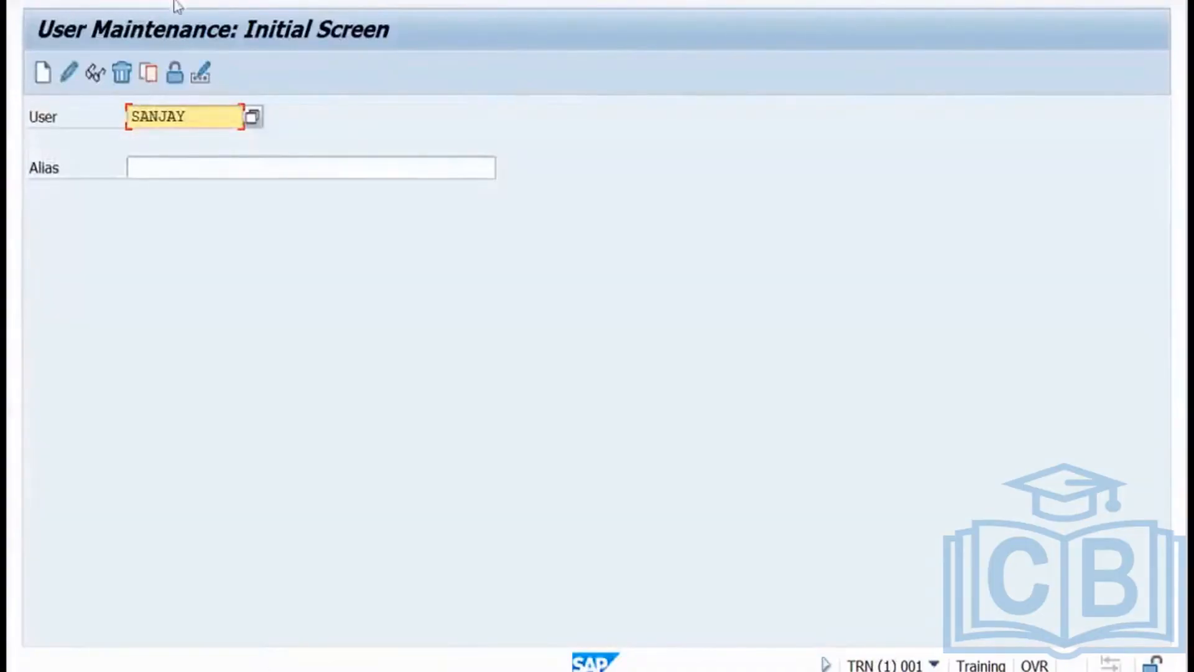
Start creating user testuser with last name 'test'.
{"action": "double_click", "coordinate": [124, 116]}
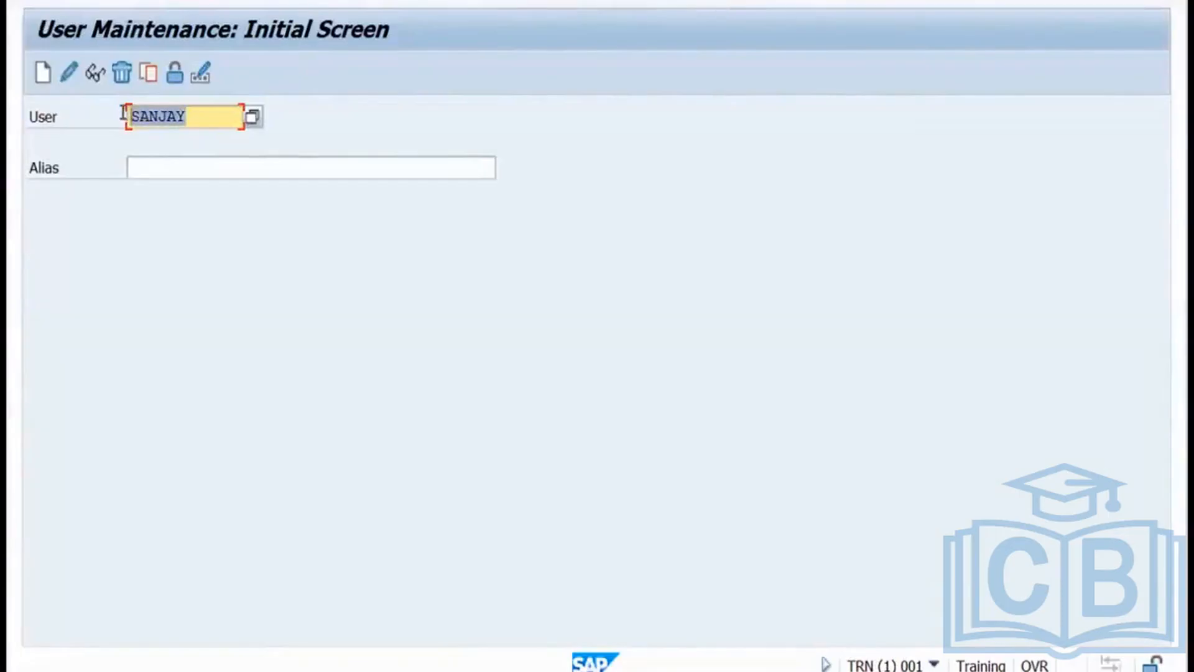
{"action": "type", "text": "testuser"}
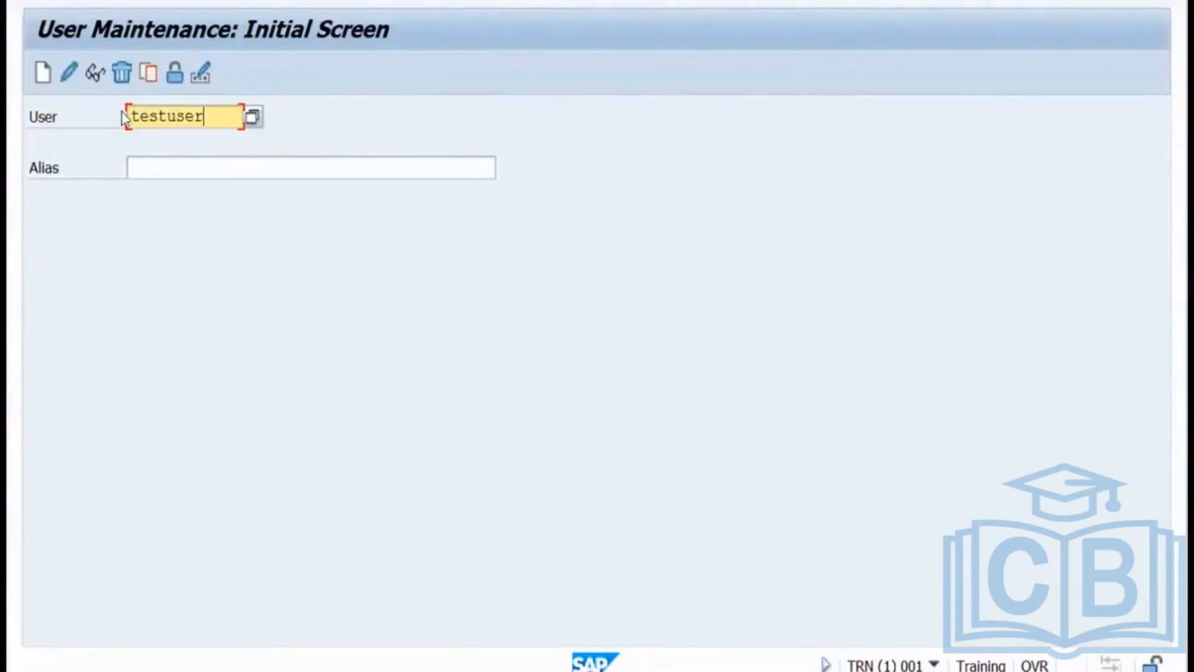
{"action": "left_click", "coordinate": [41, 79]}
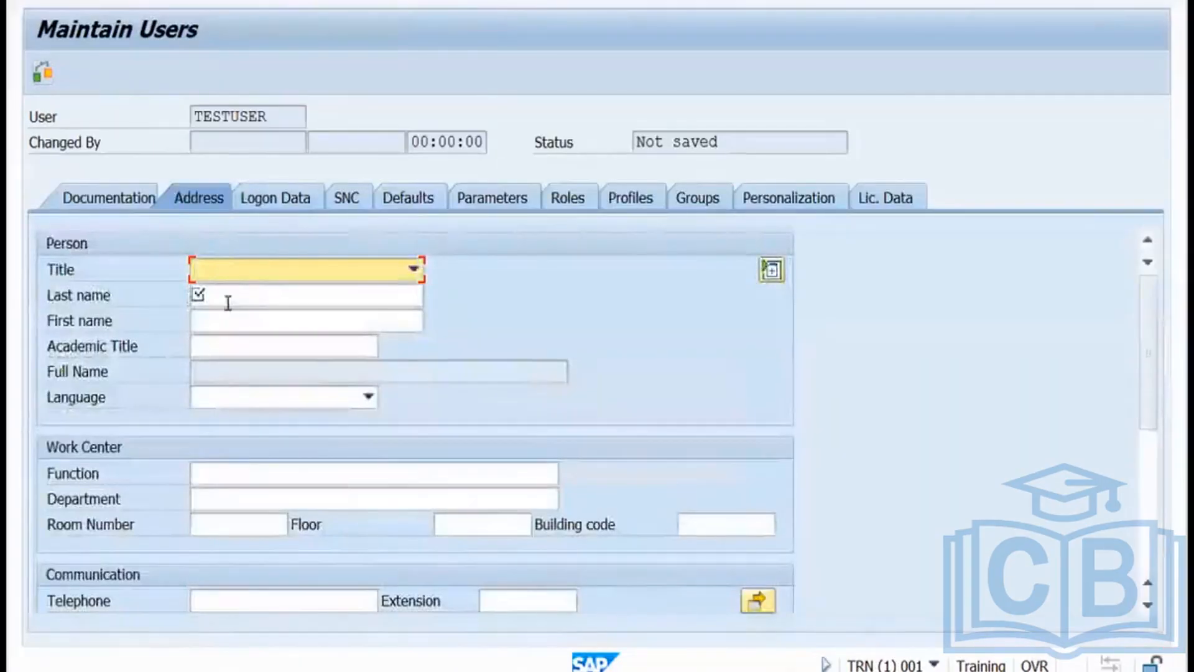
{"action": "left_click", "coordinate": [229, 293]}
{"action": "type", "text": "test"}
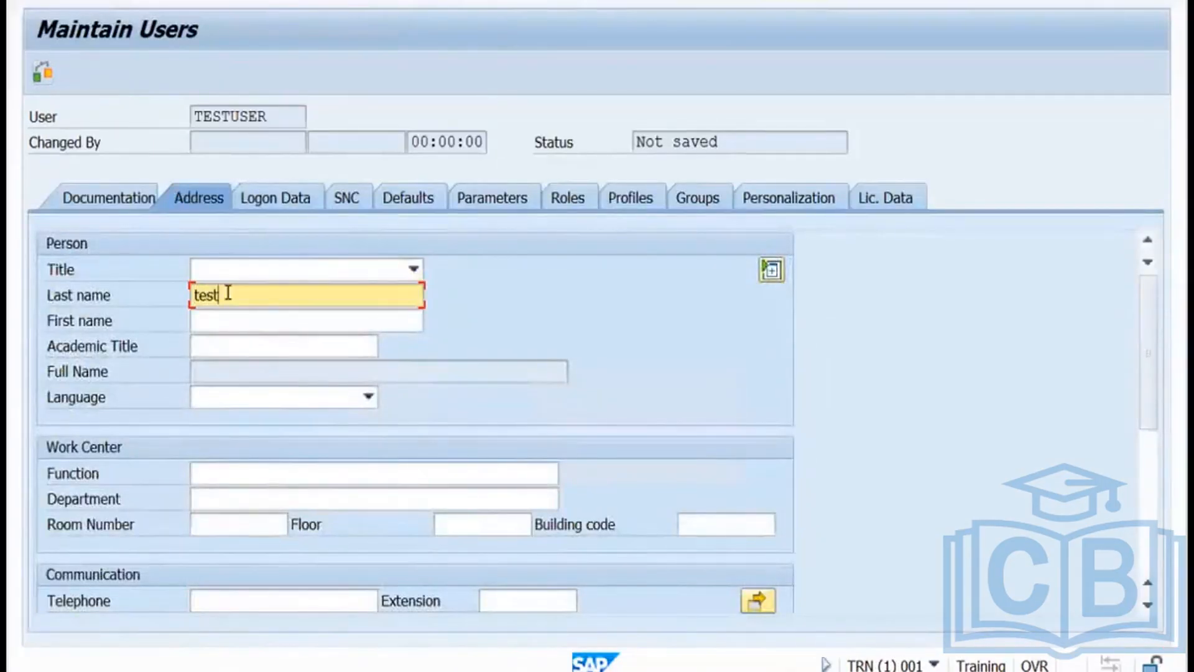
Assign TESTROLE to testuser on the Roles tab and attempt to save.
{"action": "left_click", "coordinate": [563, 199]}
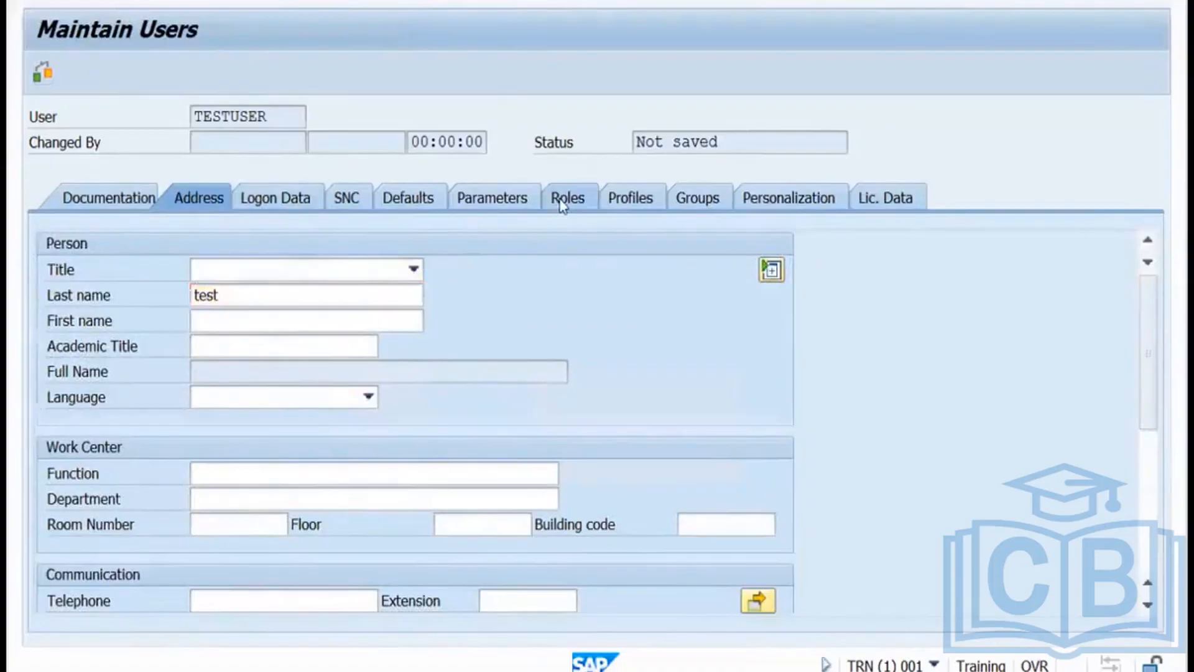
{"action": "left_click", "coordinate": [169, 358]}
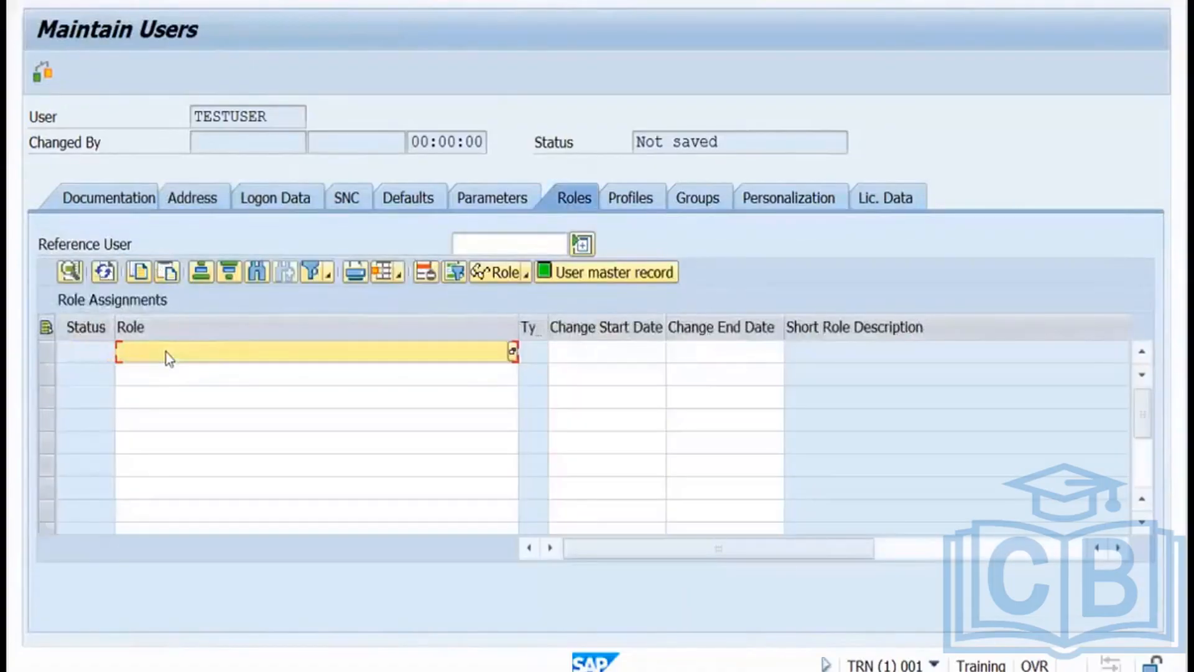
{"action": "type", "text": "test"}
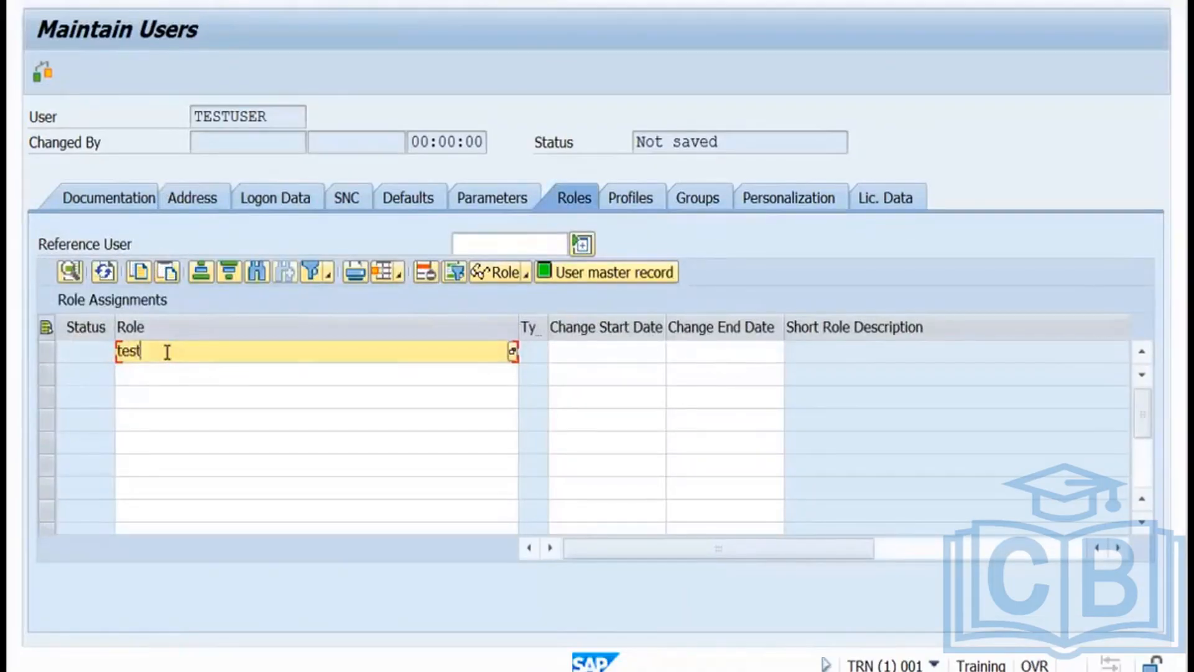
{"action": "type", "text": "role"}
{"action": "key", "text": "Return"}
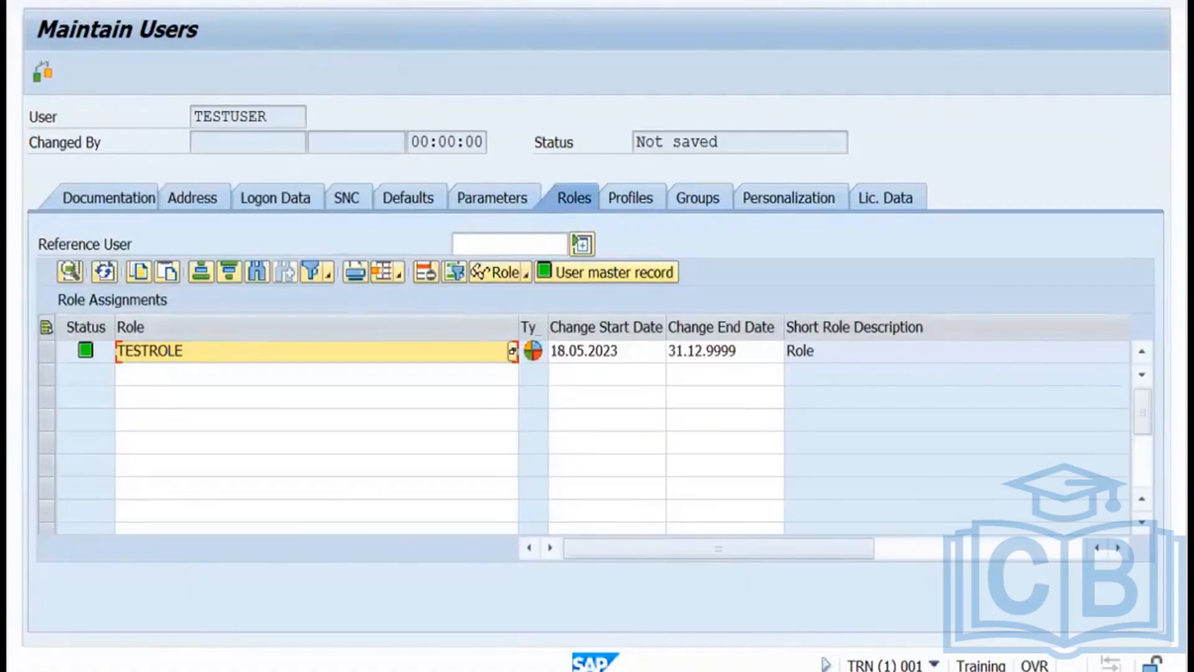
{"action": "key", "text": "ctrl+s"}
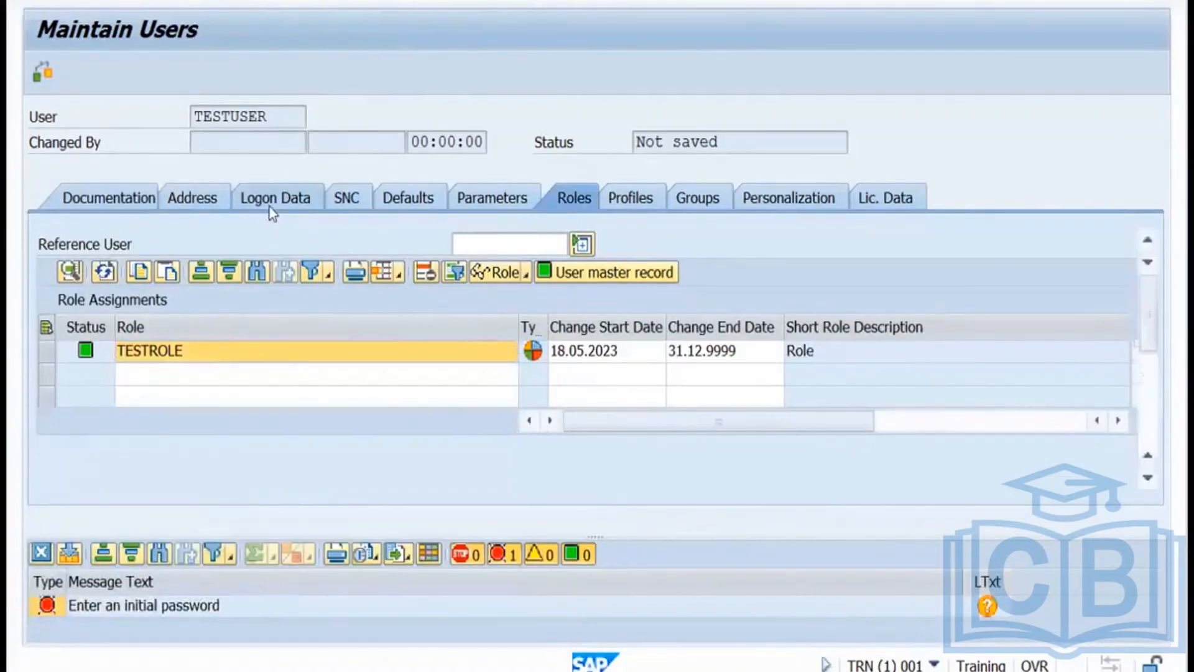
Set testuser's user type to Service, enter an initial password, and save the user.
{"action": "left_click", "coordinate": [270, 206]}
{"action": "left_click", "coordinate": [253, 277]}
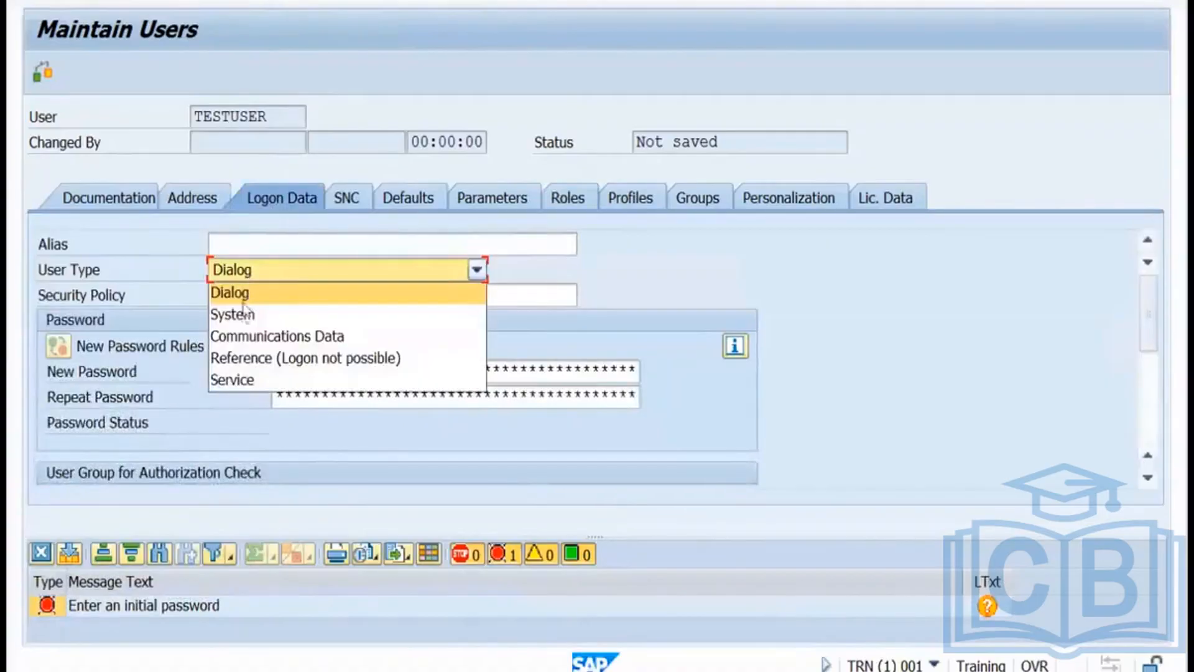
{"action": "left_click", "coordinate": [227, 380]}
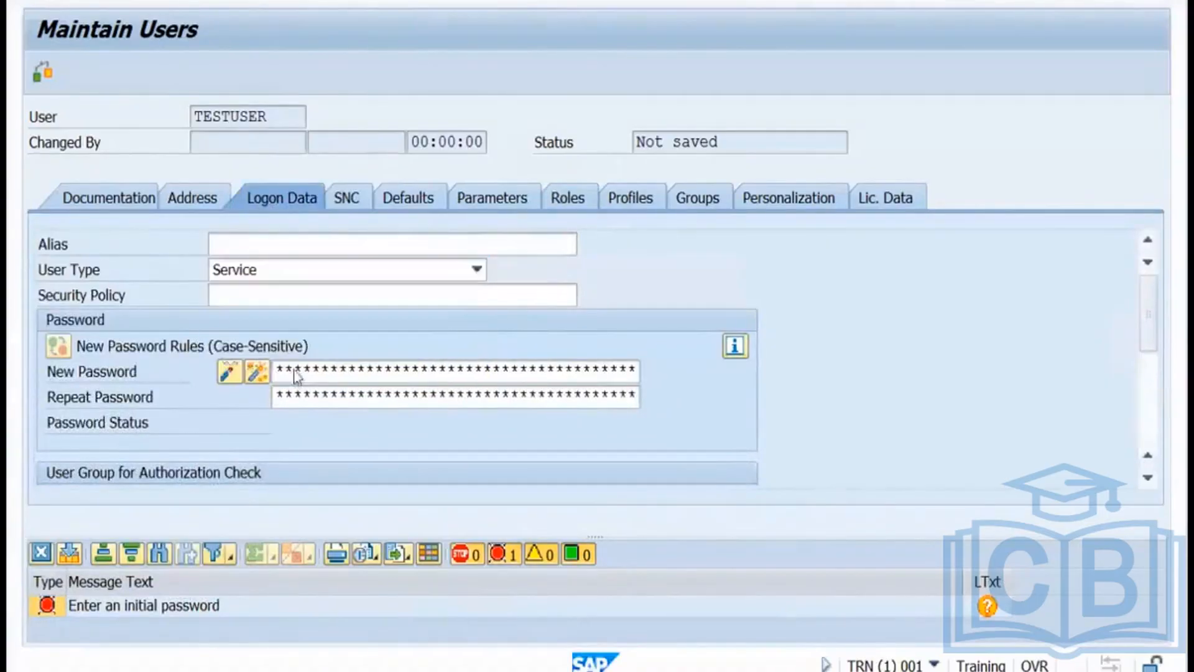
{"action": "left_click", "coordinate": [294, 372]}
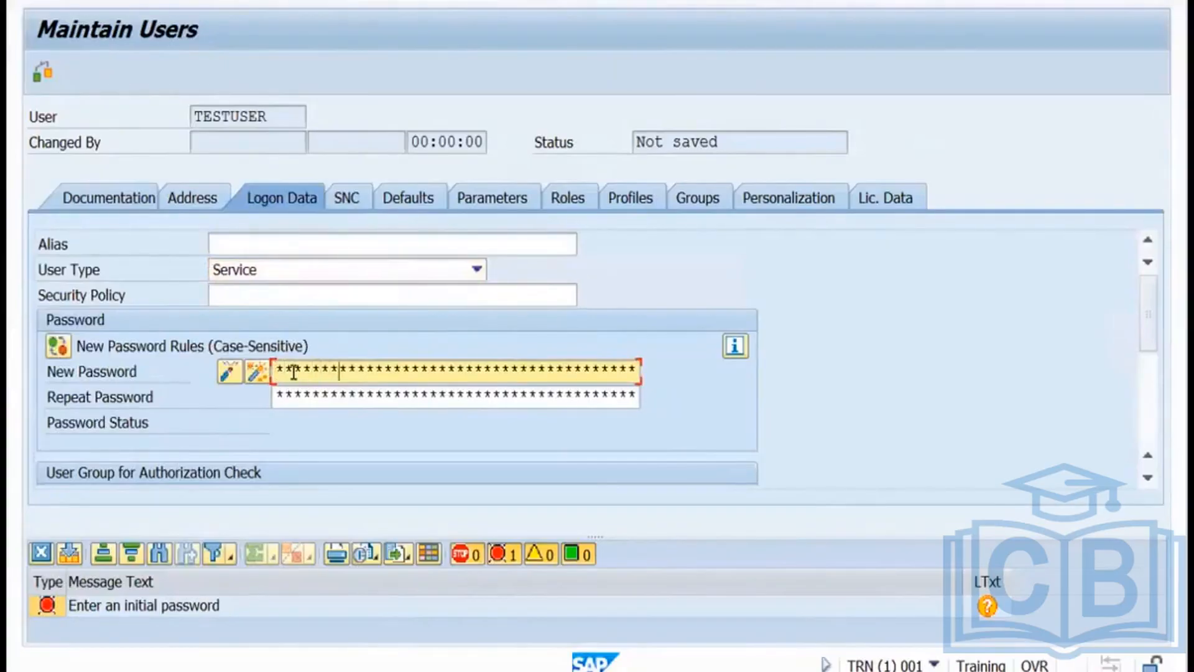
{"action": "left_click", "coordinate": [300, 399]}
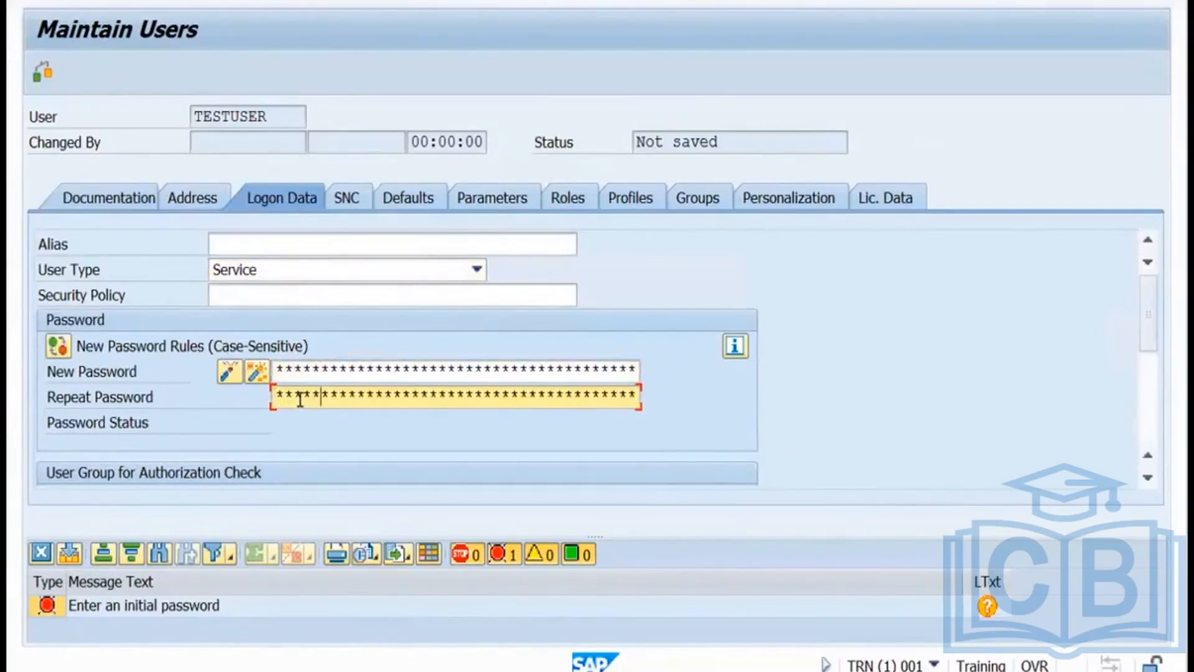
{"action": "type", "text": "**"}
{"action": "key", "text": "ctrl+s"}
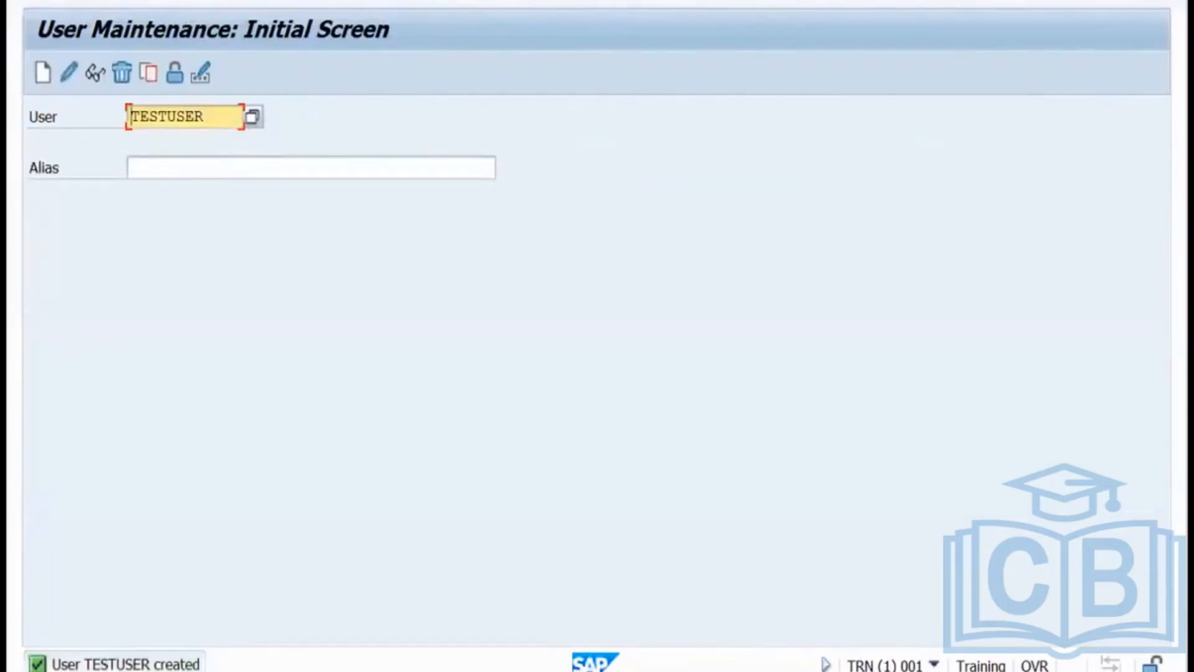
Log on to the TRN system as testuser with its new password and reach SAP Easy Access.
{"action": "left_click", "coordinate": [187, 671]}
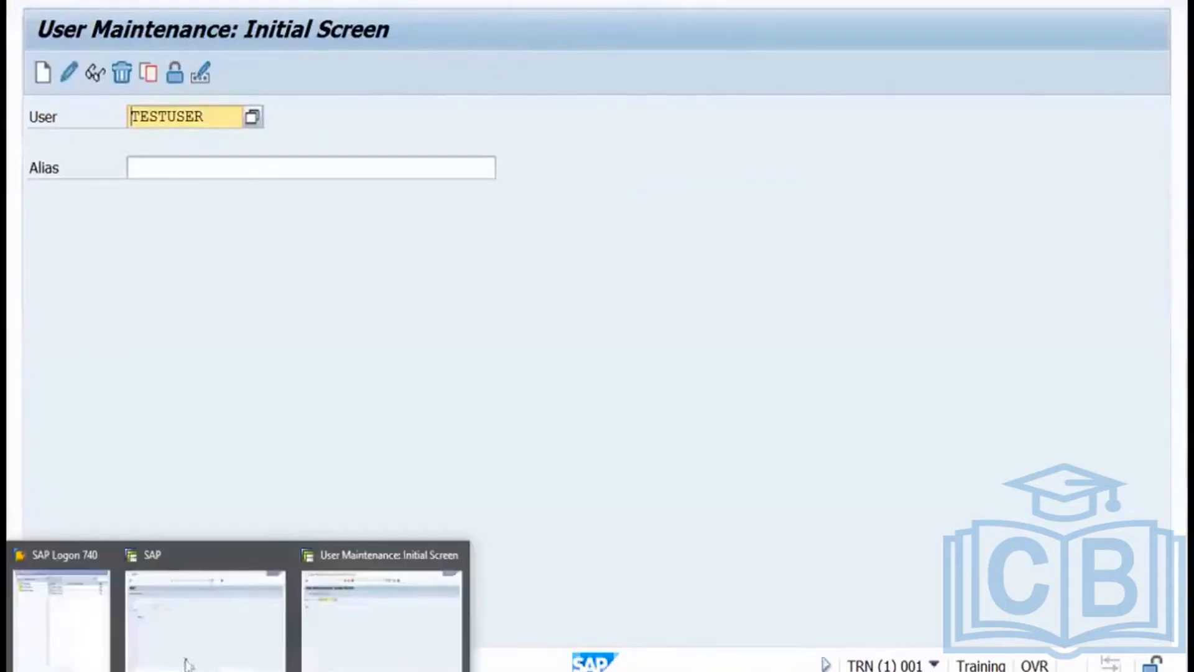
{"action": "left_click", "coordinate": [83, 617]}
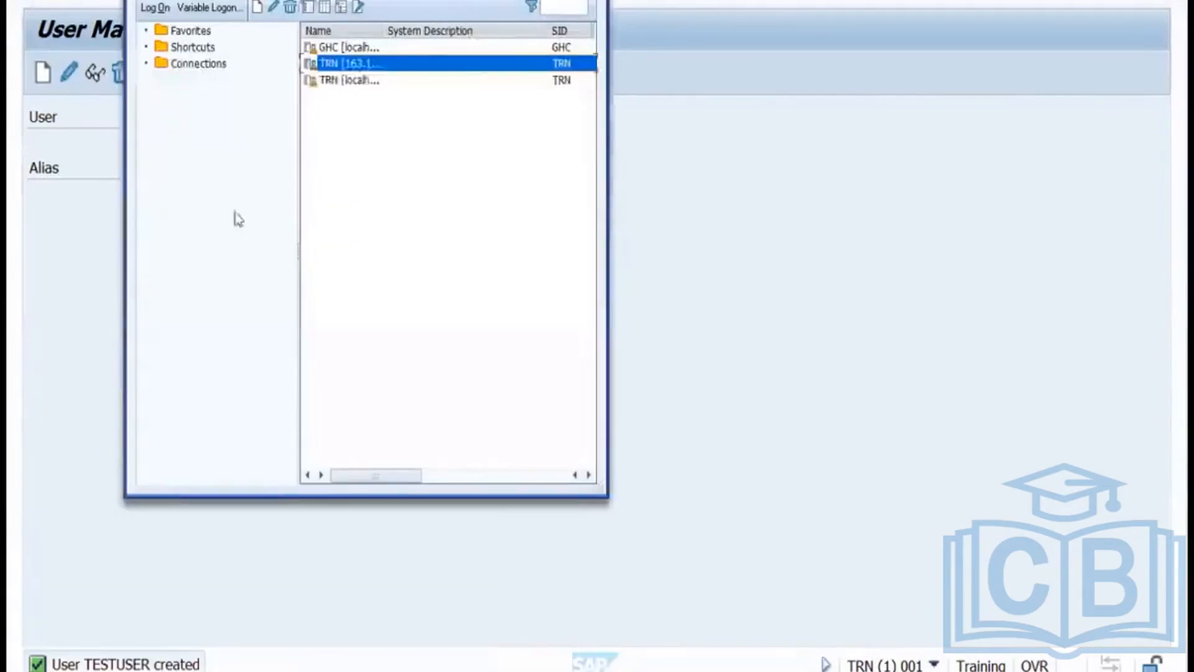
{"action": "double_click", "coordinate": [336, 66]}
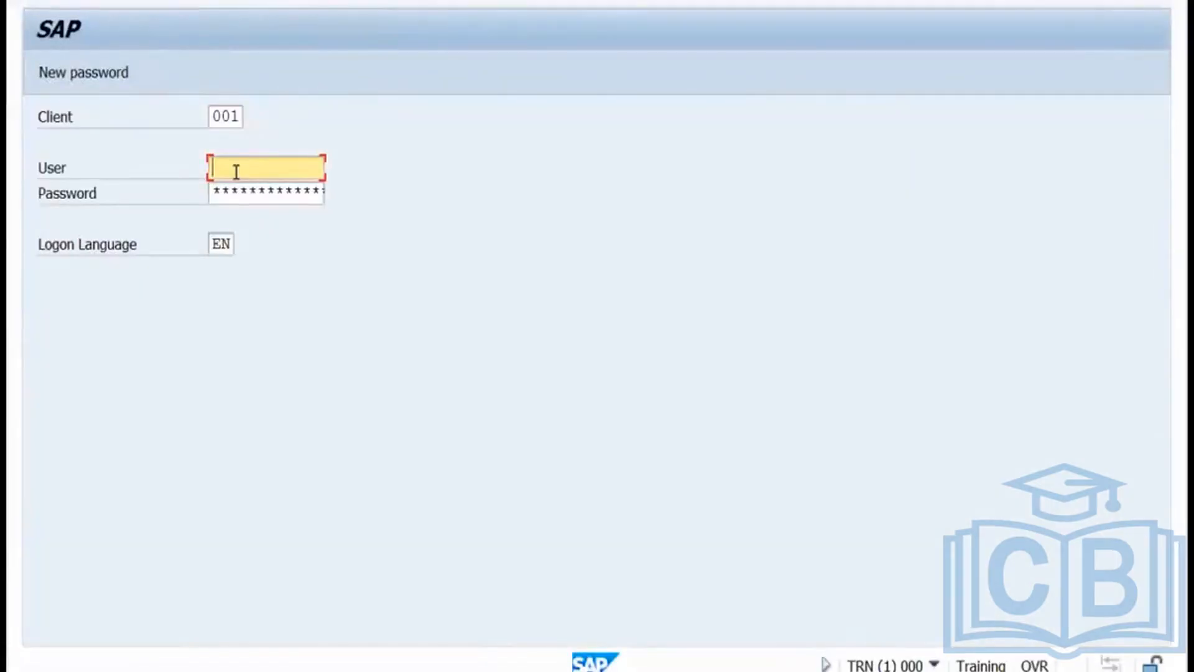
{"action": "type", "text": "testuser"}
{"action": "key", "text": "Tab"}
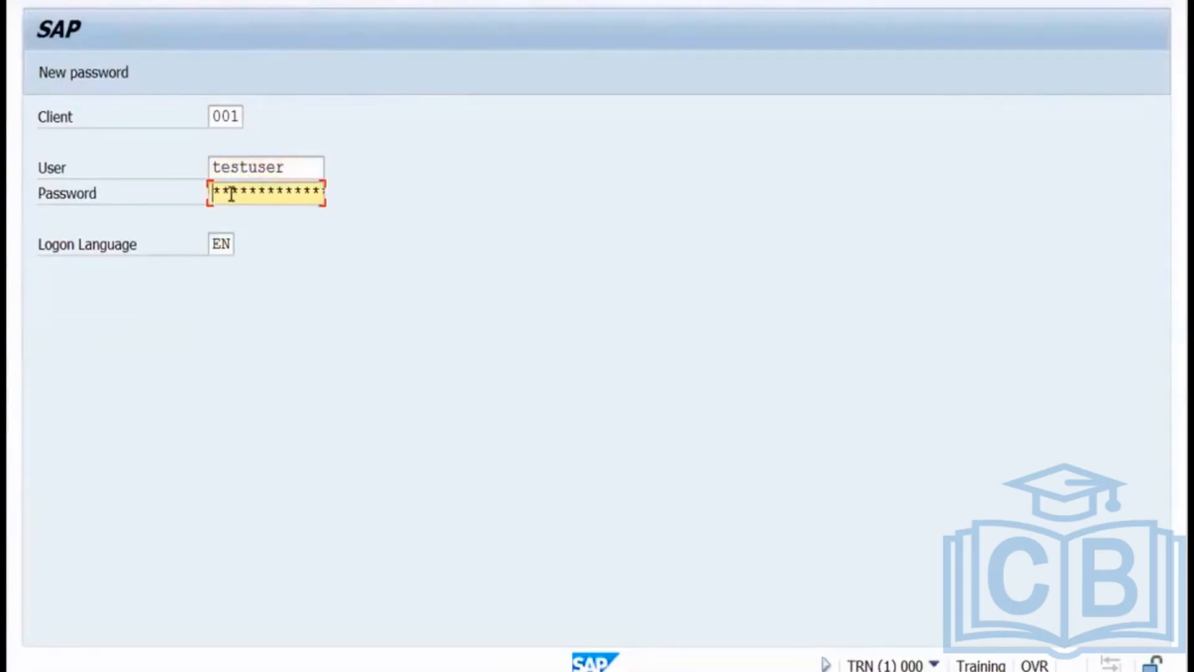
{"action": "type", "text": "*********"}
{"action": "key", "text": "Return"}
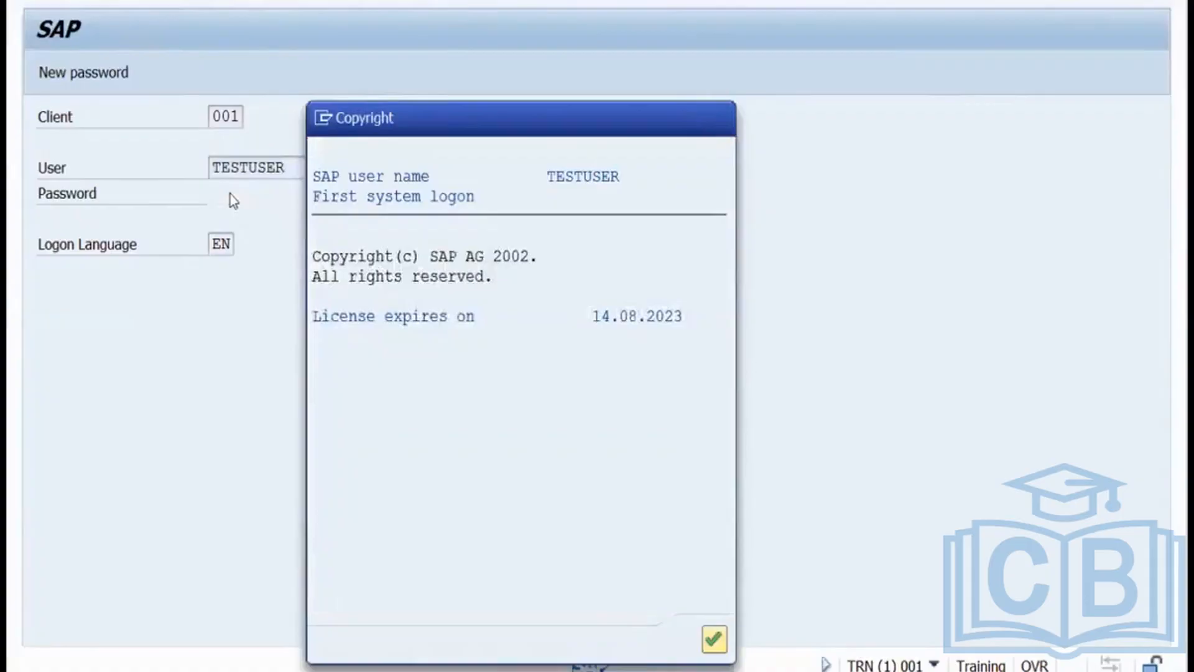
{"action": "key", "text": "Return"}
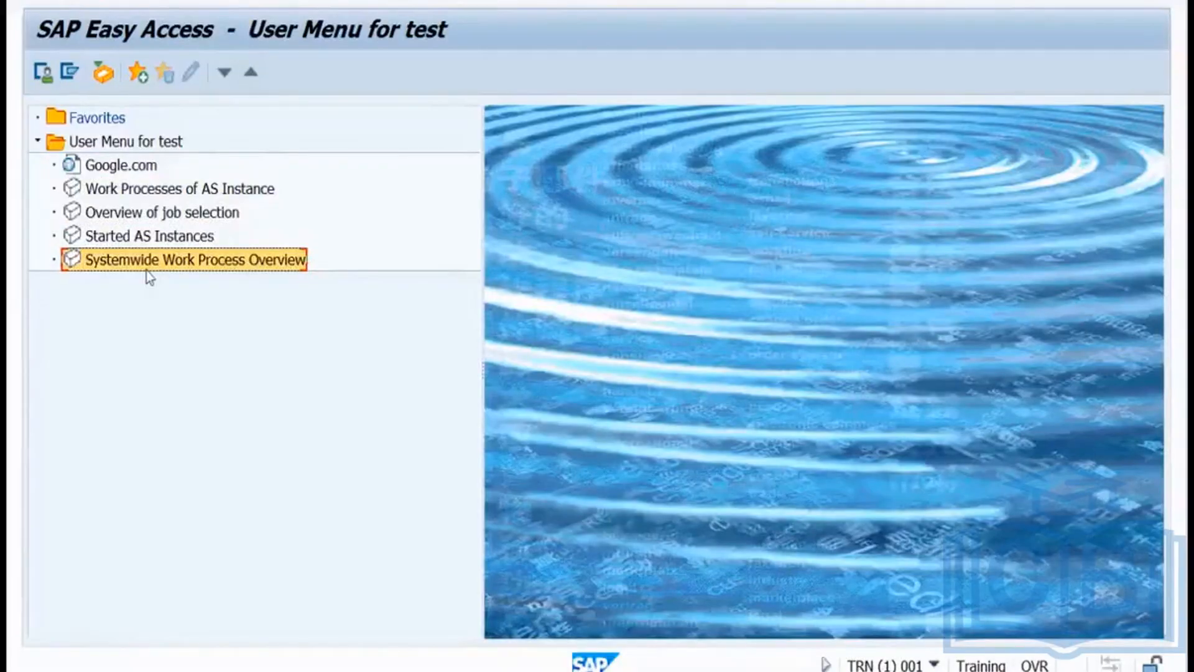
{"action": "key", "text": "super"}
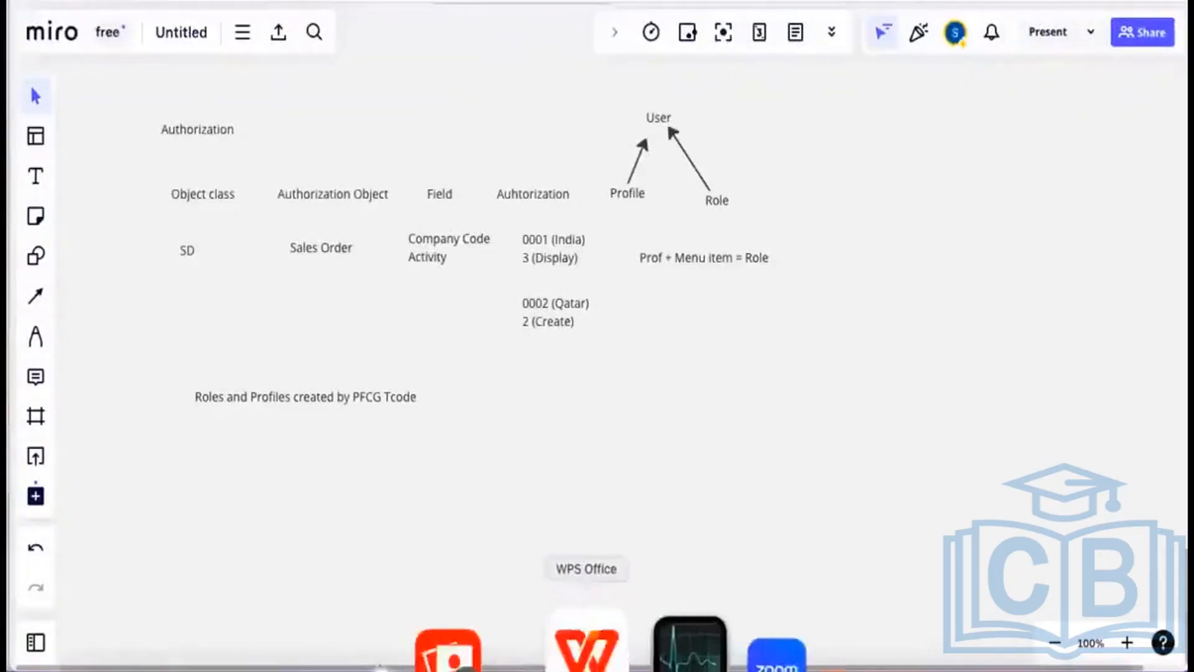
Check the exercise presentation, then go back to the remote SAP session showing the test user's menu.
{"action": "left_click", "coordinate": [586, 650]}
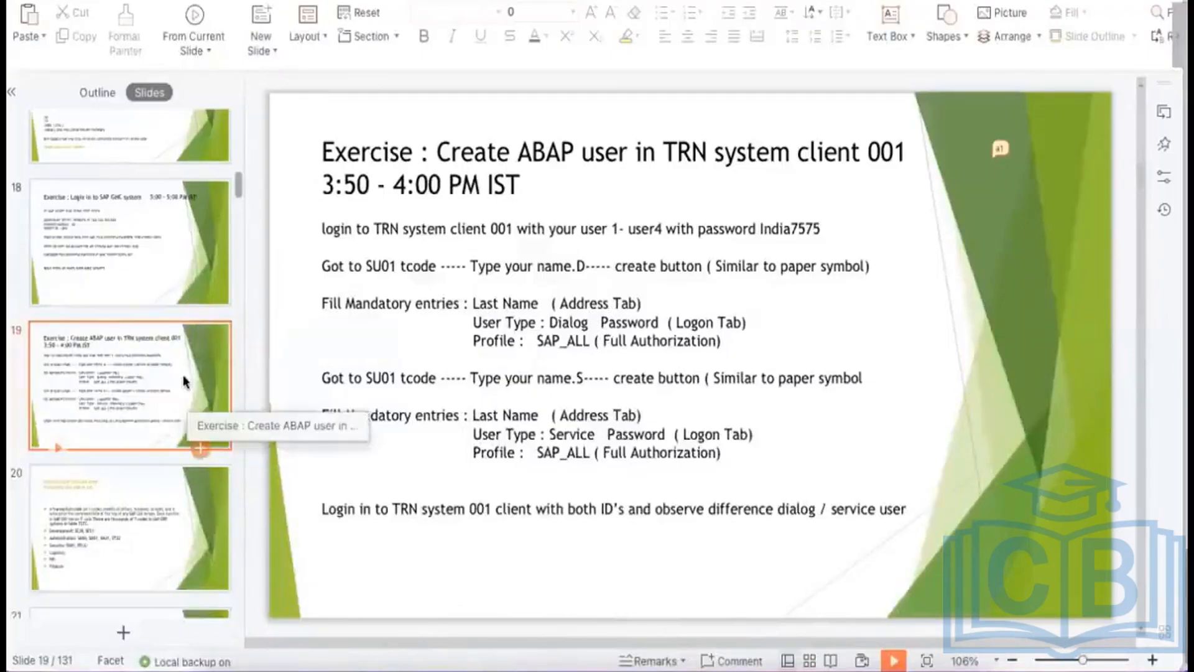
{"action": "key", "text": "super+Tab"}
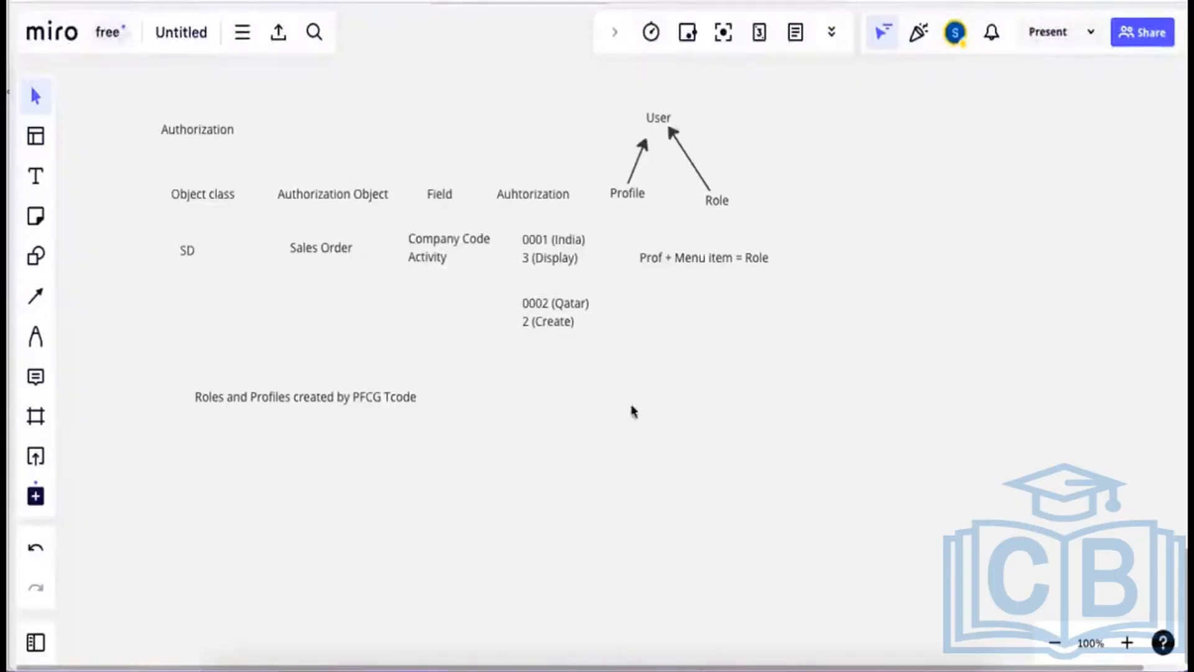
{"action": "left_click", "coordinate": [678, 647]}
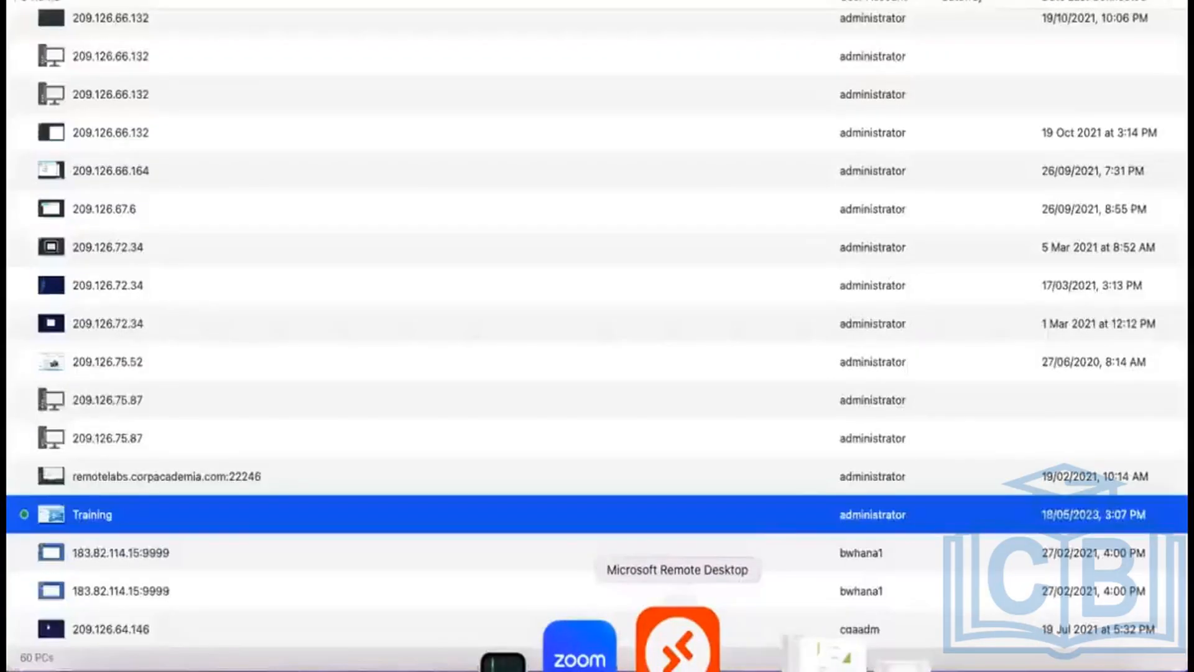
{"action": "left_click", "coordinate": [677, 650]}
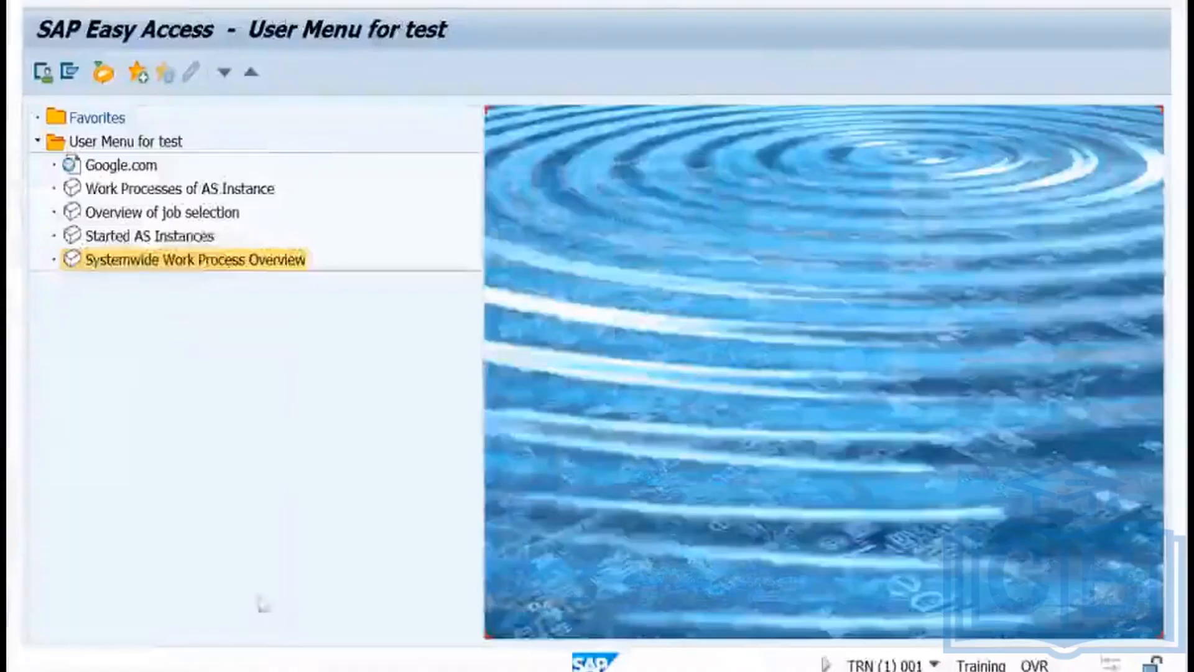
In SU01, search the user list to find the trainee's existing service user.
{"action": "mouse_move", "coordinate": [241, 651]}
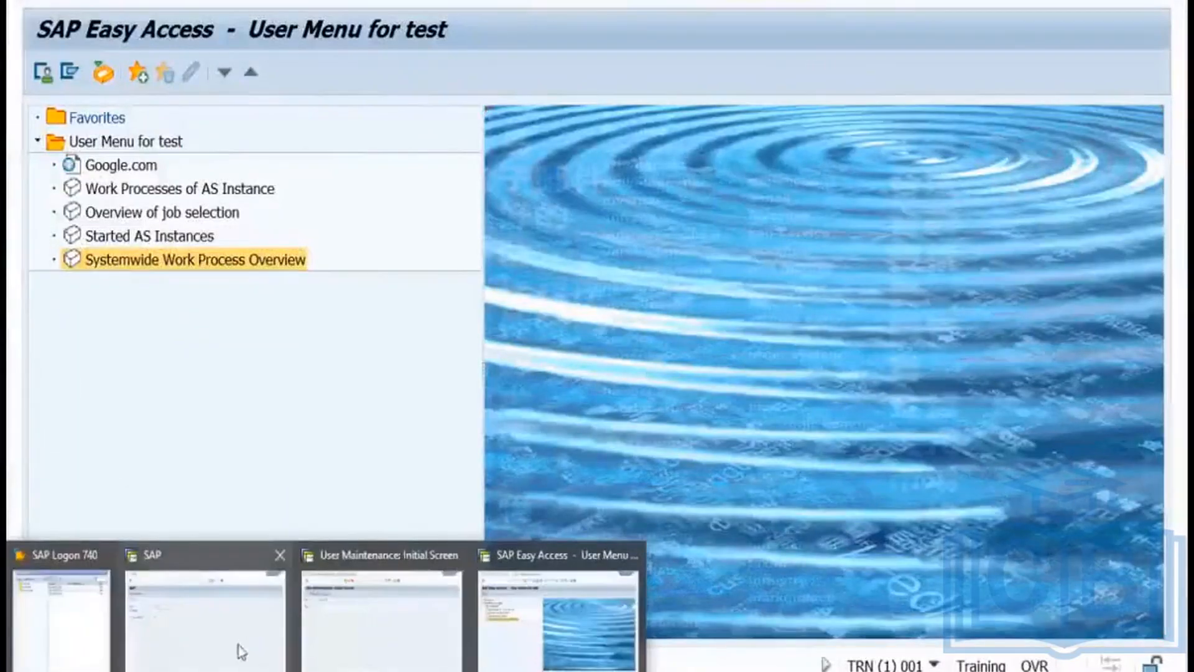
{"action": "left_click", "coordinate": [340, 624]}
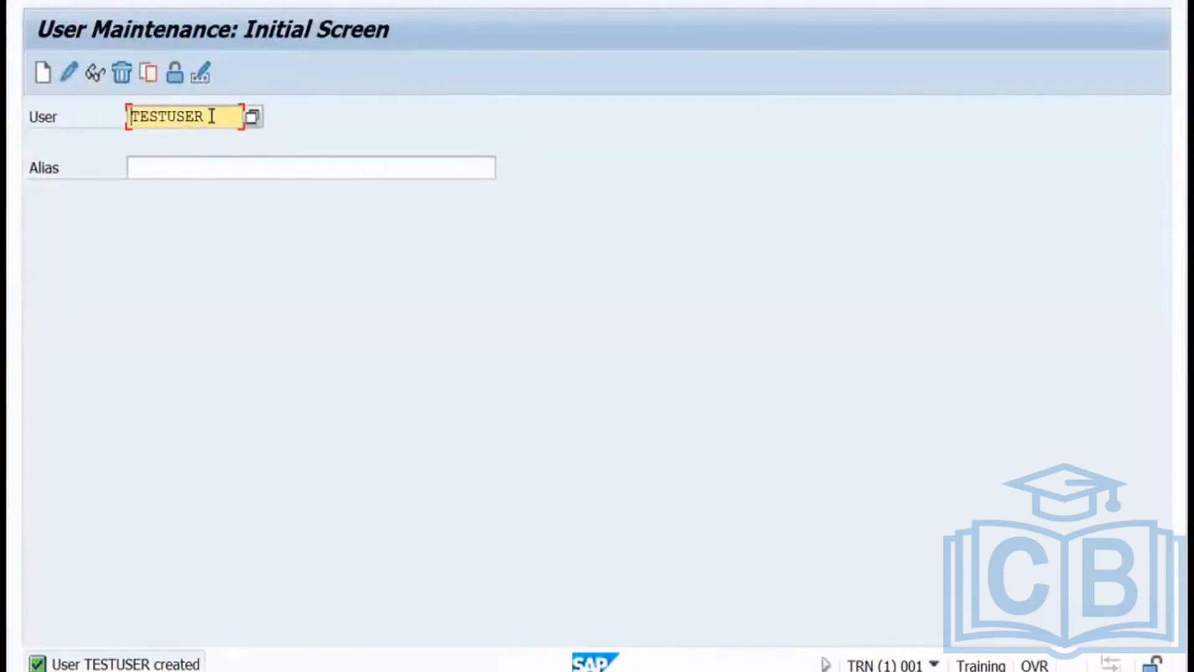
{"action": "double_click", "coordinate": [129, 115]}
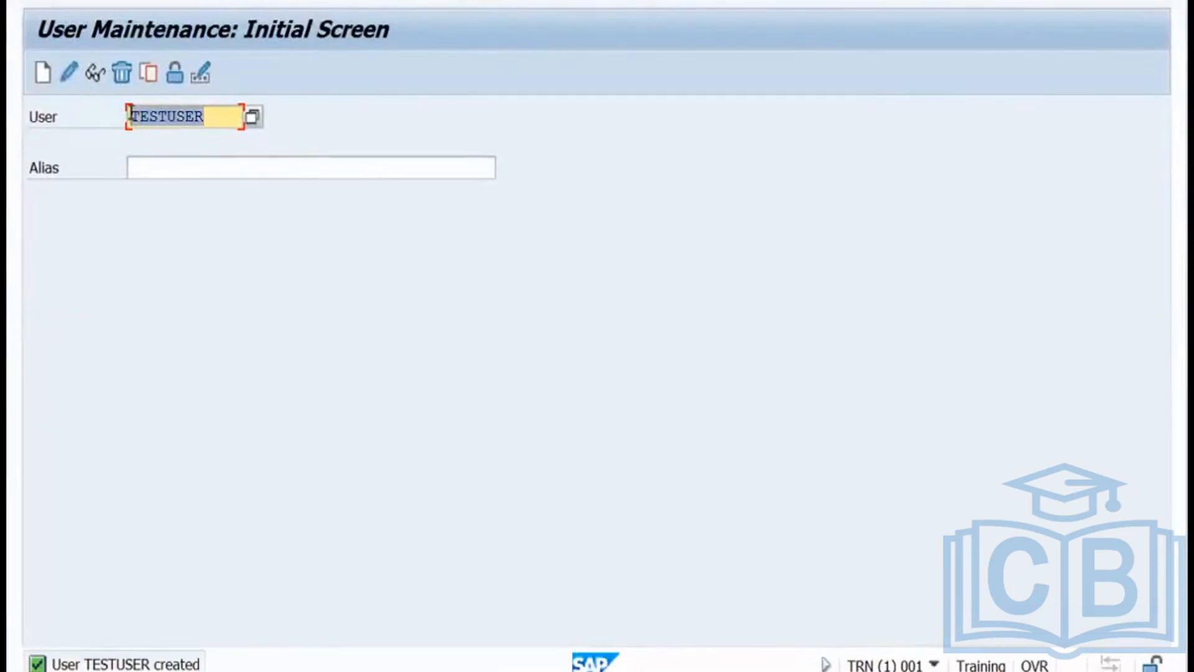
{"action": "type", "text": "mel"}
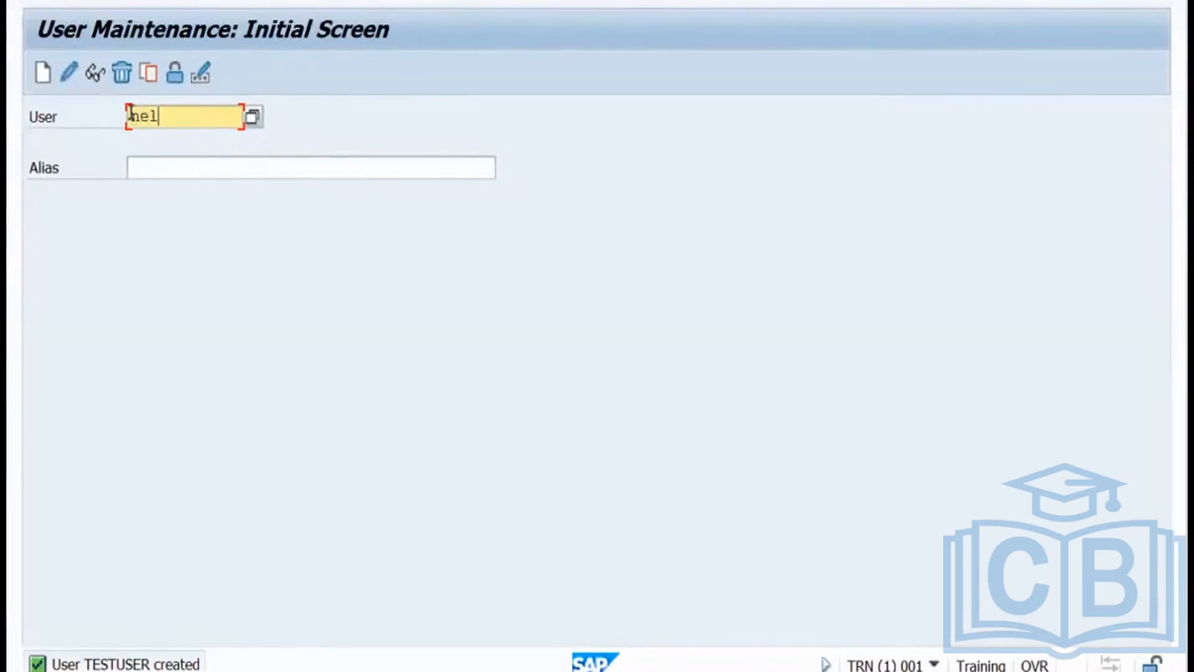
{"action": "left_click", "coordinate": [253, 118]}
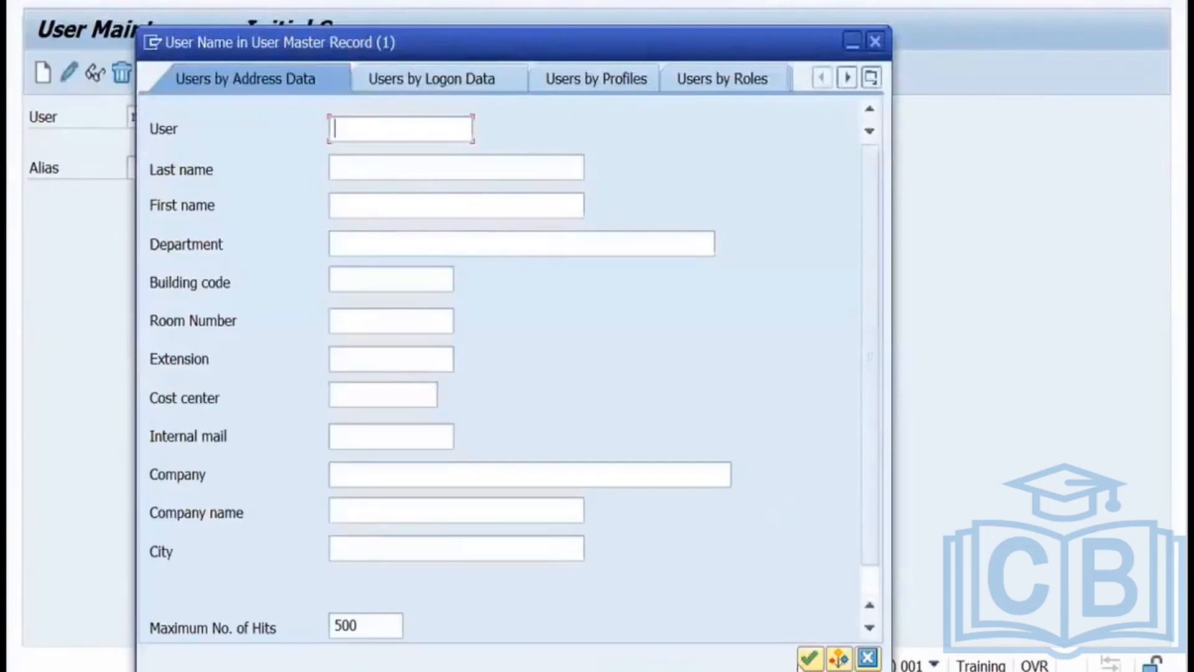
{"action": "left_click", "coordinate": [809, 659]}
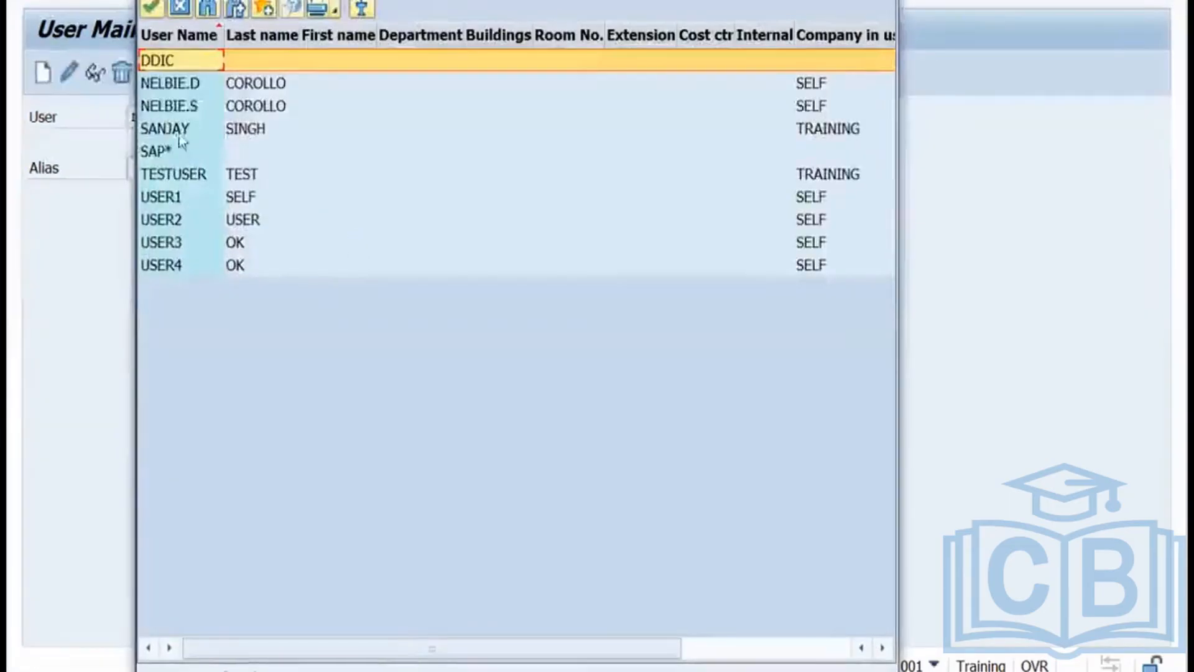
{"action": "key", "text": "Escape"}
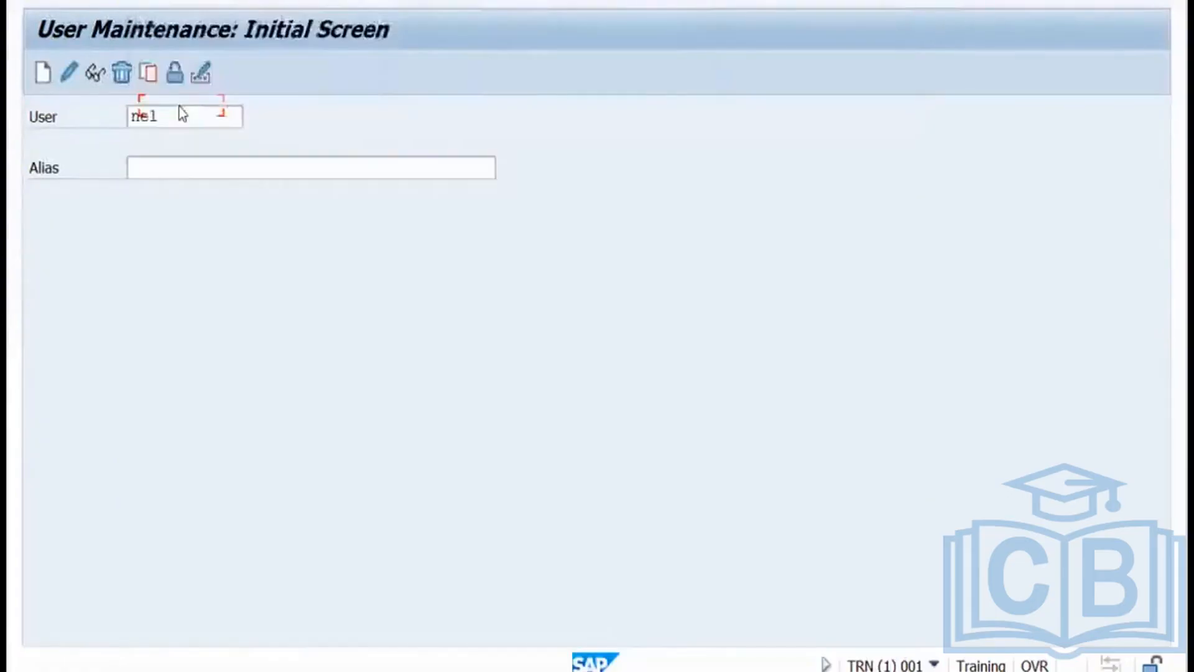
Add role TESTROLE on the service user's Roles tab and save the user record.
{"action": "left_click", "coordinate": [69, 72]}
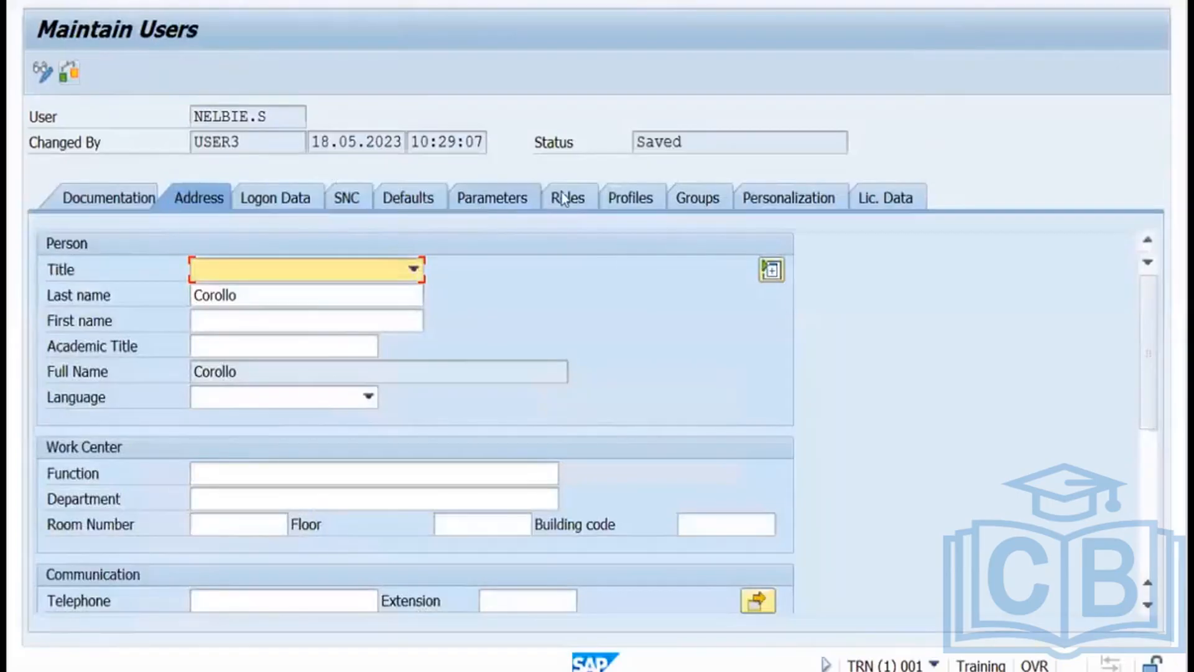
{"action": "left_click", "coordinate": [563, 198]}
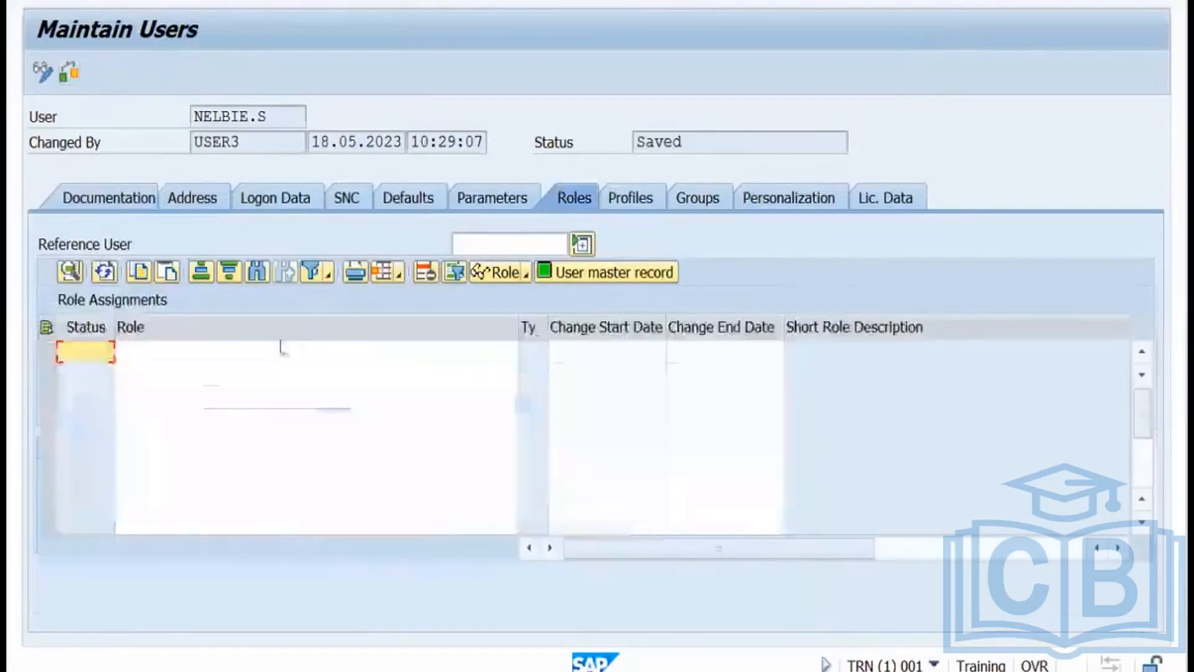
{"action": "left_click", "coordinate": [206, 353]}
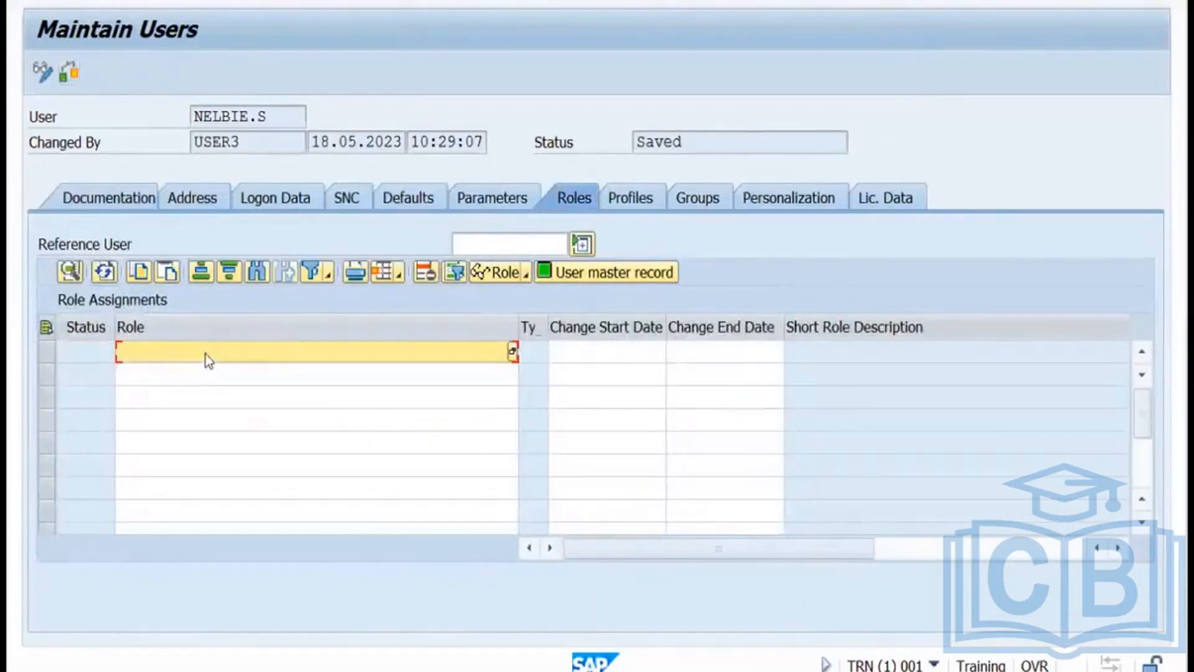
{"action": "type", "text": "testrole"}
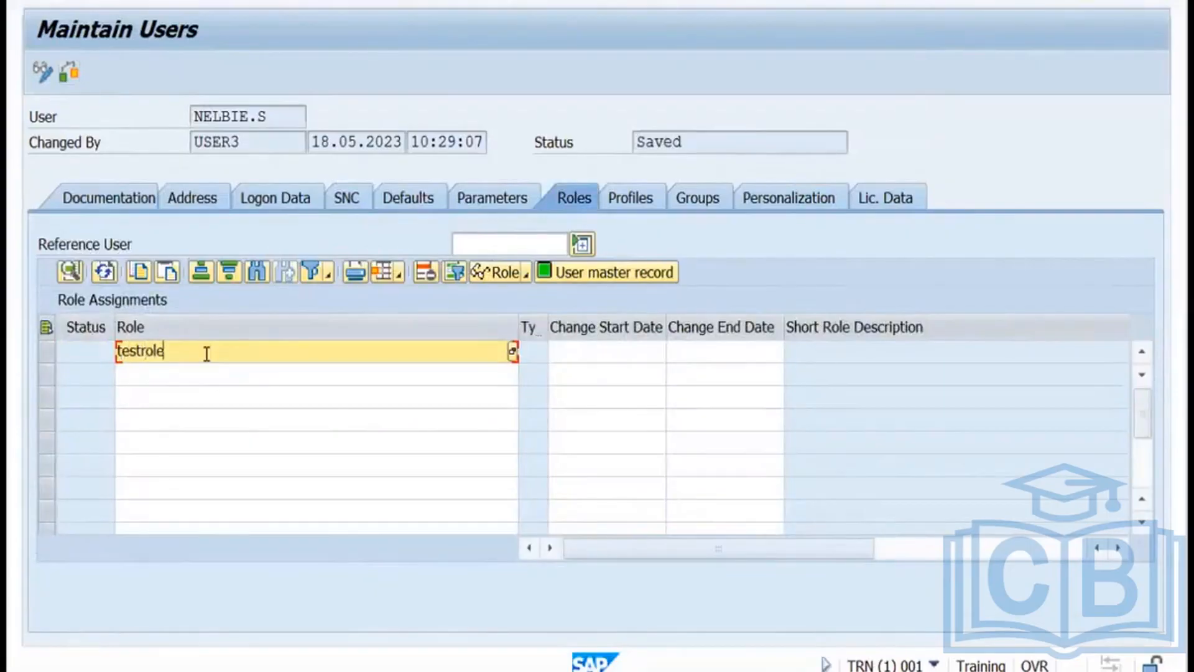
{"action": "key", "text": "Return"}
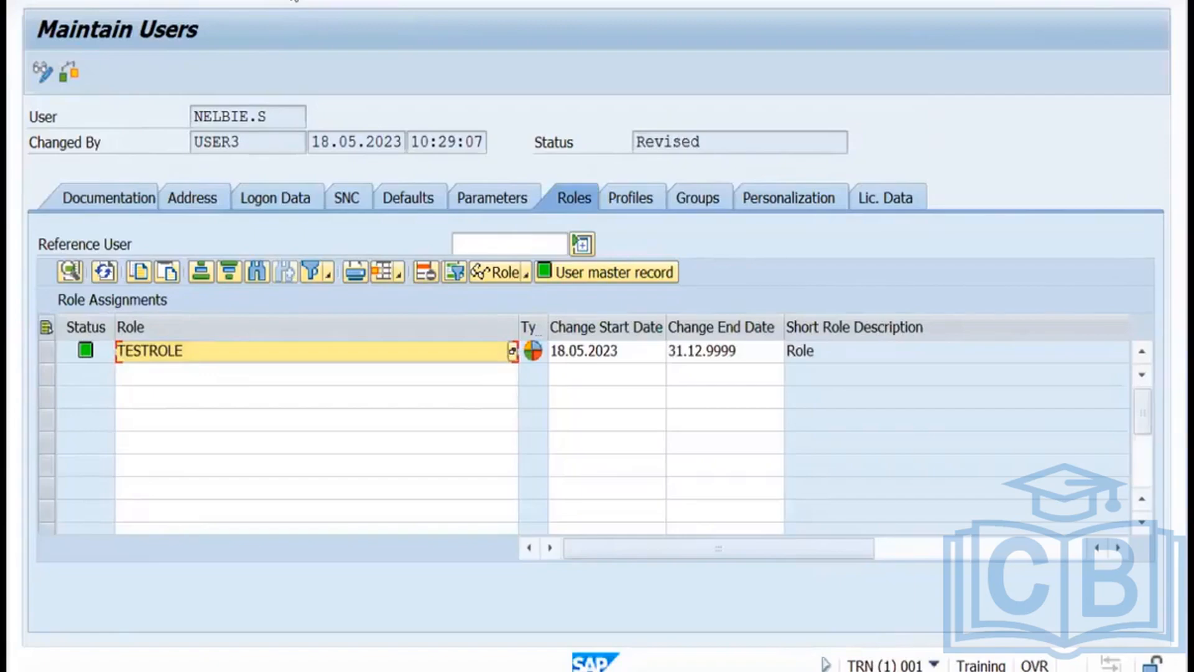
{"action": "left_click", "coordinate": [292, 0]}
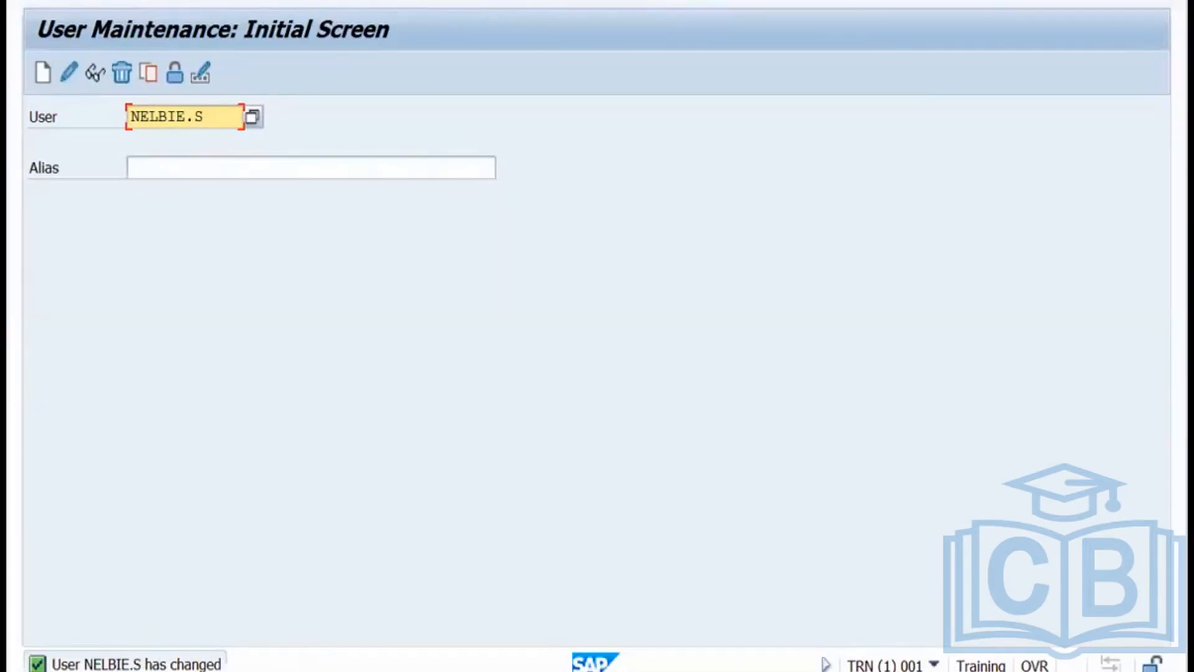
Leave SAP GUI and return to the Miro board with the authorization diagram.
{"action": "mouse_move", "coordinate": [367, 669]}
{"action": "left_click", "coordinate": [514, 616]}
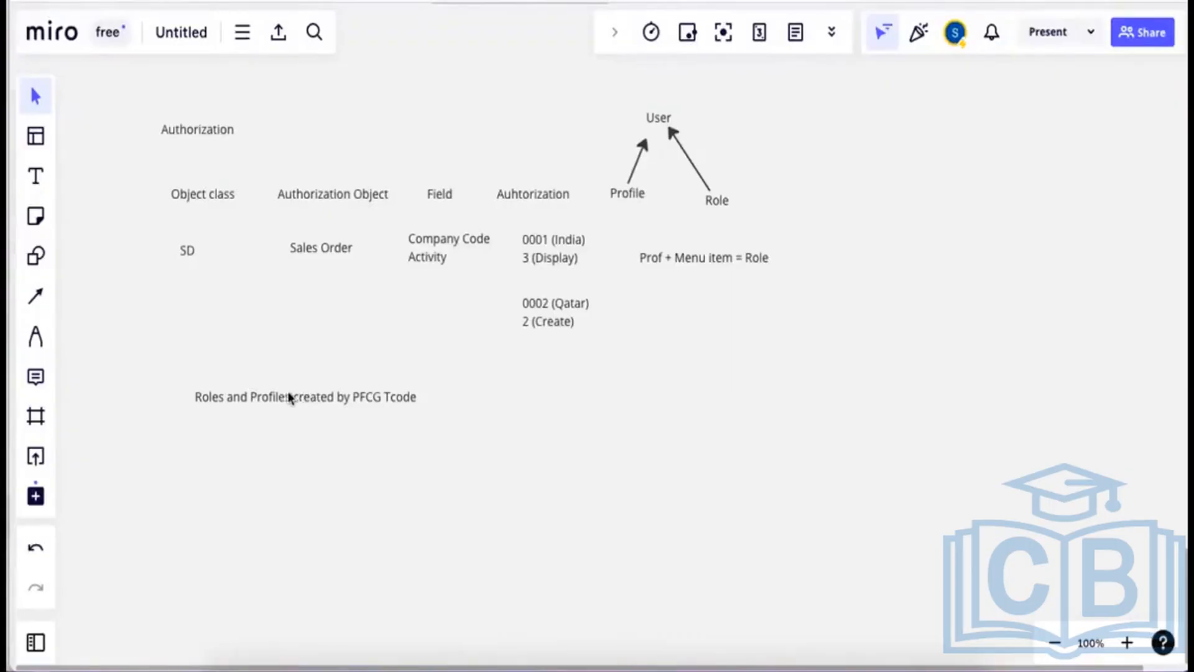
Drag the 'Roles and Profiles created by PFCG Tcode' text box slightly up and left.
{"action": "left_click_drag", "start_coordinate": [288, 394], "coordinate": [267, 370]}
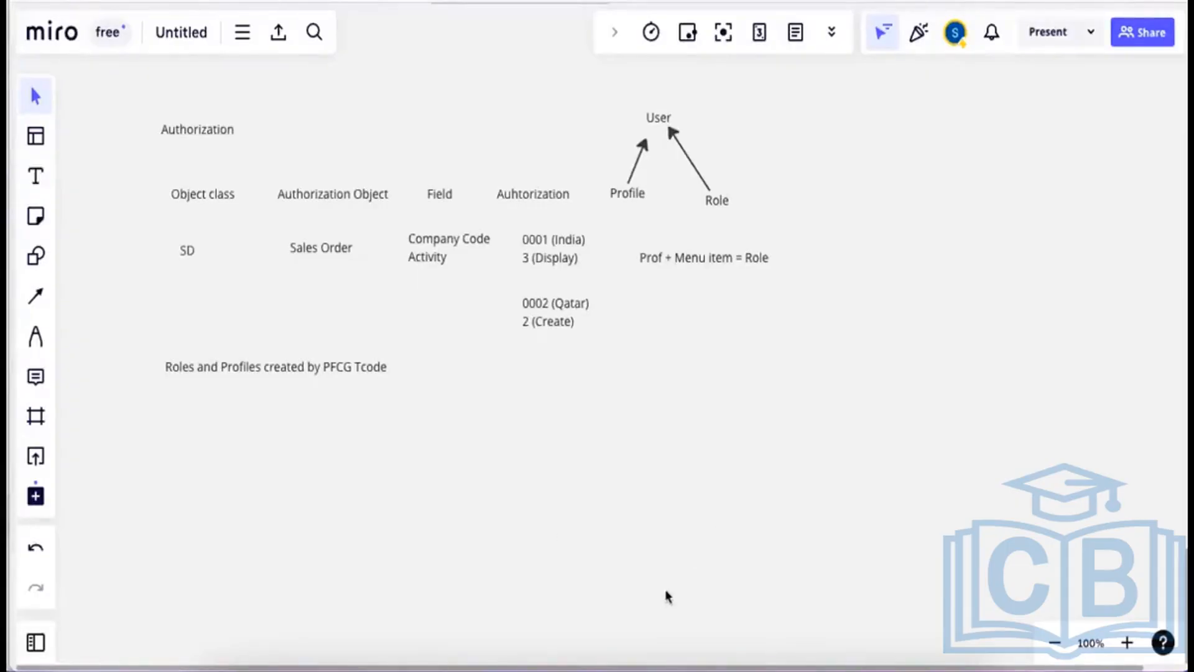
In slide 20's title, replace 'user' with 'role' to read 'Create ABAP role in TRN system client 001'.
{"action": "left_click", "coordinate": [597, 645]}
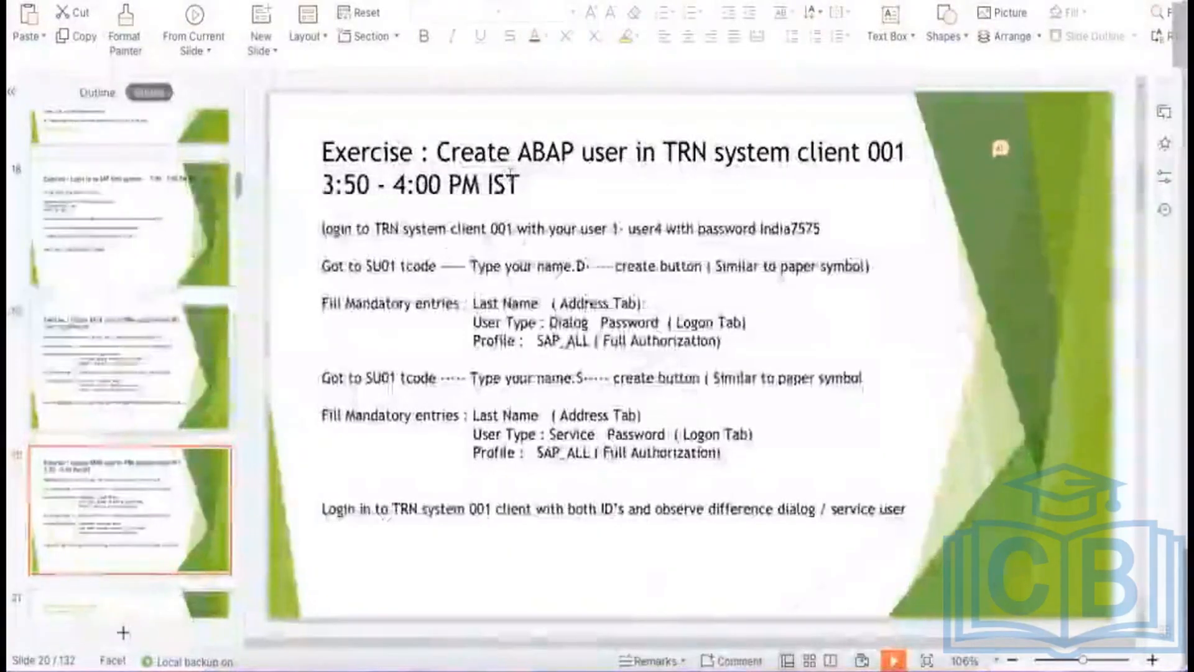
{"action": "left_click", "coordinate": [628, 151]}
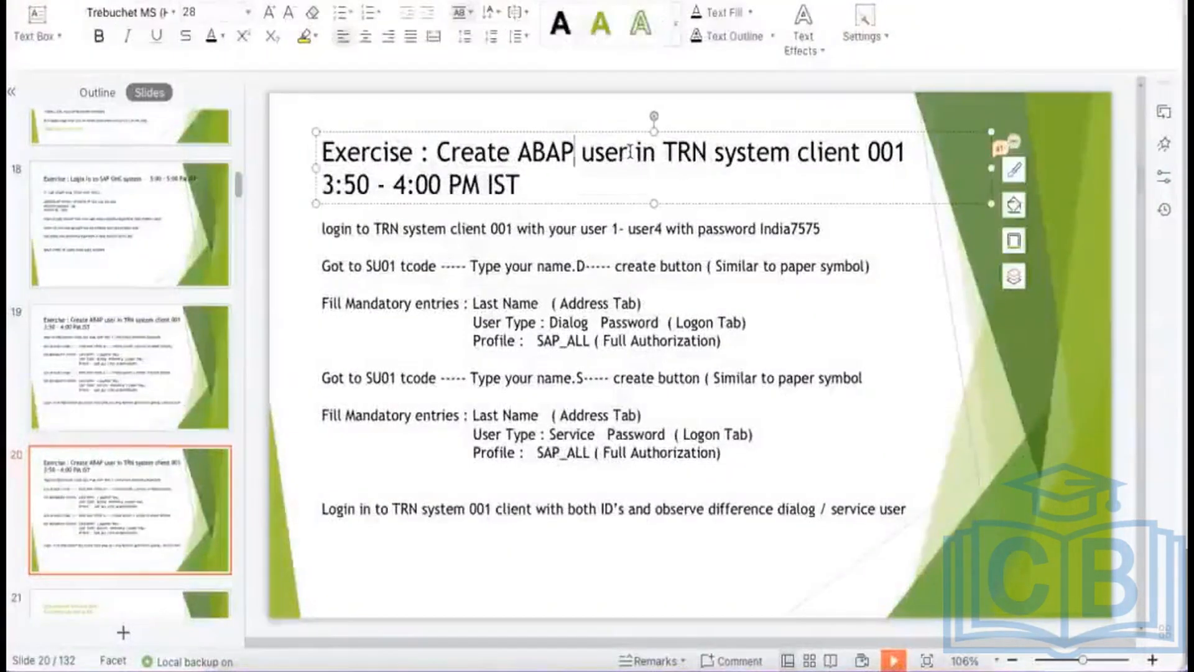
{"action": "left_click_drag", "start_coordinate": [630, 151], "coordinate": [587, 153]}
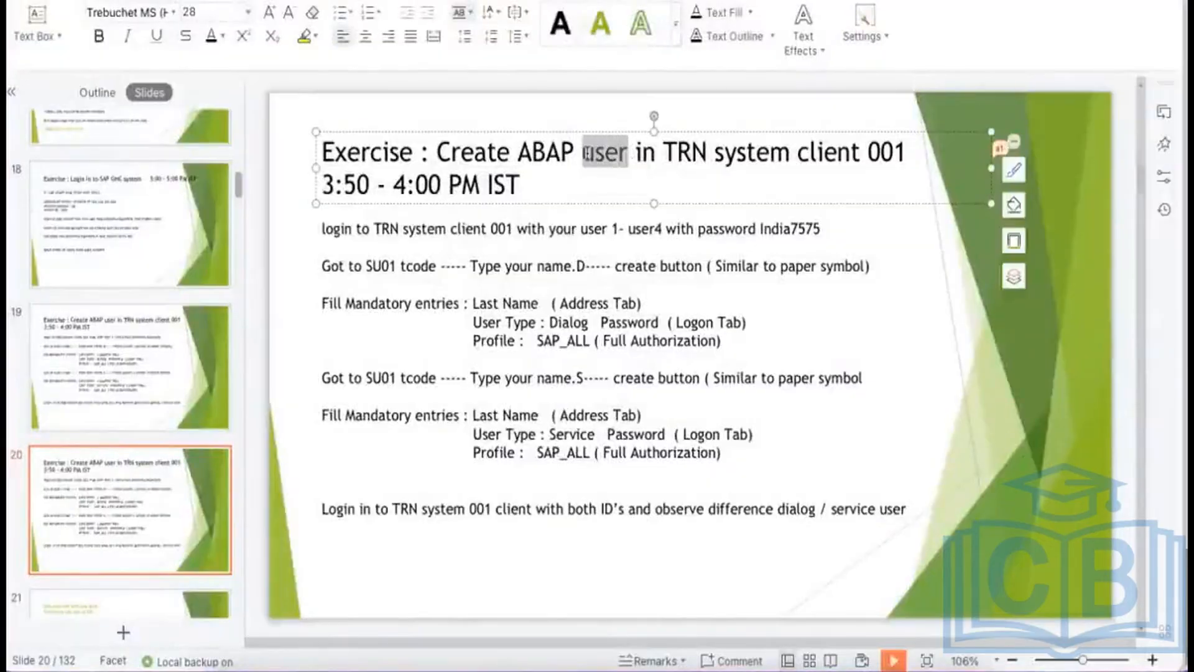
{"action": "type", "text": "role"}
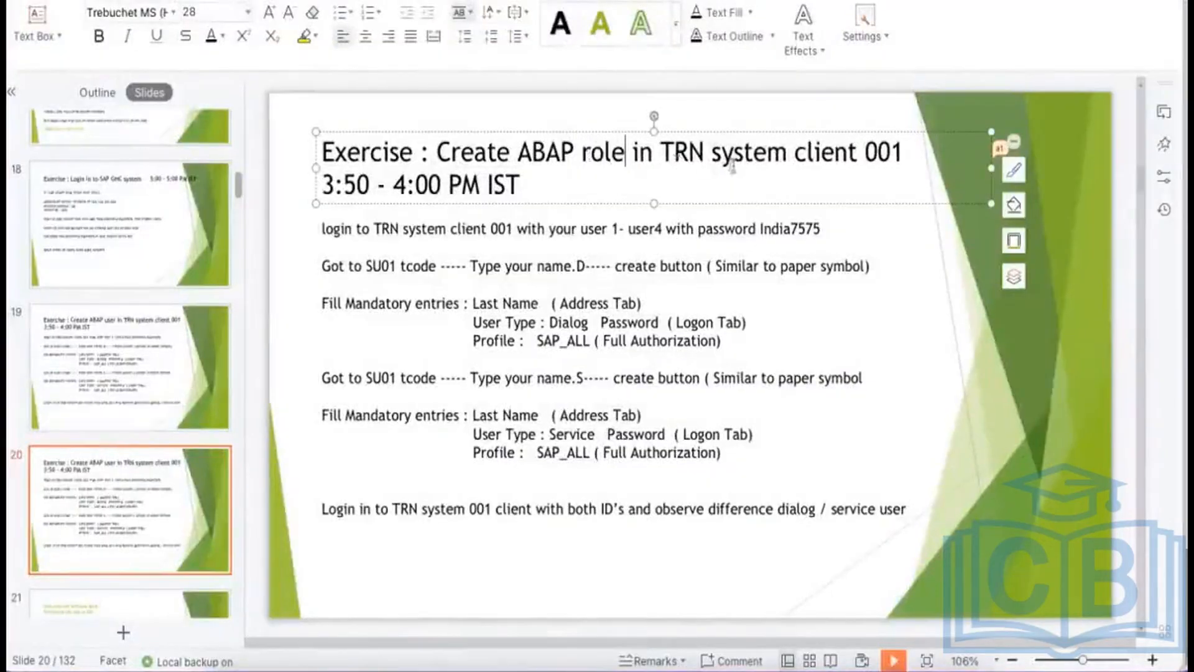
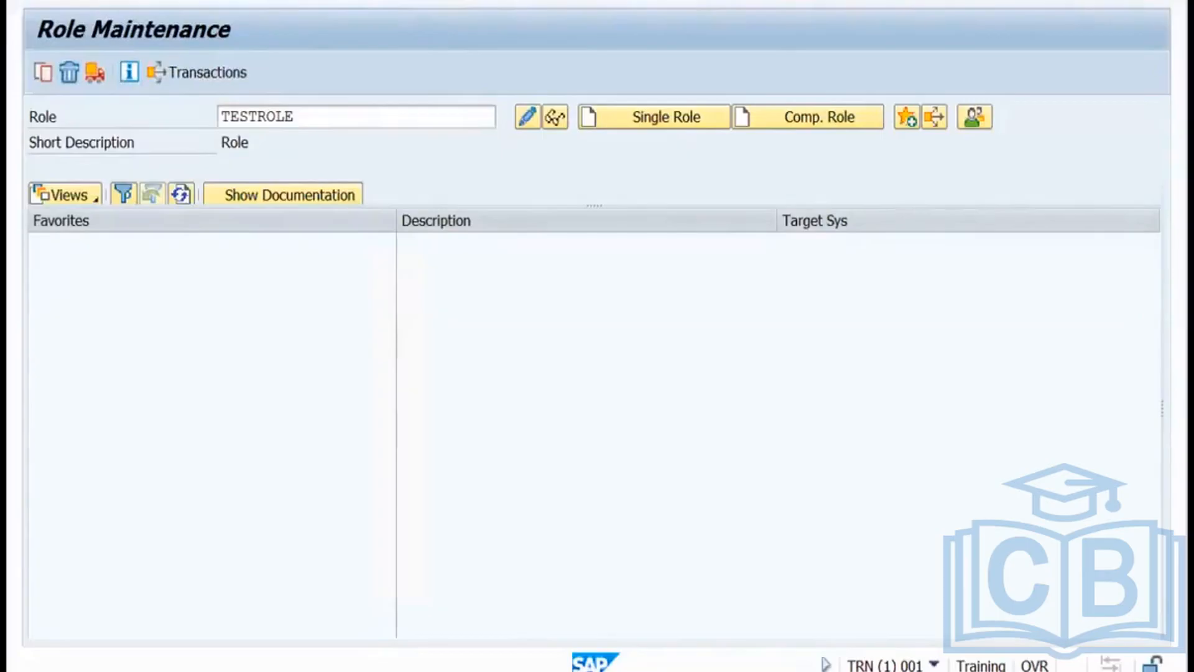
In SUIM, open the By Role Name report under Roles > Roles by Complex Selection Criteria.
{"action": "key", "text": "Return"}
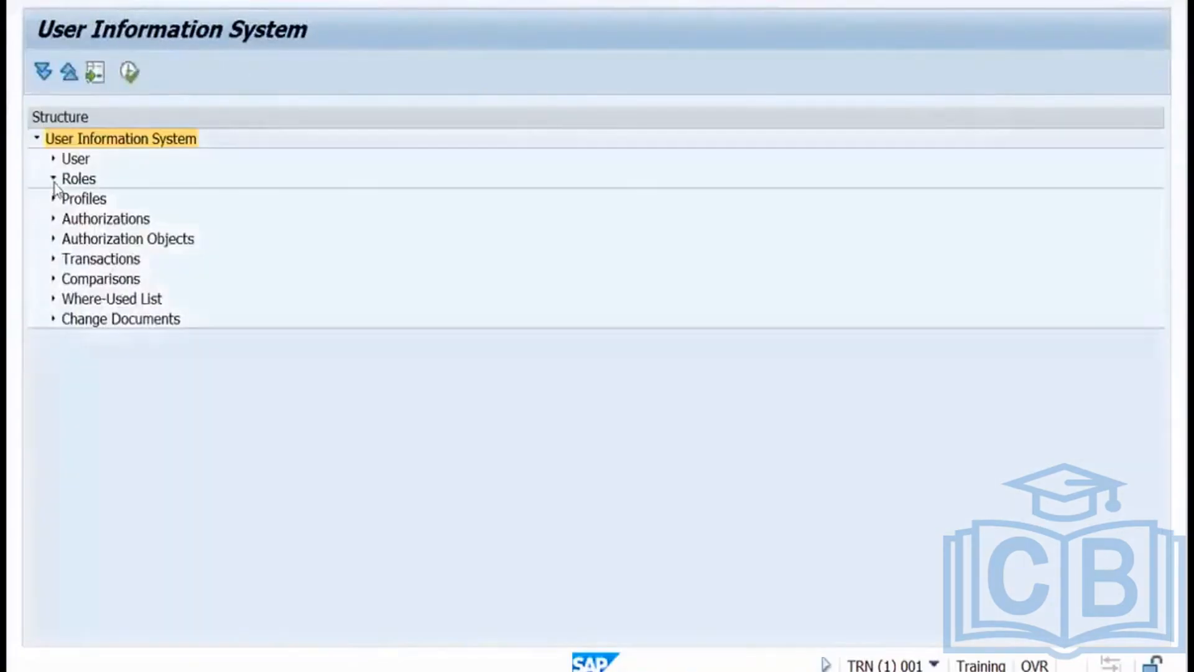
{"action": "left_click", "coordinate": [53, 180]}
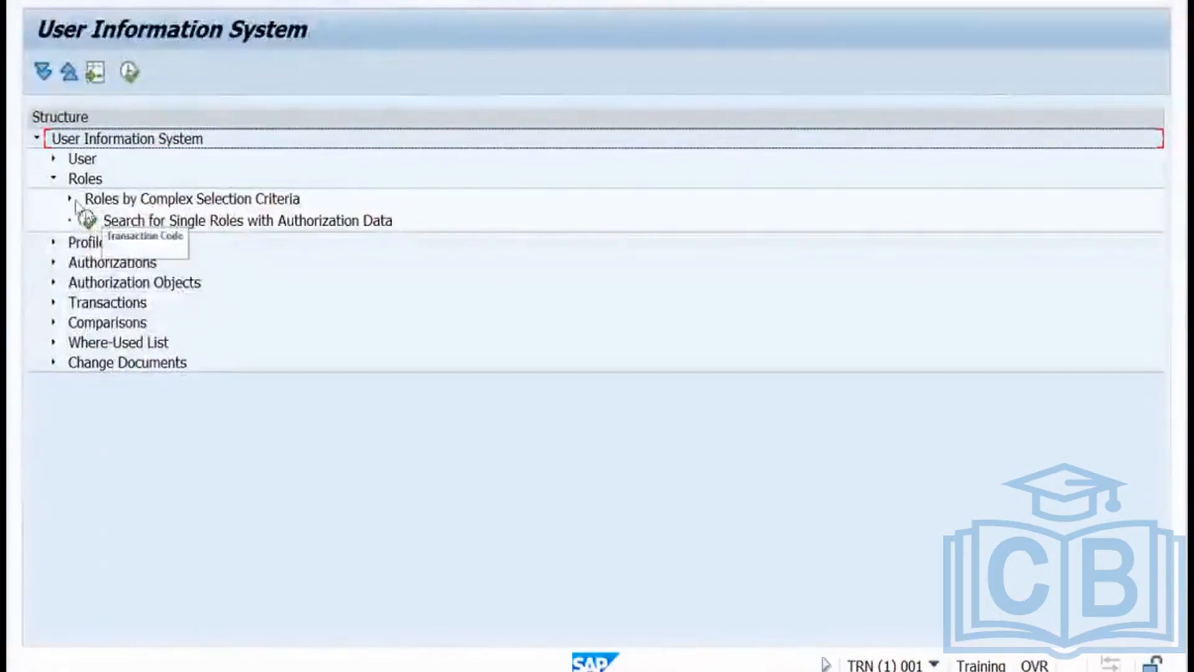
{"action": "left_click", "coordinate": [69, 199]}
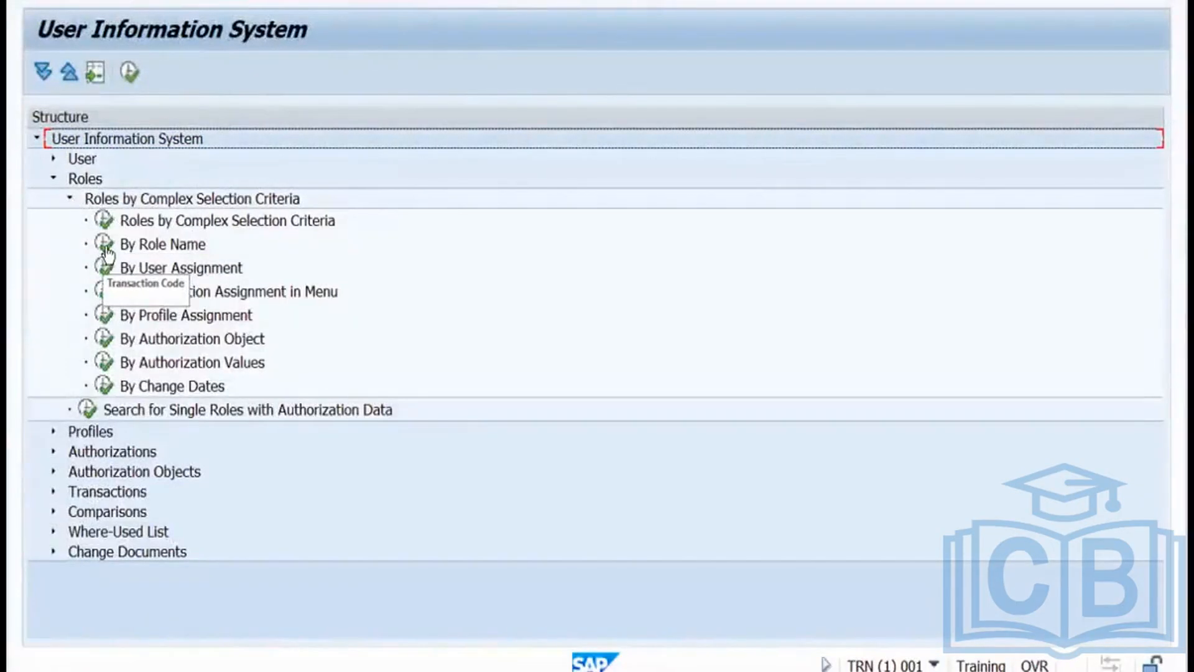
{"action": "double_click", "coordinate": [105, 245]}
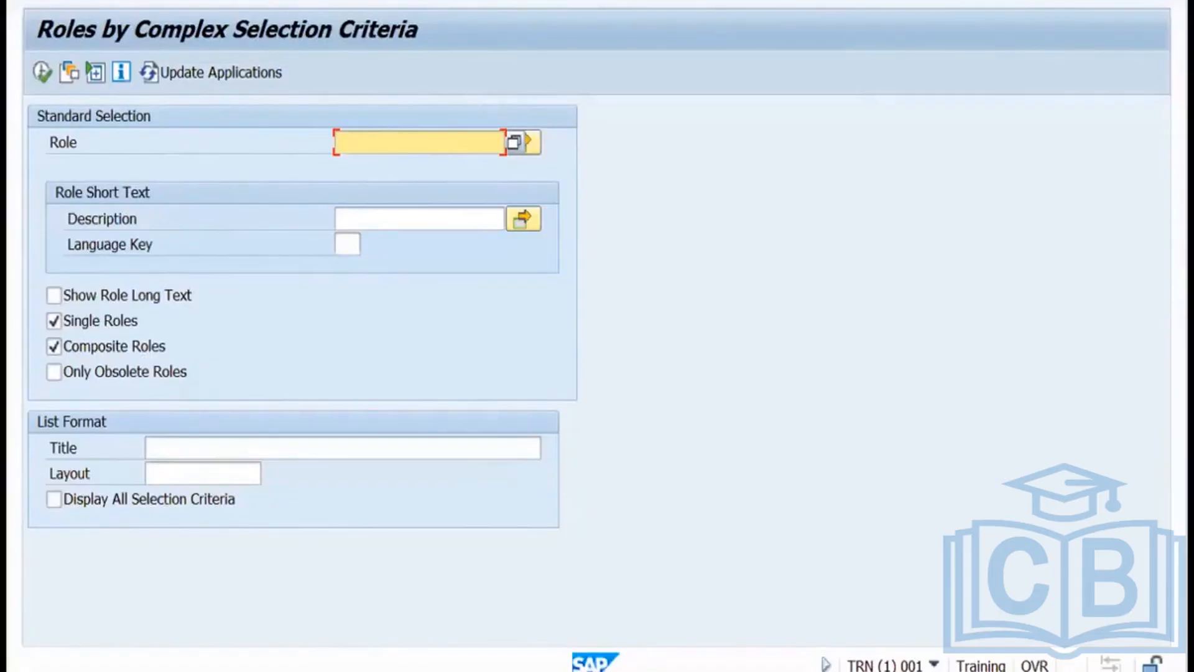
Open the full Roles by Complex Selection Criteria screen, scroll through all its fields, then go back.
{"action": "key", "text": "F3"}
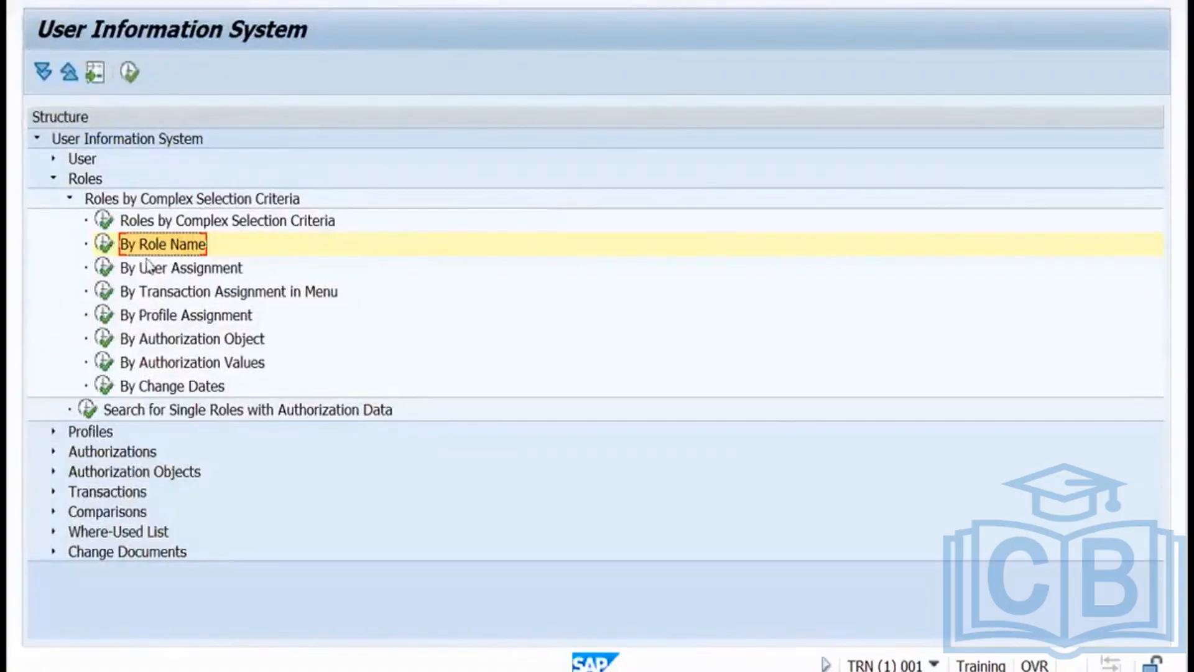
{"action": "double_click", "coordinate": [105, 221]}
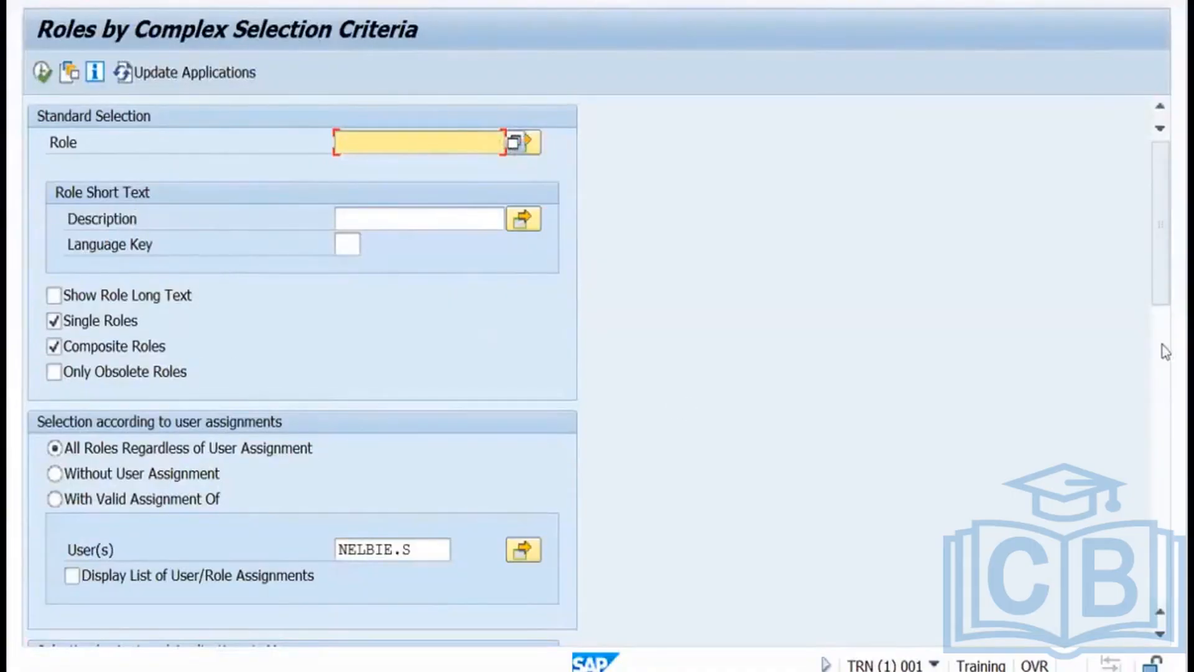
{"action": "scroll", "coordinate": [1166, 352], "scroll_direction": "down", "scroll_amount": 3}
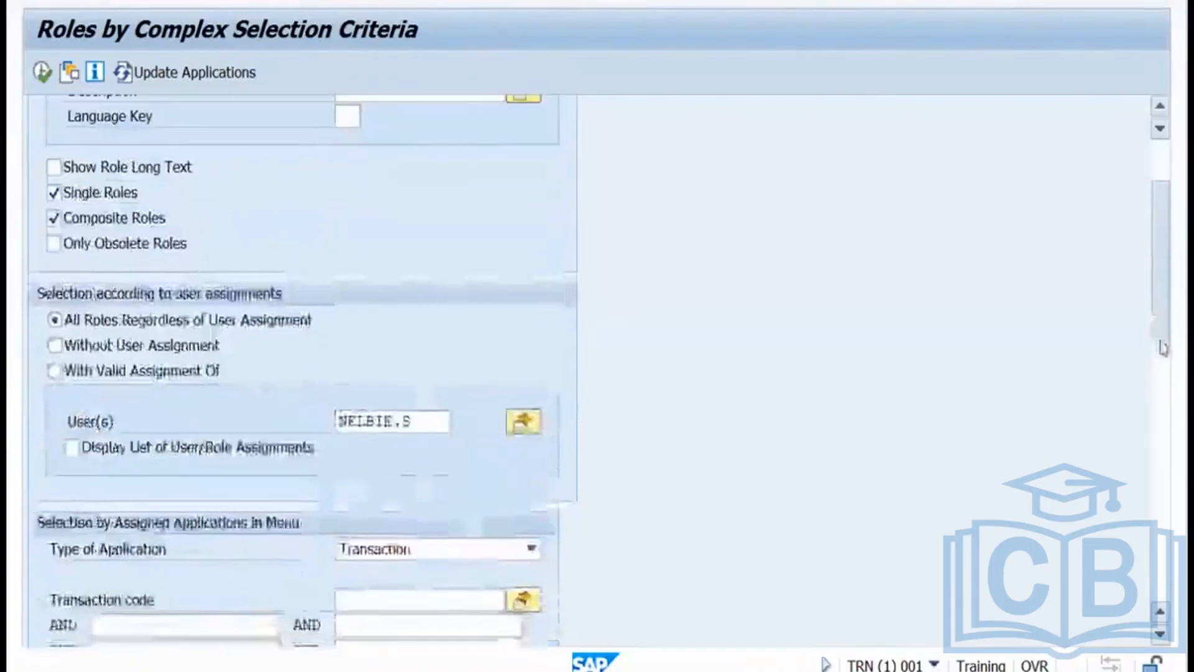
{"action": "scroll", "coordinate": [1163, 348], "scroll_direction": "down", "scroll_amount": 9}
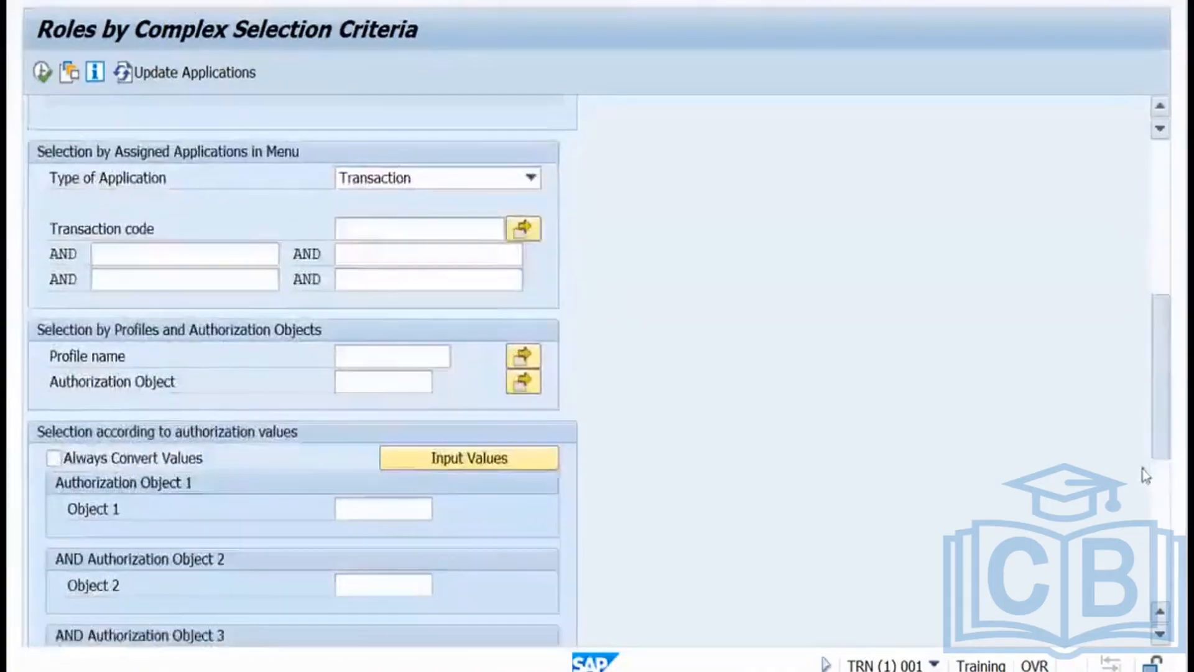
{"action": "scroll", "coordinate": [1146, 476], "scroll_direction": "down", "scroll_amount": 8}
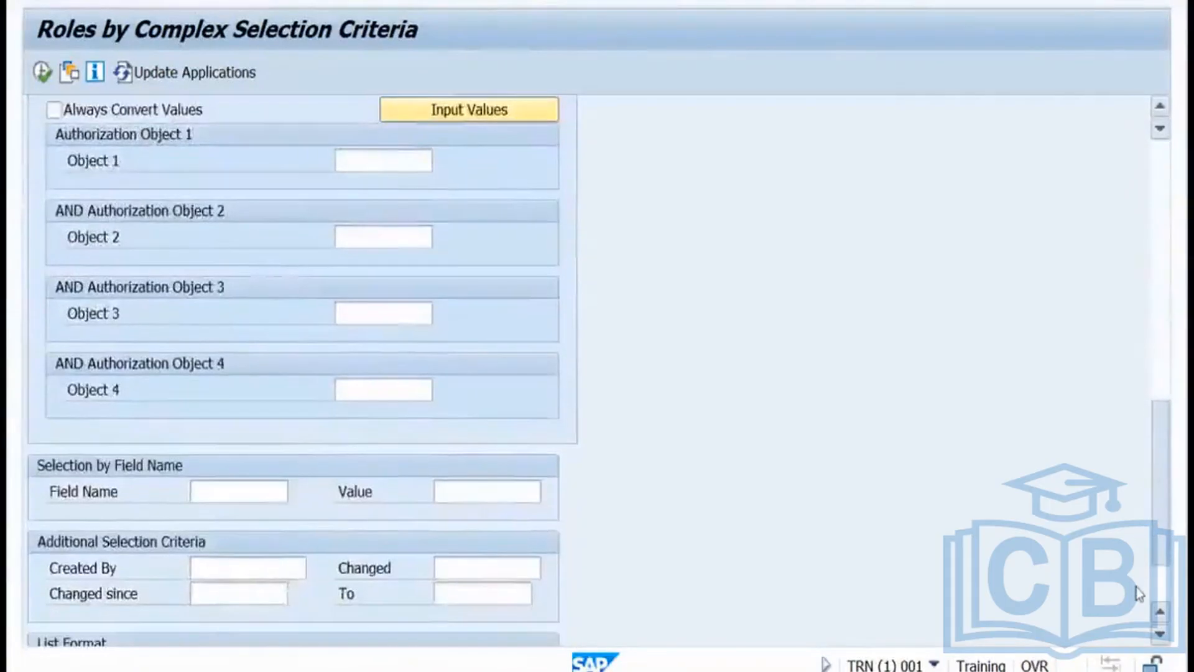
{"action": "scroll", "coordinate": [1139, 593], "scroll_direction": "down", "scroll_amount": 3}
{"action": "scroll", "coordinate": [1140, 541], "scroll_direction": "up", "scroll_amount": 2}
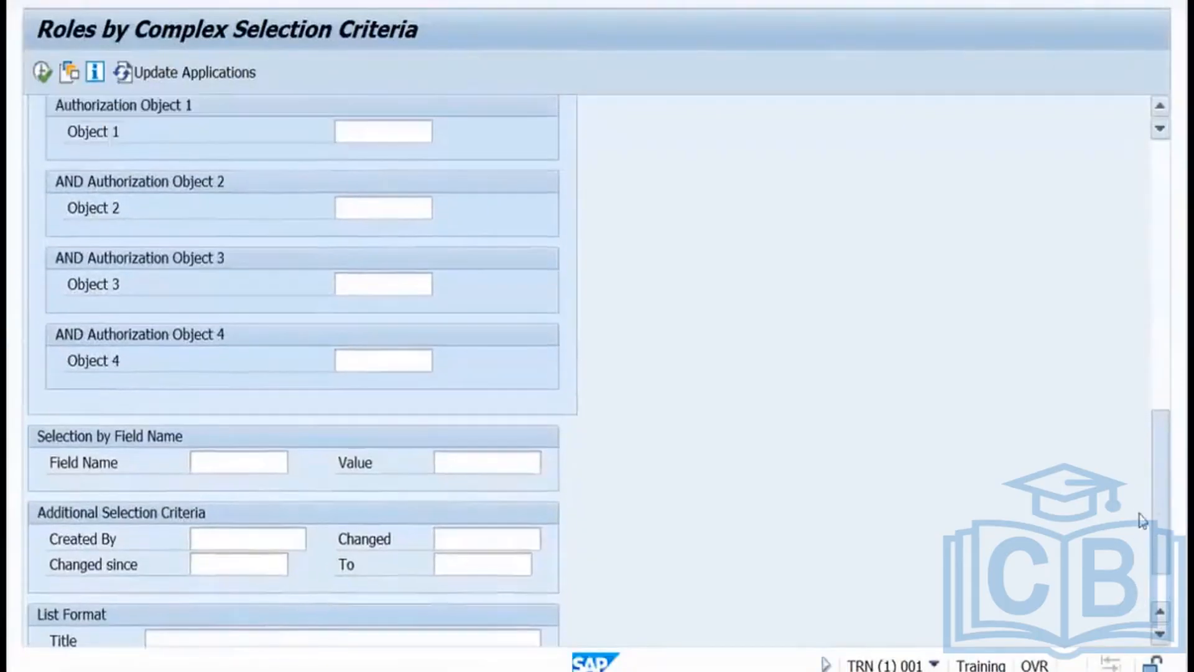
{"action": "scroll", "coordinate": [1138, 491], "scroll_direction": "up", "scroll_amount": 10}
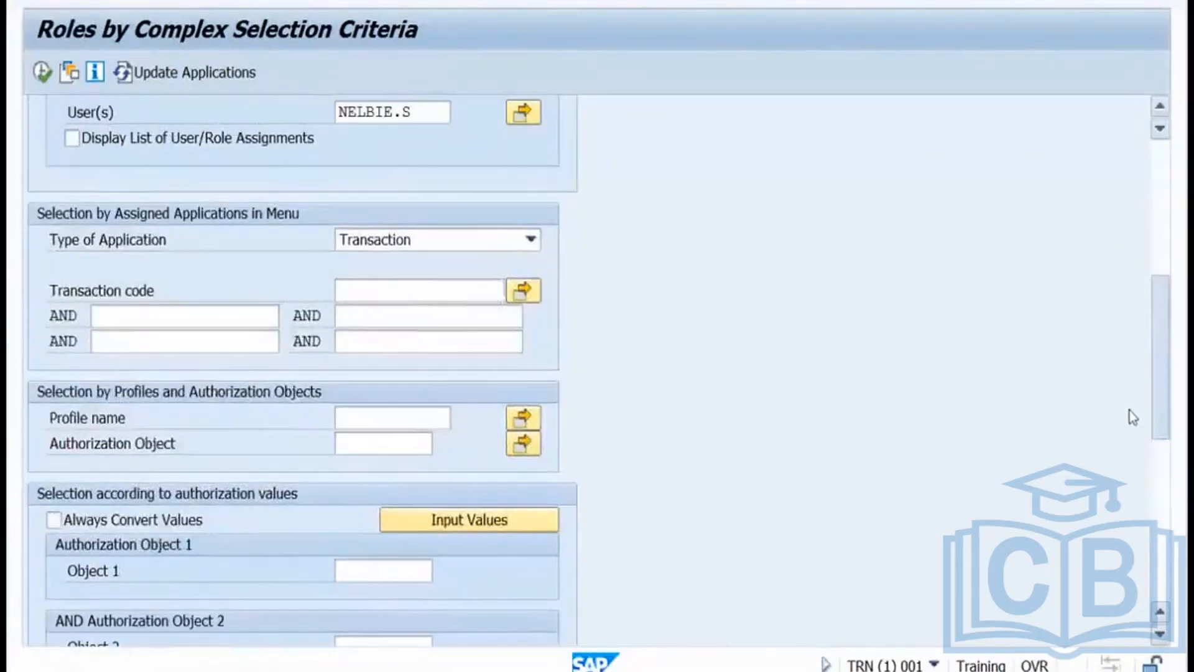
{"action": "scroll", "coordinate": [1129, 410], "scroll_direction": "up", "scroll_amount": 3}
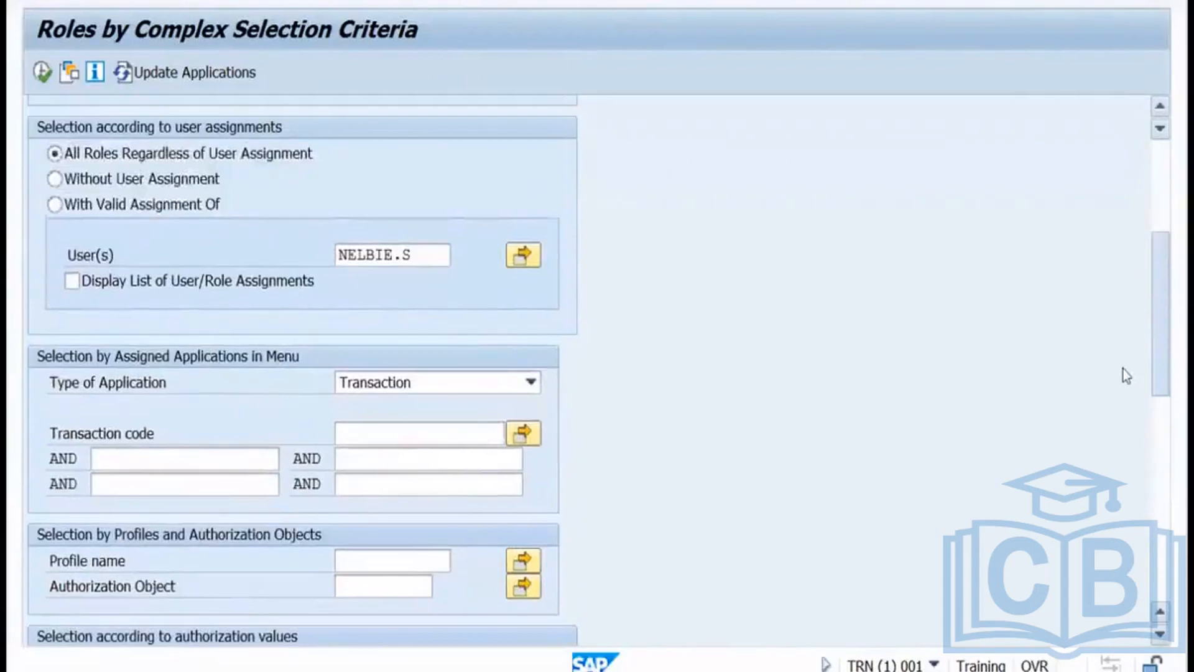
{"action": "scroll", "coordinate": [1123, 364], "scroll_direction": "up", "scroll_amount": 3}
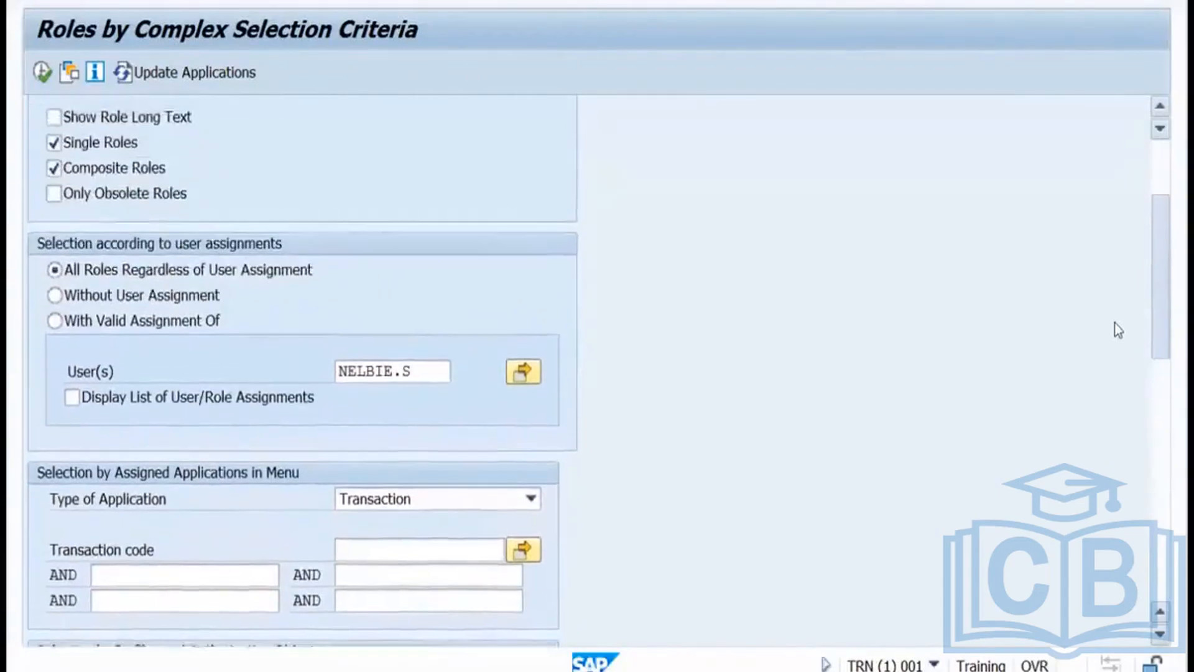
{"action": "scroll", "coordinate": [1118, 330], "scroll_direction": "up", "scroll_amount": 3}
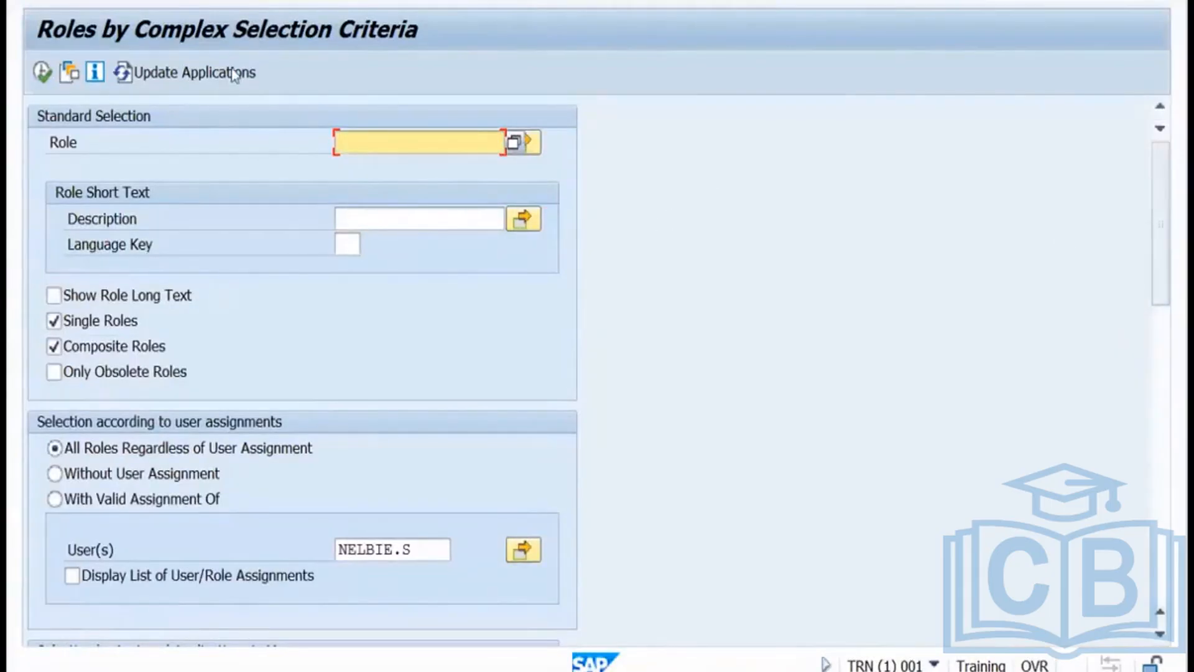
{"action": "key", "text": "F3"}
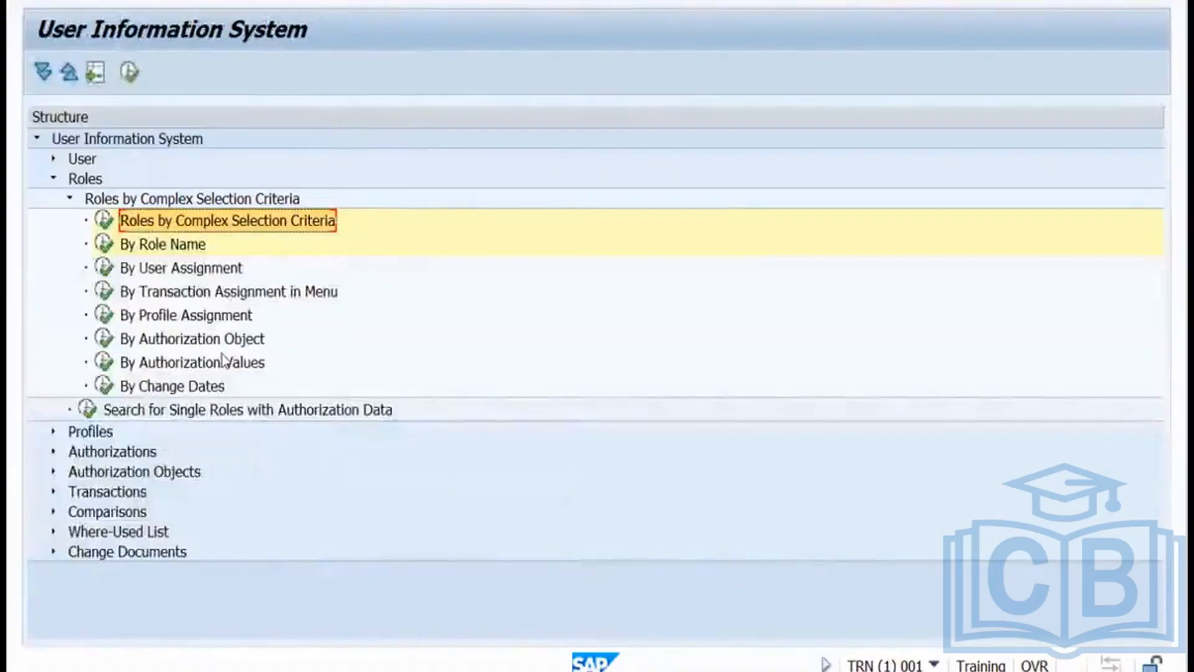
Run the By Change Dates report with no filters, listing all 685 roles, then go back.
{"action": "double_click", "coordinate": [105, 385]}
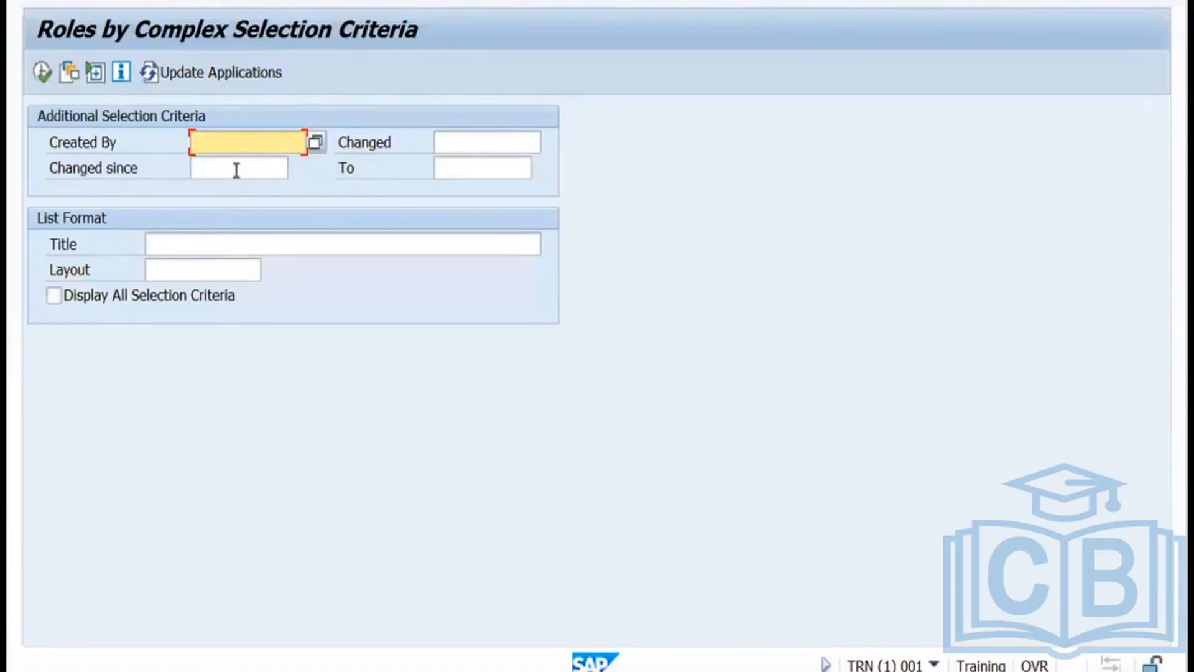
{"action": "left_click", "coordinate": [41, 73]}
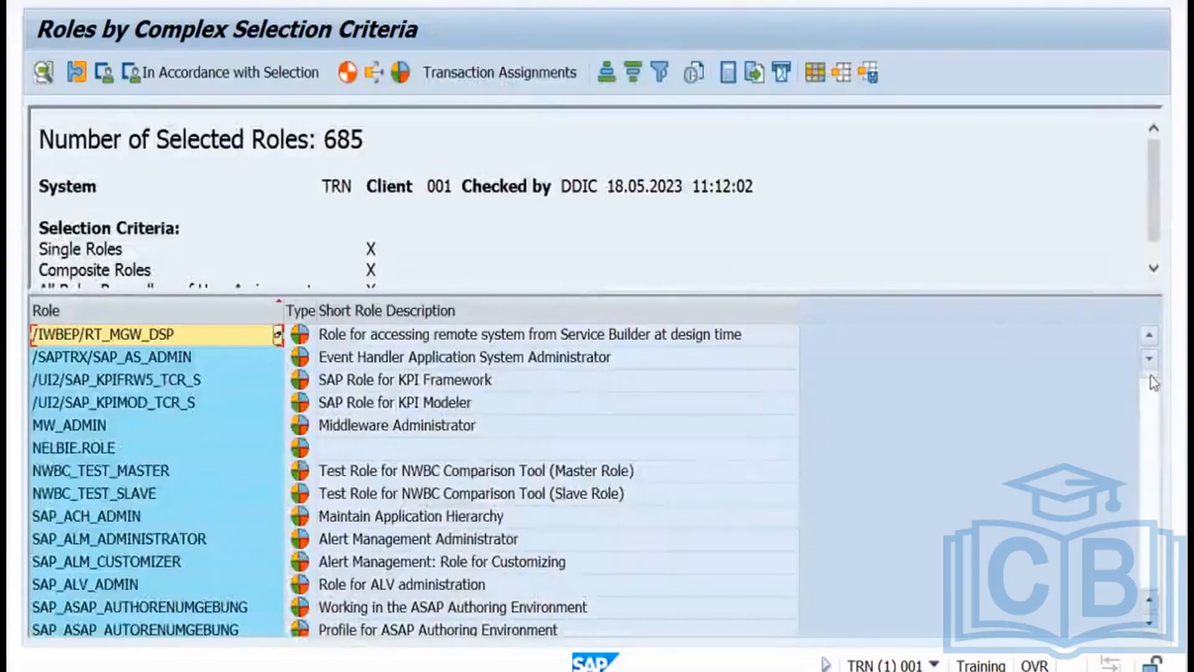
{"action": "left_click_drag", "start_coordinate": [1150, 387], "coordinate": [1150, 388]}
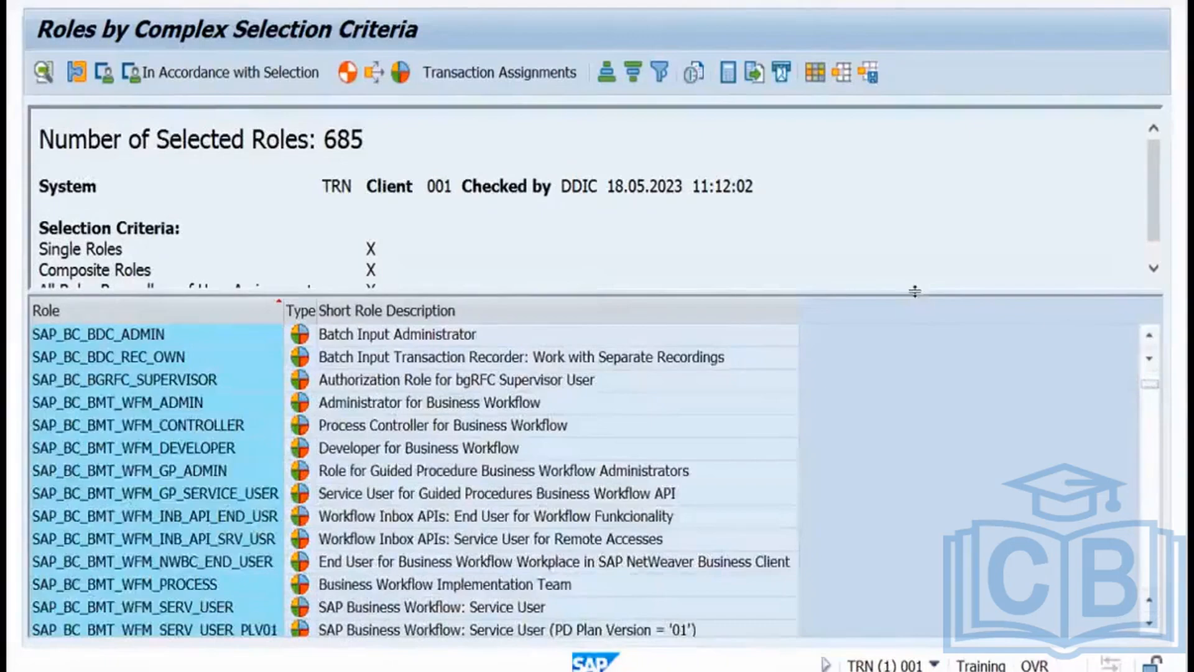
{"action": "left_click_drag", "start_coordinate": [919, 299], "coordinate": [919, 313]}
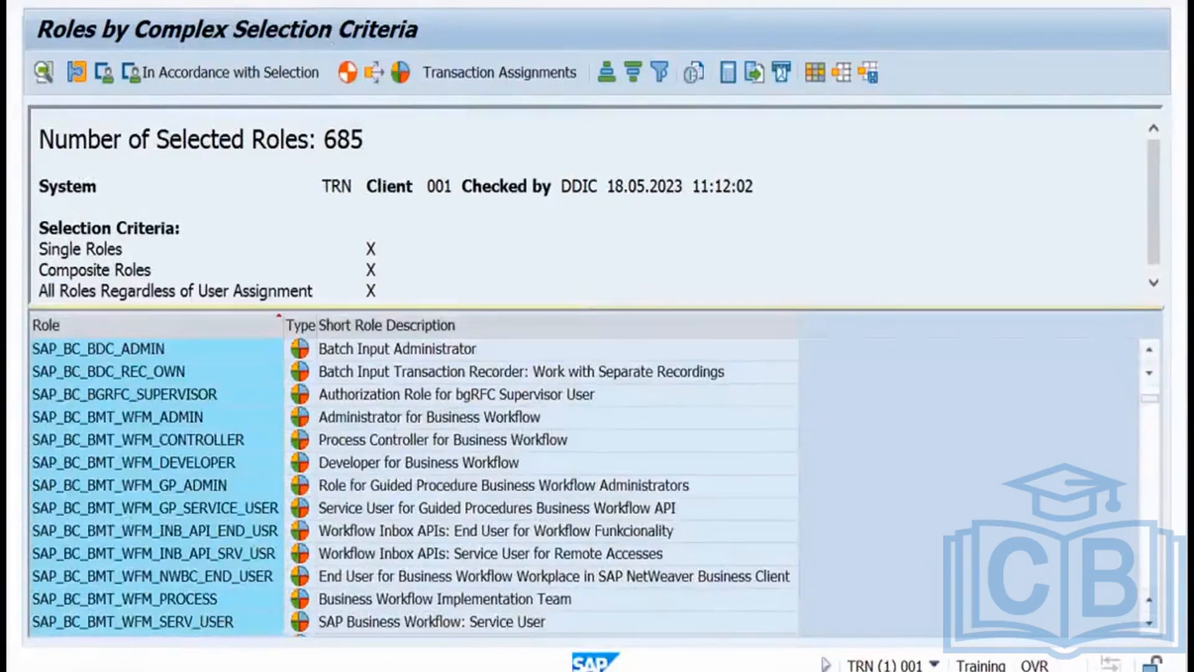
{"action": "left_click", "coordinate": [327, 1]}
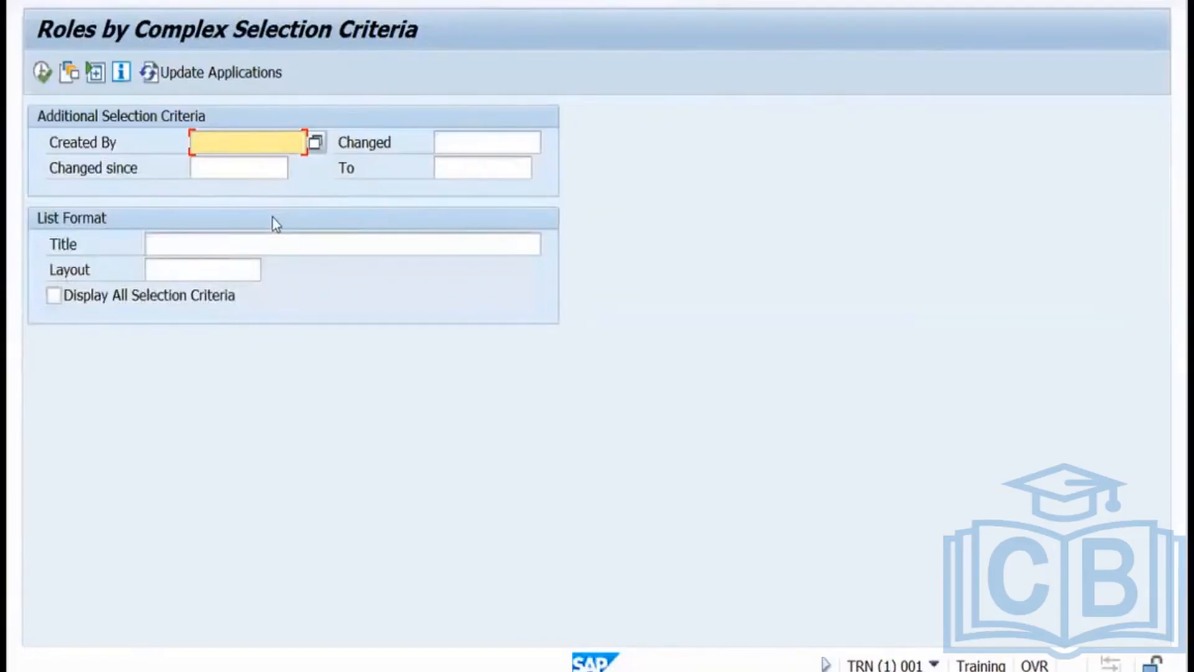
Set Changed since to 17.05.2023 and run the report, which lists three roles including TESTROLE.
{"action": "left_click", "coordinate": [218, 169]}
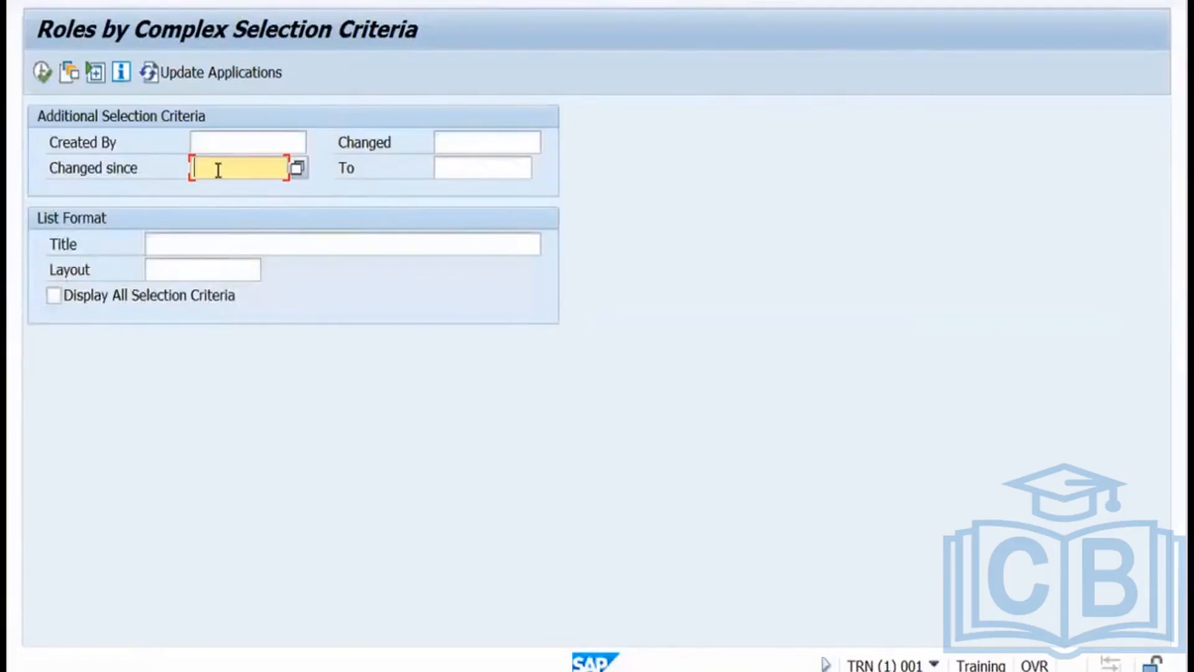
{"action": "left_click", "coordinate": [297, 168]}
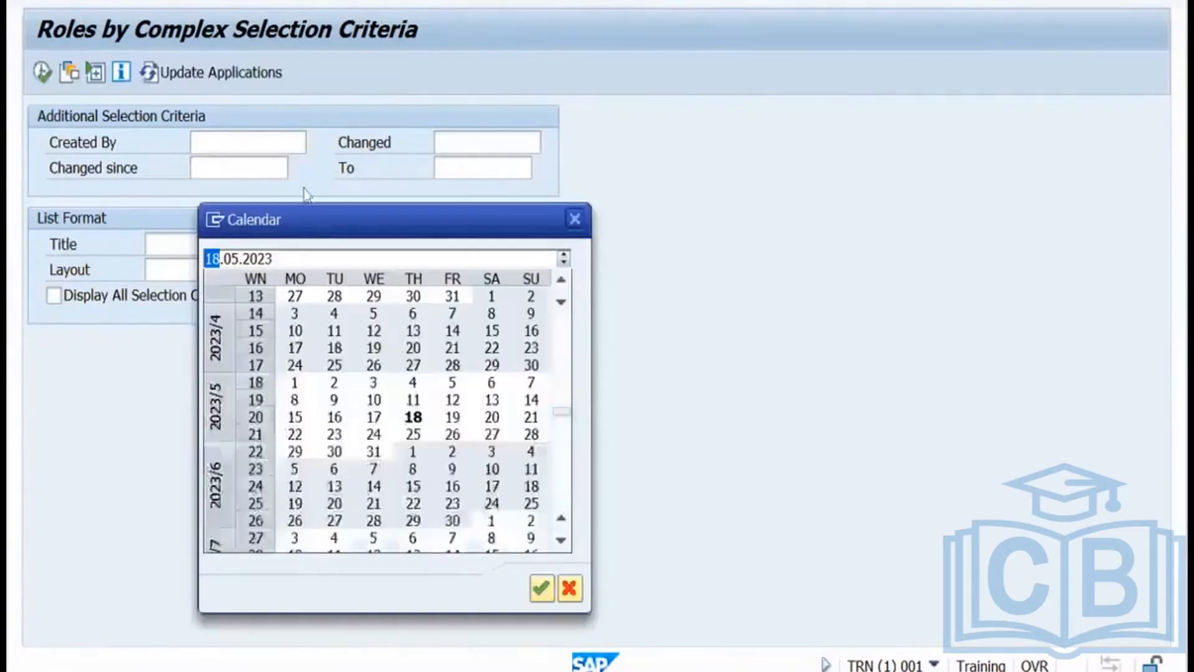
{"action": "double_click", "coordinate": [375, 420]}
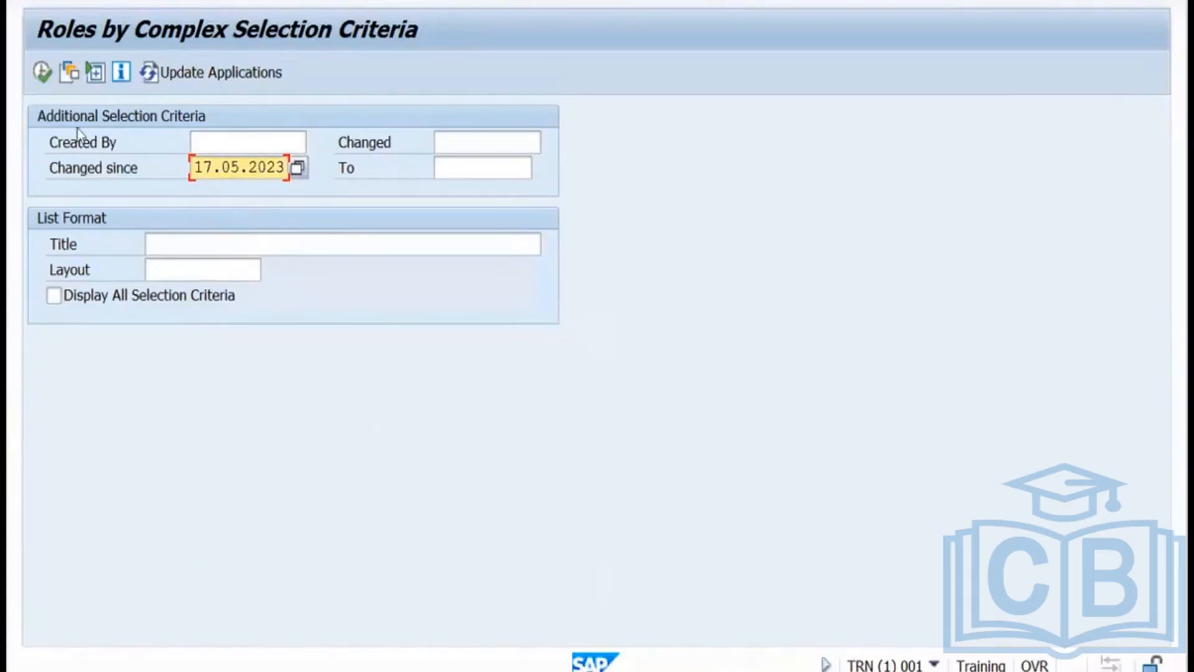
{"action": "left_click", "coordinate": [41, 73]}
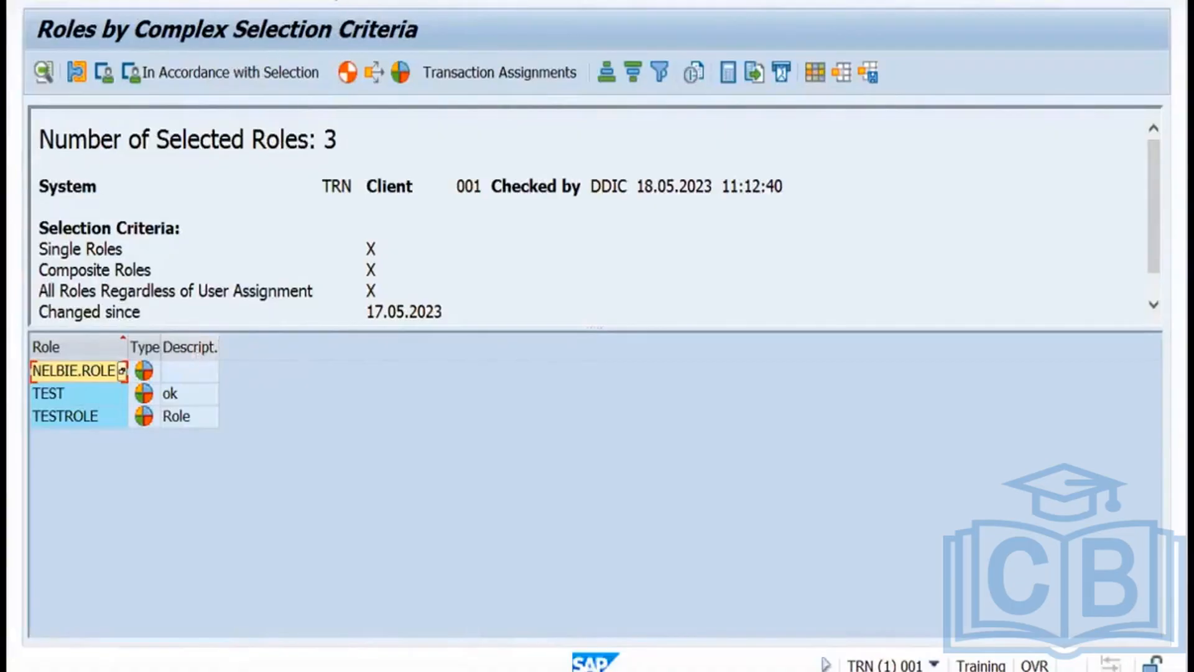
{"action": "key", "text": "F3"}
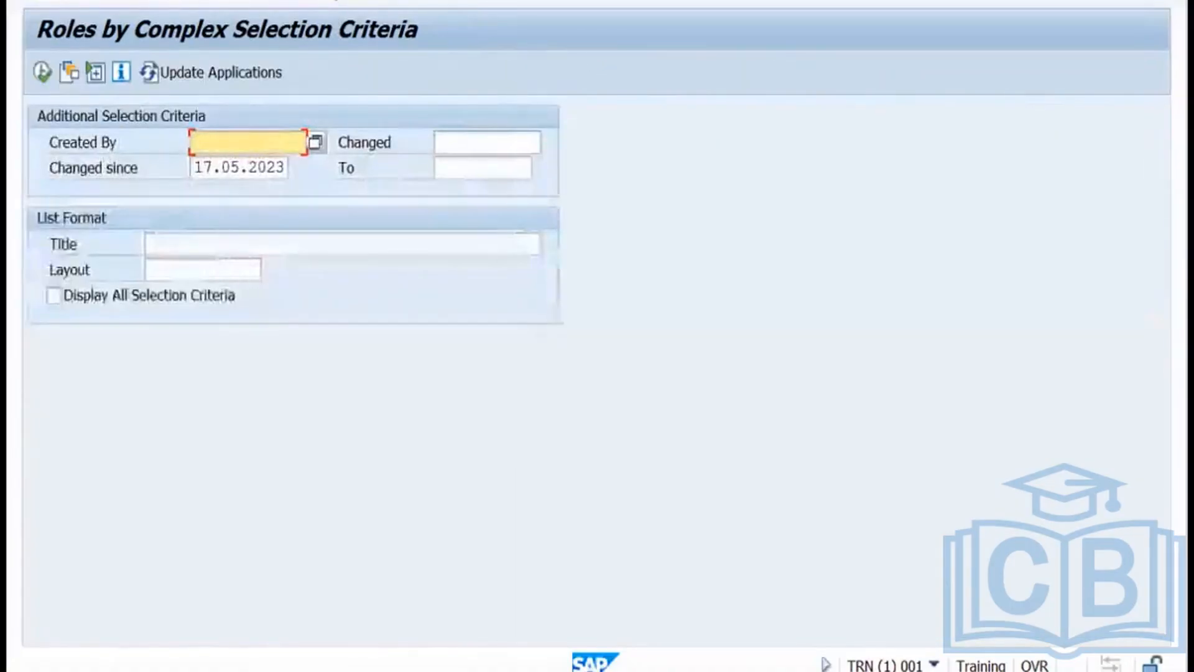
Return to SAP Easy Access, open role maintenance and create composite role TESTROLE1.
{"action": "key", "text": "F3"}
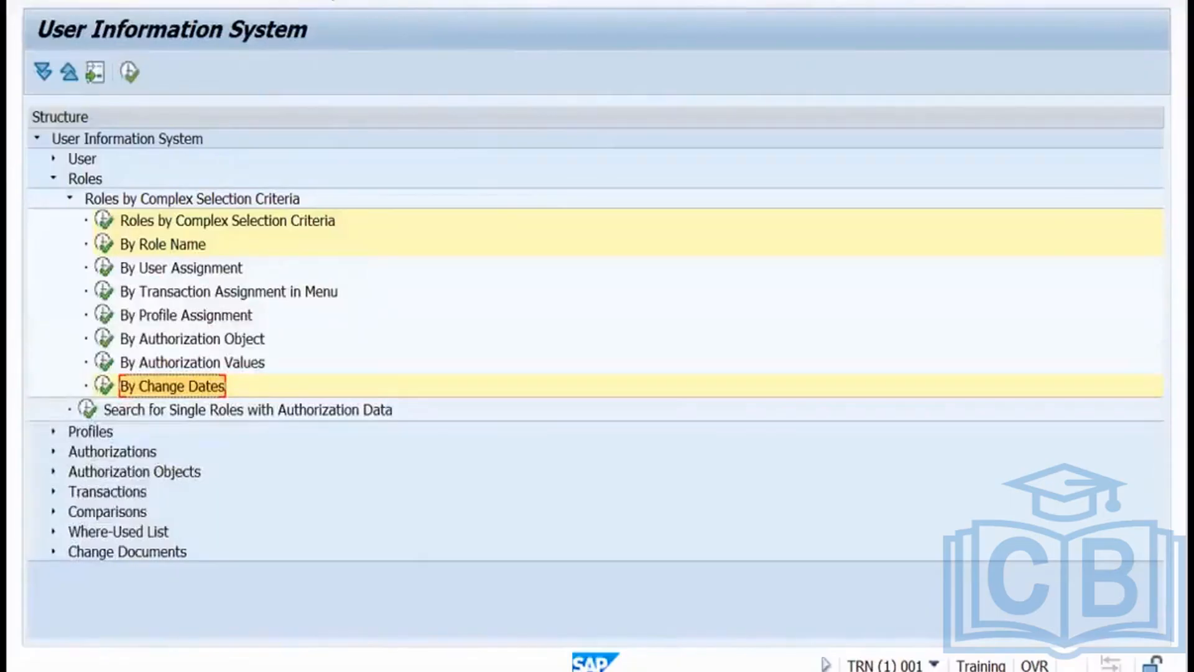
{"action": "key", "text": "F3"}
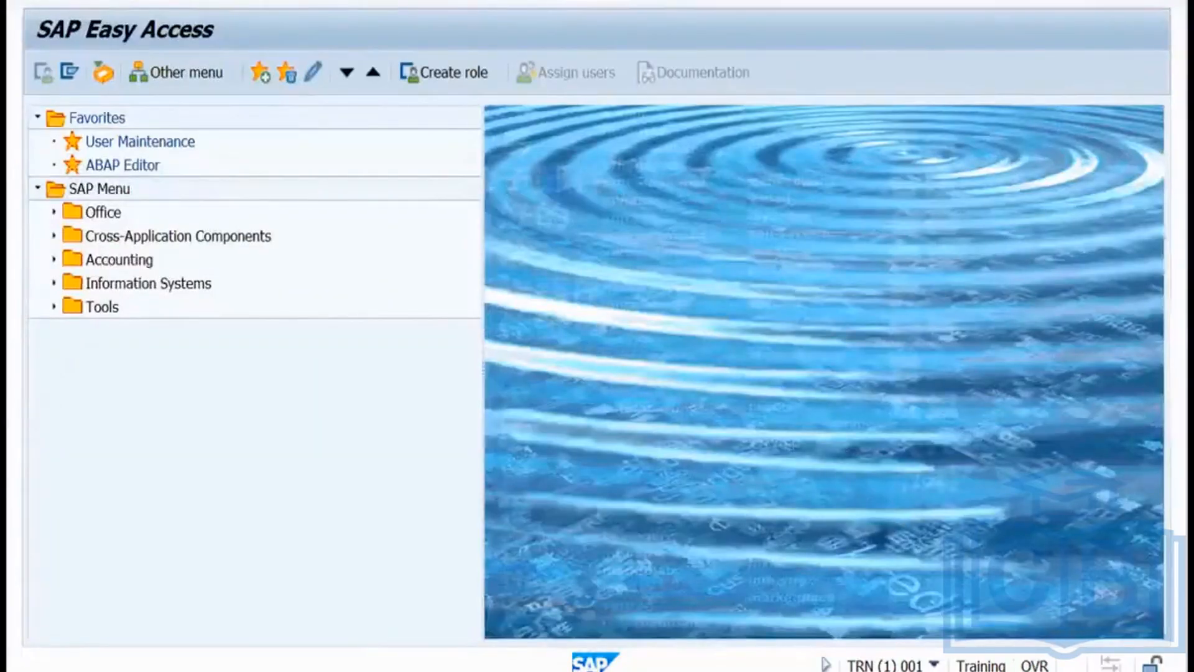
{"action": "key", "text": "Return"}
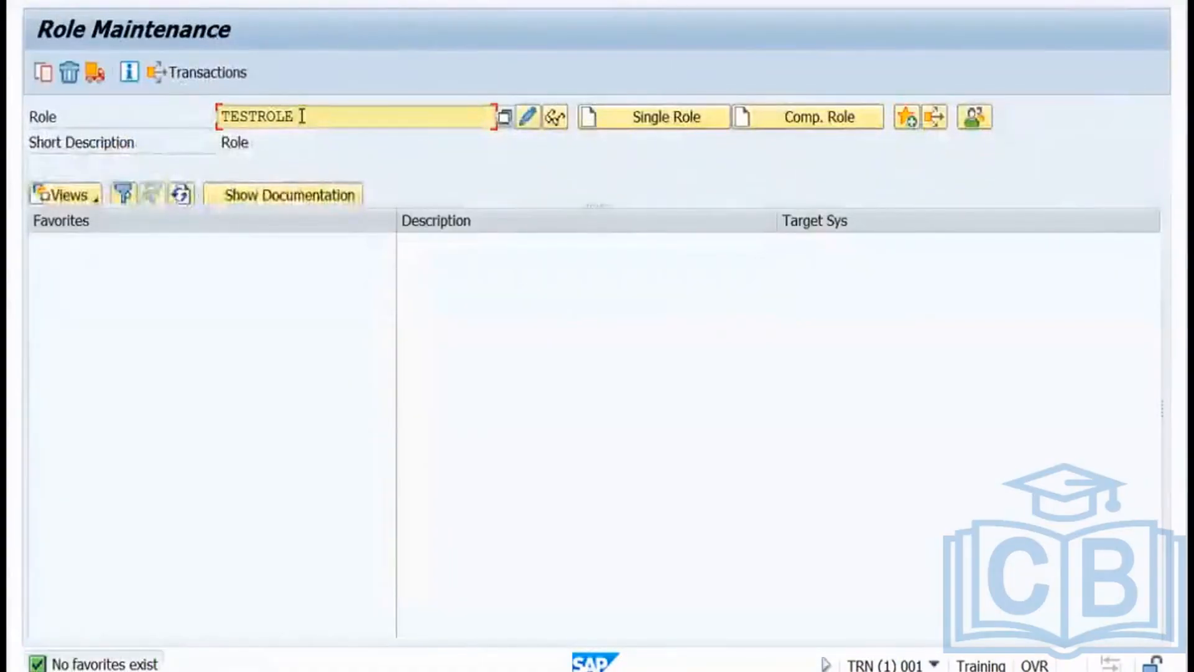
{"action": "type", "text": "1"}
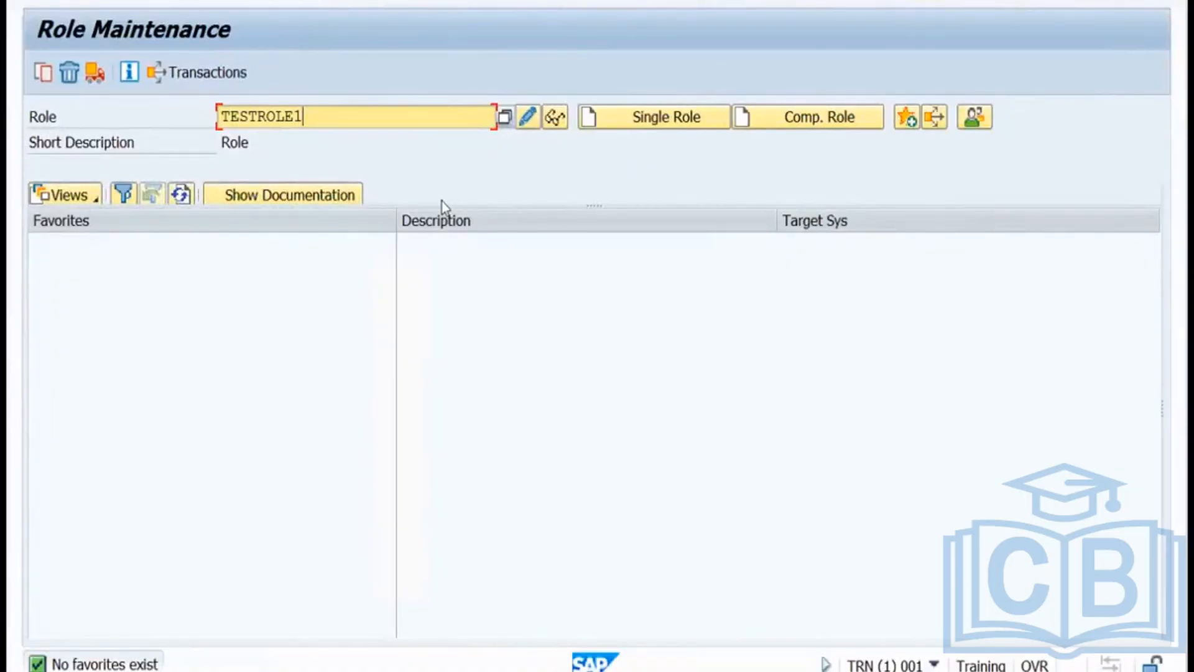
{"action": "left_click", "coordinate": [787, 128]}
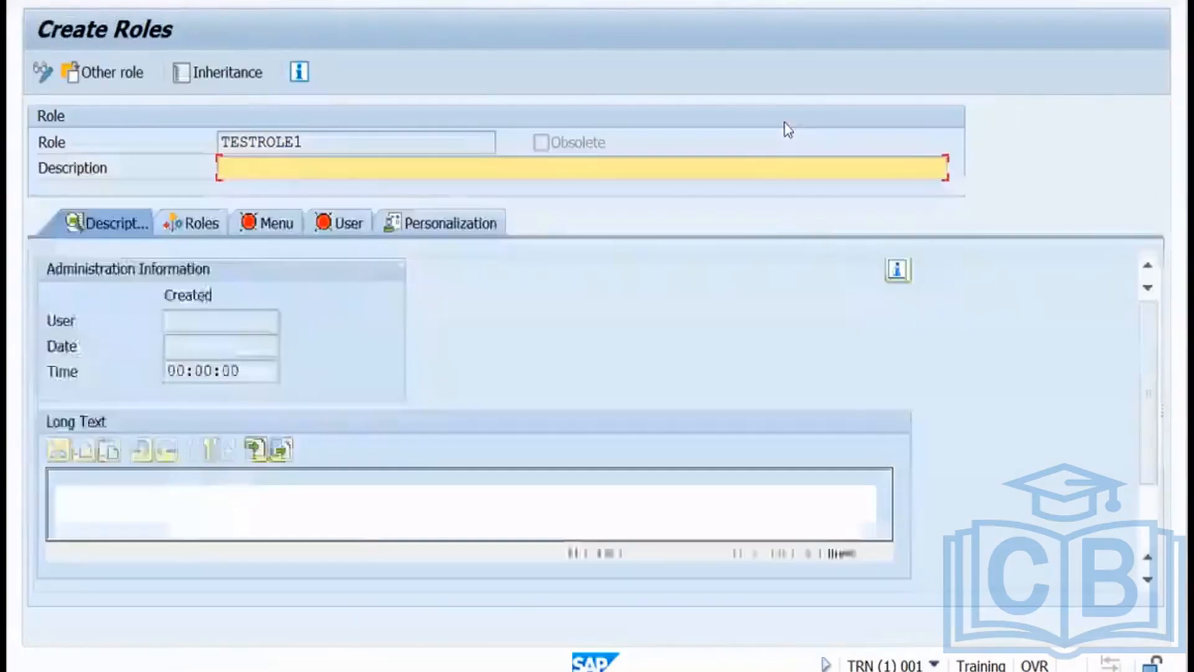
Save TESTROLE1 with description 'ok', add testrole to its roles, and show its menu.
{"action": "left_click", "coordinate": [199, 230]}
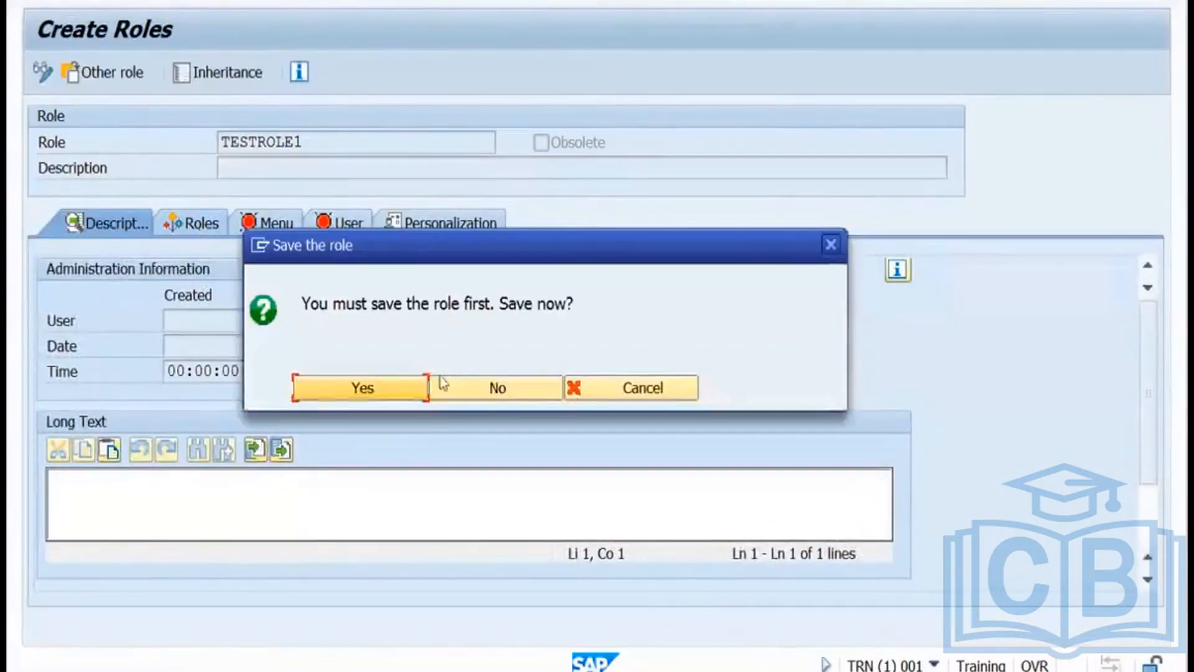
{"action": "left_click", "coordinate": [393, 386]}
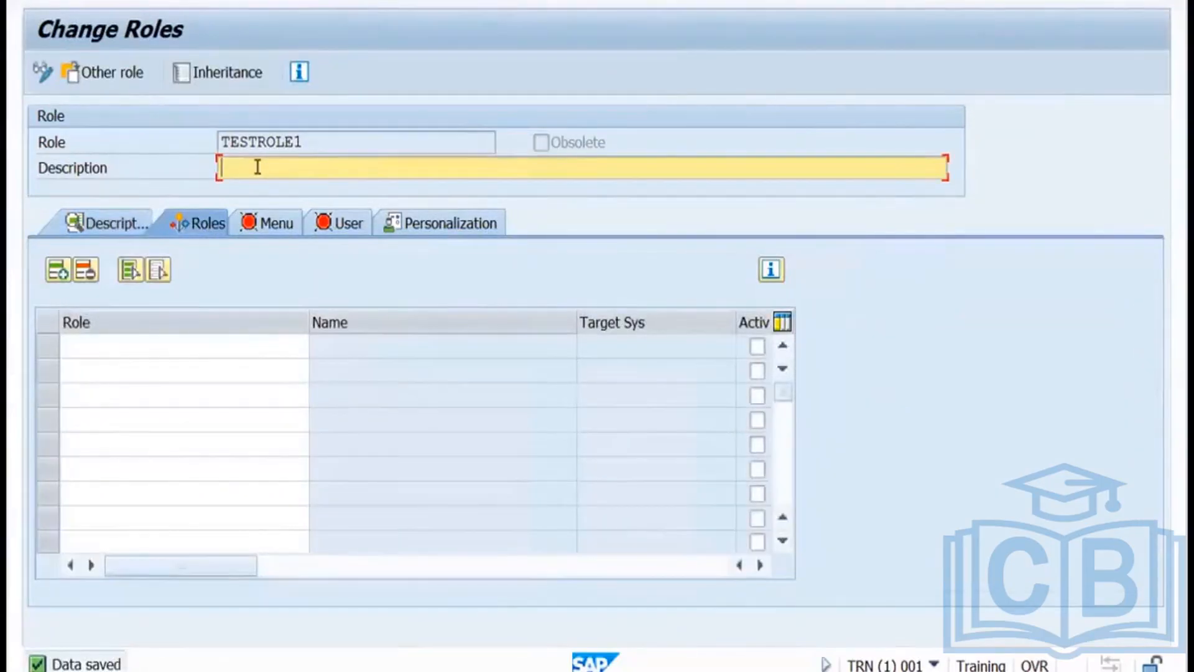
{"action": "type", "text": "ok"}
{"action": "left_click", "coordinate": [170, 341]}
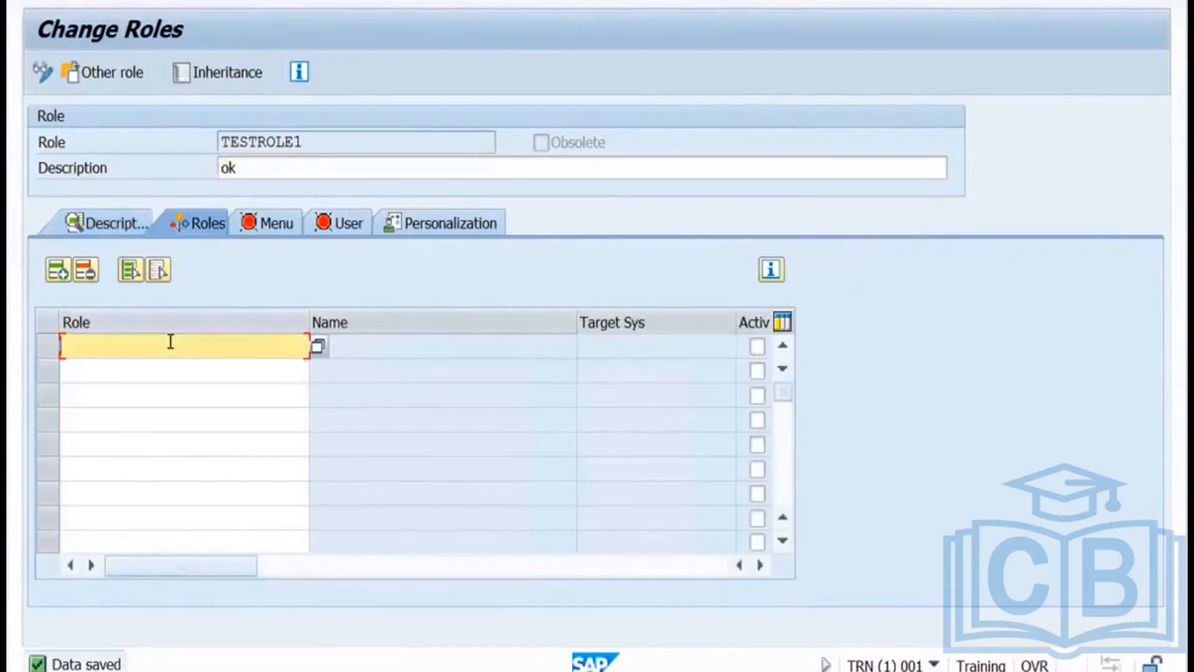
{"action": "type", "text": "testrole"}
{"action": "left_click", "coordinate": [271, 234]}
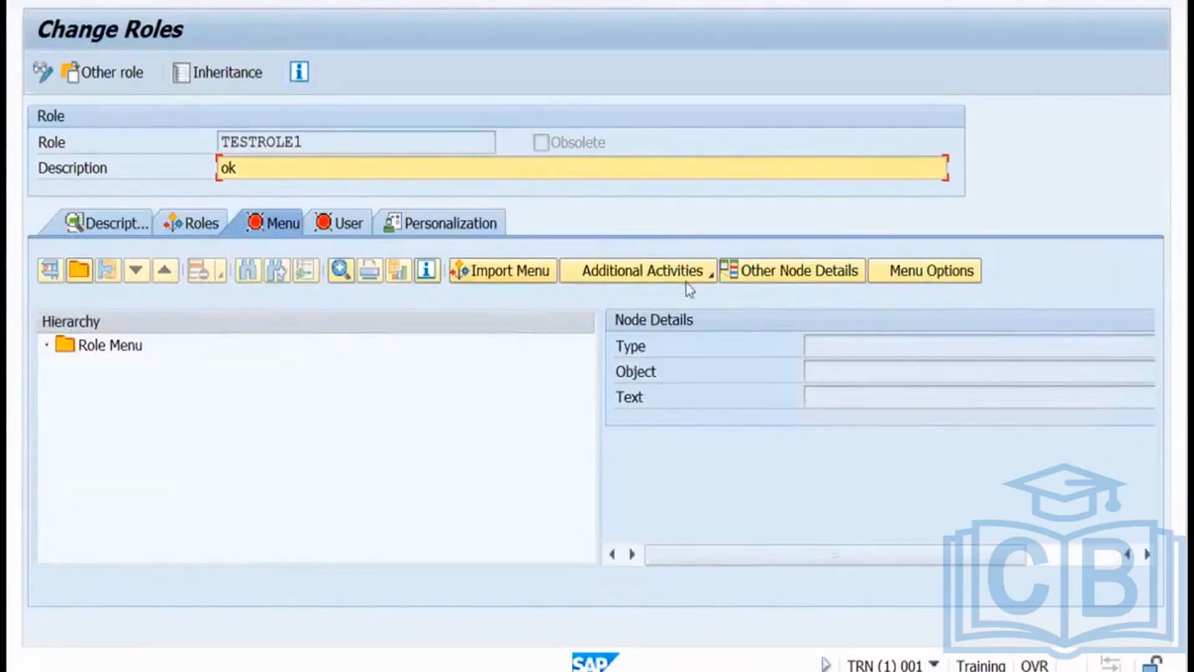
View TESTROLE1's role inheritance hierarchy, then exit role editing without saving.
{"action": "left_click", "coordinate": [712, 280]}
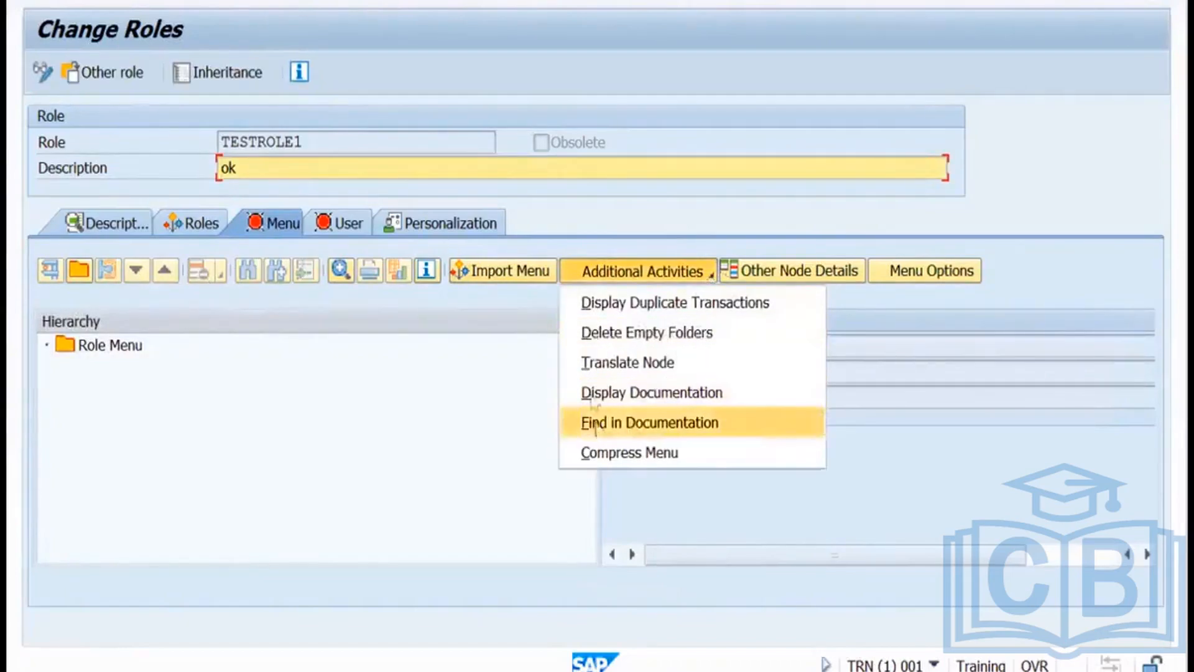
{"action": "left_click", "coordinate": [506, 421]}
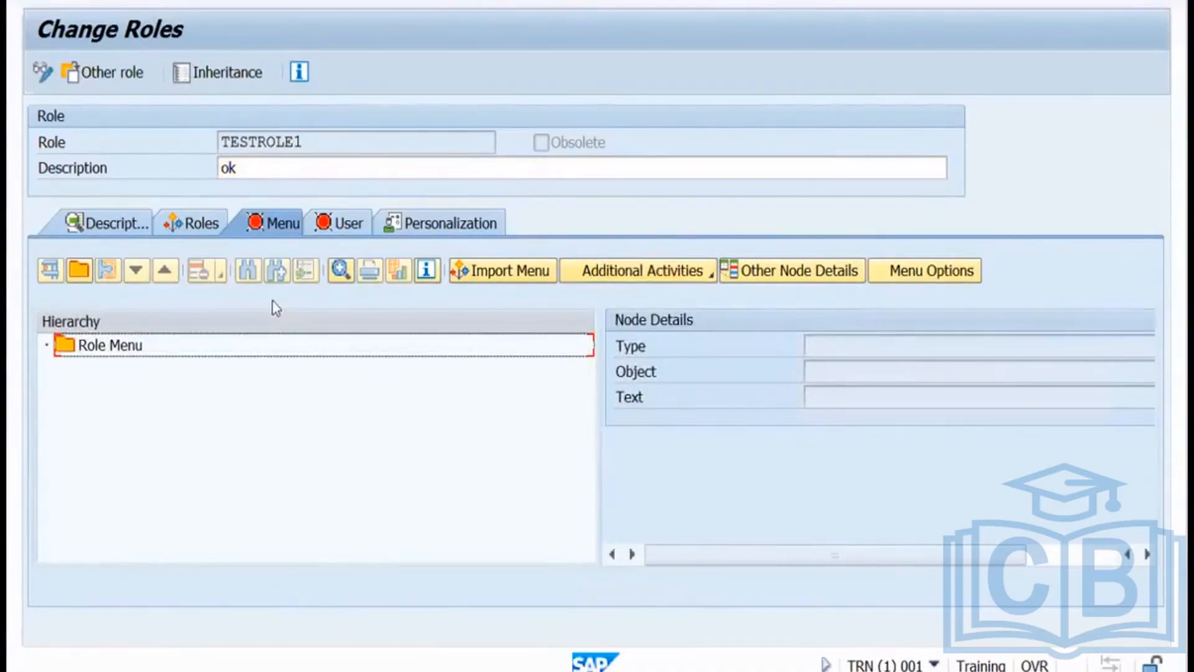
{"action": "left_click", "coordinate": [214, 80]}
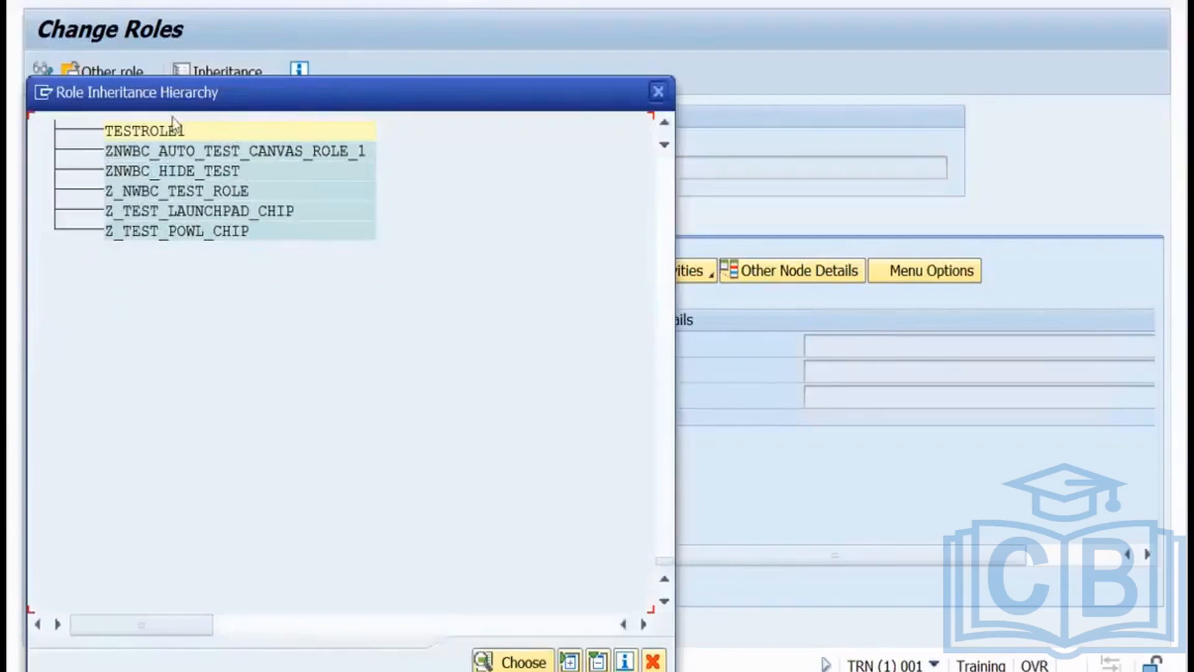
{"action": "left_click", "coordinate": [663, 91]}
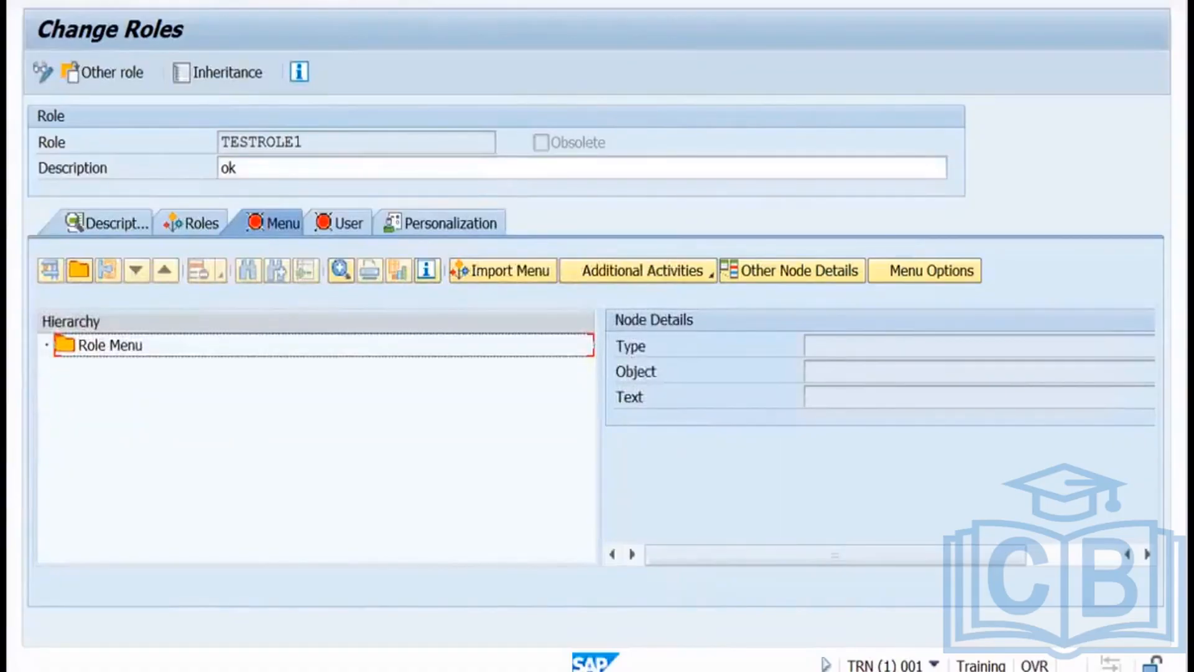
{"action": "left_click", "coordinate": [322, 1]}
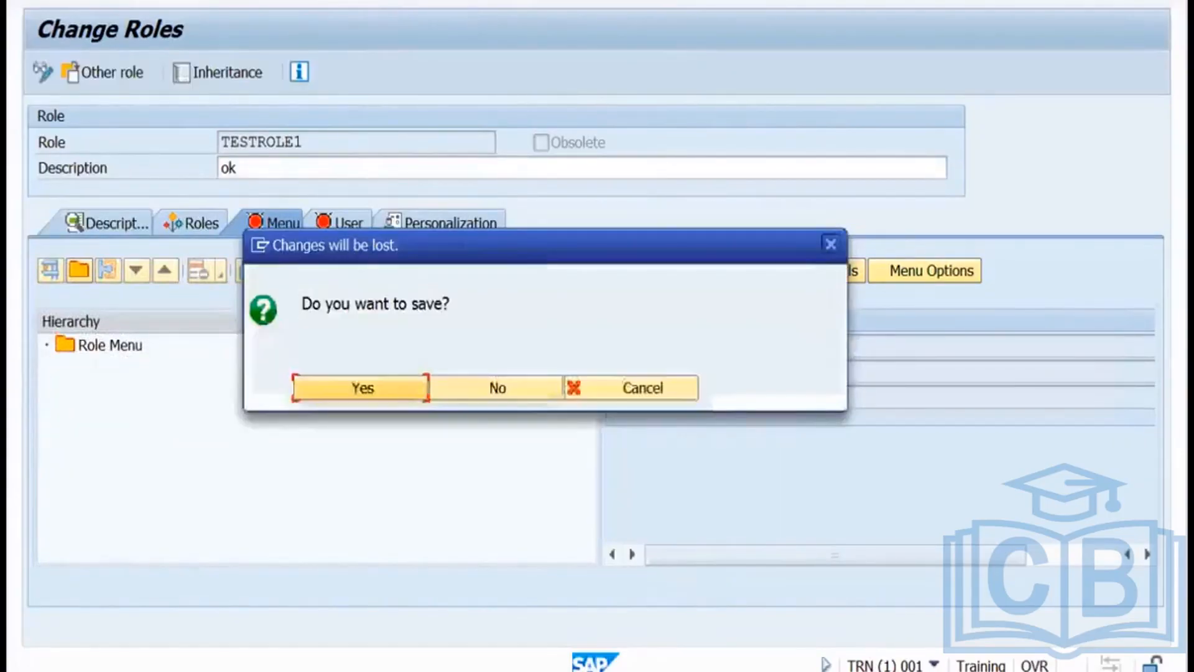
{"action": "left_click", "coordinate": [492, 404]}
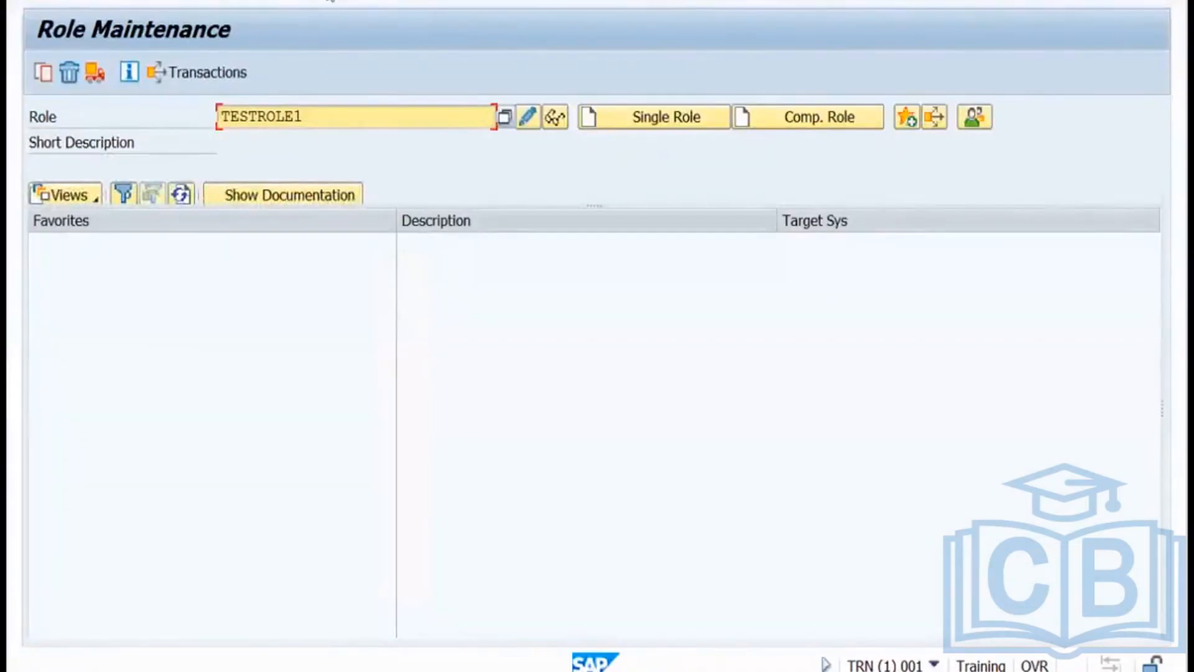
Return to SAP Easy Access and launch SUIM again.
{"action": "left_click", "coordinate": [330, 1]}
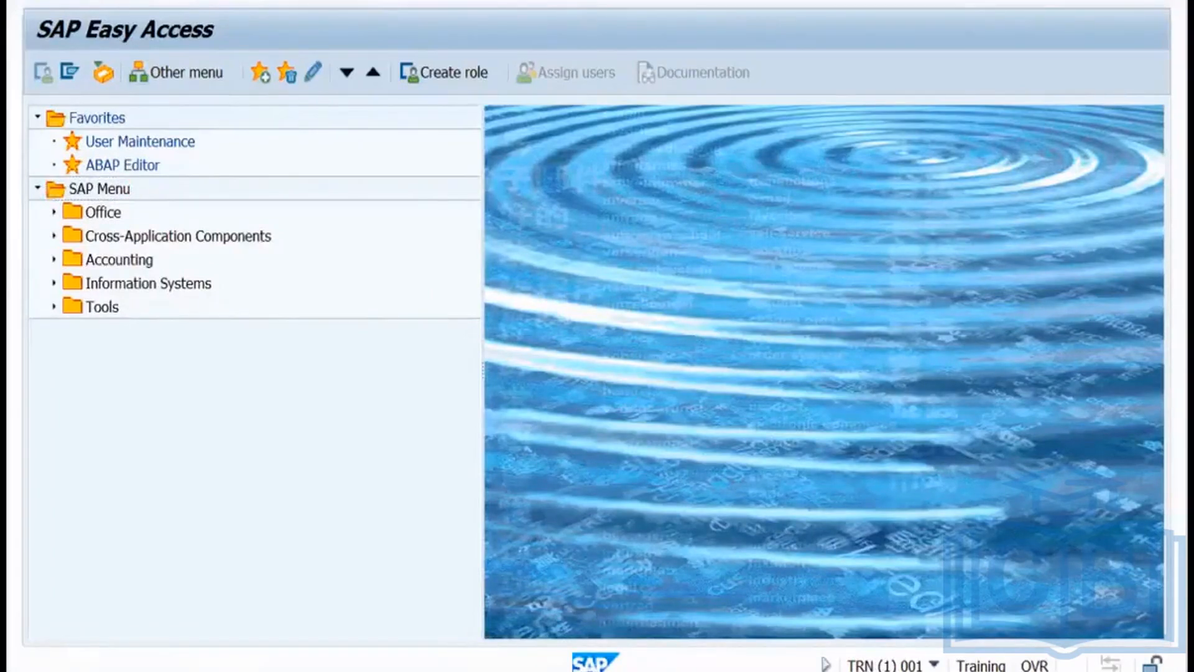
{"action": "key", "text": "Return"}
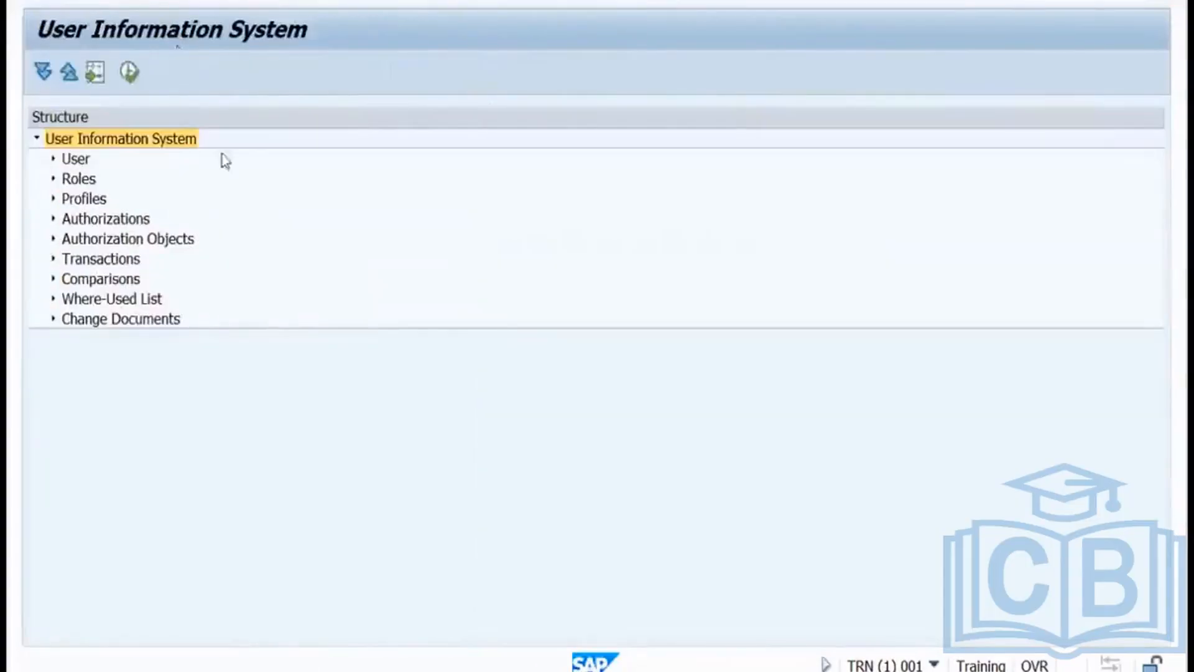
Run Change Documents For Roles with role name testrole and acknowledge the missing-address warning.
{"action": "left_click", "coordinate": [53, 319]}
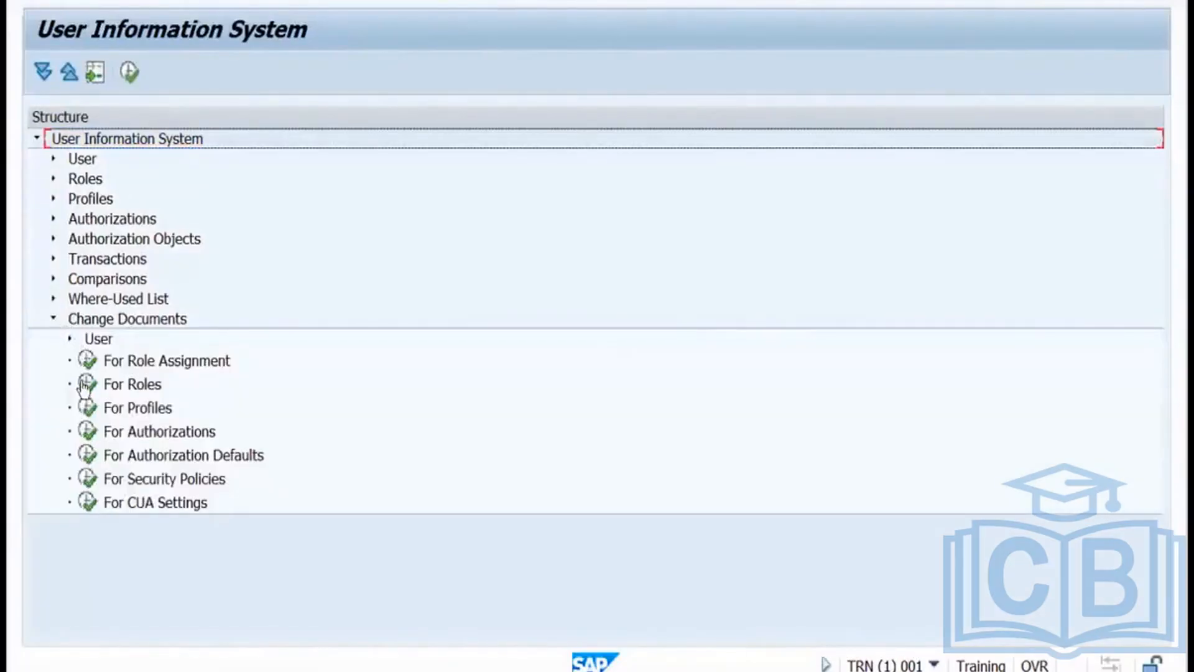
{"action": "double_click", "coordinate": [82, 388]}
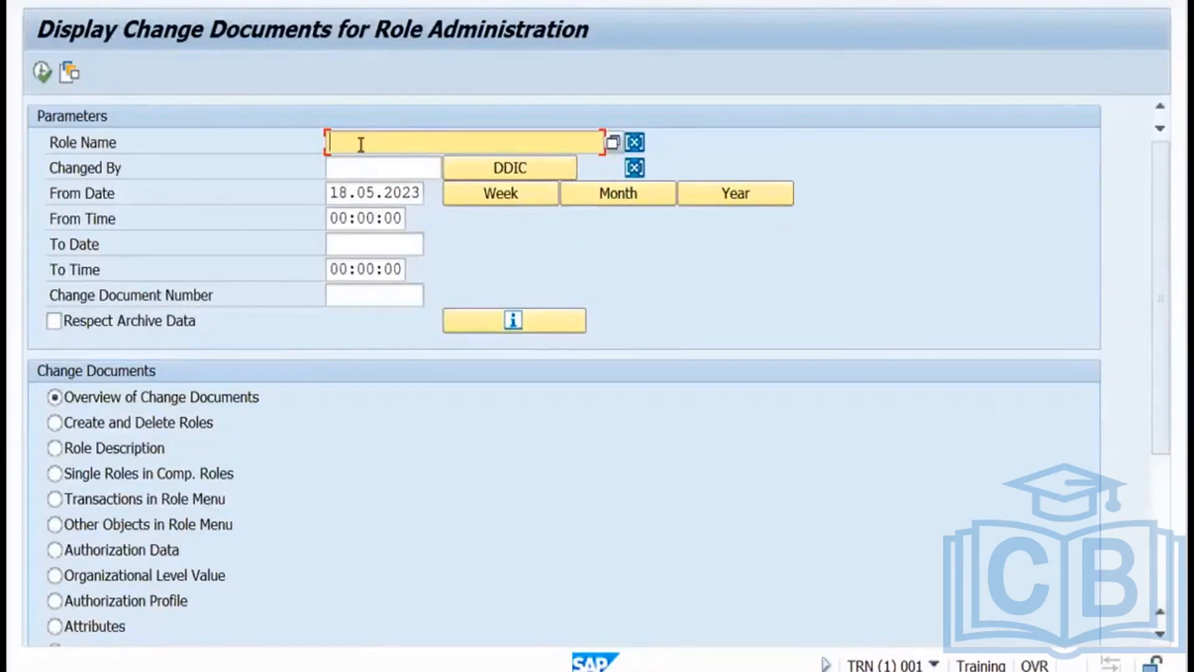
{"action": "type", "text": "testrole"}
{"action": "left_click", "coordinate": [50, 82]}
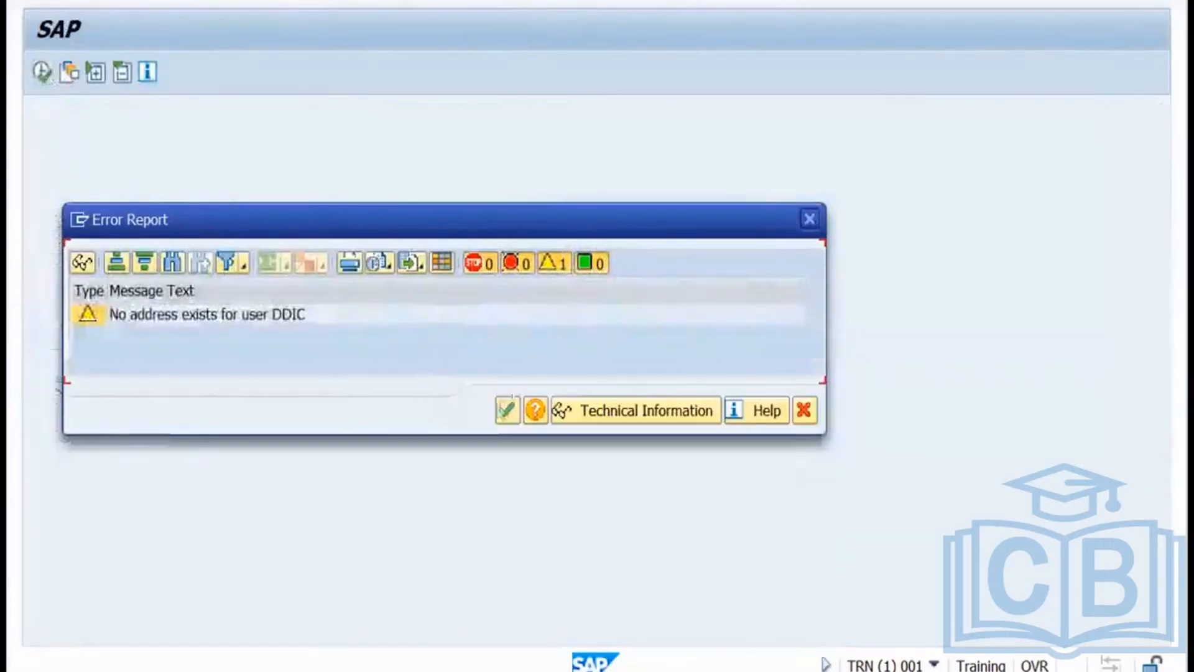
{"action": "left_click", "coordinate": [506, 412]}
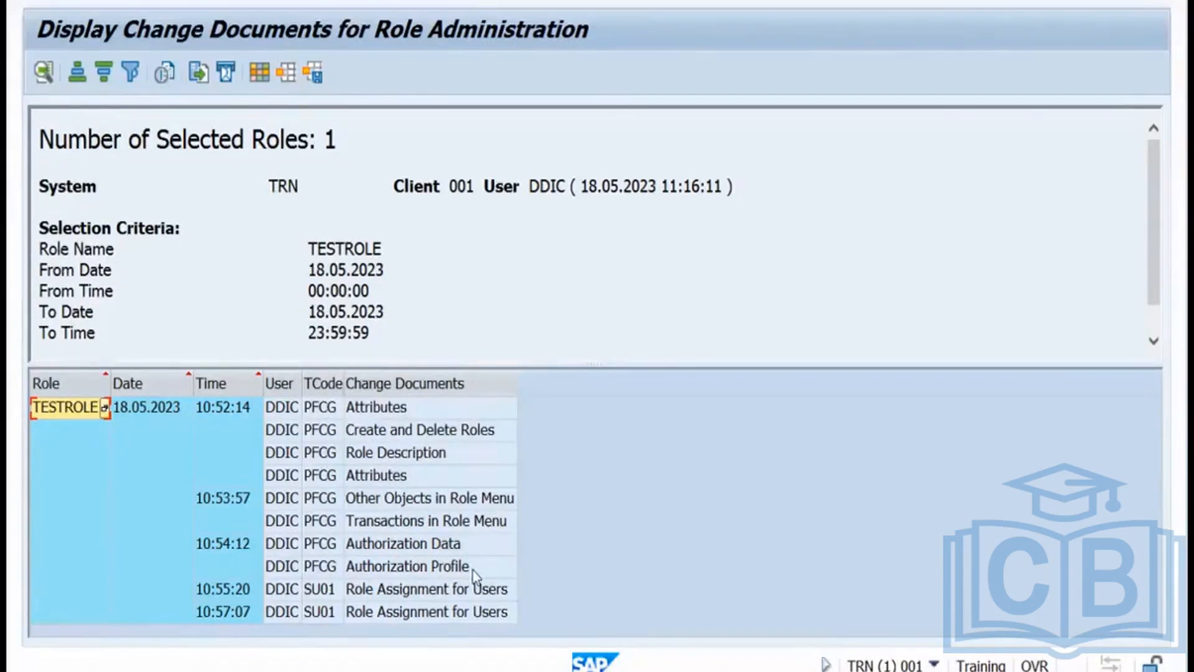
Inspect the Authorization Profile change and the 10:55:20 and 10:57:07 role assignment entries, then go back.
{"action": "left_click", "coordinate": [435, 566]}
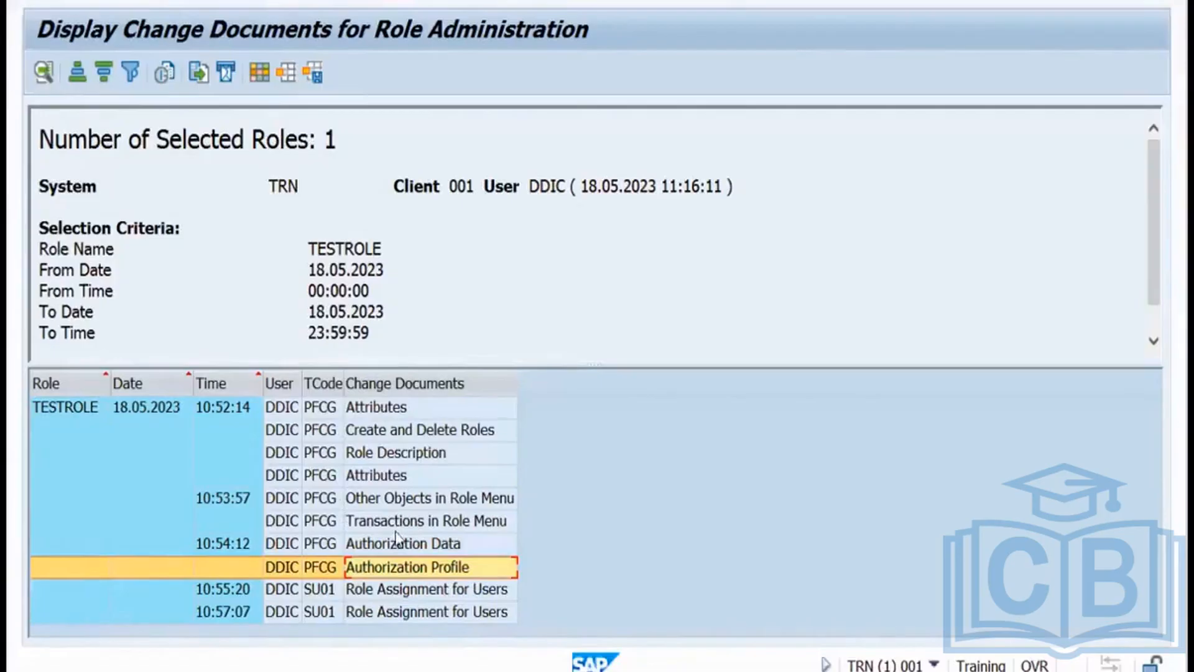
{"action": "left_click", "coordinate": [297, 594]}
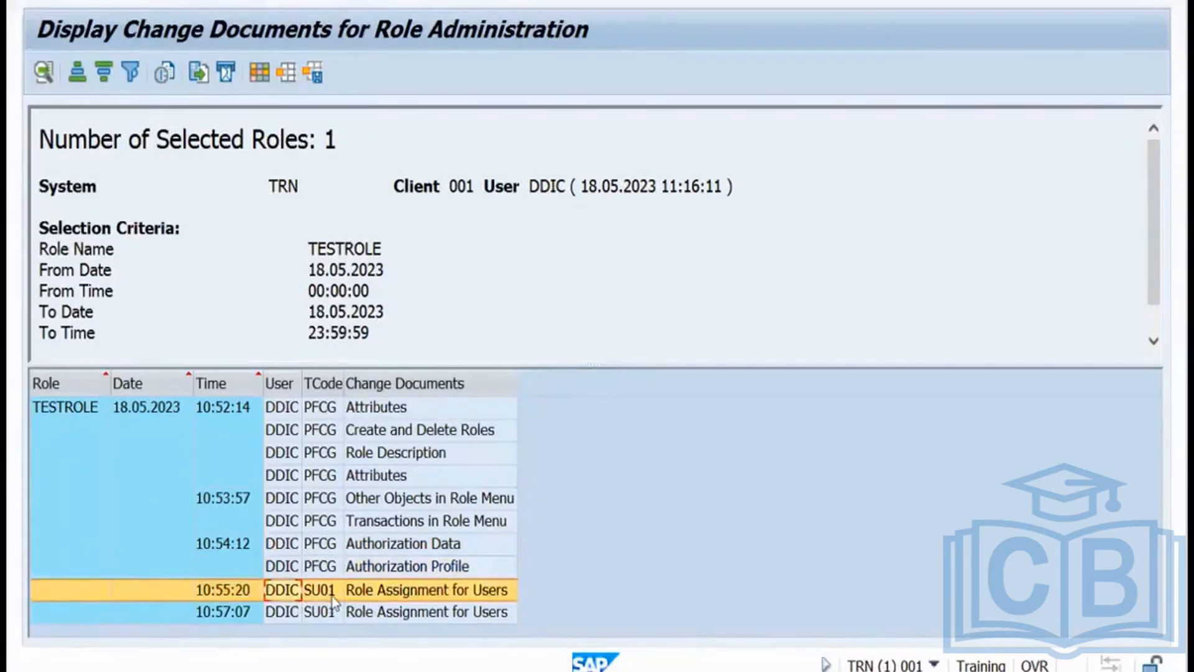
{"action": "left_click", "coordinate": [322, 612]}
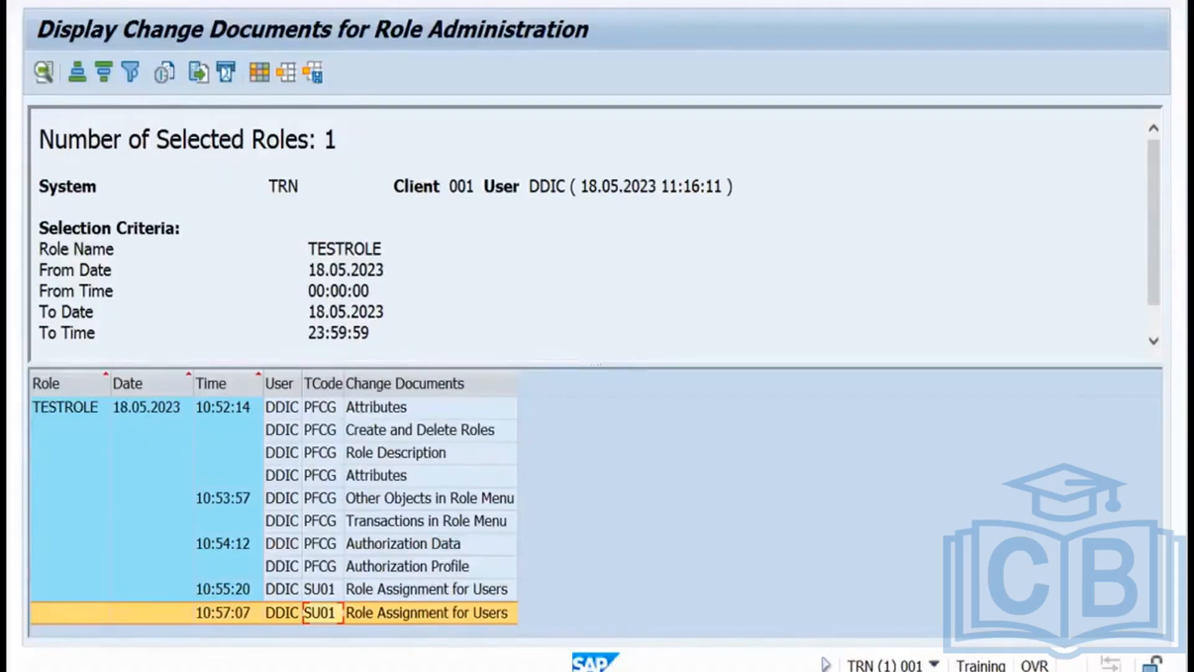
{"action": "key", "text": "F3"}
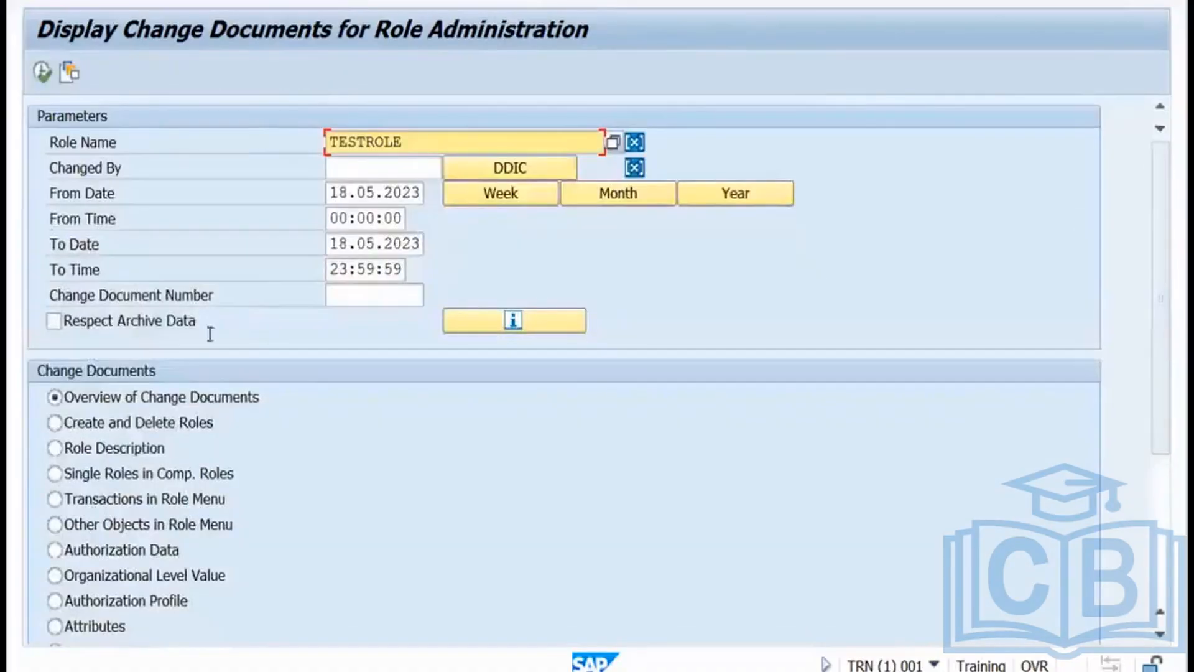
Run Change Documents For Roles for nelbie.role, showing eight PFCG entries by USER3.
{"action": "key", "text": "F3"}
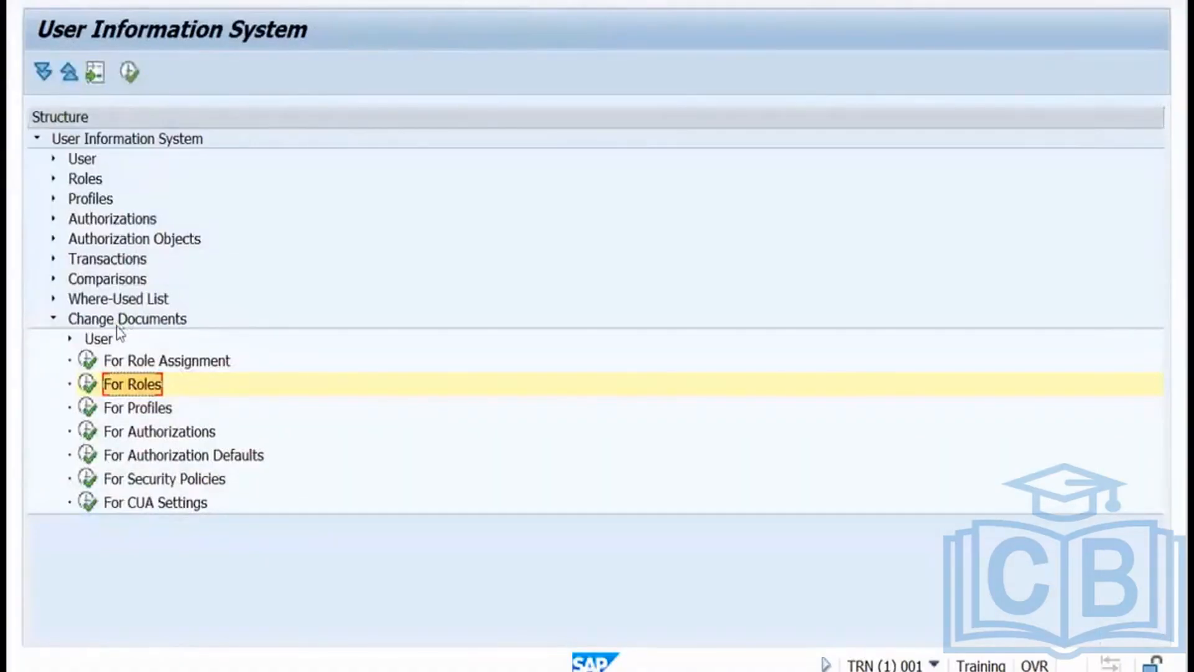
{"action": "left_click", "coordinate": [117, 320]}
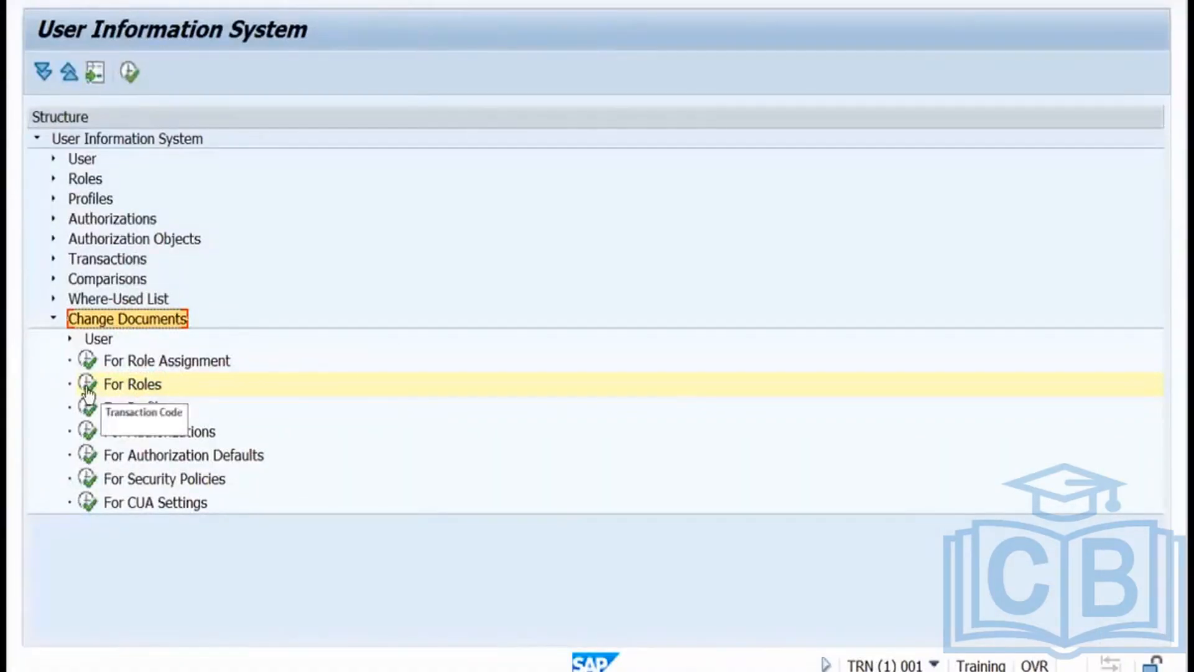
{"action": "left_click", "coordinate": [87, 387]}
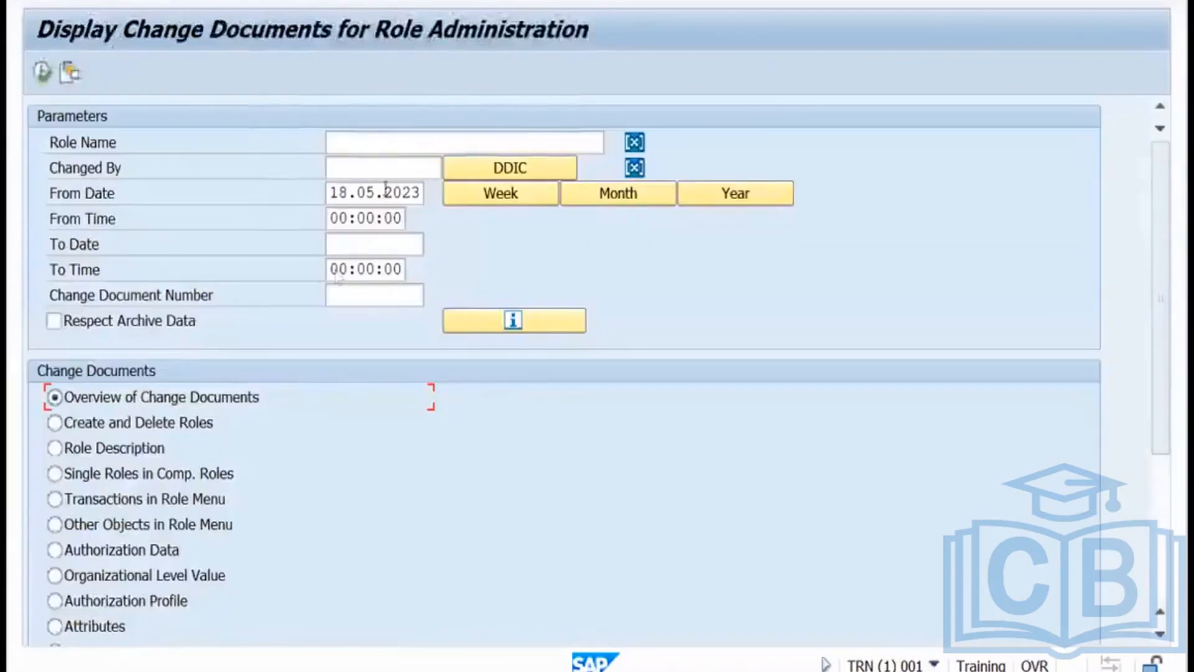
{"action": "left_click", "coordinate": [379, 144]}
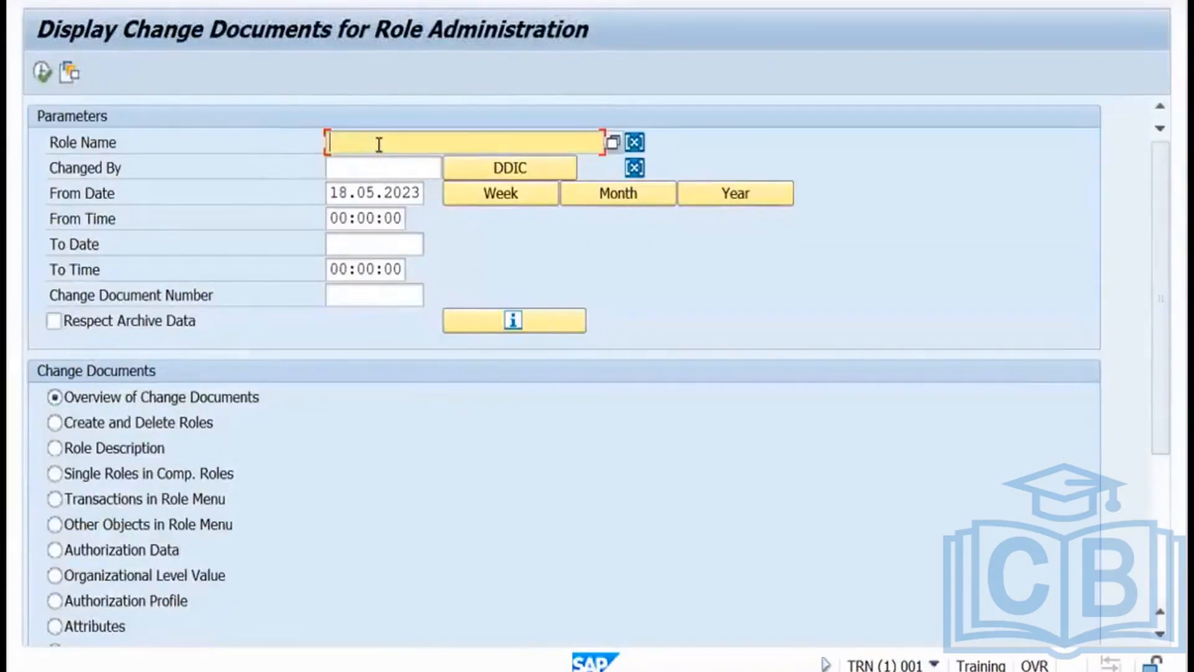
{"action": "type", "text": "nelbie."}
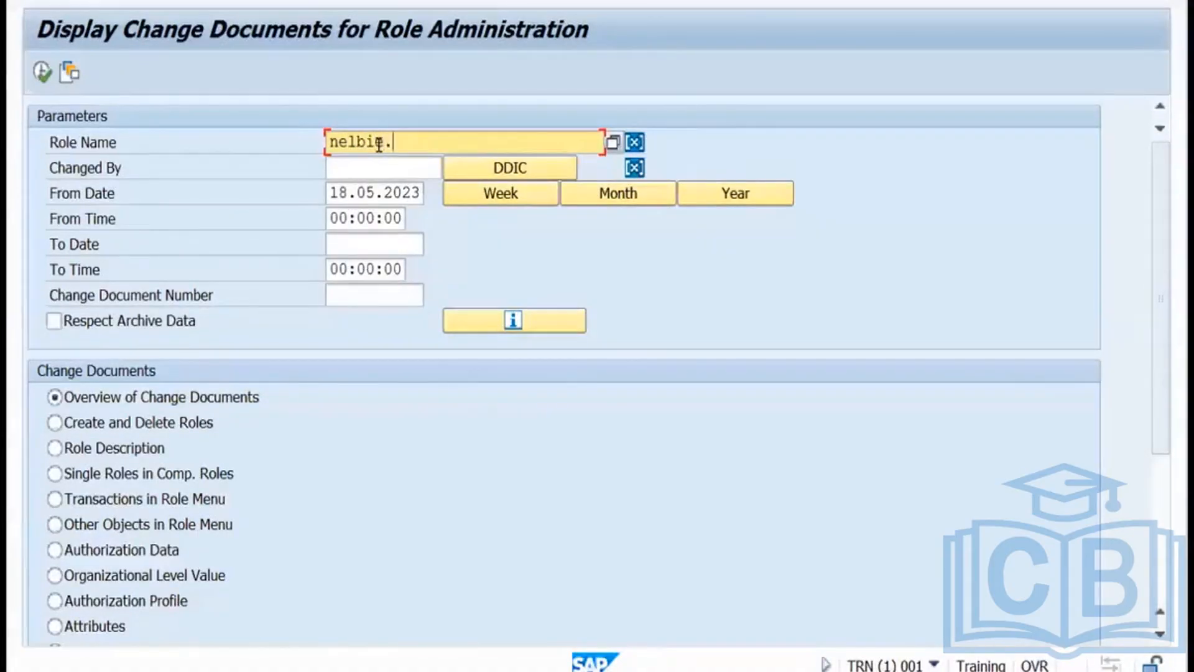
{"action": "type", "text": "role"}
{"action": "left_click", "coordinate": [41, 72]}
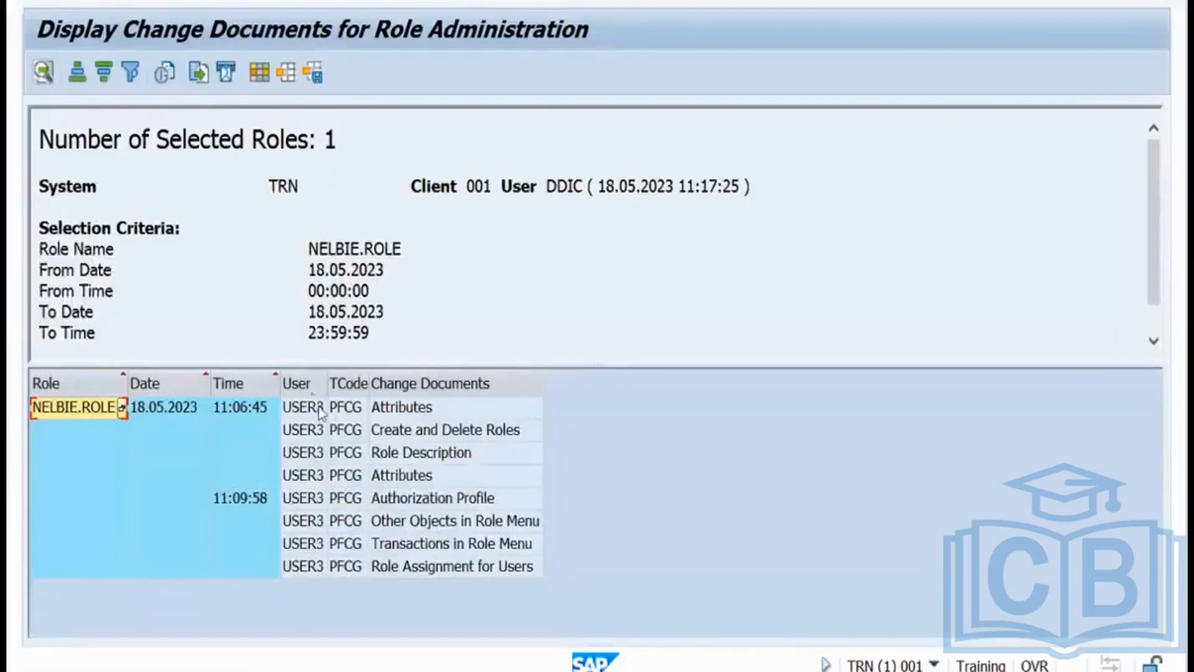
Step through NELBIE.ROLE's change entries: Attributes, Create and Delete Roles, Role Description, Authorization Profile, Role Menu, Role Assignment for Users.
{"action": "left_click", "coordinate": [309, 411]}
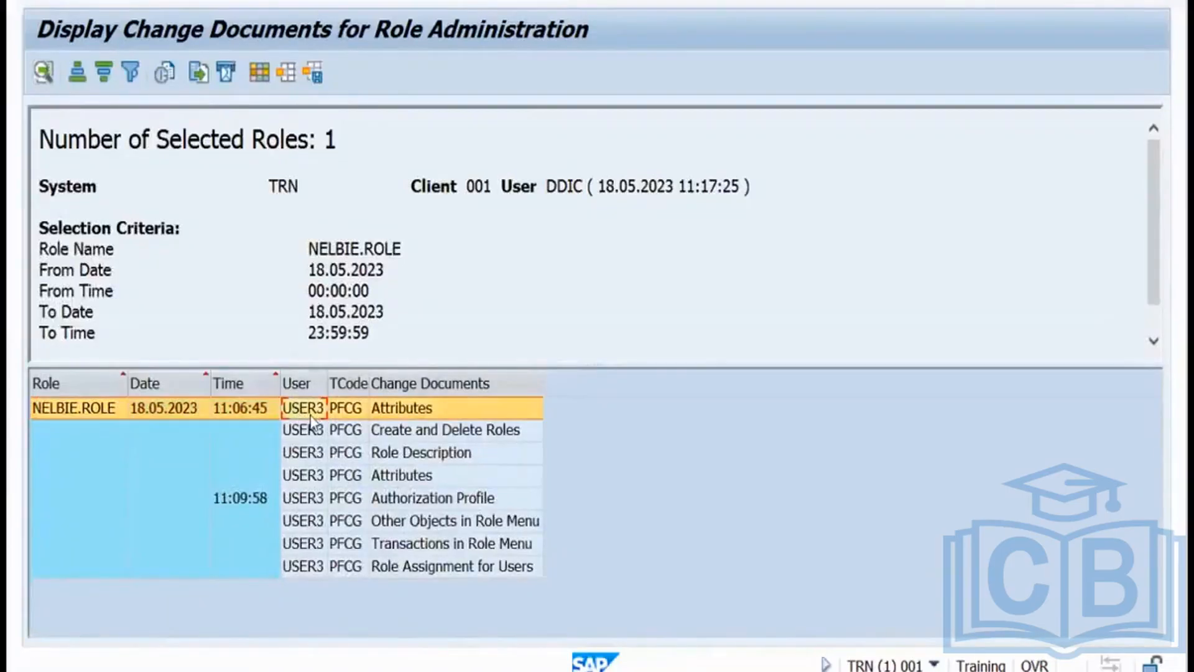
{"action": "left_click", "coordinate": [352, 433]}
{"action": "left_click", "coordinate": [350, 459]}
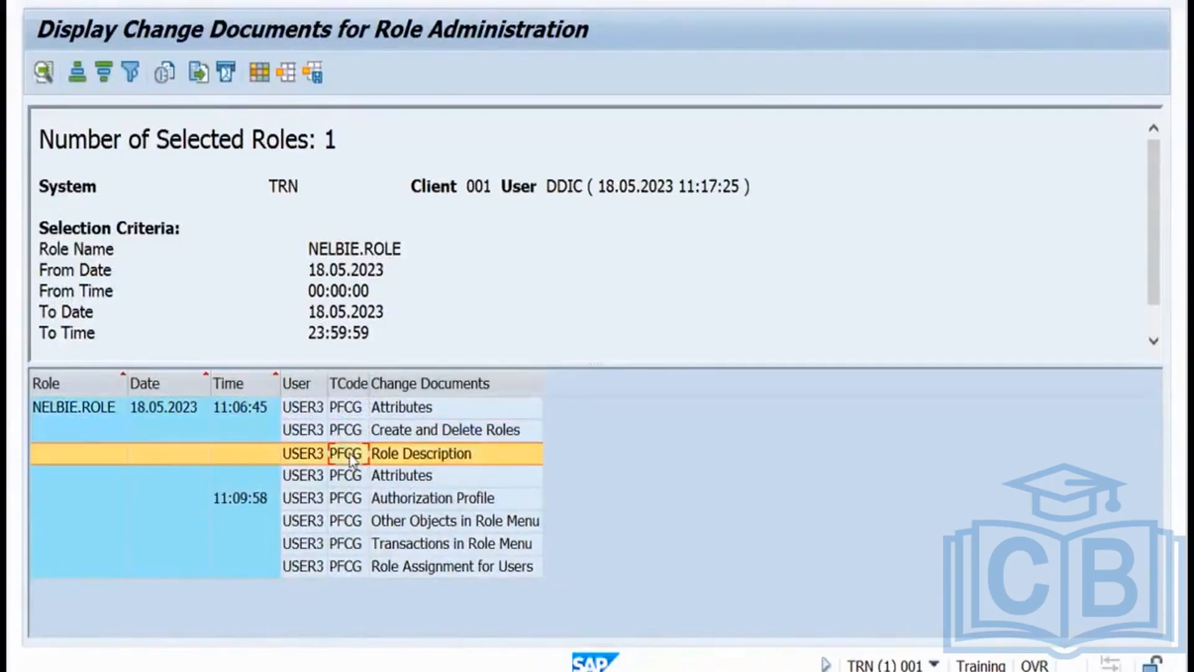
{"action": "left_click", "coordinate": [349, 476]}
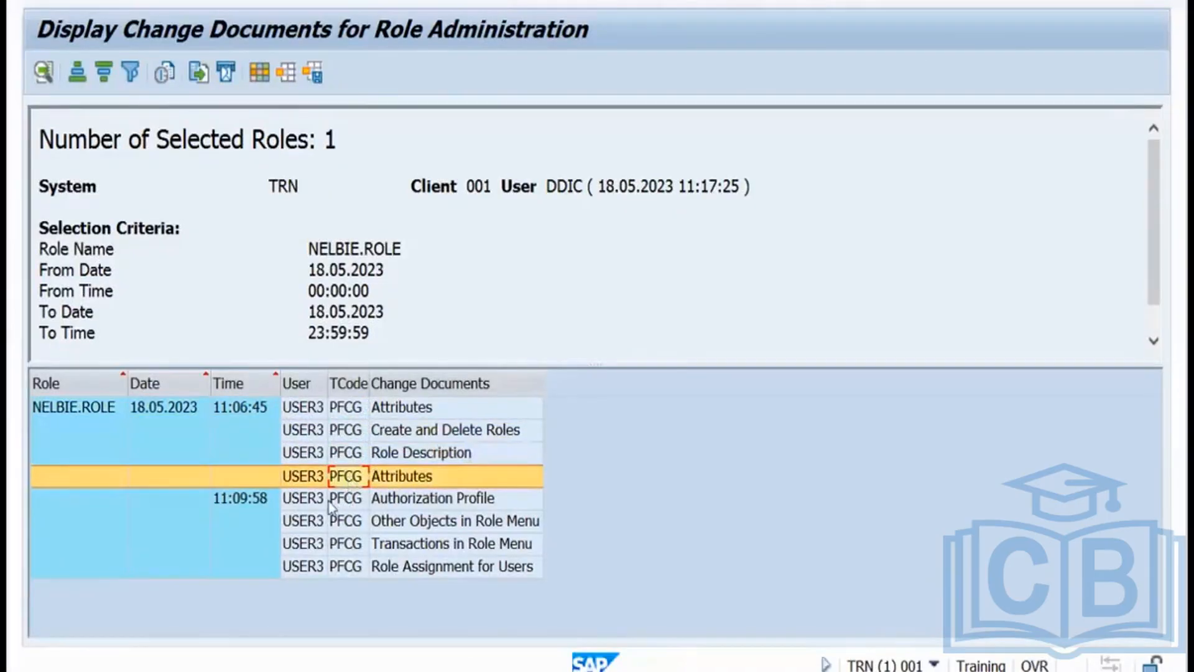
{"action": "left_click", "coordinate": [353, 500]}
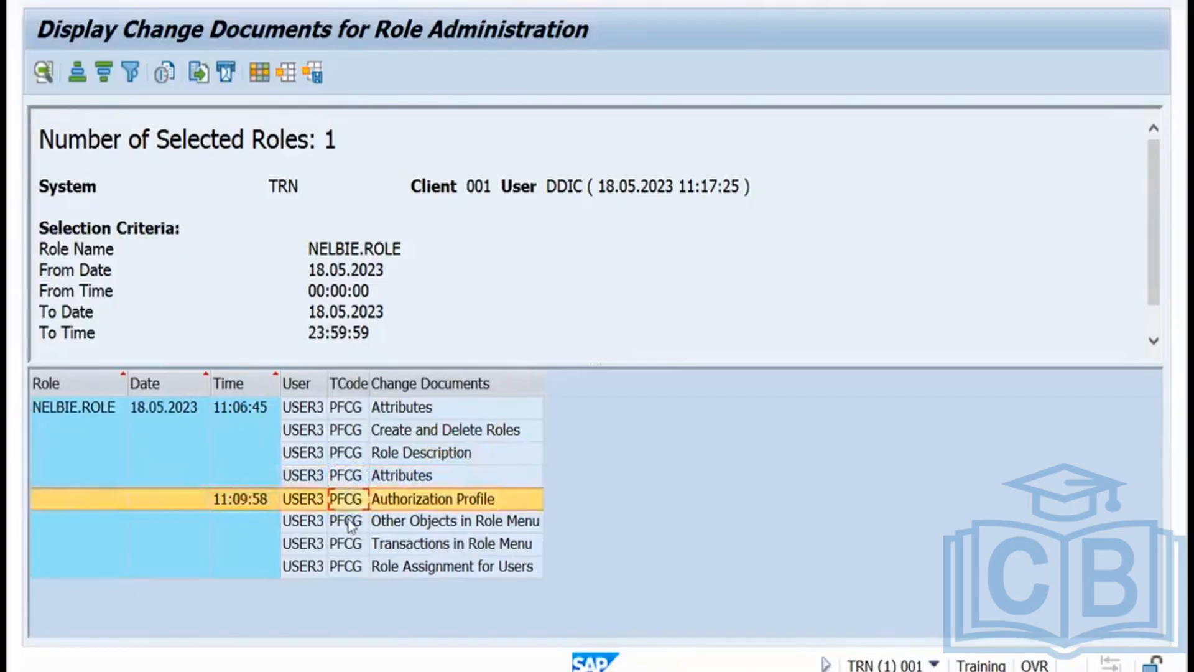
{"action": "left_click", "coordinate": [352, 521]}
{"action": "left_click", "coordinate": [344, 568]}
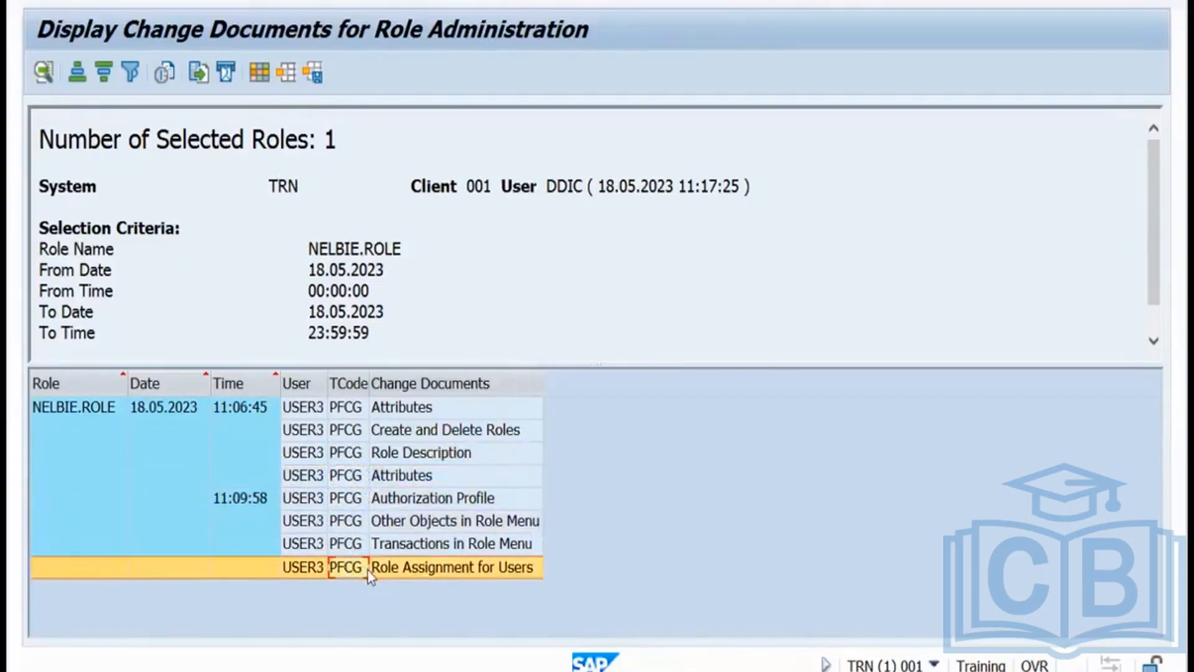